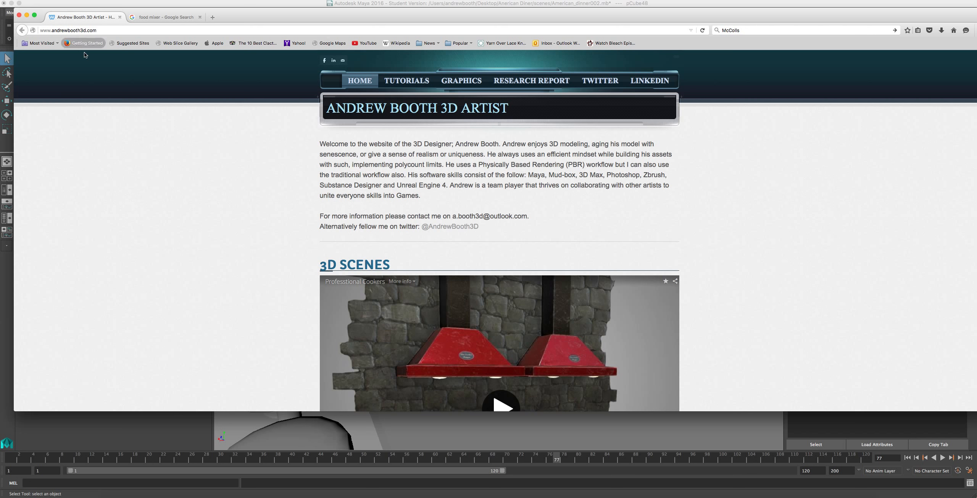
Look through the portfolio website's 3D scenes, video tutorials and asset library, and close its tab.
scroll(164, 141, "down", 10)
scroll(204, 144, "down", 20)
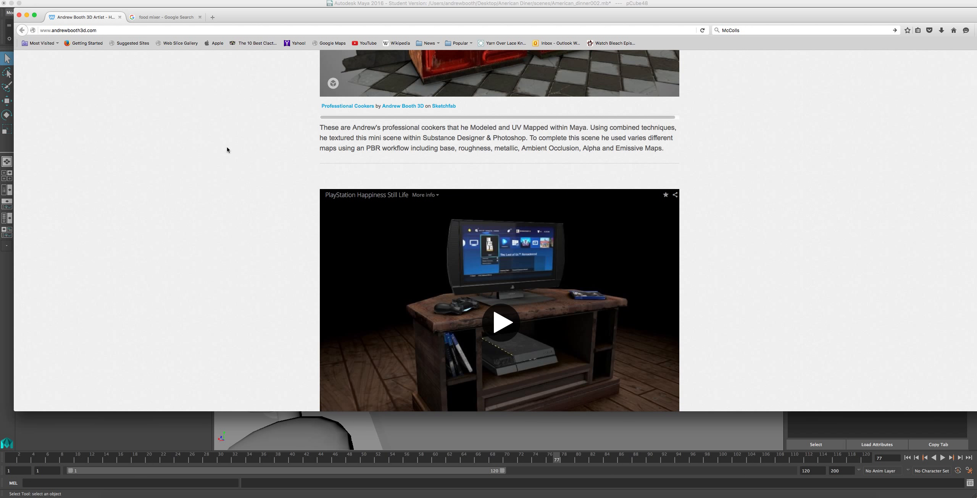
scroll(358, 71, "up", 4)
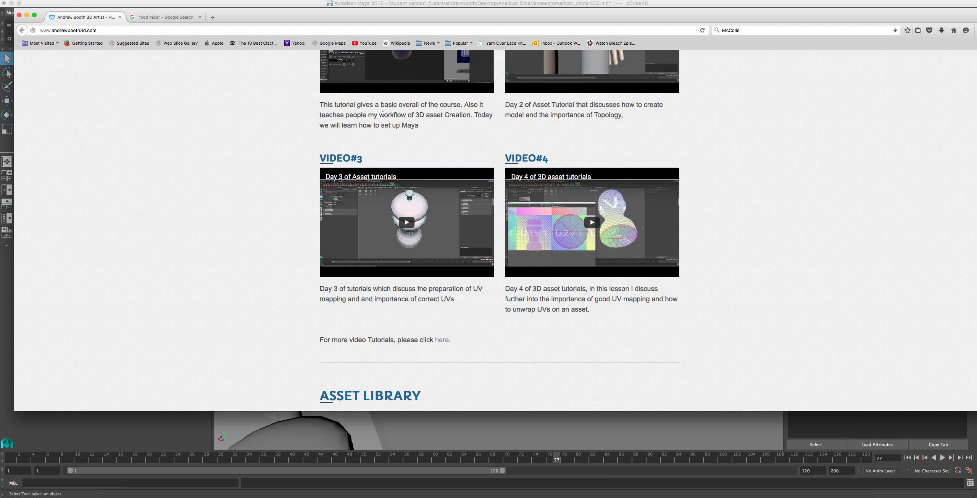
scroll(379, 115, "down", 20)
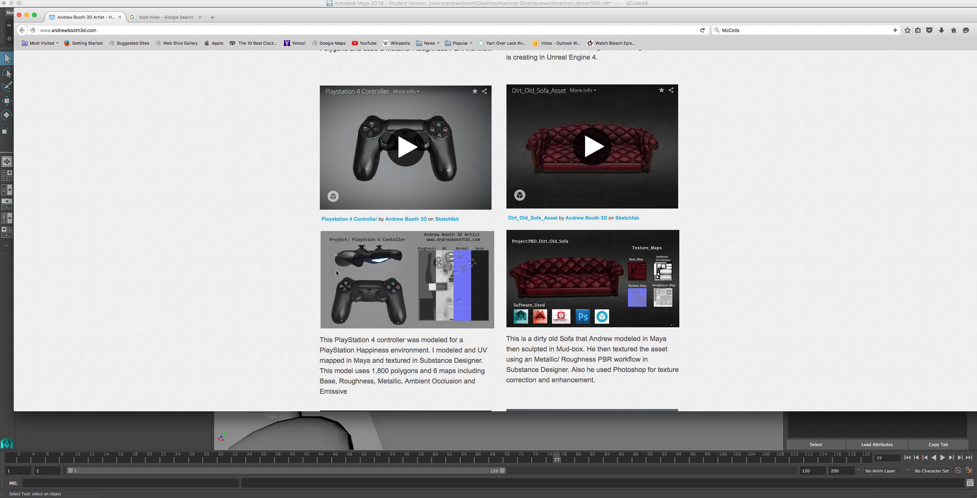
scroll(588, 235, "down", 10)
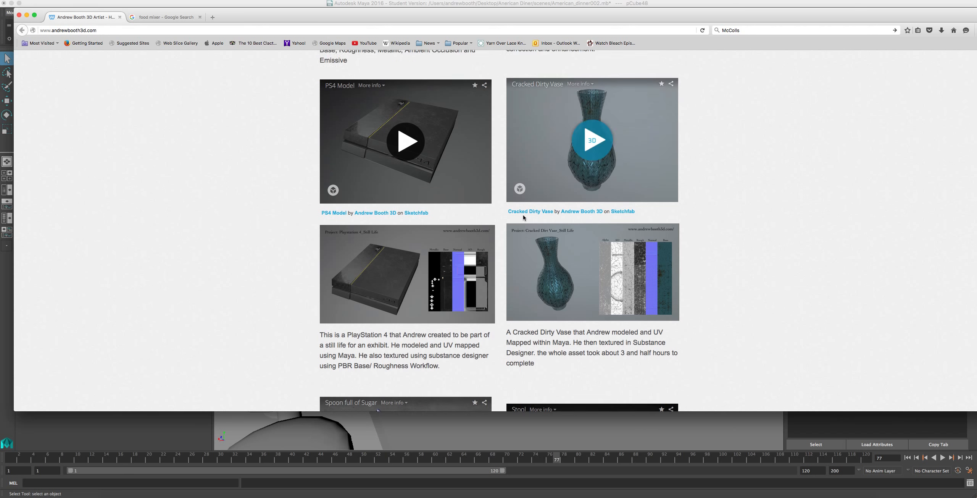
scroll(477, 272, "up", 20)
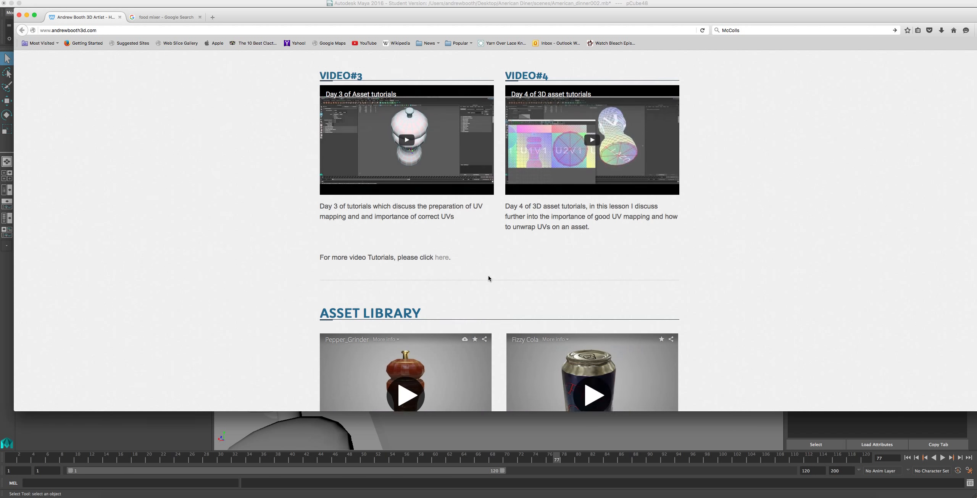
scroll(487, 282, "down", 10)
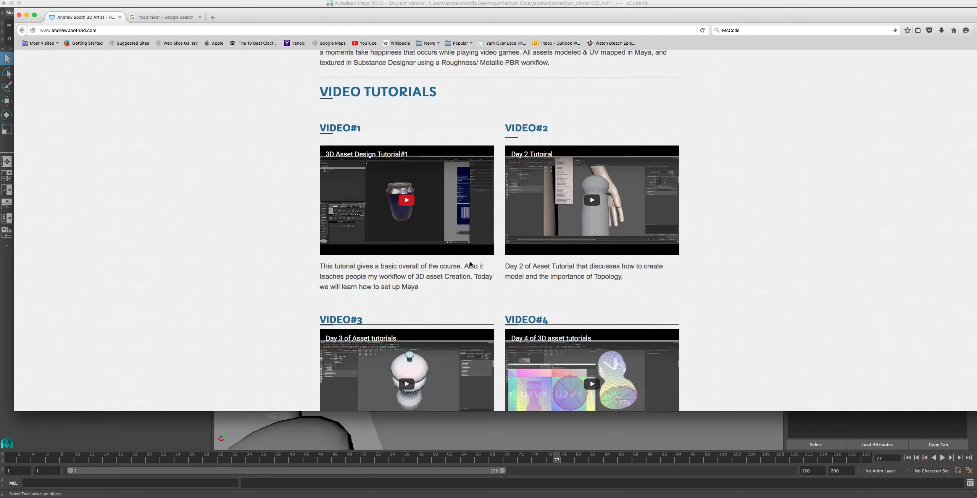
scroll(443, 219, "down", 6)
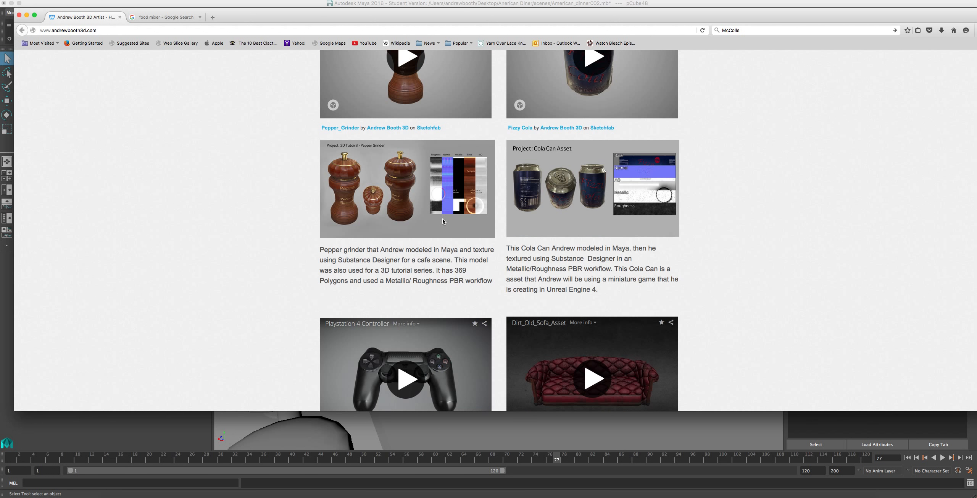
scroll(365, 209, "up", 2)
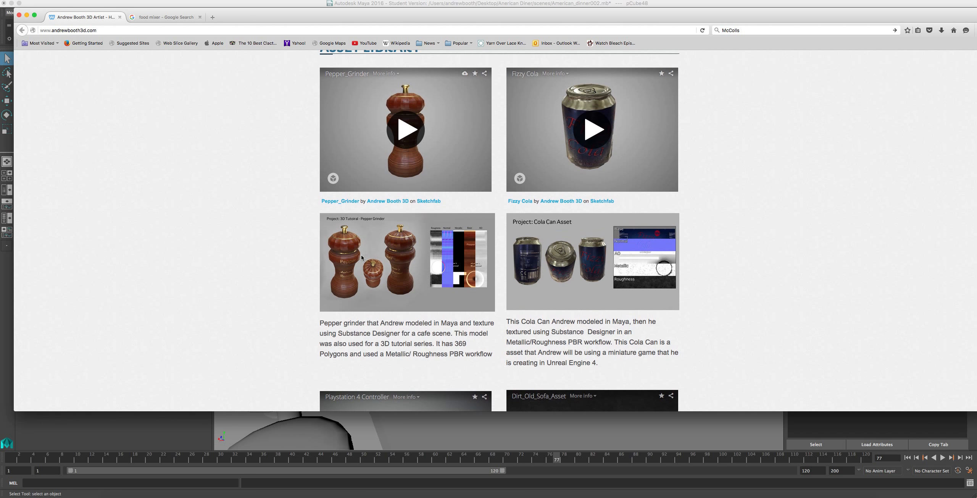
scroll(411, 278, "up", 12)
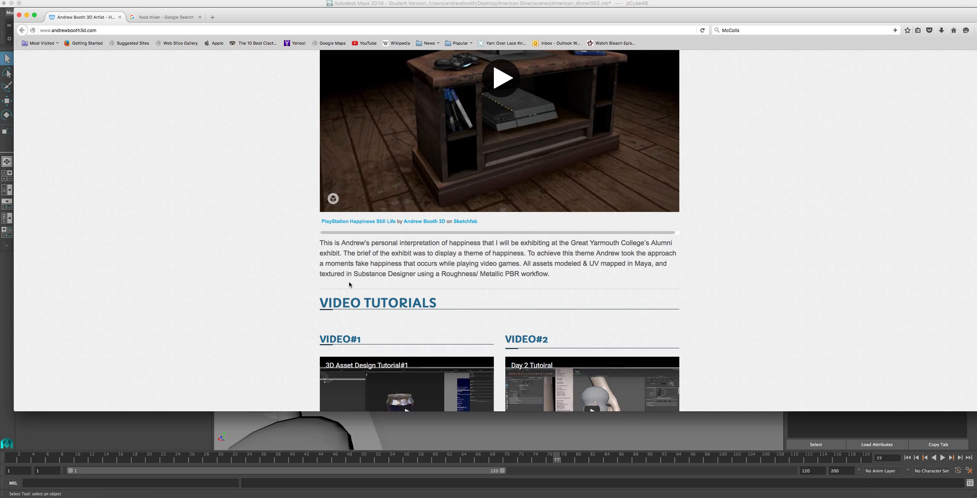
scroll(349, 283, "up", 15)
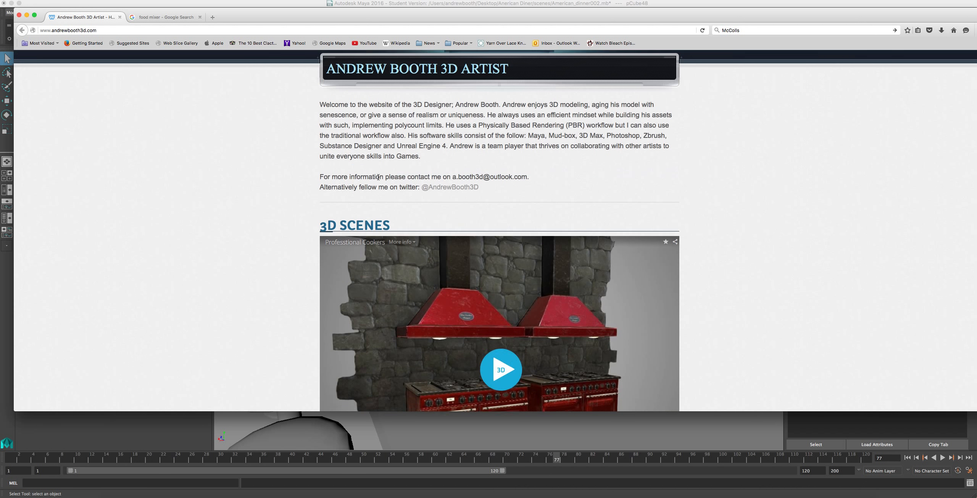
scroll(378, 177, "up", 2)
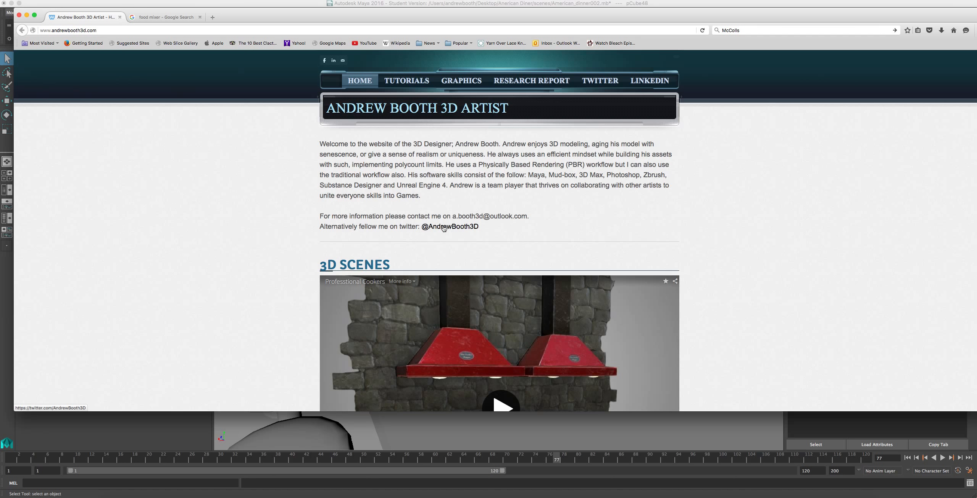
left_click(120, 17)
left_click(120, 17)
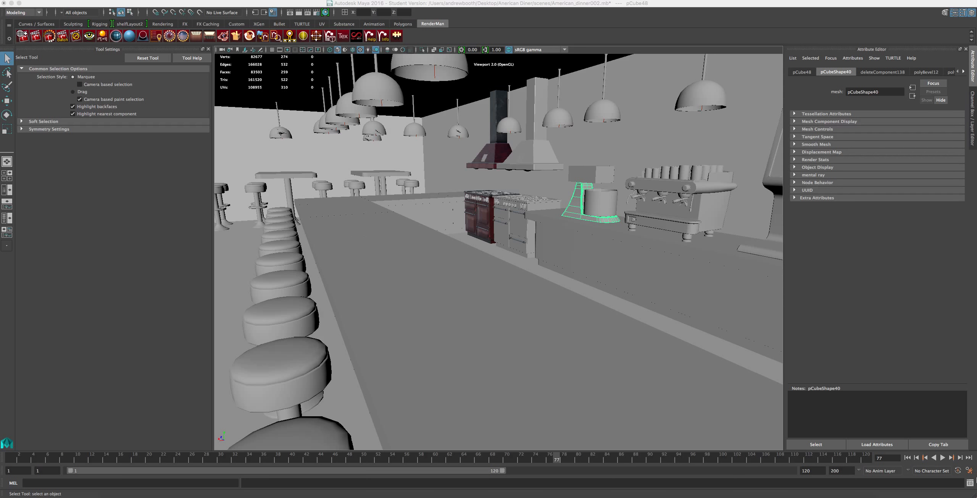
Switch to Maya and examine the food mixer's base and bowl on the diner's rear counter from several angles.
scroll(673, 288, "up", 3)
scroll(588, 214, "down", 5)
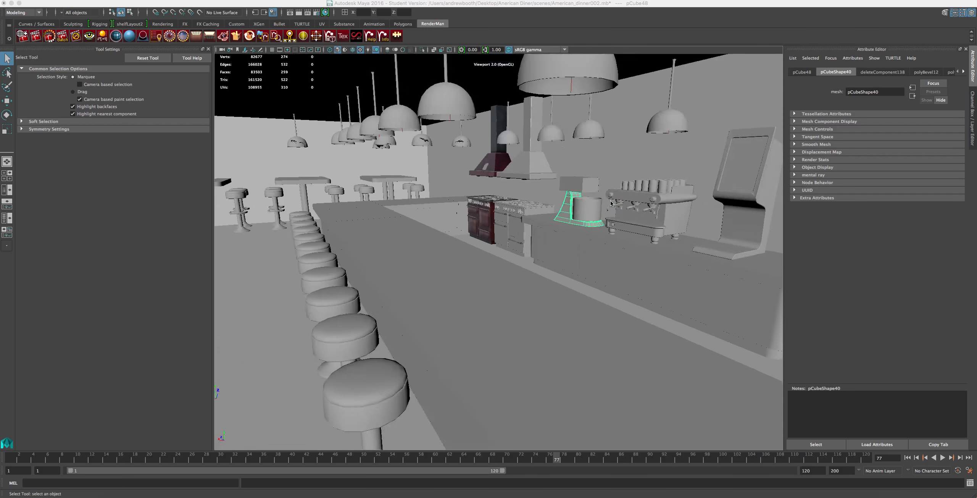
scroll(562, 229, "up", 5)
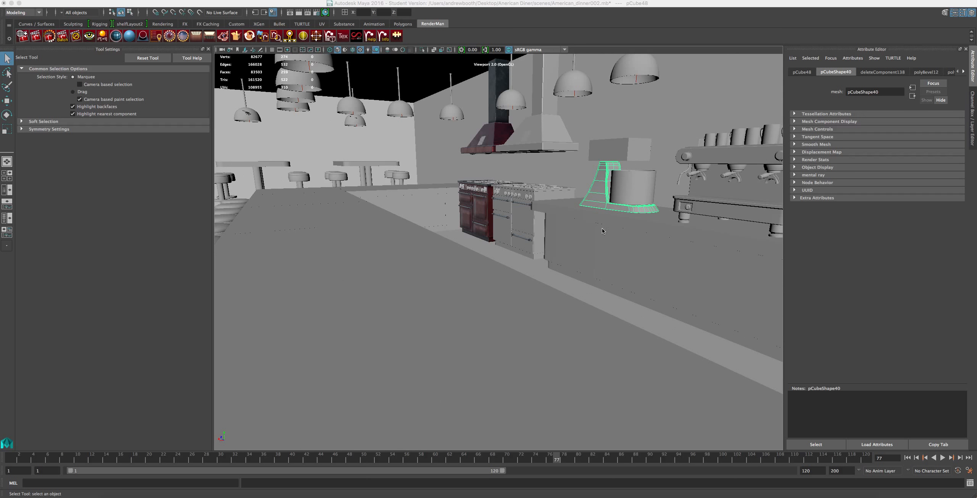
scroll(650, 199, "up", 3)
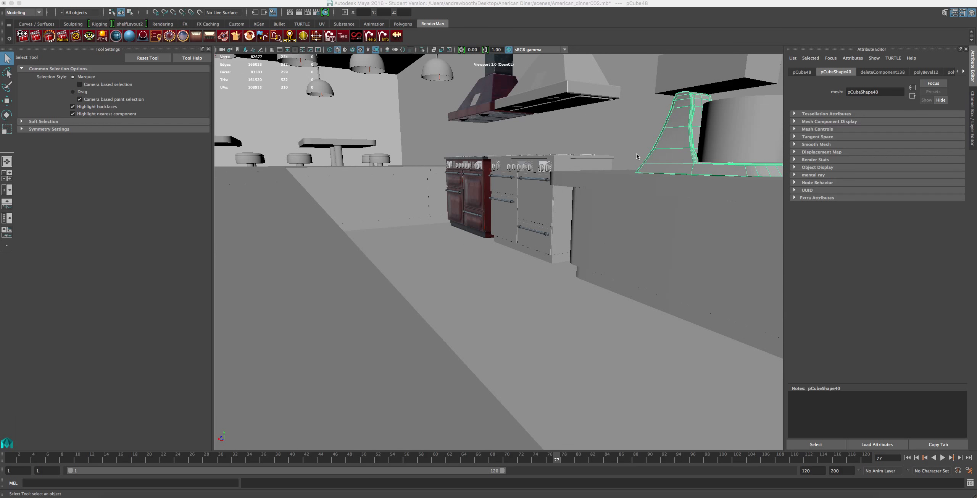
scroll(657, 166, "up", 3)
scroll(549, 133, "up", 2)
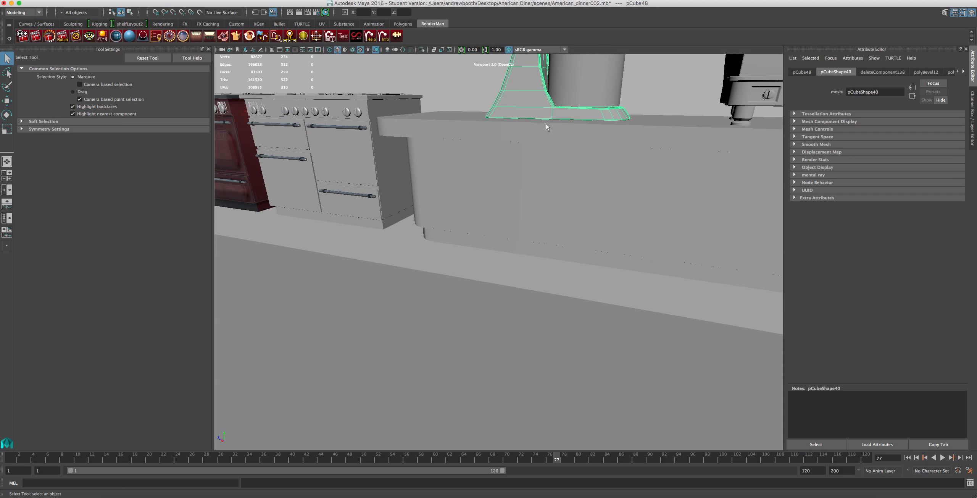
middle_click_drag(539, 110, 495, 439, "alt")
scroll(491, 424, "up", 1)
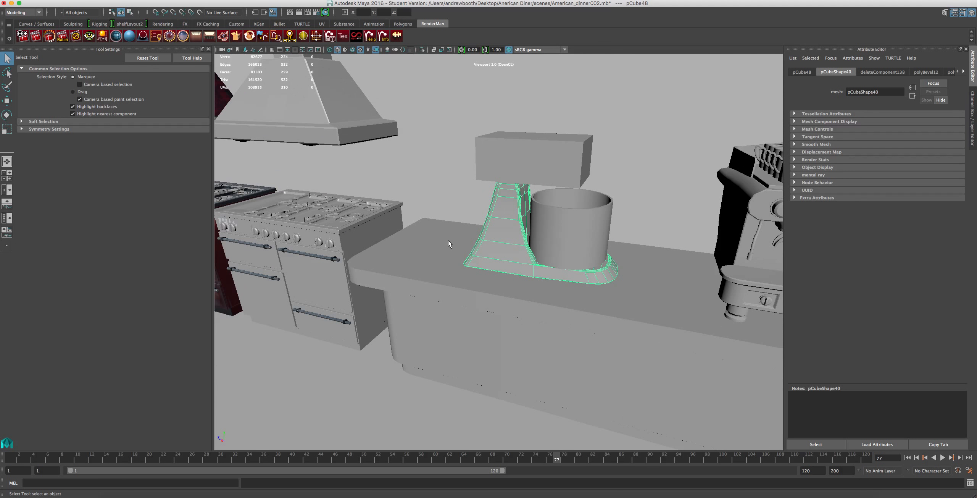
scroll(448, 243, "up", 5)
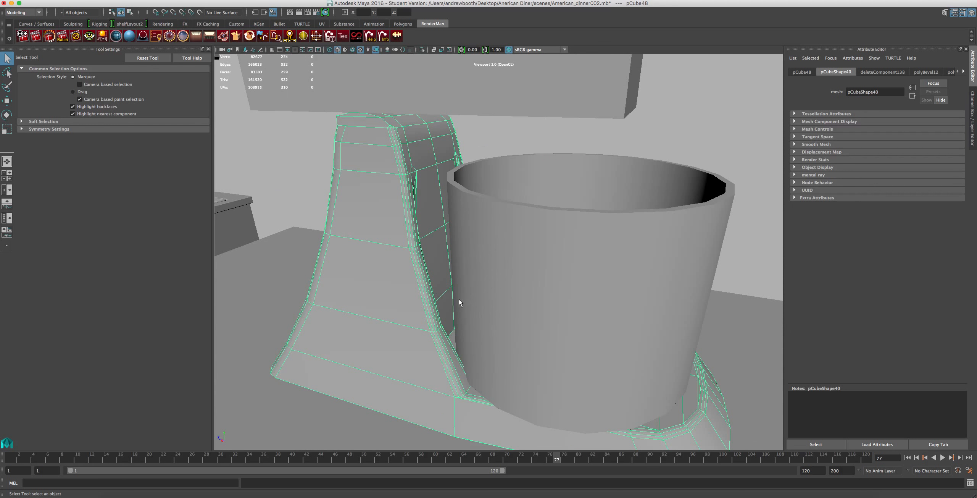
left_click_drag(479, 303, 562, 291, "alt")
scroll(567, 290, "down", 3)
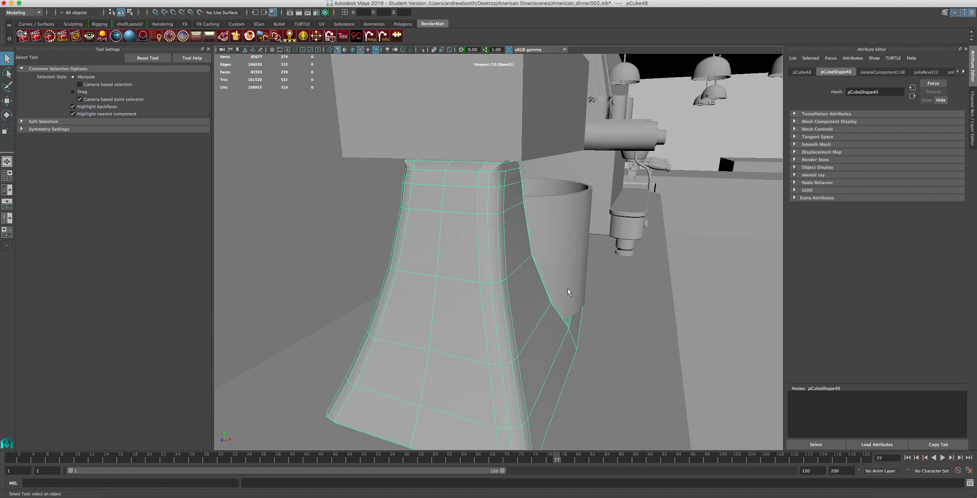
middle_click_drag(602, 291, 566, 271, "alt")
left_click_drag(567, 271, 502, 249, "alt")
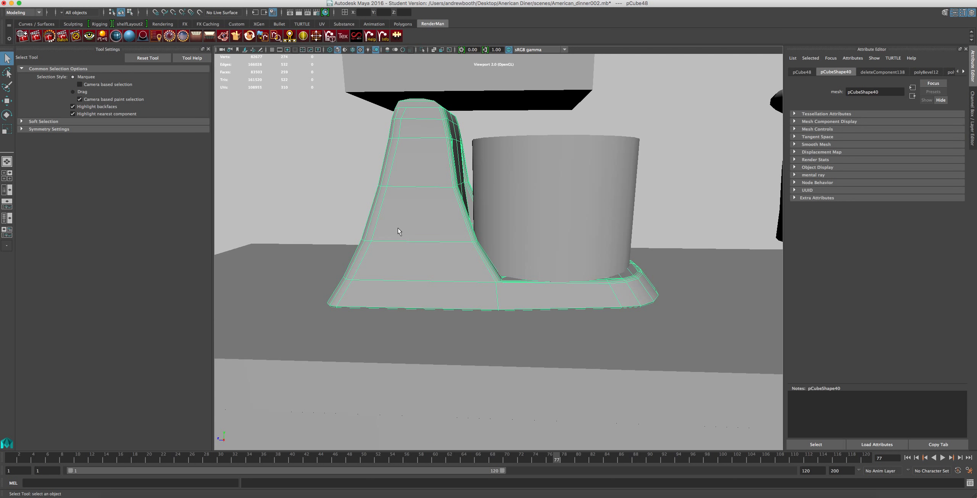
right_click_drag(398, 228, 397, 188, "alt")
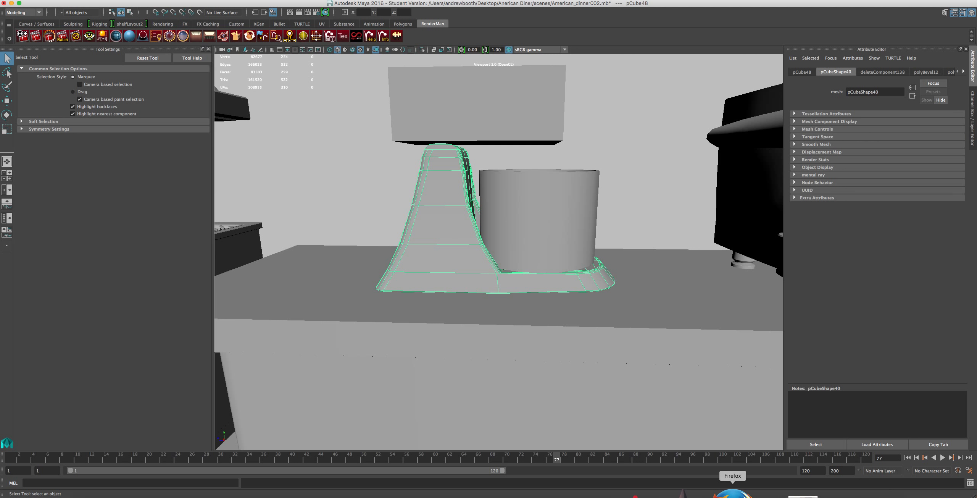
Switch to Firefox and open the red KitchenAid Artisan photo from the food mixer image results as reference.
left_click(733, 492)
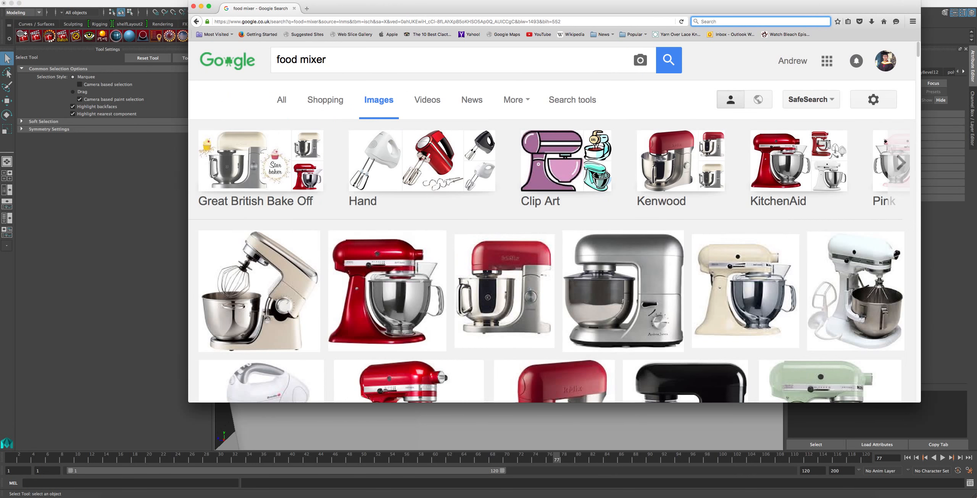
scroll(366, 277, "down", 7)
scroll(365, 277, "up", 3)
left_click(363, 164)
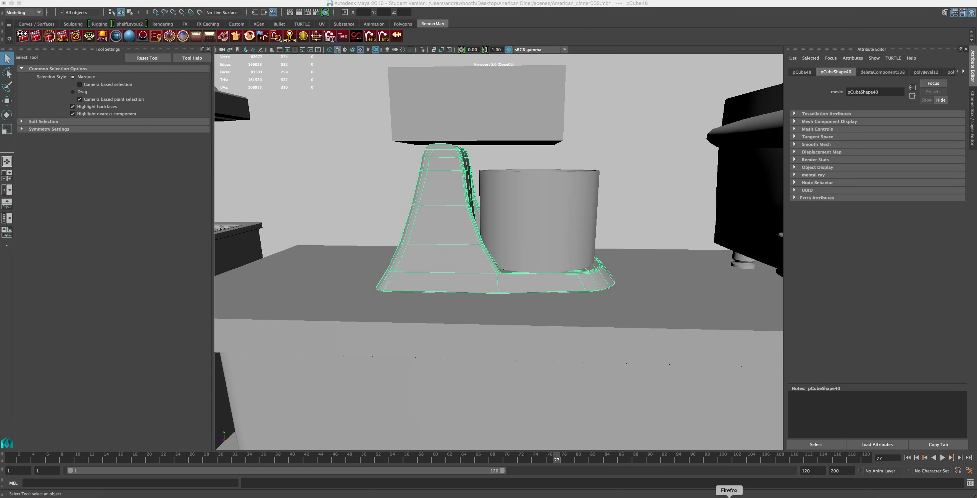
Compare the profile of the mixer base in Maya with the red KitchenAid reference photo.
scroll(764, 295, "up", 5)
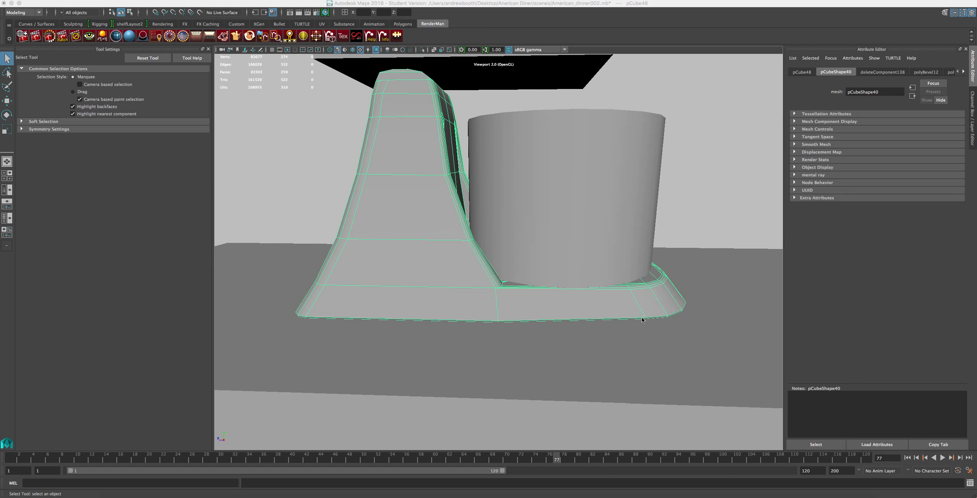
mouse_move(480, 296)
left_mouse_down("alt")
mouse_move(504, 293)
mouse_move(477, 293)
left_mouse_up("alt")
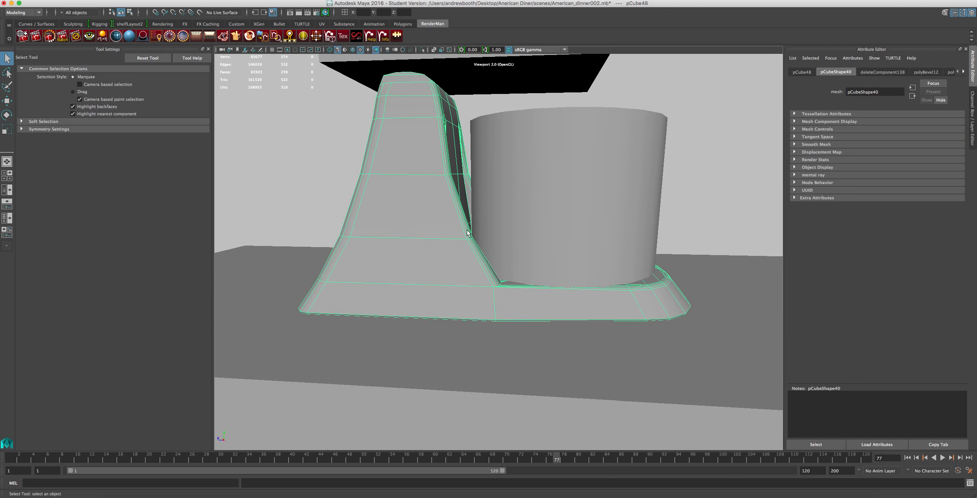
left_click(736, 497)
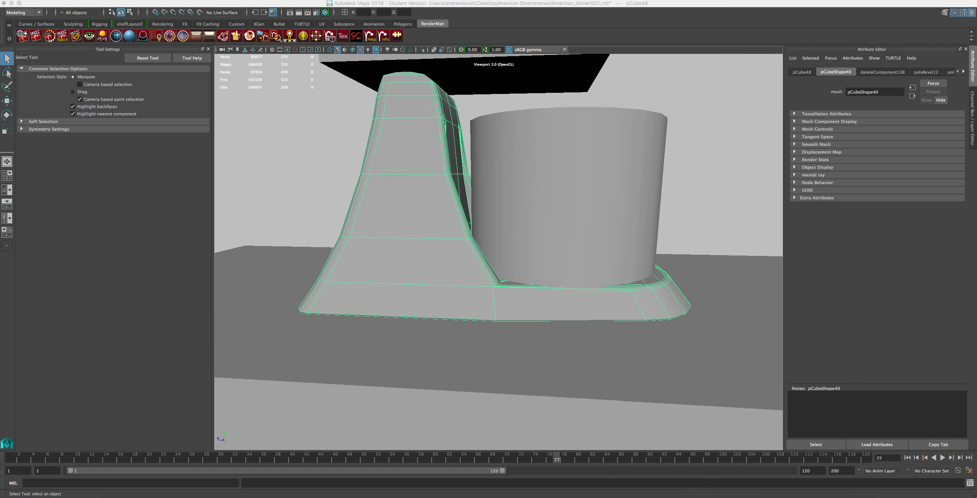
left_click_drag(328, 259, 360, 241, "alt")
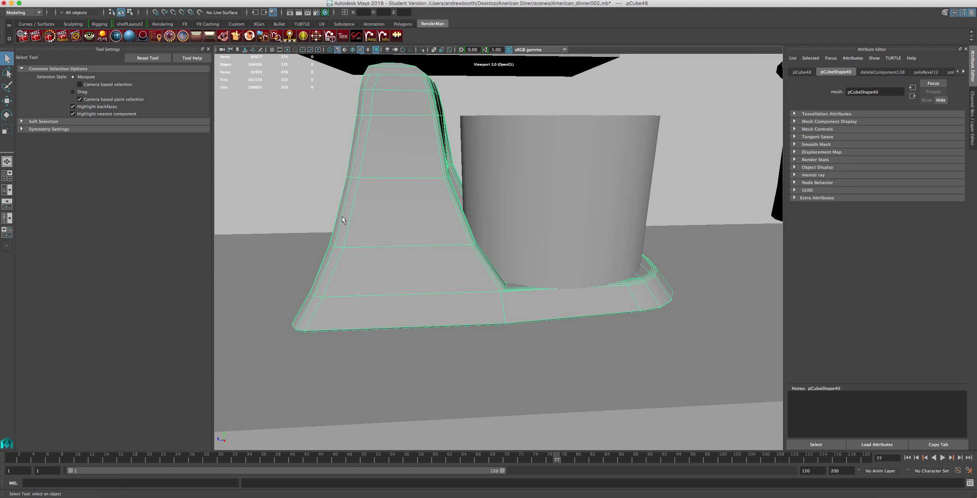
left_click(738, 495)
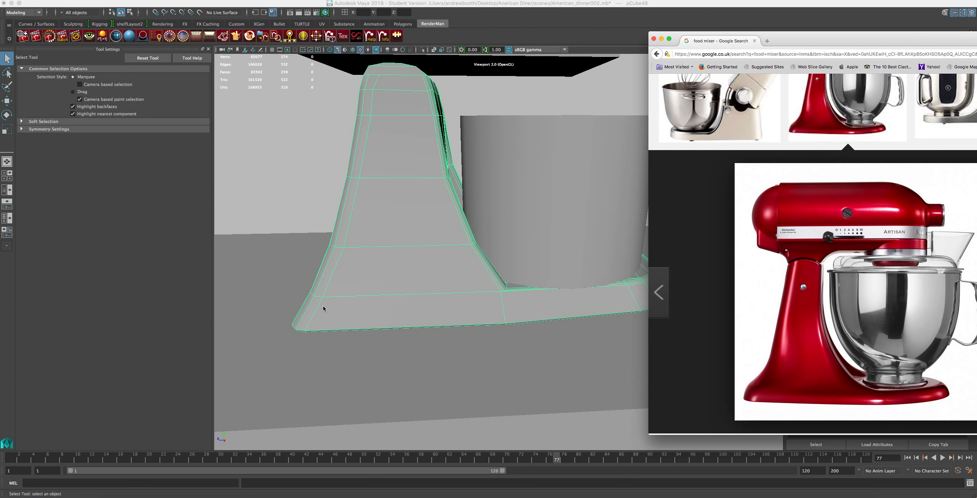
mouse_move(342, 217)
right_mouse_down("alt")
mouse_move(347, 242)
mouse_move(339, 225)
right_mouse_up("alt")
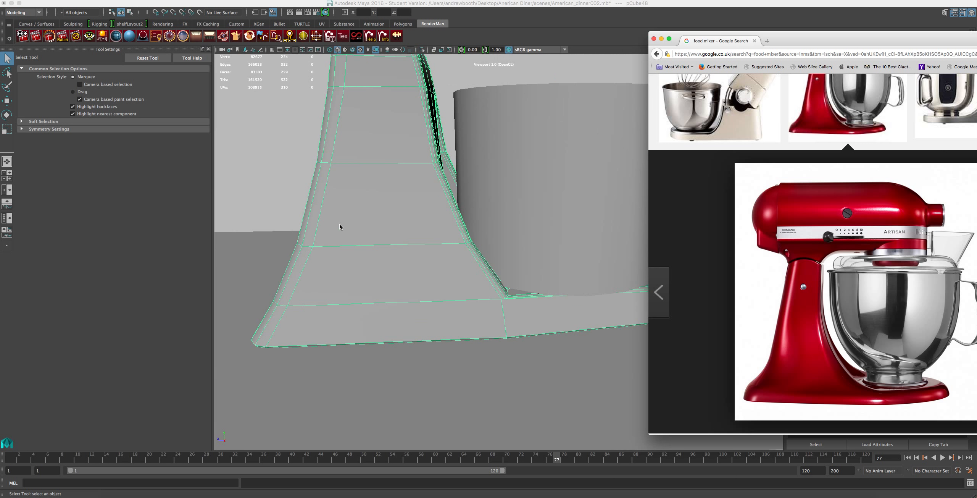
middle_click_drag(377, 211, 434, 245, "alt")
left_click(388, 218)
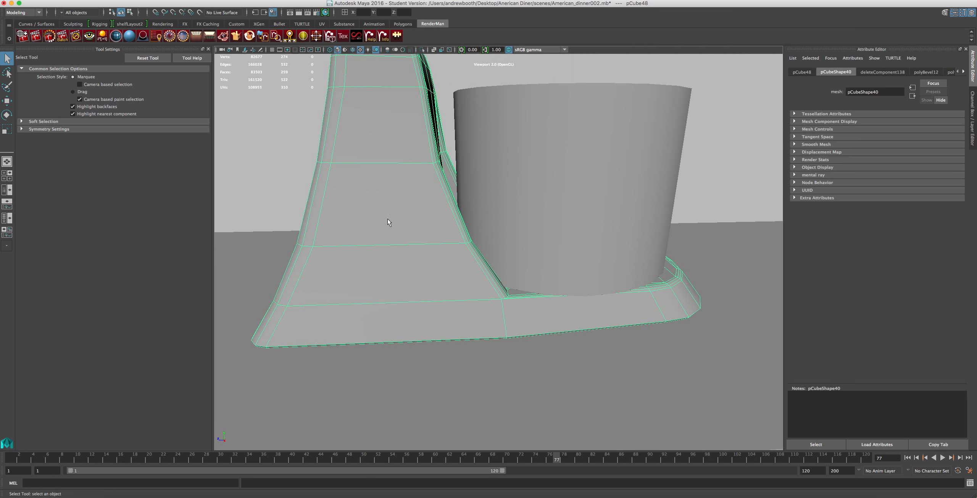
Examine the curve and lower rear corner of the mixer base up close against the reference photo.
scroll(379, 221, "up", 5)
middle_click_drag(374, 217, 375, 216, "alt")
left_click_drag(374, 216, 538, 226, "alt")
scroll(514, 236, "down", 3)
scroll(512, 240, "up", 3)
left_click_drag(368, 362, 366, 351, "alt")
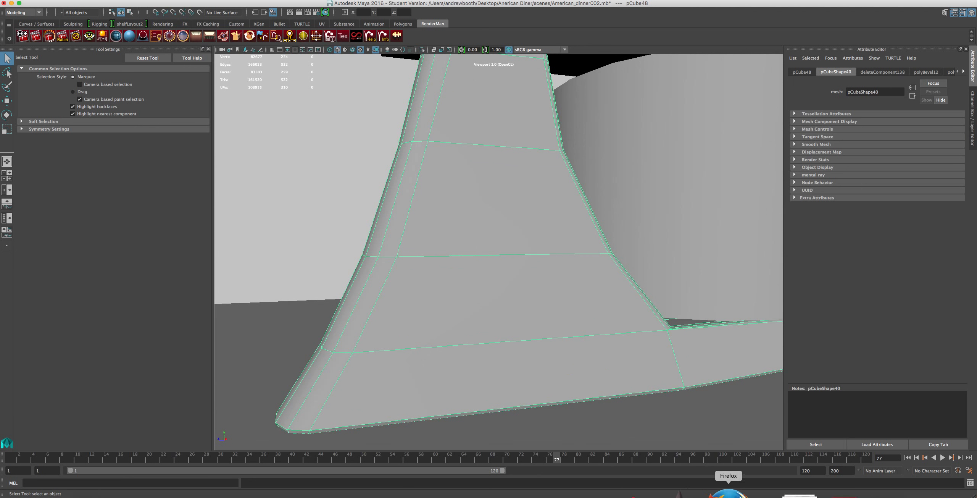
left_click(728, 492)
left_click(415, 382)
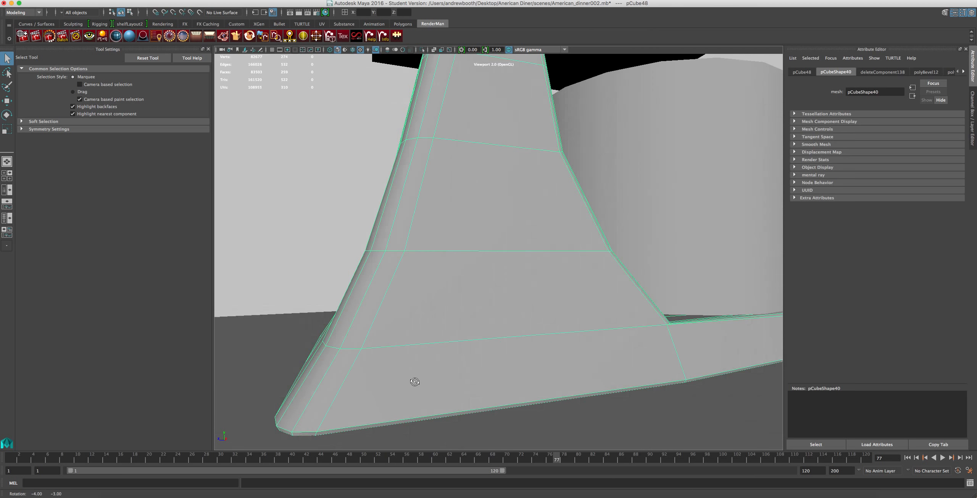
left_click_drag(415, 383, 375, 360, "alt")
right_click_drag(372, 316, 359, 313)
left_click_drag(378, 343, 345, 332, "alt")
left_click_drag(387, 296, 300, 356)
scroll(283, 364, "down", 5)
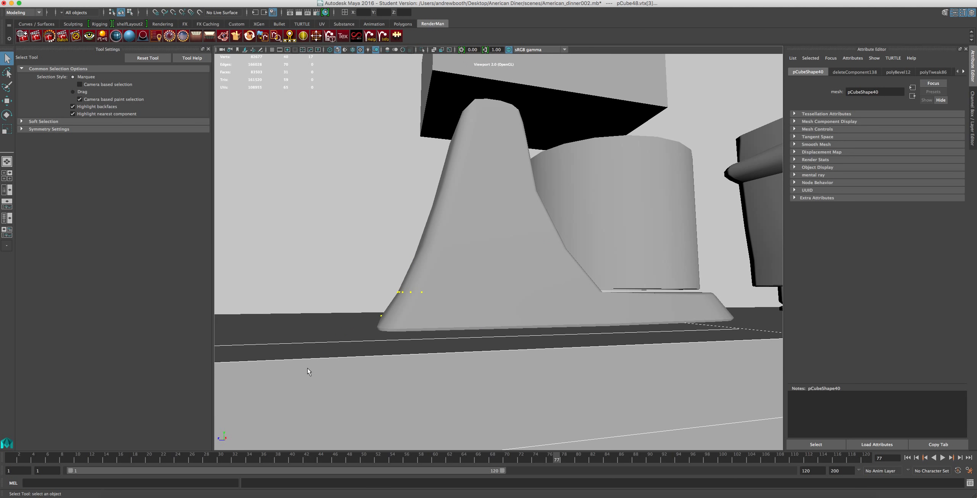
scroll(325, 359, "up", 4)
scroll(378, 386, "down", 2)
key("F8")
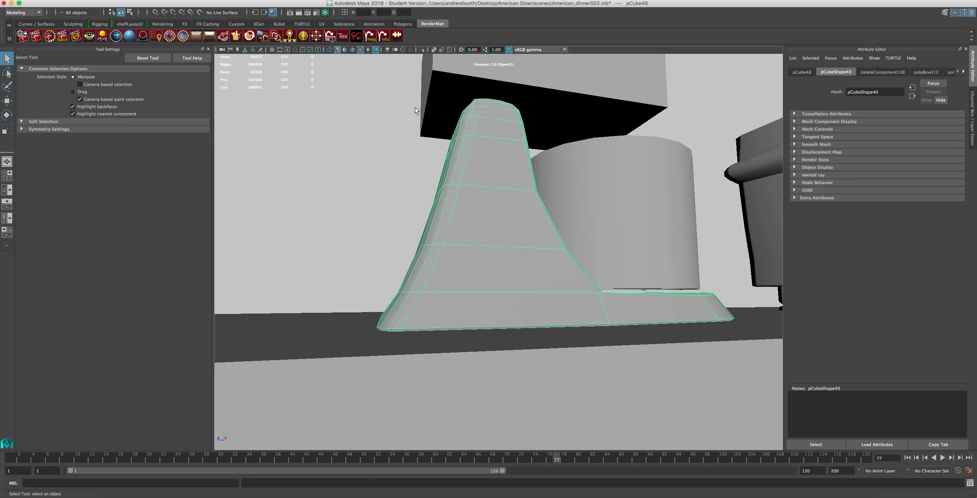
Isolate the mixer base in the viewport so the surrounding diner objects are hidden.
left_click(422, 50)
scroll(412, 168, "up", 3)
left_click_drag(412, 172, 511, 265, "alt")
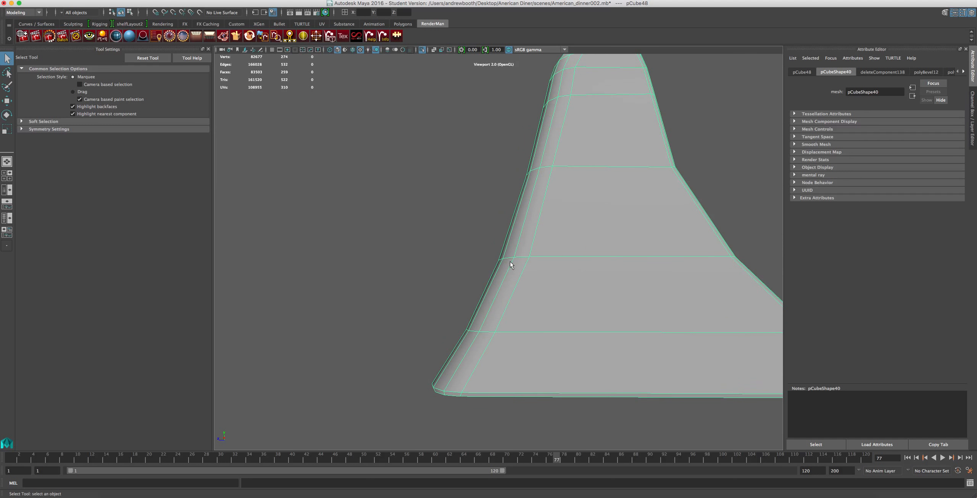
Select the vertices at the rear end of the base's lowest side loop and move them slightly outward.
left_click_drag(445, 334, 482, 332, "alt")
right_click_drag(540, 332, 473, 299)
left_click_drag(493, 316, 431, 347, "alt")
key("w")
left_click_drag(468, 322, 458, 325)
Check the KitchenAid reference photo and adjust the vertices at the rear of the base's lower side loops to refine its curve.
left_click(741, 492)
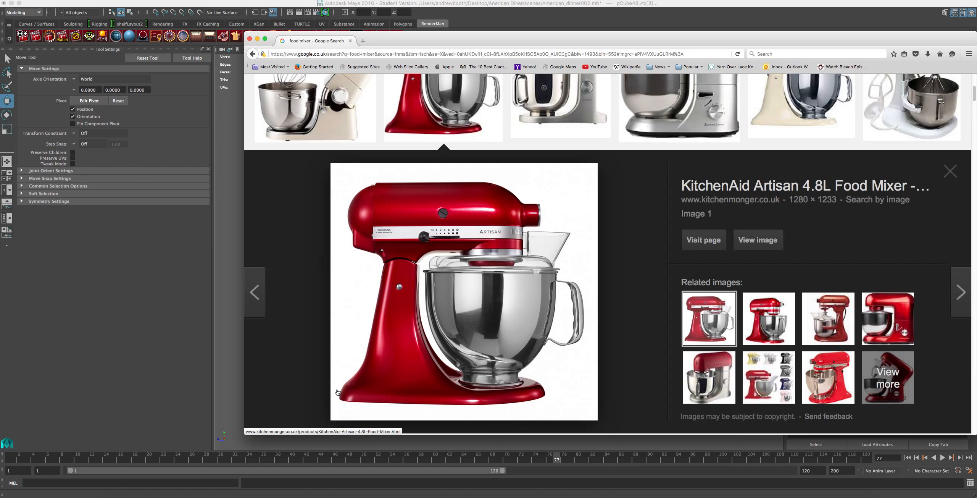
key("super+Tab")
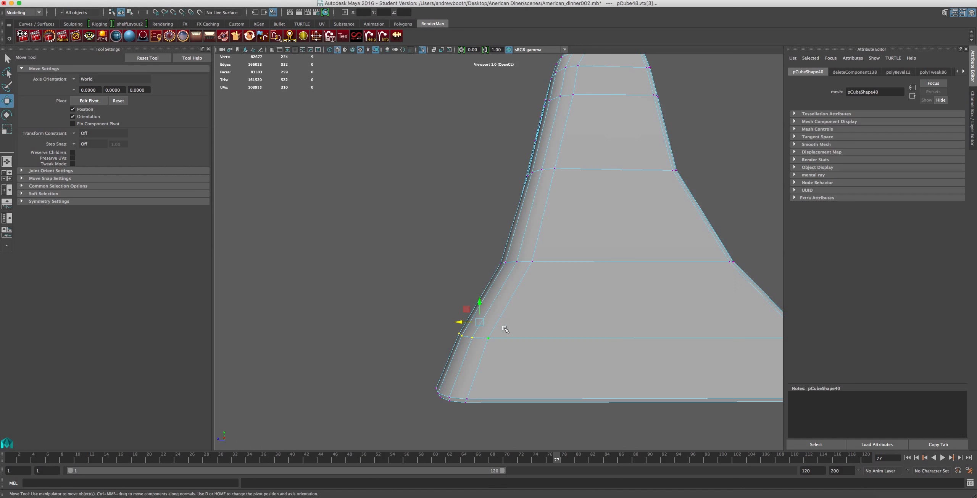
mouse_move(485, 336)
left_mouse_down("alt")
mouse_move(534, 334)
mouse_move(487, 339)
left_mouse_up("alt")
scroll(504, 349, "down", 4)
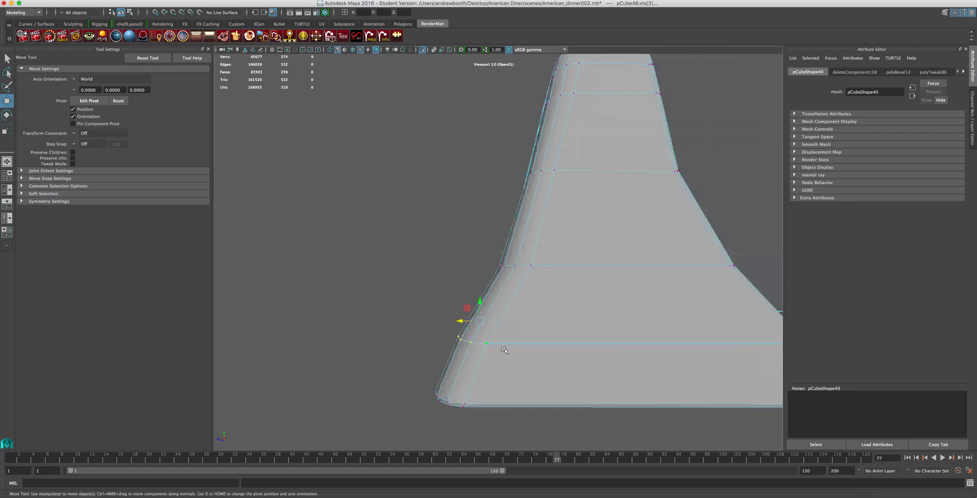
left_click_drag(652, 380, 441, 415, "alt")
scroll(441, 415, "up", 4)
left_click_drag(469, 313, 467, 317, "alt")
Delete the small stray edges at the first inner corner where the column meets the base's top surface, undoing the last deletion.
left_click_drag(500, 288, 393, 303, "alt")
middle_click_drag(512, 273, 290, 256, "alt")
left_click_drag(399, 251, 430, 301, "alt")
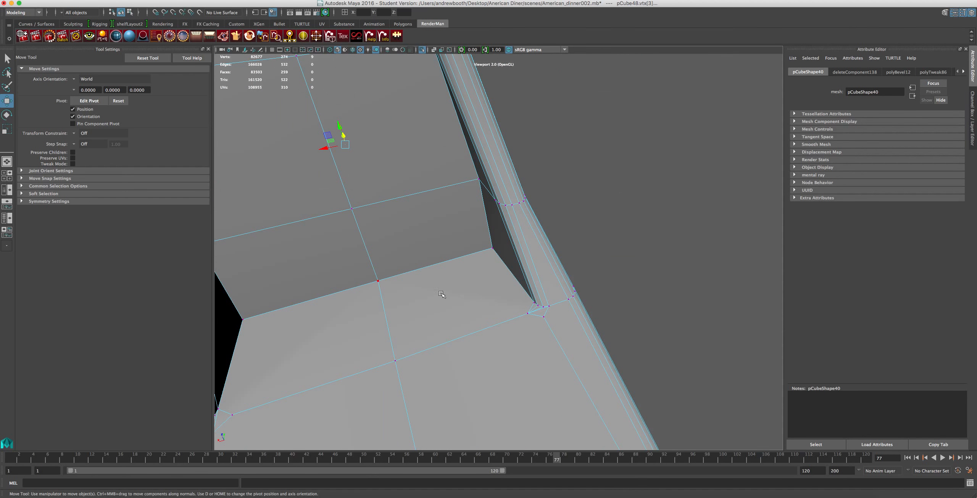
right_click_drag(501, 360, 538, 333, "alt")
right_click(555, 343)
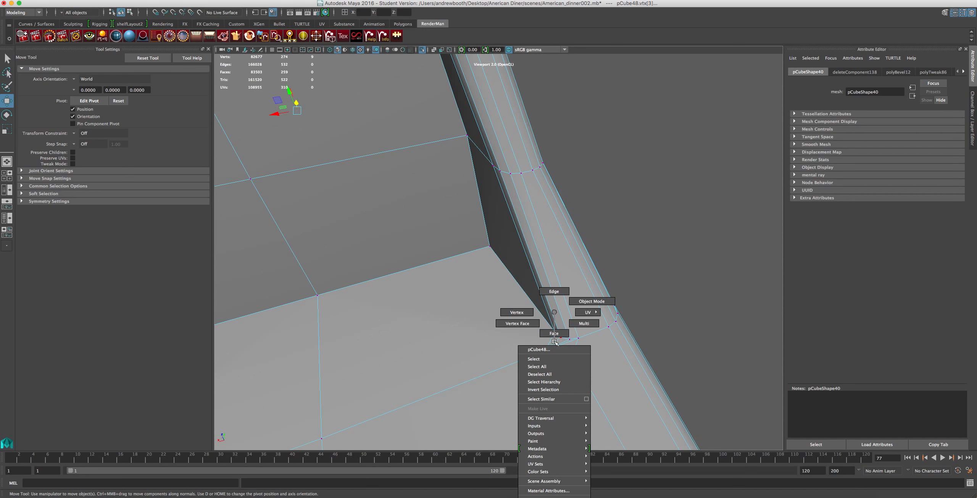
left_click(554, 291)
left_click(570, 350)
key("Delete")
left_click(560, 345)
key("Delete")
left_click(550, 346)
key("Delete")
key("ctrl+z")
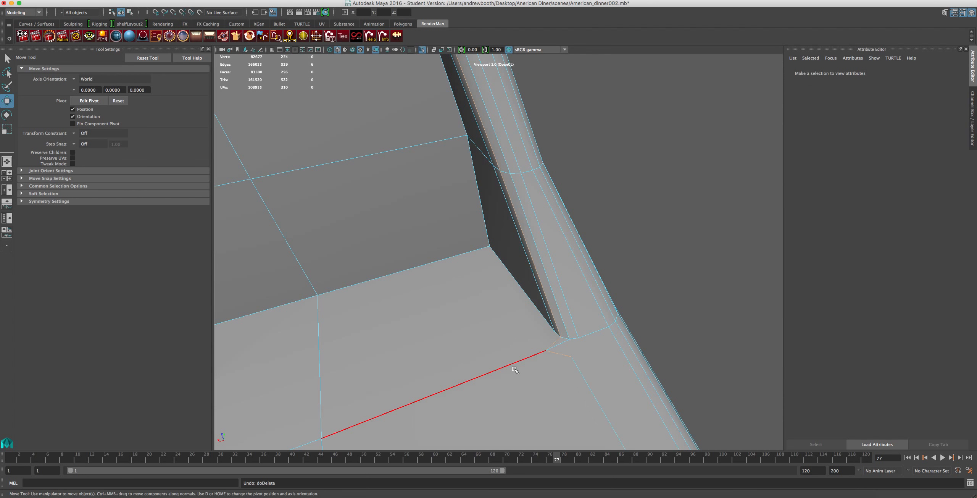
Delete the long cross edge running from that corner to the centre line, along with the leftover edges beside the column foot.
left_click(544, 357)
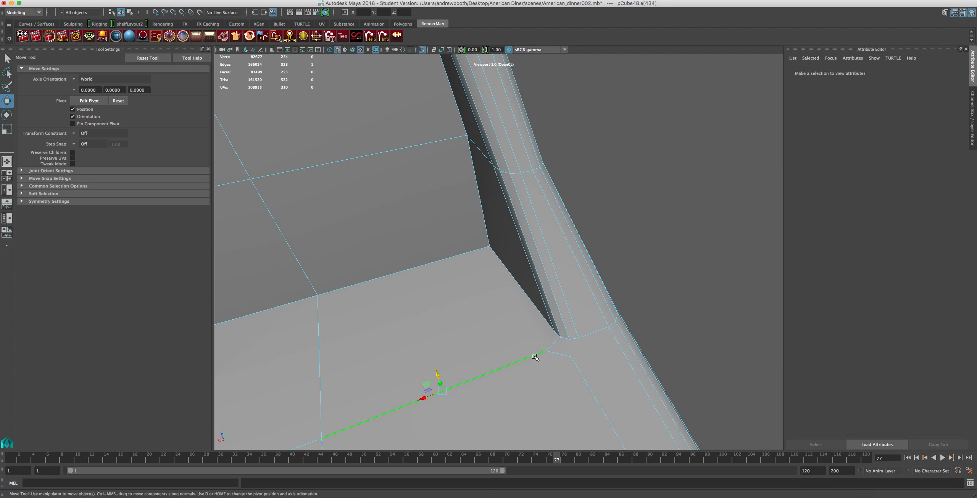
key("Delete")
left_click(553, 355)
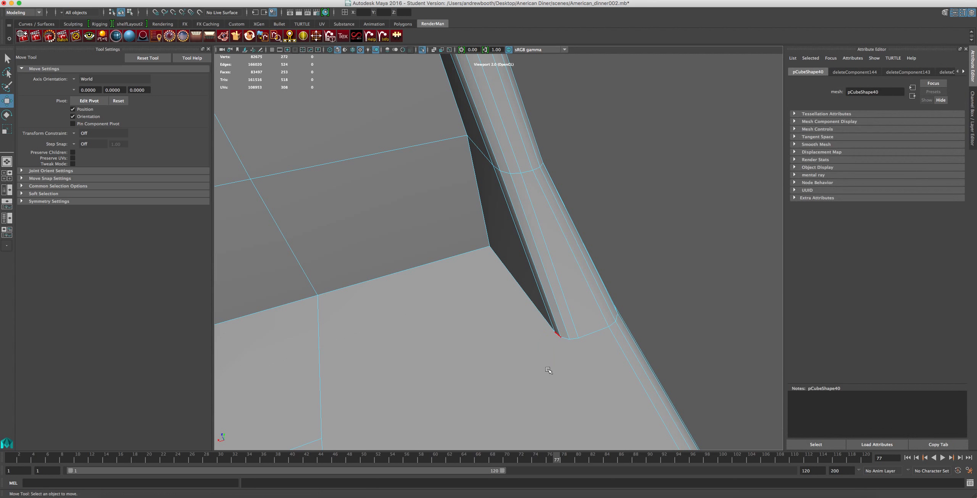
key("Delete")
scroll(531, 383, "down", 3)
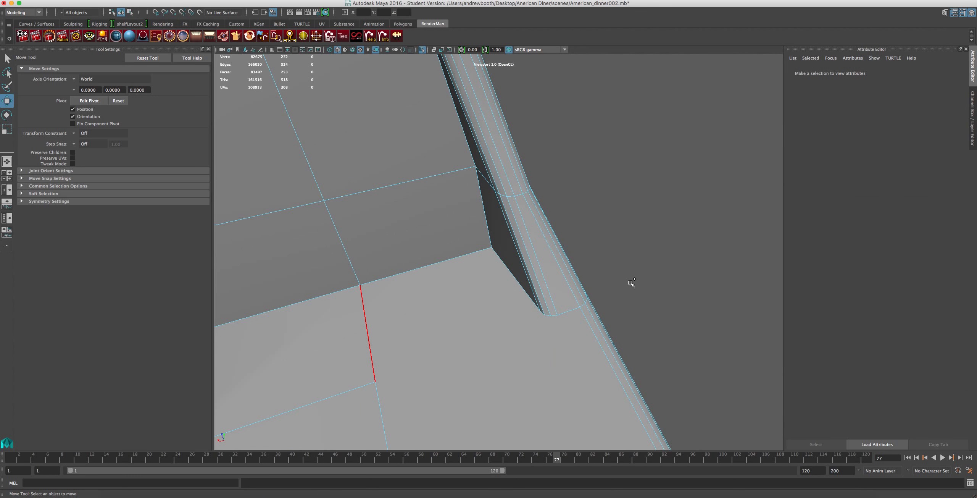
Delete the other half of the cross edge on the base's top surface and the leftover vertex on the centre line.
middle_click_drag(506, 326, 737, 207, "alt")
left_click(596, 280)
key("Delete")
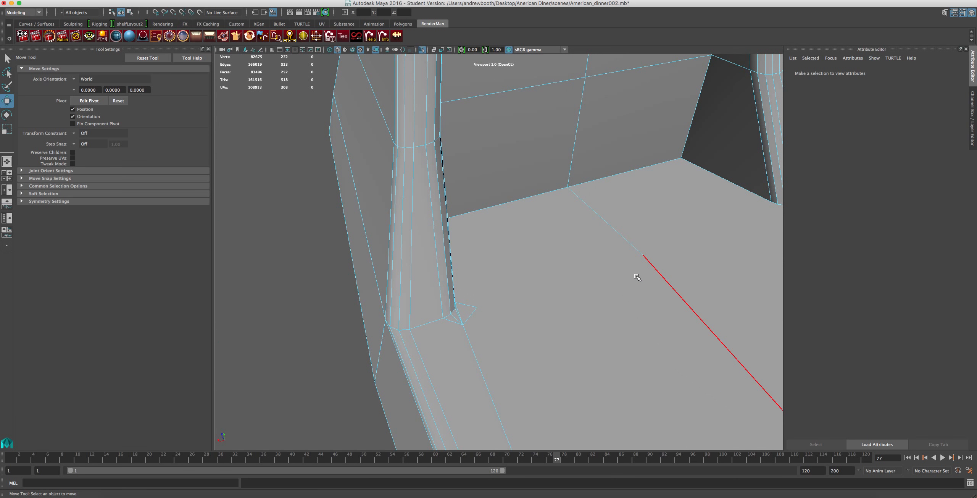
right_click_drag(664, 262, 622, 262)
left_click_drag(646, 257, 643, 258)
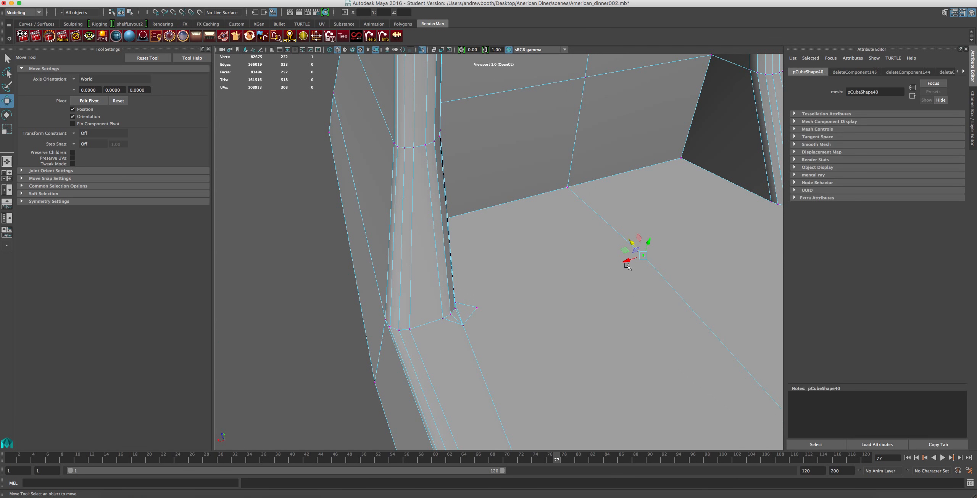
scroll(617, 286, "down", 4)
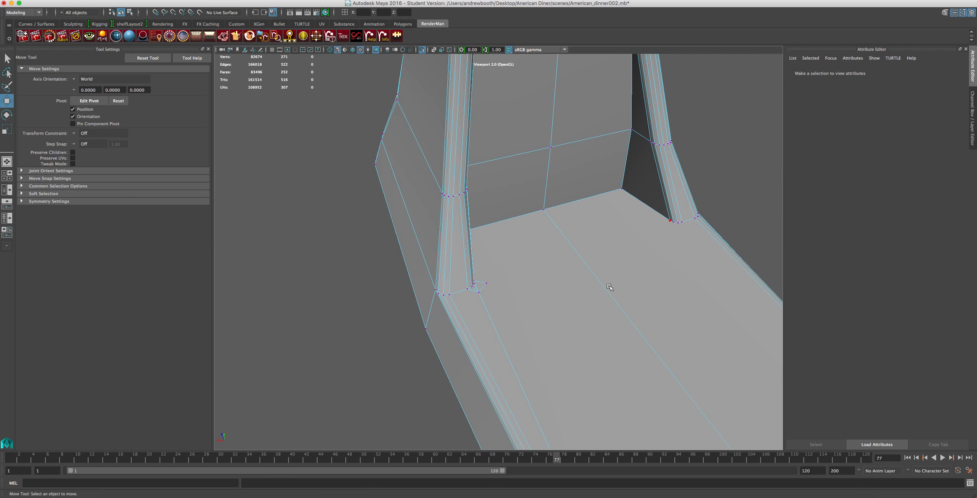
Delete the small stray edges around the opposite inner corner of the column foot.
scroll(573, 290, "up", 5)
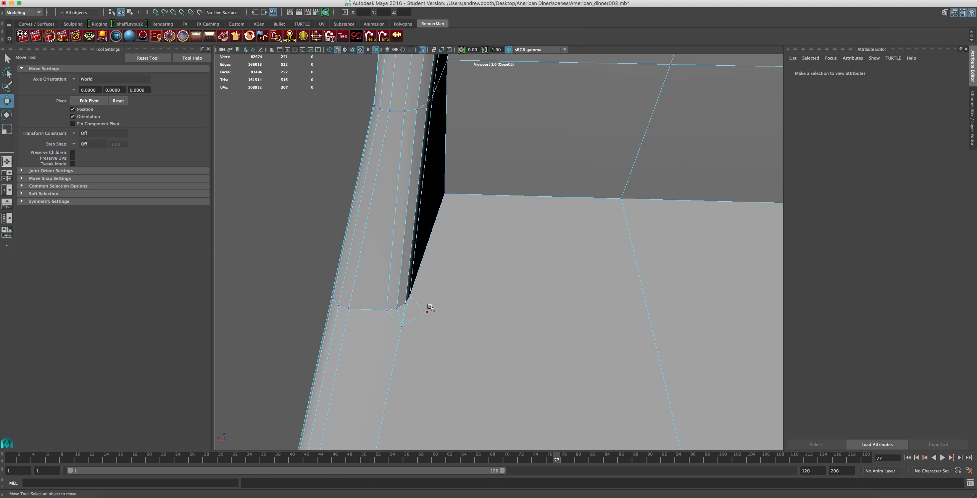
right_click_drag(405, 312, 404, 291)
left_click(416, 306)
key("Delete")
left_click(405, 311)
key("Delete")
left_click(398, 320)
key("Delete")
Select the horizontal edge loop around the base's lower side and add the edges where the inner column wall meets the top surface.
left_click_drag(400, 367, 529, 303, "alt")
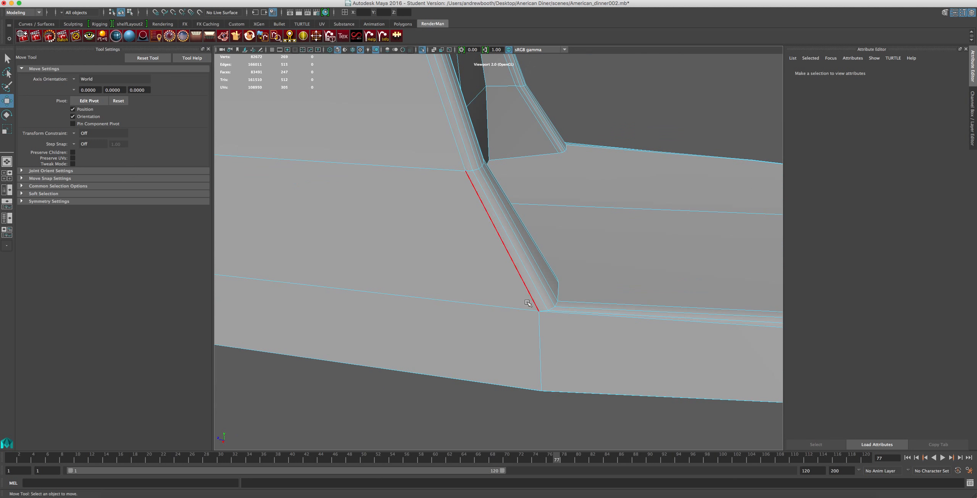
scroll(529, 303, "up", 3)
double_click(525, 324)
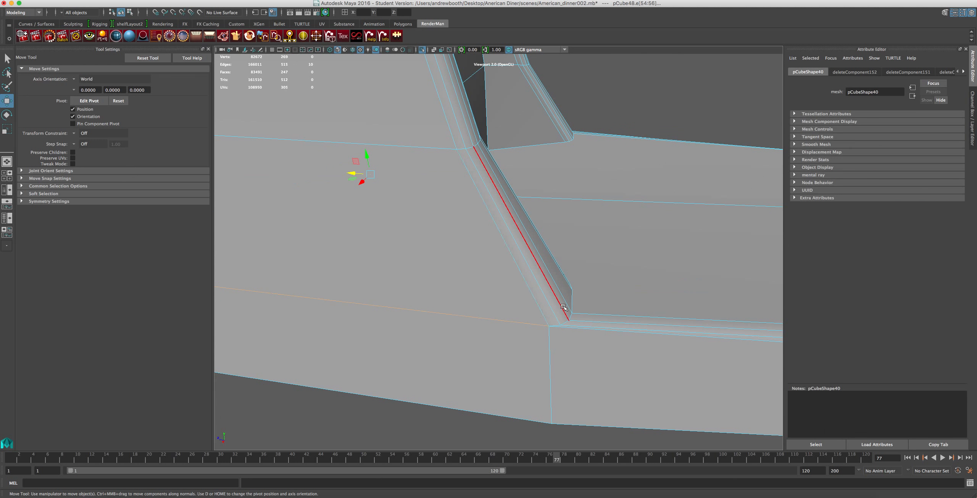
scroll(462, 304, "down", 5)
left_click_drag(624, 255, 491, 260, "alt")
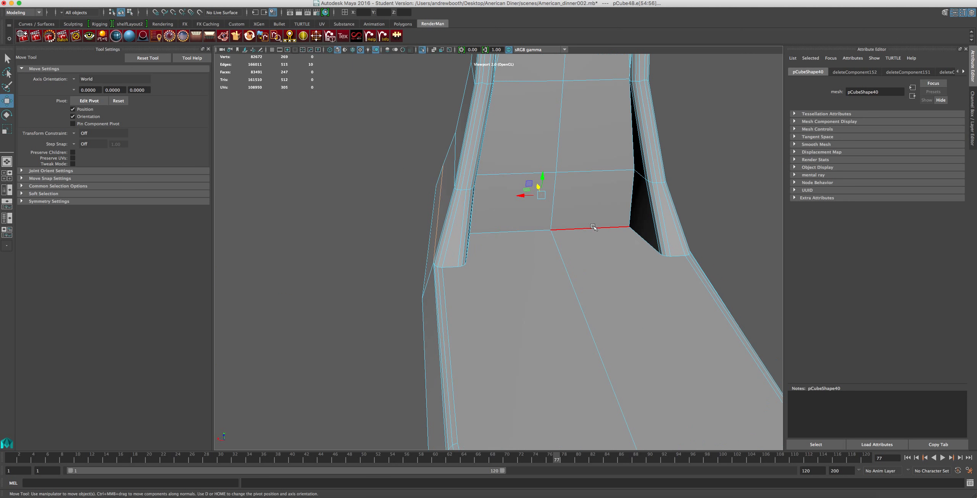
double_click(588, 229, "shift")
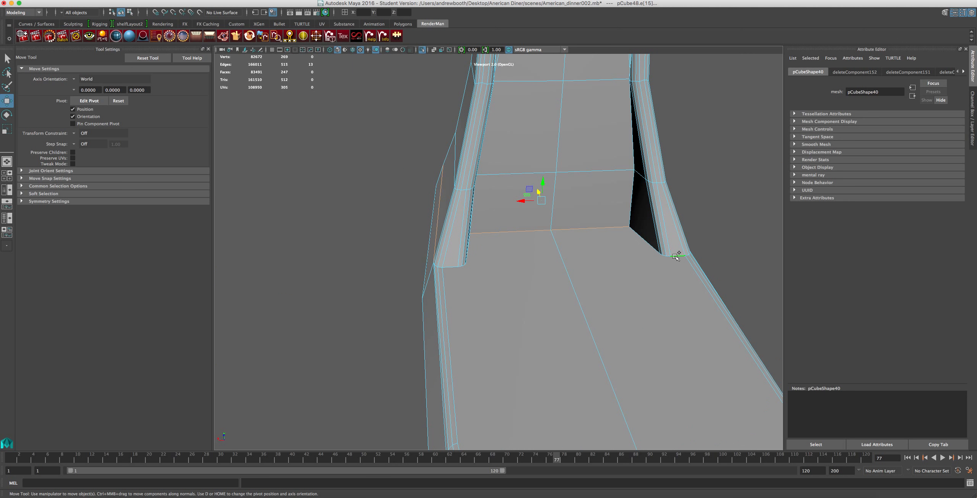
Add the inner side edge and the curved edges around the first column foot to the edge selection.
left_click_drag(648, 244, 658, 261, "alt")
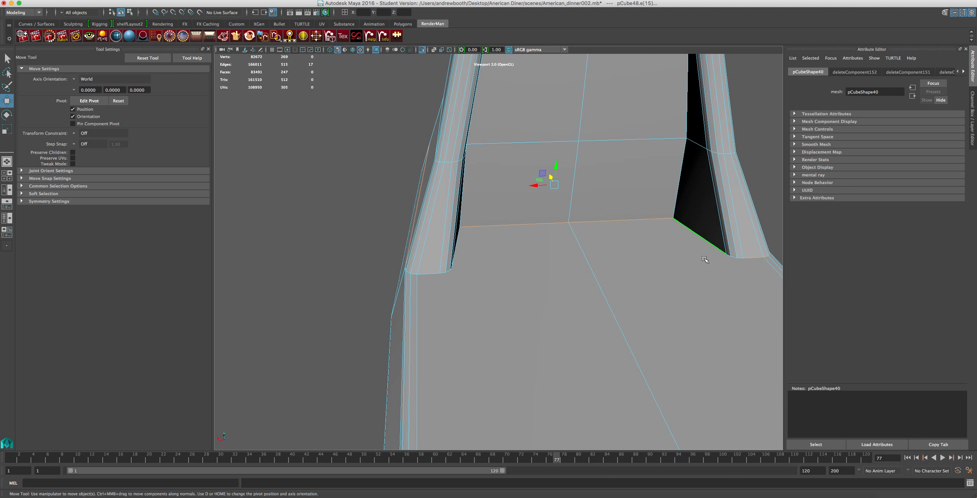
left_click(736, 260, "shift")
key("ctrl+z")
scroll(738, 258, "up", 3)
middle_click_drag(705, 251, 389, 290, "alt")
left_click_drag(389, 290, 365, 300, "alt")
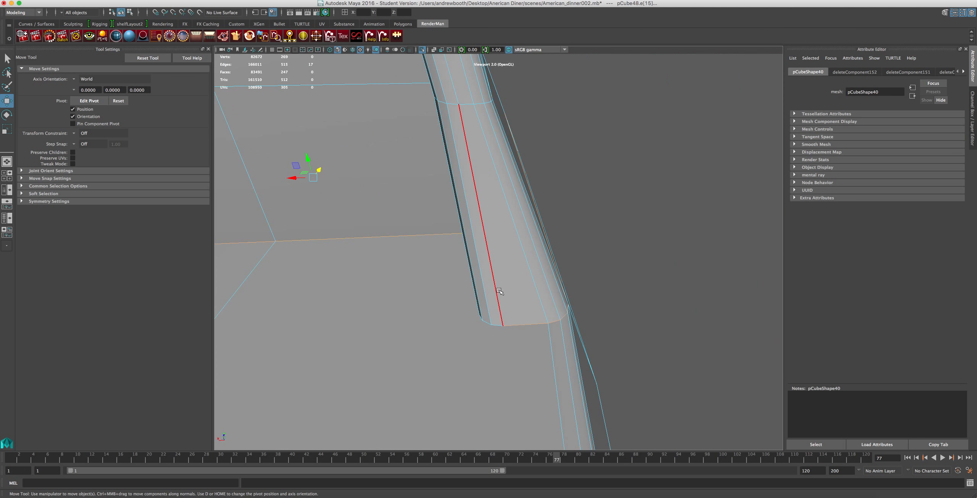
left_click(488, 323, "shift")
left_click_drag(474, 331, 516, 326, "alt")
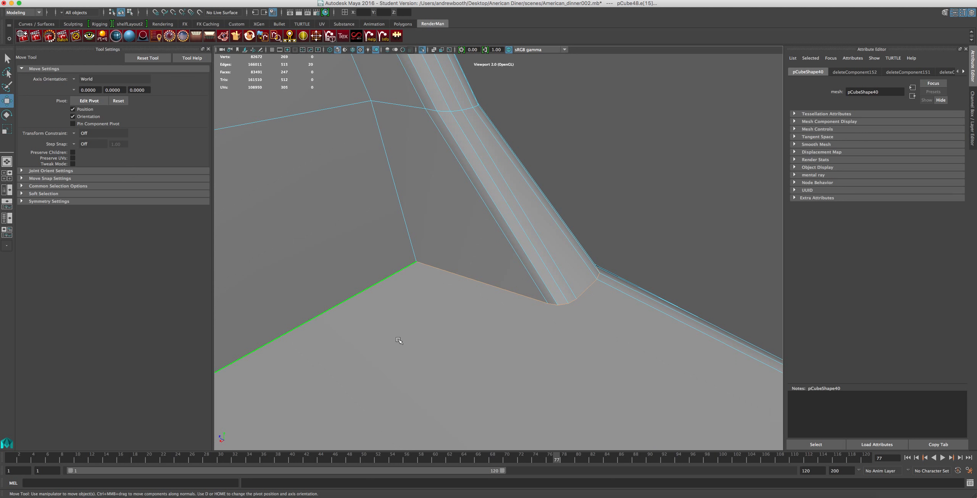
left_click_drag(433, 329, 519, 164, "alt")
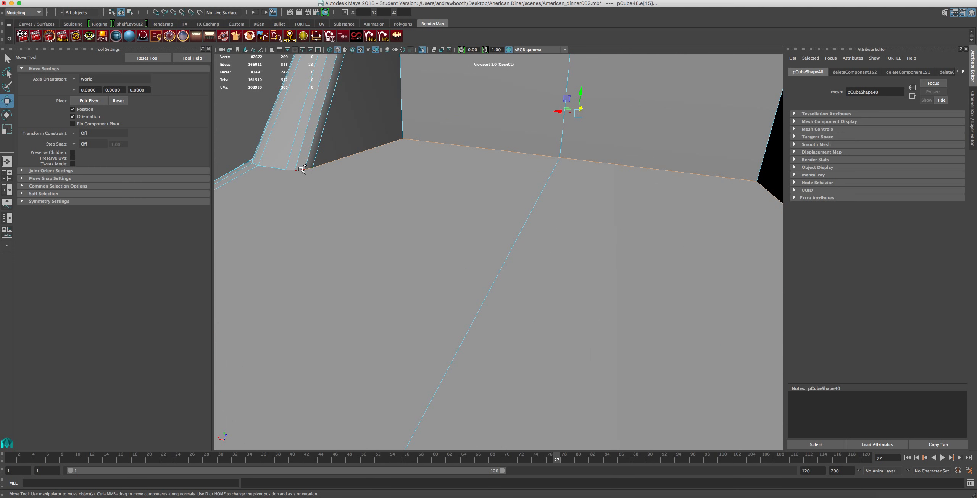
Add the curved edges around the opposite column foot to complete the edge selection around the column.
middle_click_drag(292, 202, 465, 220, "alt")
left_click_drag(464, 220, 504, 212, "alt")
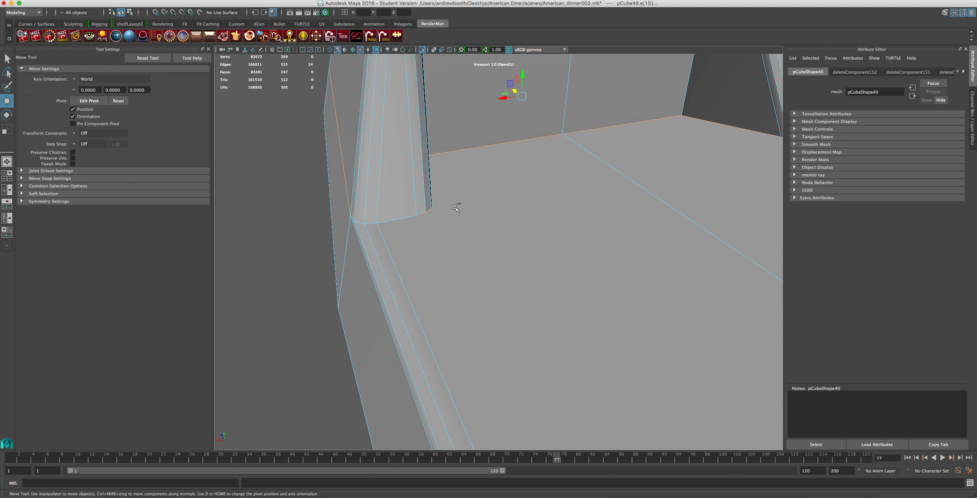
left_click(388, 228, "shift")
left_click(371, 223, "shift")
middle_click_drag(371, 226, 446, 235, "alt")
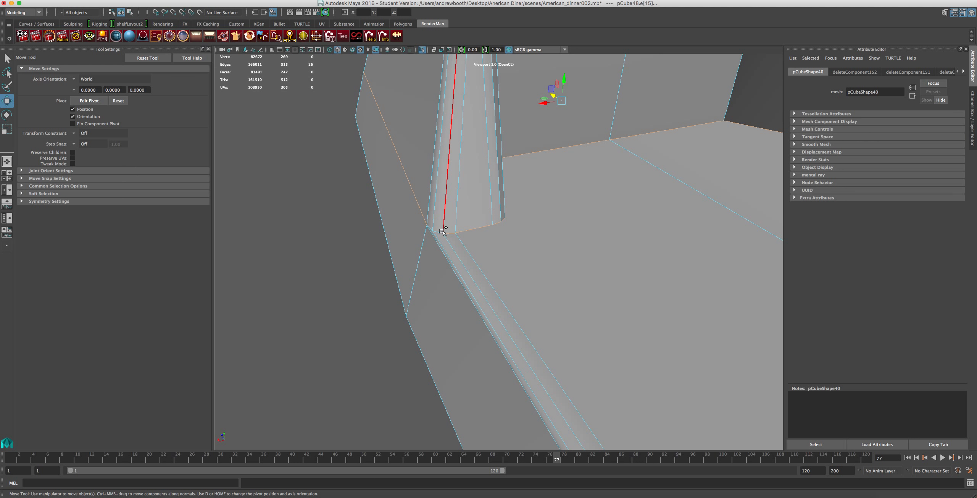
key("ctrl+z")
left_click_drag(374, 203, 487, 215, "alt")
right_click_drag(486, 217, 463, 226, "alt")
left_click_drag(438, 233, 496, 223, "alt")
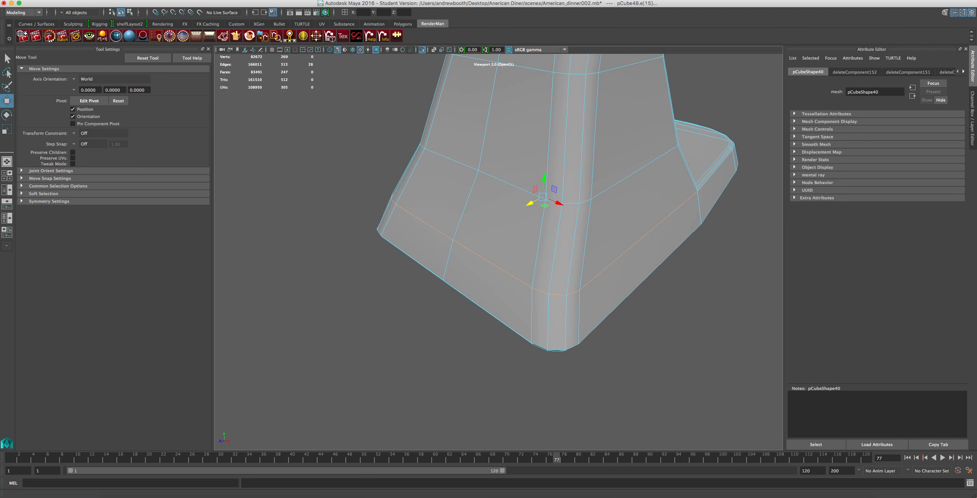
Bevel the selected edges where the column meets the base.
left_click(225, 0)
mouse_move(177, 0)
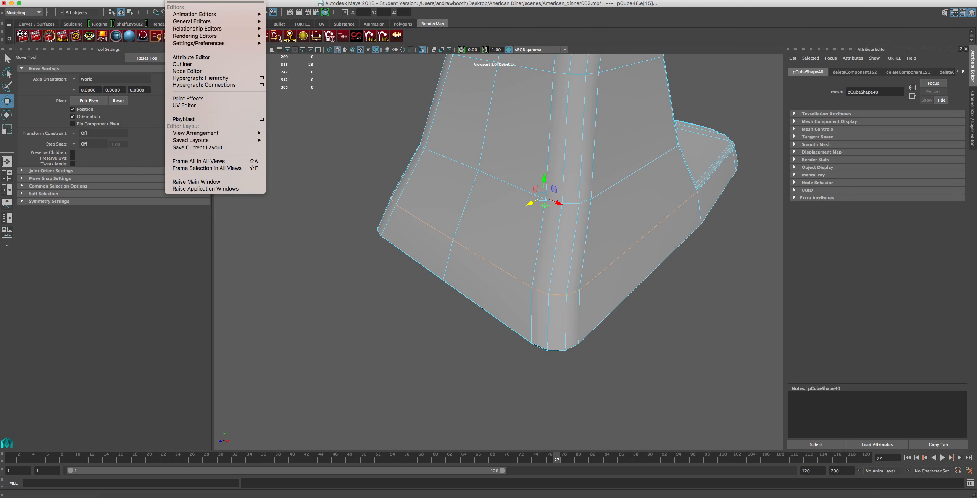
mouse_move(224, 0)
left_click(236, 21)
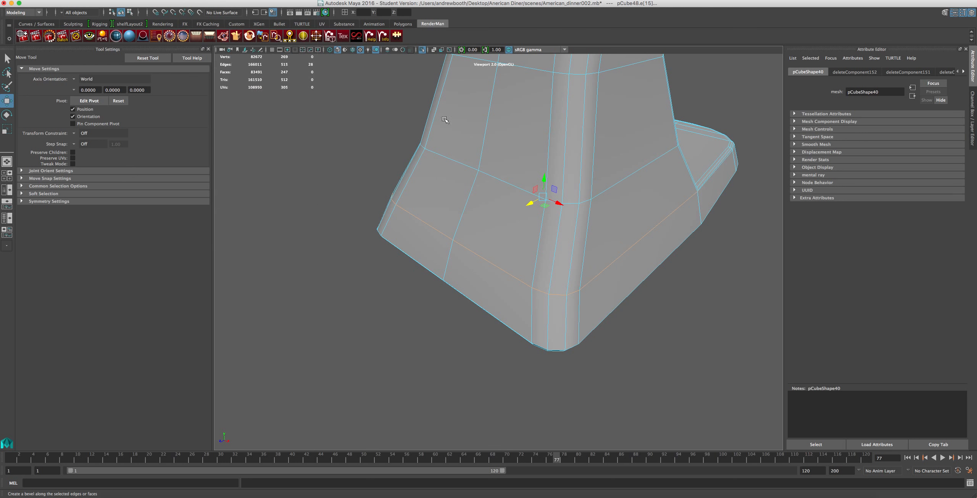
Examine the new bevel around both column feet, the side of the base and its rounded front end.
left_click_drag(625, 203, 547, 213, "alt")
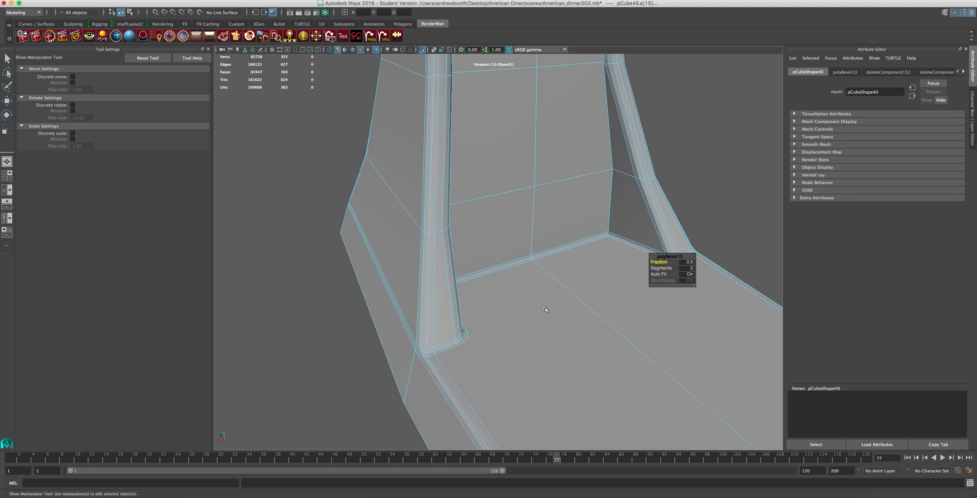
right_click_drag(563, 258, 630, 255, "alt")
middle_click_drag(630, 256, 319, 248, "alt")
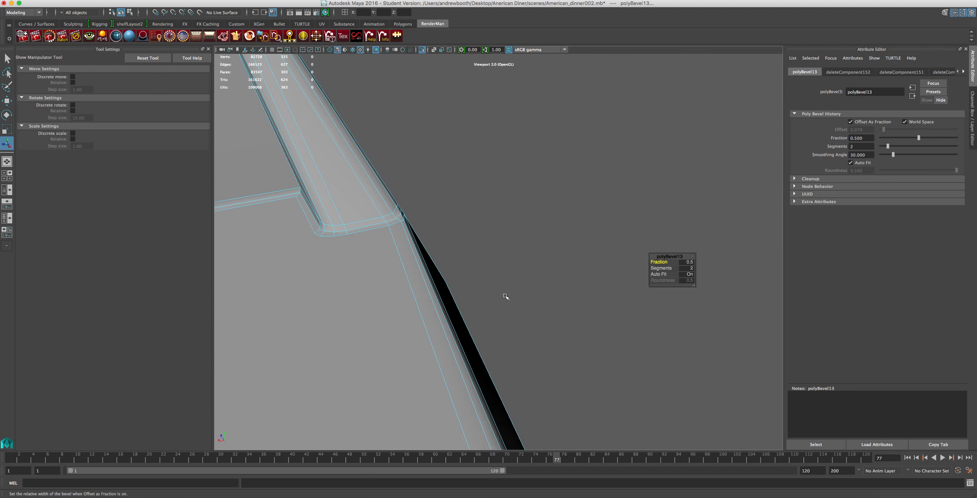
left_click_drag(463, 272, 414, 273, "alt")
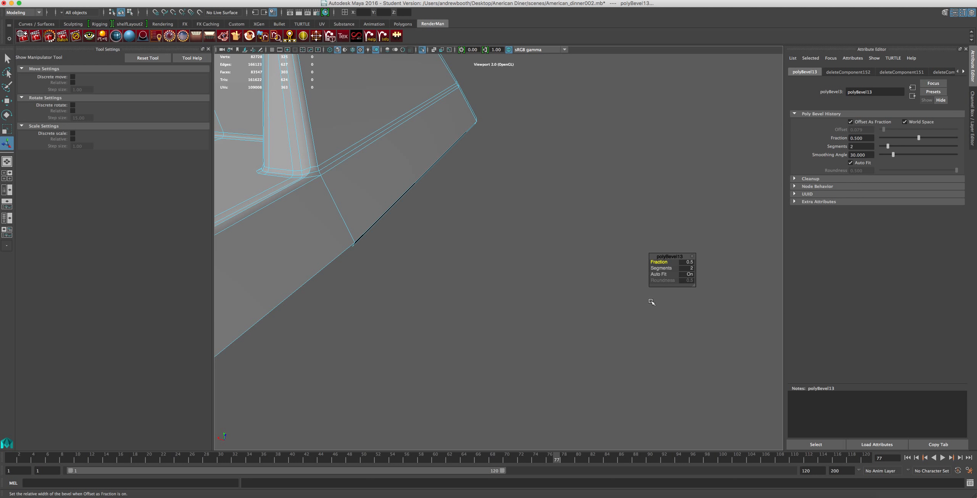
left_click_drag(518, 247, 623, 293, "alt")
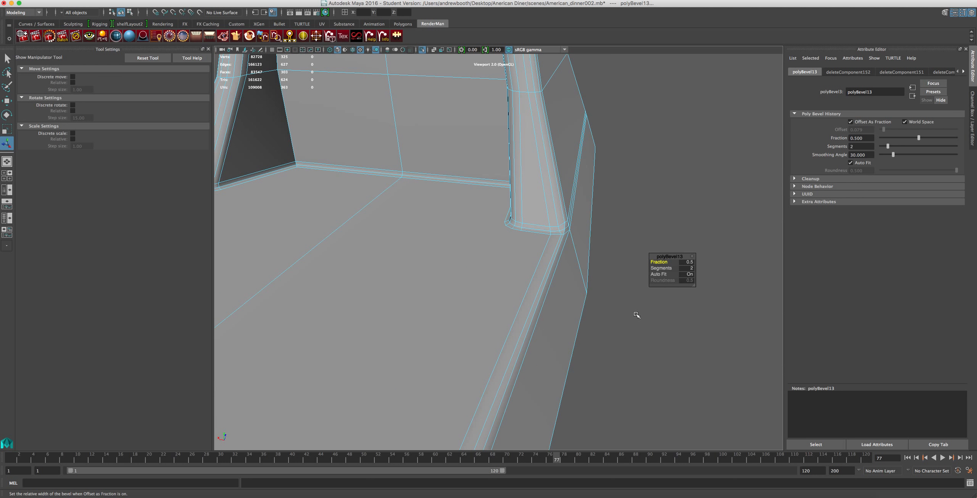
middle_click_drag(598, 279, 612, 186, "alt")
left_click_drag(583, 201, 685, 185, "alt")
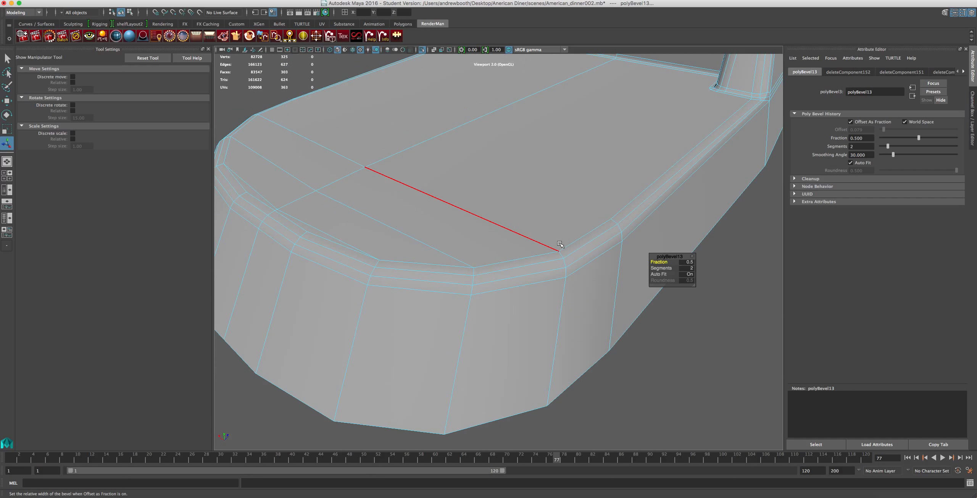
middle_click_drag(623, 219, 447, 301, "alt")
scroll(452, 301, "up", 3)
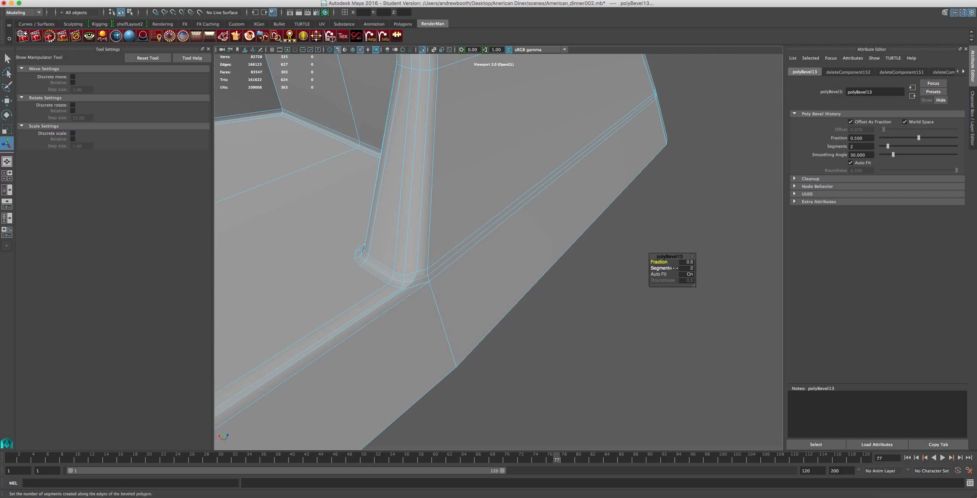
Set the bevel's Fraction to 2 and inspect the widened bevel around the column foot.
left_click(687, 263)
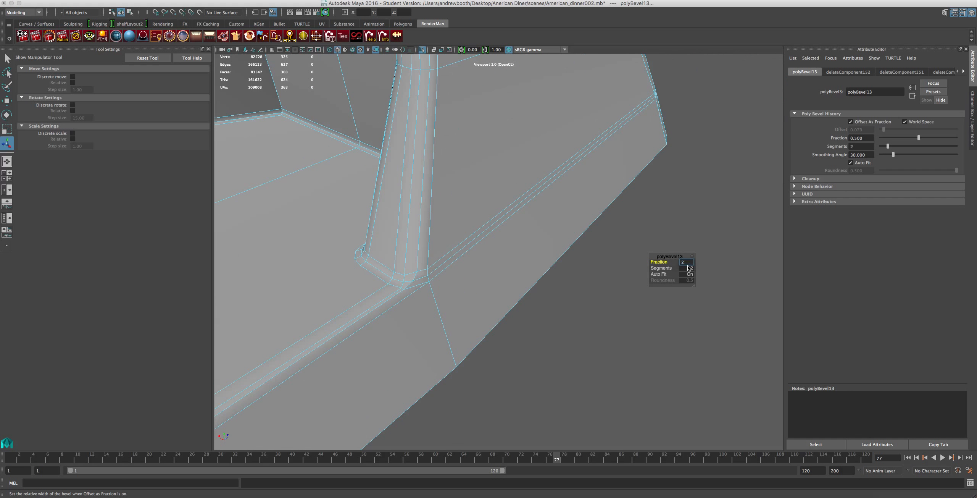
type("2")
key("Return")
scroll(531, 262, "down", 3)
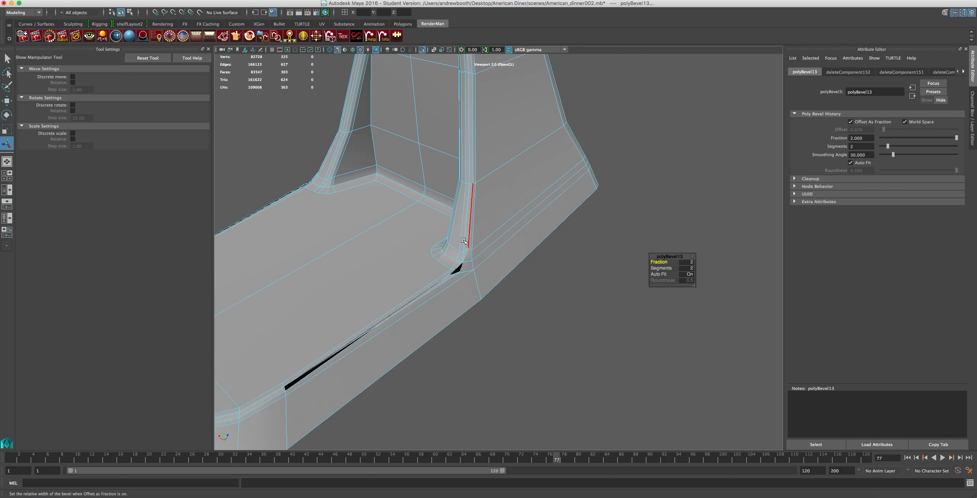
left_click_drag(464, 241, 503, 213, "alt")
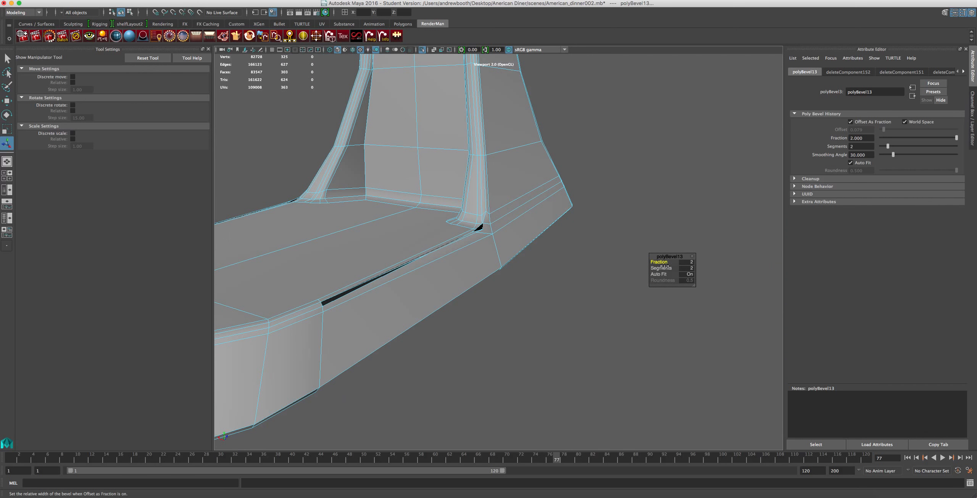
Set the bevel's Segments to 3 and inspect the result around the column foot and the back of the base.
left_click(689, 268)
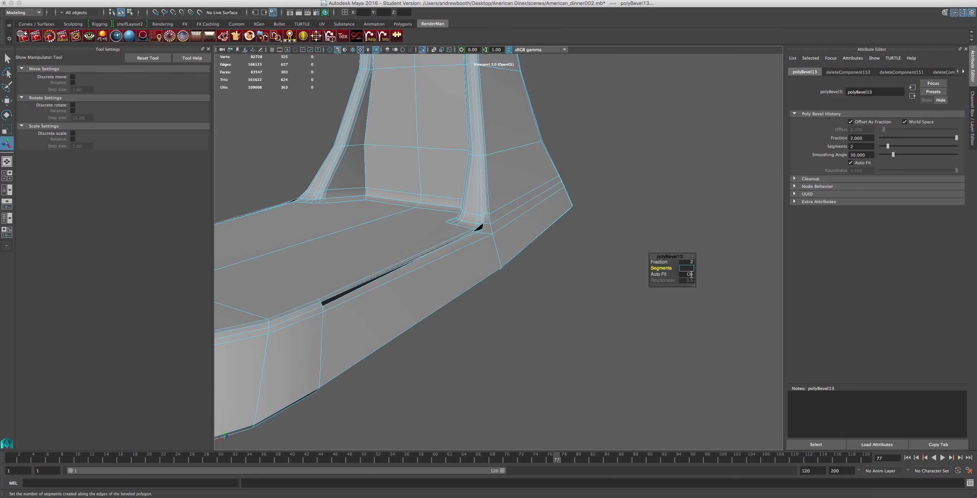
key("Return")
scroll(523, 214, "up", 3)
left_click_drag(477, 220, 545, 184, "alt")
scroll(590, 214, "down", 8)
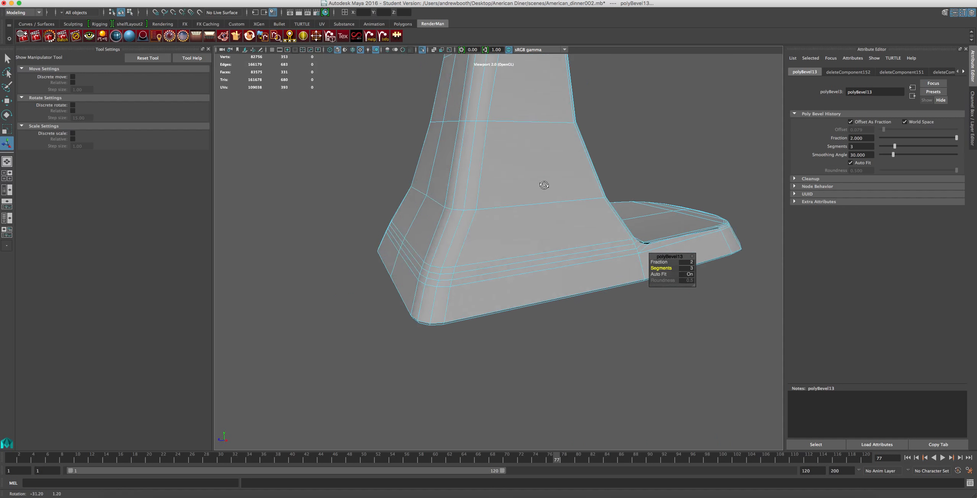
scroll(547, 185, "up", 4)
scroll(547, 186, "up", 3)
middle_click_drag(632, 177, 375, 200, "alt")
Set the bevel's Fraction to 4.
left_click(681, 262)
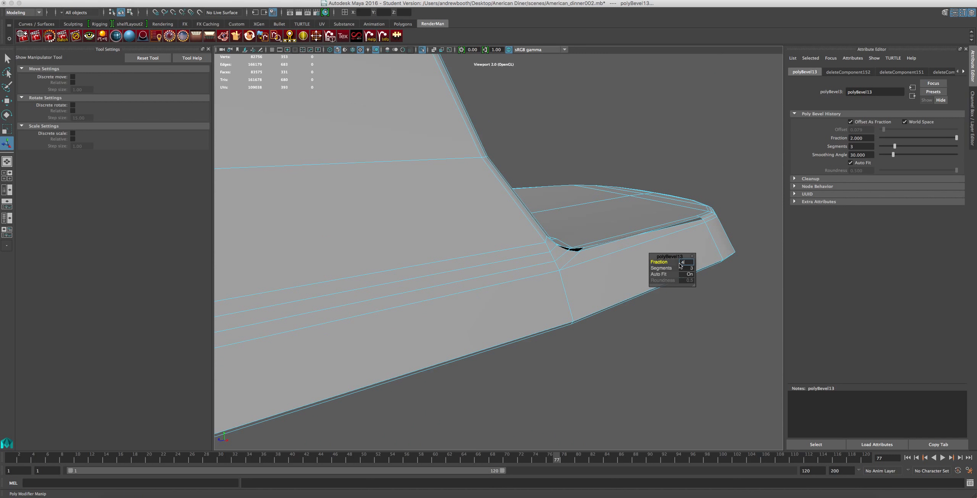
type("4")
key("Return")
Examine the gaps beside the column feet, the base's side edges and its open underside.
scroll(571, 289, "down", 3)
mouse_move(571, 289)
left_mouse_down("alt")
mouse_move(557, 271)
mouse_move(515, 258)
mouse_move(397, 262)
mouse_move(443, 246)
mouse_move(487, 282)
mouse_move(367, 279)
mouse_move(460, 249)
mouse_move(515, 267)
left_mouse_up("alt")
scroll(517, 267, "up", 5)
middle_click_drag(497, 281, 675, 231, "alt")
left_click_drag(675, 231, 678, 293, "alt")
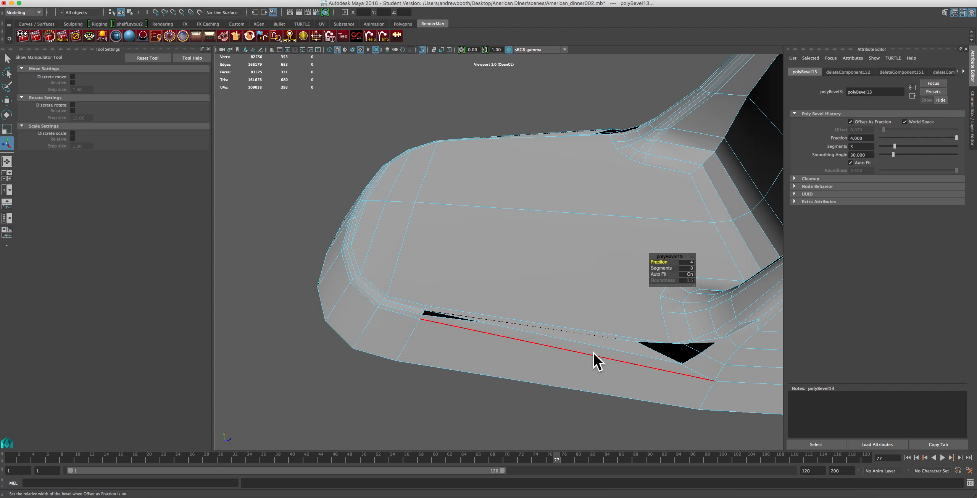
left_click_drag(655, 356, 860, 216, "alt")
left_click_drag(590, 152, 640, 111, "alt")
left_click_drag(646, 153, 471, 239, "alt")
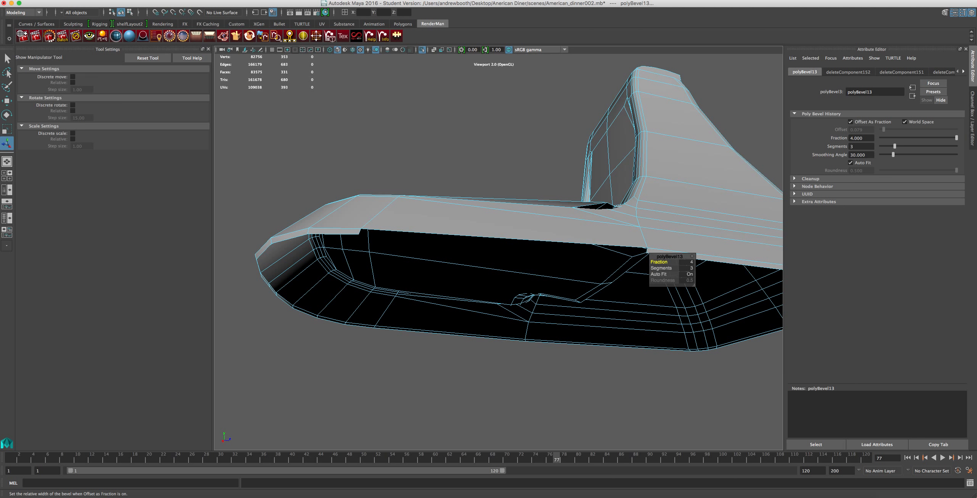
Fill the missing strip along the base's lower side rim with Append to Polygon, bridging the two short border edges at its ends.
left_click(296, 0)
mouse_move(264, 0)
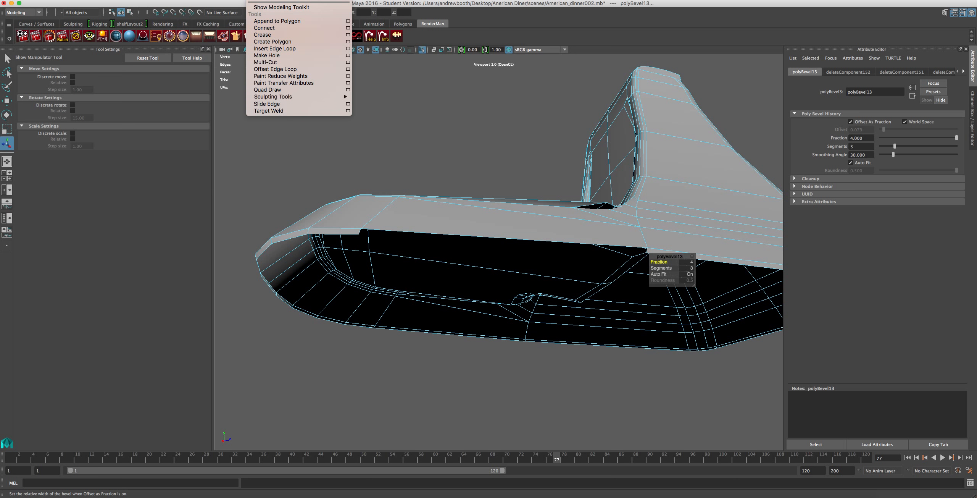
left_click(266, 21)
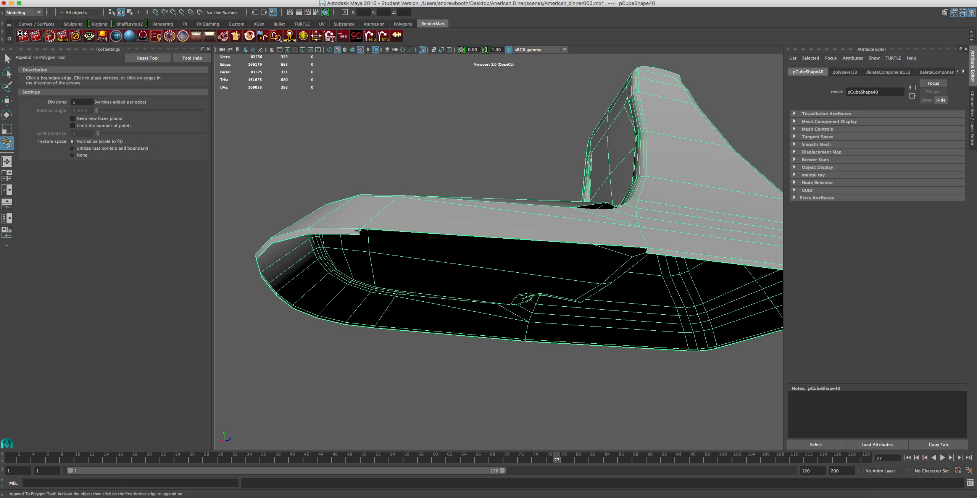
left_click(360, 230)
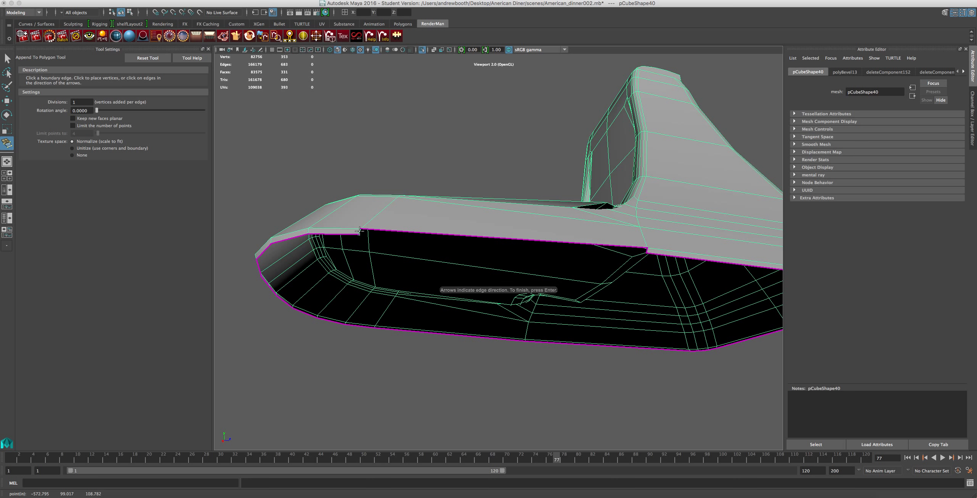
left_click(648, 251)
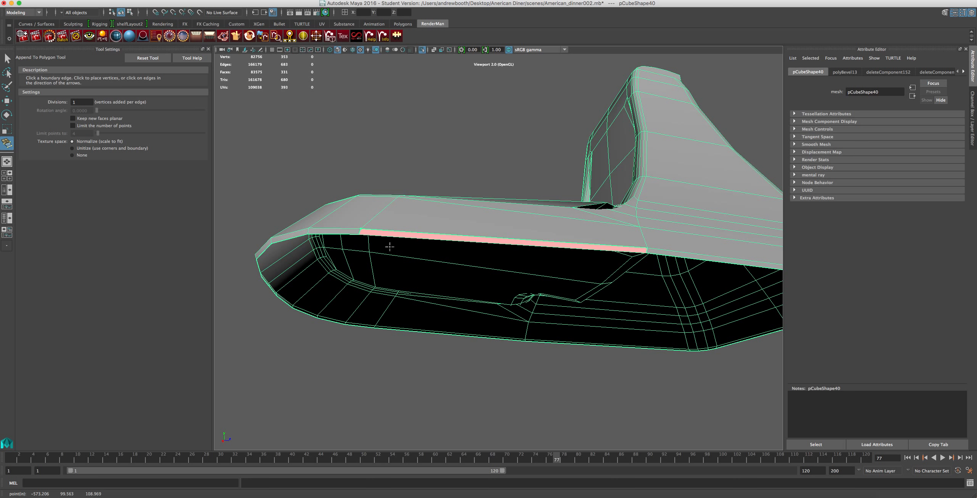
key("w")
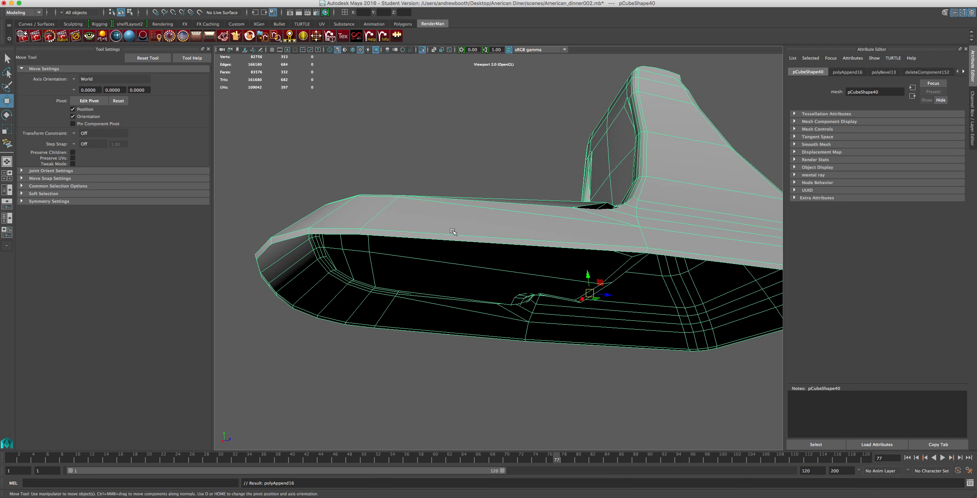
Select the horizontal edge loop running around the side wall of the base, including the section around its rounded front.
left_click_drag(451, 216, 501, 273, "alt")
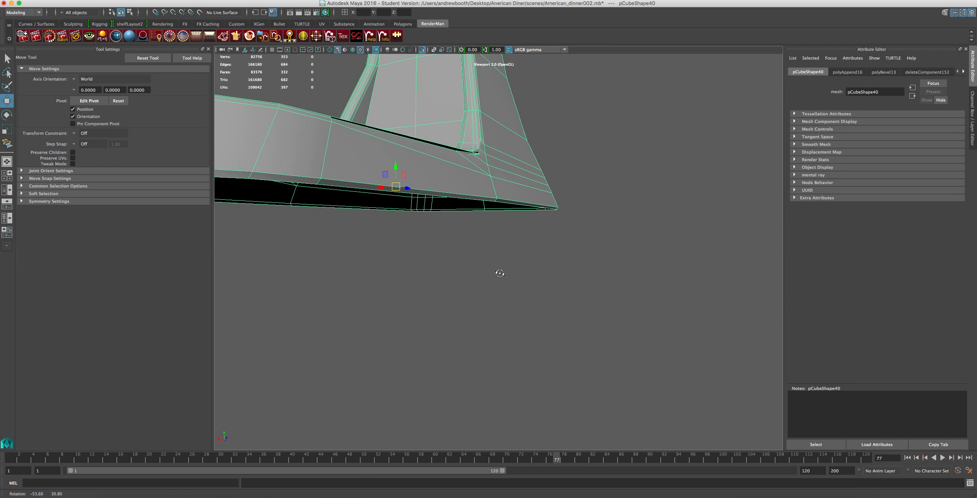
key("f")
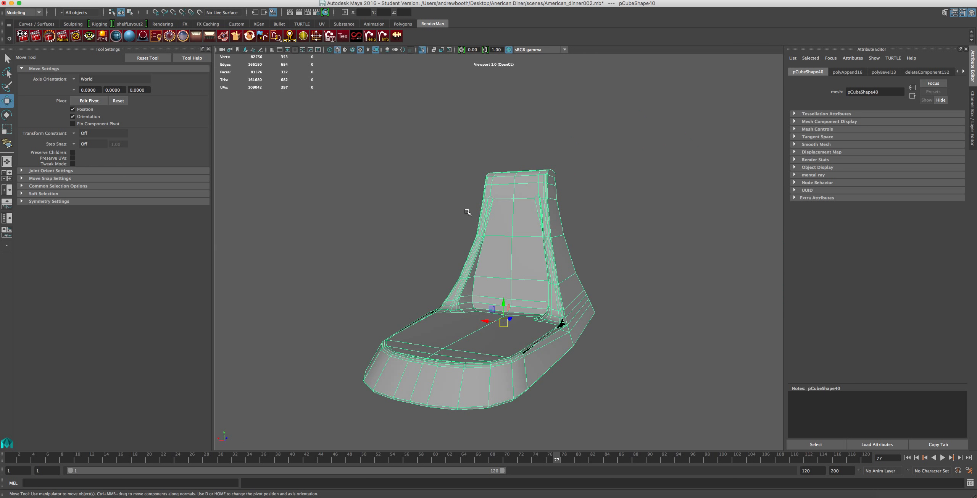
scroll(478, 232, "up", 6)
middle_click_drag(574, 302, 630, 198, "alt")
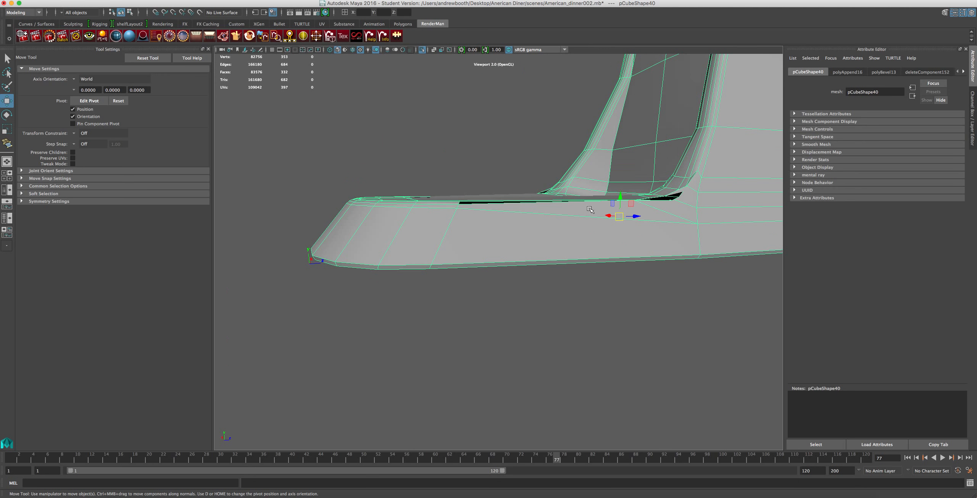
scroll(590, 209, "up", 6)
right_click_drag(648, 193, 654, 168)
double_click(651, 222)
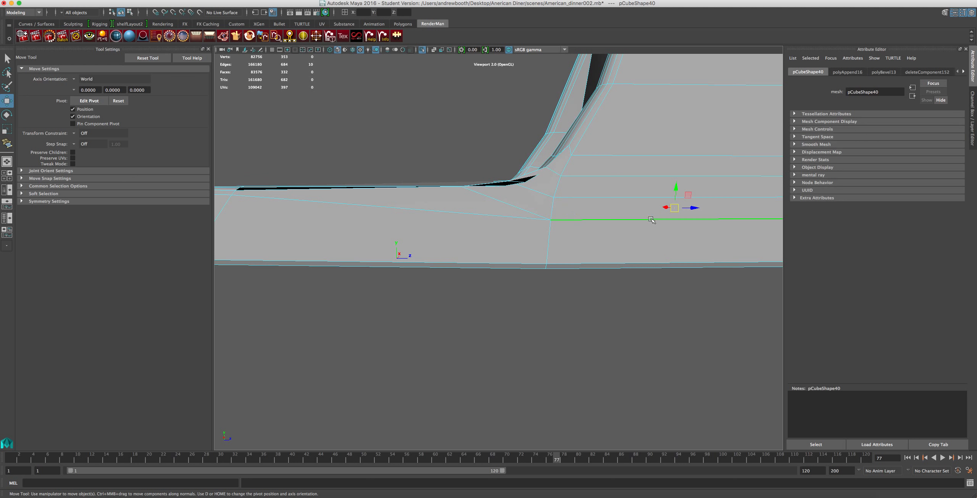
double_click(468, 215, "shift")
left_click_drag(404, 253, 534, 212, "alt")
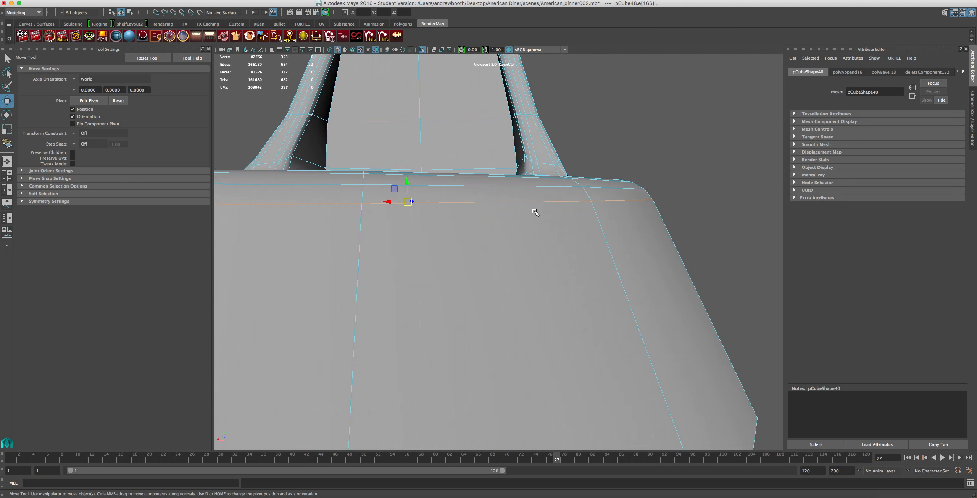
scroll(534, 215, "down", 3)
scroll(534, 214, "up", 5)
Scale the selected edge loop slightly outward to flare the side wall of the base.
key("r")
left_click_drag(455, 215, 455, 217)
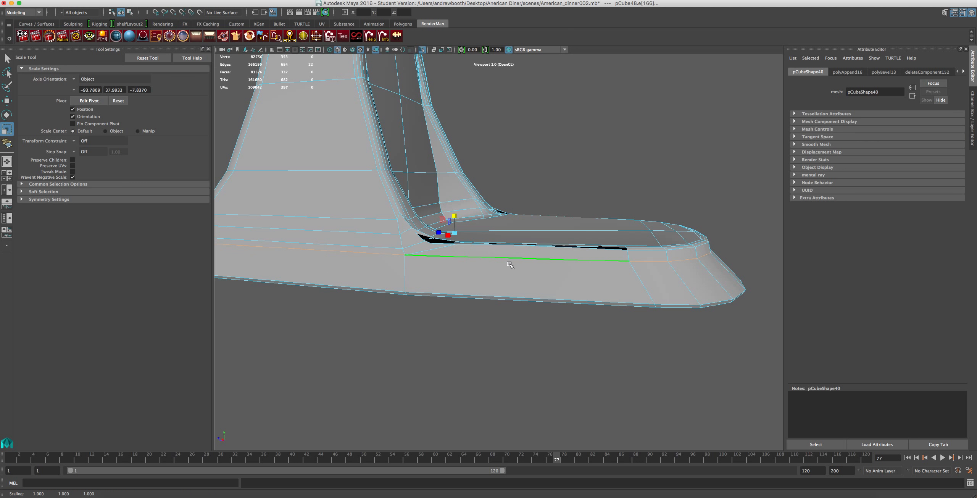
left_click_drag(455, 232, 457, 233)
scroll(461, 233, "down", 3)
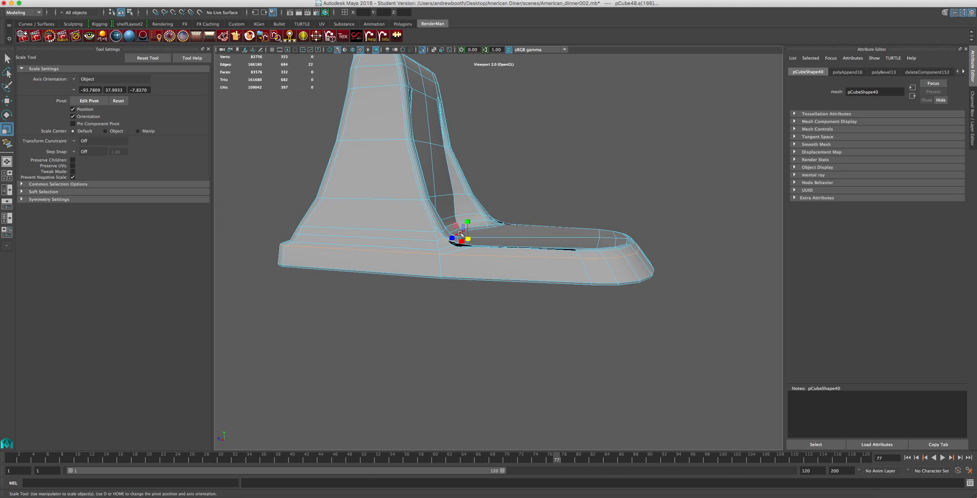
Lower the selected edge loop towards the bottom rim and shift it slightly towards the front of the base.
left_click_drag(469, 221, 468, 228)
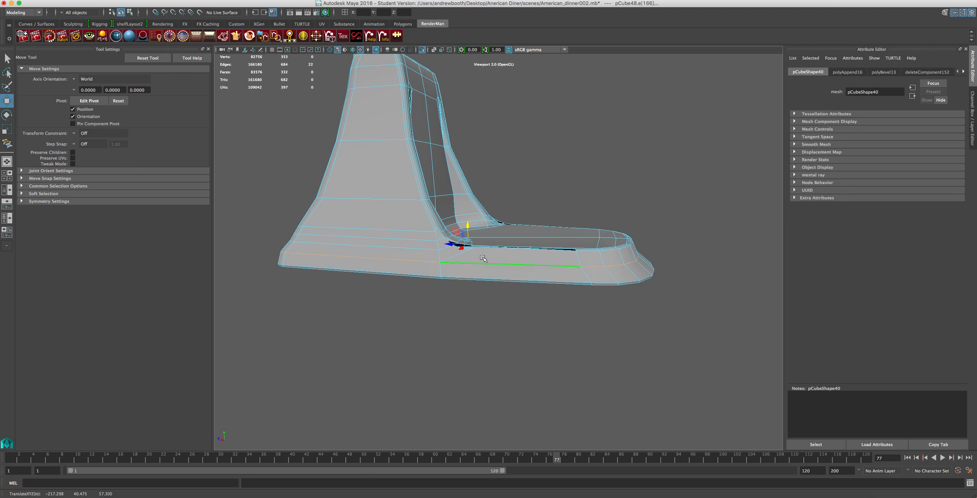
left_click_drag(450, 245, 455, 246)
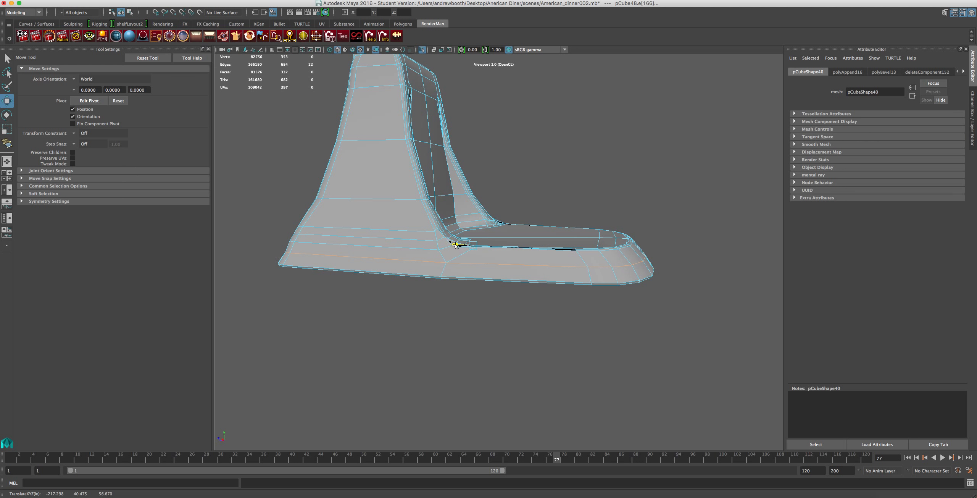
scroll(455, 245, "up", 5)
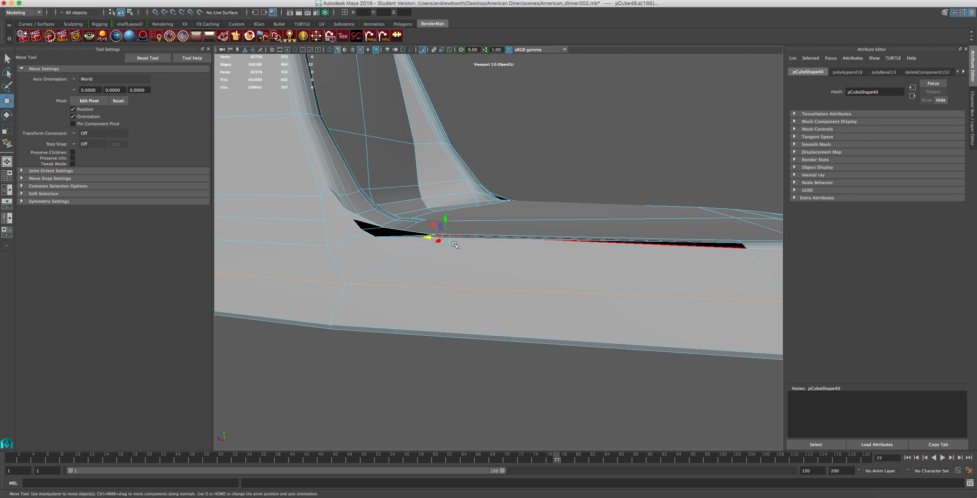
left_click_drag(489, 239, 492, 279, "alt")
left_click_drag(505, 360, 459, 339, "alt")
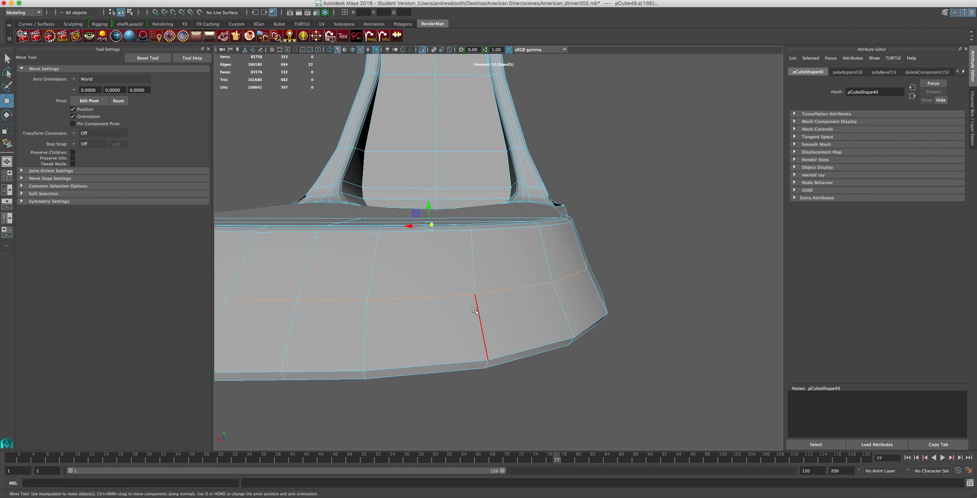
Scale the edge loop across the base's width to round out its sides, and check the profile.
key("r")
left_click_drag(413, 227, 504, 264)
scroll(422, 244, "down", 2)
scroll(423, 246, "down", 2)
scroll(523, 256, "up", 4)
middle_click_drag(359, 300, 472, 288, "alt")
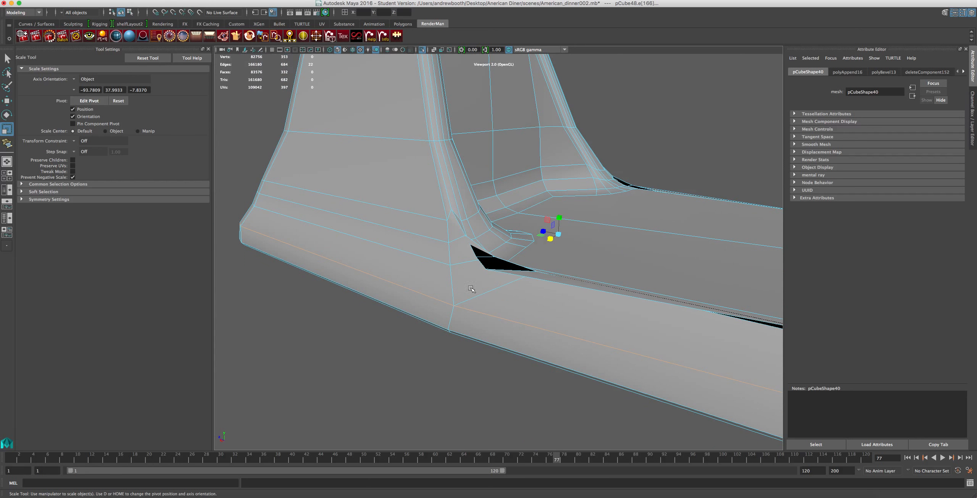
left_click_drag(548, 281, 392, 249, "alt")
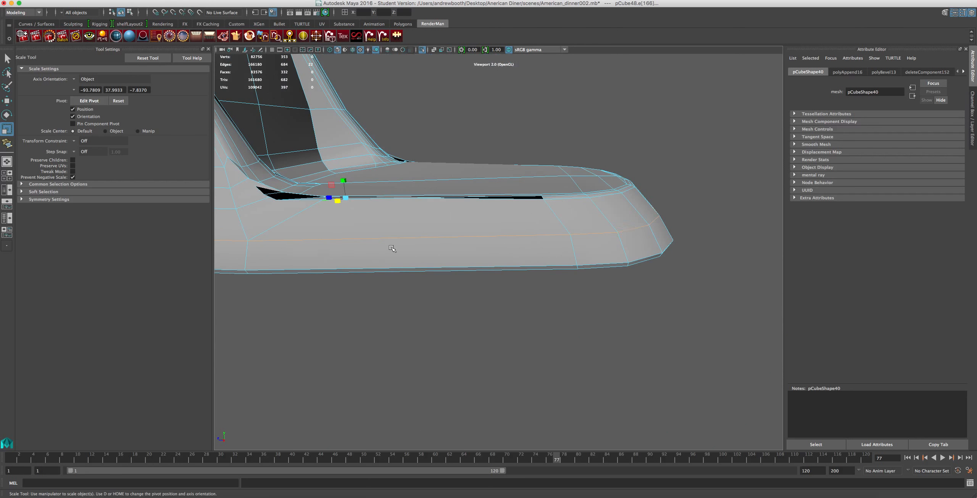
Delete the long thin face running along the base's upper side edge from the column foot.
key("f")
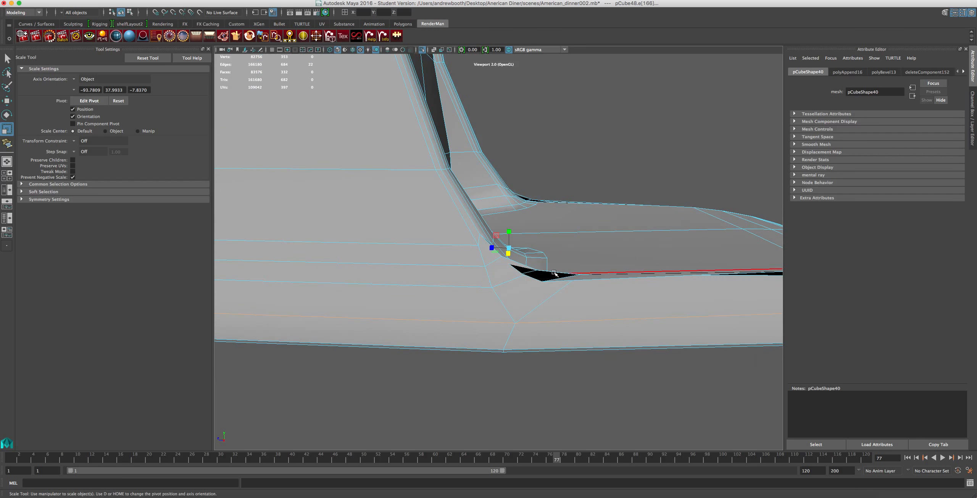
left_click_drag(609, 268, 572, 290, "alt")
middle_click_drag(572, 290, 636, 273, "alt")
right_click_drag(588, 303, 587, 324)
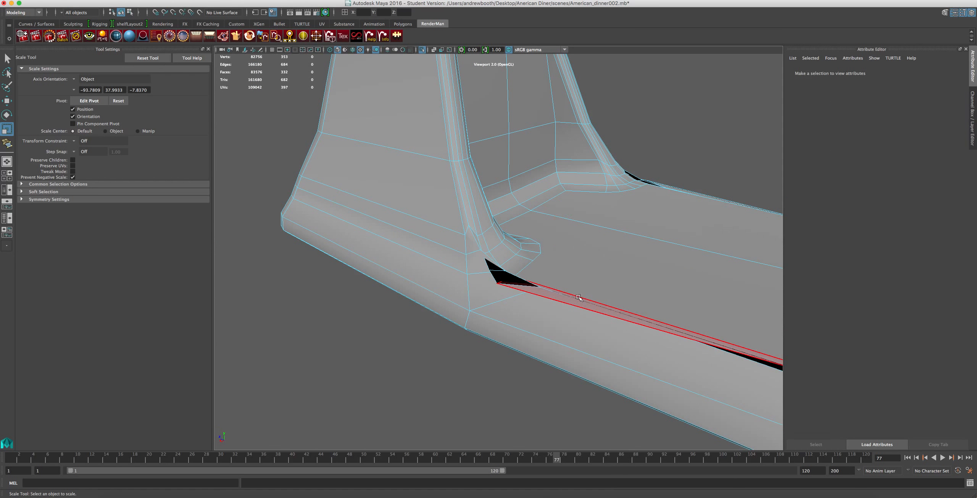
left_click(575, 297)
key("Delete")
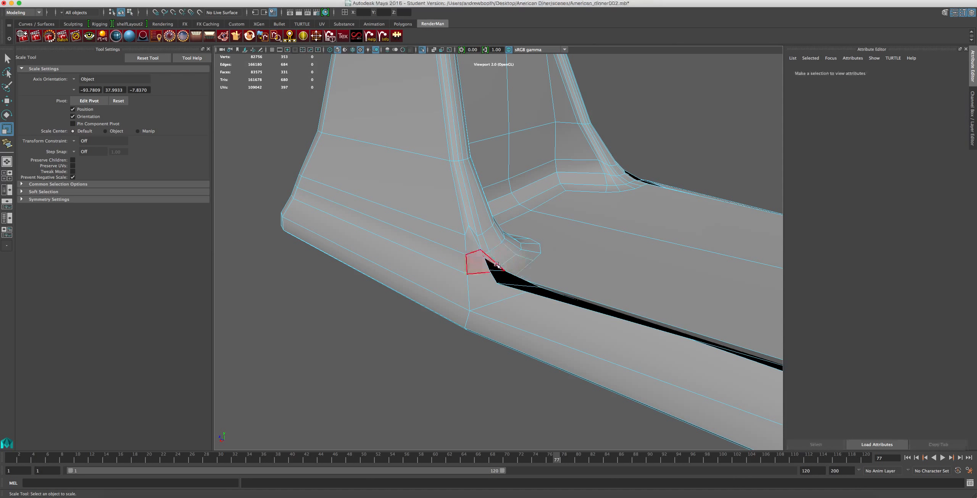
Delete the leftover sliver faces in the gap between the column foot and the base's side edge.
left_click(504, 276)
key("Delete")
left_click(536, 293)
key("Delete")
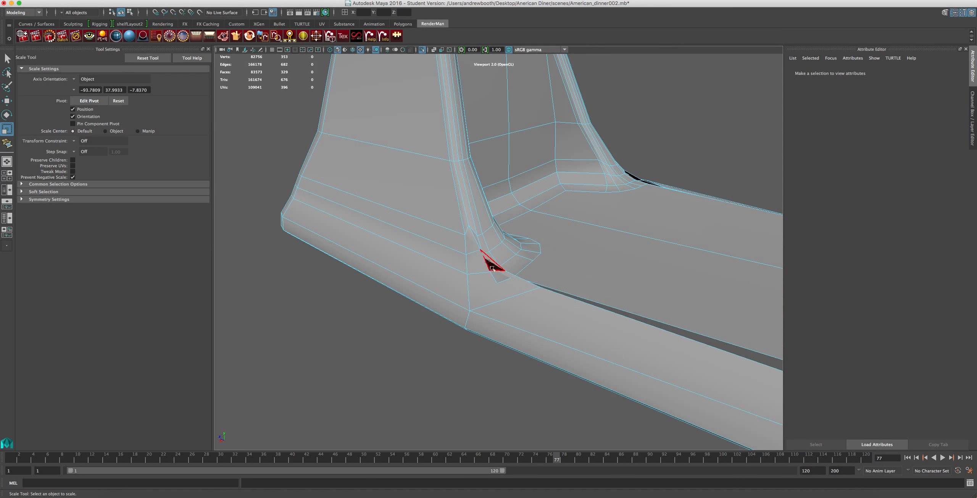
left_click(492, 268)
key("Delete")
left_click(498, 277)
key("Delete")
Delete the distorted bevel faces at the outer corner of the column foot, just above the base's side wall.
left_click_drag(617, 264, 556, 278, "alt")
middle_click_drag(583, 275, 466, 266, "alt")
left_click_drag(554, 274, 622, 274, "alt")
middle_click_drag(605, 274, 660, 224, "alt")
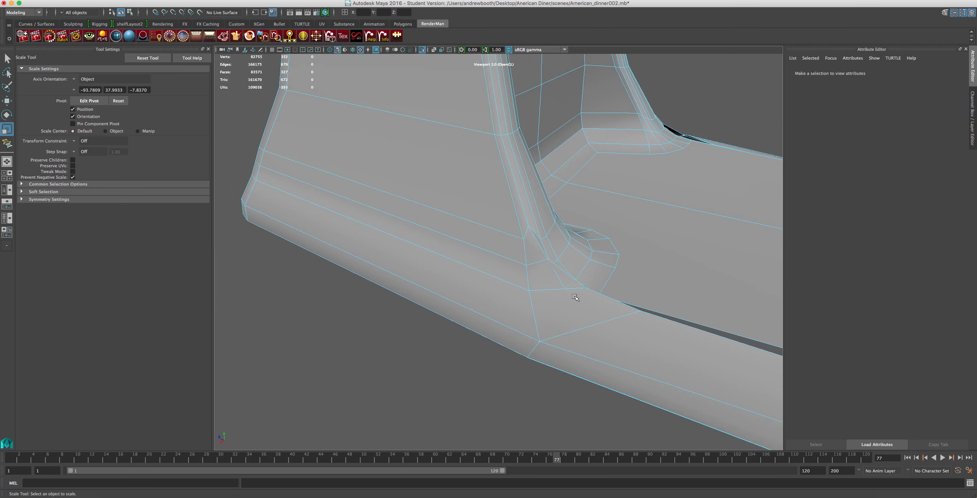
left_click_drag(575, 297, 499, 287, "alt")
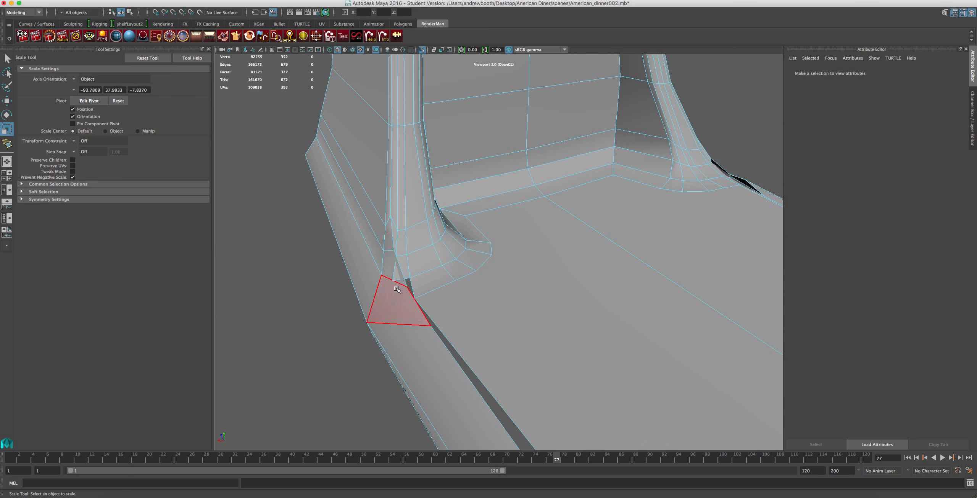
left_click(401, 272)
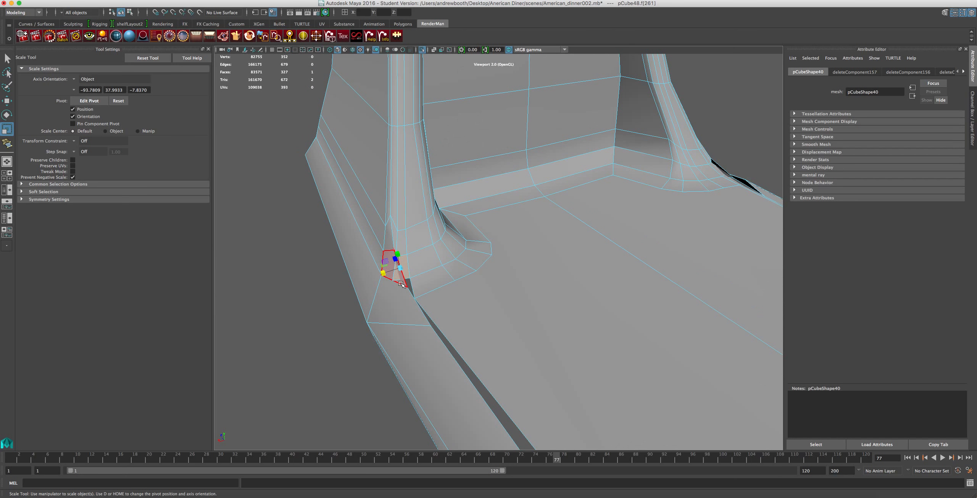
key("Delete")
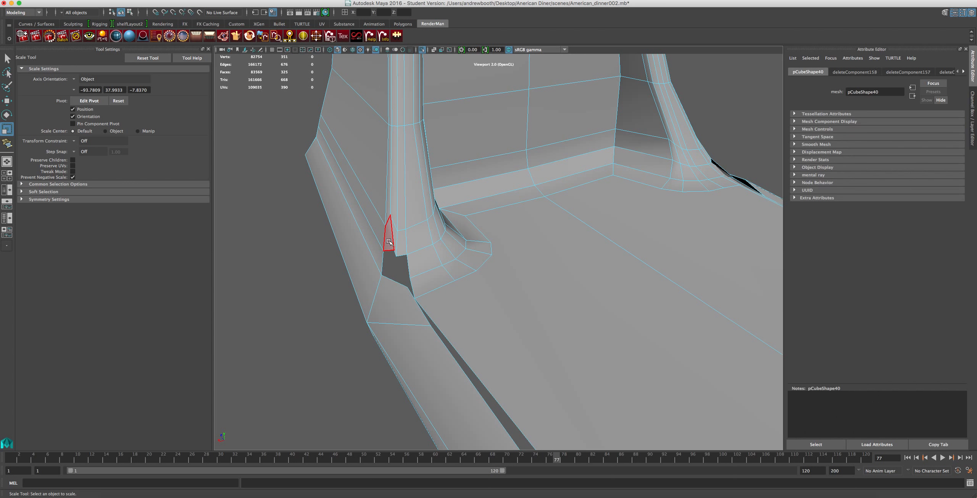
left_click(391, 236)
key("Delete")
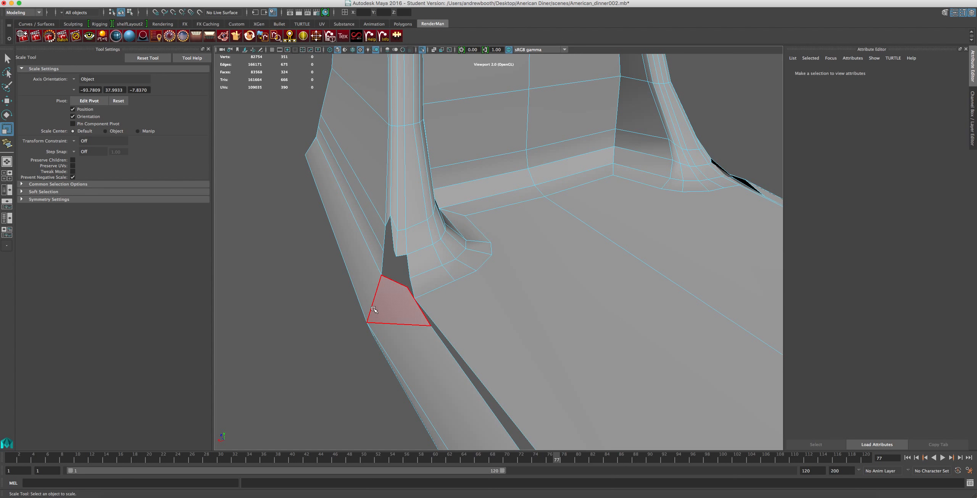
Try to delete the border edges along the open gap on the side of the base.
left_click_drag(399, 308, 514, 261, "alt")
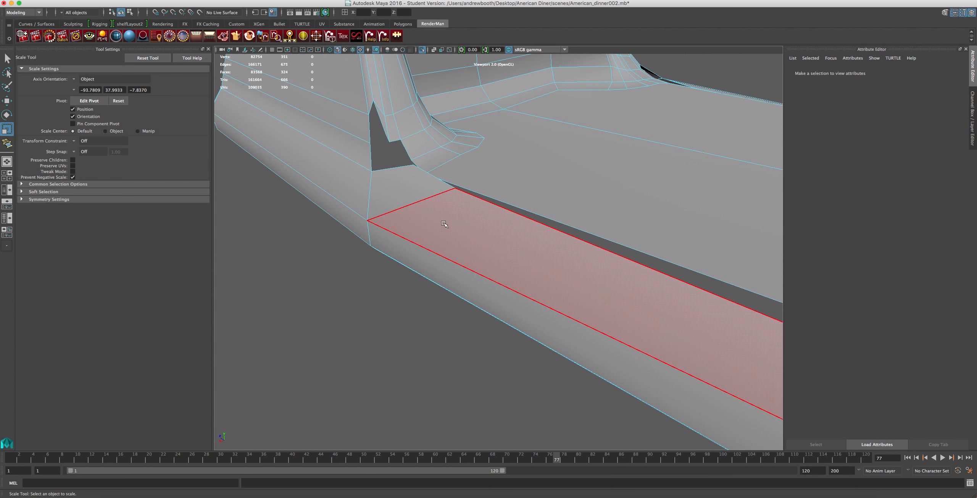
scroll(445, 240, "down", 3)
right_click_drag(554, 254, 553, 233)
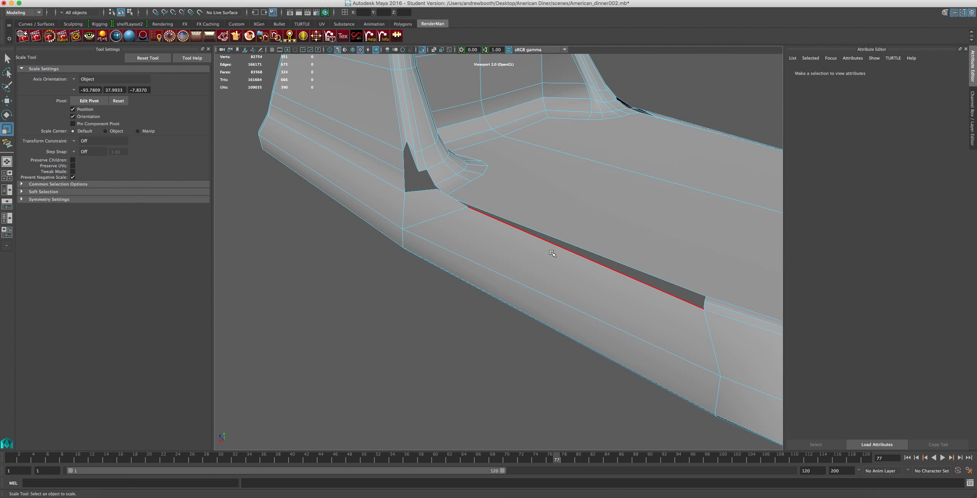
left_click(553, 226)
left_click_drag(601, 203, 550, 289, "alt")
right_click_drag(405, 225, 406, 234)
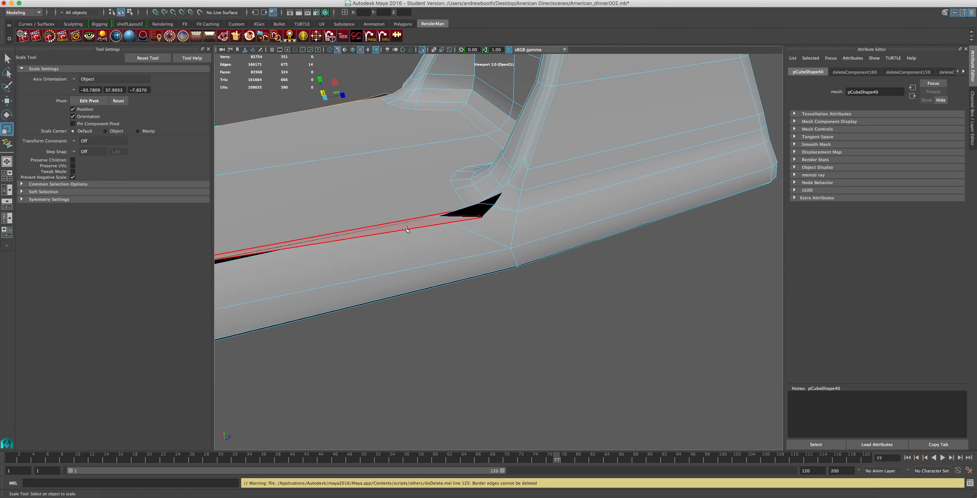
left_click(446, 221)
key("super+z")
Delete the two small faces bordering the hole at the outer corner of the column foot.
left_click_drag(441, 220, 613, 221, "alt")
mouse_move(521, 247)
left_mouse_down("alt")
mouse_move(508, 241)
mouse_move(522, 239)
left_mouse_up("alt")
left_click(400, 147)
key("Delete")
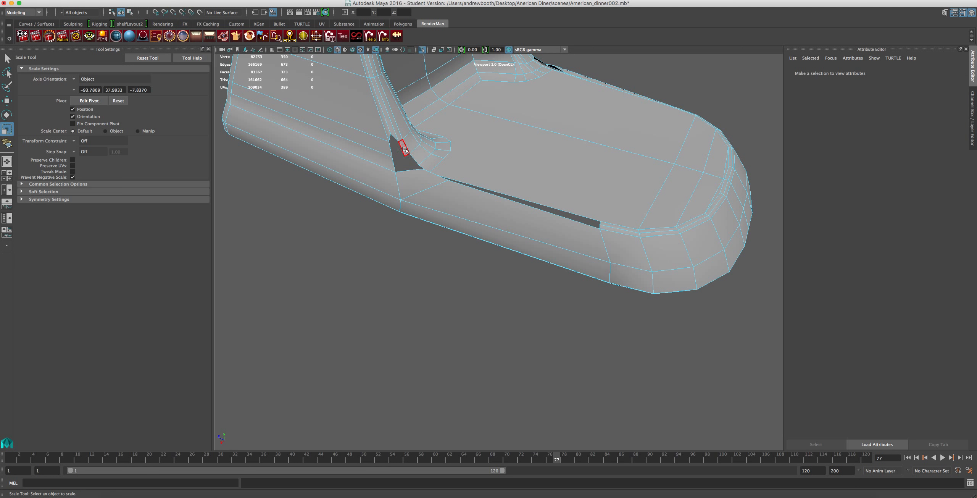
left_click(405, 149)
key("Delete")
Move the vertex at the upper corner of the hole beside the column foot.
scroll(398, 142, "up", 5)
middle_click_drag(394, 115, 428, 221, "alt")
right_click_drag(361, 175, 366, 156)
left_click(364, 167)
key("w")
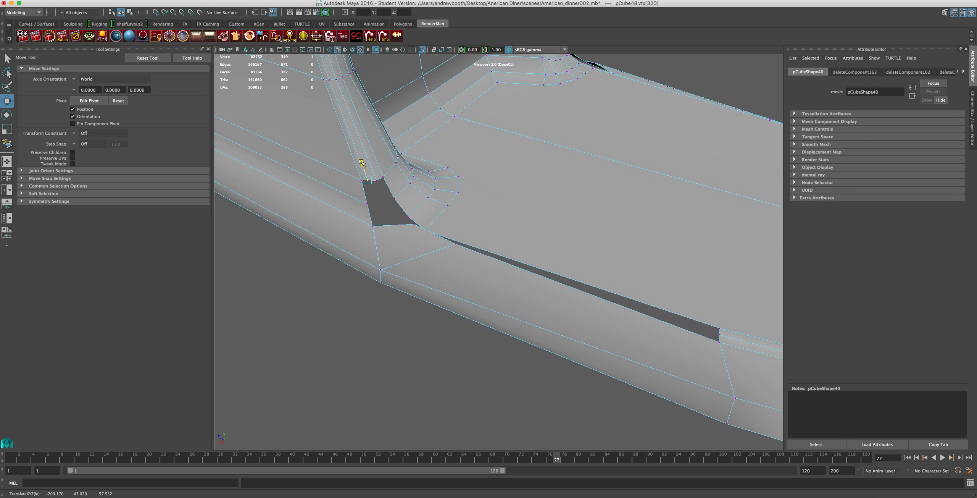
Select the faces of one half of the mixer stand, try deleting them, and undo the deletion.
scroll(364, 165, "down", 5)
left_click_drag(531, 142, 564, 245, "alt")
right_click_drag(358, 307, 360, 325)
scroll(393, 255, "down", 10)
left_click_drag(393, 263, 388, 331, "alt")
right_click_drag(420, 297, 408, 317)
left_click_drag(409, 315, 421, 310, "alt")
left_click_drag(435, 281, 494, 144, "alt")
left_click_drag(550, 102, 444, 315)
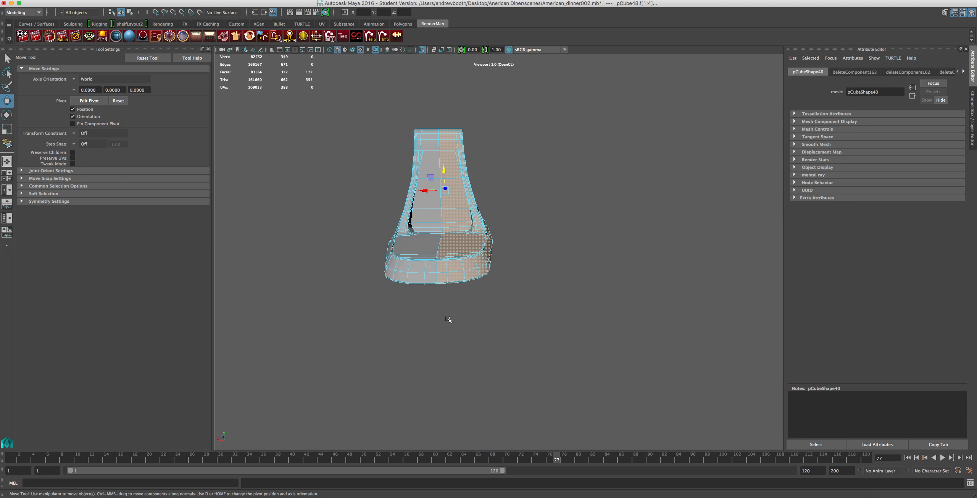
key("Delete")
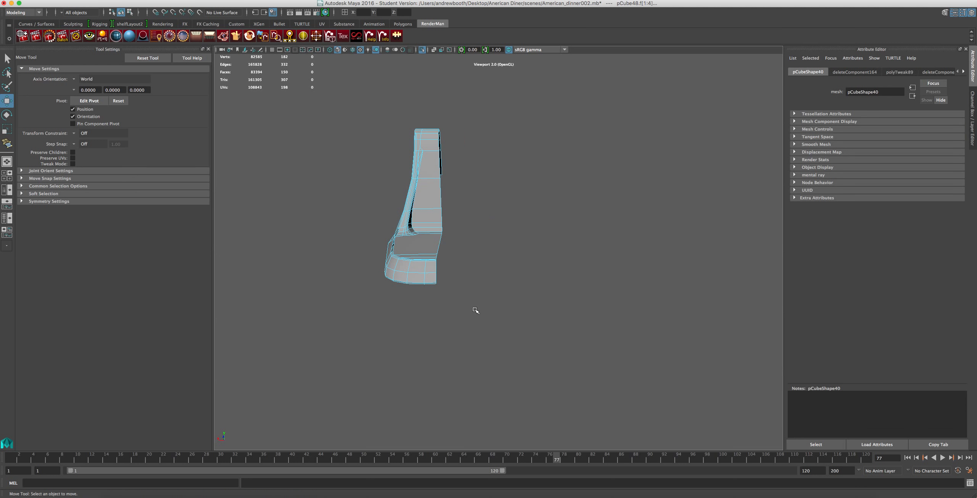
scroll(473, 275, "up", 5)
left_click_drag(494, 257, 350, 232, "alt")
key("super+z")
Deselect the central back faces belonging to the half being kept and delete the other half of the mixer stand.
left_click(643, 206, "shift")
left_click(640, 262, "shift")
left_click(640, 299, "shift")
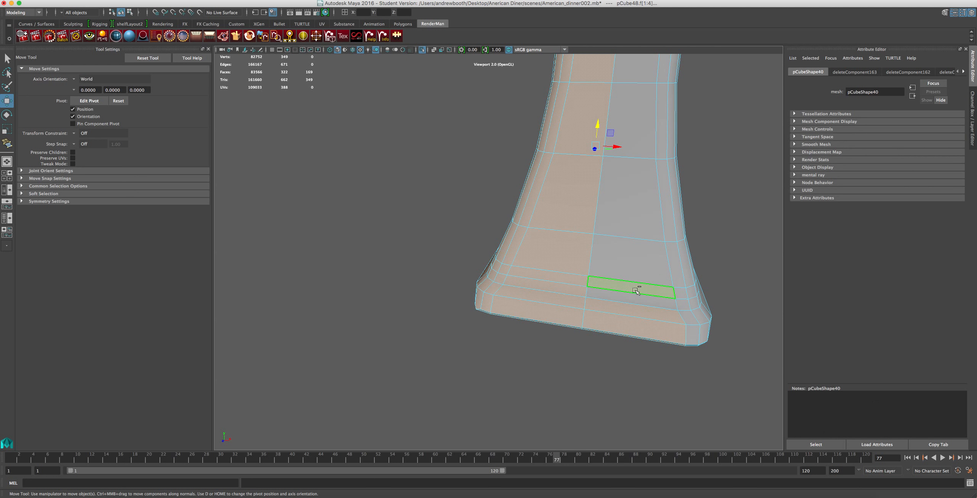
left_click(633, 311, "shift")
left_click(628, 329, "shift")
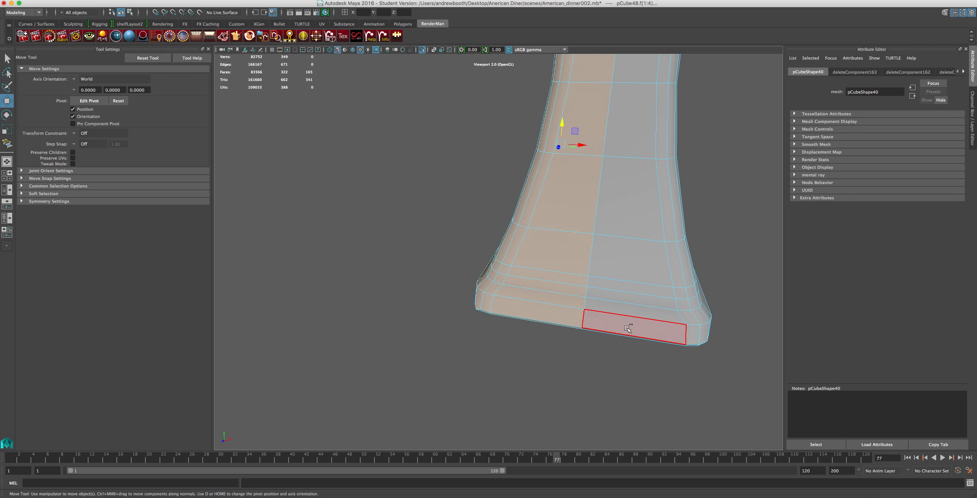
key("Delete")
Select the remaining half of the stand as an object and open the Duplicate Special options.
left_click_drag(567, 360, 622, 318, "alt")
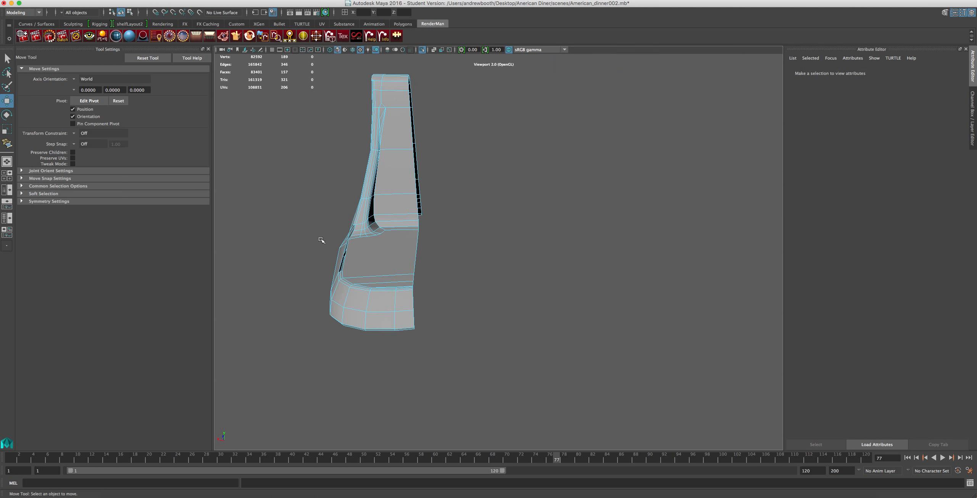
right_click_drag(371, 248, 397, 239)
left_click(394, 249)
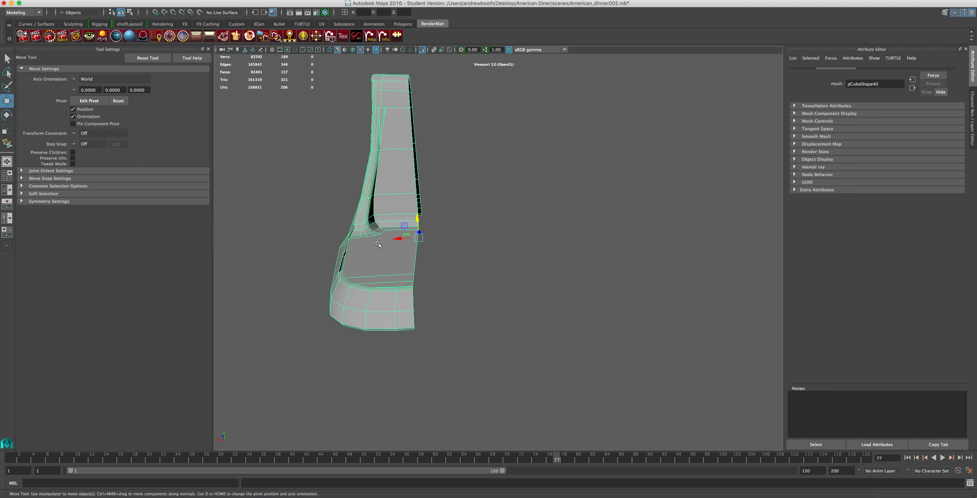
left_click(172, 1)
mouse_move(62, 1)
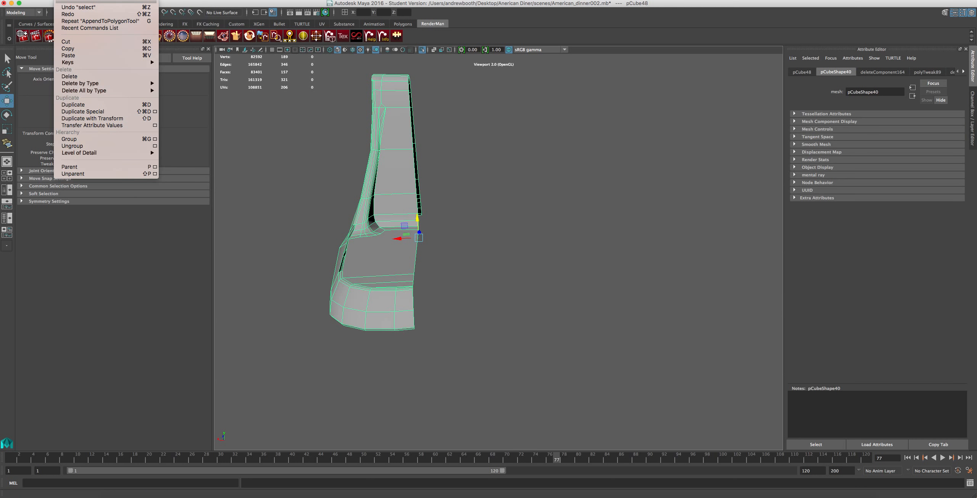
left_click(155, 111)
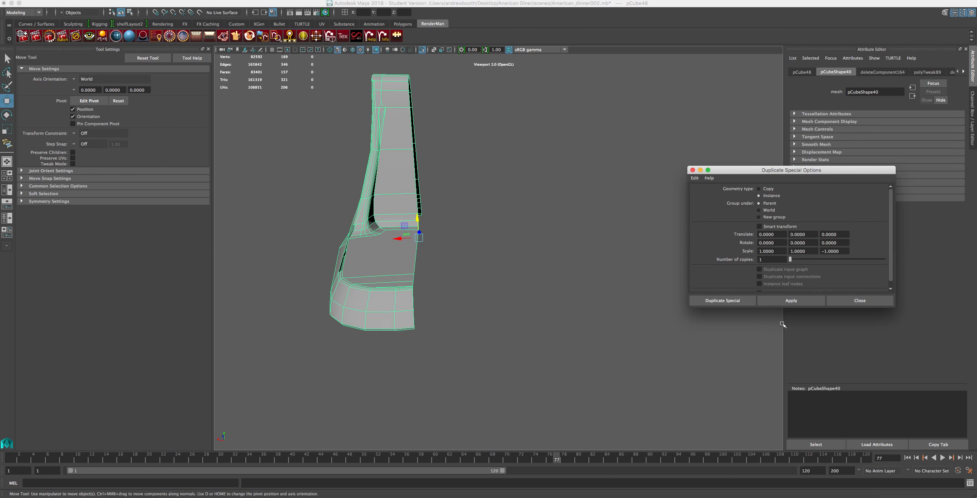
Try mirroring the half as an instance with Z scale -1, try again with Y scale -1, and undo both.
left_click(783, 300)
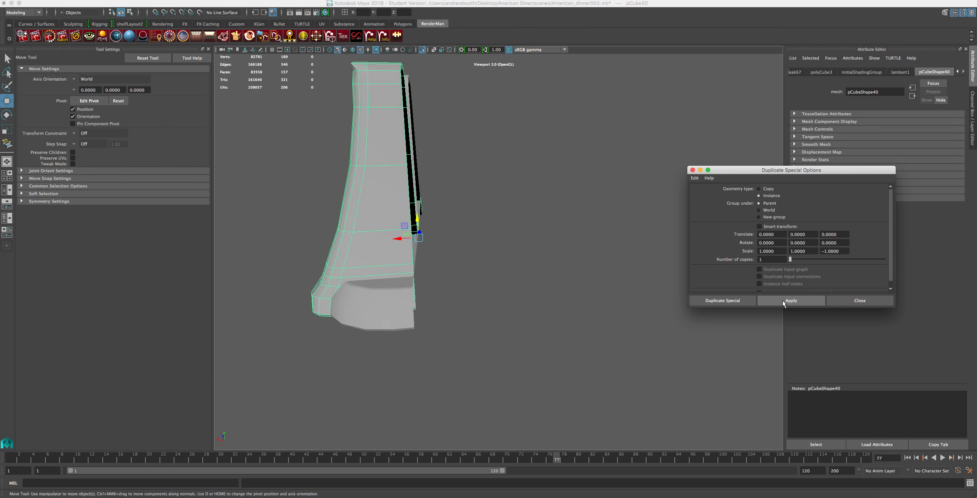
key("z")
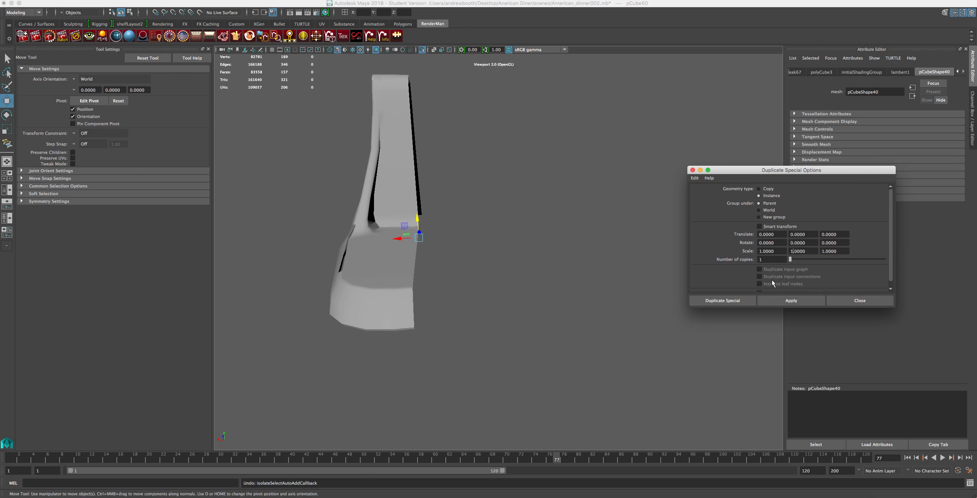
left_click(775, 302)
key("super+z")
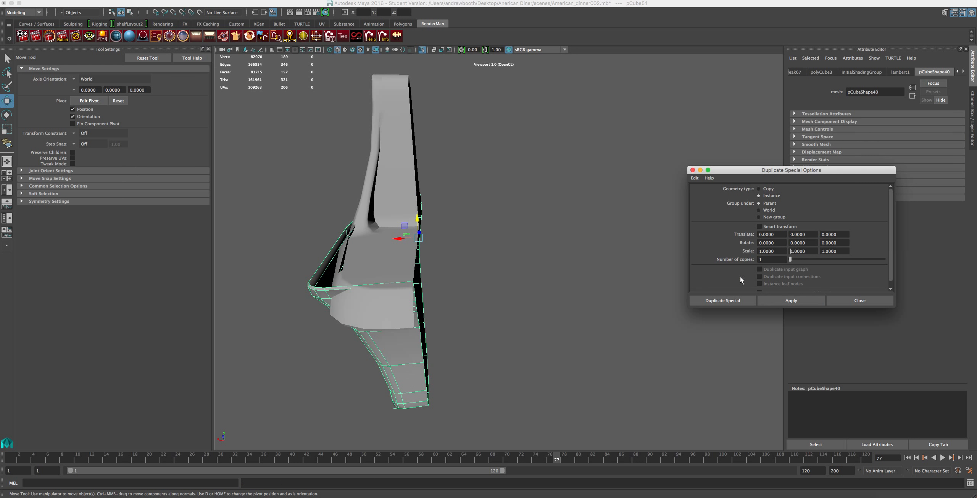
left_click(584, 273)
key("super+z")
key("super+z")
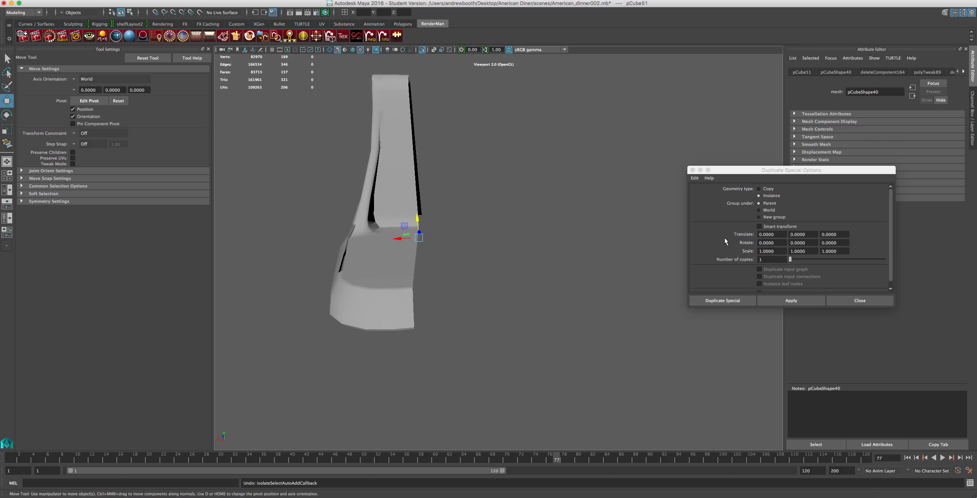
Try mirroring the half as an instance with X scale -1 and undo the duplicate.
left_click(759, 251)
type("-")
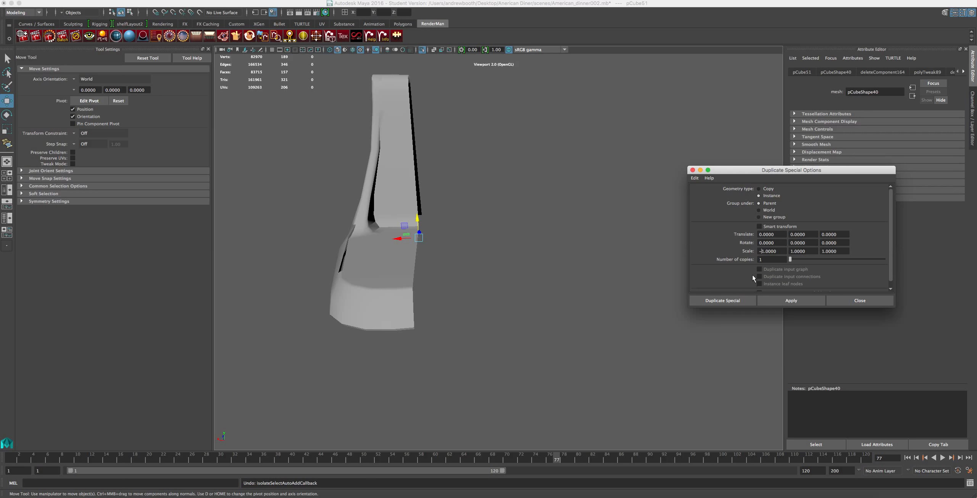
left_click(774, 301)
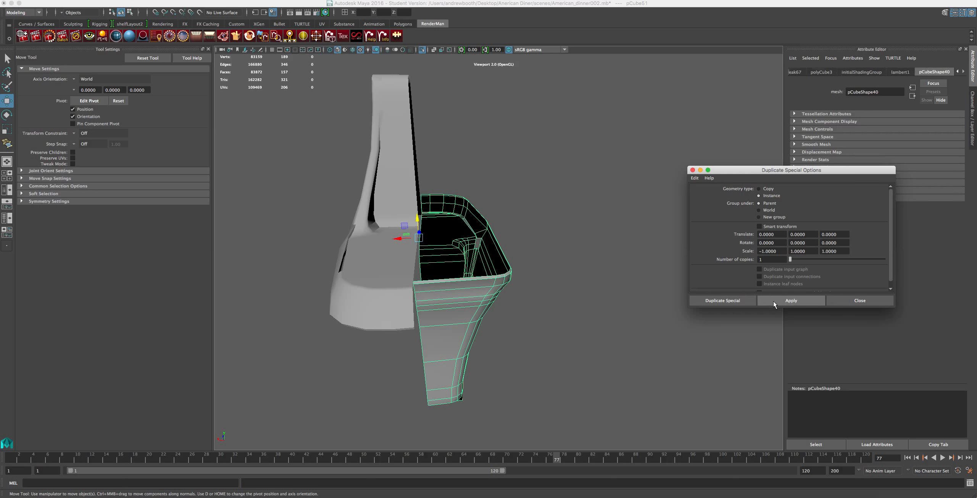
key("BackSpace")
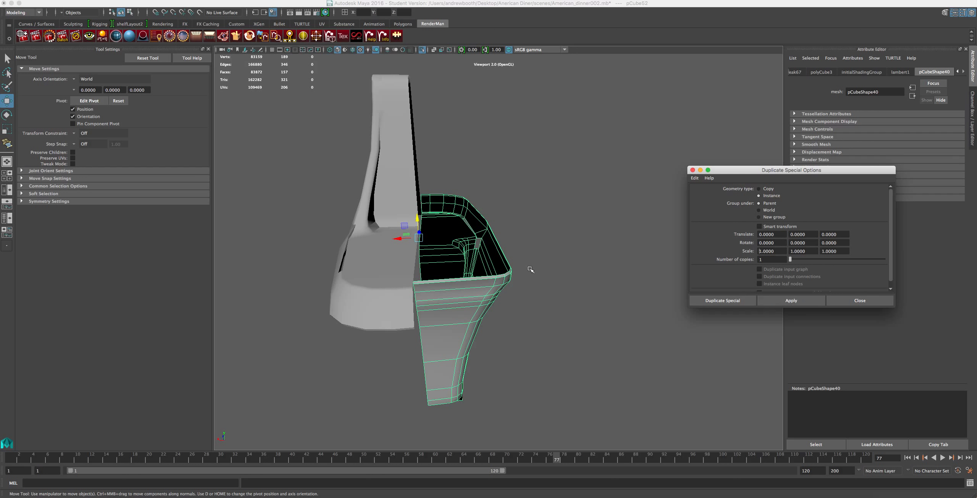
left_click(555, 278)
key("ctrl+z")
key("ctrl+z")
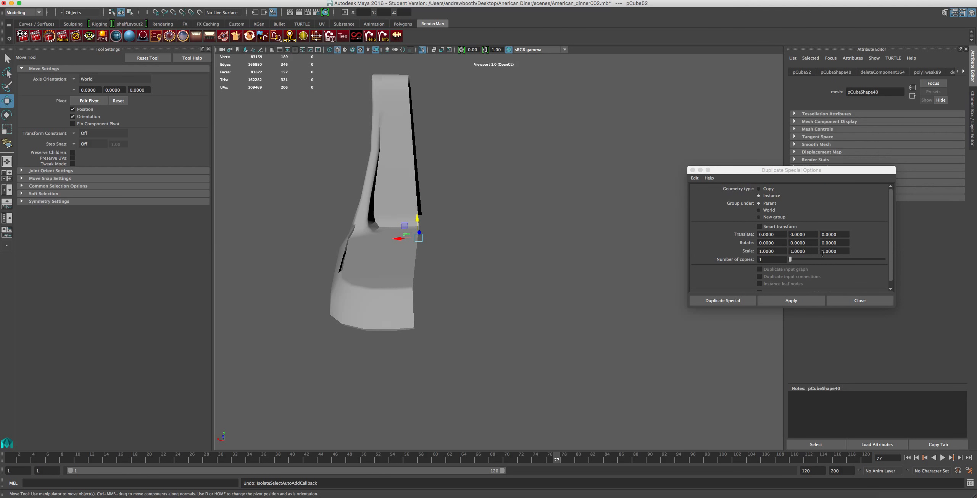
Try another instanced duplicate with all scales at 1, set the Z scale to -1, and undo back from the duplicate.
left_click(805, 287)
left_click(787, 300)
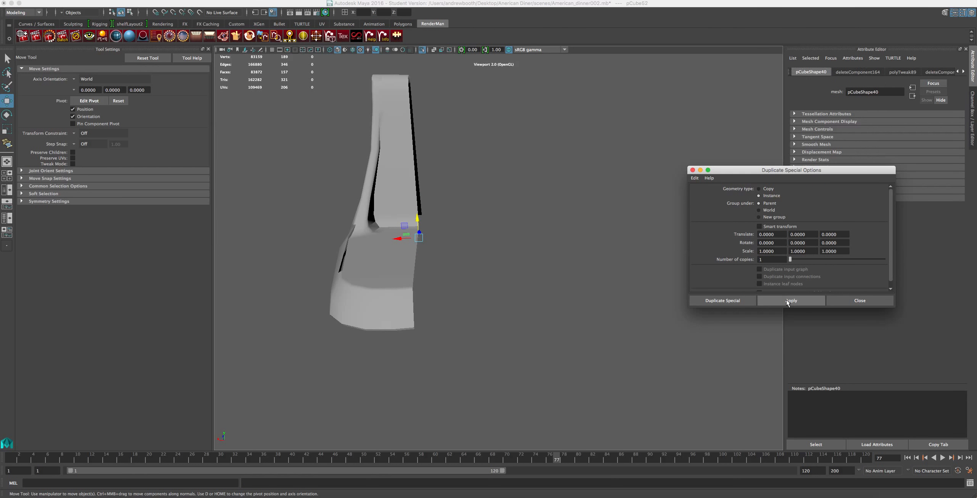
type("-")
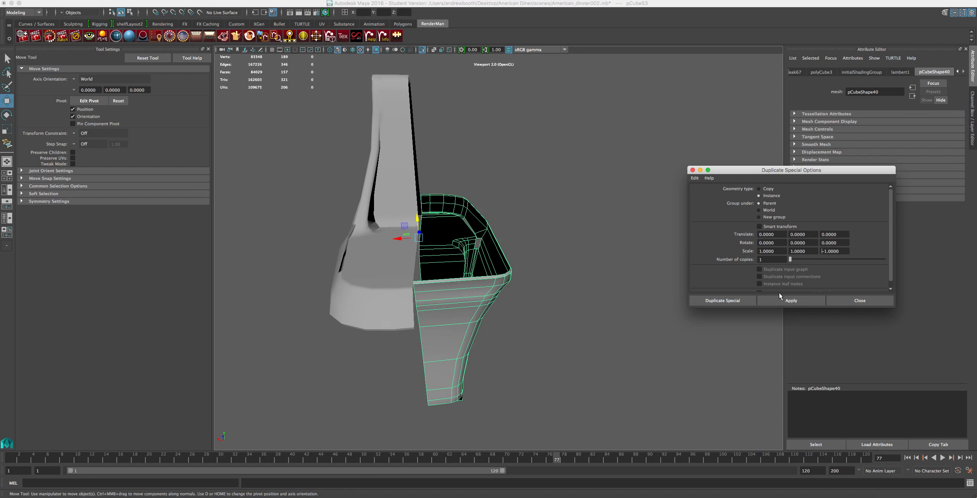
left_click(615, 203)
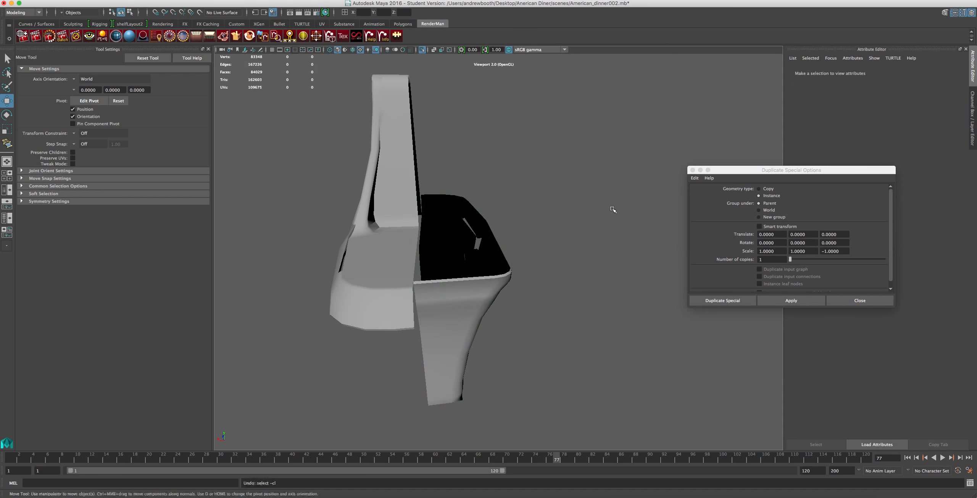
key("z")
key("z")
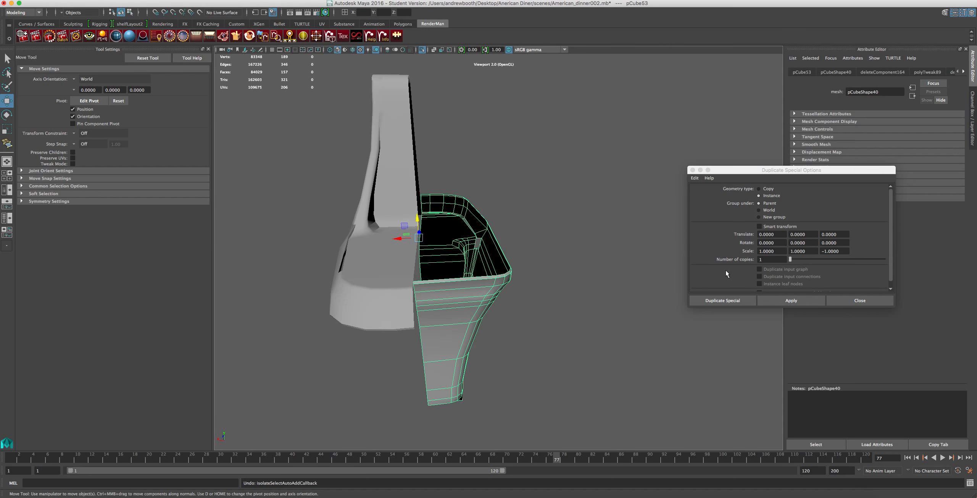
Try an instanced duplicate of the current selection with Z scale -1 and undo it.
left_click(803, 301)
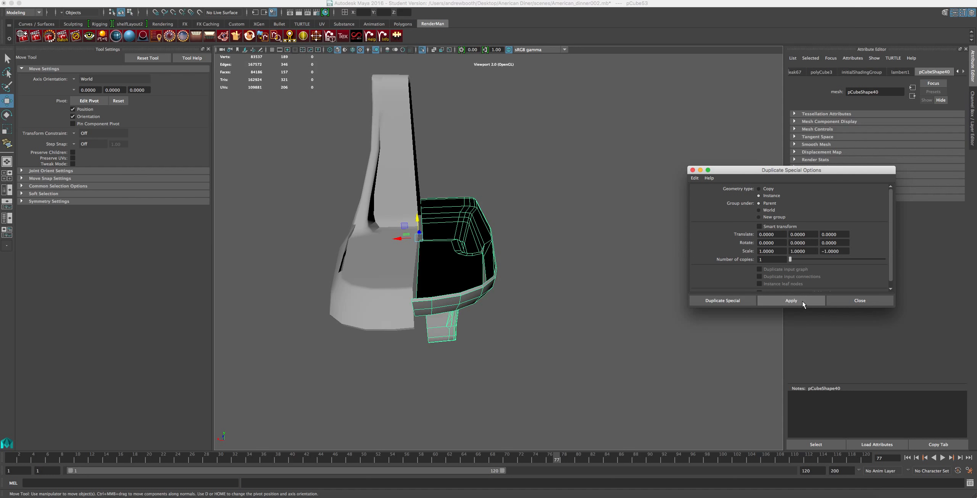
left_click(618, 347)
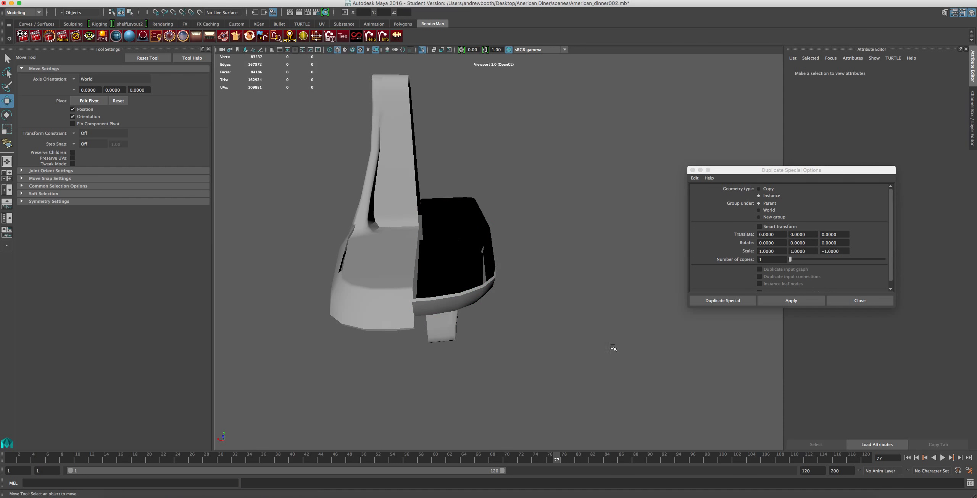
key("z")
key("z")
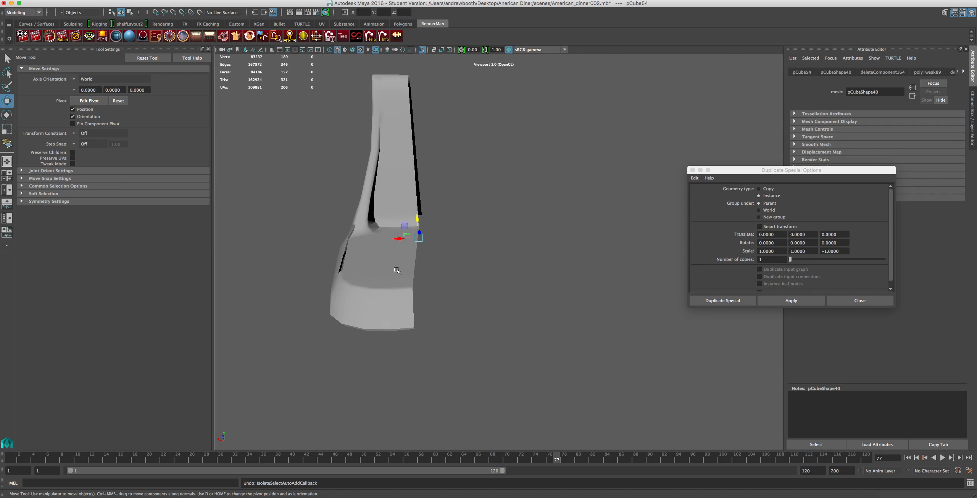
Select the original half of the stand, try instancing it with Z scale -1, and undo the duplicate.
left_click(393, 269)
left_click(786, 300)
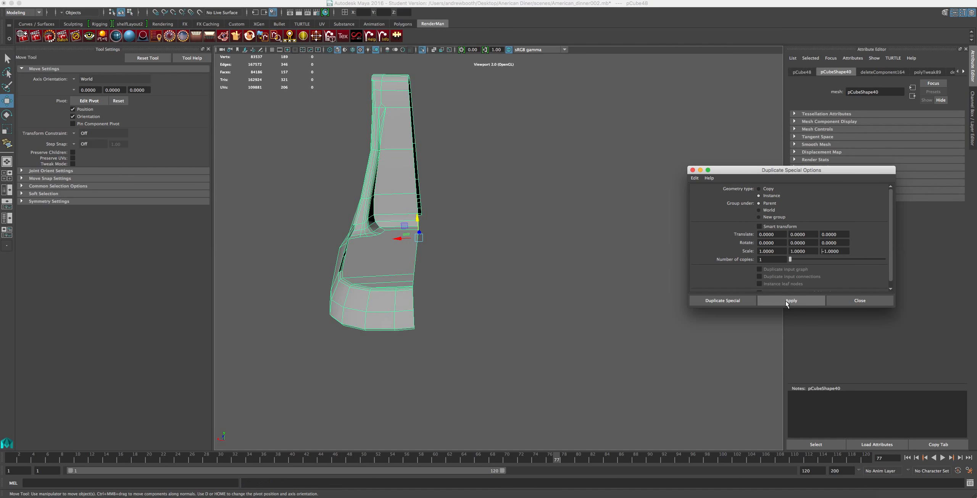
left_click_drag(509, 272, 425, 315, "alt")
key("super+z")
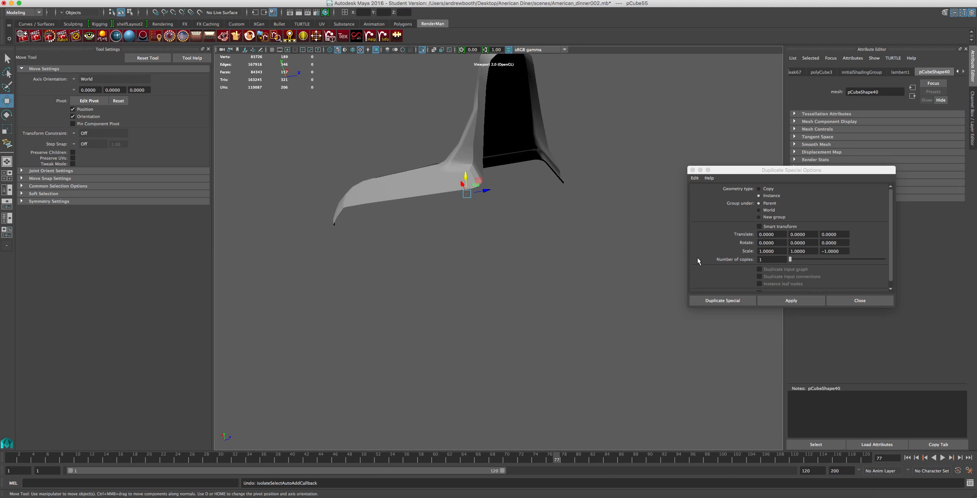
Edit the Z scale, try another instanced duplicate of the reselected original half, and undo it.
left_click(822, 252)
left_click(490, 147)
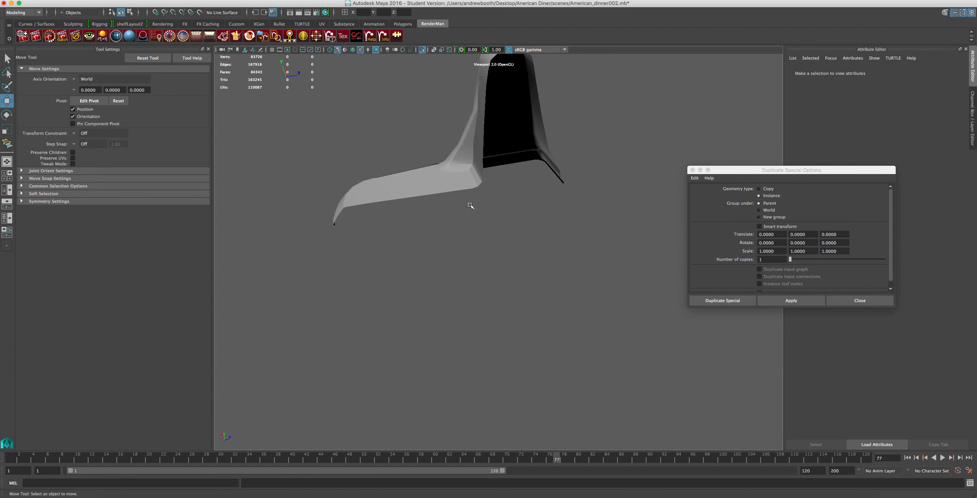
left_click(456, 171)
left_click(782, 301)
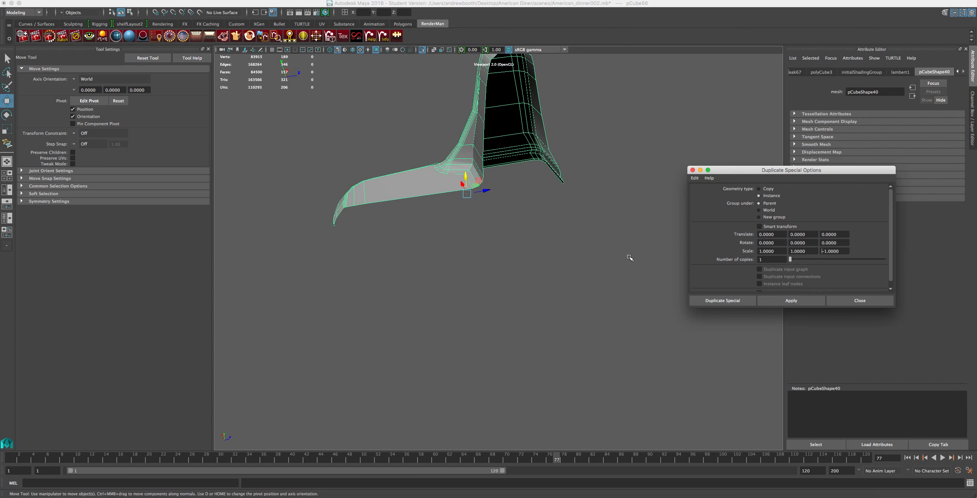
left_click(515, 233)
key("super+z")
key("super+z")
Reselect the original half, try instancing it with scale 1, 1, -1, and undo the duplicate.
left_click(451, 140)
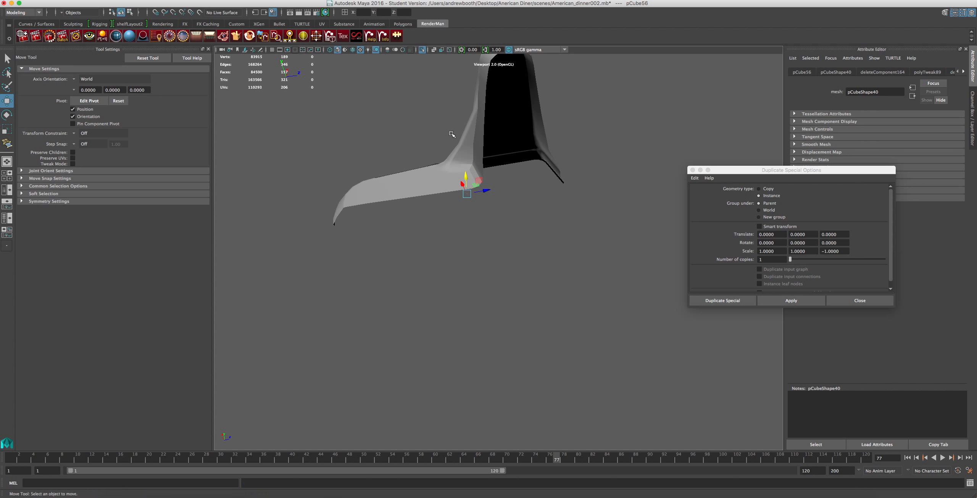
left_click(827, 252)
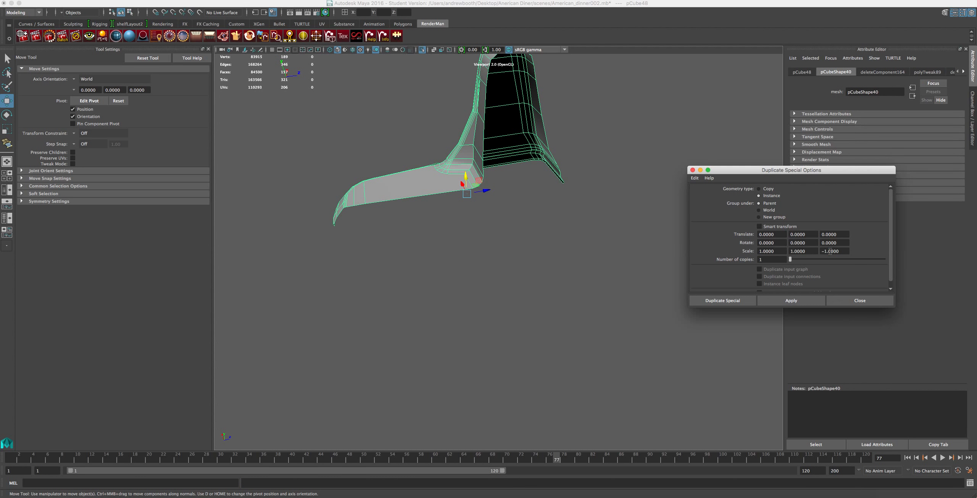
left_click(792, 301)
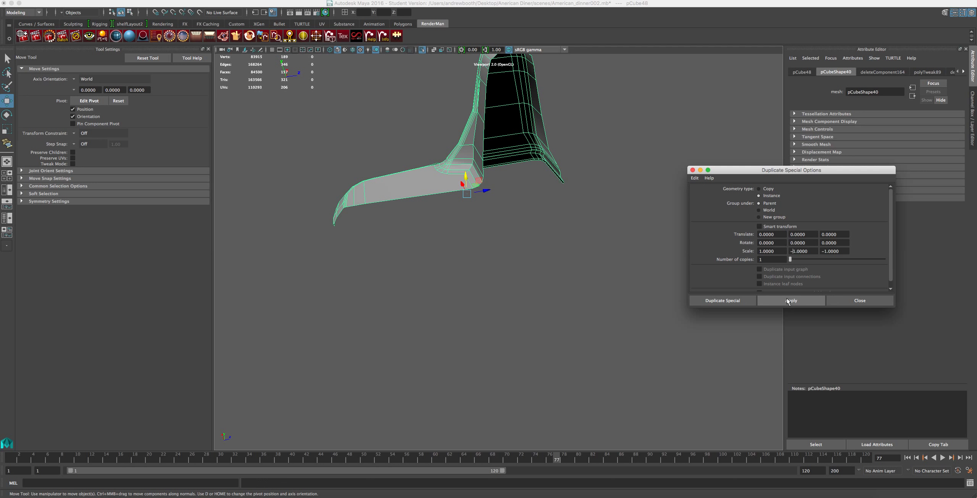
key("BackSpace")
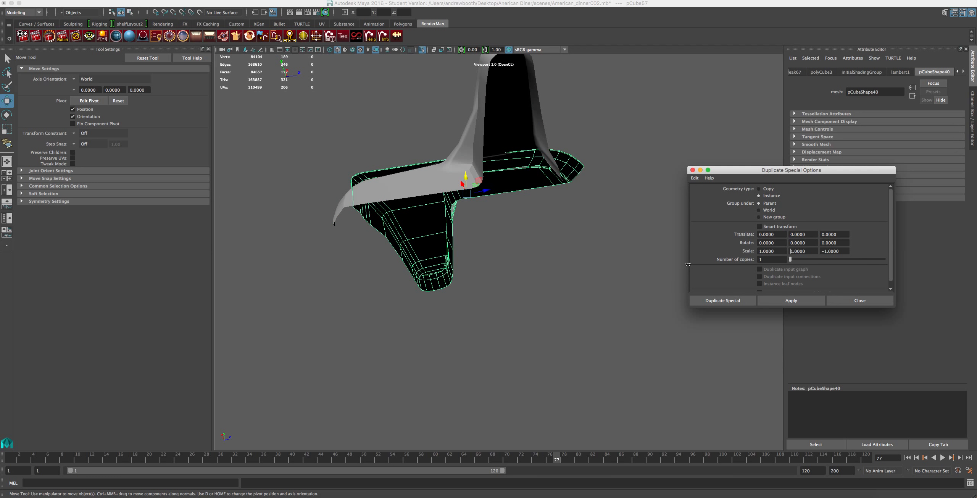
left_click_drag(688, 264, 672, 265)
left_click(605, 266)
key("z")
key("z")
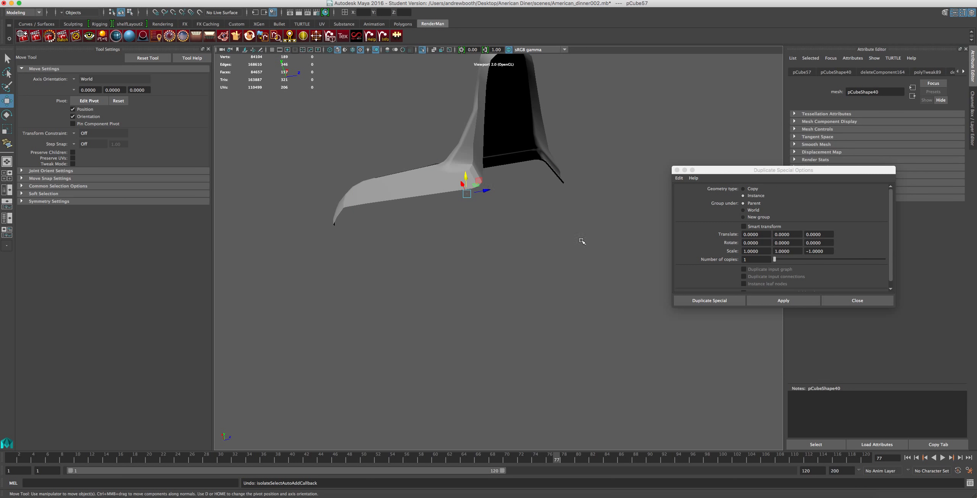
Select the original half of the stand, try instancing it with scale -1, 1, -1, and undo the duplicate.
left_click(464, 156)
left_click(743, 254)
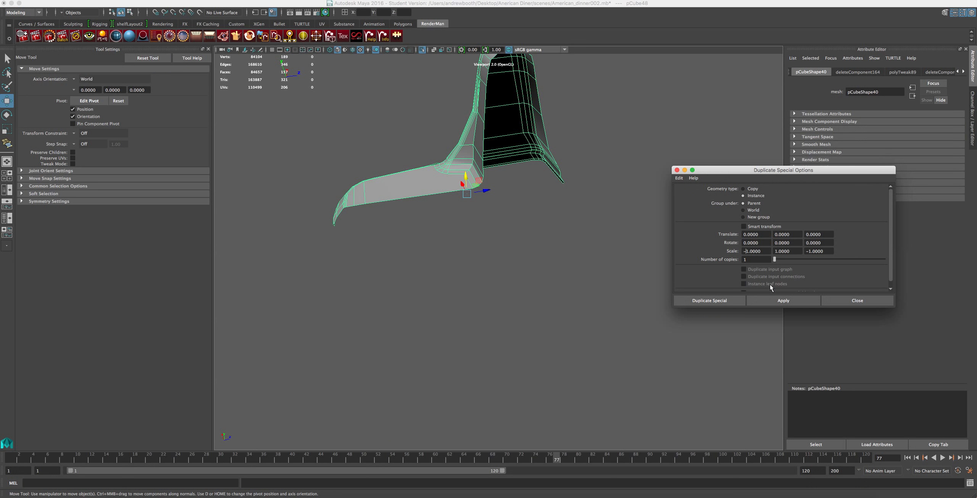
left_click(772, 300)
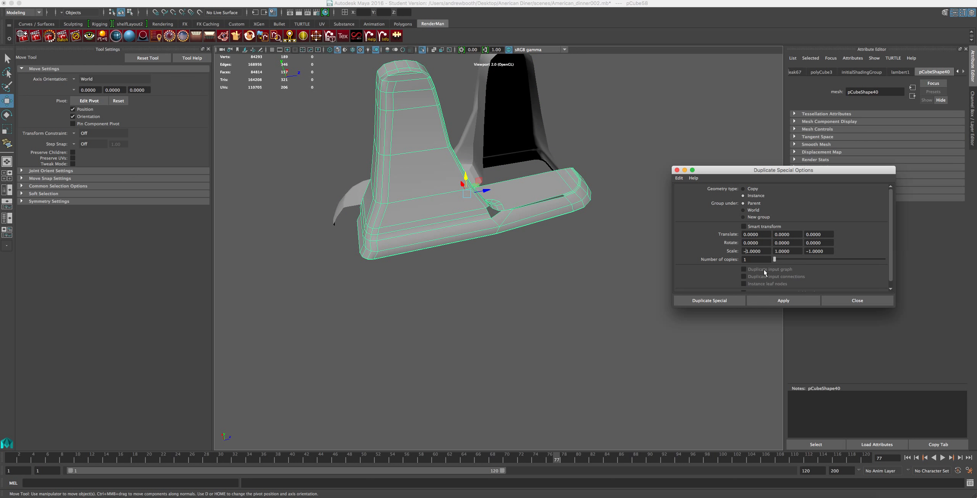
left_click(550, 184)
key("super+z")
key("super+z")
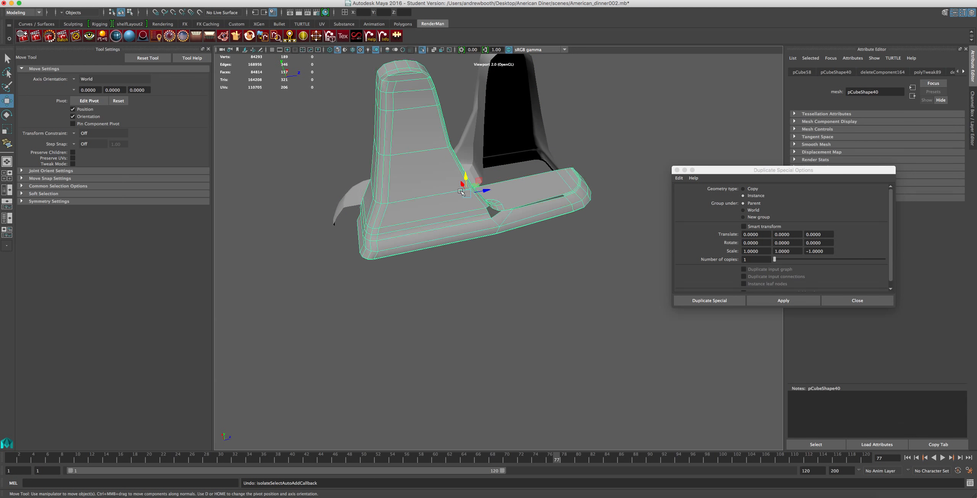
Set the Z scale to 1, try another instanced duplicate of the reselected original half, and undo it.
left_click(552, 168)
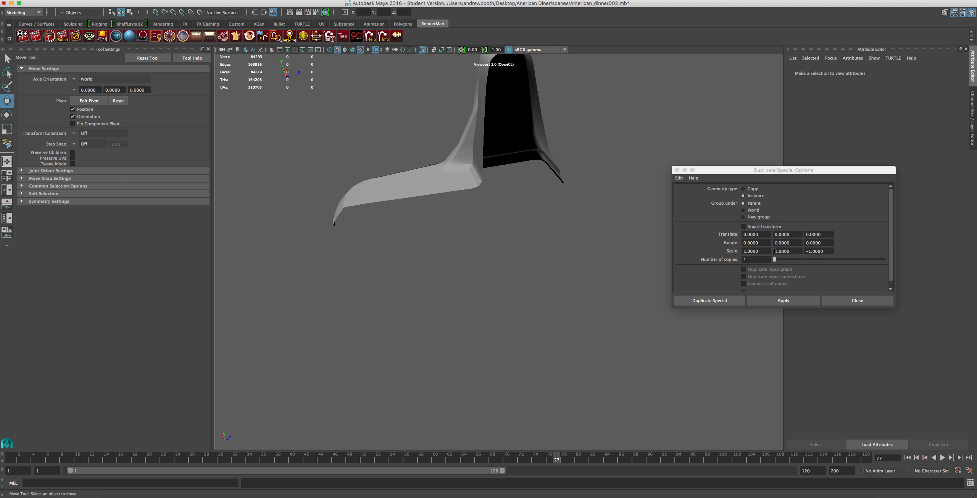
left_click(808, 251)
key("BackSpace")
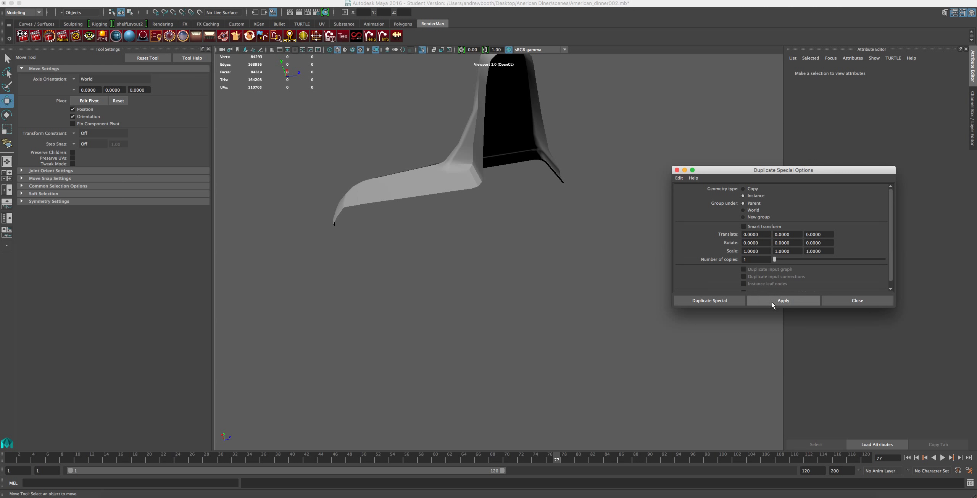
left_click(756, 300)
left_click(495, 161)
left_click(441, 172)
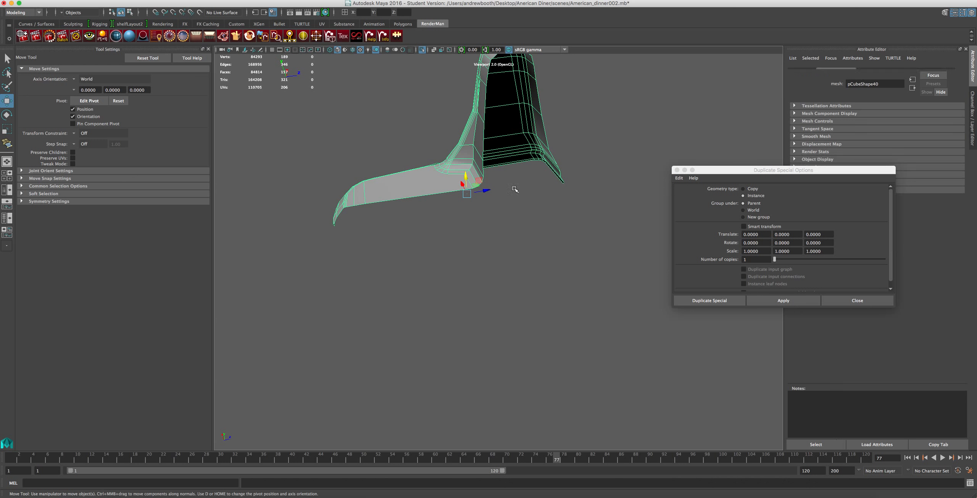
left_click(774, 300)
left_click(774, 300)
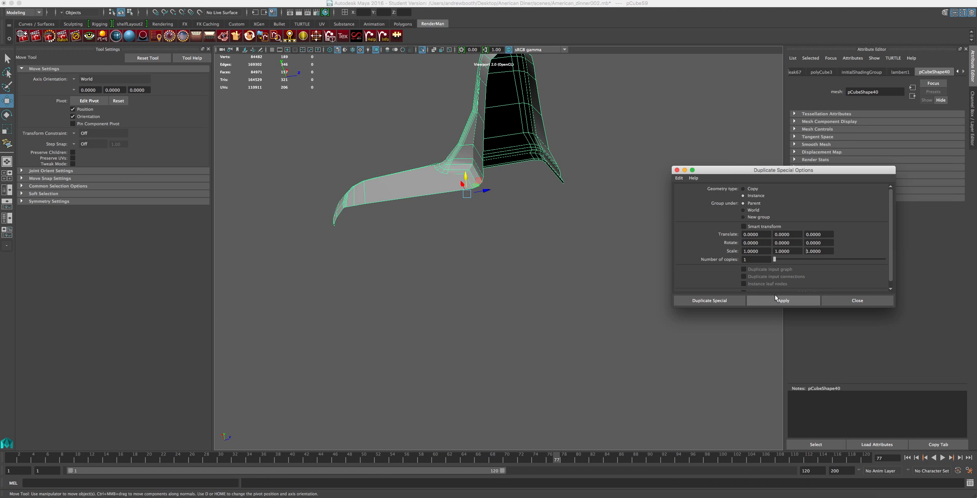
left_click(434, 195)
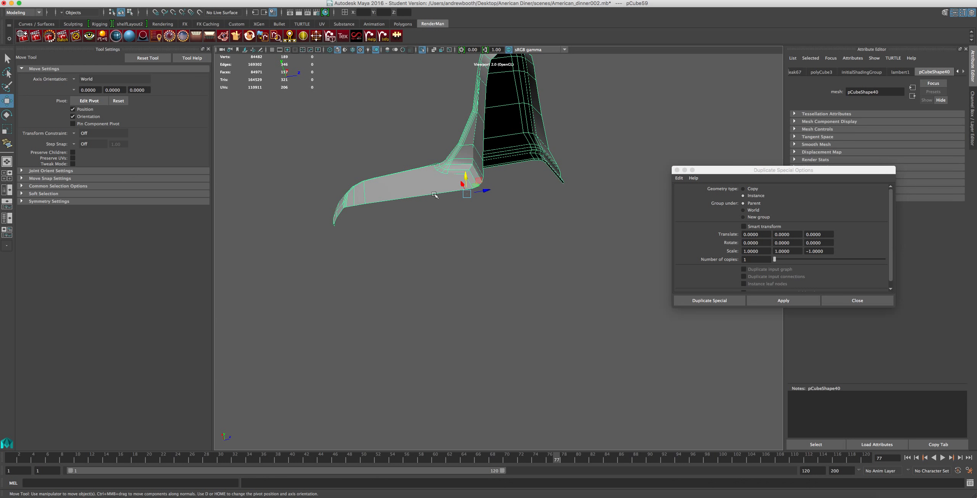
left_click(521, 242)
key("super+z")
key("super+z")
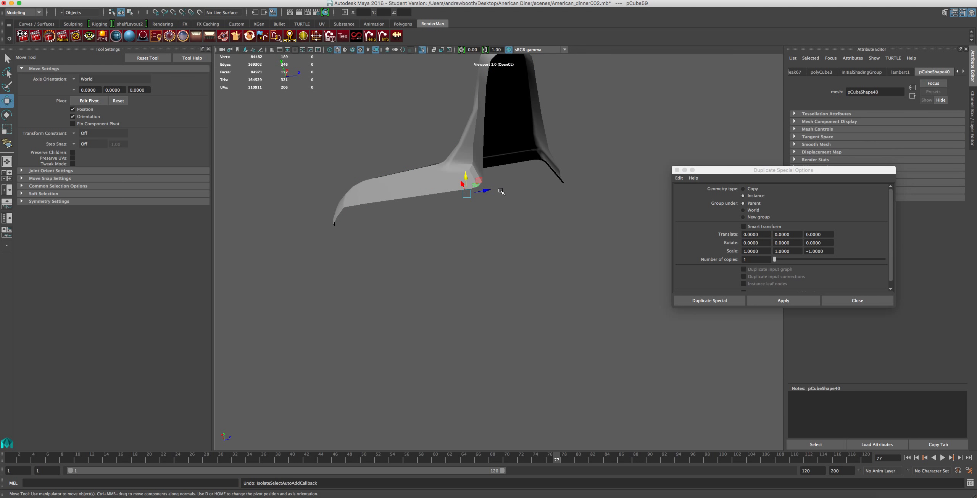
Reselect the original half of the stand and center its pivot.
left_click(496, 122)
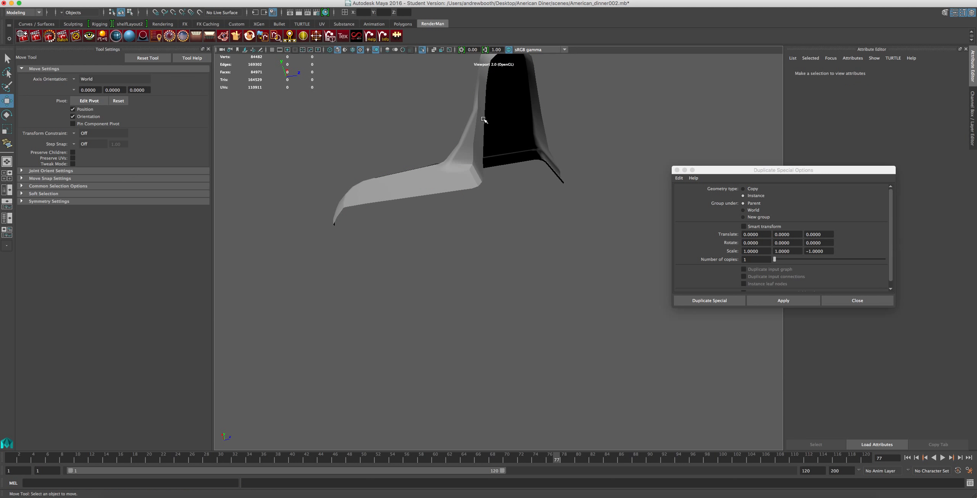
left_click(484, 120)
left_click(150, 0)
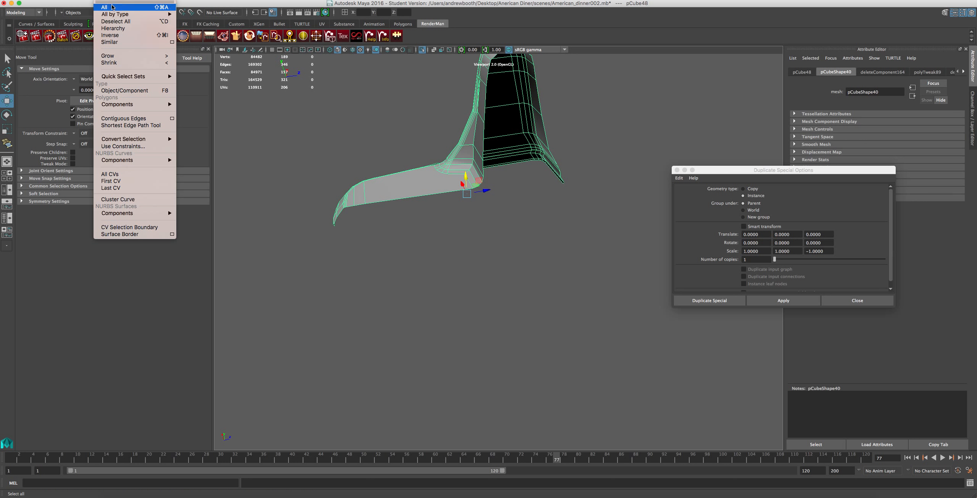
mouse_move(126, 0)
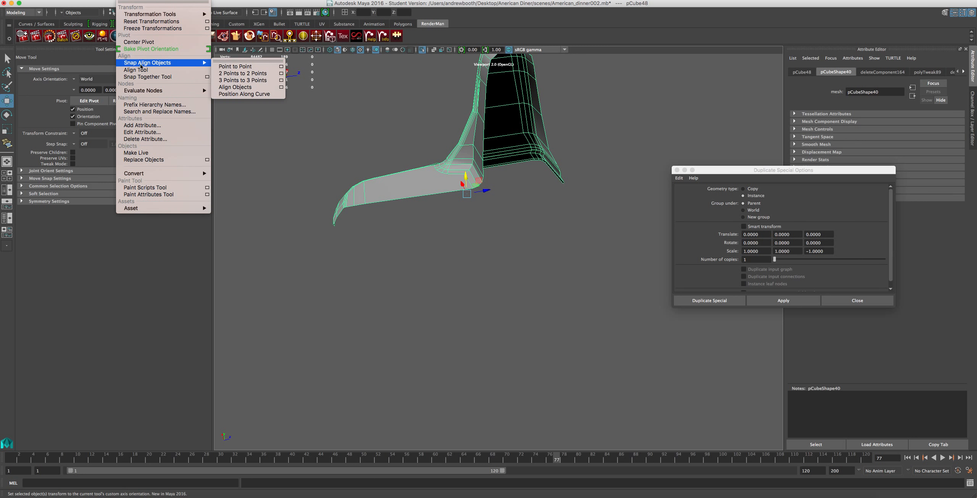
left_click(139, 42)
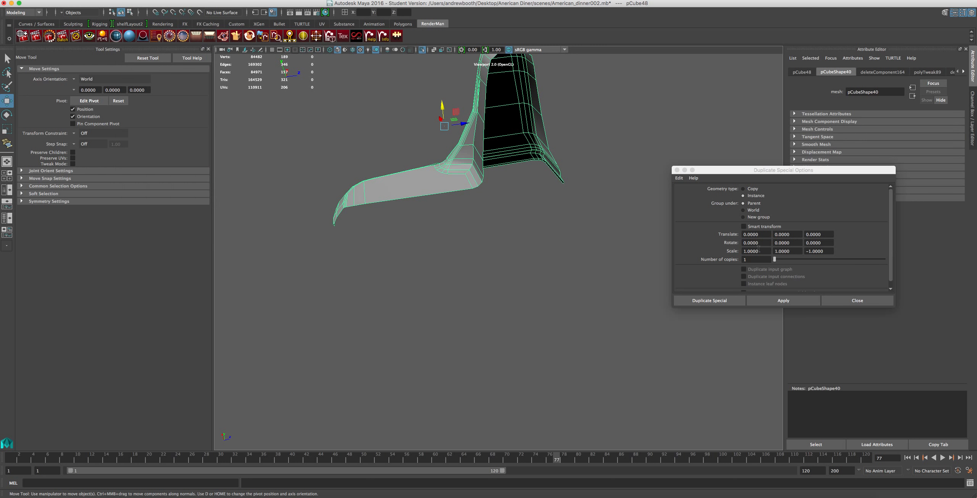
Try instancing the original half about its centered pivot with Z scale -1, and undo the duplicate.
left_click(782, 300)
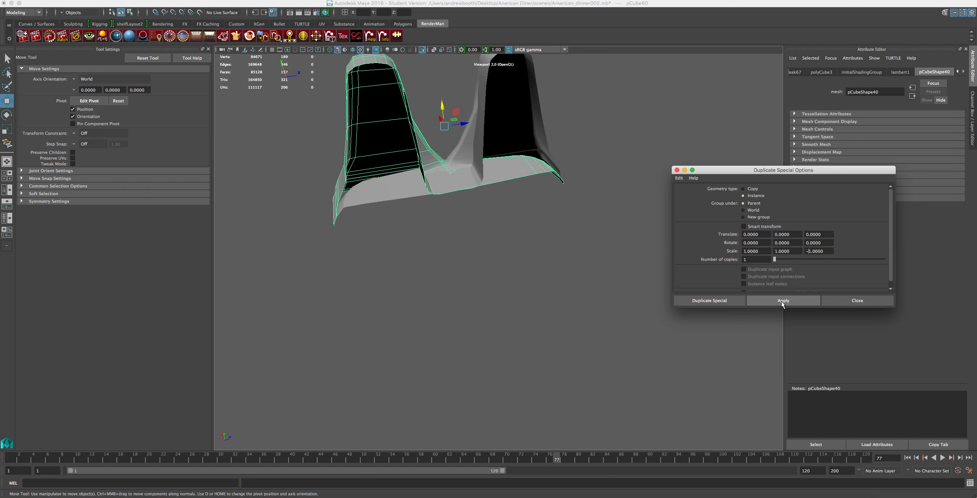
left_click(529, 212)
key("z")
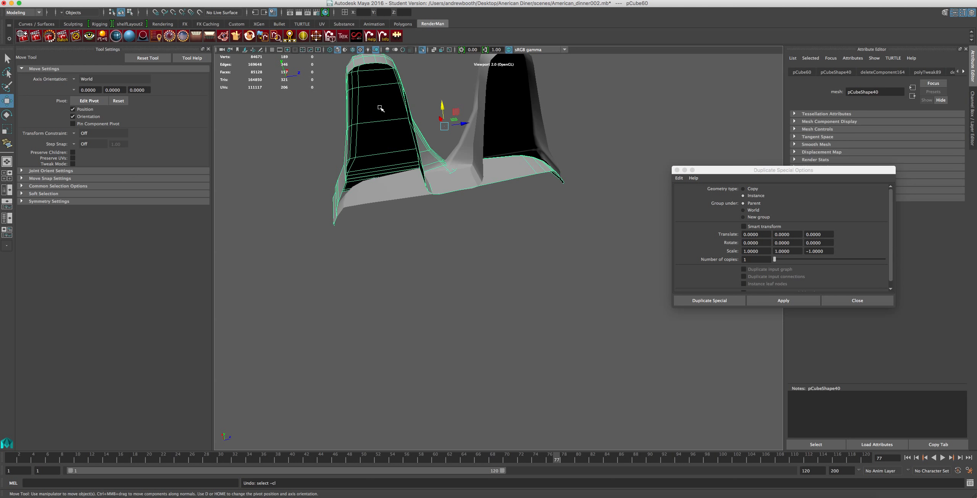
key("z")
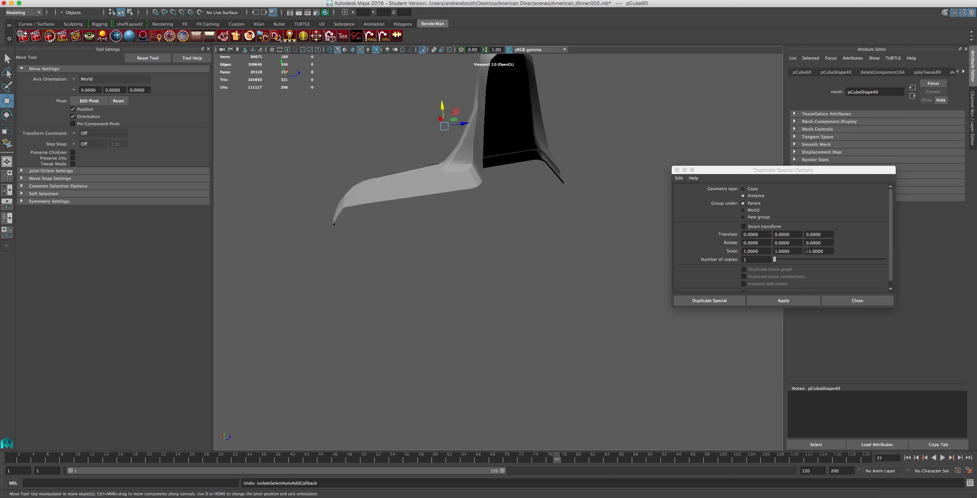
Create an unmirrored instance of the original half in place and close the duplicate options.
left_click(794, 300)
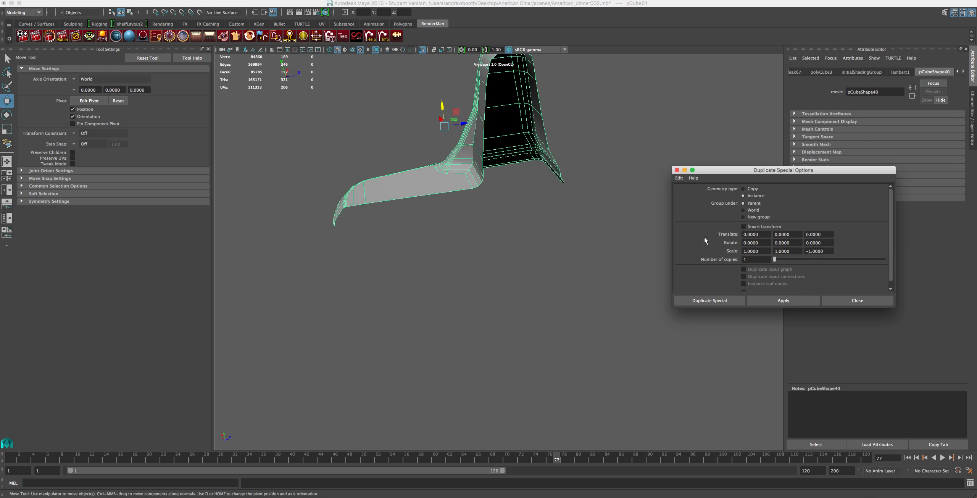
left_click(851, 302)
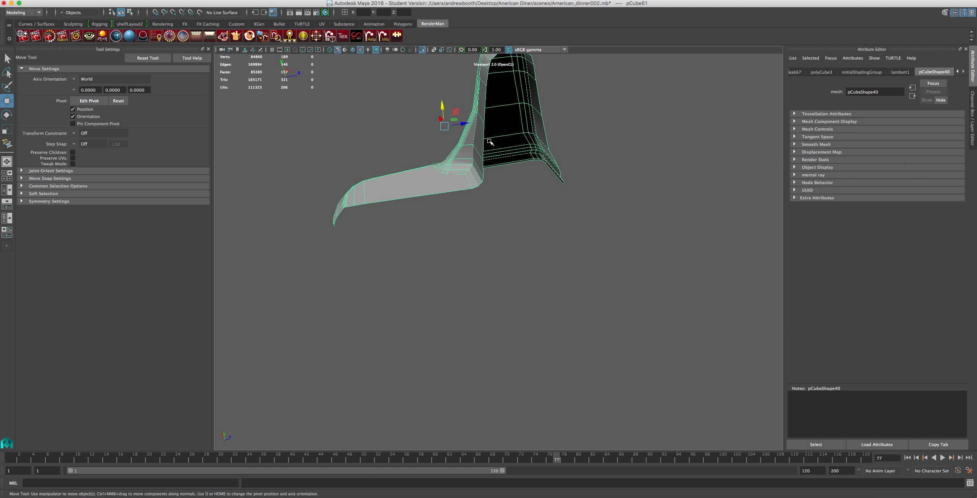
Look through the instance's input nodes and delete the construction history of all objects in the scene.
left_click(861, 73)
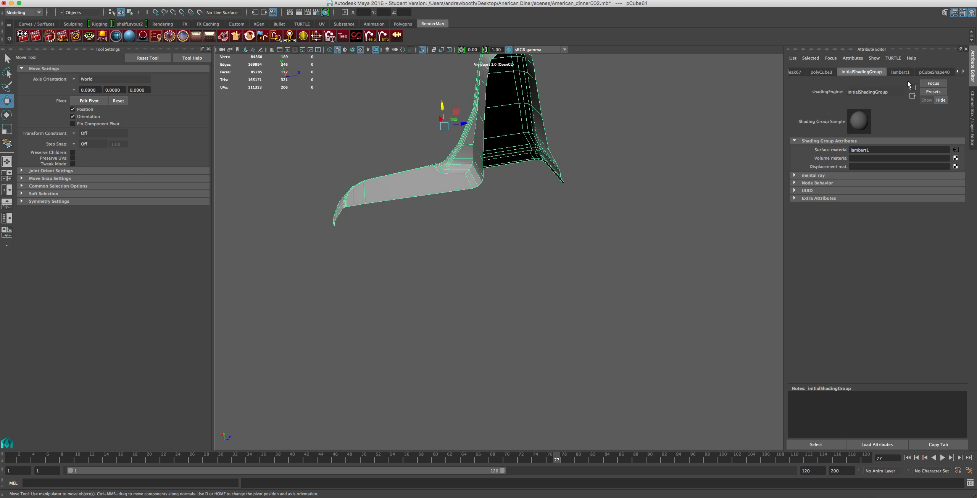
left_click(959, 71)
left_click(959, 72)
left_click(959, 72)
left_click(960, 71)
left_click(959, 71)
left_click(959, 71)
left_click(960, 72)
left_click(959, 71)
left_click(959, 71)
left_click(959, 72)
left_click(959, 72)
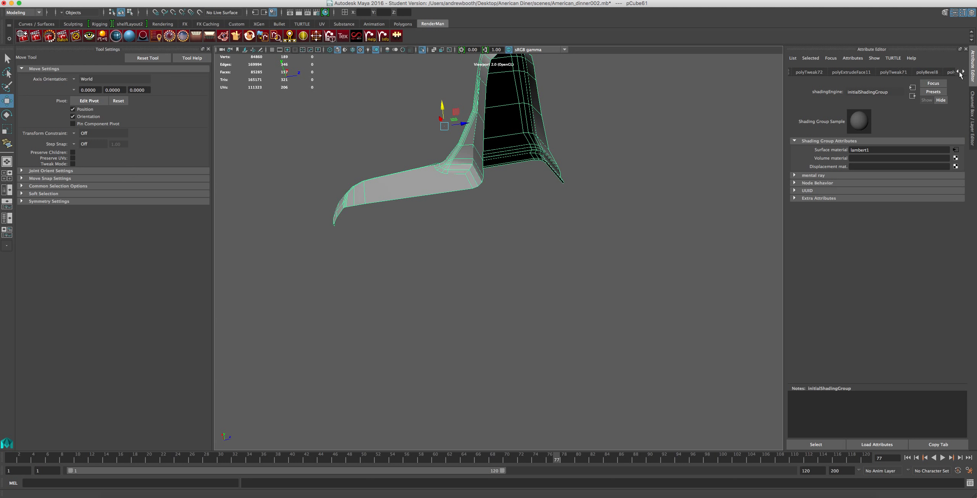
left_click(50, 3)
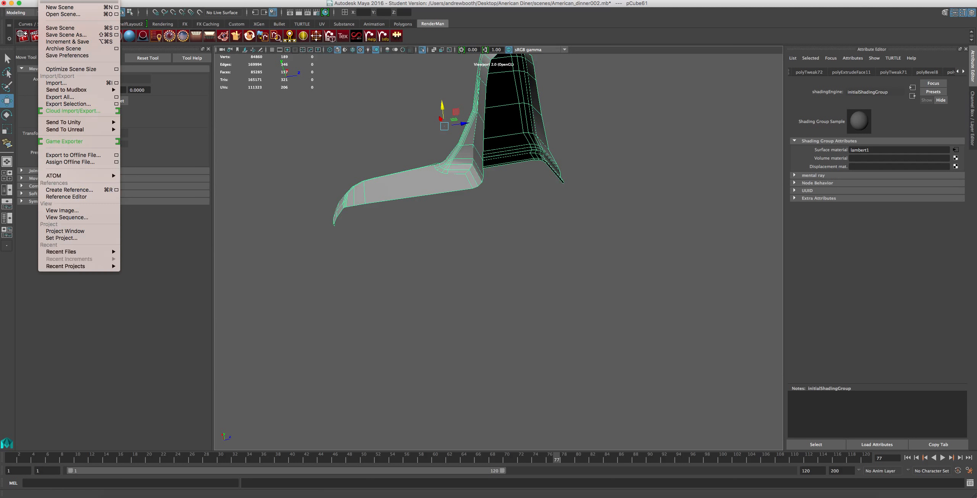
mouse_move(62, 1)
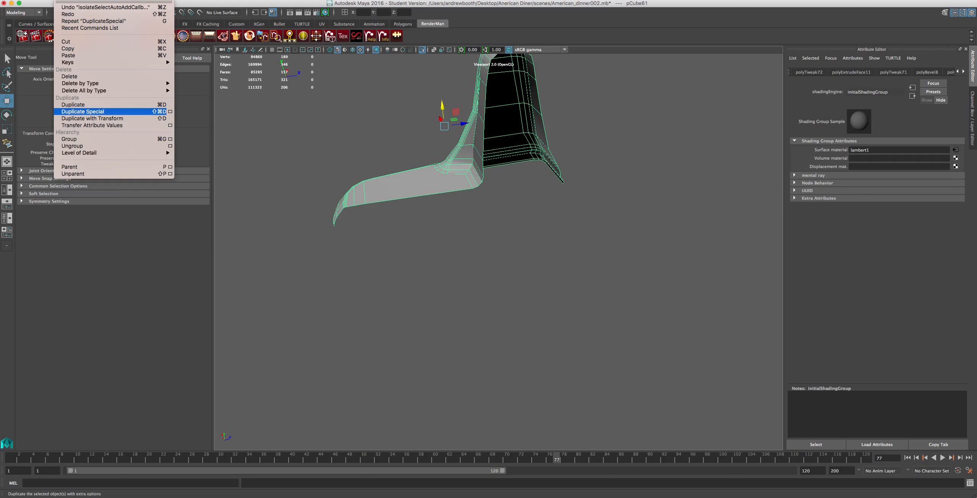
mouse_move(88, 91)
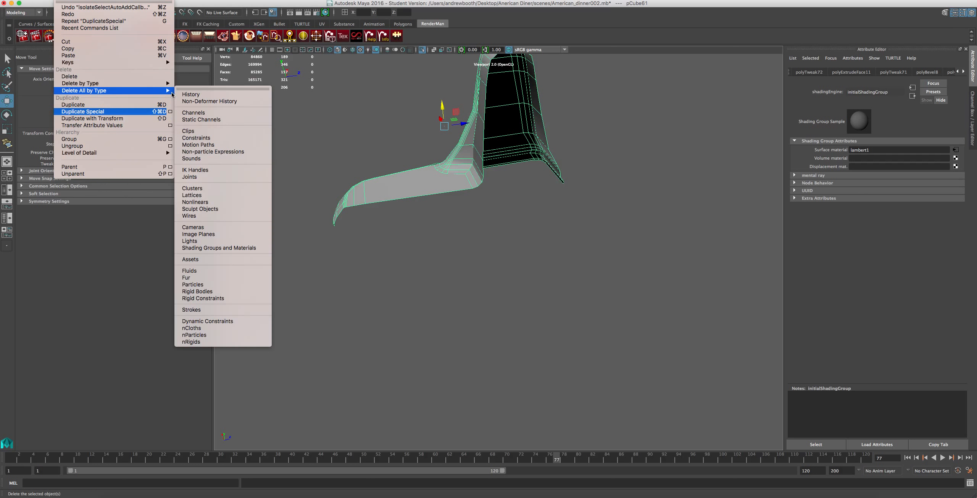
left_click(200, 95)
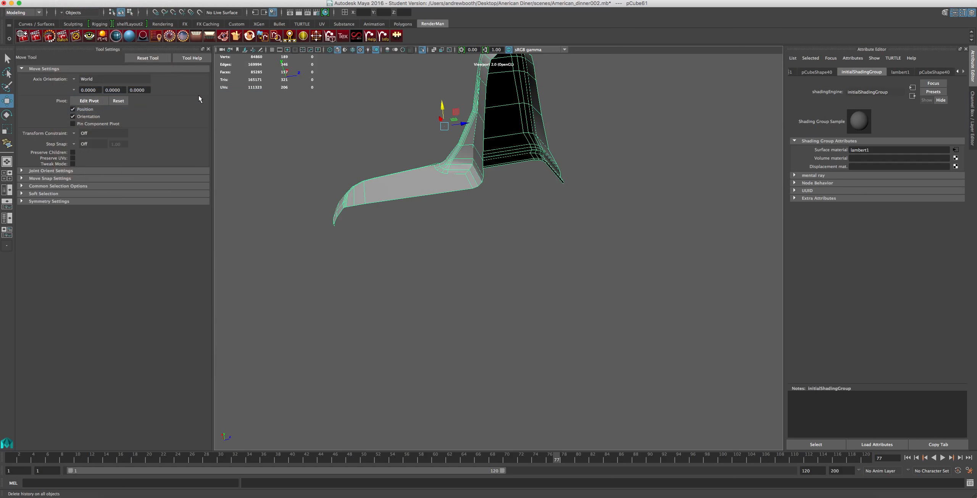
Set the instance's X scale to -1 in its transform attributes.
left_click(817, 72)
left_click(959, 72)
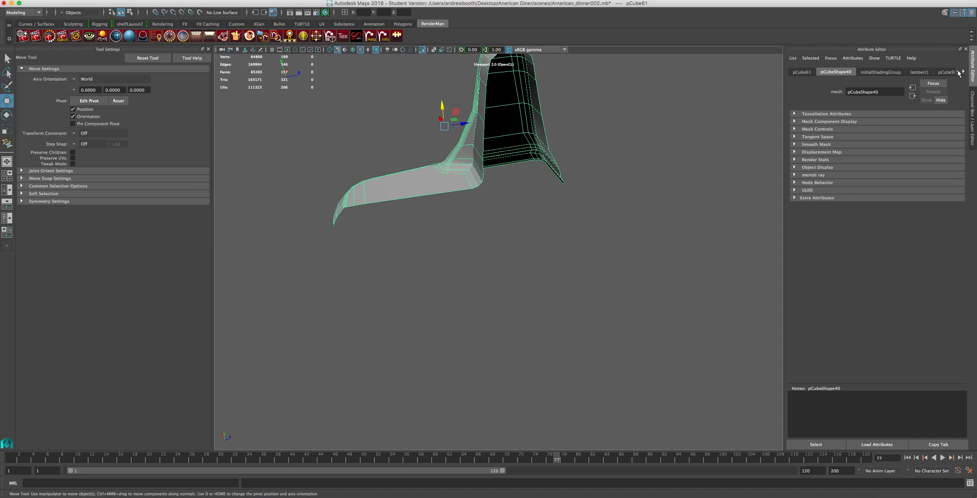
left_click(801, 74)
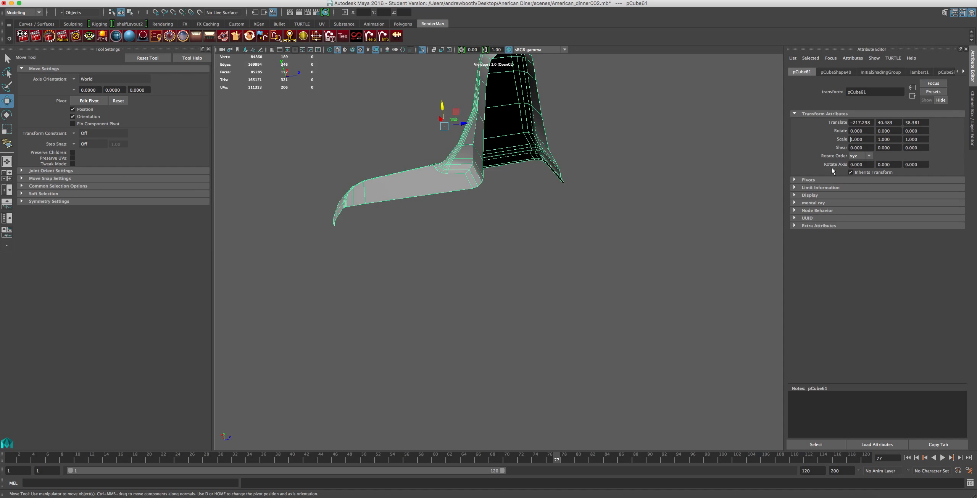
key("Return")
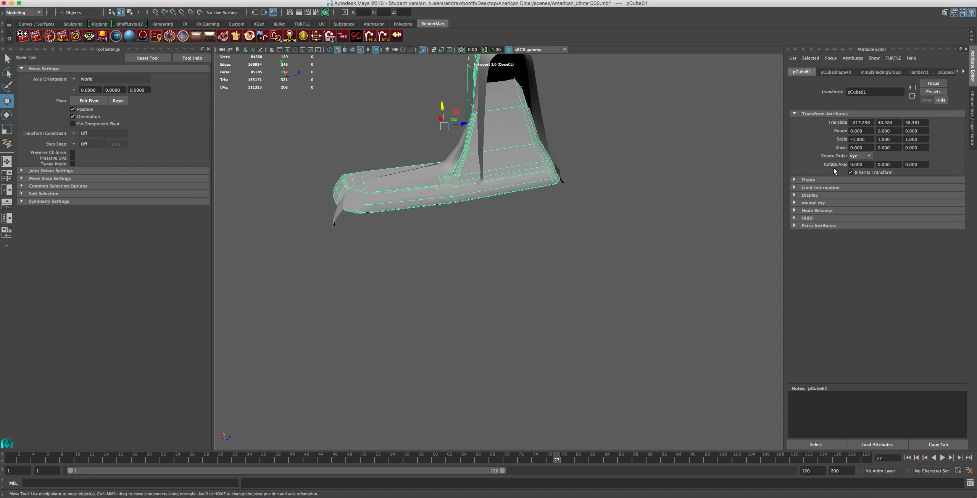
Move the mirrored instance along the X axis until it meets the original half at the centre seam.
left_click_drag(430, 179, 439, 148, "alt")
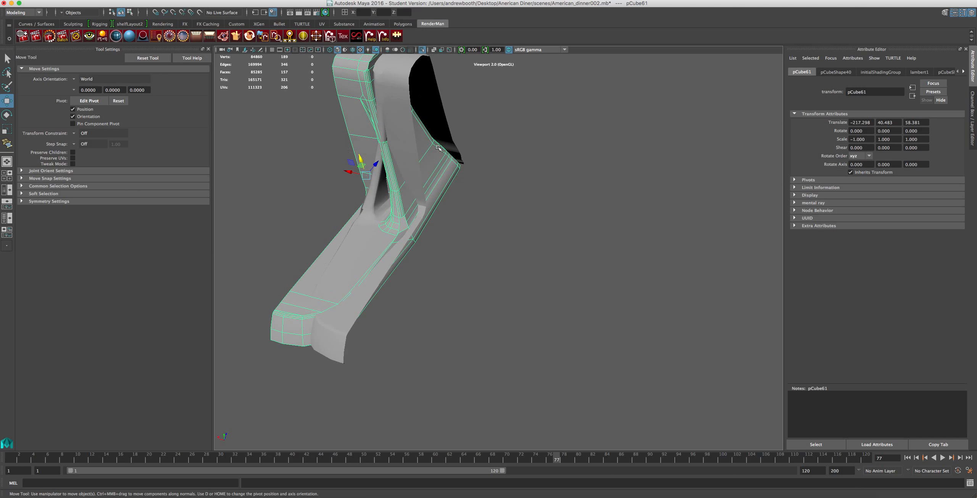
left_click_drag(350, 171, 443, 172)
scroll(338, 267, "up", 5)
Switch the original half to vertex editing and select a vertex at the foot of the upright.
left_click(340, 263)
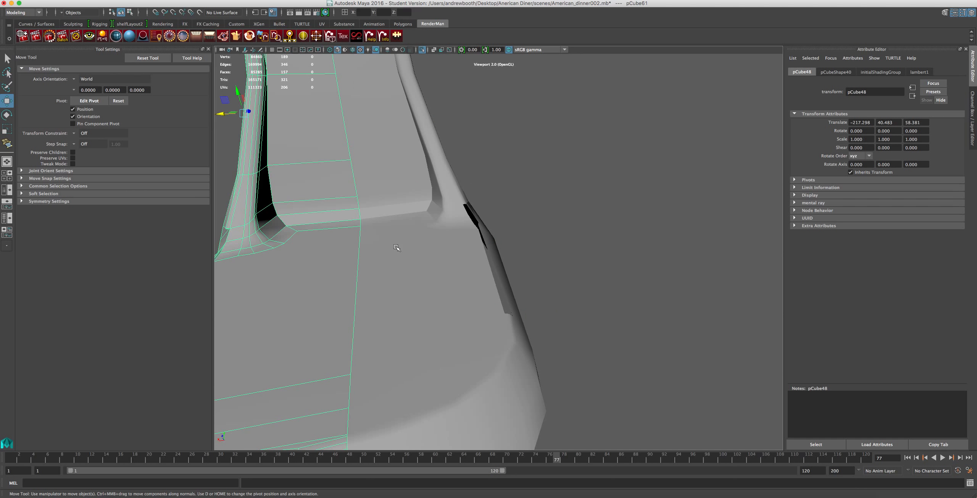
left_click(340, 244)
right_click_drag(340, 243, 287, 239)
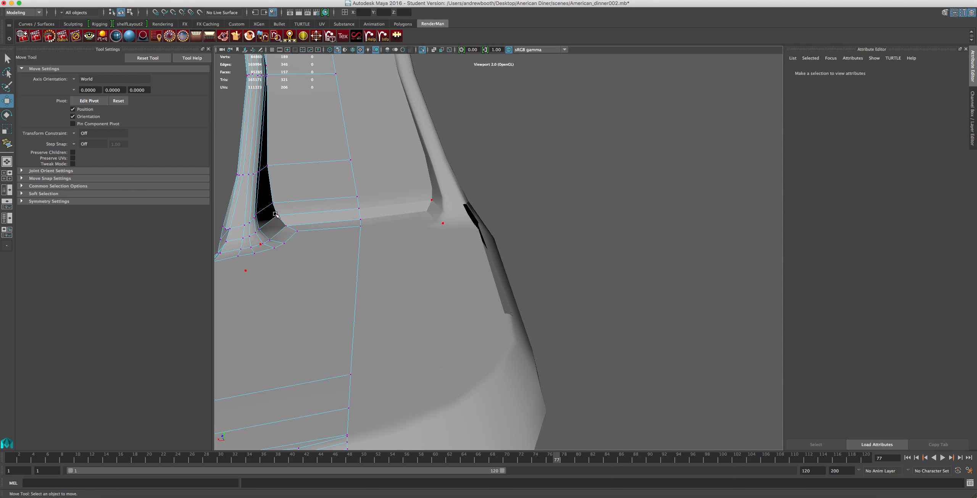
middle_click_drag(380, 205, 458, 205, "alt")
left_click_drag(458, 205, 493, 203, "alt")
left_click_drag(463, 253, 382, 267, "alt")
left_click_drag(427, 229, 473, 202, "alt")
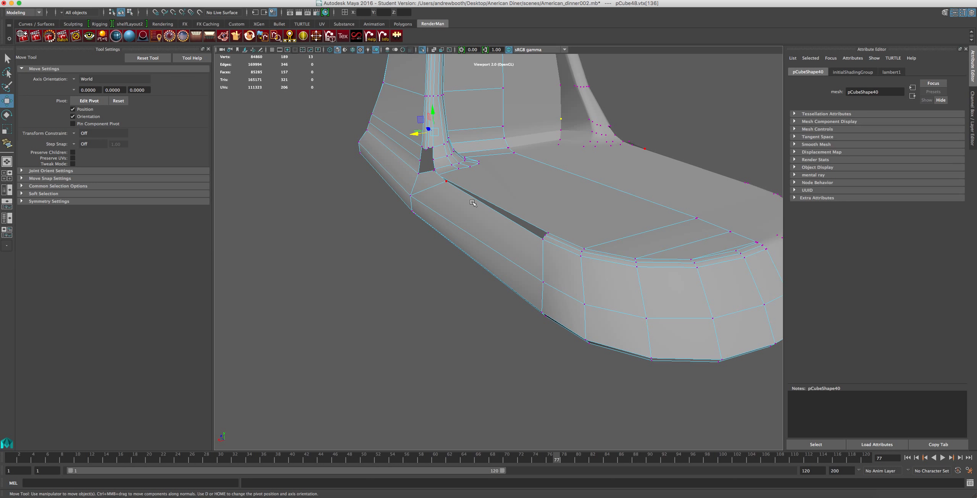
Select the two vertices on the base rim beside the open gap and move them along the rim towards the back of the upright.
scroll(461, 179, "up", 8)
middle_click_drag(462, 180, 437, 258, "alt")
left_click(338, 248)
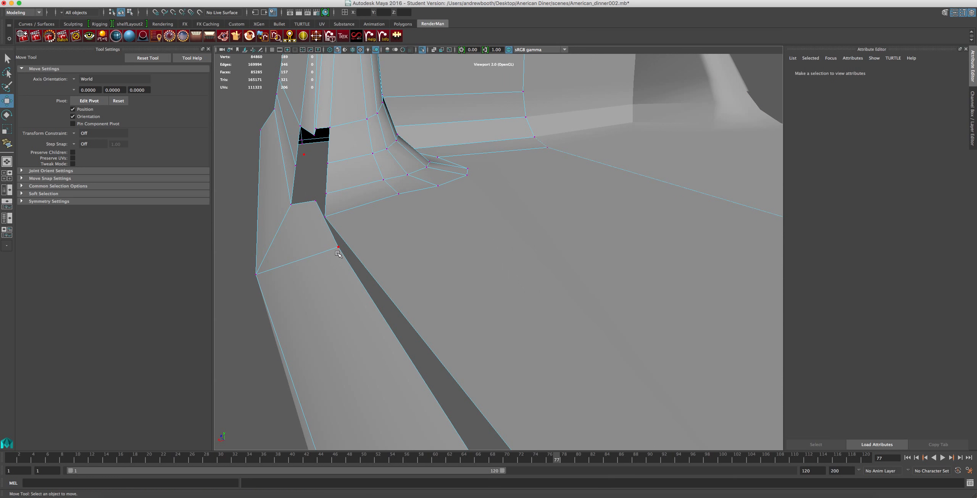
left_click(316, 201, "shift")
left_click_drag(310, 225, 509, 210)
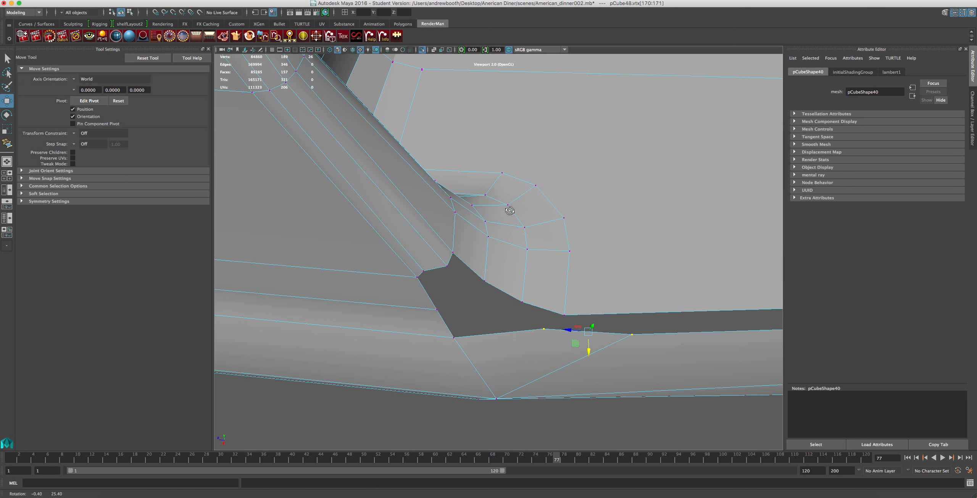
left_click_drag(563, 339, 526, 357)
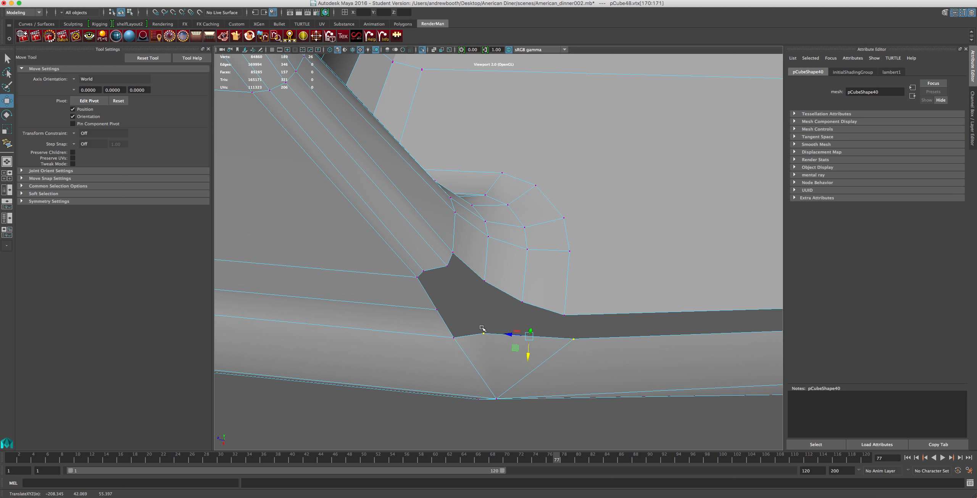
Append a polygon across the gap between the upright's rounded foot and the base rim, at the end of the long slot.
middle_click_drag(493, 324, 472, 306, "alt")
left_click(266, 0)
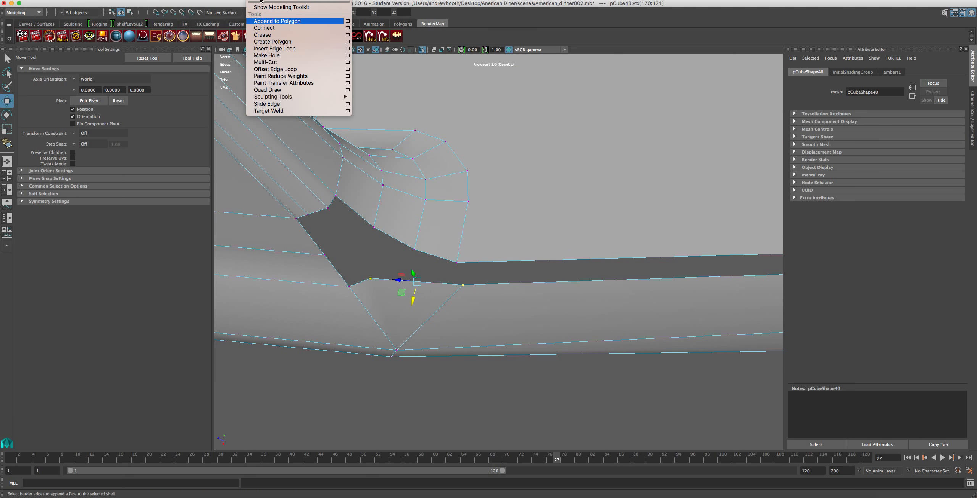
left_click(273, 23)
middle_click_drag(530, 275, 366, 256, "alt")
middle_click_drag(556, 189, 632, 222, "alt")
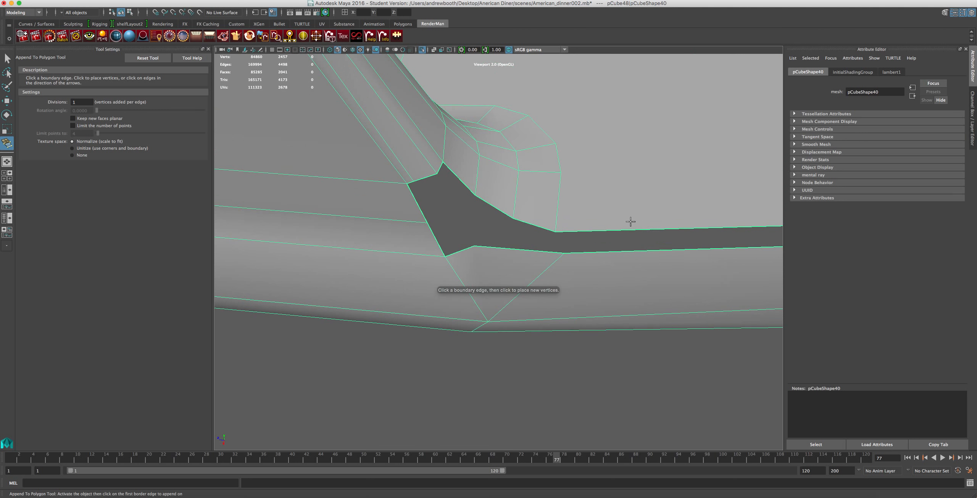
left_click(530, 223)
left_click(524, 250)
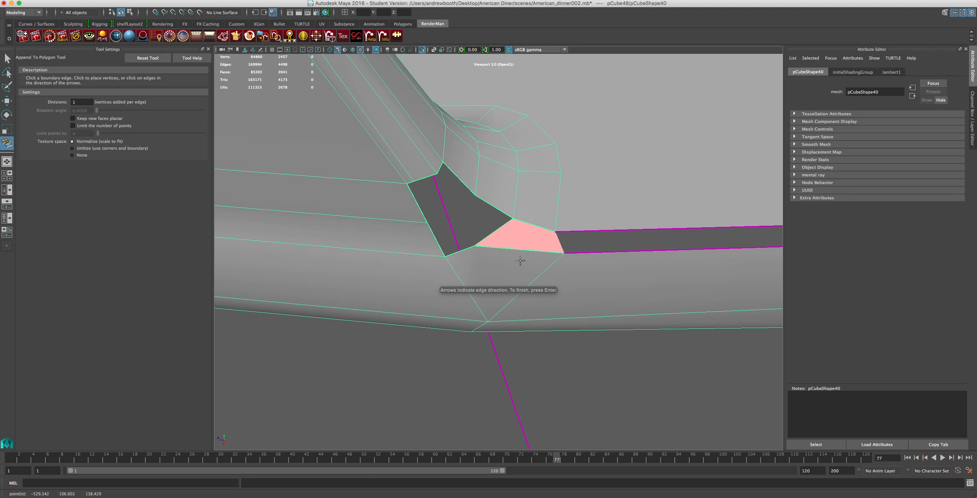
key("Return")
key("w")
Append a polygon from the next lower edge of the rounded foot to the rim edges, filling the middle of the corner gap.
key("g")
left_click(492, 207)
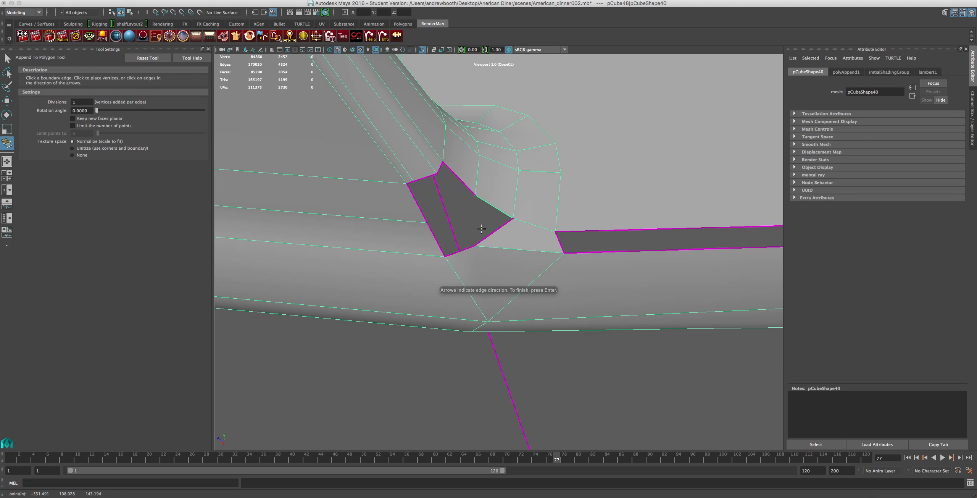
left_click(481, 242)
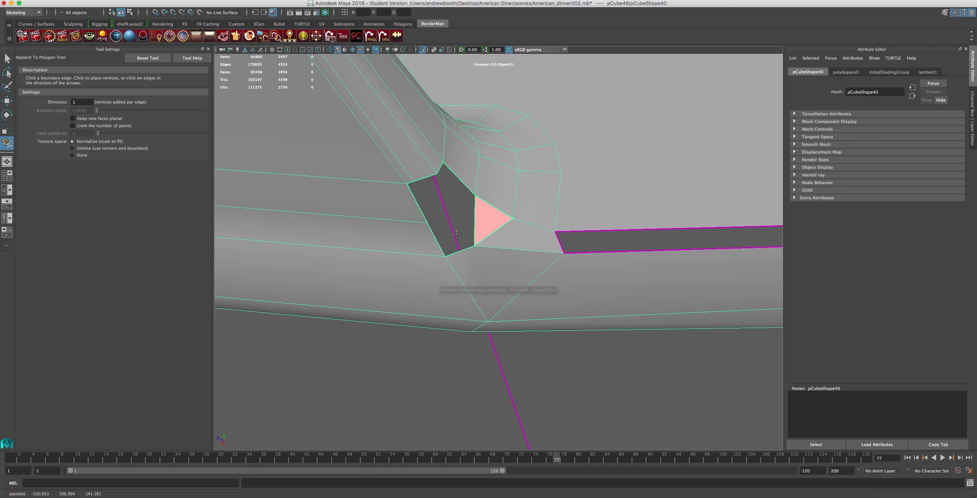
key("z")
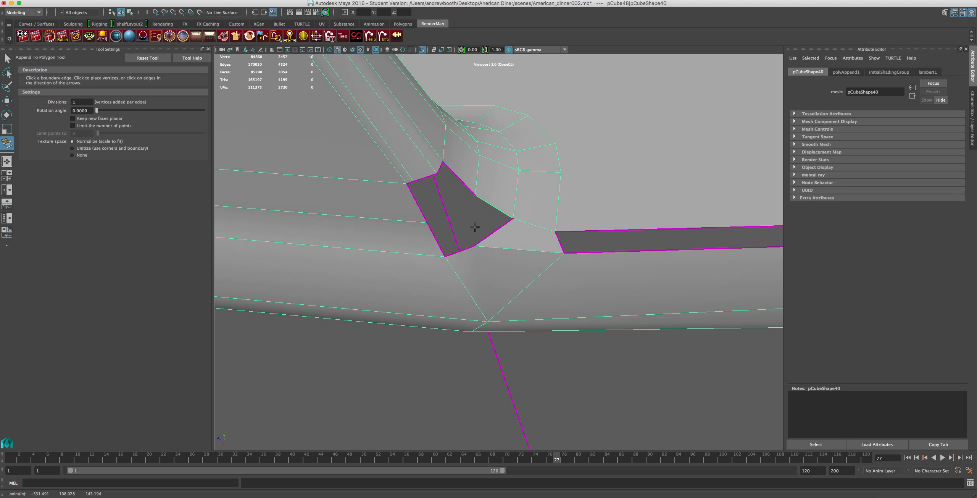
left_click(443, 234)
key("z")
left_click(433, 236)
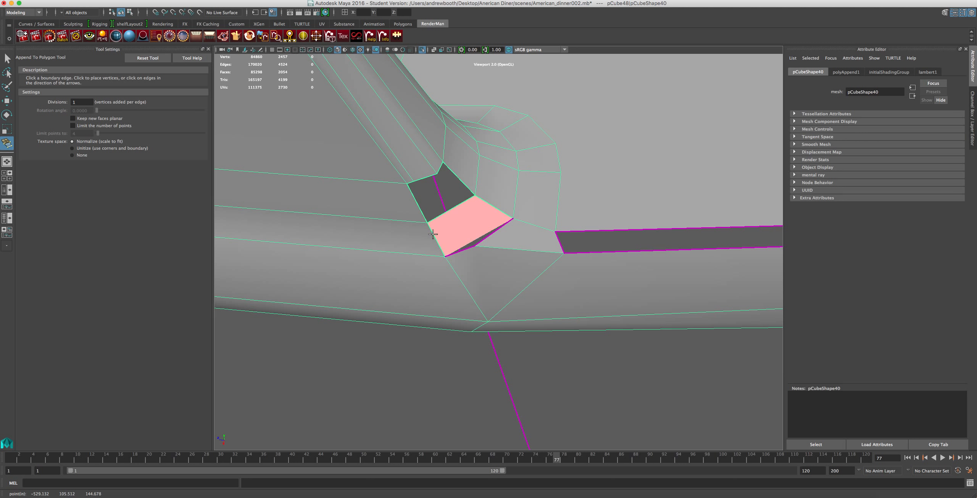
left_click(469, 248)
key("Return")
key("w")
Append a polygon over the remaining hole at the foot of the upright to close the corner gap.
scroll(461, 263, "up", 2)
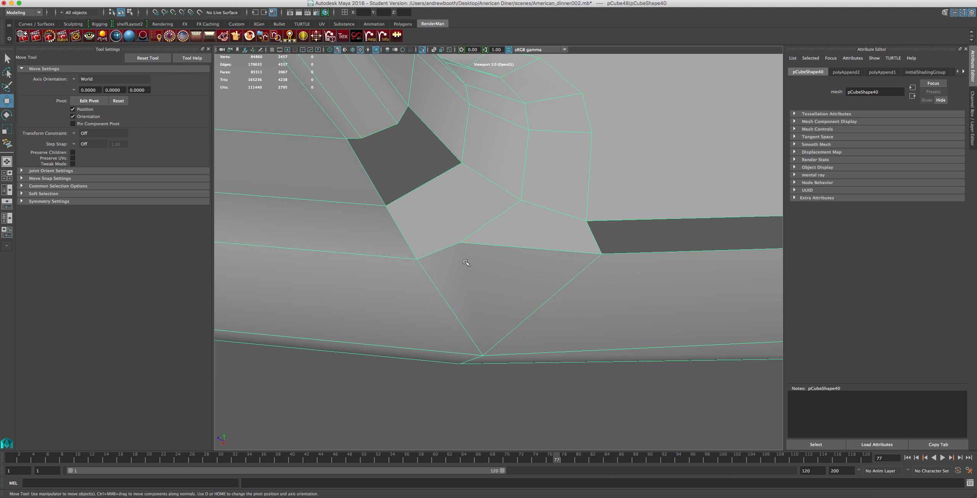
key("g")
left_click(457, 155)
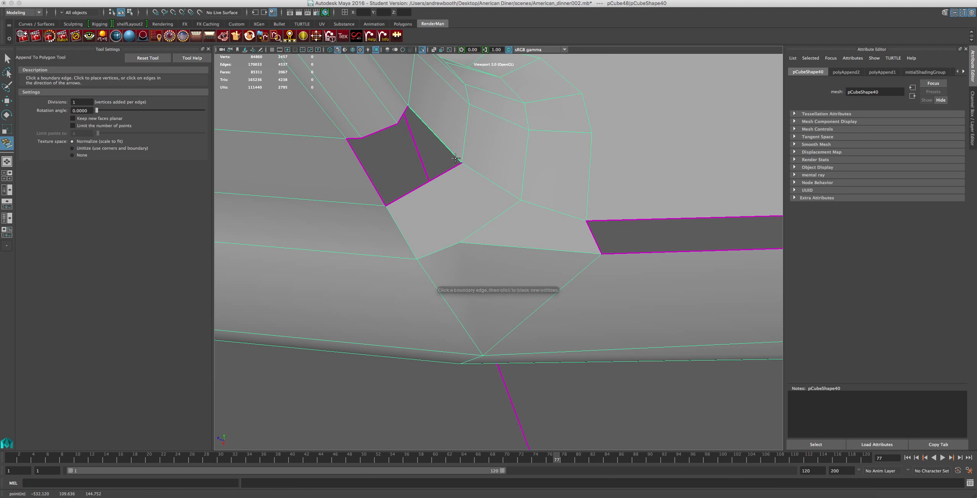
left_click(444, 174)
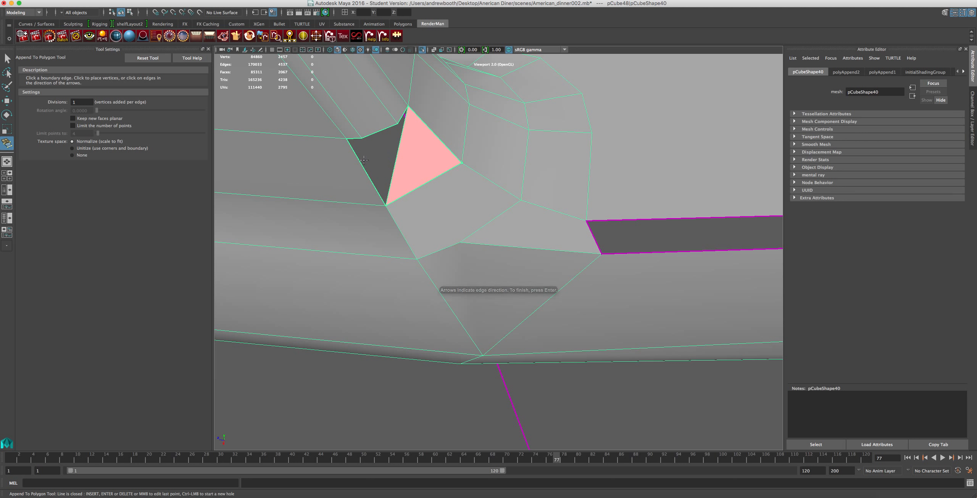
key("Return")
left_click(401, 118)
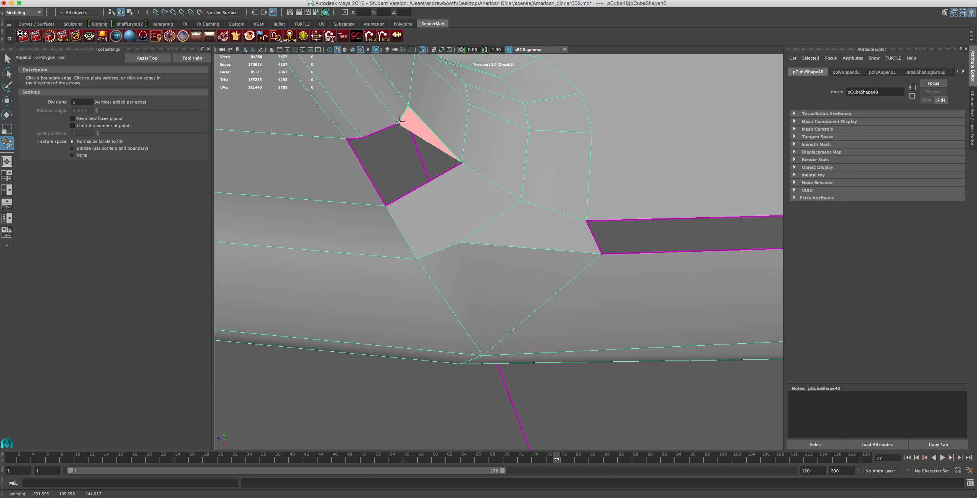
left_click(385, 127)
left_click(353, 137)
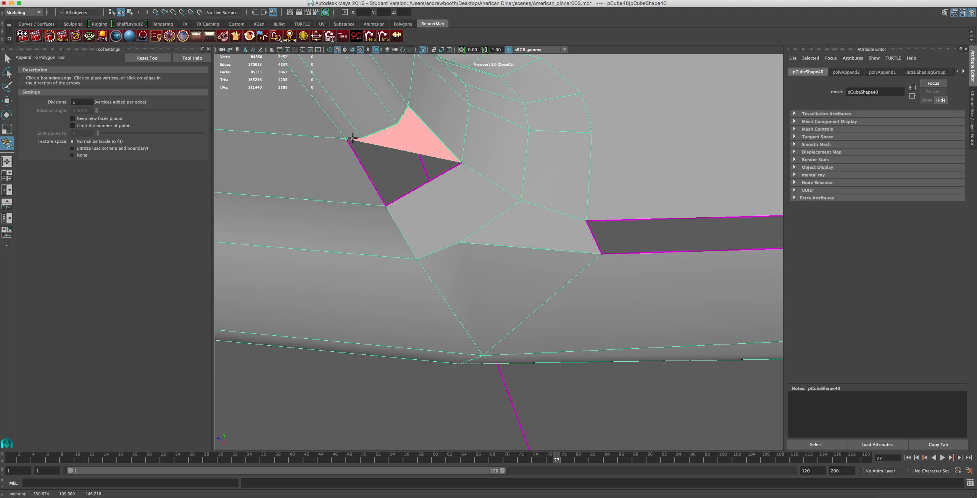
left_click(353, 154)
key("Return")
key("w")
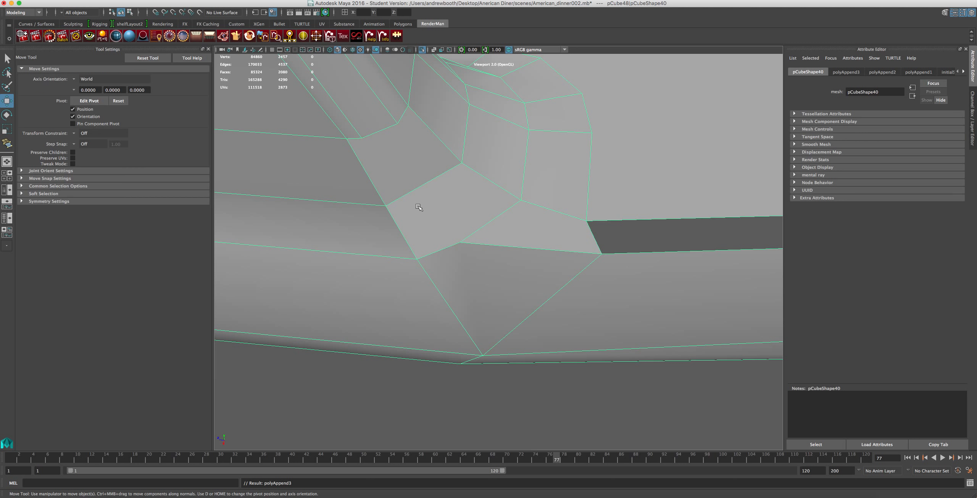
Split the new corner faces with an edge line from the foot of the upright through their shared edge to the rim vertex.
scroll(446, 238, "down", 5)
scroll(446, 241, "up", 5)
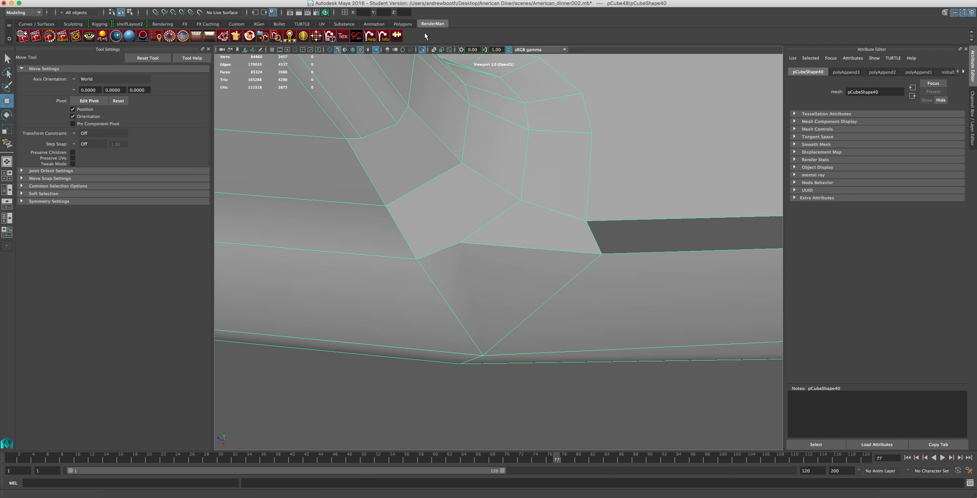
left_click(403, 24)
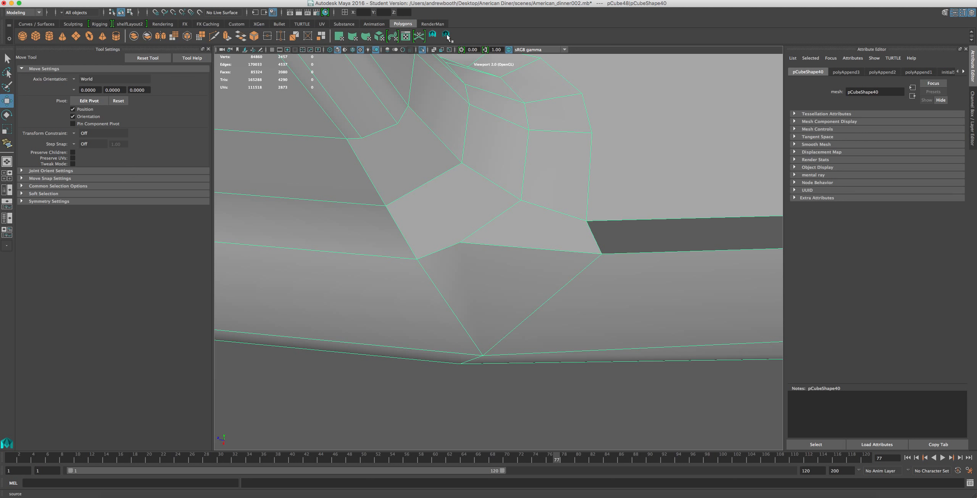
left_click(433, 35)
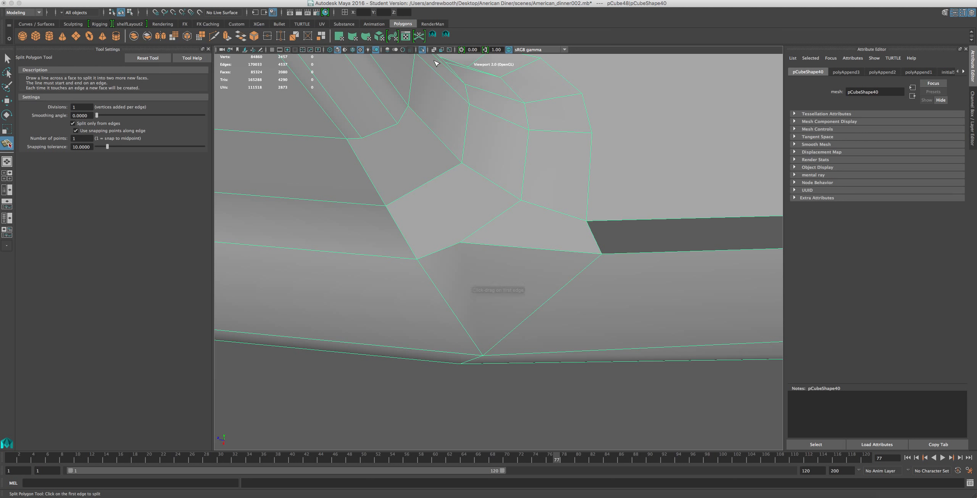
left_click(362, 137)
left_click(405, 195)
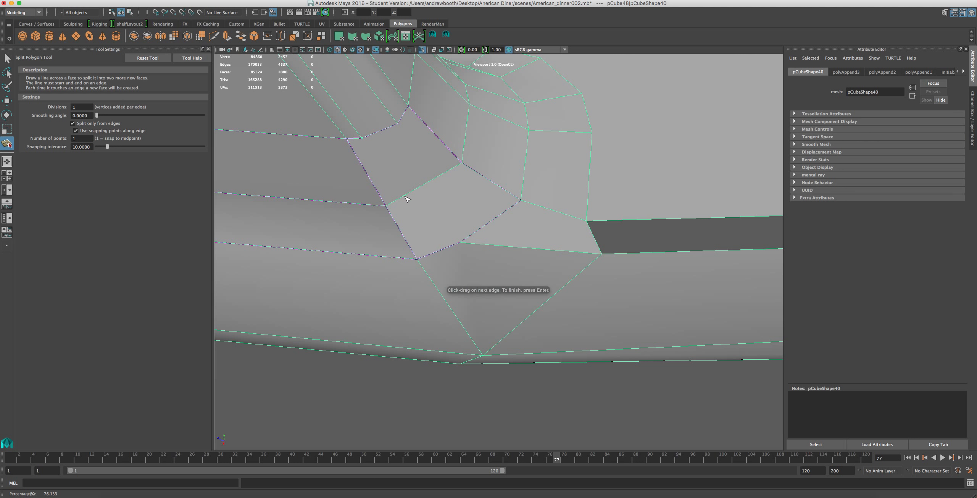
left_click(461, 241)
key("Return")
scroll(458, 255, "down", 4)
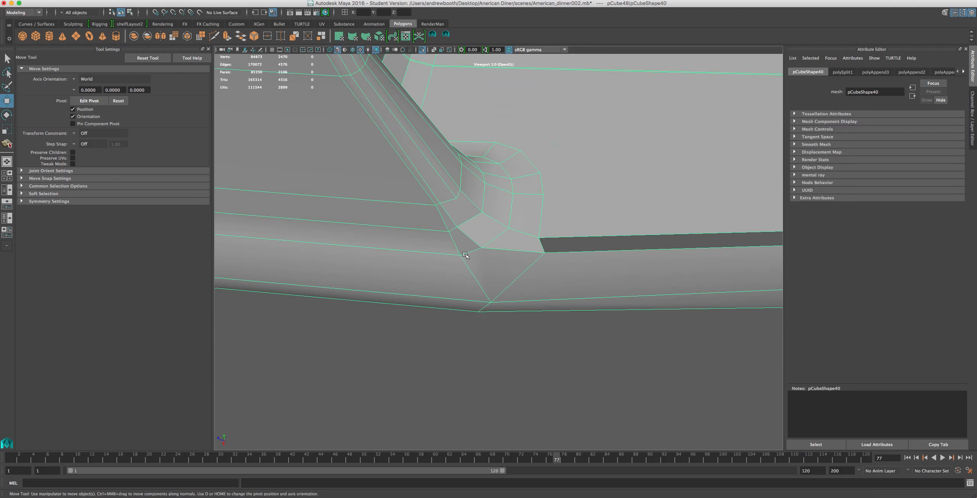
Append a polygon along the long narrow slot between the base's top surface and its side, closing it end to end.
left_click_drag(485, 250, 442, 219, "alt")
left_click_drag(418, 143, 490, 204, "alt")
middle_click_drag(490, 203, 328, 195, "alt")
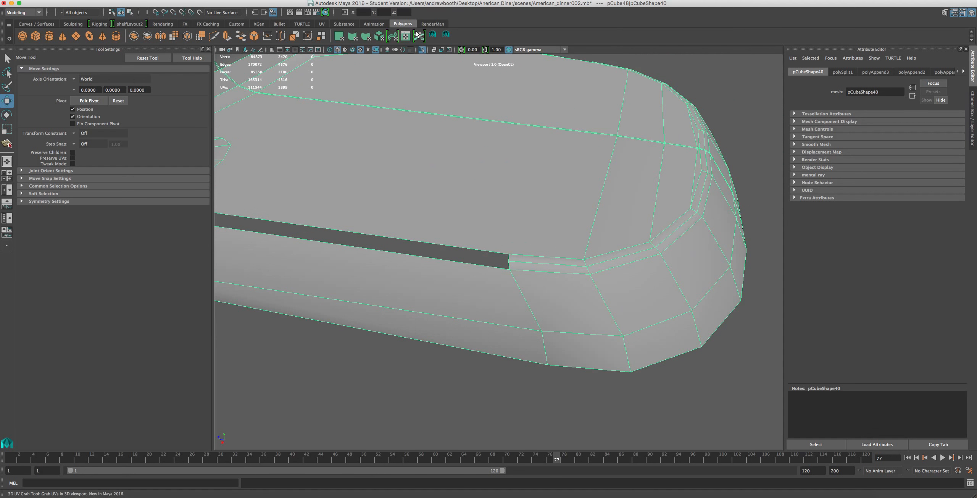
left_click(336, 1)
mouse_move(267, 1)
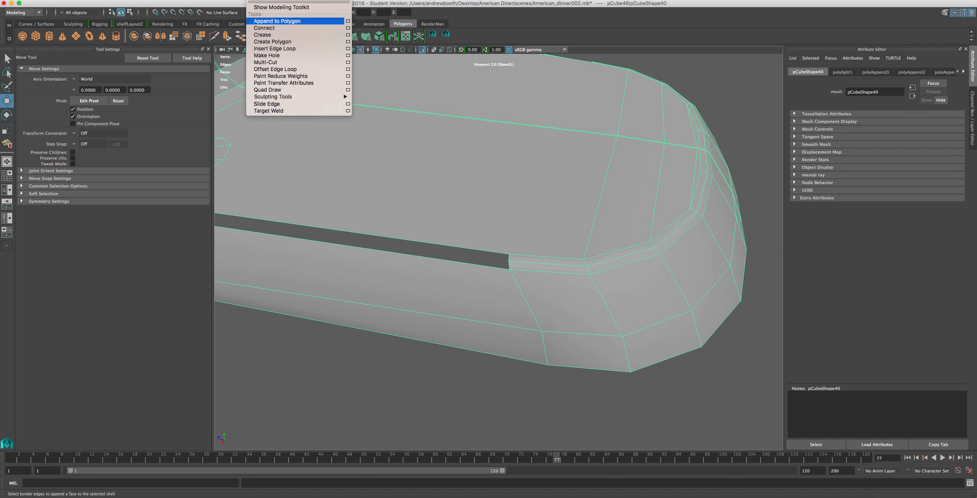
left_click(277, 21)
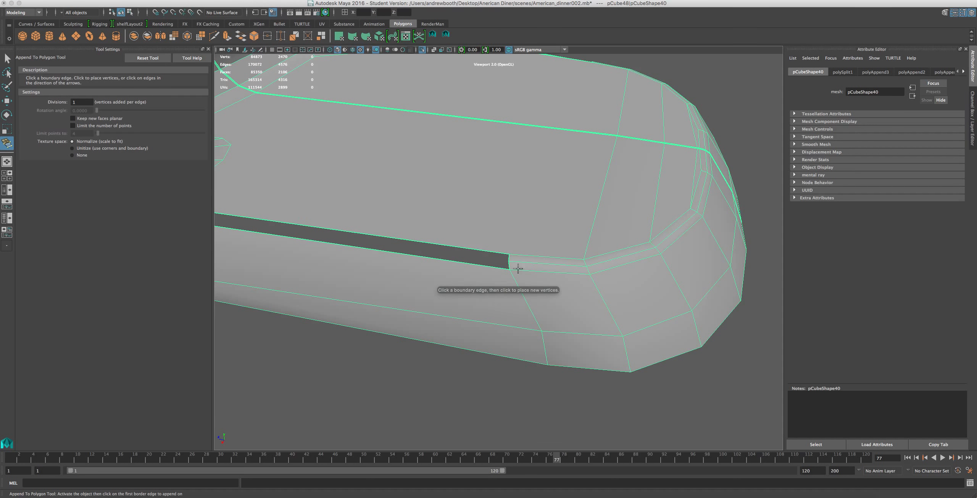
left_click(508, 265)
left_click(498, 267)
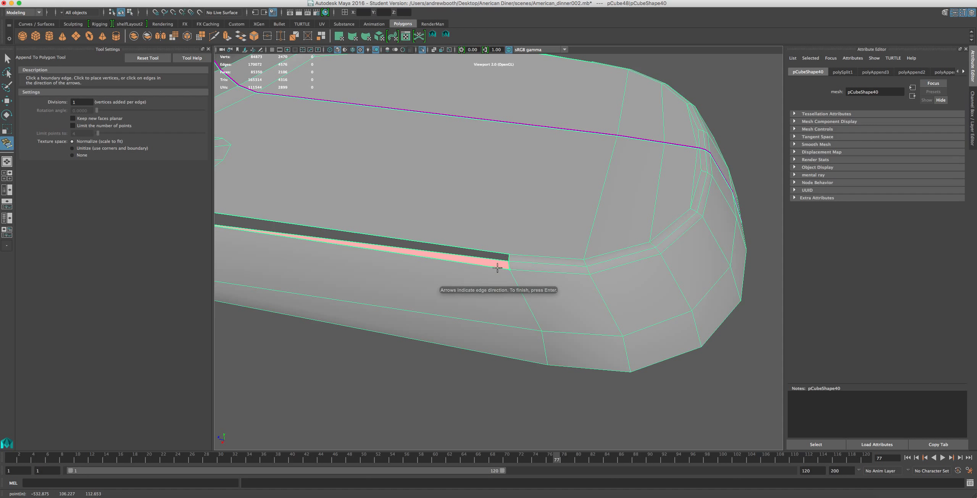
middle_click_drag(376, 271, 584, 293, "alt")
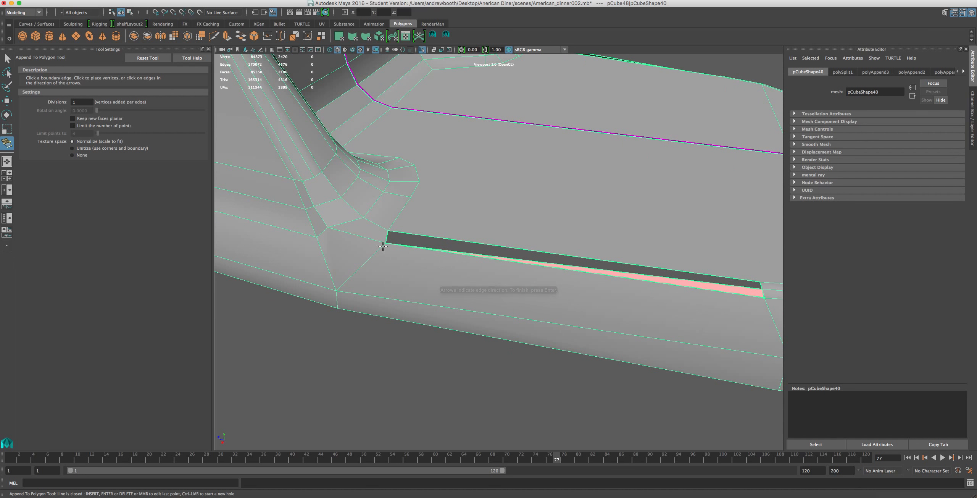
key("super+z")
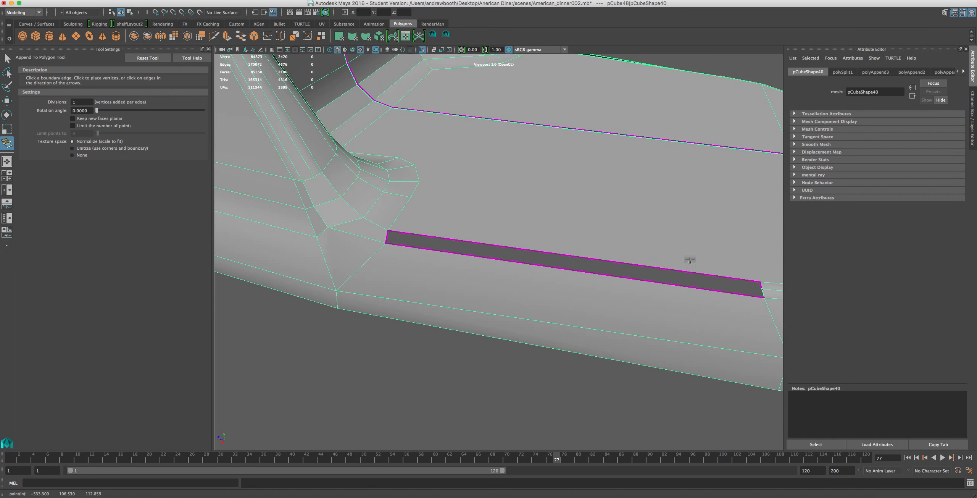
left_click(760, 285)
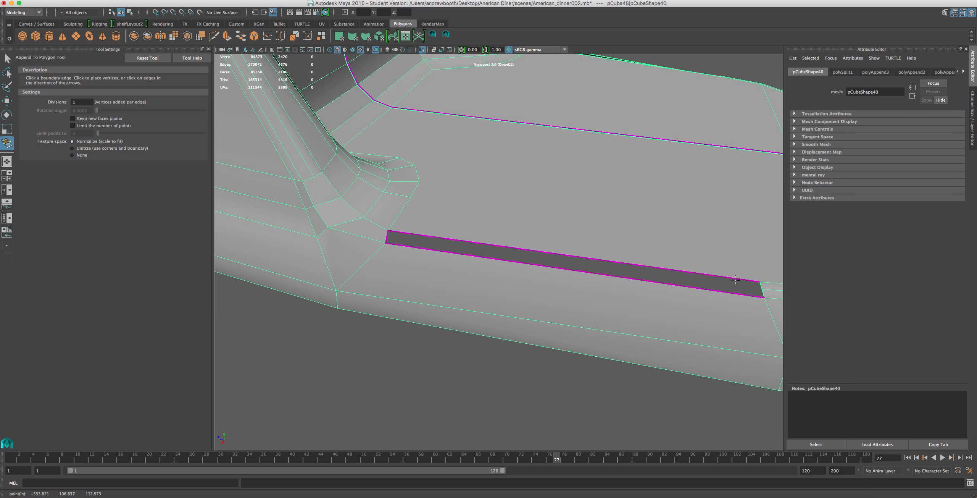
left_click(735, 279)
left_click(706, 290)
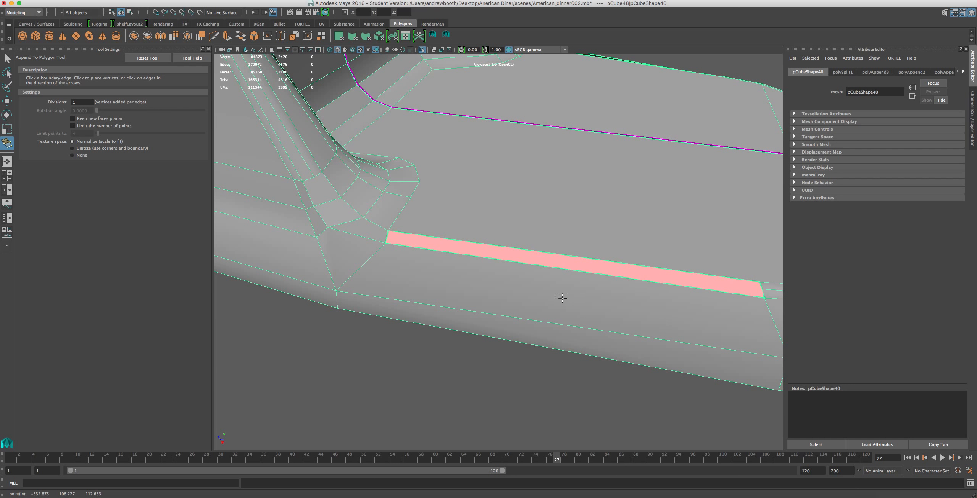
key("Return")
key("w")
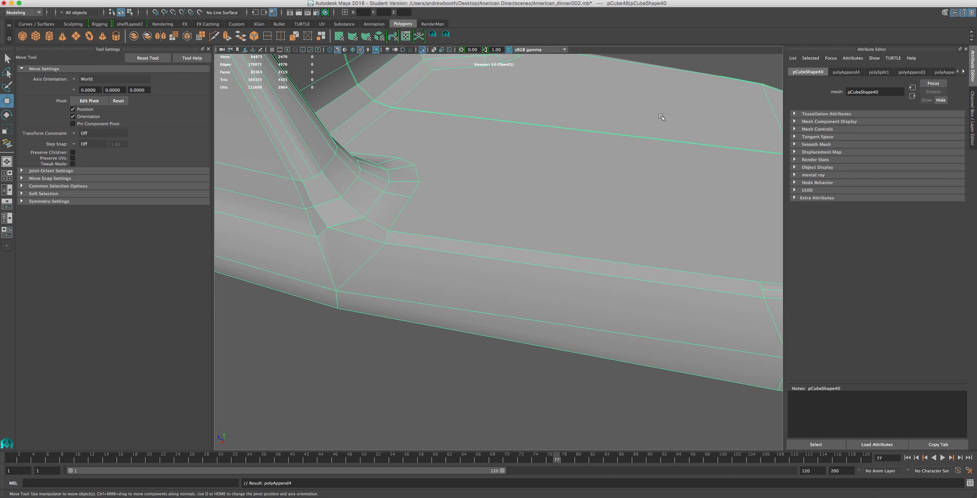
Split the new long strip lengthwise along its middle and continue the cut through the corner faces to the foot of the upright.
left_click(446, 36)
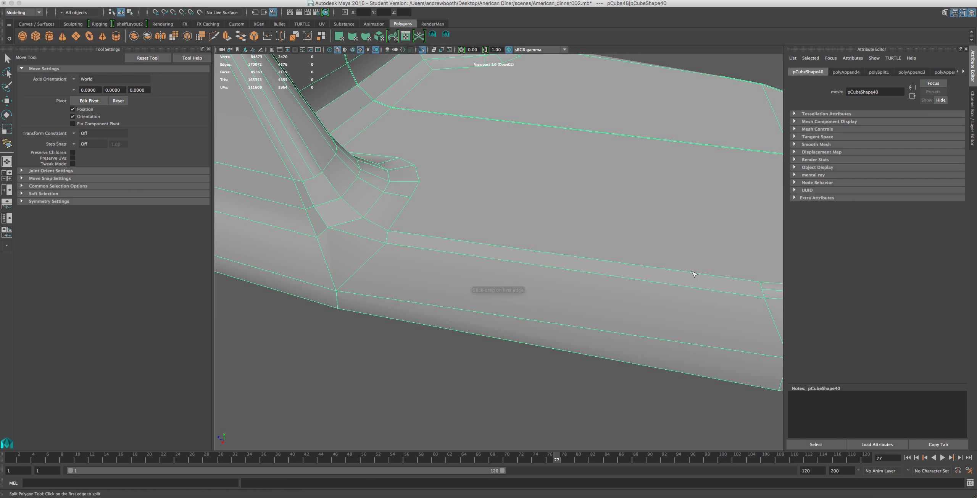
left_click(763, 290)
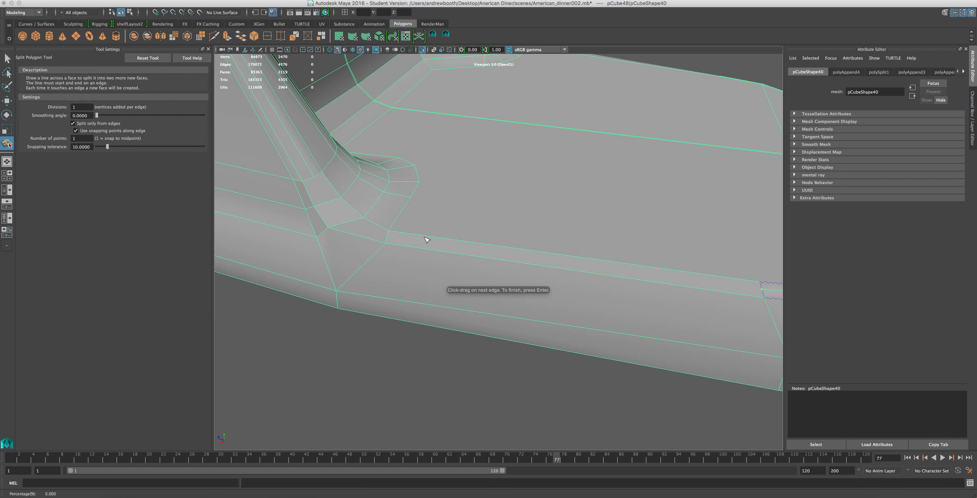
left_click(387, 238)
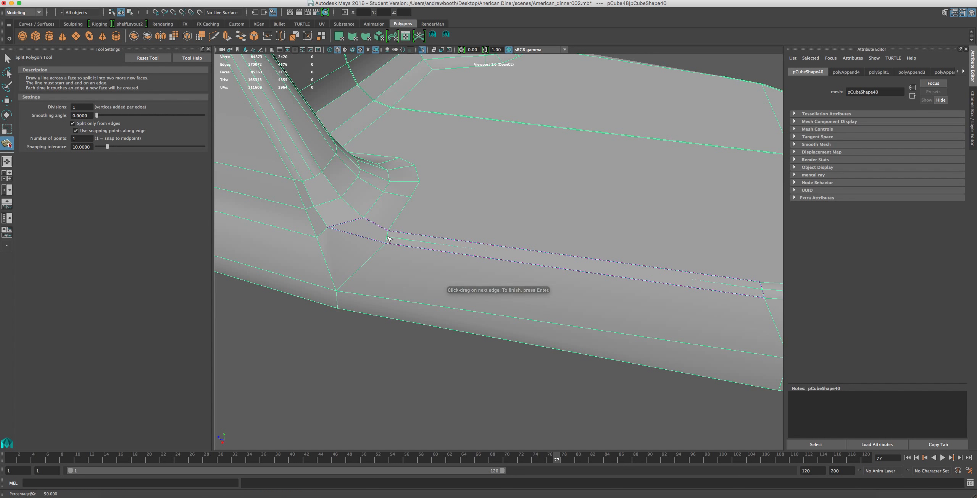
scroll(365, 227, "up", 2)
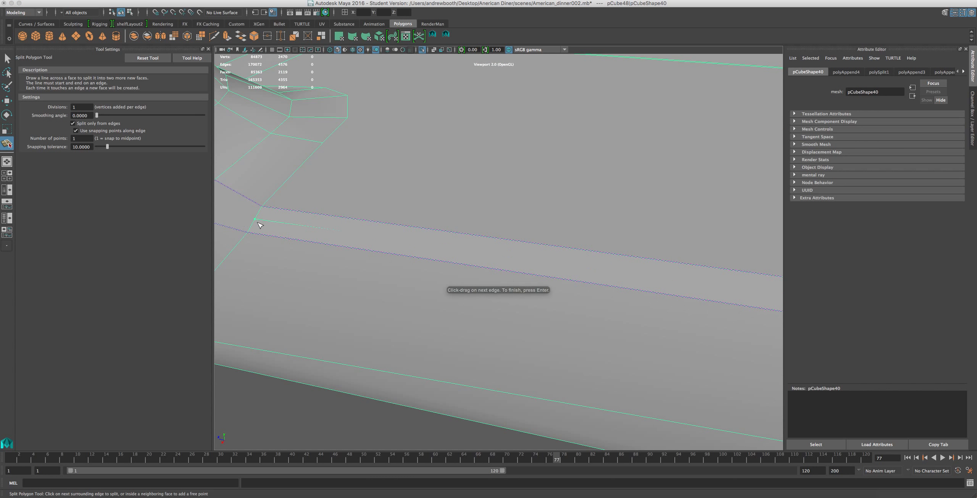
middle_click_drag(322, 220, 414, 253, "alt")
left_click_drag(437, 263, 417, 270)
mouse_move(388, 223)
left_mouse_down()
mouse_move(373, 228)
mouse_move(380, 223)
left_mouse_up()
left_click(345, 176)
key("Return")
key("w")
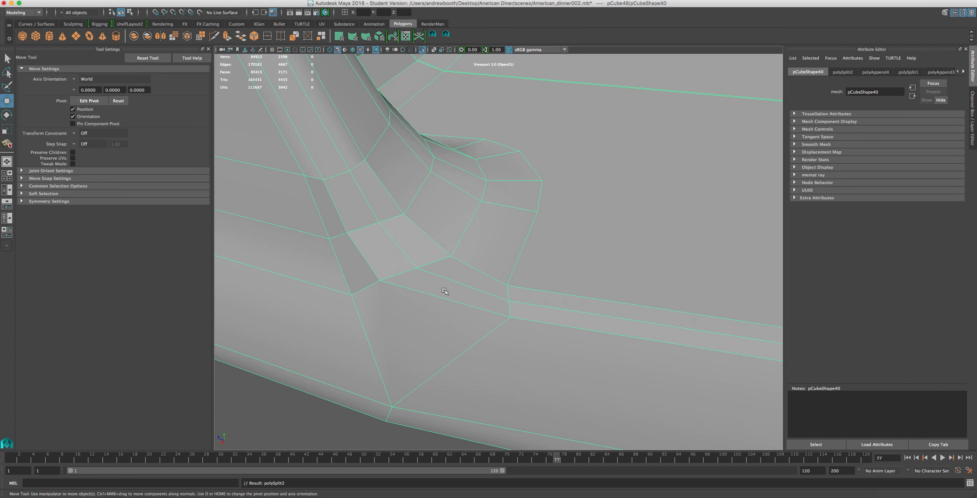
Select the rim vertex at the corner of the newly filled faces and lower it towards the base's side.
left_click_drag(444, 290, 410, 292, "alt")
middle_click_drag(410, 293, 549, 266, "alt")
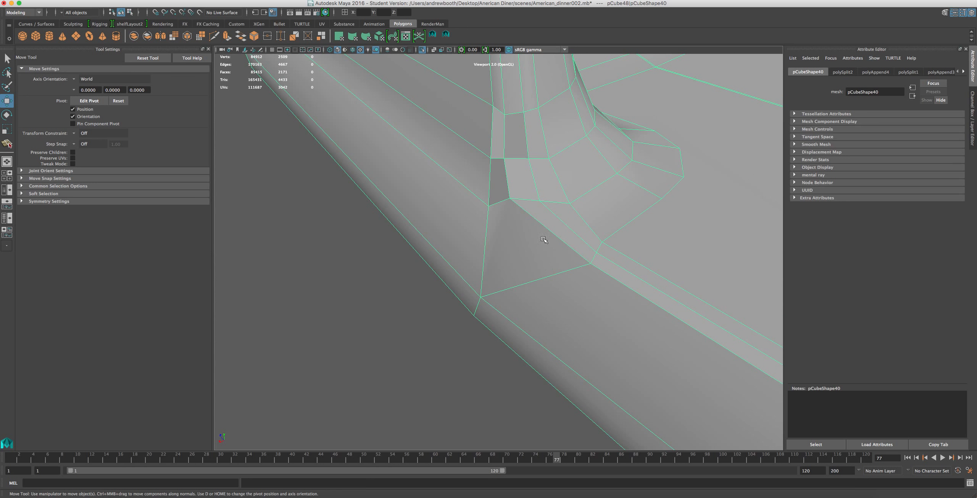
right_click_drag(544, 239, 503, 235)
left_click(511, 199)
left_click(512, 198)
left_click_drag(510, 187, 507, 221)
Select the neighbouring vertex on the new corner split line and raise it slightly to smooth the transition.
left_click(541, 201)
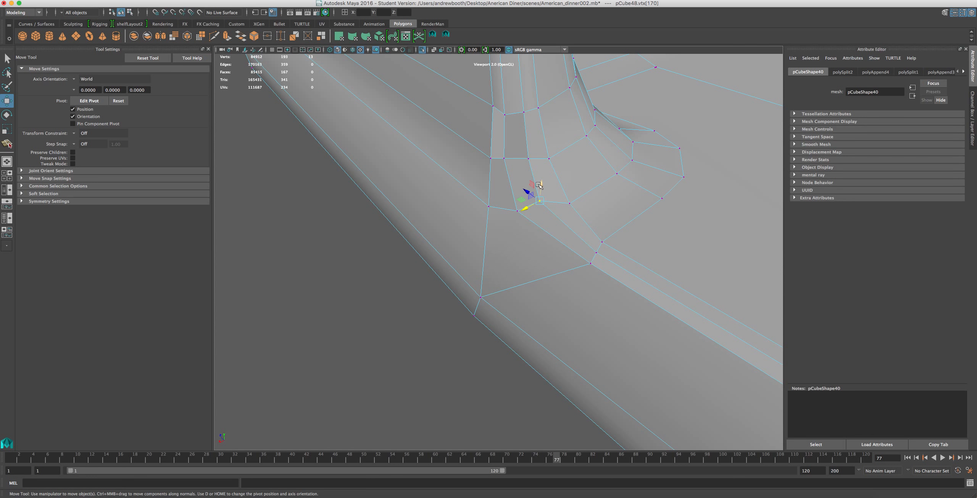
mouse_move(540, 186)
left_mouse_down("alt")
mouse_move(539, 174)
mouse_move(551, 171)
left_mouse_up("alt")
left_click_drag(542, 129, 511, 182, "alt")
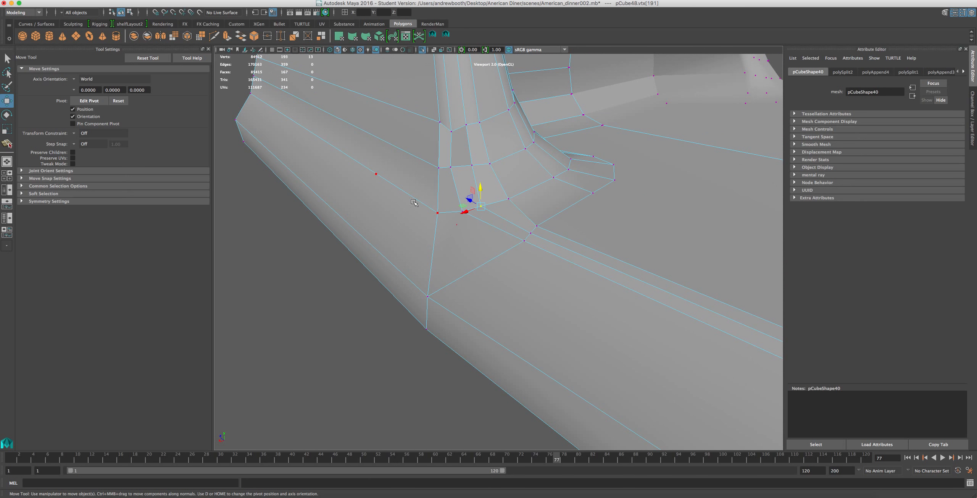
Try to delete the lengthwise edge along the base's lower side beneath the upright, and undo the deletion.
left_click_drag(332, 144, 403, 204)
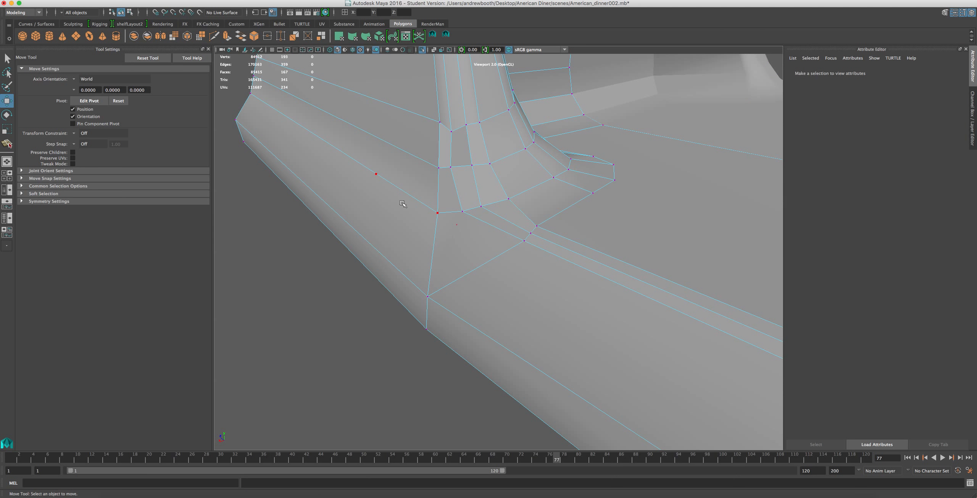
right_click_drag(400, 195, 394, 174)
left_click(396, 182)
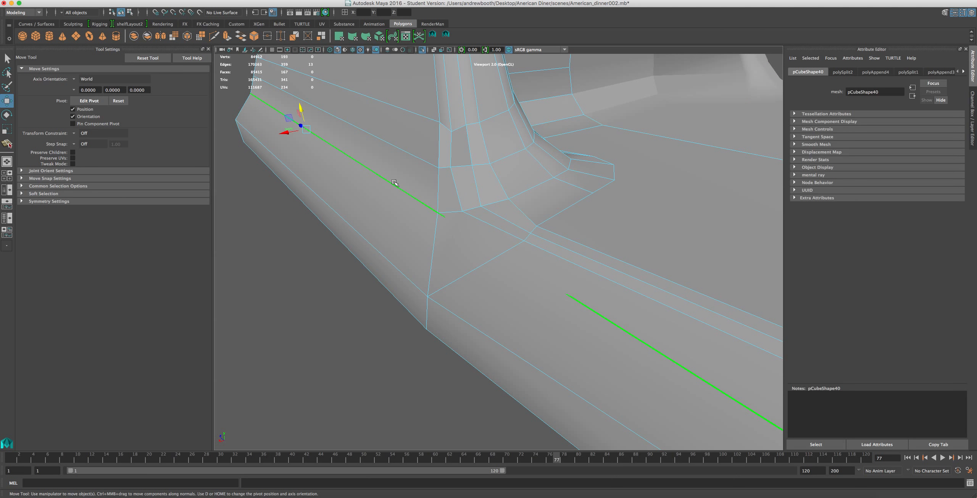
scroll(431, 214, "down", 3)
left_click_drag(492, 244, 524, 213, "alt")
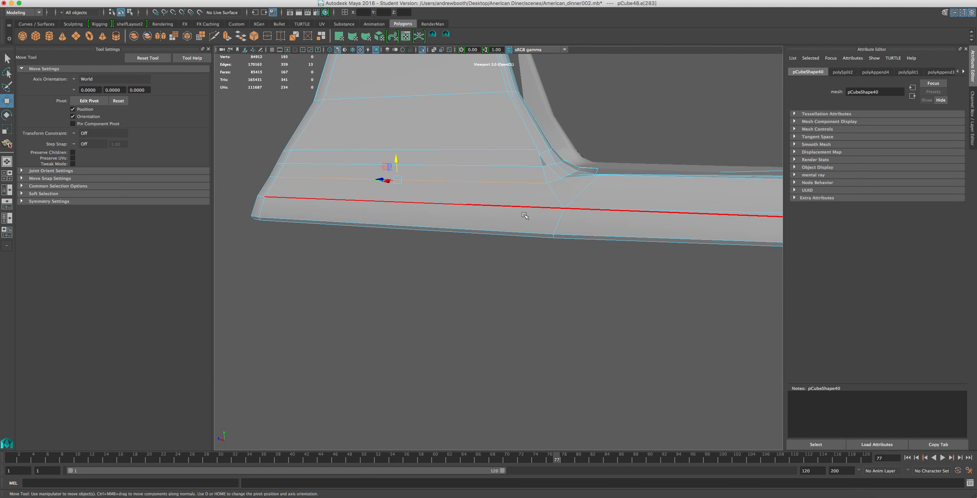
left_click(524, 213)
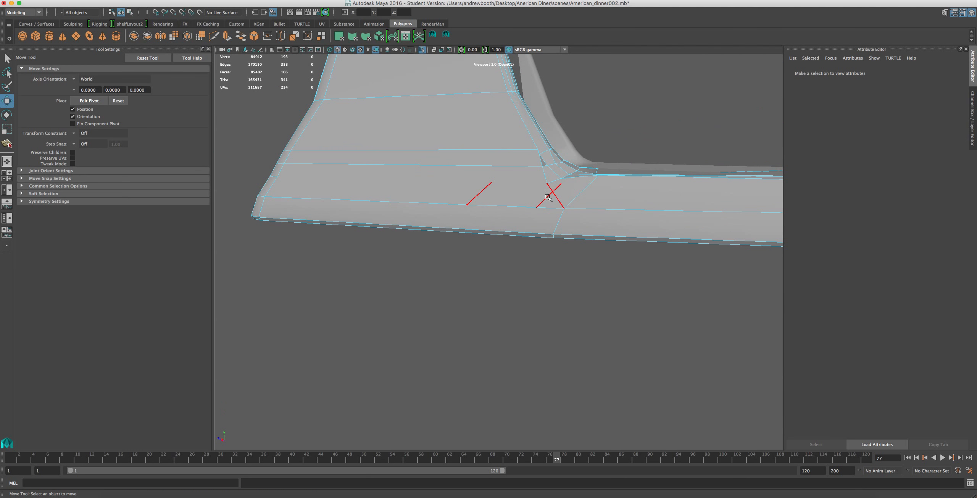
left_click(537, 206)
Examine the edge flow around the upright by selecting its horizontal edge loop and the narrow vertical edges along its front corner.
left_click_drag(536, 206, 609, 250, "alt")
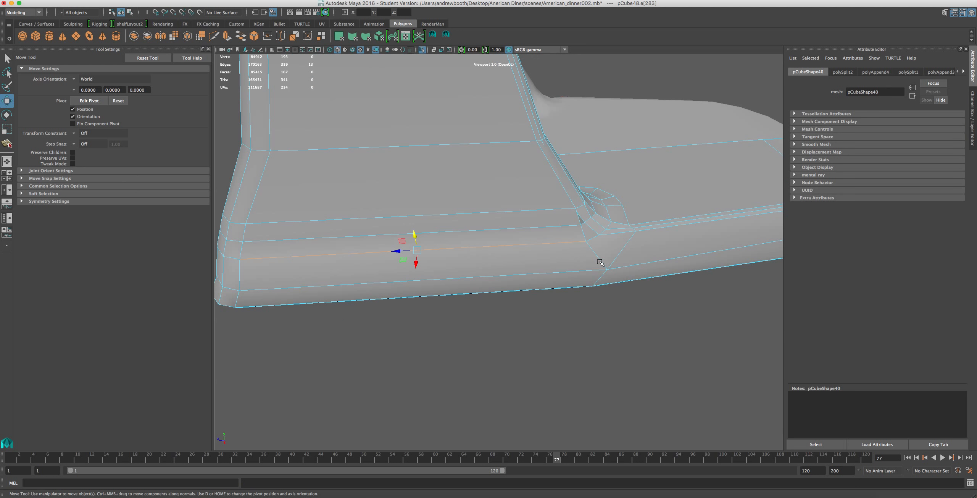
right_click_drag(421, 209, 410, 181)
double_click(454, 245)
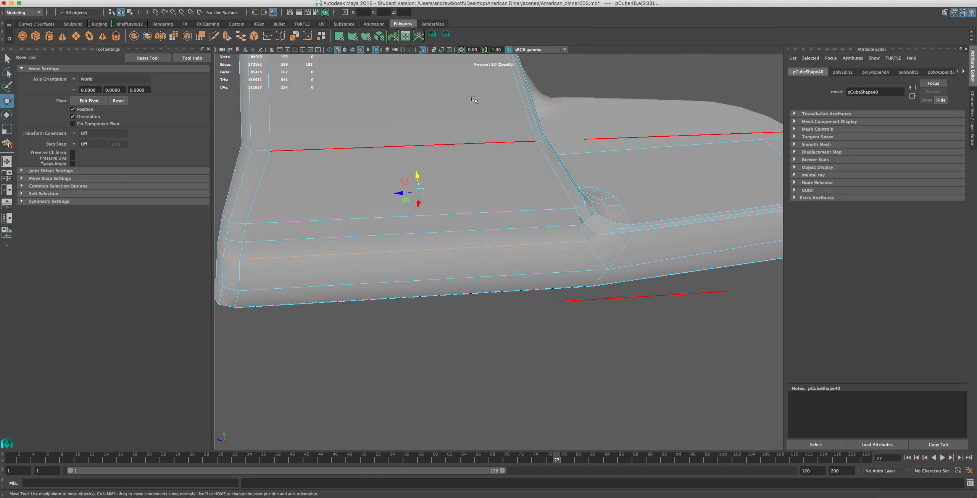
left_click_drag(480, 92, 338, 56, "alt")
mouse_move(477, 150)
left_mouse_down("alt")
mouse_move(480, 162)
mouse_move(467, 157)
left_mouse_up("alt")
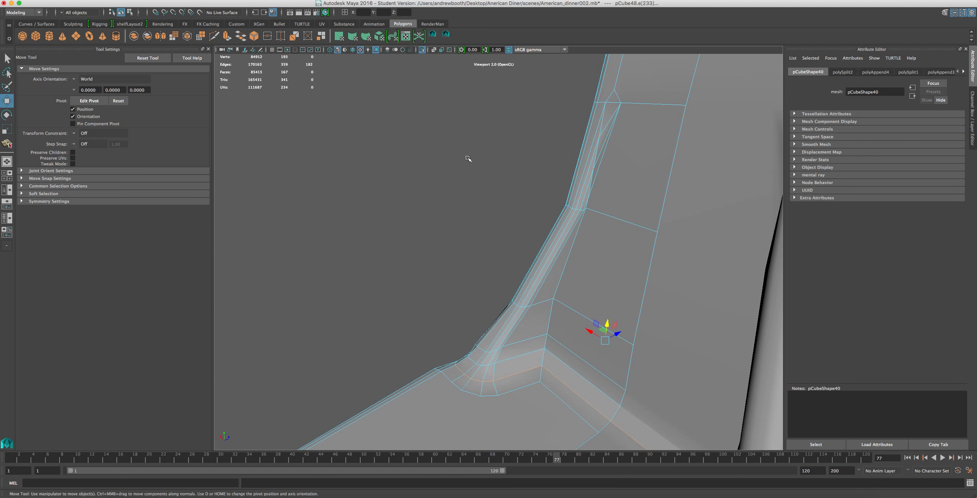
left_click_drag(603, 142, 575, 133)
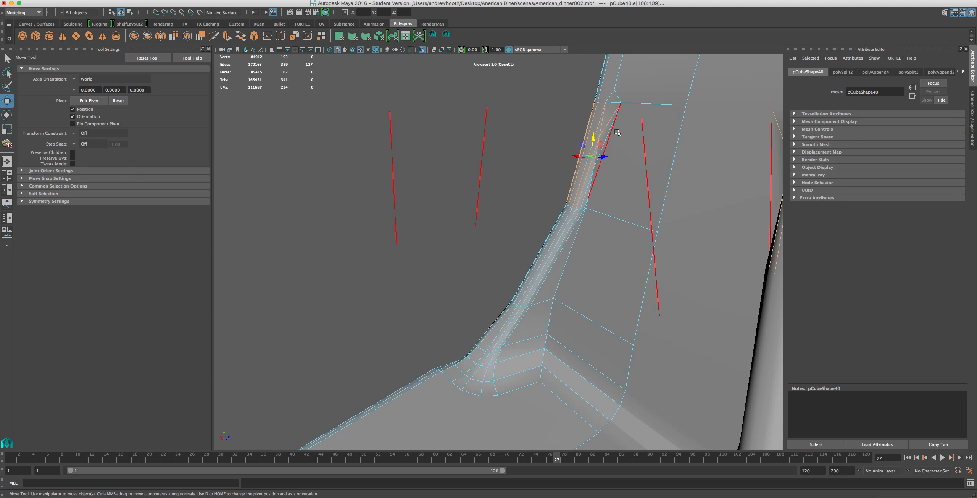
left_click_drag(614, 153, 458, 188, "alt")
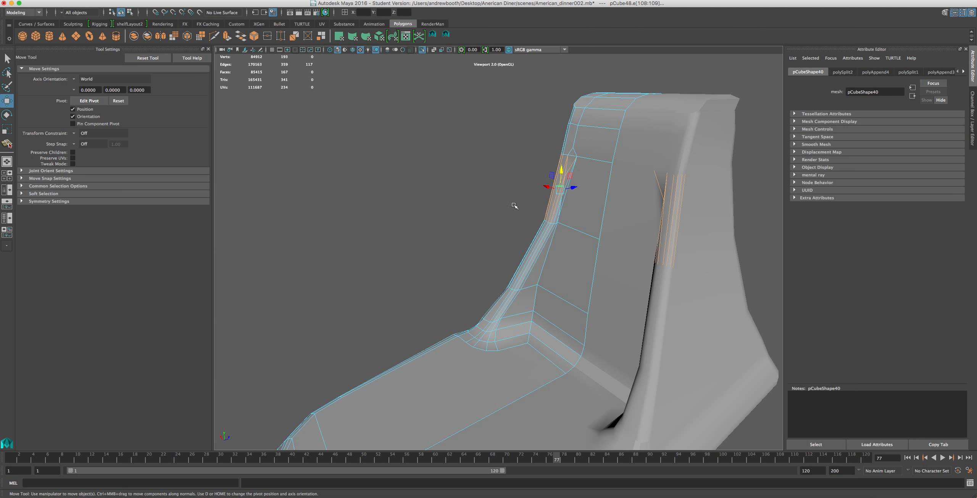
Turn off isolation to bring back the whole scene, and select the mixer's bowl in object mode to compare it with the base.
left_click(422, 51)
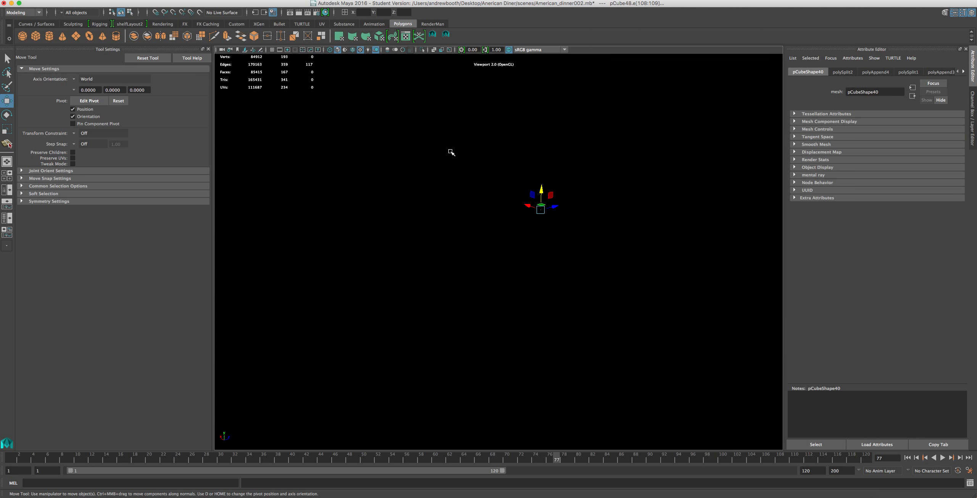
scroll(450, 152, "up", 3)
left_click_drag(466, 173, 616, 174, "alt")
left_click_drag(518, 212, 495, 139, "alt")
left_click(552, 116)
left_click_drag(547, 112, 612, 207, "alt")
scroll(613, 207, "up", 3)
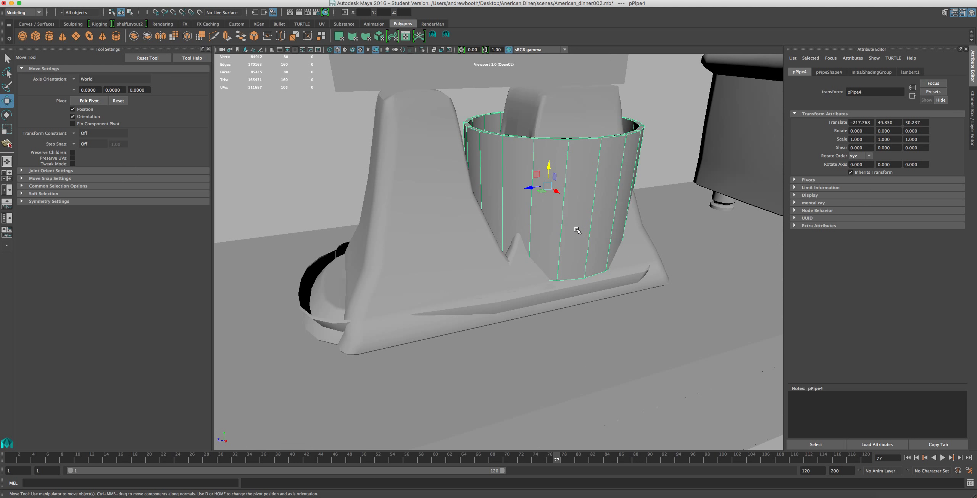
scroll(577, 230, "down", 3)
scroll(607, 191, "down", 5)
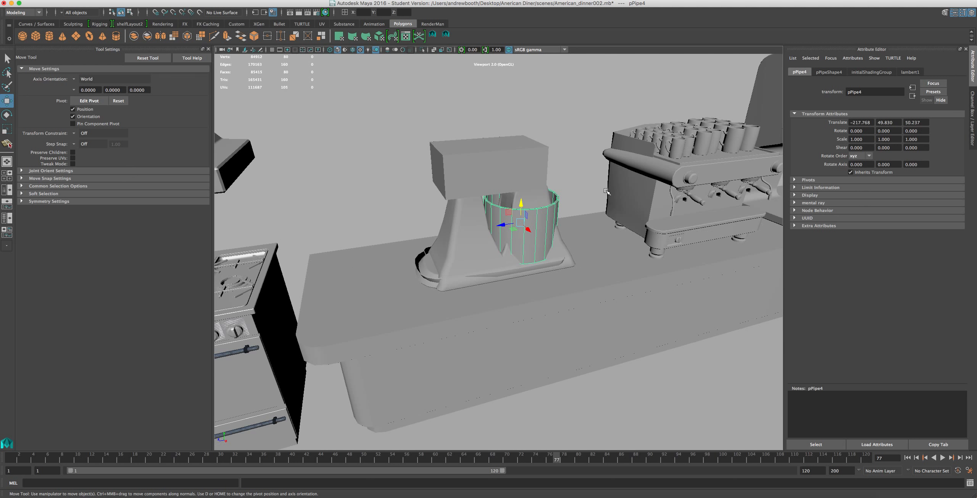
scroll(607, 191, "up", 5)
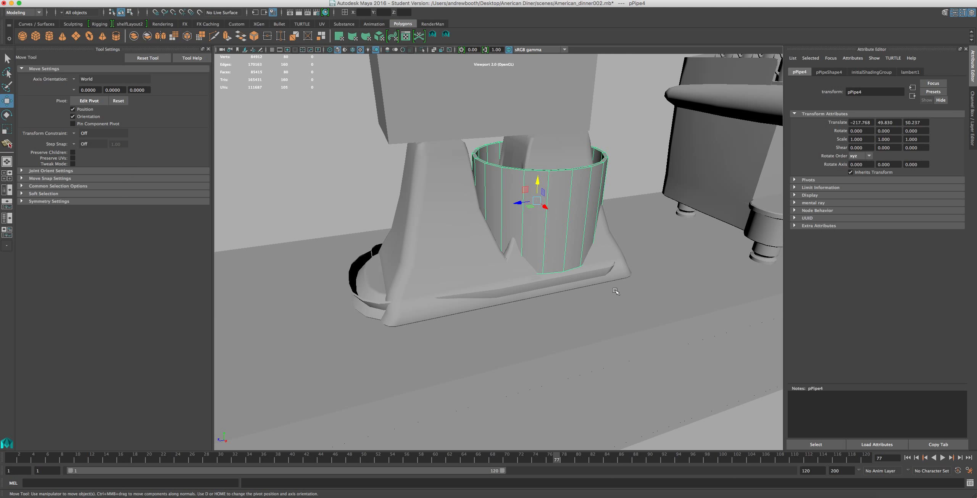
Delete the mirrored duplicate of the base that sticks out past the front of the bowl.
left_click(610, 249)
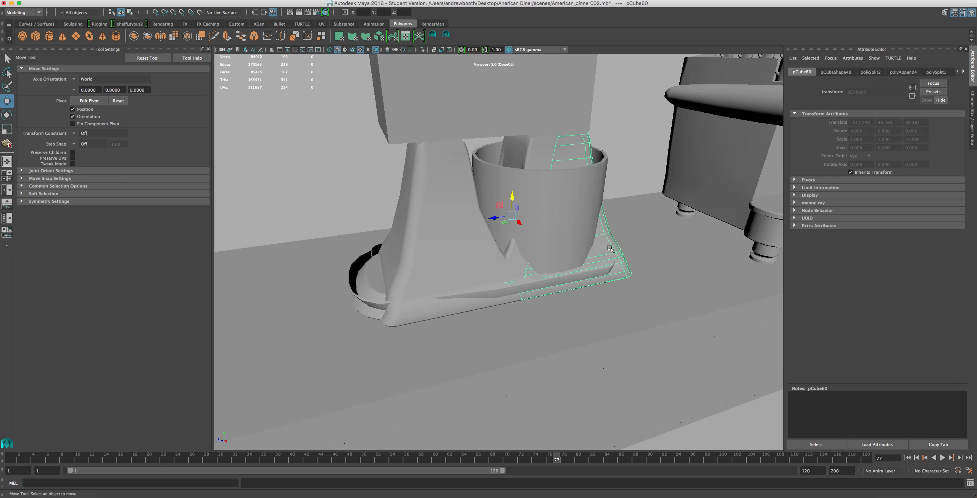
left_click(619, 206)
left_click(554, 146)
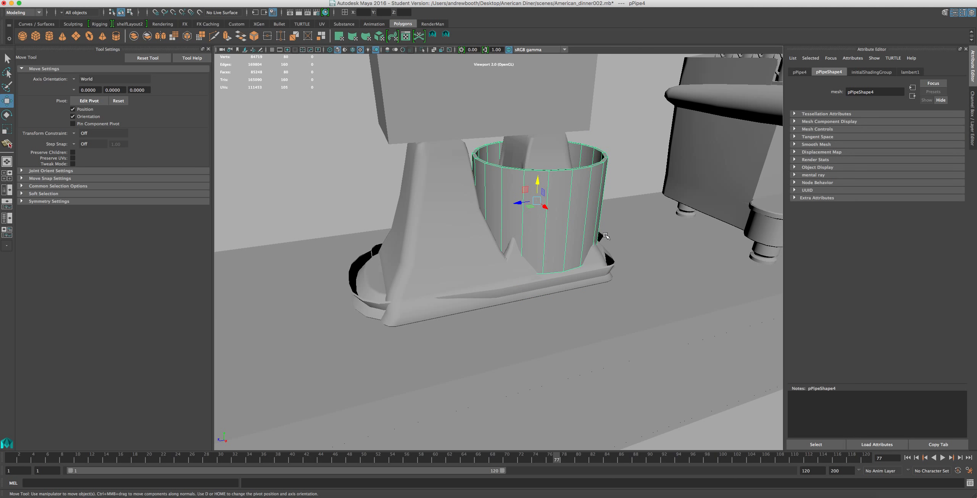
Select the stray duplicate half running behind the bowl, from the upright down to the base, and delete it.
left_click(601, 252)
left_click_drag(618, 273, 492, 280, "alt")
left_click(627, 215)
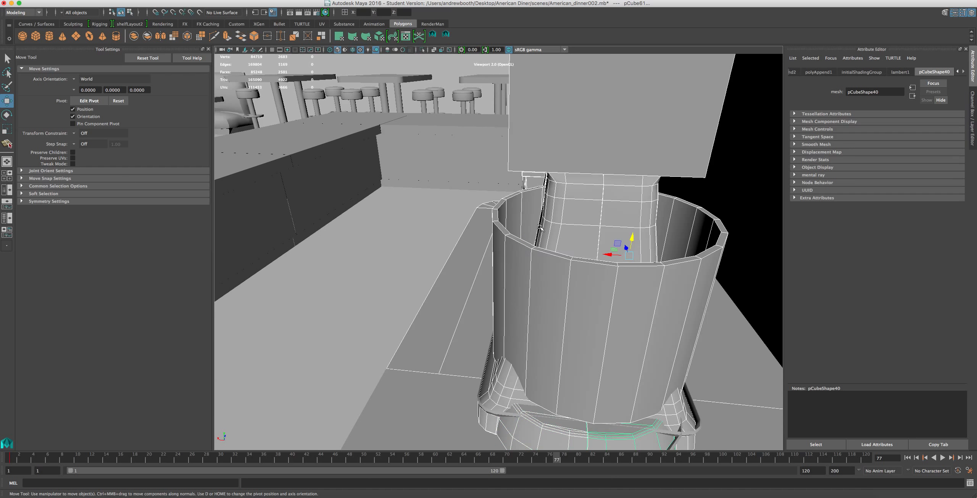
left_click(613, 239)
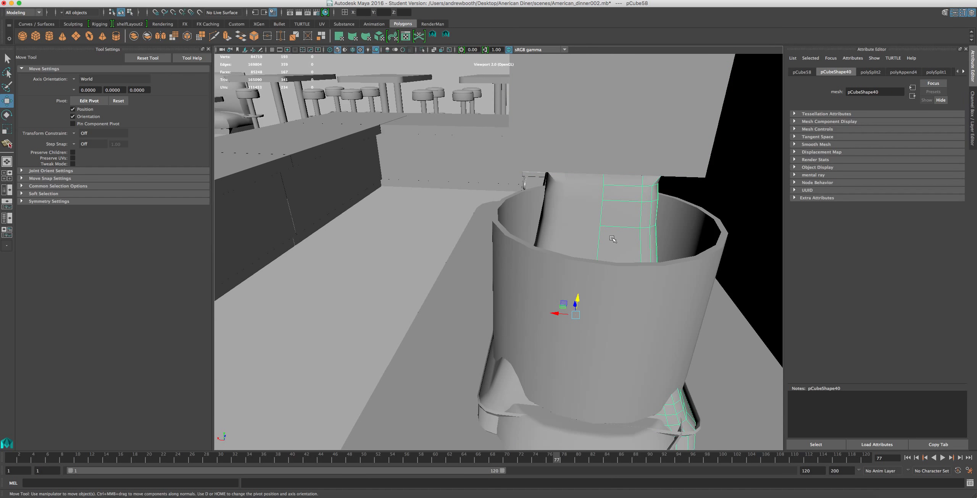
left_click_drag(468, 250, 593, 191, "alt")
key("Delete")
Select the two misplaced base copies showing through the bowl and along the base's side, and delete them.
left_click(595, 177)
left_click(649, 165)
left_click(693, 318)
left_click(664, 186)
left_click_drag(669, 135, 584, 194)
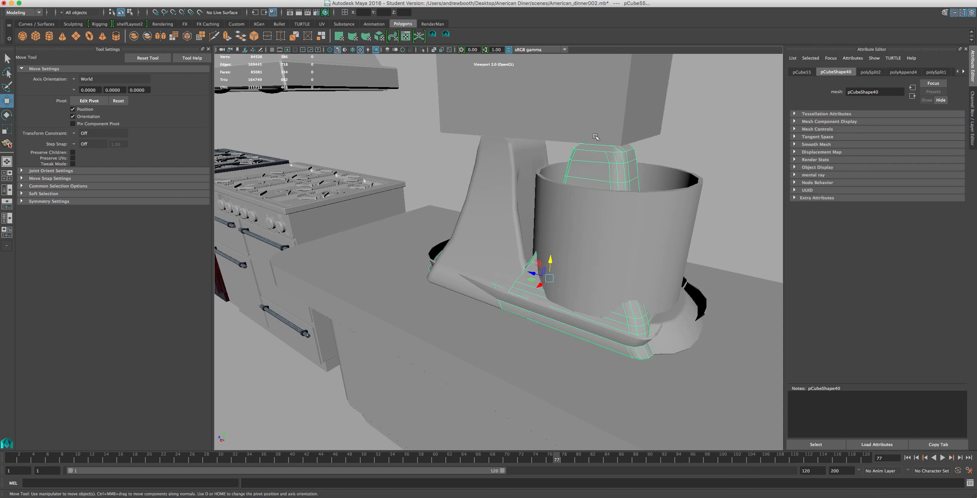
scroll(610, 260, "down", 2)
key("Delete")
Check the mixer from underneath and delete another duplicate overlapping the base.
scroll(552, 288, "up", 1)
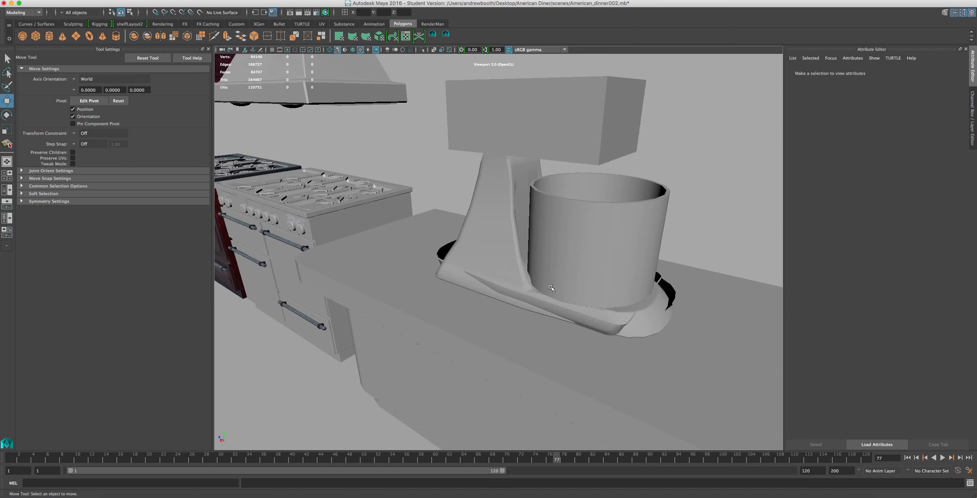
scroll(631, 294, "up", 3)
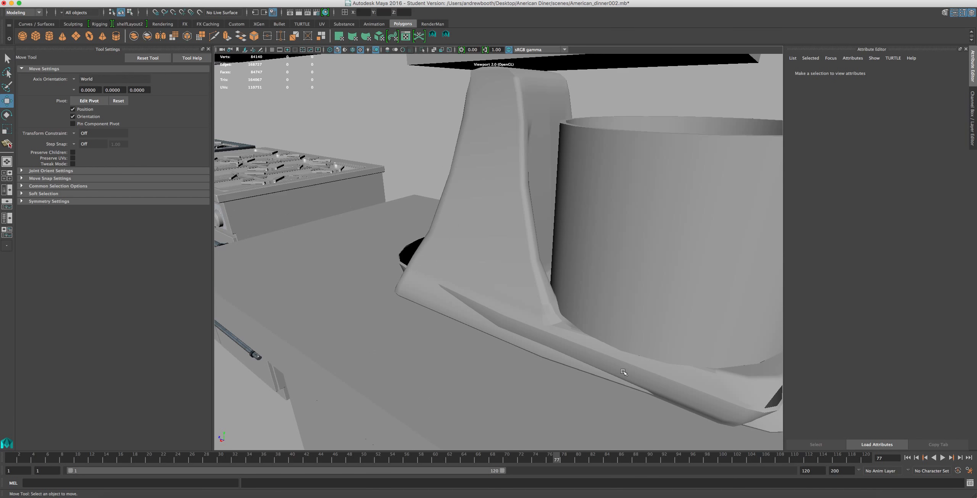
left_click_drag(639, 373, 535, 243, "alt")
left_click(611, 256)
key("Delete")
left_click(638, 284)
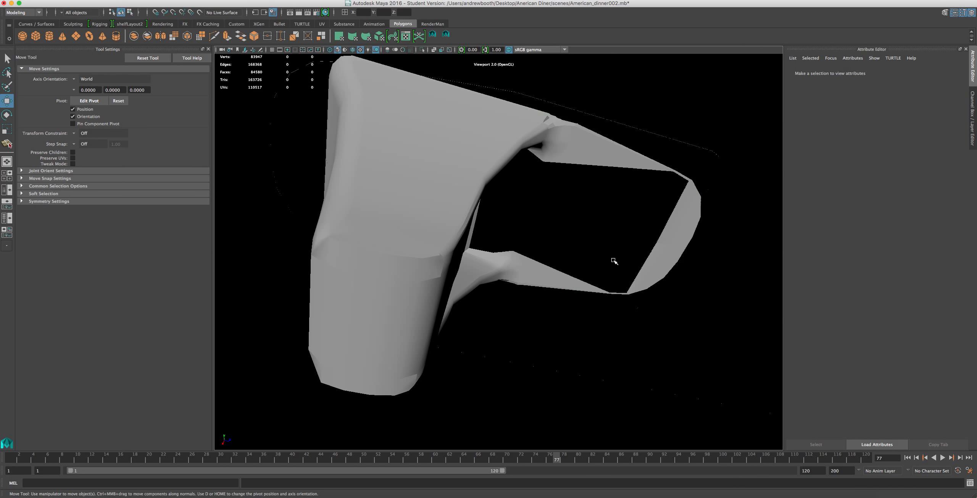
key("Delete")
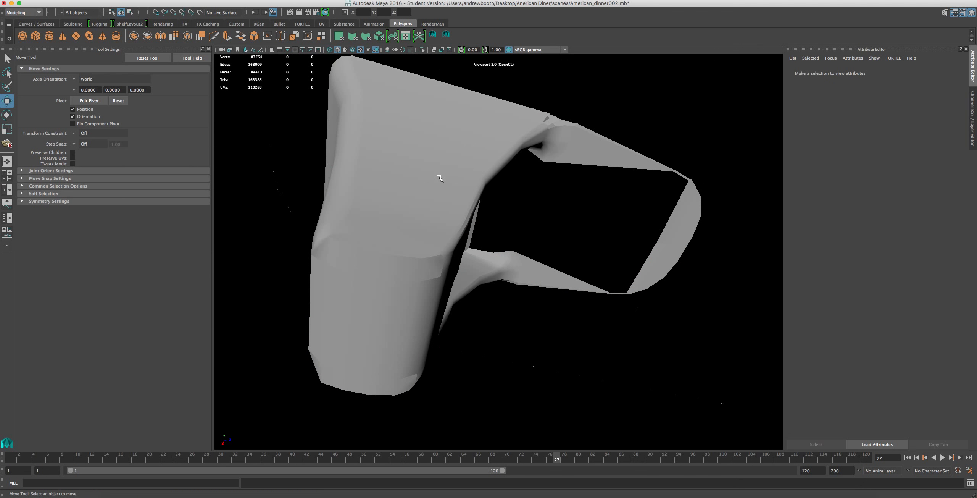
Gather the remaining duplicate pieces around the underside of the base into one selection, undoing the accidental keyframe.
left_click(439, 288)
left_click_drag(423, 303, 367, 327)
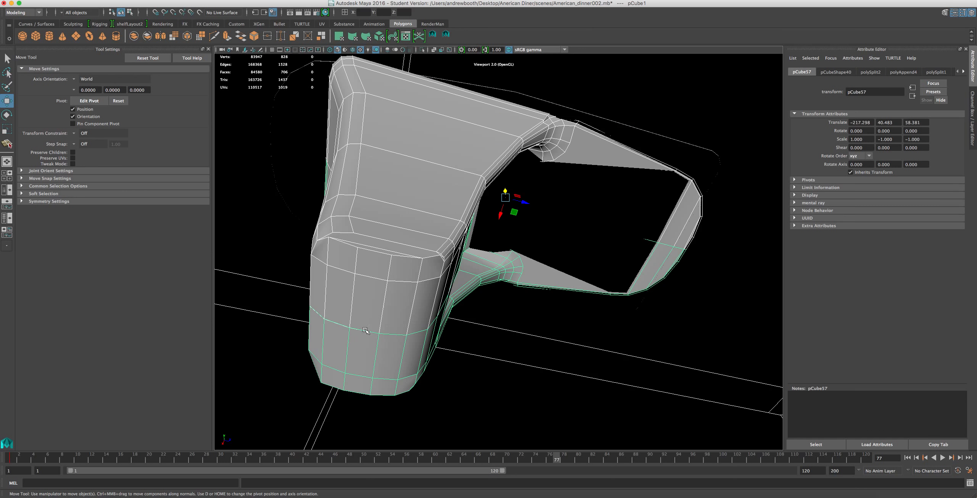
key("s")
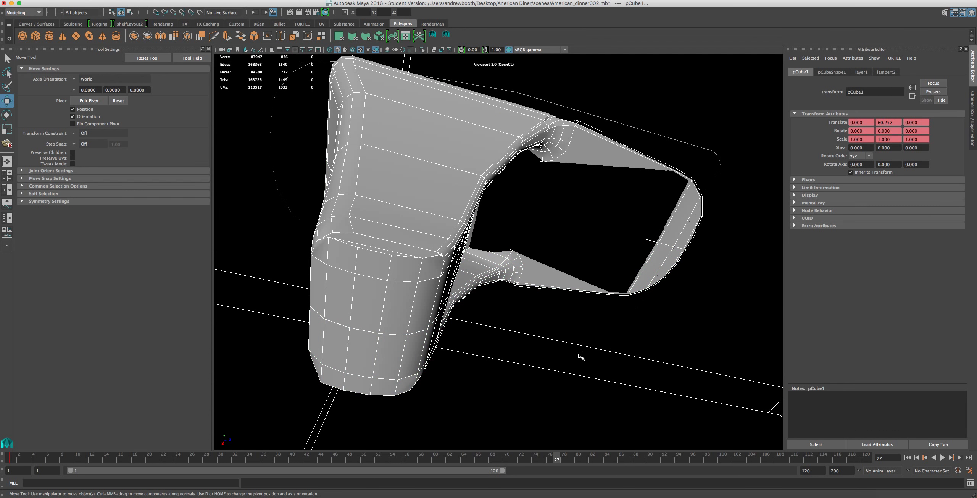
key("super+z")
left_click(577, 337, "shift")
left_click_drag(578, 338, 490, 417, "shift")
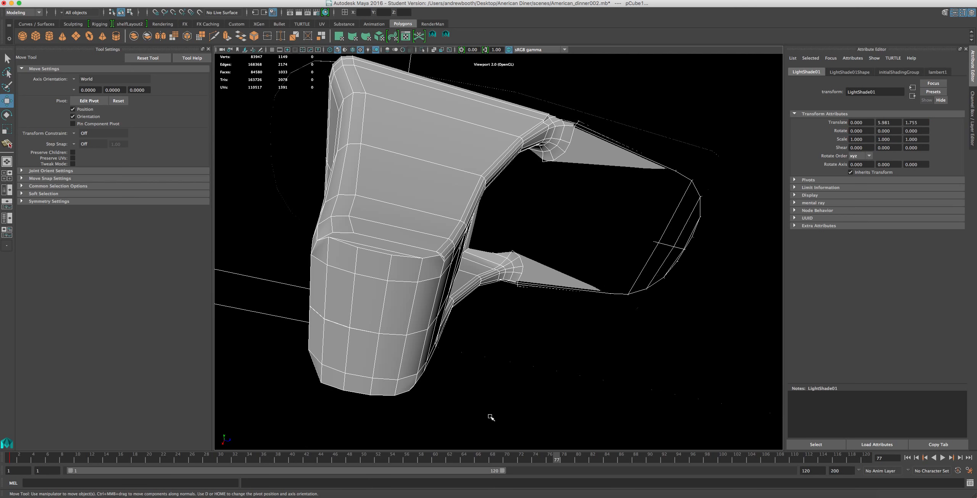
left_click_drag(394, 345, 573, 403, "alt")
scroll(574, 403, "down", 4)
left_click(569, 269, "shift")
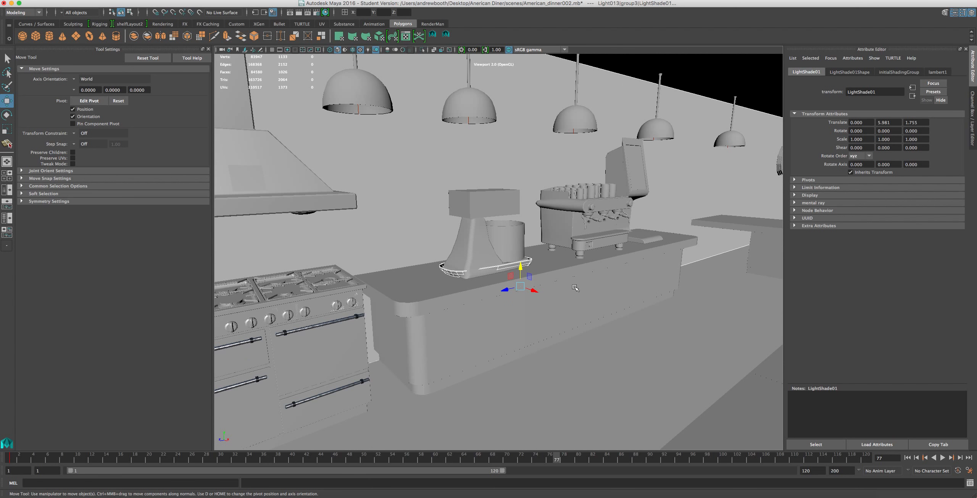
Delete the selected duplicate base pieces, undoing the first deletion to leave the unintended room object out of the selection.
scroll(576, 294, "up", 8)
key("Delete")
scroll(577, 294, "down", 10)
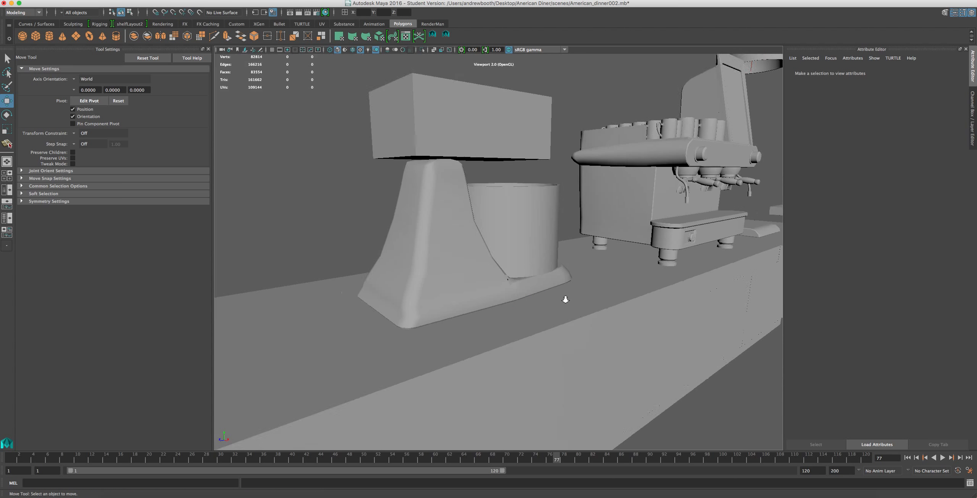
key("ctrl+z")
left_click(388, 165, "shift")
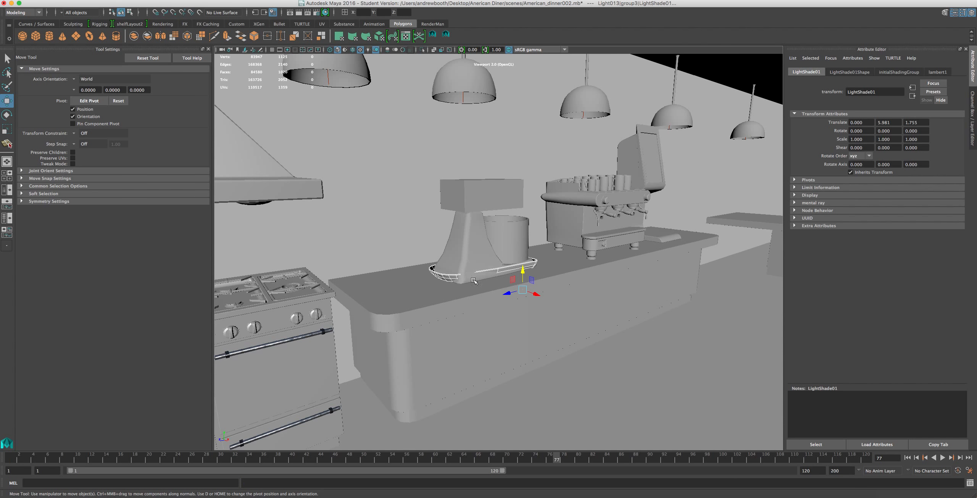
key("Delete")
scroll(520, 316, "up", 6)
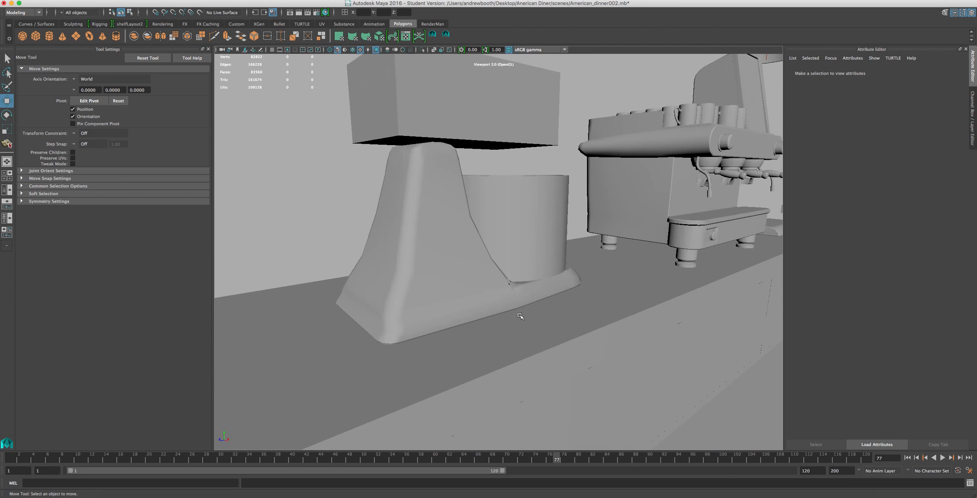
Try to delete the bowl-side half of the base to check for copies beneath it, and undo the deletion.
left_click(469, 269)
scroll(469, 269, "up", 8)
left_click_drag(390, 252, 418, 259, "alt")
scroll(438, 328, "down", 5)
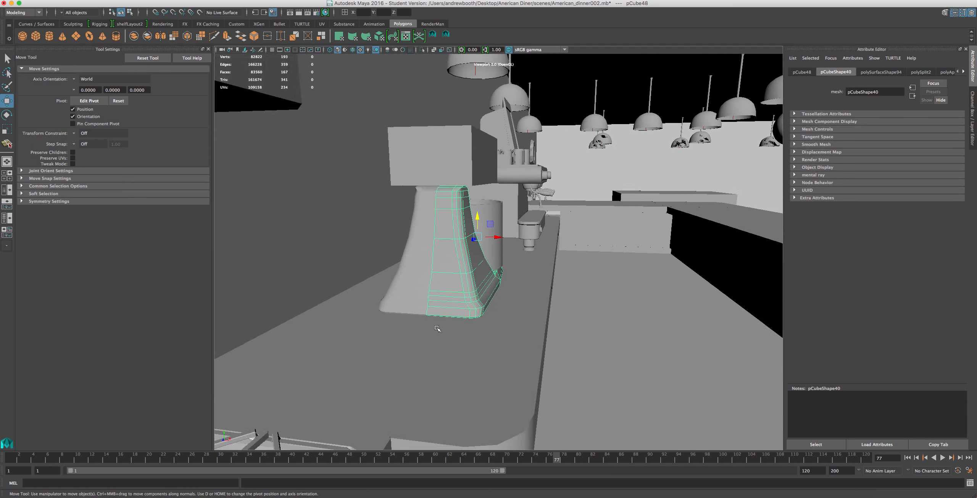
scroll(438, 328, "up", 4)
left_click(349, 321, "shift")
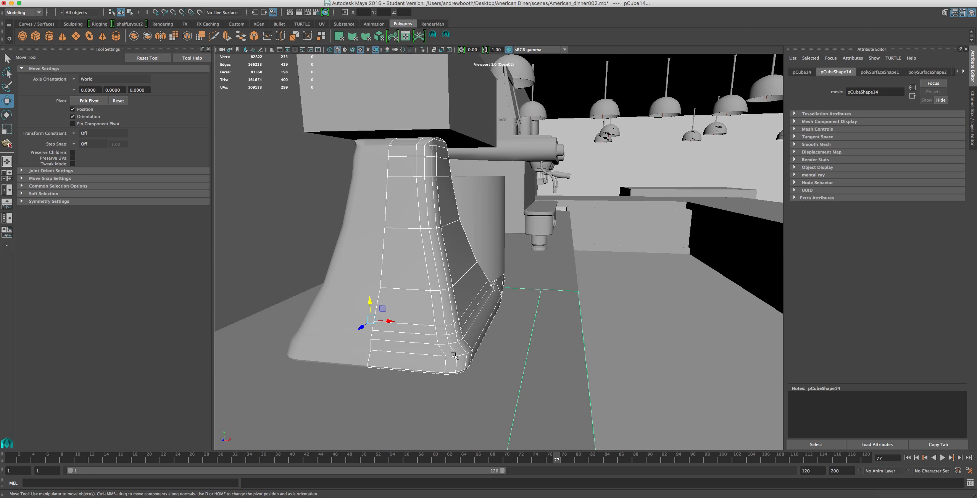
left_click(454, 355)
scroll(453, 353, "up", 5)
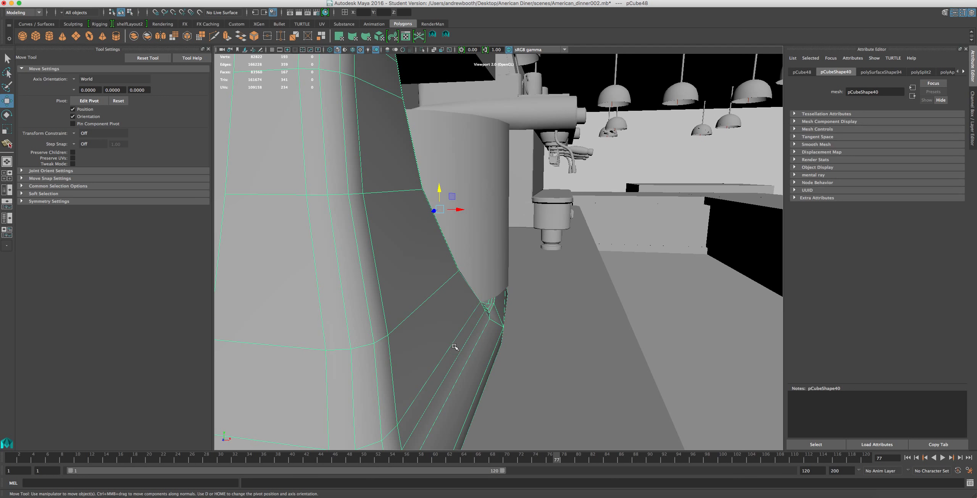
scroll(456, 344, "down", 4)
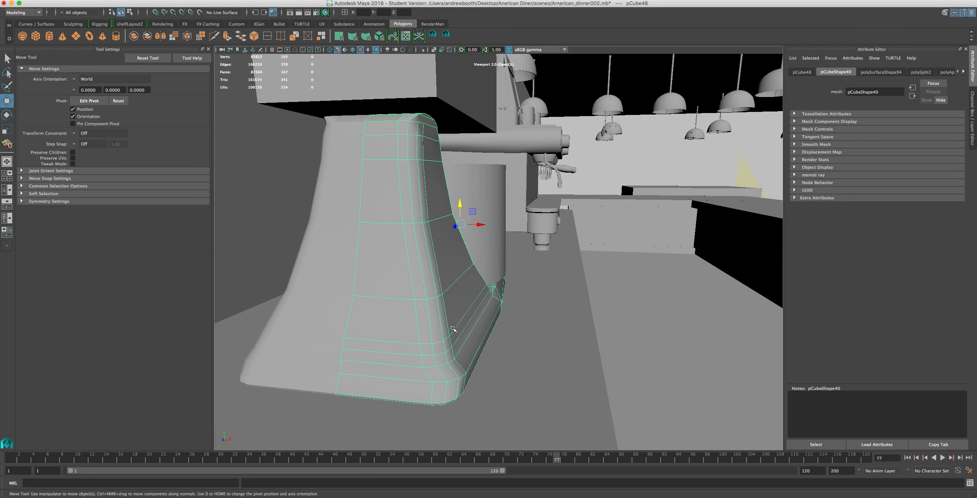
key("Delete")
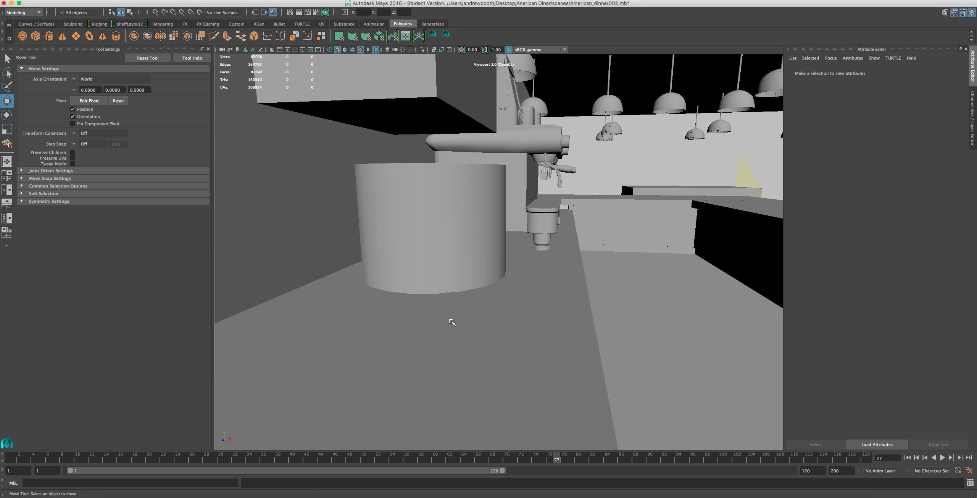
key("super+z")
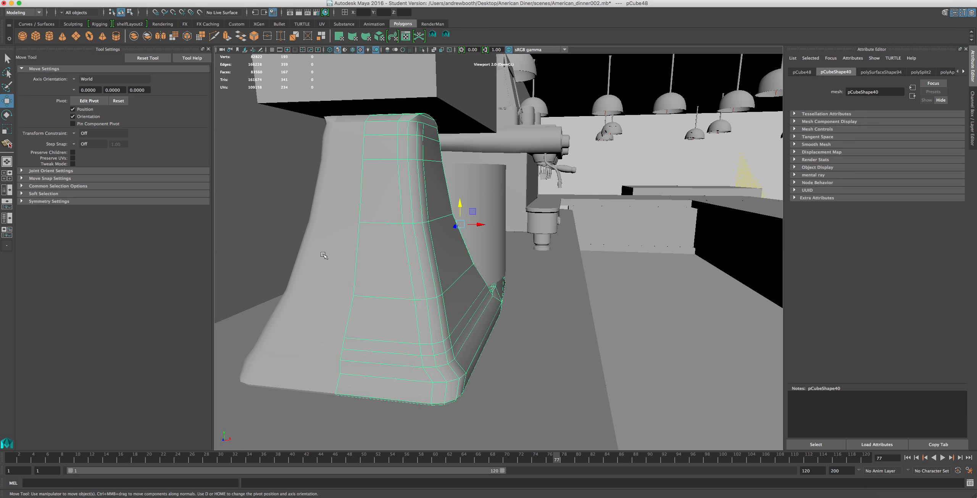
Add the base's other half to the selection and isolate both halves in the viewport.
left_click(322, 253, "shift")
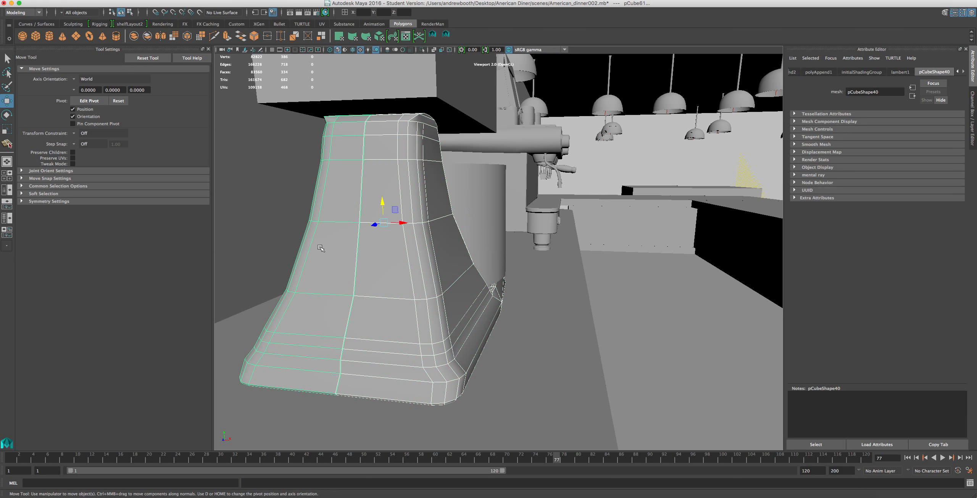
left_click(423, 49)
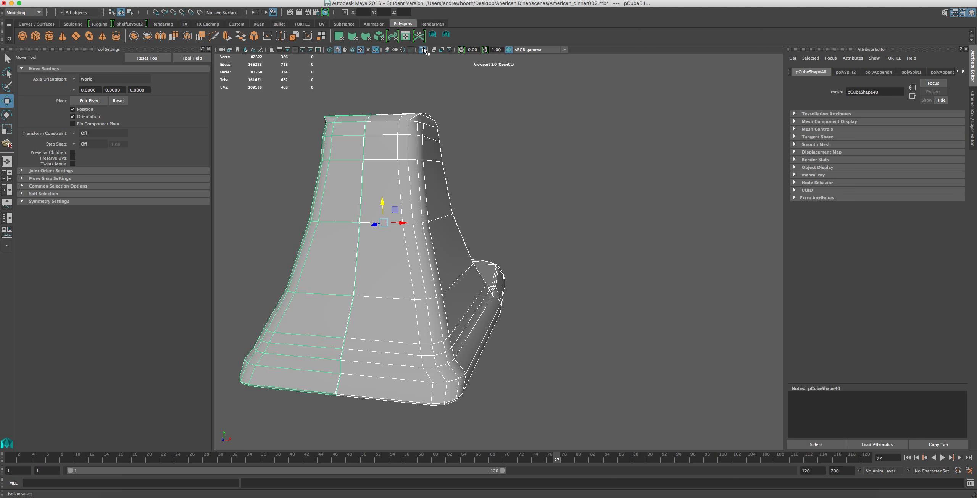
scroll(540, 189, "up", 5)
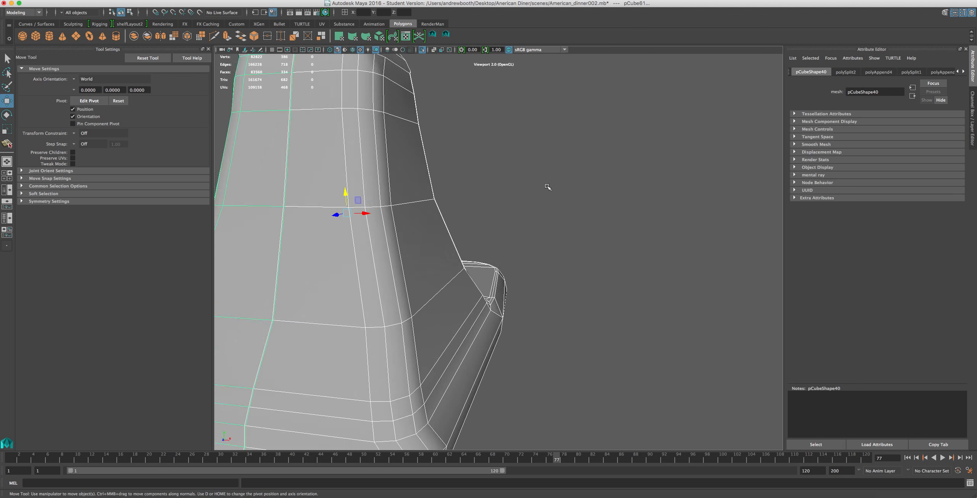
Examine the edge flow at the corner where the upright flares into the base, from several angles.
left_click_drag(532, 240, 470, 233, "alt")
middle_click_drag(534, 244, 533, 217, "alt")
scroll(418, 191, "up", 5)
middle_click_drag(505, 244, 499, 226, "alt")
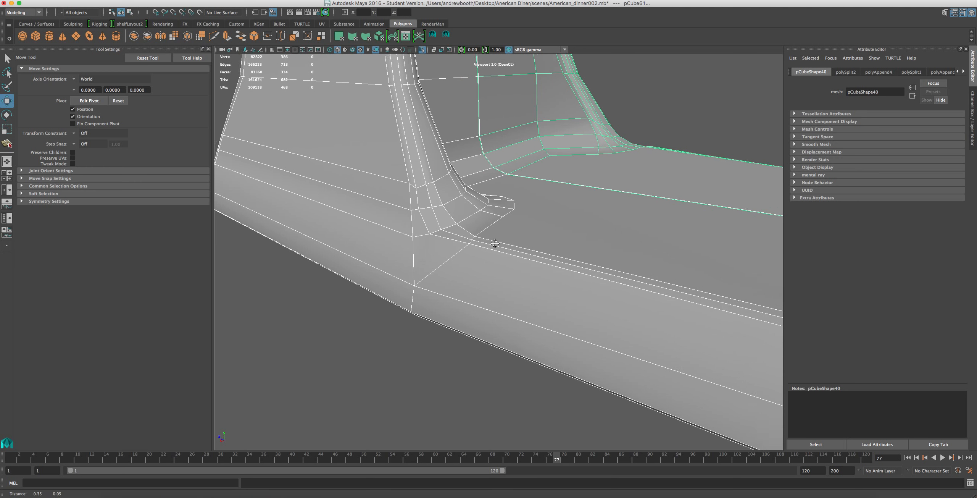
scroll(378, 185, "down", 3)
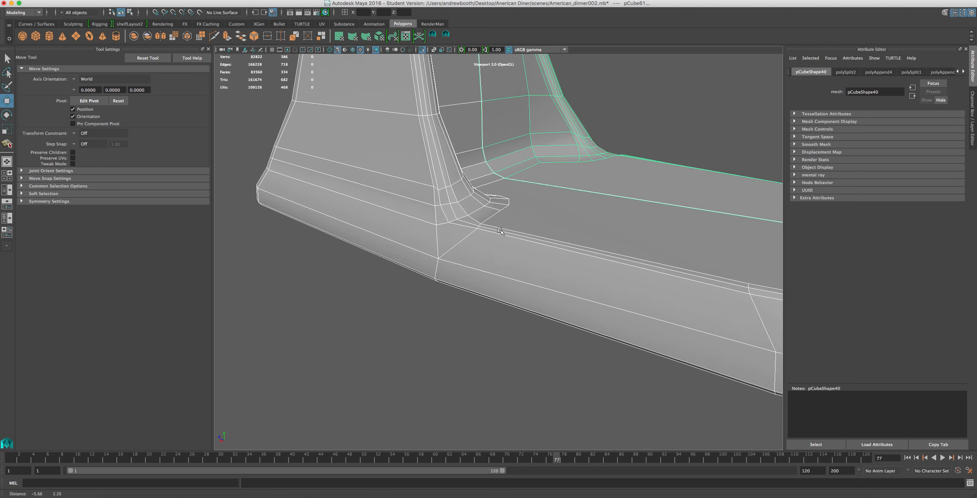
scroll(499, 227, "up", 6)
scroll(495, 224, "down", 6)
mouse_move(489, 223)
left_mouse_down("alt")
mouse_move(454, 220)
mouse_move(482, 218)
mouse_move(476, 238)
mouse_move(475, 212)
mouse_move(480, 226)
left_mouse_up("alt")
scroll(470, 235, "up", 5)
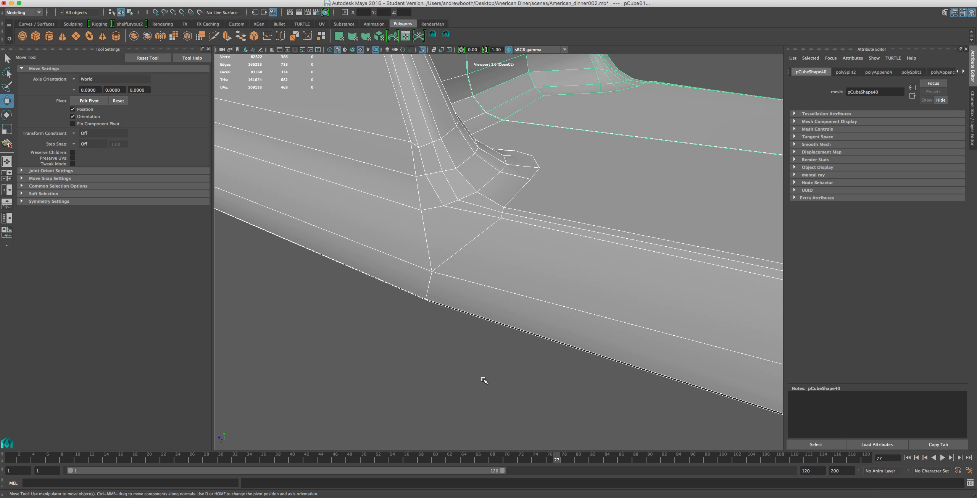
middle_click_drag(418, 238, 467, 241, "alt")
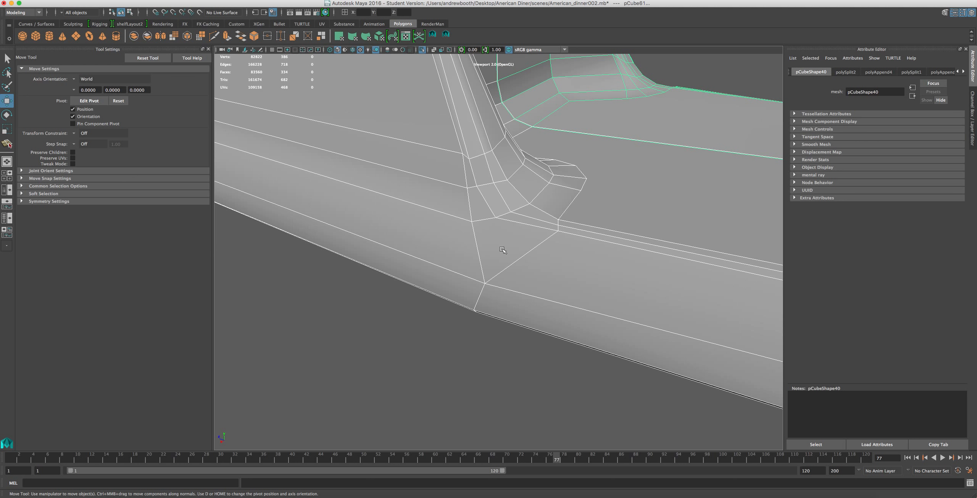
scroll(358, 199, "down", 3)
middle_click_drag(416, 210, 476, 234, "alt")
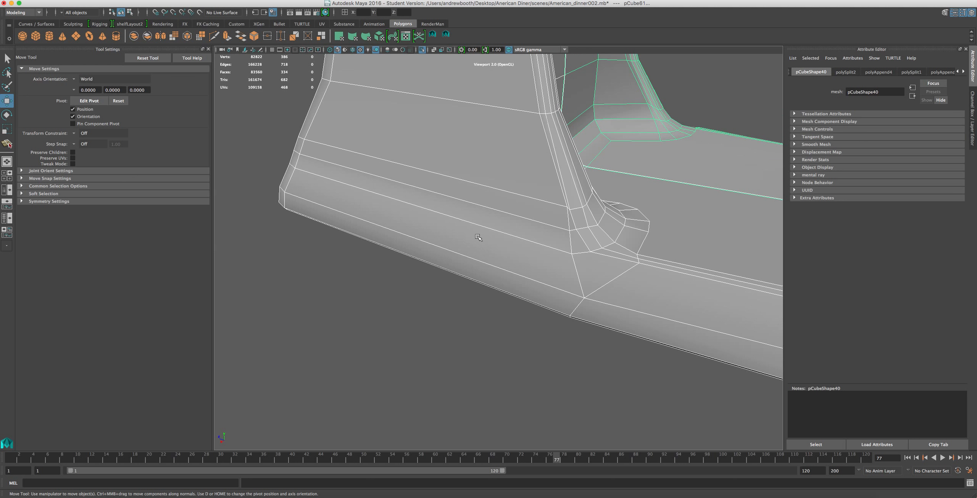
scroll(480, 237, "down", 2)
Insert an edge loop through the edge just below the upright's corner, running along the base's side and around the flare.
left_click(265, 0)
mouse_move(296, 0)
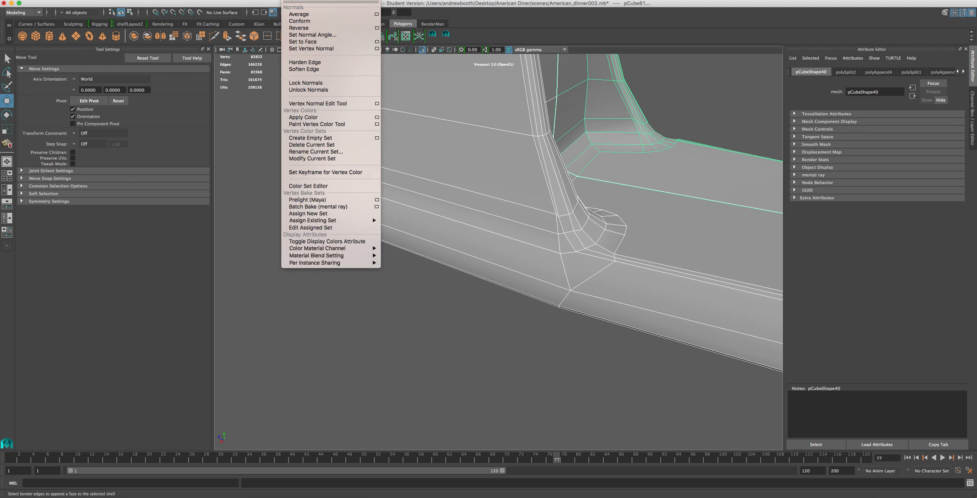
mouse_move(264, 0)
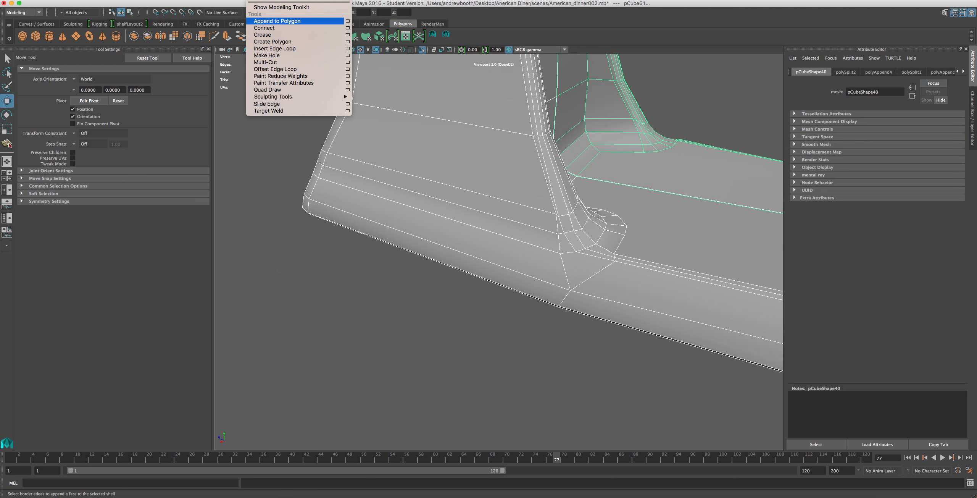
left_click(275, 49)
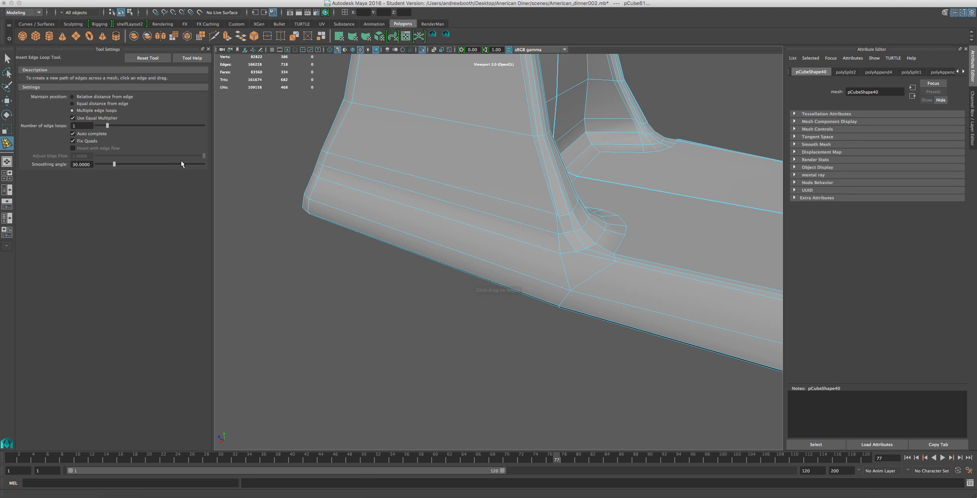
left_click(565, 266)
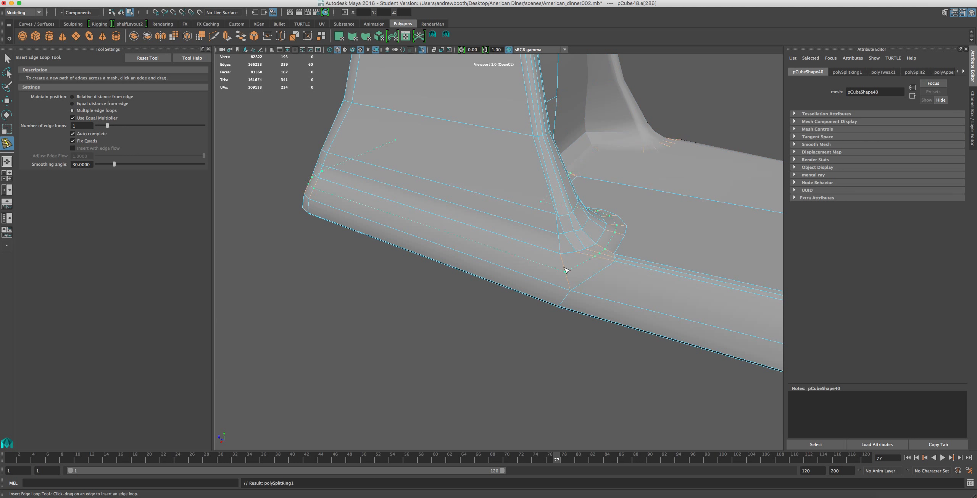
left_click_drag(607, 257, 569, 238, "alt")
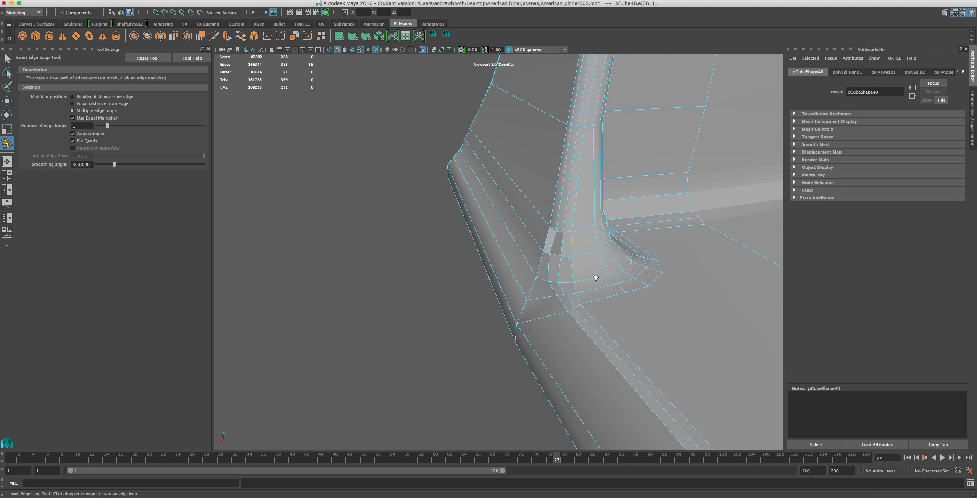
Delete the surplus edges of the outermost ring around the flare's foot and along the base's side.
right_click_drag(644, 299, 641, 273)
key("w")
left_click(655, 277)
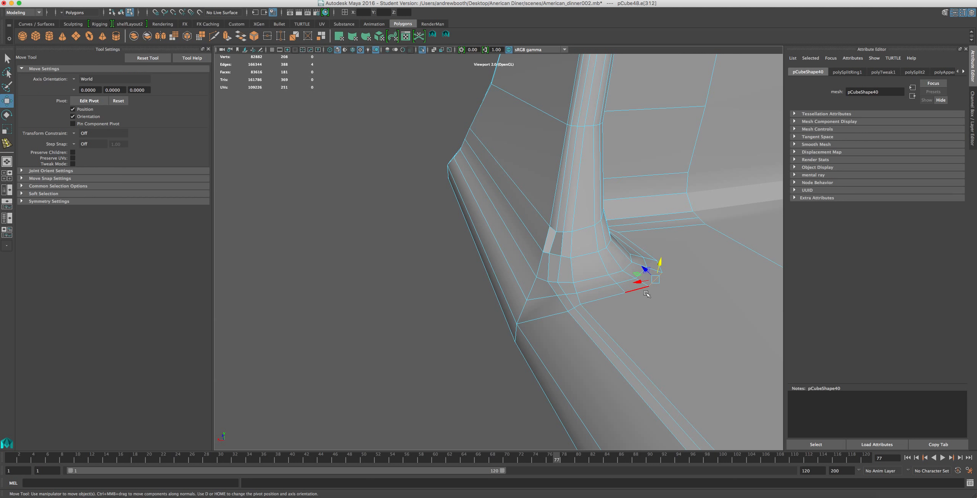
left_click(632, 293, "shift")
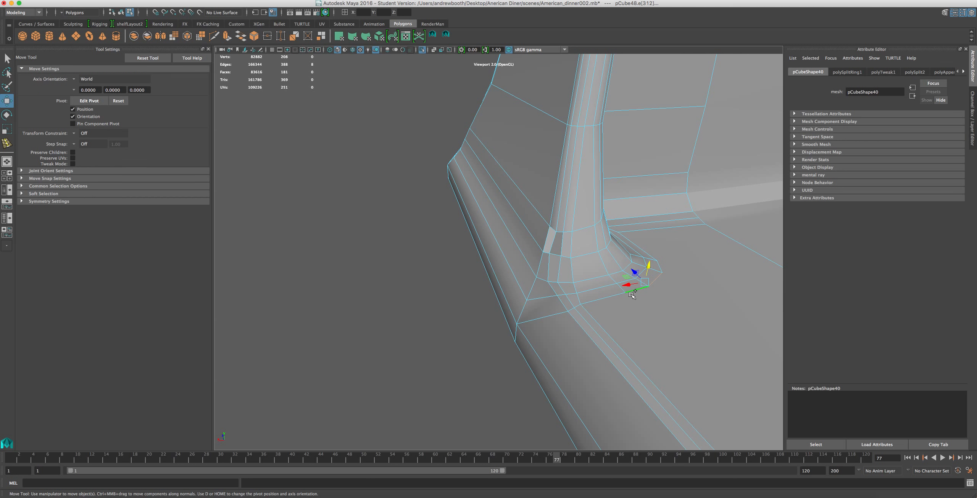
double_click(608, 301, "shift")
left_click(662, 266, "shift")
left_click_drag(677, 266, 666, 278, "alt")
left_click(626, 296, "shift")
left_click(666, 295, "shift")
scroll(660, 352, "down", 3)
key("Delete")
mouse_move(624, 333)
left_mouse_down("alt")
mouse_move(681, 301)
mouse_move(613, 333)
left_mouse_up("alt")
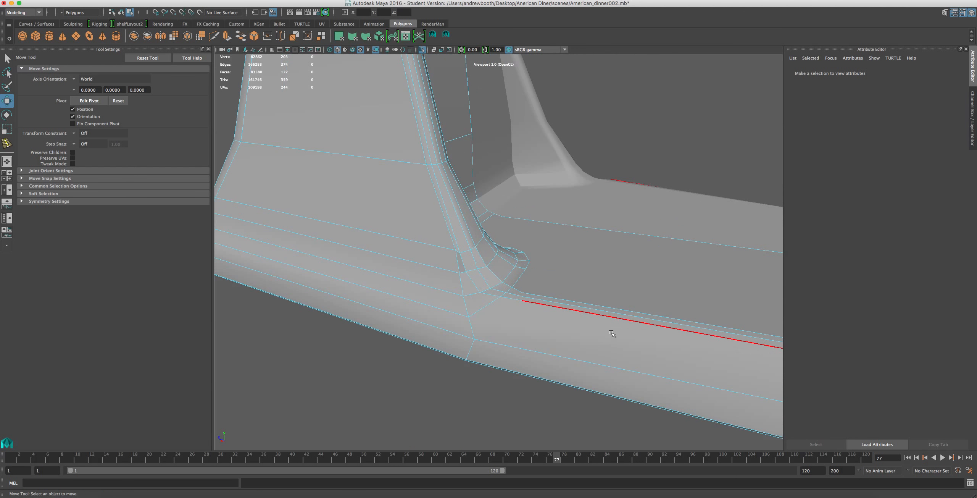
Select the edge run around the flare's foot and along the back of the base's floor, and scale it to about 0.89 in X.
double_click(485, 305)
left_click_drag(492, 306, 522, 284, "alt")
double_click(550, 224, "shift")
double_click(531, 270, "shift")
double_click(514, 275, "shift")
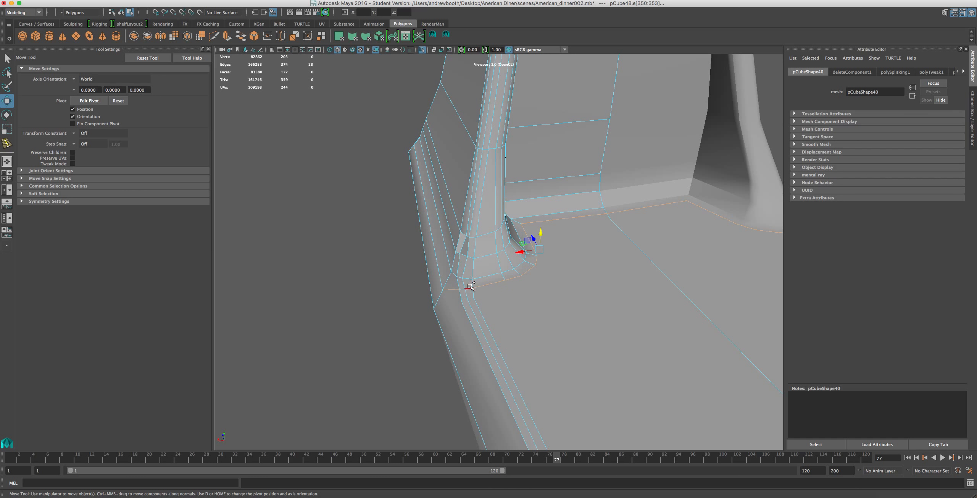
double_click(462, 289, "shift")
key("r")
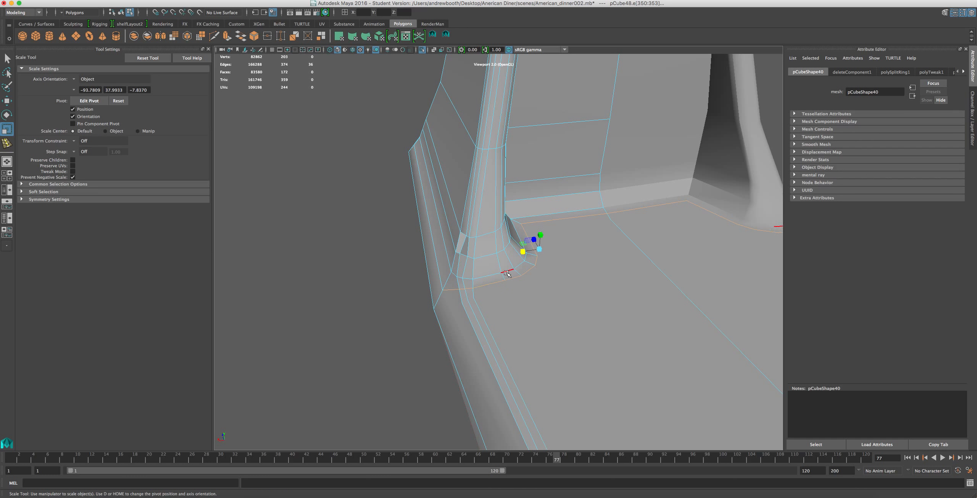
mouse_move(538, 255)
left_mouse_down()
mouse_move(558, 250)
mouse_move(527, 255)
left_mouse_up()
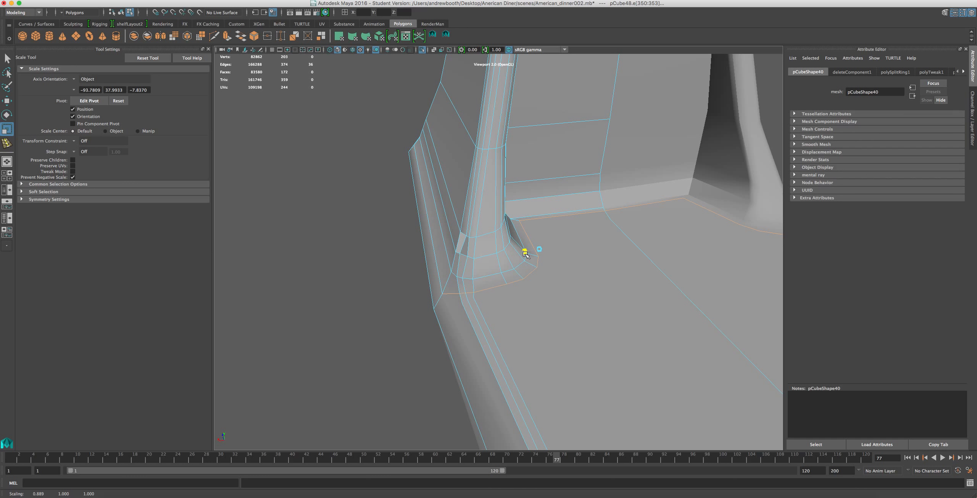
Move the floor edge behind the bowl area forward, away from the foot of the upright's inner wall.
left_click(557, 217)
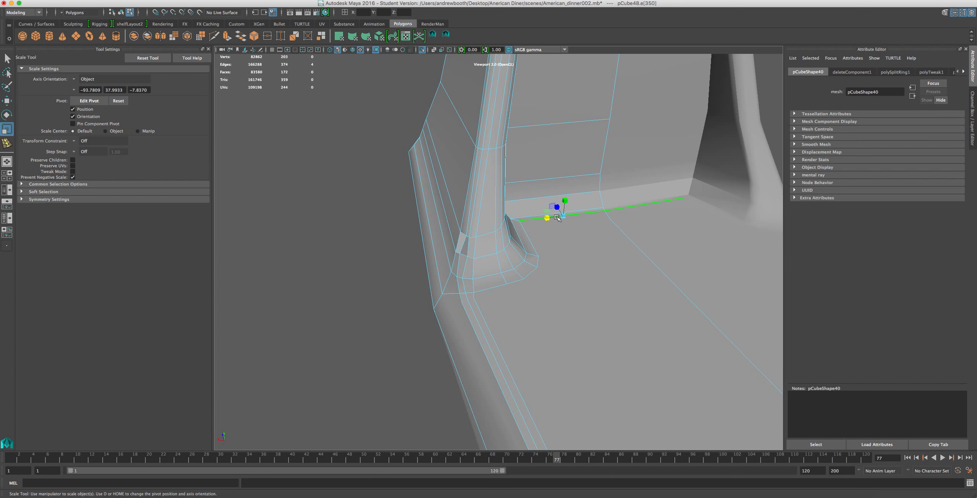
key("w")
left_click_drag(556, 203, 562, 213)
left_click_drag(589, 259, 497, 227, "alt")
middle_click_drag(576, 289, 546, 255, "alt")
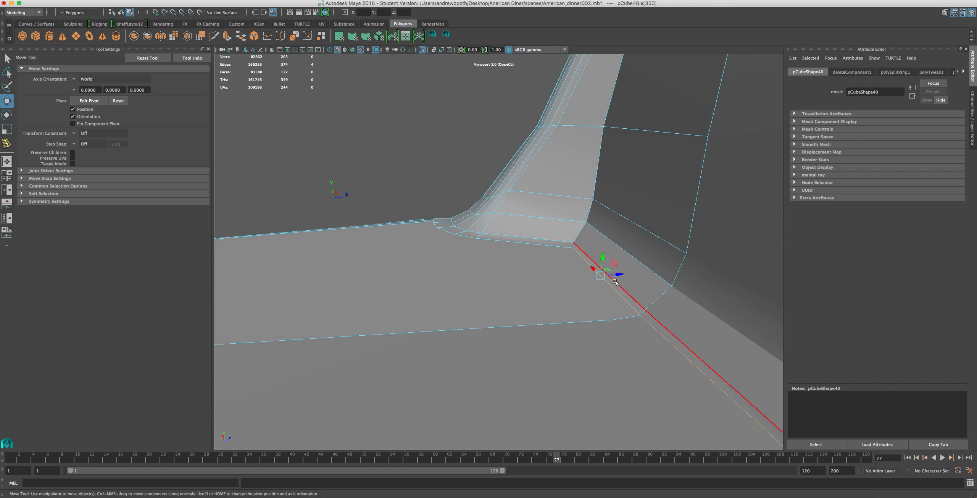
left_click_drag(617, 274, 554, 282)
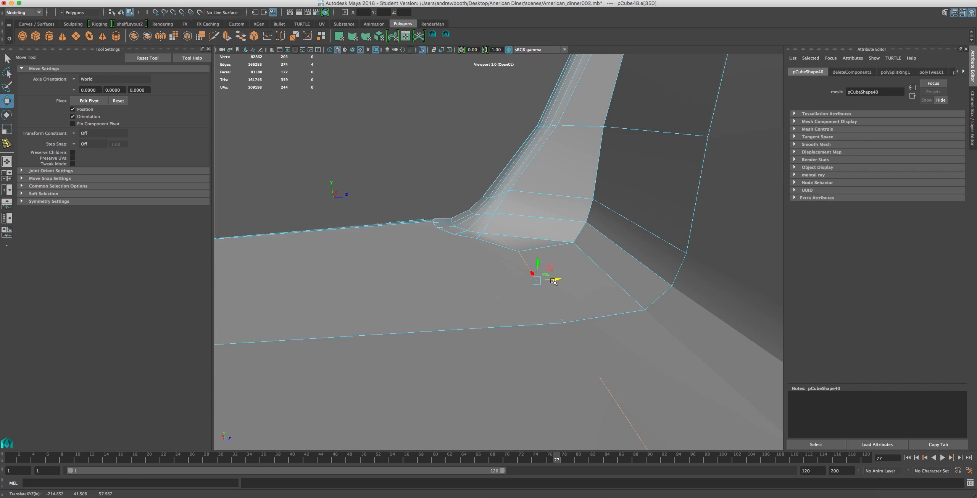
left_click_drag(487, 267, 555, 262, "alt")
key("super+z")
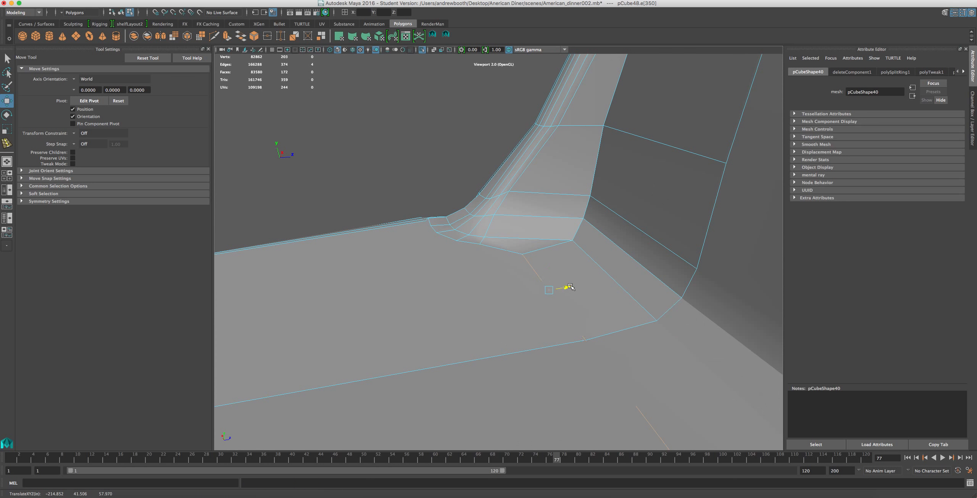
left_click_drag(576, 293, 523, 240, "alt")
Pull the edge and corner vertex on the flare's inner rim outward onto the base's floor.
left_click(531, 249)
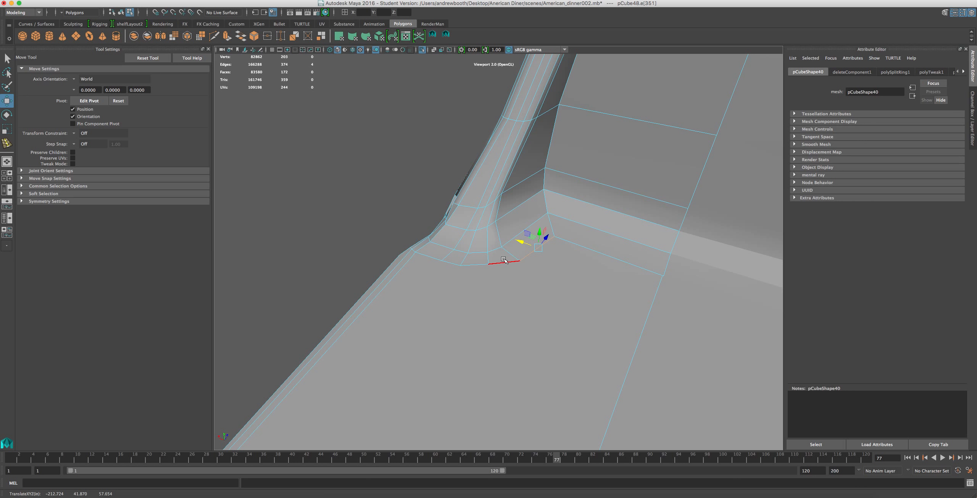
right_click_drag(473, 266, 438, 264)
left_click(490, 264)
left_click_drag(501, 252, 496, 267)
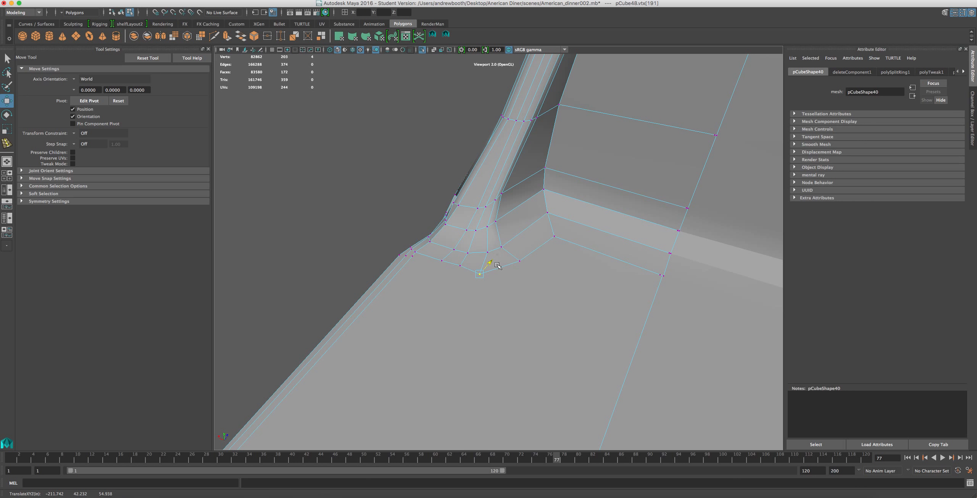
left_click(444, 262)
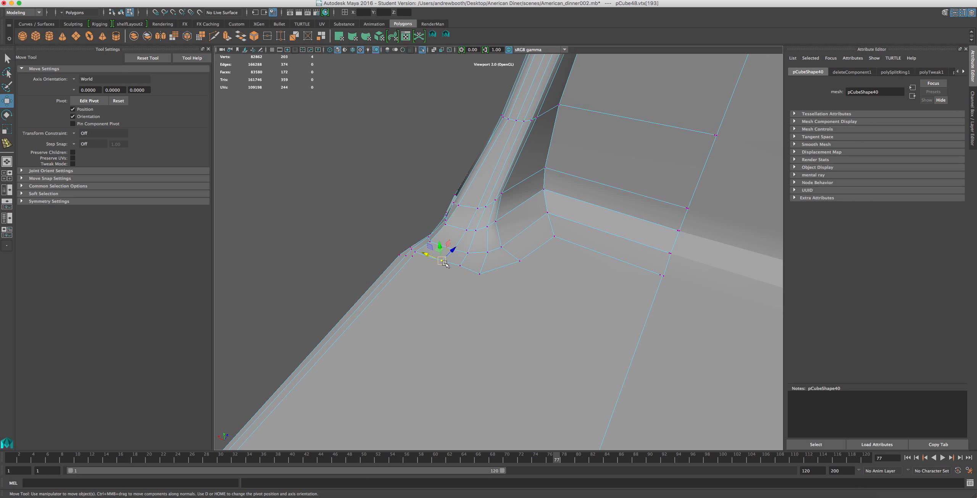
Delete the redundant vertices where the flare's outer rim meets the base's side edge.
left_click_drag(400, 277, 524, 285, "alt")
left_click_drag(525, 284, 463, 335)
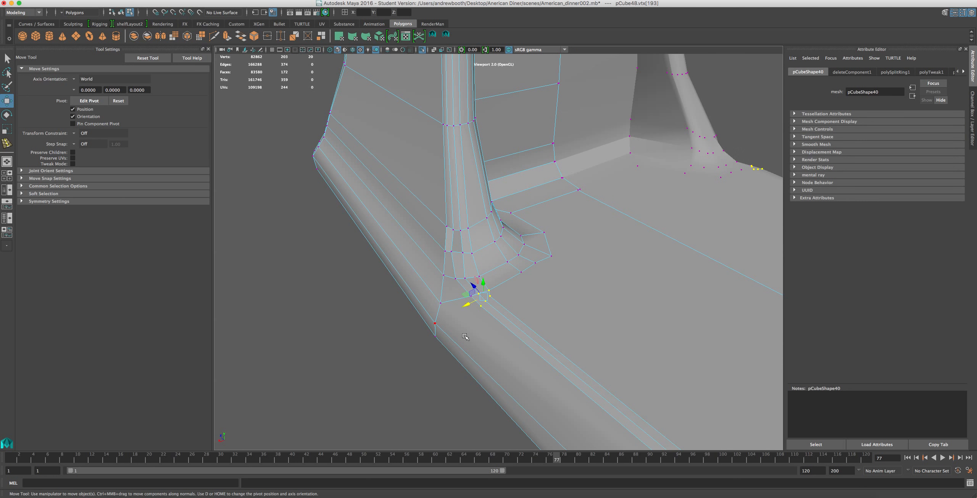
key("Delete")
Reposition the remaining vertices along the flare's outer rim to round its outline on the base's floor.
left_click(528, 292)
left_click_drag(560, 293, 482, 296, "alt")
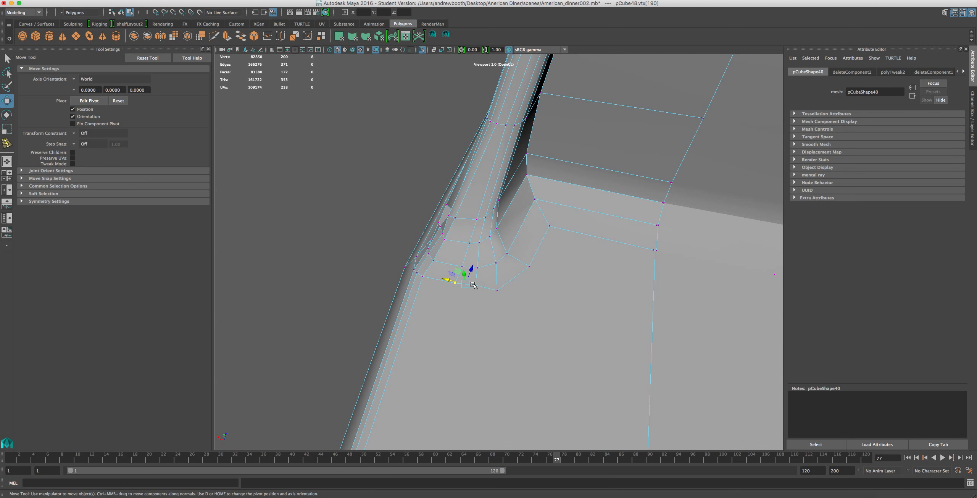
left_click_drag(471, 268, 503, 299)
middle_click_drag(502, 327, 520, 309, "alt")
mouse_move(552, 277)
left_mouse_down()
mouse_move(513, 310)
mouse_move(518, 279)
mouse_move(399, 225)
mouse_move(521, 220)
mouse_move(530, 314)
mouse_move(531, 299)
left_mouse_up()
left_click_drag(478, 193, 533, 211)
left_click_drag(432, 260, 637, 277)
right_click_drag(497, 285, 490, 249)
Flatten the horizontal edge loops across the lower side of the upright vertically, scaling each one in Y.
left_click(481, 270)
key("r")
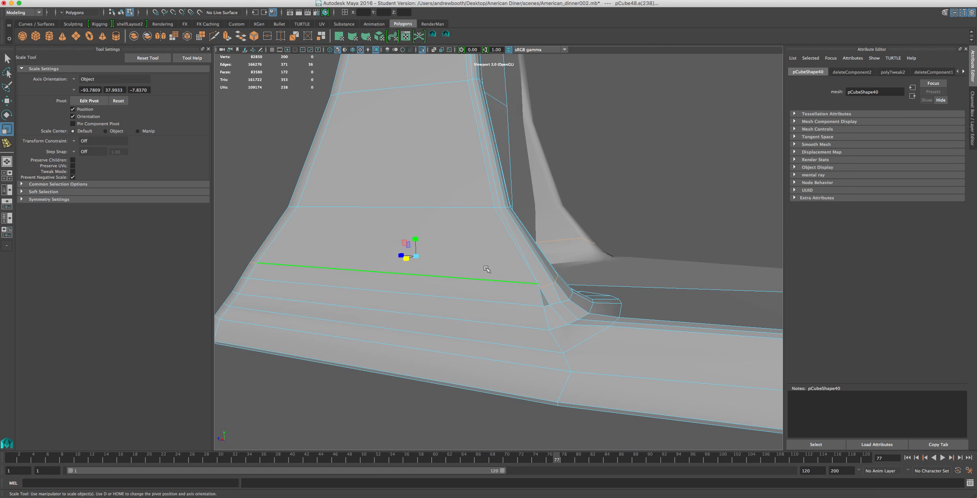
left_click(416, 239)
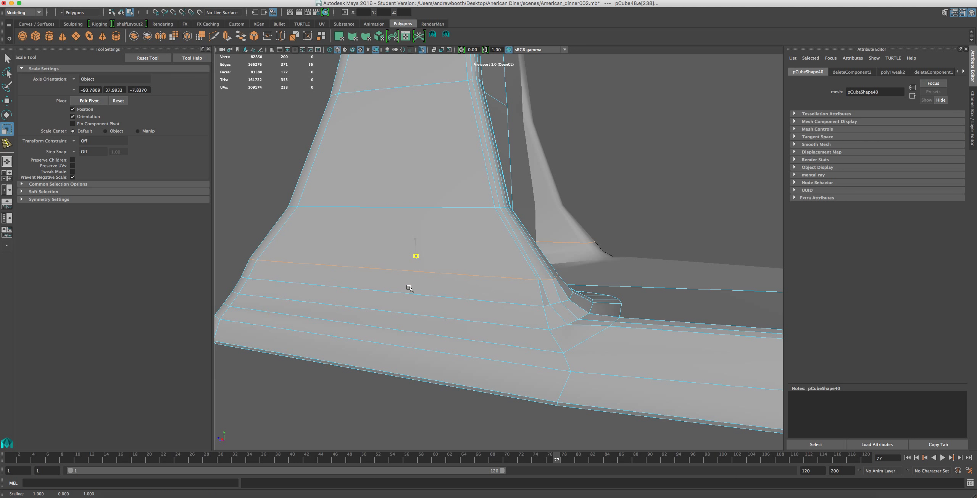
left_click(420, 295)
left_click_drag(417, 254, 440, 338)
double_click(450, 322)
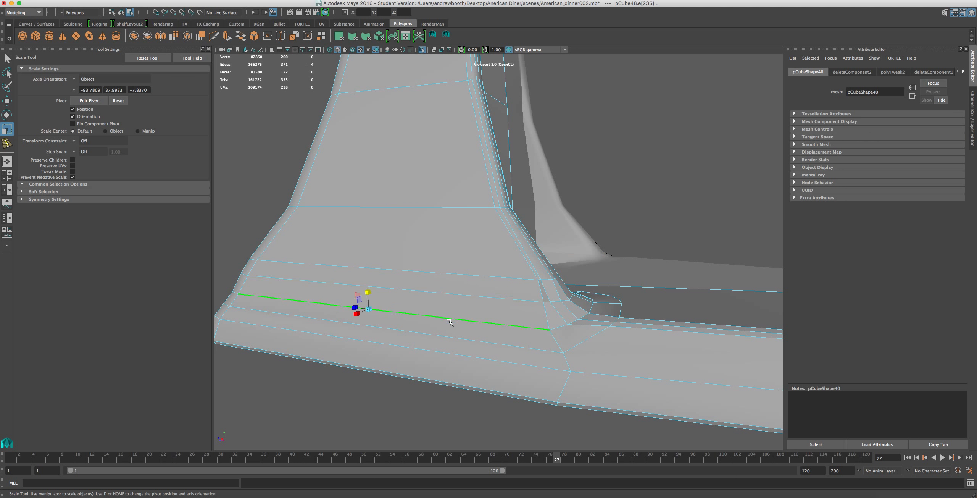
left_click_drag(418, 265, 431, 315)
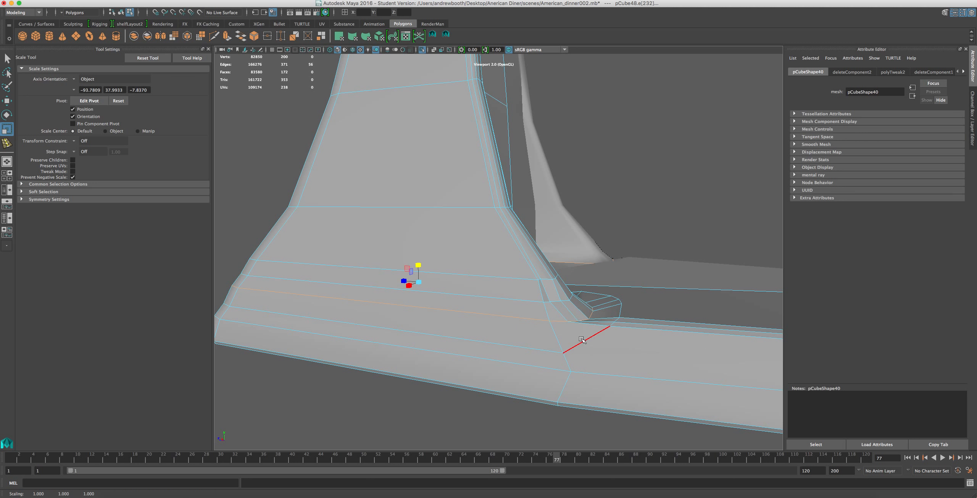
Try to flatten the diagonal edge run at the base's side corner below the flare, and undo it.
double_click(594, 339)
left_click_drag(425, 272, 451, 316)
left_click_drag(629, 317, 533, 351, "alt")
key("ctrl+z")
Flatten the edge run around the flare's foot and along the back of the floor vertically.
double_click(536, 347)
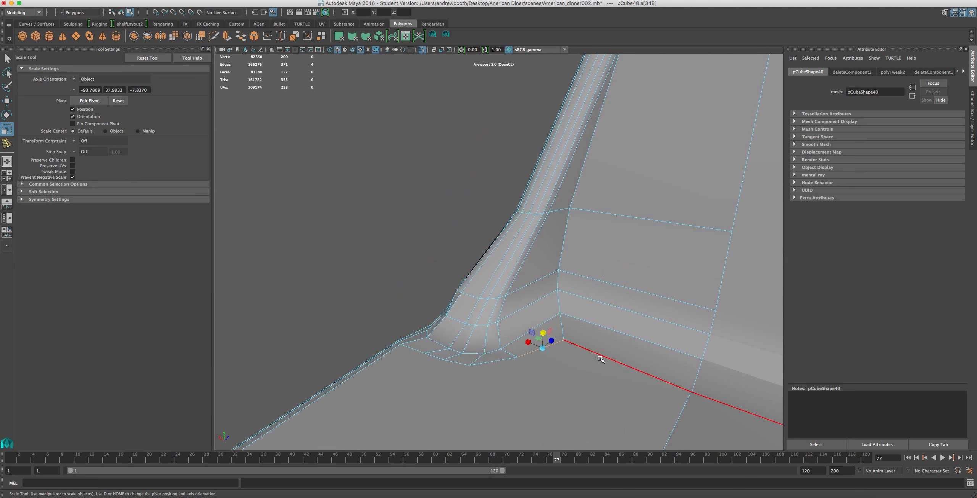
double_click(432, 358, "shift")
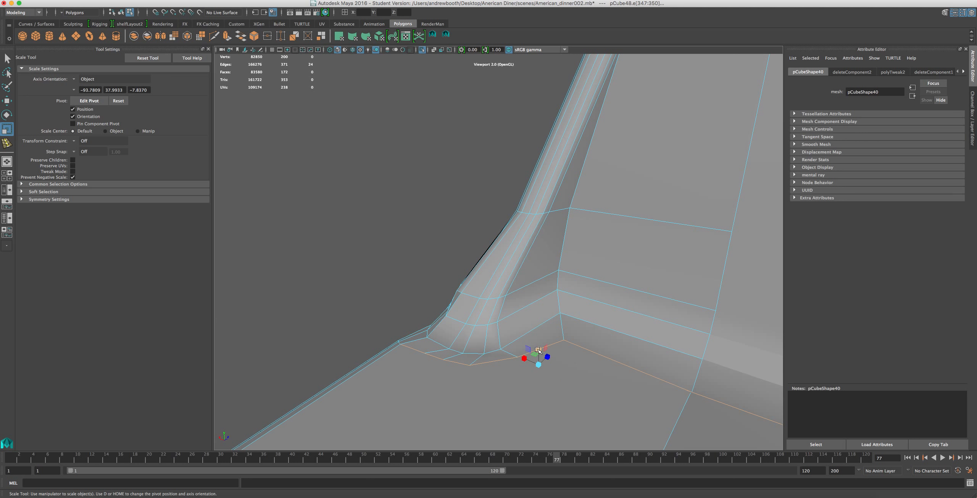
left_click_drag(539, 354, 493, 306, "alt")
Delete the stray vertices near the floor's back corner on both base halves, selecting them from inside the mesh.
middle_click_drag(370, 248, 417, 269, "alt")
right_click_drag(463, 284, 407, 260)
left_click_drag(461, 275, 546, 308)
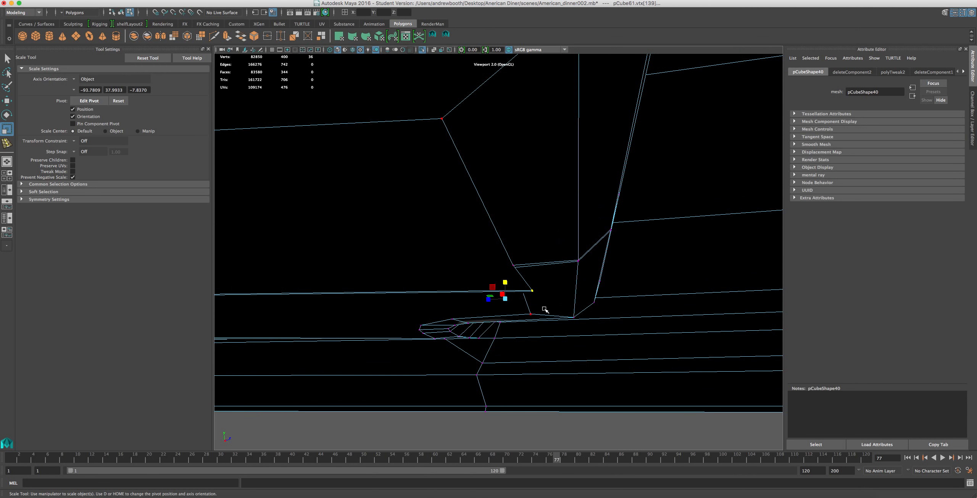
key("Delete")
scroll(539, 299, "down", 4)
left_click_drag(441, 245, 569, 318, "alt")
scroll(570, 318, "up", 3)
middle_click_drag(534, 294, 463, 244, "alt")
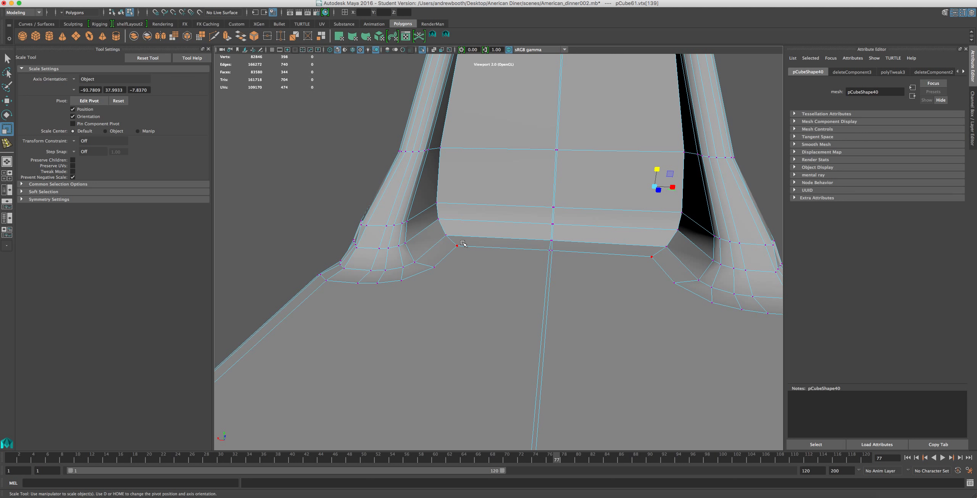
Select all vertices of both base halves and delete the redundant ones that join only two edges.
scroll(464, 243, "down", 6)
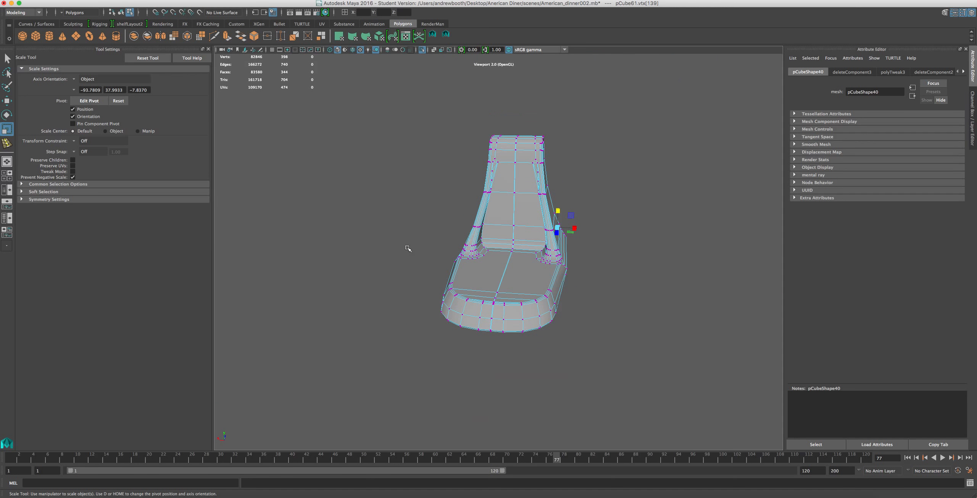
right_click_drag(511, 292, 490, 286)
scroll(491, 286, "down", 4)
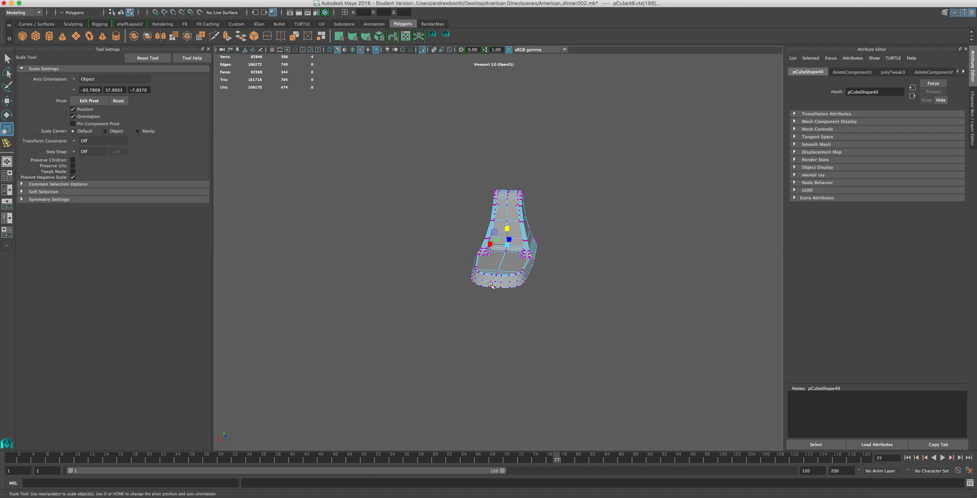
left_click_drag(404, 139, 721, 369)
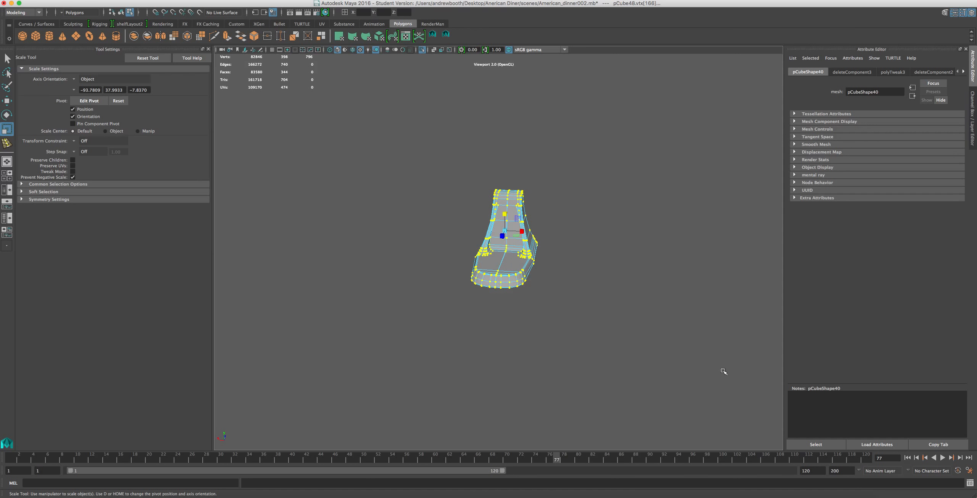
key("Delete")
scroll(708, 324, "up", 8)
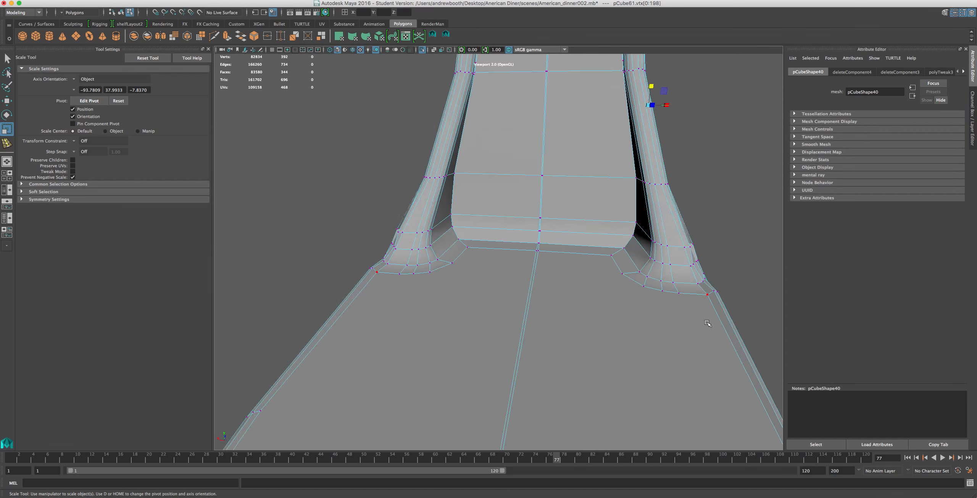
Shift the vertices along the flare's outer side horizontally to even out the narrow strip of faces there.
left_click_drag(594, 266, 543, 262, "alt")
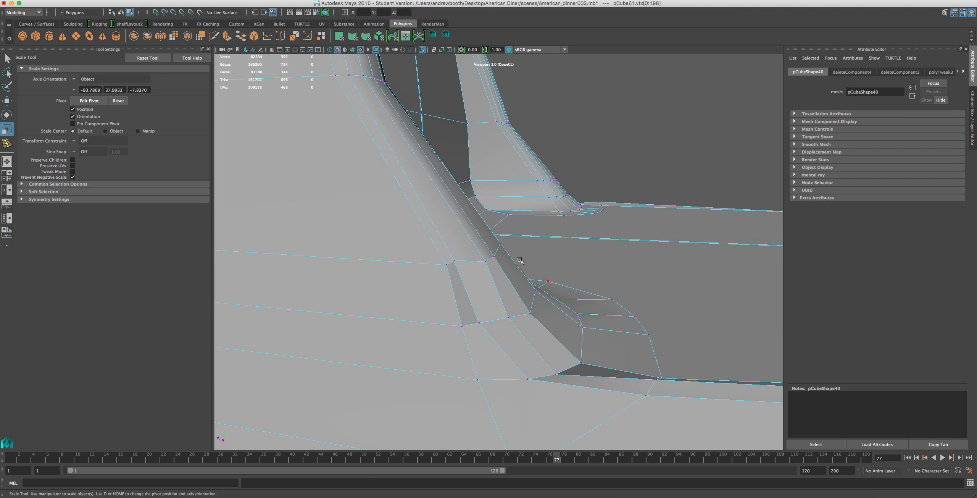
right_click_drag(444, 259, 422, 246)
left_click(460, 263)
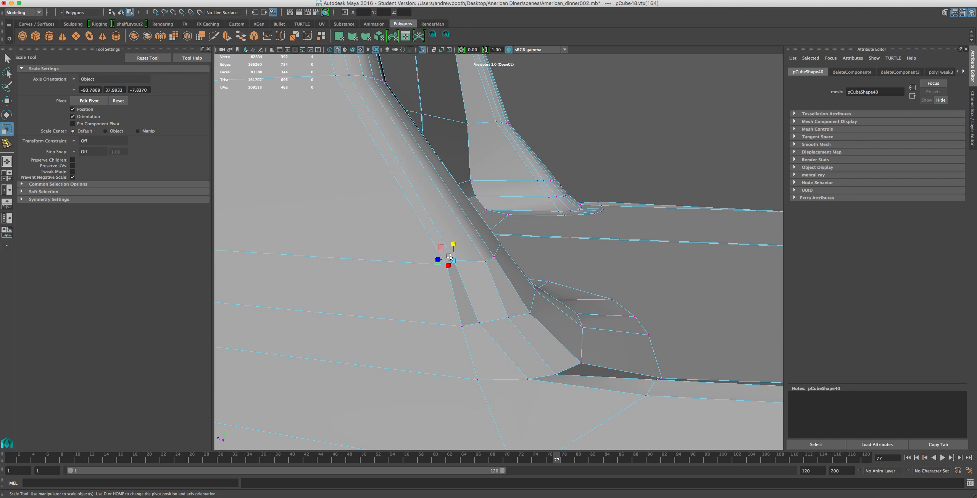
key("w")
left_click_drag(435, 260, 436, 260)
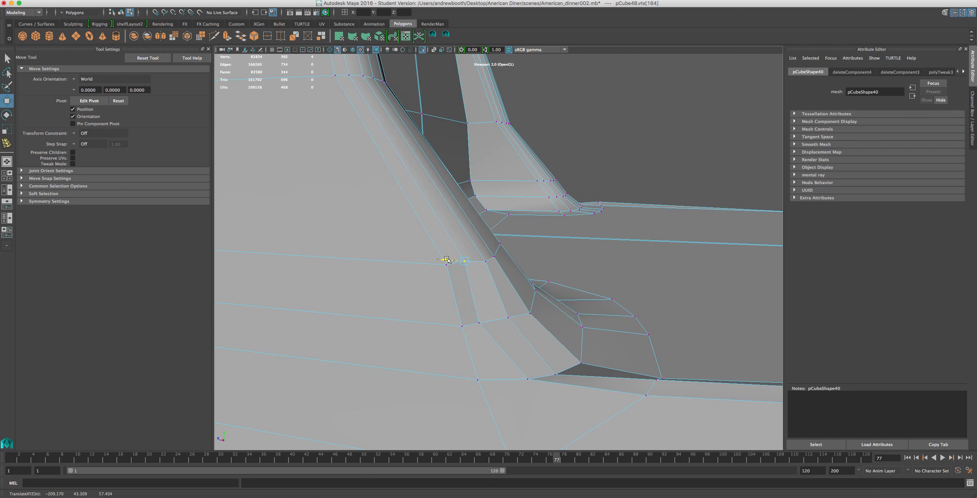
left_click(476, 315)
left_click_drag(462, 321, 462, 321)
left_click(506, 318)
left_click_drag(488, 315, 454, 289)
left_click(469, 269)
Lower the base's side-edge vertex beside the flare's foot, and undo the lowering of the rim vertex above it.
left_click_drag(541, 326, 557, 204, "alt")
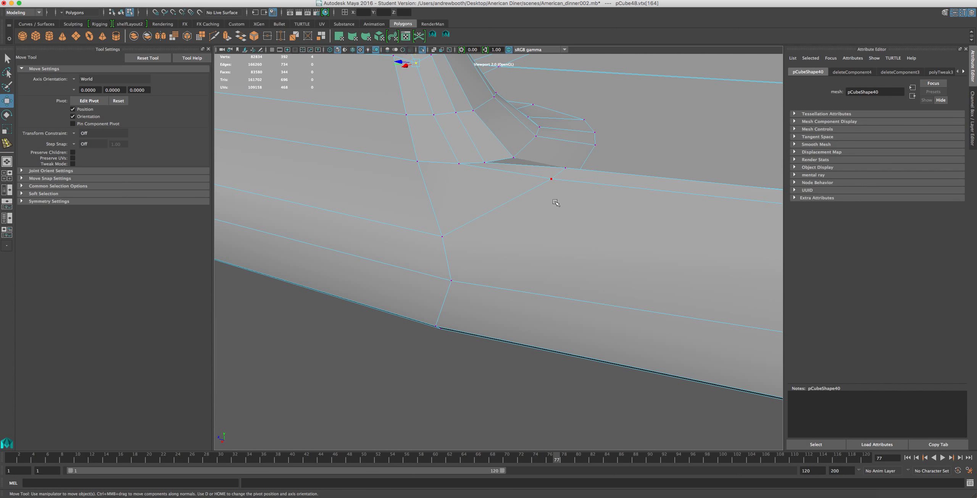
left_click_drag(553, 159, 550, 232)
left_click(560, 168)
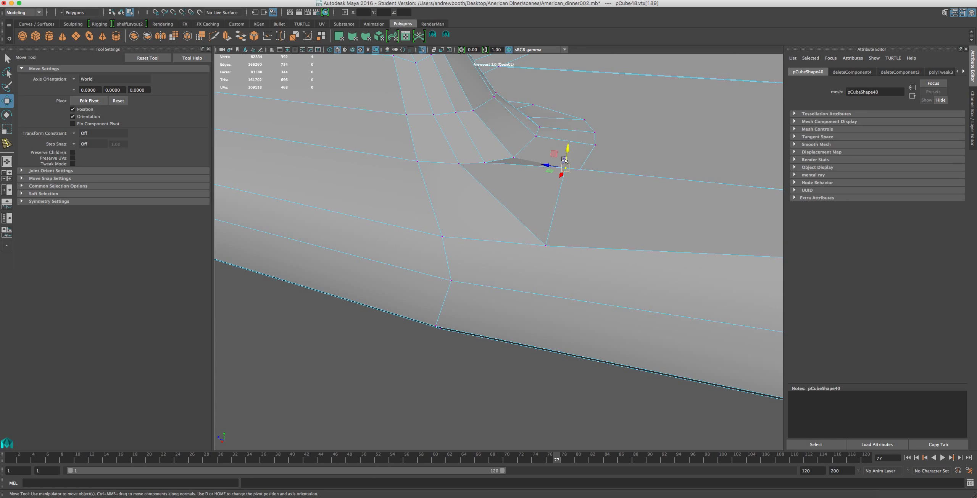
left_click_drag(573, 154, 574, 187)
middle_click_drag(574, 188, 491, 158, "alt")
scroll(521, 177, "down", 5)
middle_click_drag(567, 182, 510, 170, "alt")
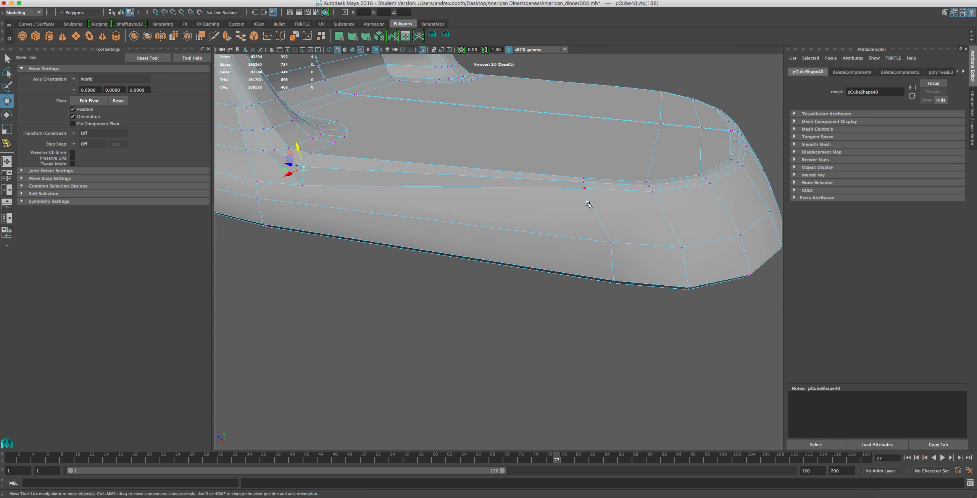
key("ctrl+z")
Select the edges just below the rim around the front of the base on both mirrored halves.
right_click_drag(631, 191, 627, 167)
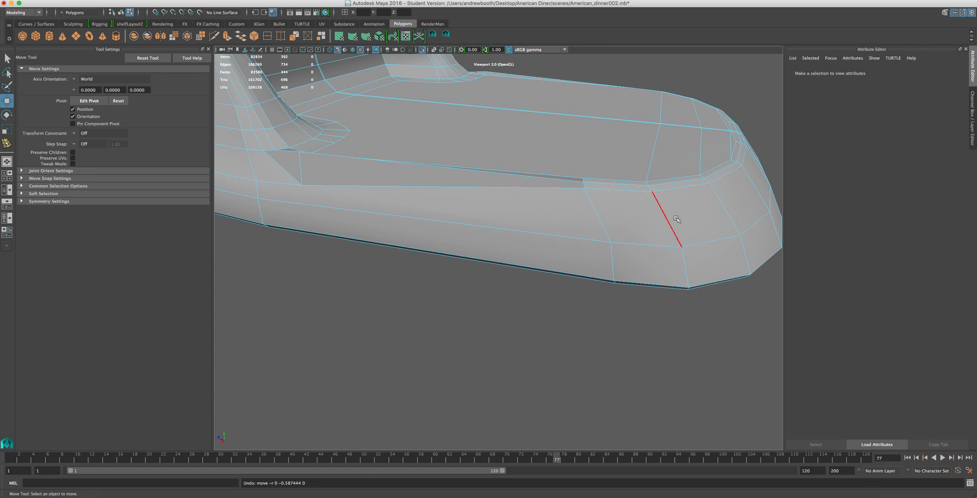
left_click(611, 189)
key("space")
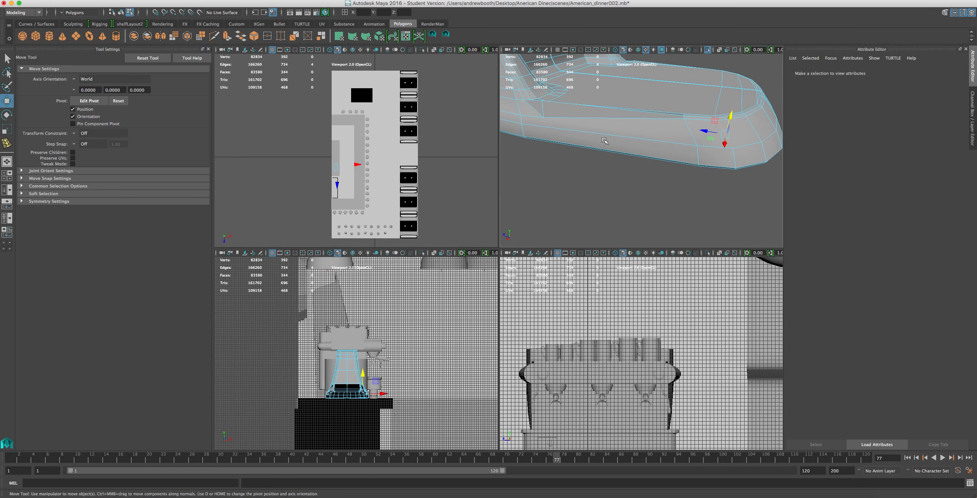
key("space")
left_click(621, 189)
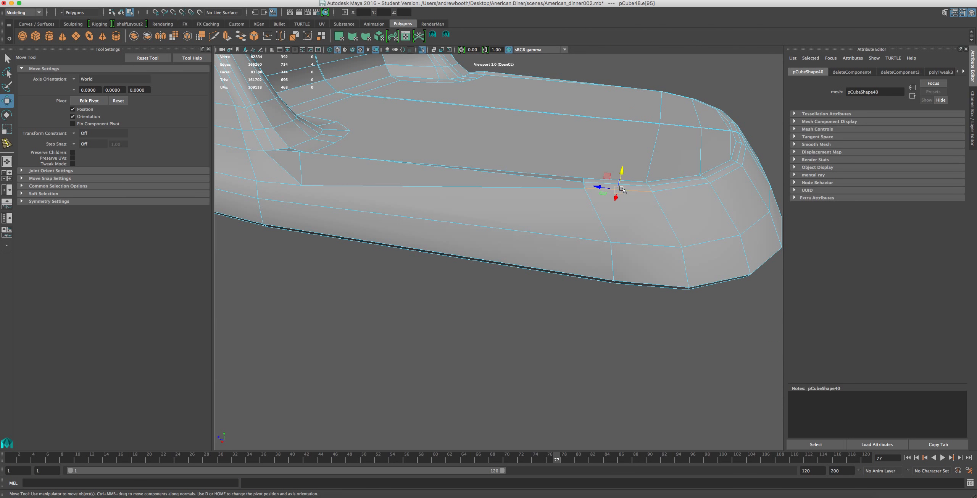
left_click_drag(778, 157, 641, 146, "alt")
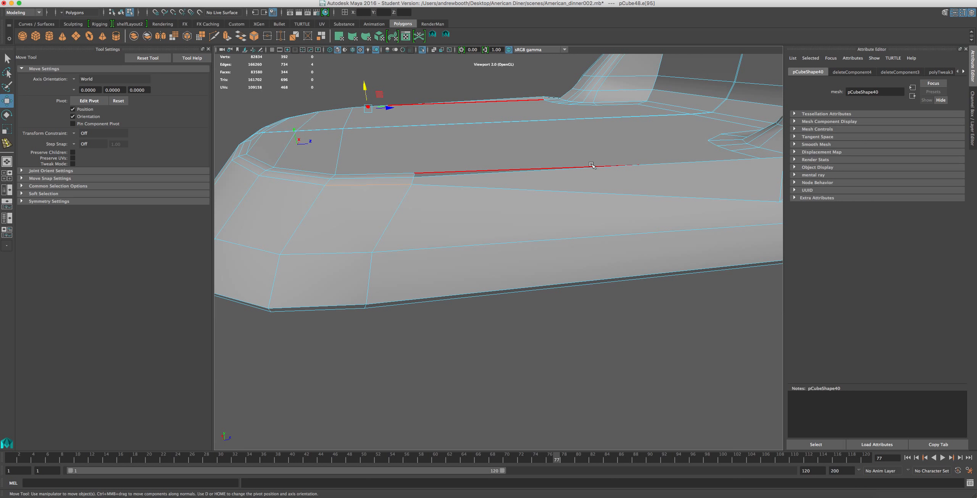
left_click_drag(350, 163, 452, 200, "alt")
left_click(542, 228, "shift")
left_click(473, 224, "shift")
left_click(396, 211, "shift")
left_click(347, 191, "shift")
Try lowering and widening the selected front edge loop to shape the curve below the rim, and undo these changes.
left_click_drag(346, 218, 432, 220, "alt")
left_click_drag(641, 160, 617, 200)
key("super+z")
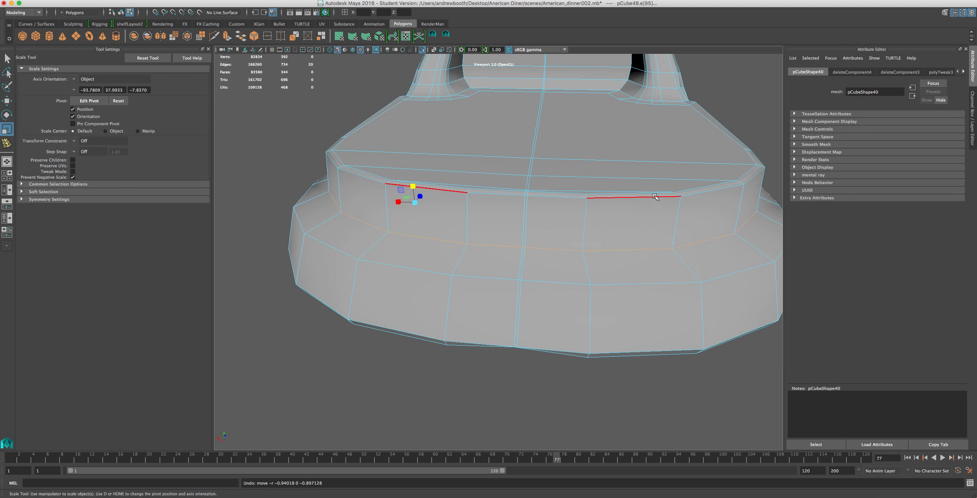
left_click_drag(399, 202, 395, 202)
left_click_drag(448, 237, 607, 186, "alt")
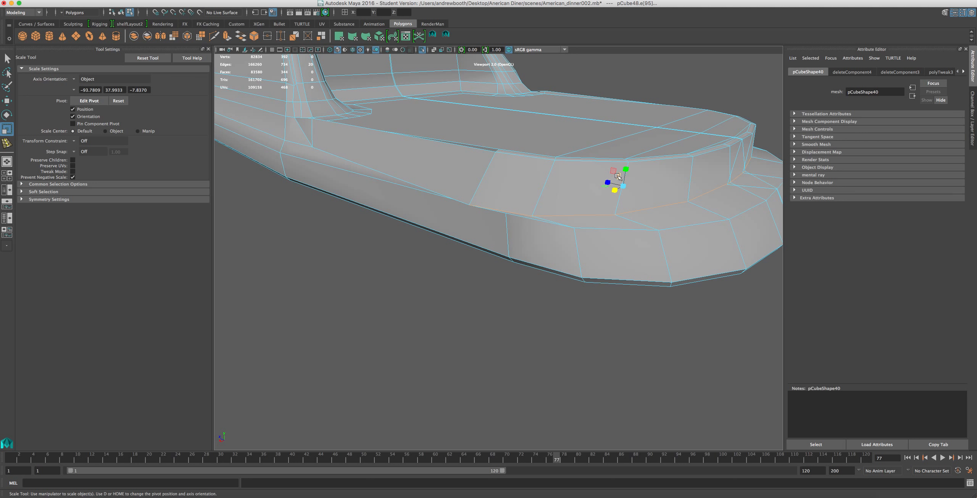
key("e")
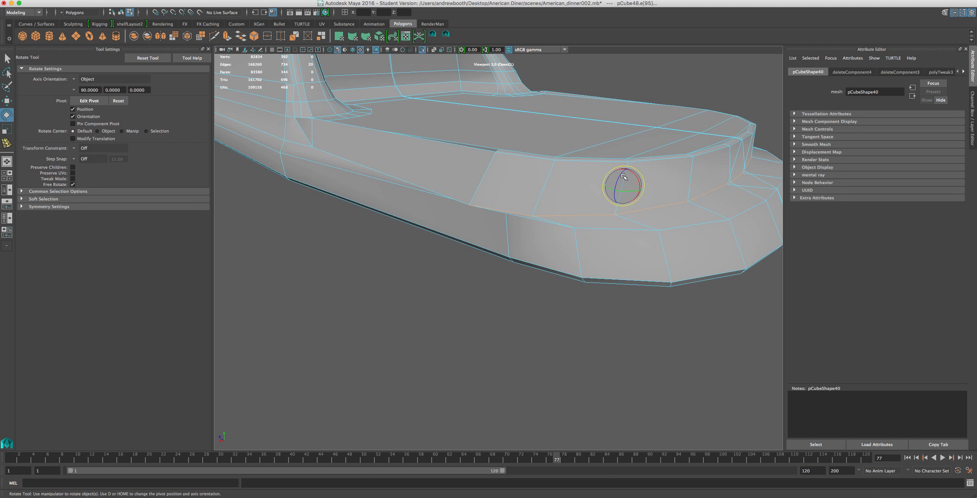
key("w")
left_click_drag(629, 170, 504, 175)
key("r")
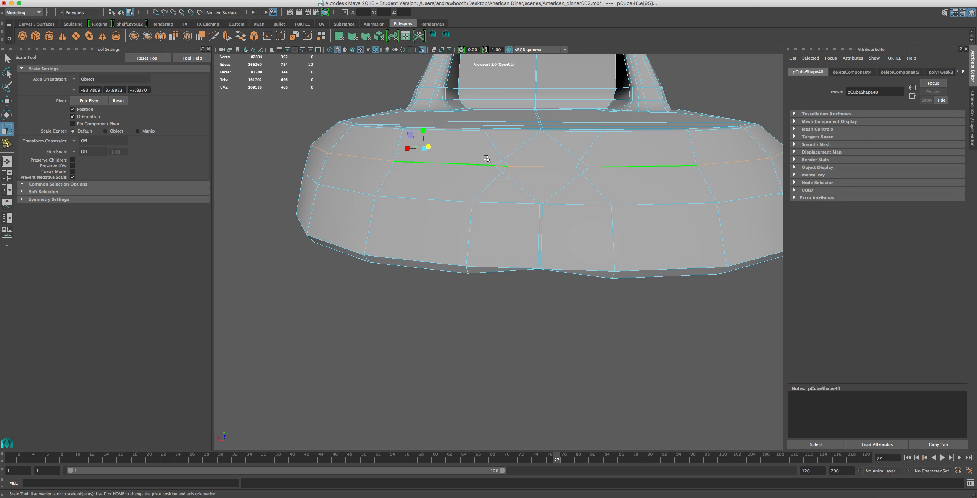
key("z")
left_click_drag(511, 161, 529, 170, "alt")
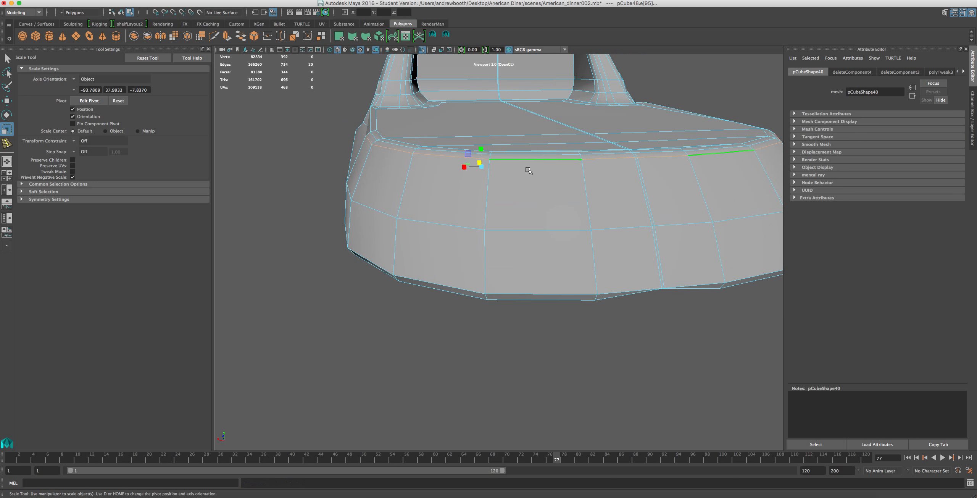
Lower the selected edge loop below the front rim and shift it forward so it follows the base's slope.
key("w")
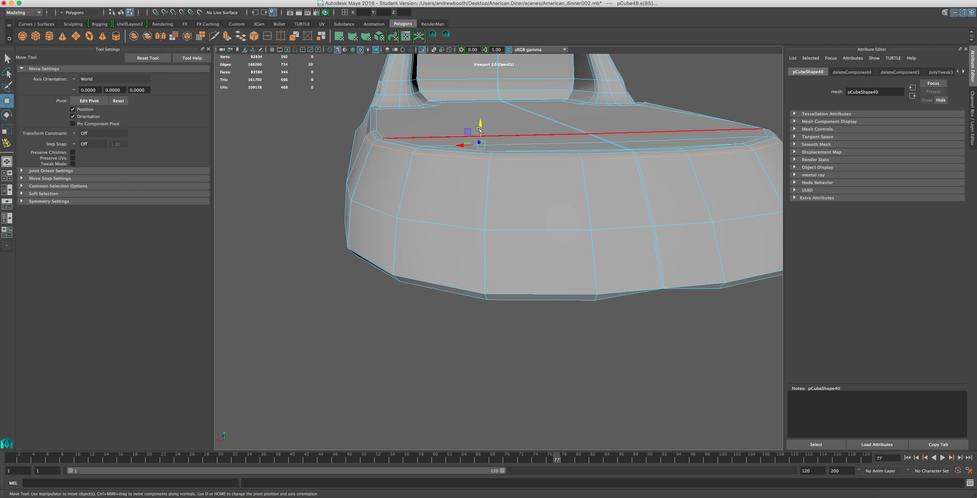
left_click_drag(480, 134, 479, 151)
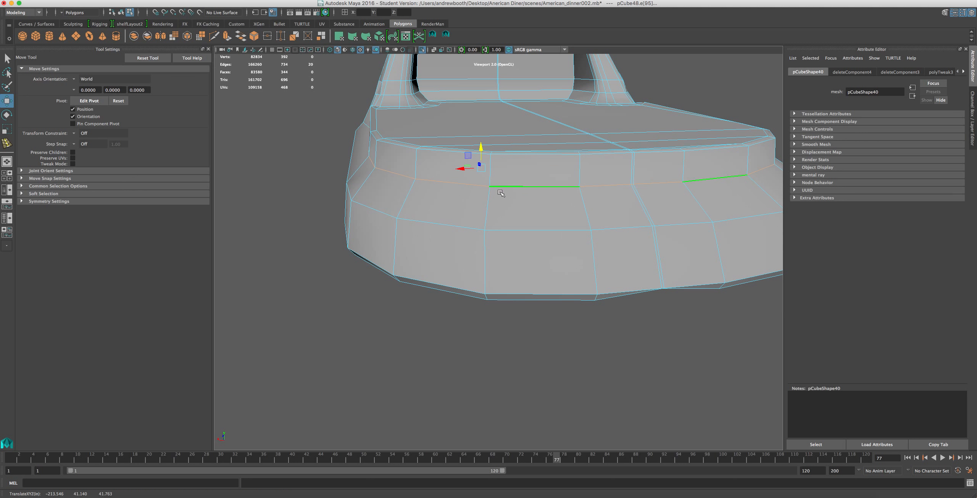
left_click_drag(530, 207, 589, 198, "alt")
left_click_drag(672, 166, 646, 132, "alt")
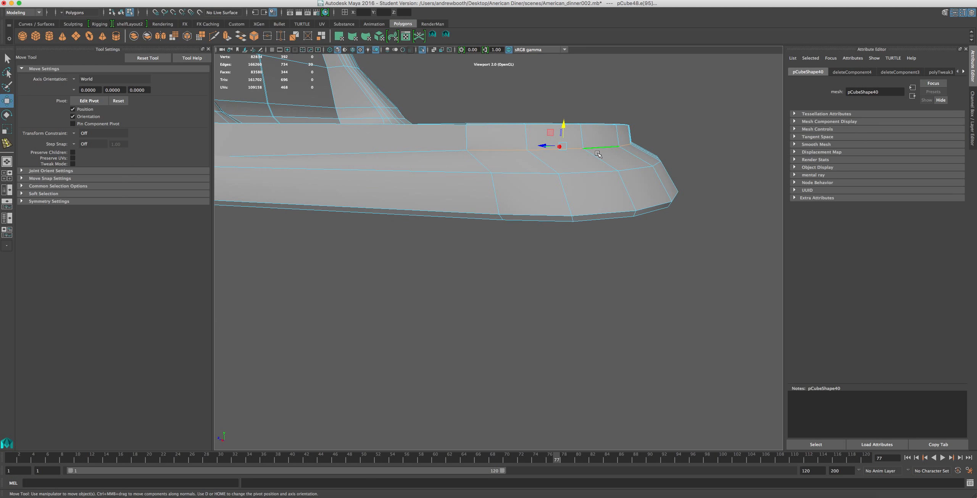
left_click_drag(544, 145, 561, 145)
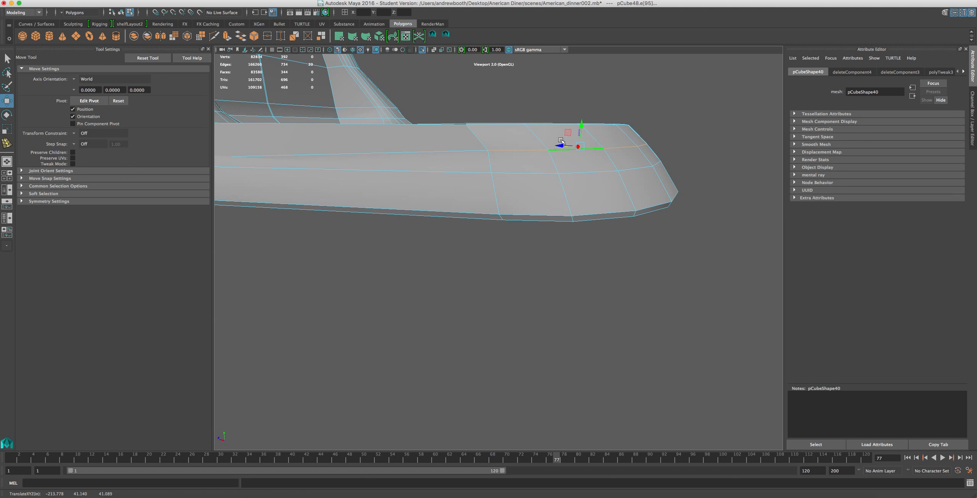
Shift the lowered front edge loop outward sideways so the base's side profile curves evenly from rim to middle edge.
left_click_drag(611, 147, 534, 159, "alt")
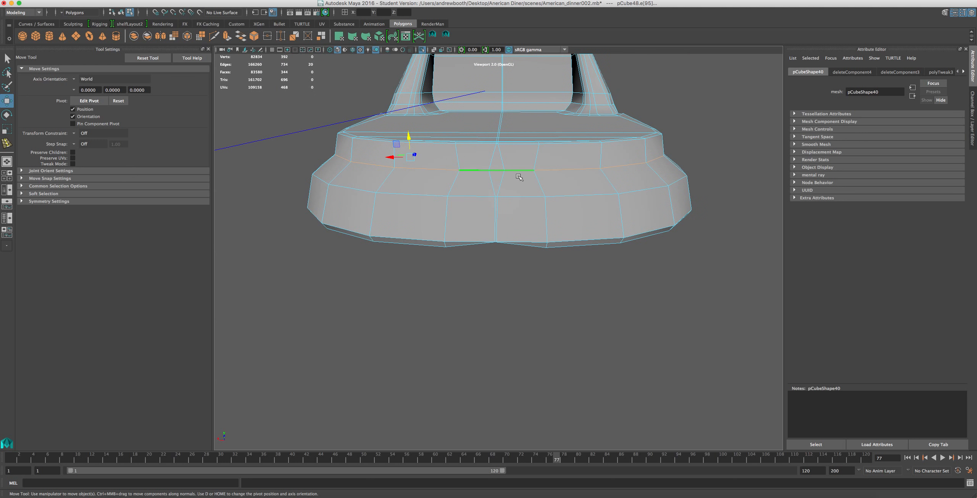
left_click_drag(392, 155, 383, 157)
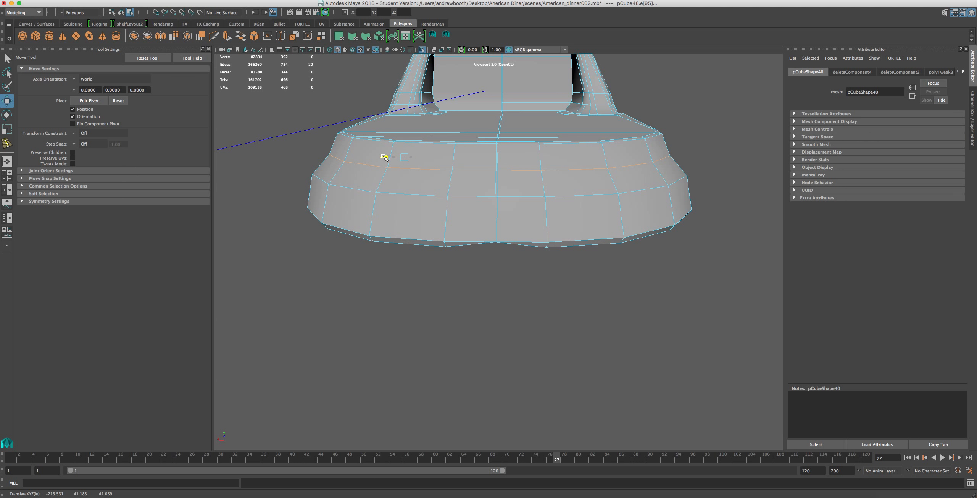
key("r")
left_click_drag(387, 157, 389, 159)
key("w")
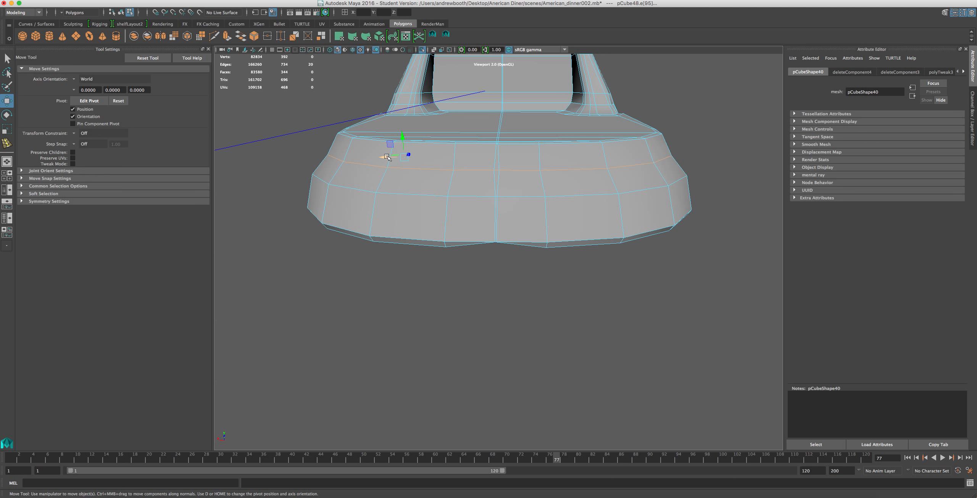
left_click_drag(383, 157, 380, 158)
Move the vertex at the bottom centre of the base's front sideways to the seam between the two halves.
scroll(416, 196, "up", 5)
left_click_drag(464, 232, 463, 193, "alt")
scroll(500, 86, "up", 2)
middle_click_drag(502, 86, 502, 162, "alt")
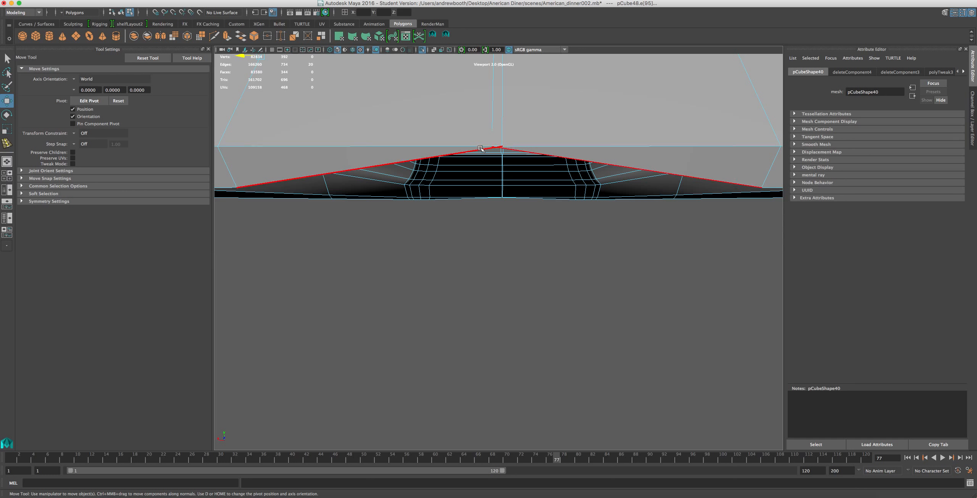
right_click_drag(481, 148, 399, 141)
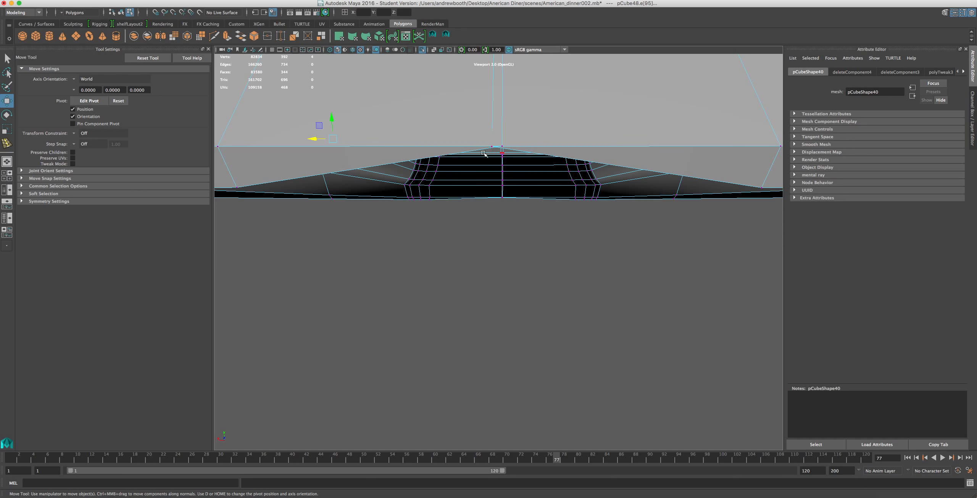
left_click(501, 147)
left_click_drag(485, 149, 480, 152)
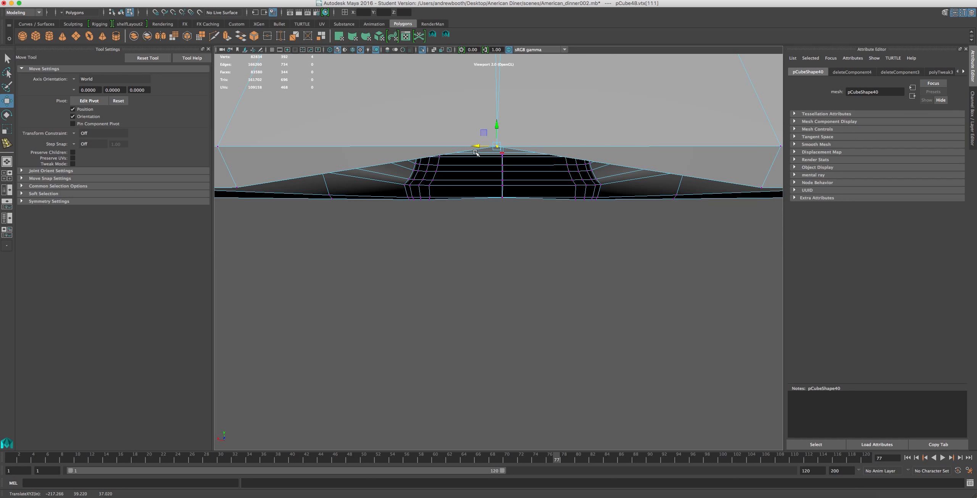
Split the narrow bottom front face from its outer upper vertex to the midpoint of the sloping bottom edge.
left_click(433, 35)
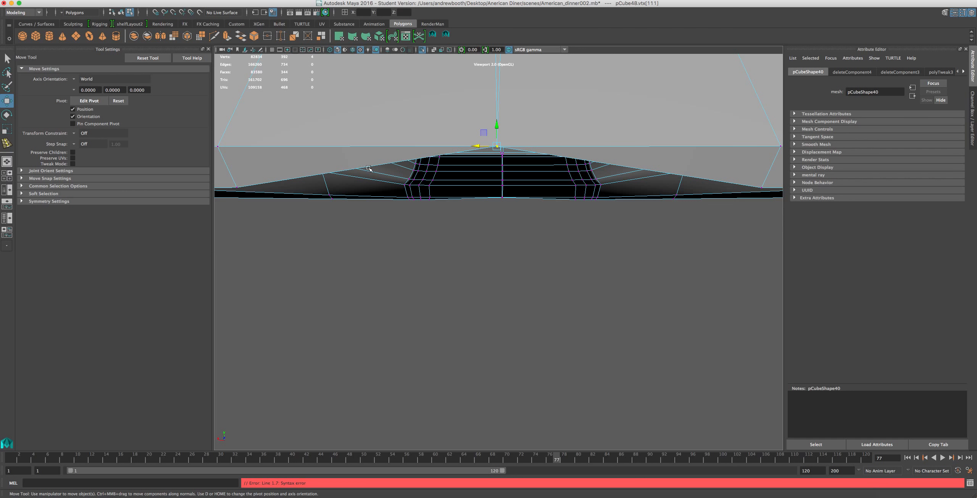
scroll(294, 154, "down", 5)
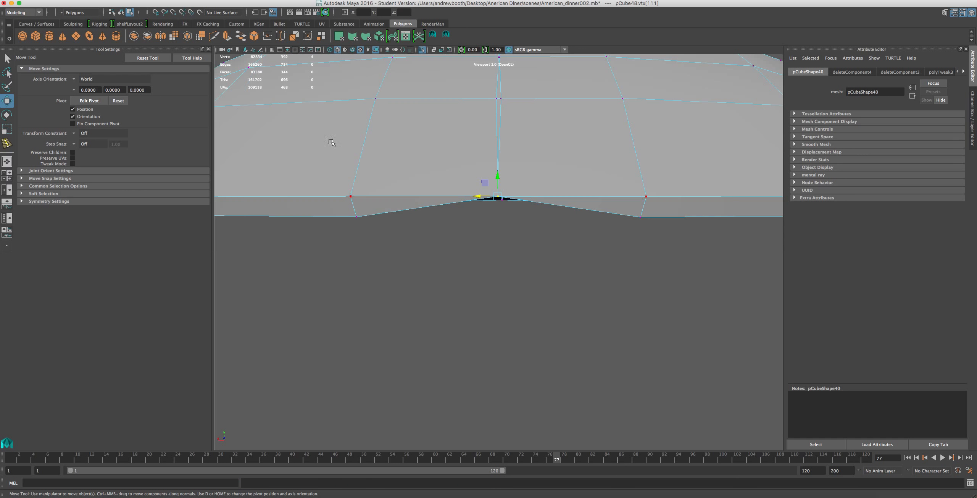
left_click(444, 37)
left_click(333, 198)
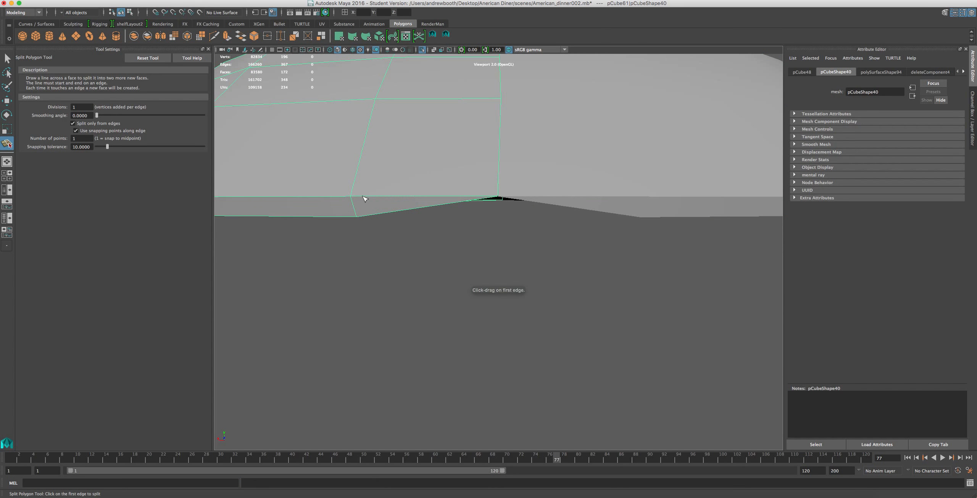
left_click(334, 199)
left_click(417, 208)
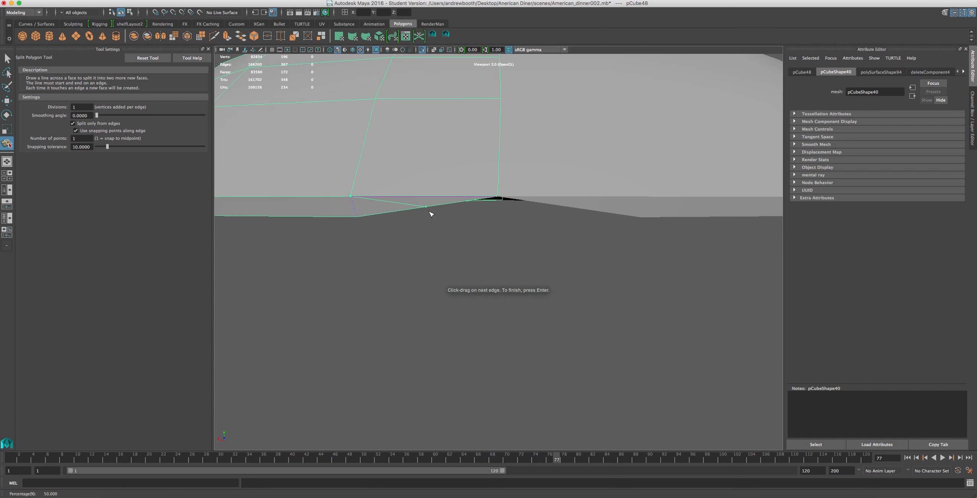
key("Return")
Move the split's new bottom vertex to the centre seam, level with the base's bottom edge, filling the front notch.
key("w")
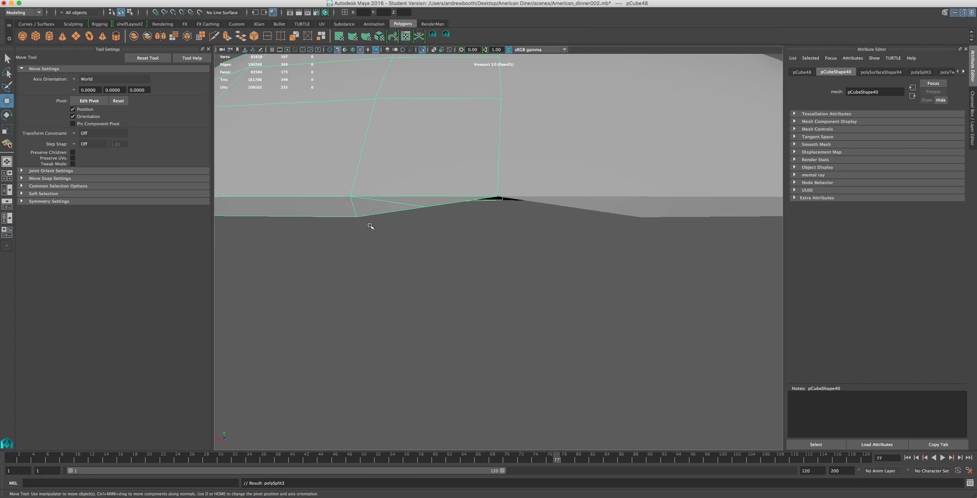
scroll(340, 135, "down", 7)
scroll(352, 150, "up", 3)
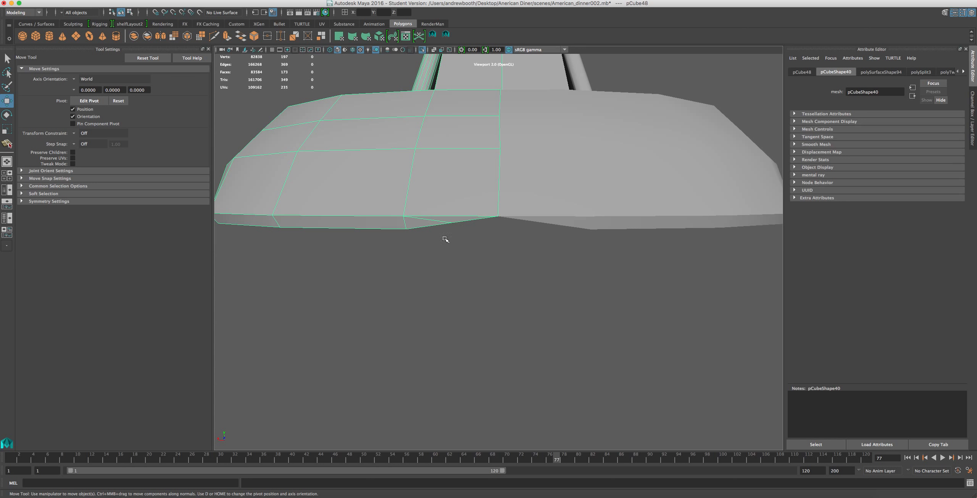
right_click_drag(464, 220, 462, 197)
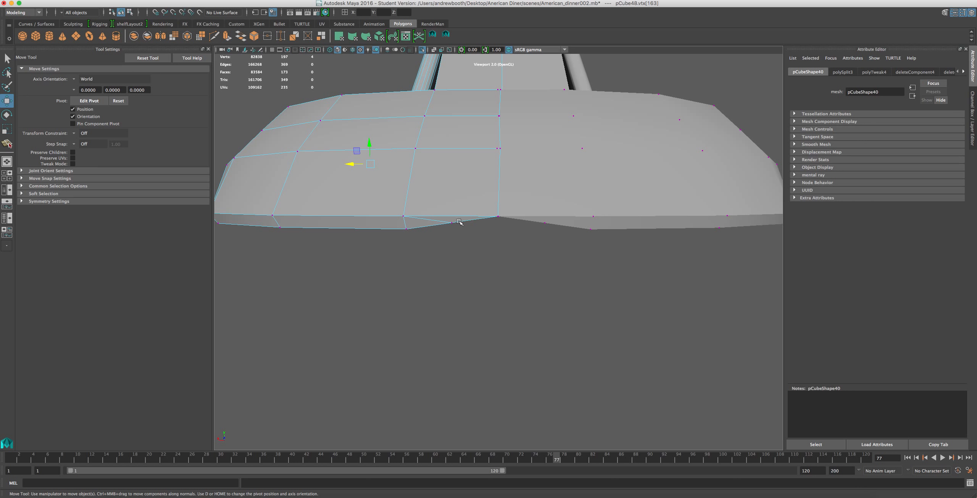
mouse_move(461, 228)
left_mouse_down()
mouse_move(451, 203)
mouse_move(439, 229)
mouse_move(475, 226)
left_mouse_up()
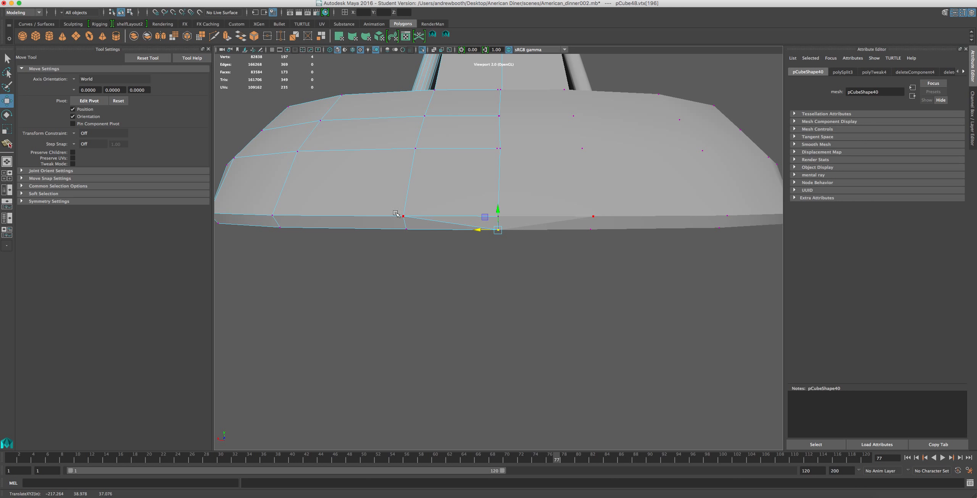
Move the side edge just behind the base's front corner outward to fill out the side's curve.
left_click_drag(408, 230, 432, 260, "alt")
left_click_drag(429, 227, 496, 220, "alt")
right_click_drag(477, 221, 474, 194)
left_click(470, 202)
left_click_drag(429, 188, 422, 188)
left_click_drag(461, 246, 439, 208, "alt")
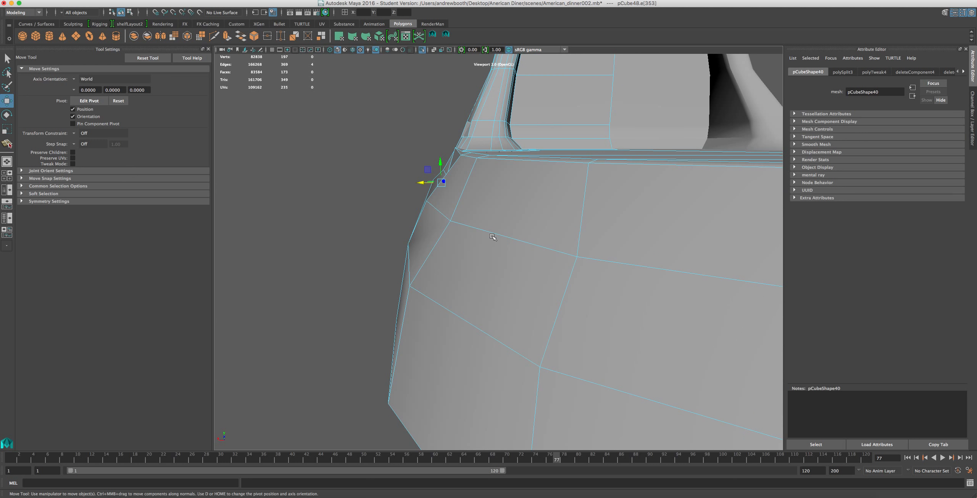
Move the lowered loop's vertices at the base's front corner horizontally outward to round the corner.
right_click_drag(436, 213, 455, 217)
left_click(451, 221)
left_click_drag(433, 220, 432, 221)
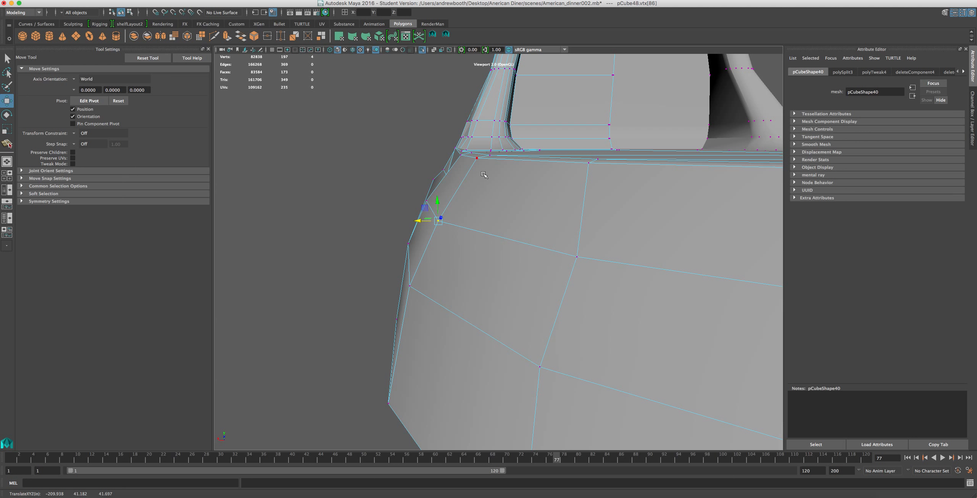
left_click_drag(442, 328, 414, 322, "alt")
left_click(407, 268)
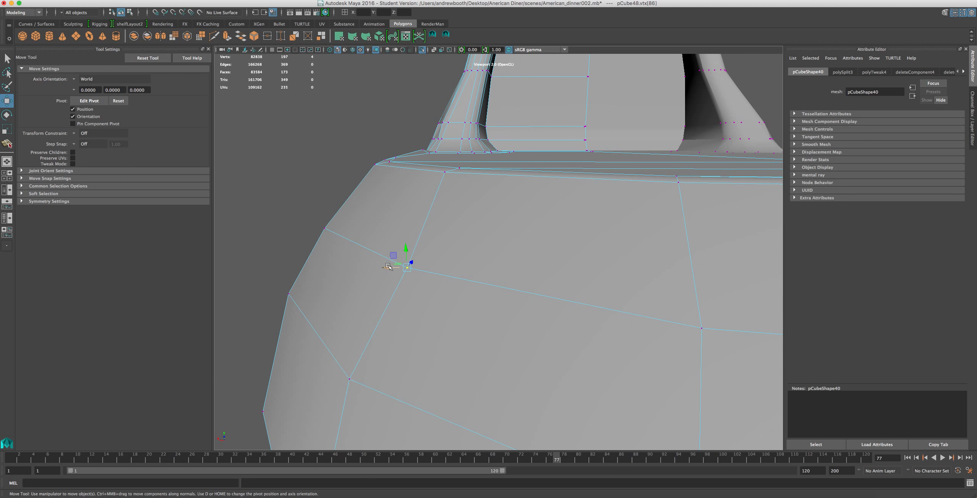
scroll(387, 278, "down", 3)
scroll(387, 280, "down", 2)
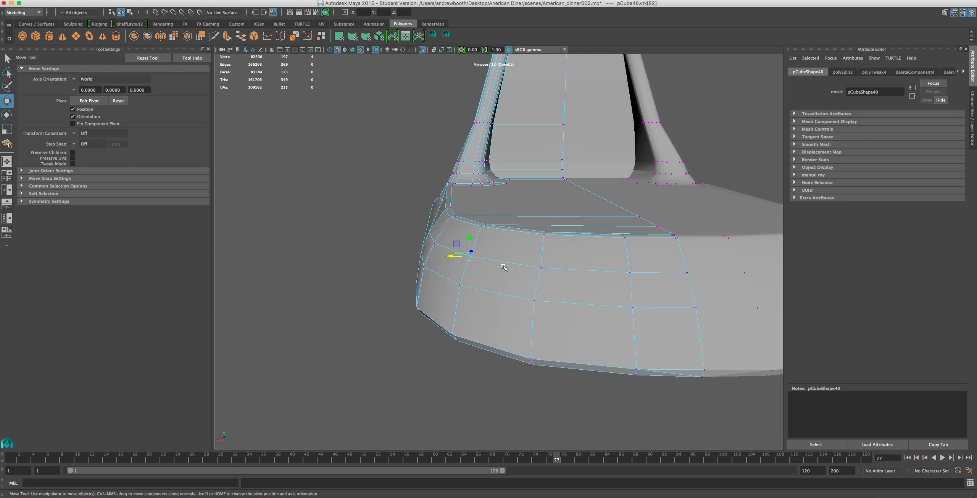
left_click(542, 268)
left_click_drag(519, 269, 484, 339)
middle_click_drag(487, 340, 525, 291, "alt")
Select the columns of vertices around the base's front corner on both halves, from rim to bottom edge.
scroll(531, 294, "down", 5)
mouse_move(631, 259)
left_mouse_down("alt")
mouse_move(648, 251)
mouse_move(657, 266)
mouse_move(641, 267)
left_mouse_up("alt")
left_click_drag(562, 248, 676, 329)
left_click_drag(608, 236, 675, 325, "alt")
left_click_drag(553, 245, 675, 369)
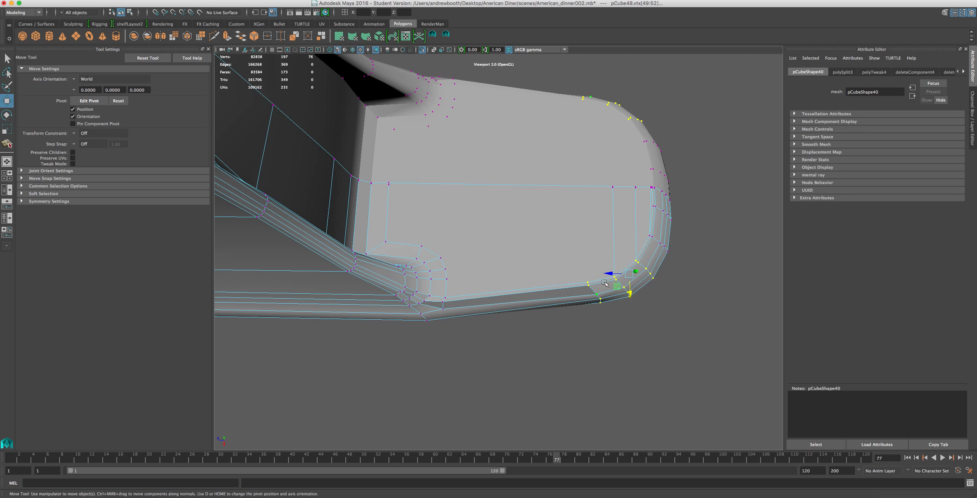
Try shifting the selected vertex columns at the base's front corner horizontally, and undo that move.
mouse_move(630, 296)
left_mouse_down()
mouse_move(633, 314)
mouse_move(630, 300)
mouse_move(558, 241)
mouse_move(585, 234)
mouse_move(620, 295)
left_mouse_up()
left_click_drag(636, 367, 675, 395, "alt")
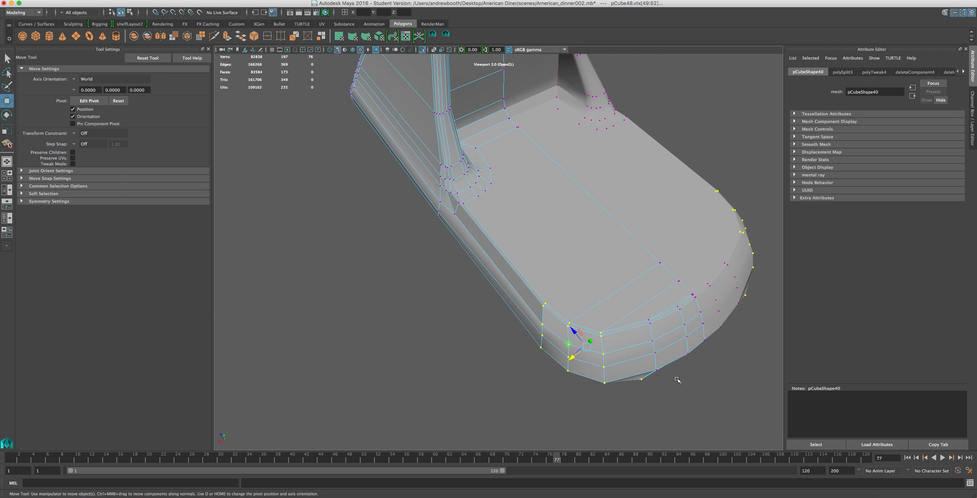
left_click_drag(624, 354, 623, 297, "alt")
key("ctrl+z")
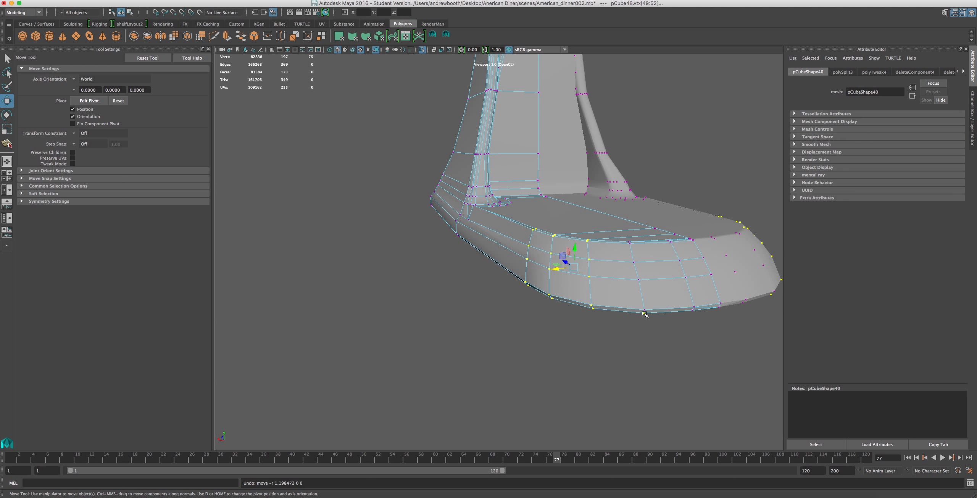
Move the front corner's vertex columns outward, and ease the two rearmost columns back in to even the curve.
left_click_drag(613, 323, 630, 392, "alt")
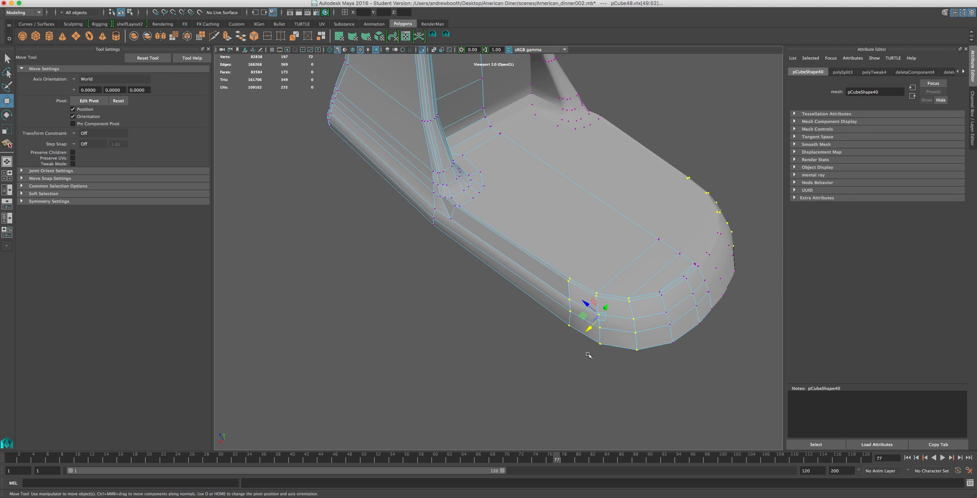
left_click_drag(589, 328, 585, 334)
left_click_drag(641, 297, 603, 393, "ctrl")
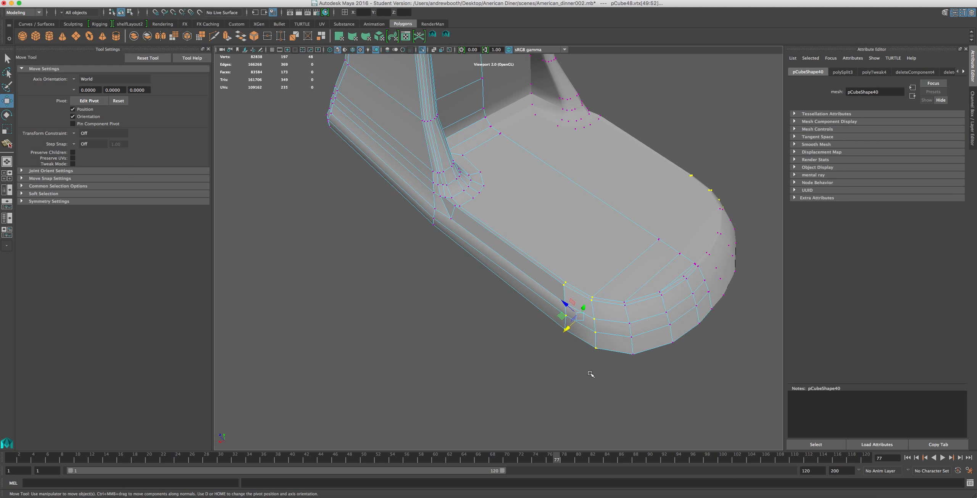
mouse_move(567, 328)
left_mouse_down("alt")
mouse_move(605, 333)
mouse_move(615, 308)
mouse_move(612, 190)
mouse_move(589, 226)
mouse_move(758, 329)
mouse_move(565, 223)
mouse_move(577, 328)
left_mouse_up("alt")
Try lowering the vertex on the base's side just in front of the pillar foot, and undo that move.
right_click_drag(502, 238, 492, 273, "alt")
left_click(478, 254)
left_click_drag(478, 254, 501, 151, "alt")
left_click(486, 139)
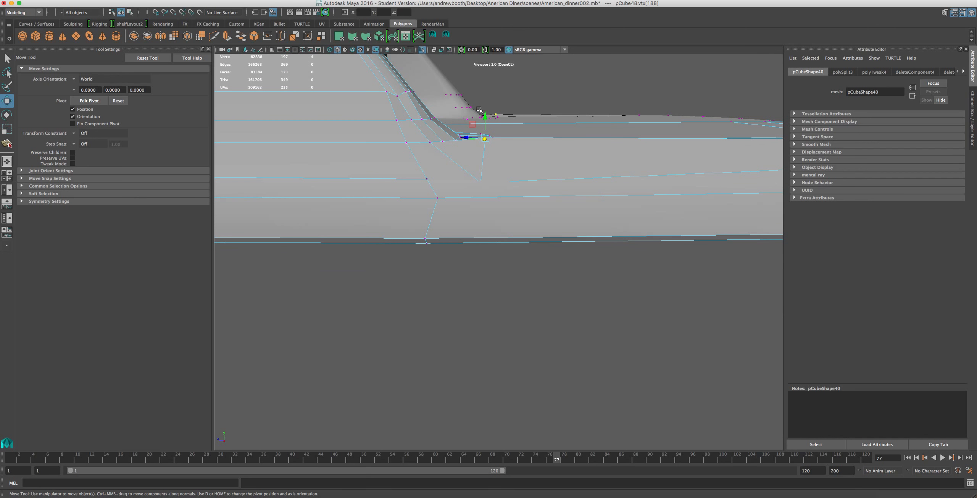
left_click_drag(486, 114, 489, 137)
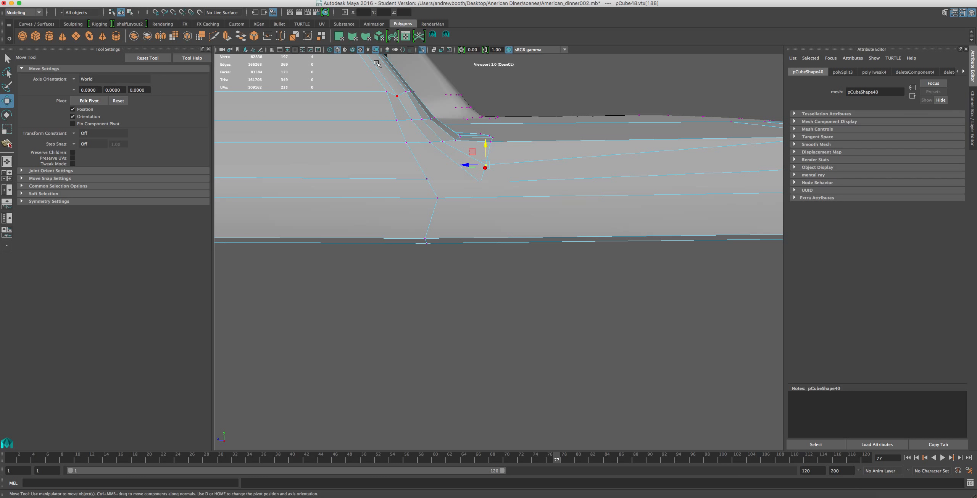
middle_click_drag(570, 165, 316, 158, "alt")
key("super+z")
Select the rim edge loop around the base's flat top and lower it slightly.
right_click_drag(569, 135, 568, 115)
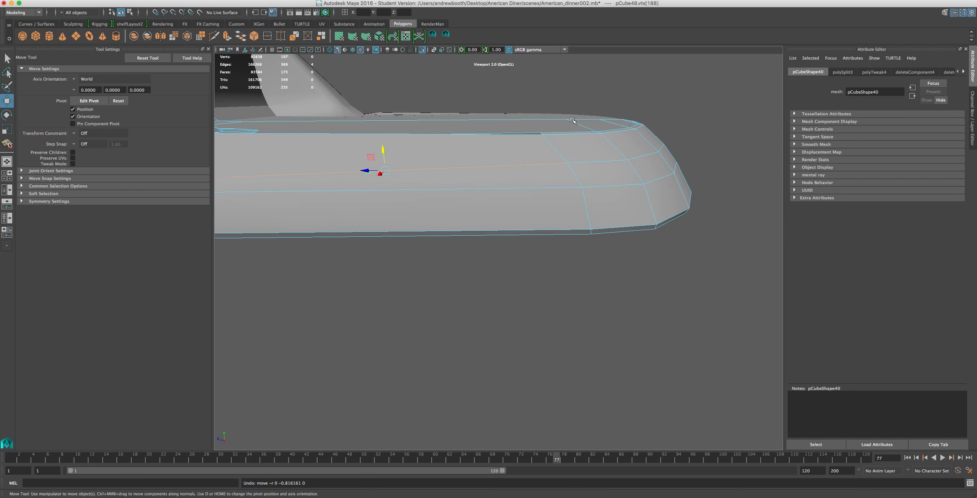
double_click(554, 133)
left_click_drag(549, 130, 508, 148, "alt")
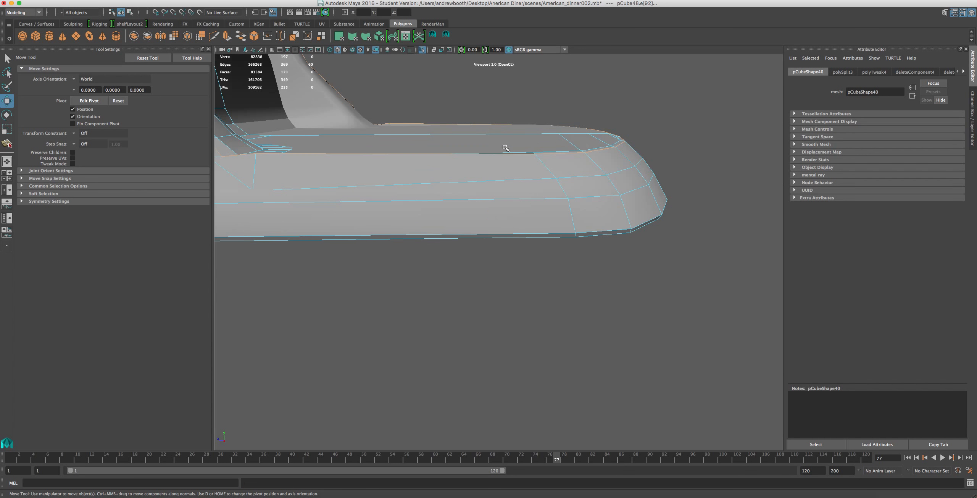
middle_click_drag(433, 116, 542, 161, "alt")
left_click(391, 193)
left_click_drag(553, 158, 382, 126, "alt")
middle_click_drag(381, 124, 248, 84, "alt")
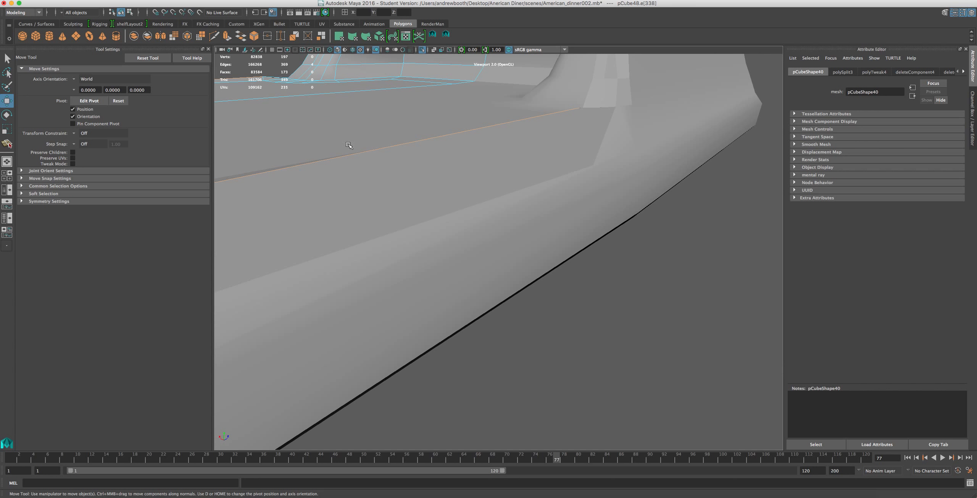
scroll(359, 151, "down", 10)
left_click_drag(347, 156, 384, 261, "alt")
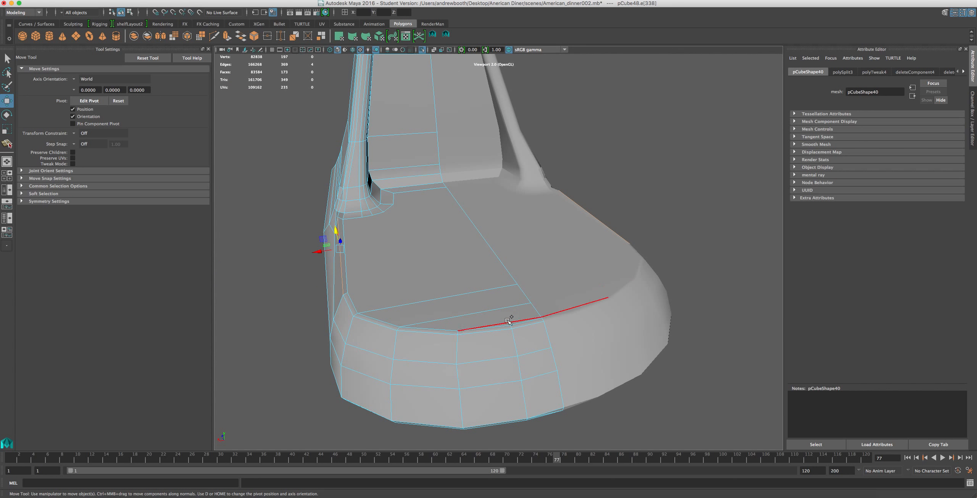
double_click(534, 320)
left_click_drag(490, 282, 514, 261, "alt")
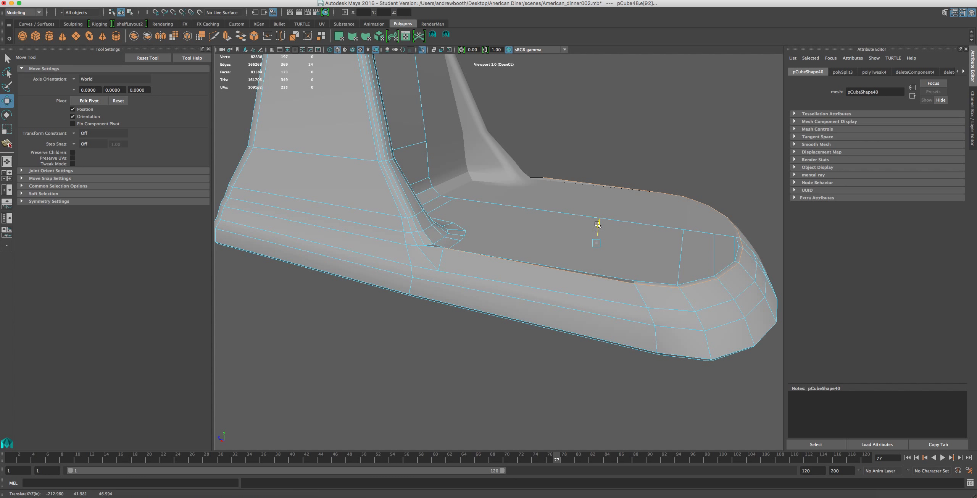
left_click_drag(598, 225, 599, 232)
Move the long edge just below the rim on the base's side slightly outward.
left_click(627, 285, "ctrl")
left_click_drag(665, 259, 720, 171)
left_click_drag(720, 172, 486, 225, "alt")
left_click(373, 225)
left_click_drag(343, 216, 342, 215)
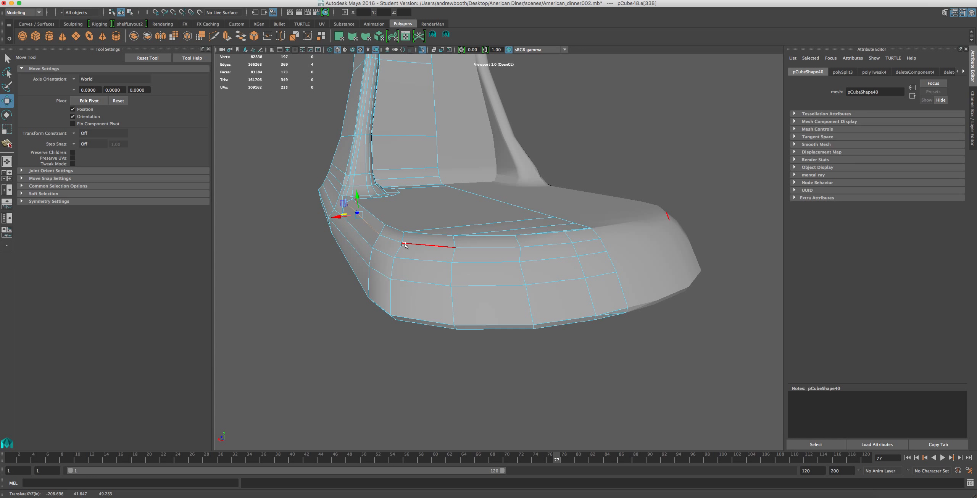
Move individual vertices just below the rim at the base's front corner outward to smooth the curve.
right_click_drag(407, 246, 378, 247)
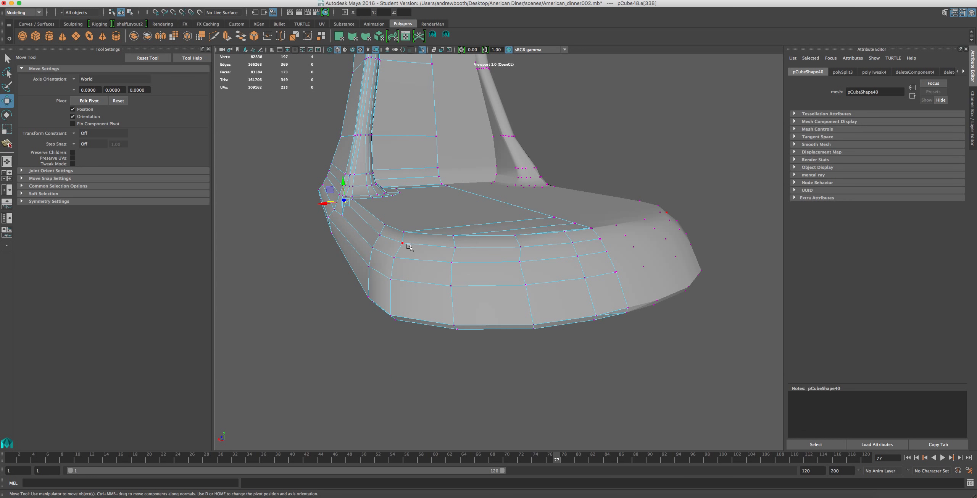
left_click(398, 242)
left_click_drag(374, 247, 372, 248)
left_click(456, 249)
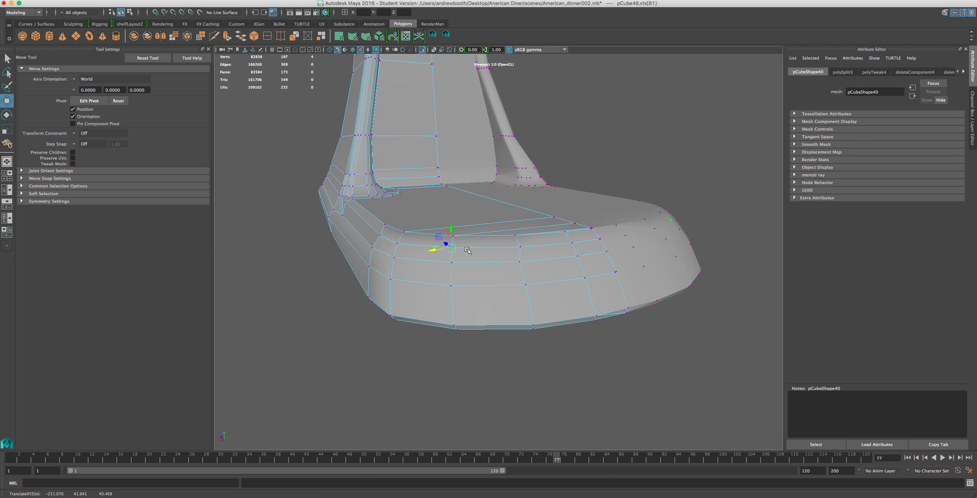
left_click(519, 248)
left_click_drag(505, 249, 630, 216)
Move the side vertex below the pillar's front foot back toward the pillar and raise it to even the edge flow.
scroll(500, 249, "down", 4)
scroll(556, 256, "up", 4)
scroll(556, 257, "up", 4)
middle_click_drag(631, 216, 573, 240, "alt")
left_click_drag(573, 240, 593, 284, "alt")
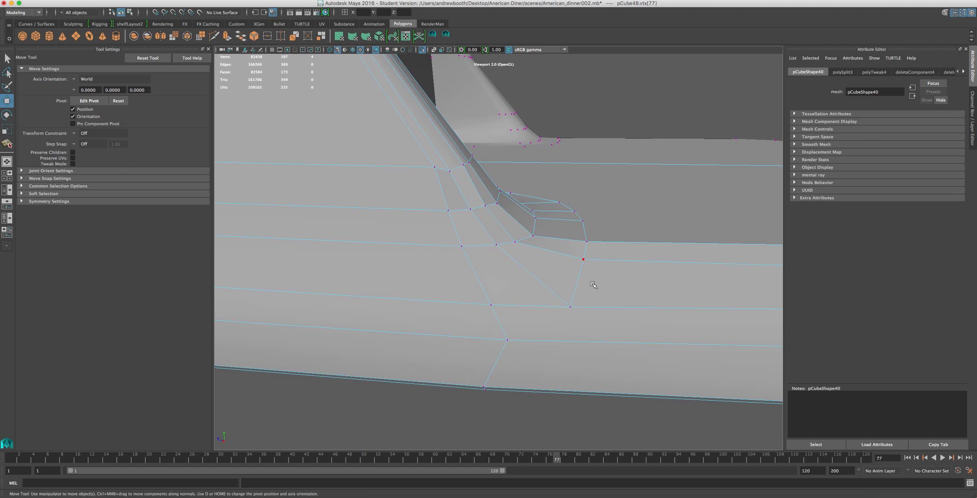
left_click(573, 305)
left_click_drag(551, 305, 534, 306)
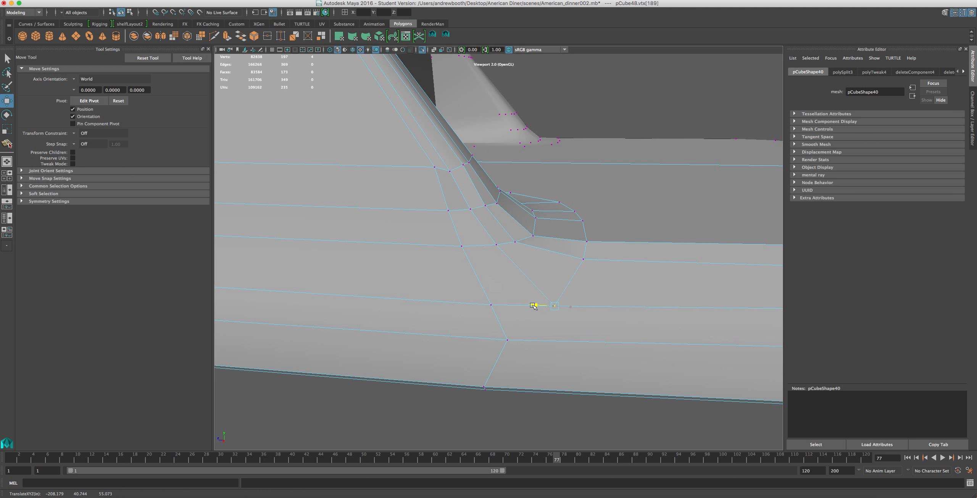
scroll(530, 310, "down", 4)
scroll(532, 319, "up", 2)
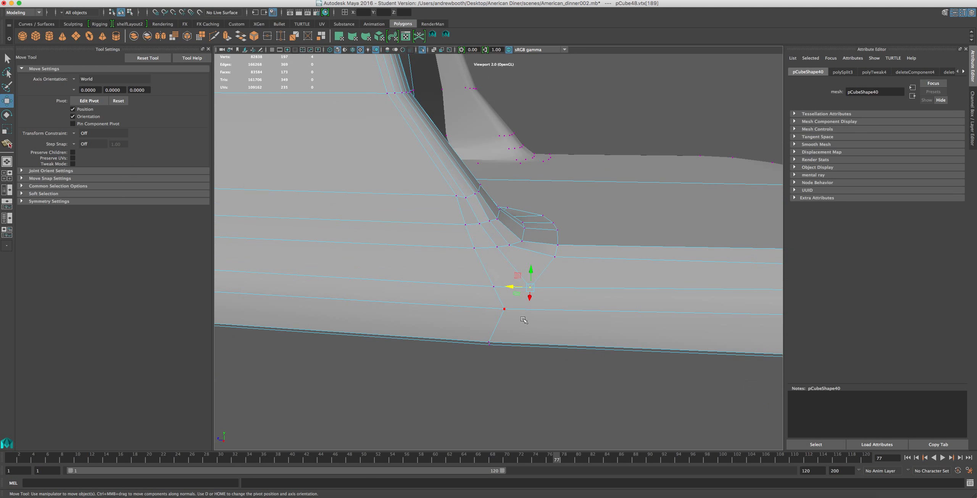
left_click_drag(529, 269, 526, 261)
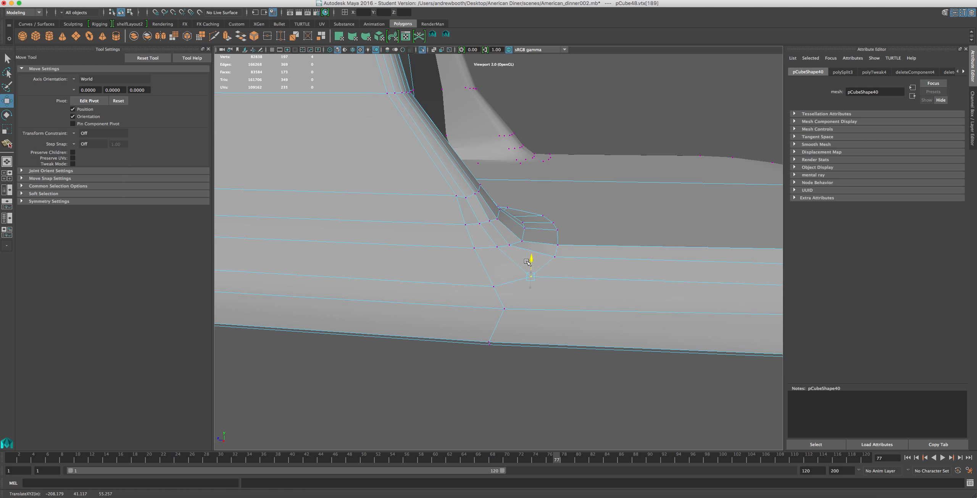
left_click_drag(509, 276, 502, 278)
Move the side vertex below the pillar foot backward into line above the vertex on the base's bottom edge.
left_click(504, 303)
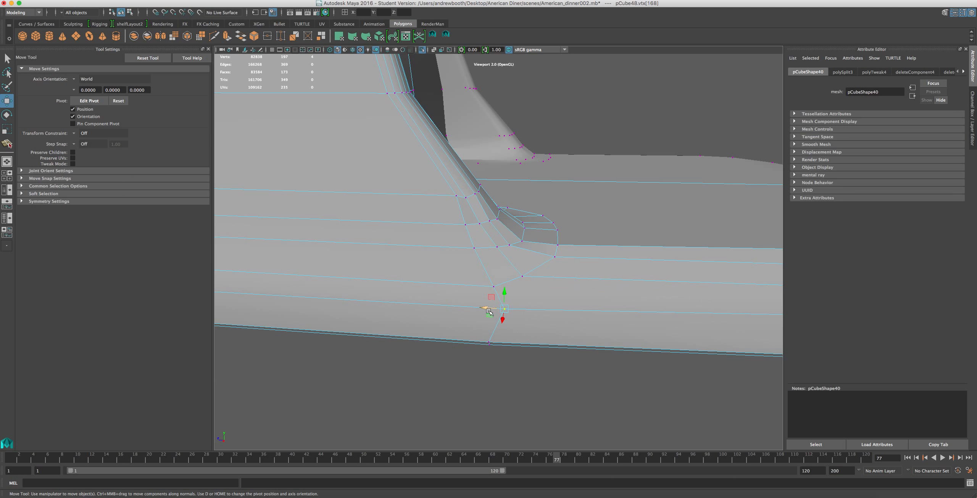
scroll(496, 313, "down", 4)
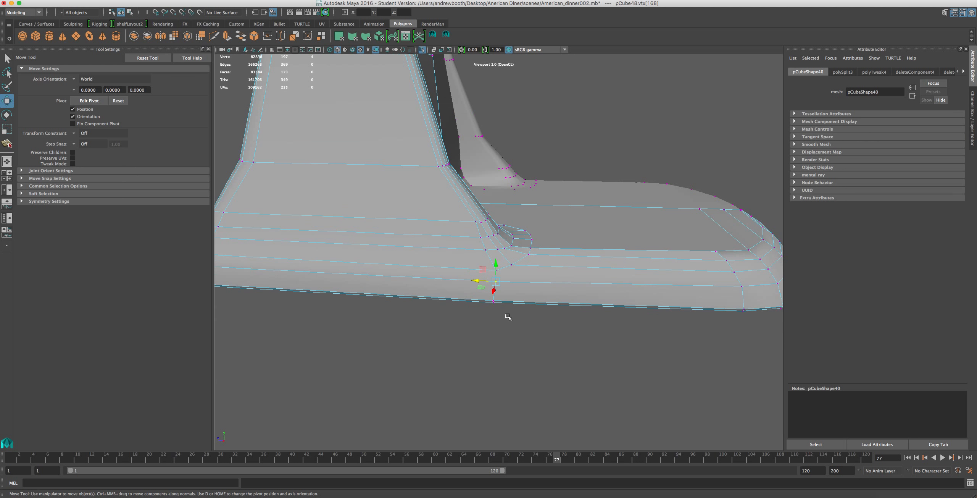
middle_click_drag(514, 308, 527, 314, "alt")
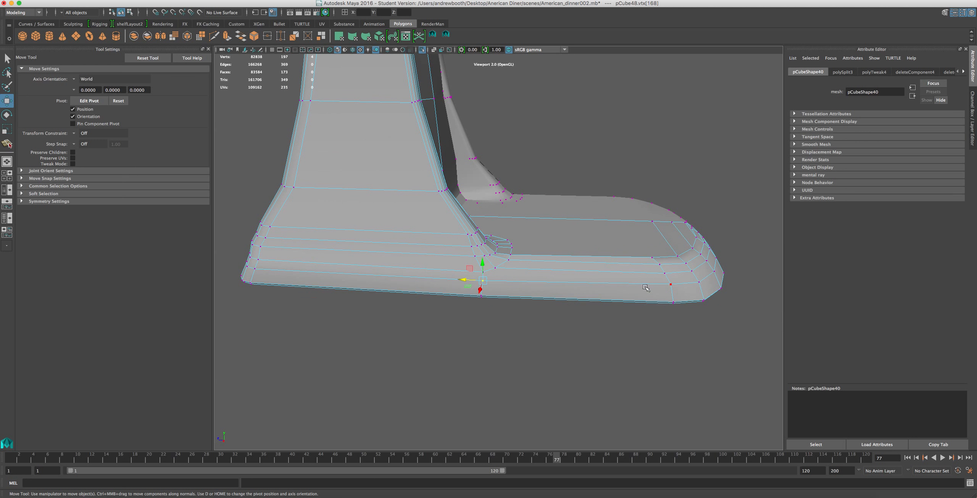
Split the base's side faces with a vertical cut from the vertex below the pillar foot down through the bottom lip.
scroll(482, 274, "up", 5)
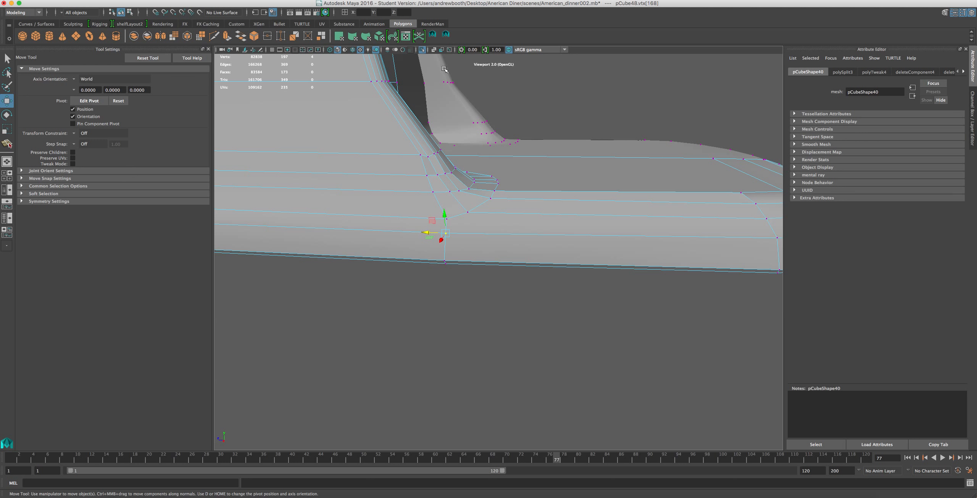
left_click(451, 35)
left_click(472, 235)
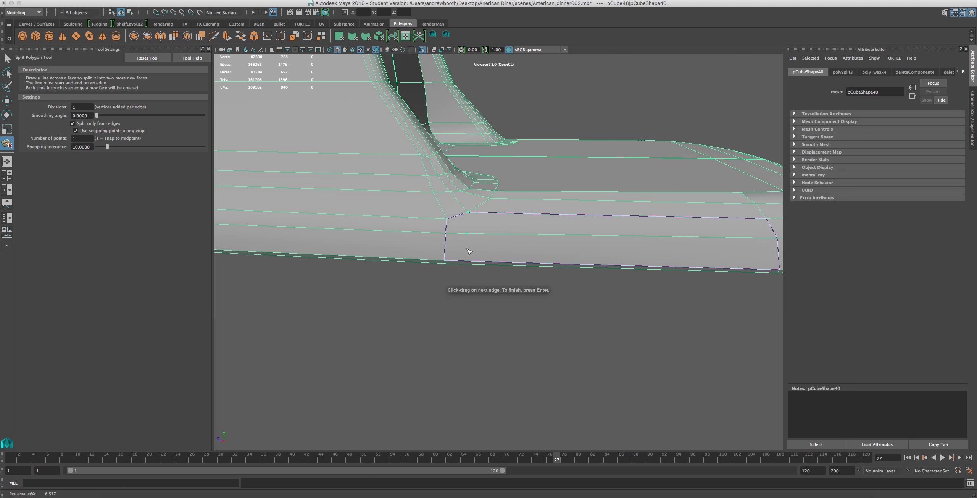
left_click(469, 264)
scroll(470, 264, "up", 5)
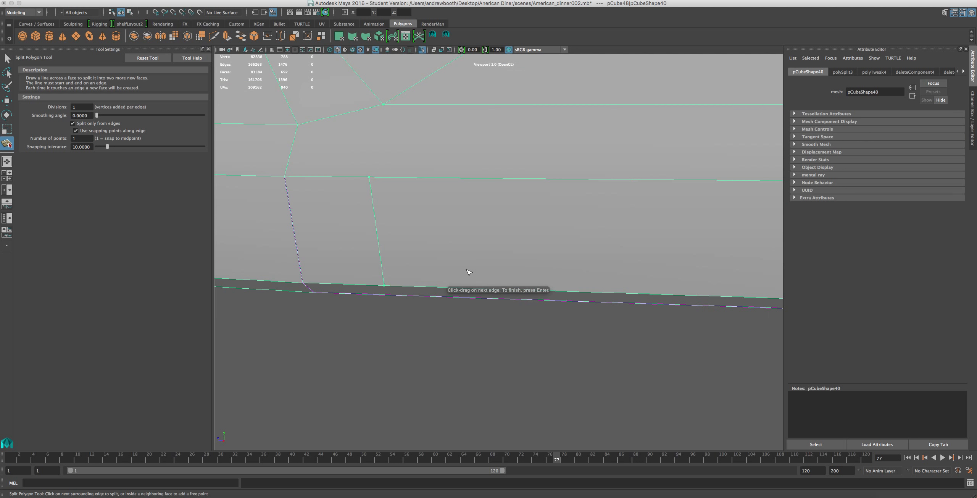
scroll(467, 266, "down", 5)
left_click(407, 110)
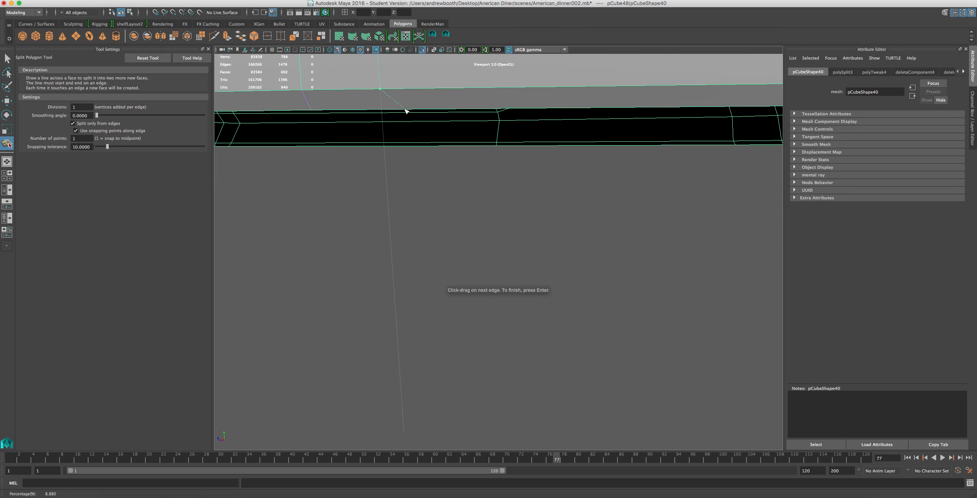
left_click_drag(391, 114, 385, 116)
key("Return")
key("w")
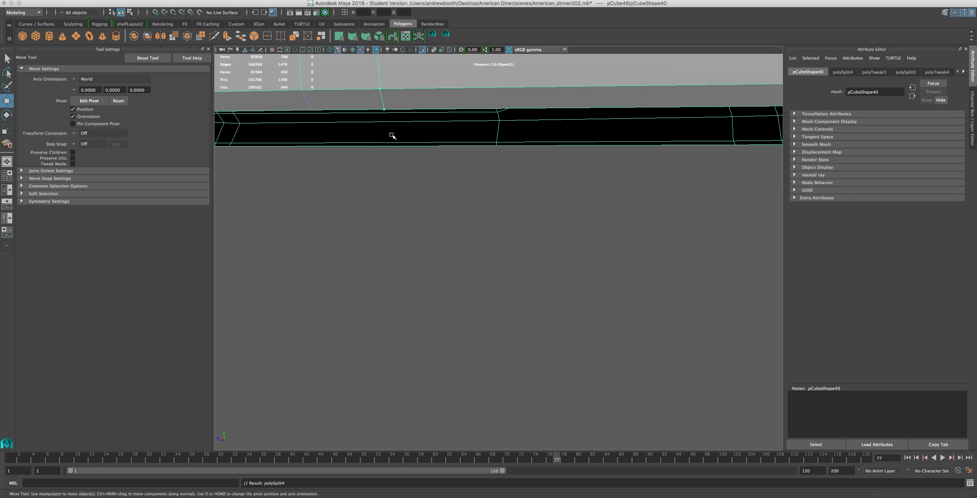
Delete the lowest horizontal edge loop running around the base's side.
scroll(392, 140, "down", 5)
scroll(397, 134, "down", 6)
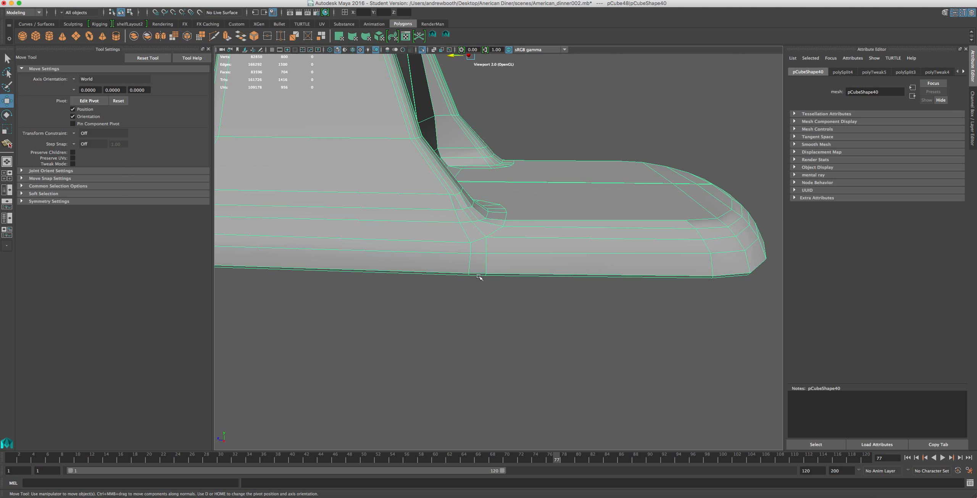
scroll(498, 236, "up", 3)
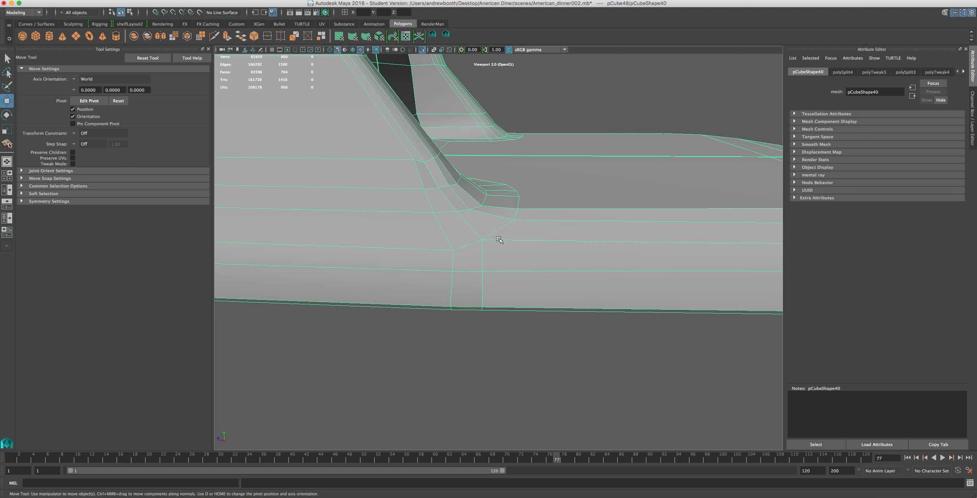
scroll(501, 241, "down", 3)
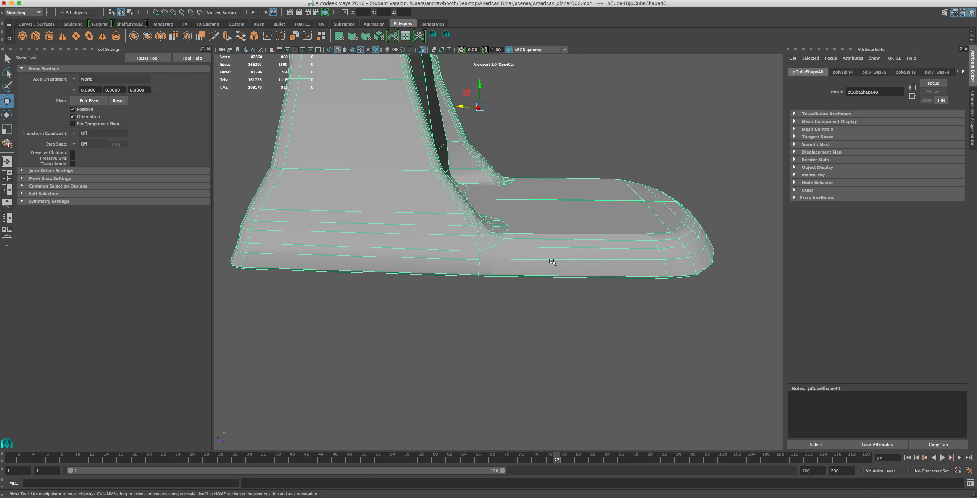
scroll(551, 260, "up", 2)
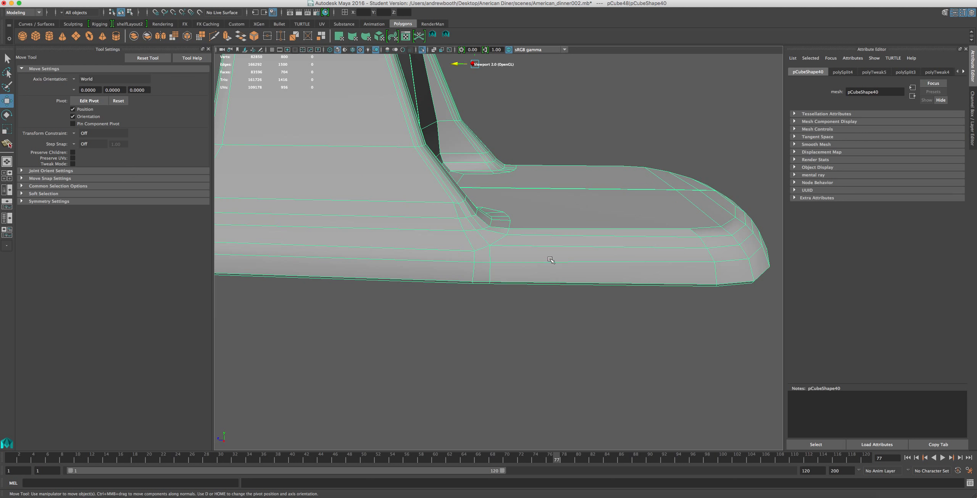
right_click(551, 260)
left_click(550, 239)
left_click(549, 255)
scroll(562, 263, "down", 2)
double_click(628, 263)
scroll(628, 263, "down", 1)
scroll(628, 263, "up", 2)
key("Delete")
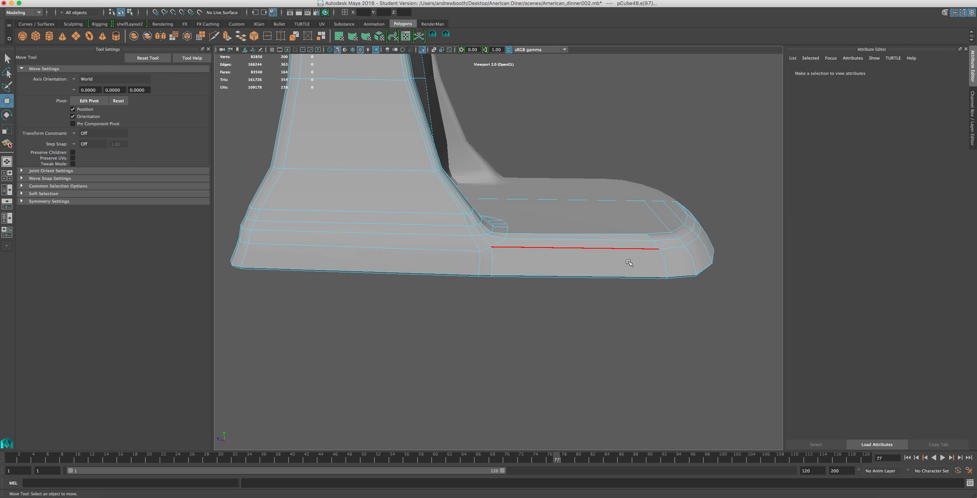
Try deleting the vertices across the base's lower part to clear leftover points, and undo the deletion.
right_click_drag(668, 268, 669, 254)
scroll(677, 264, "down", 4)
left_click_drag(692, 213, 328, 308)
key("Delete")
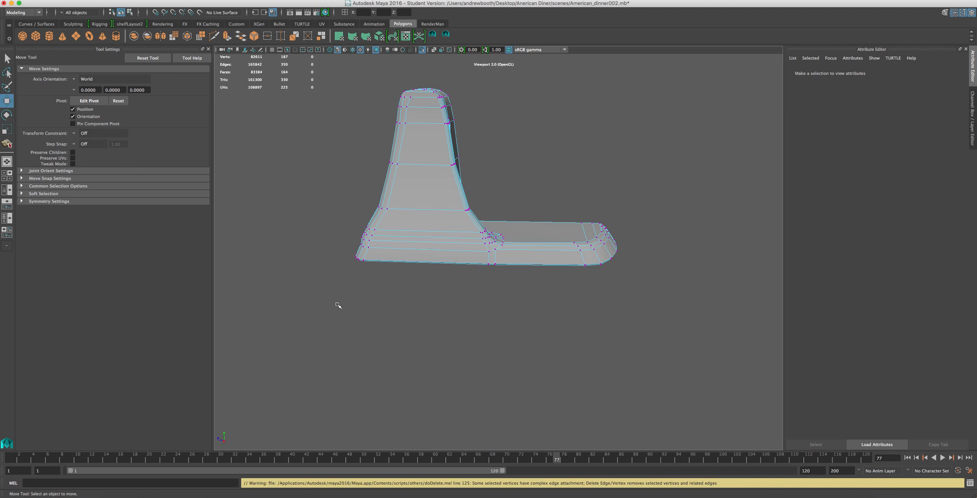
key("ctrl+z")
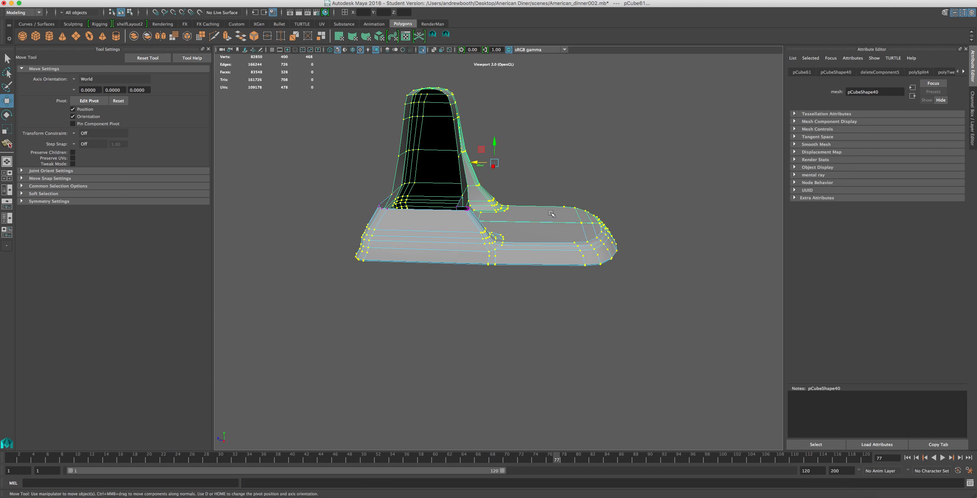
key("ctrl+z")
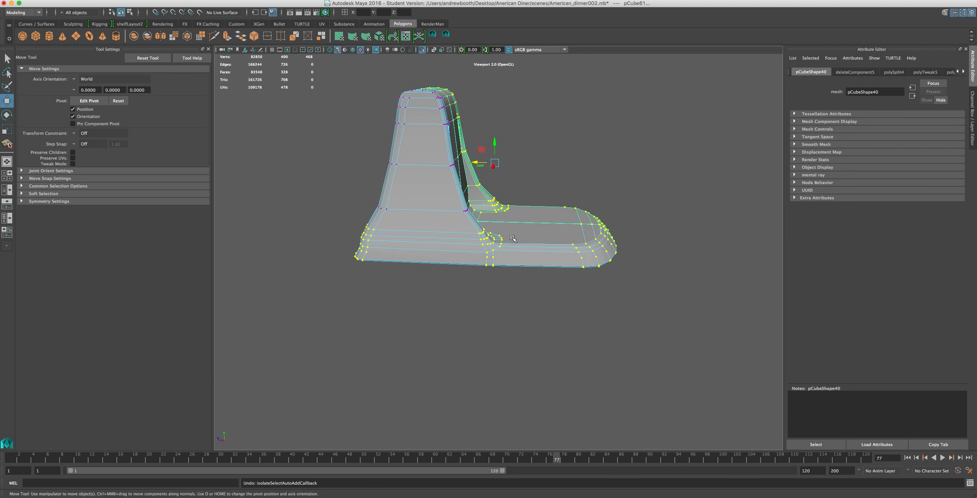
Delete the leftover vertices across the lower part of the near half of the base.
mouse_move(525, 208)
right_mouse_down("shift")
mouse_move(541, 195)
mouse_move(525, 211)
right_mouse_up("shift")
left_click(516, 223)
left_click_drag(634, 296, 286, 212)
key("f")
right_click_drag(581, 168, 591, 164)
left_click(570, 166, "shift")
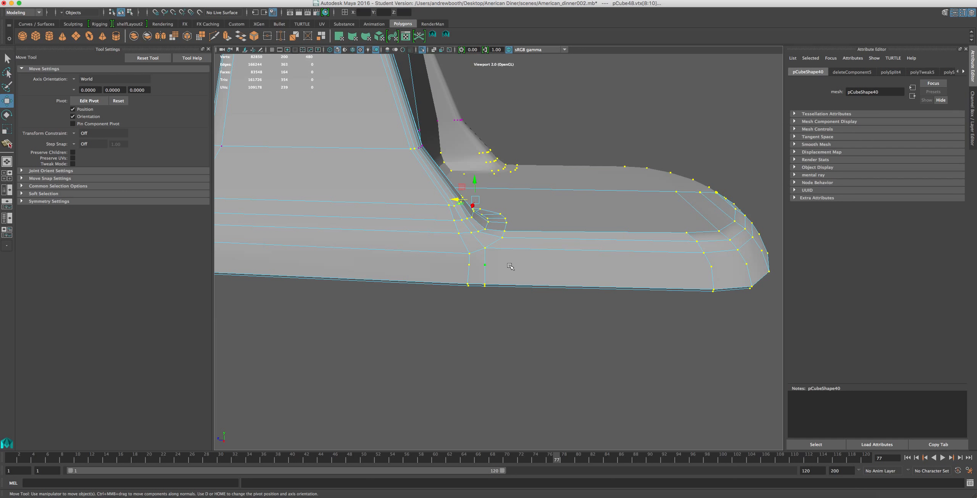
right_click_drag(549, 254, 437, 270, "shift")
left_click(448, 266)
scroll(453, 270, "down", 3)
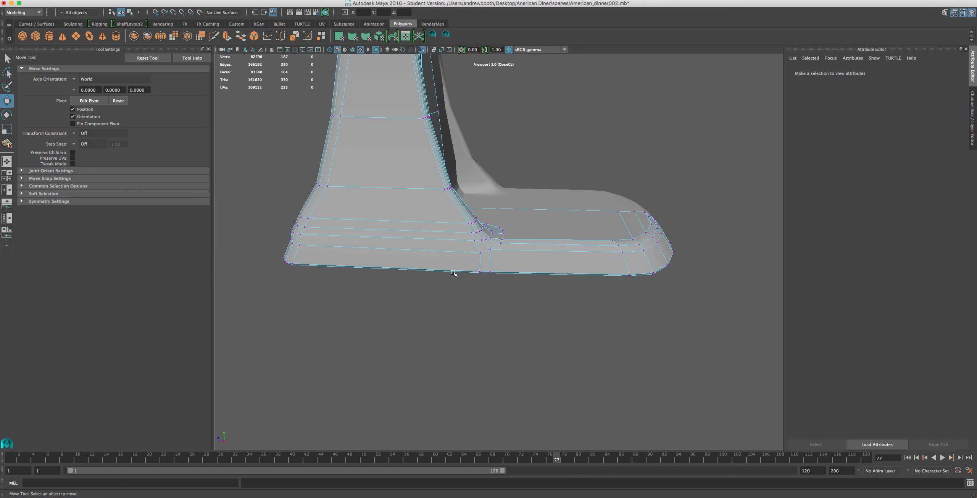
Examine the base's side and rear profile and compare it with the KitchenAid Artisan reference photo in the browser.
left_click_drag(527, 249, 540, 226, "alt")
scroll(538, 229, "up", 5)
scroll(527, 232, "down", 4)
middle_click_drag(517, 233, 583, 246, "alt")
scroll(584, 245, "up", 3)
scroll(583, 246, "down", 2)
mouse_move(592, 263)
left_mouse_down("alt")
mouse_move(564, 258)
mouse_move(582, 269)
left_mouse_up("alt")
scroll(565, 260, "down", 3)
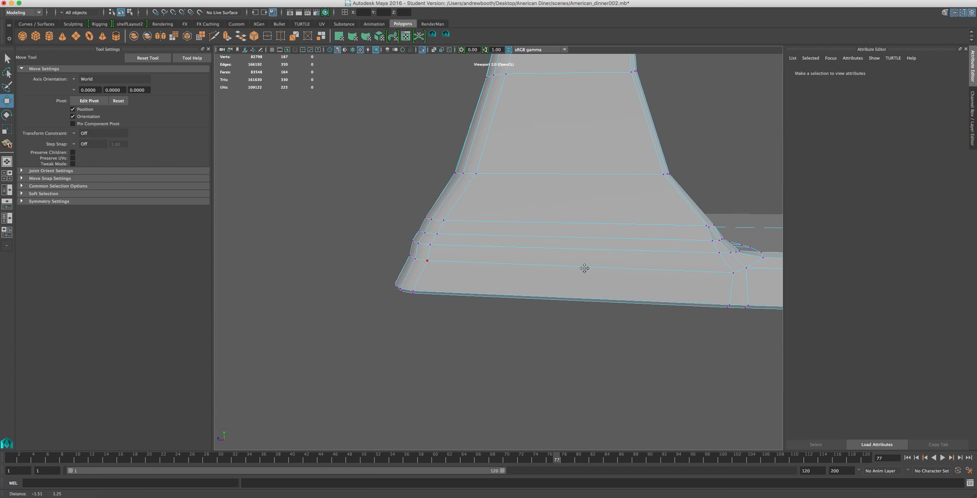
left_click(733, 492)
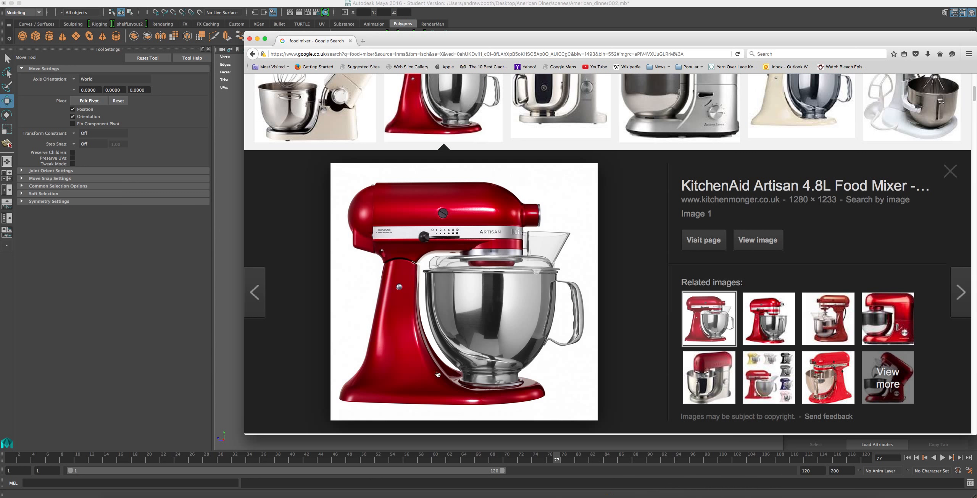
left_click(493, 17)
scroll(473, 64, "up", 5)
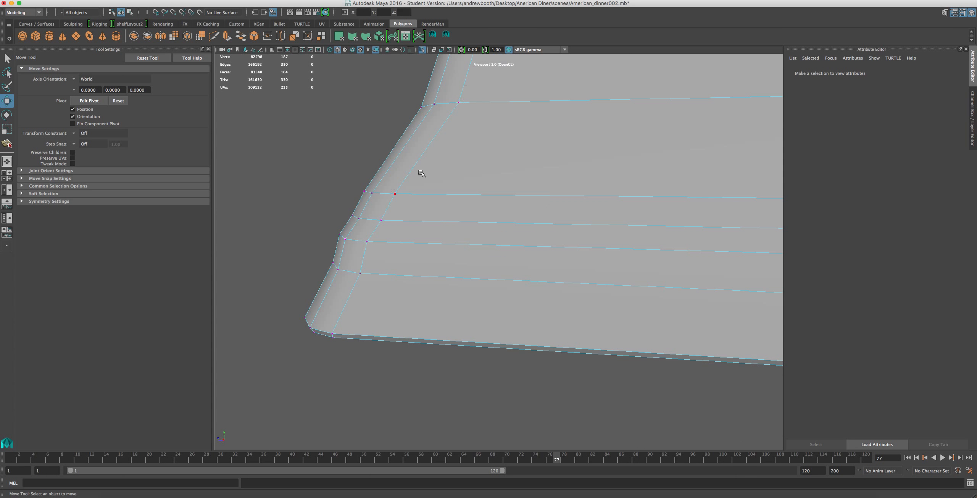
Move the rear-corner vertices of the lowest horizontal edge loop backward to flare the base's foot outward.
middle_click_drag(422, 174, 533, 180, "alt")
left_click_drag(605, 270, 619, 234, "alt")
left_click(618, 230)
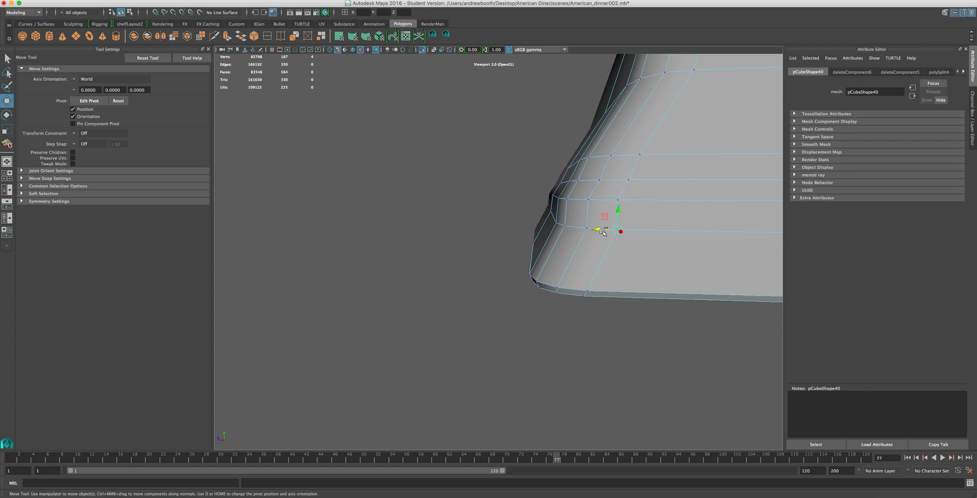
left_click(587, 229, "shift")
left_click(556, 223, "shift")
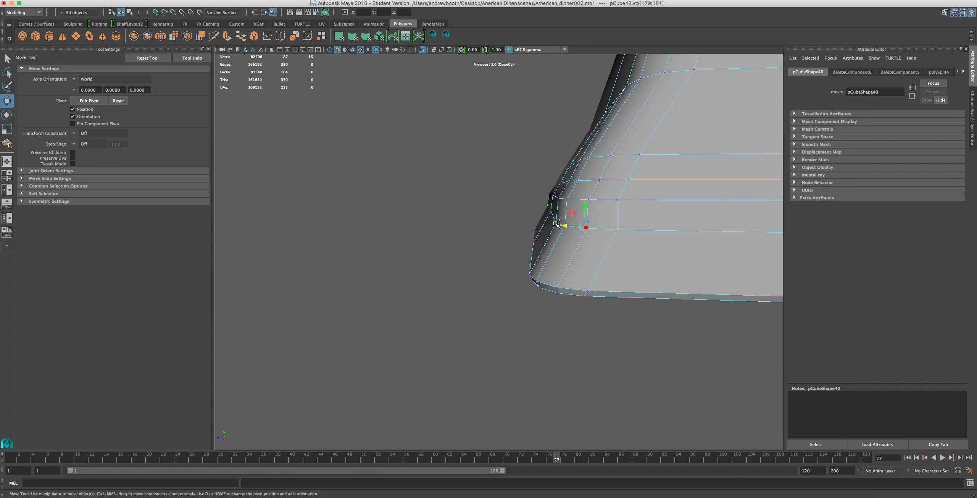
left_click(551, 212, "shift")
left_click_drag(551, 218, 537, 220)
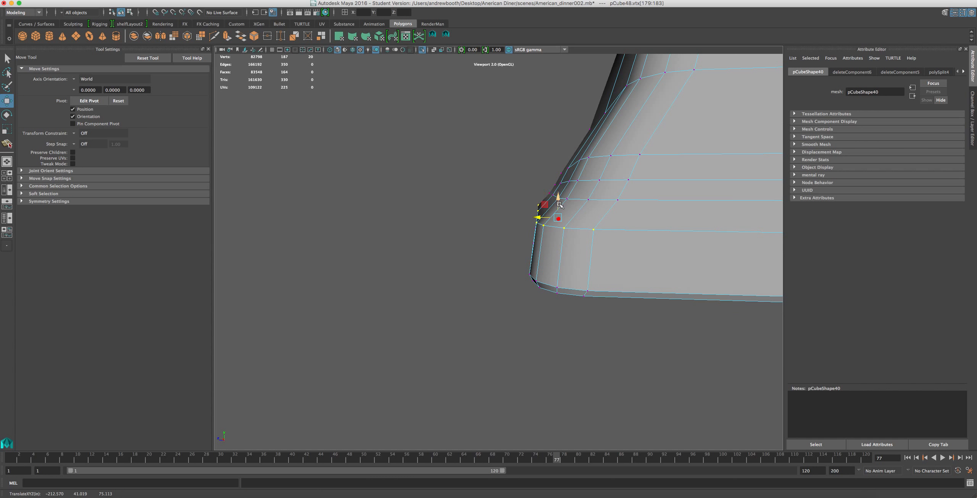
Restore the selection of the lowest loop's rear-corner vertices and nudge them slightly forward to soften the flare.
left_click(590, 192)
left_click_drag(631, 181, 608, 210, "alt")
left_click_drag(527, 296, 526, 291, "alt")
key("ctrl+z")
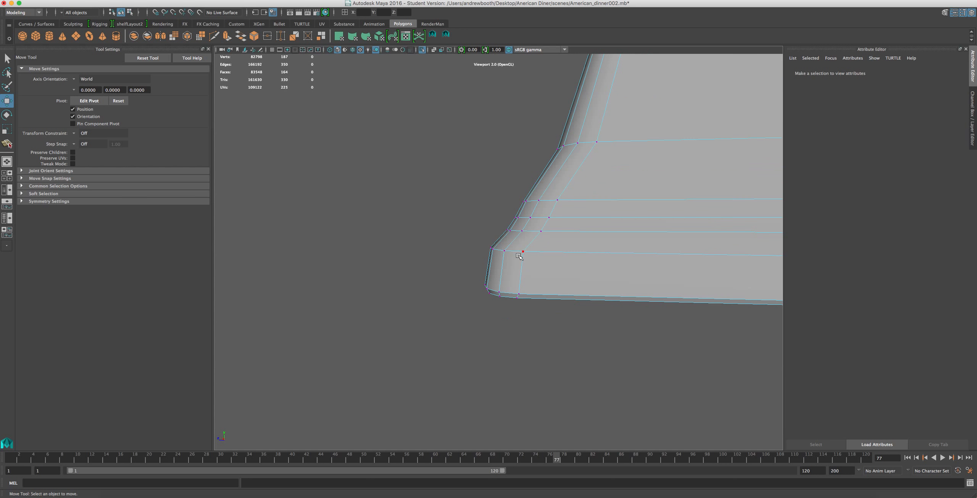
key("ctrl+z")
left_click_drag(490, 242, 494, 241)
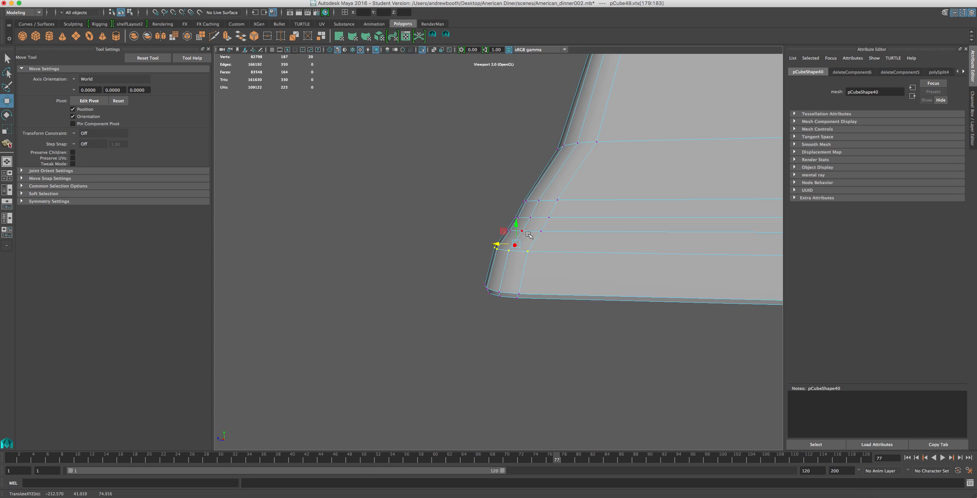
Move the rear and corner vertices of the three closely spaced edge loops above the foot forward, toward the pillar.
left_click_drag(604, 174, 515, 245)
left_click_drag(697, 200, 597, 236)
left_click(565, 226)
left_click(666, 223)
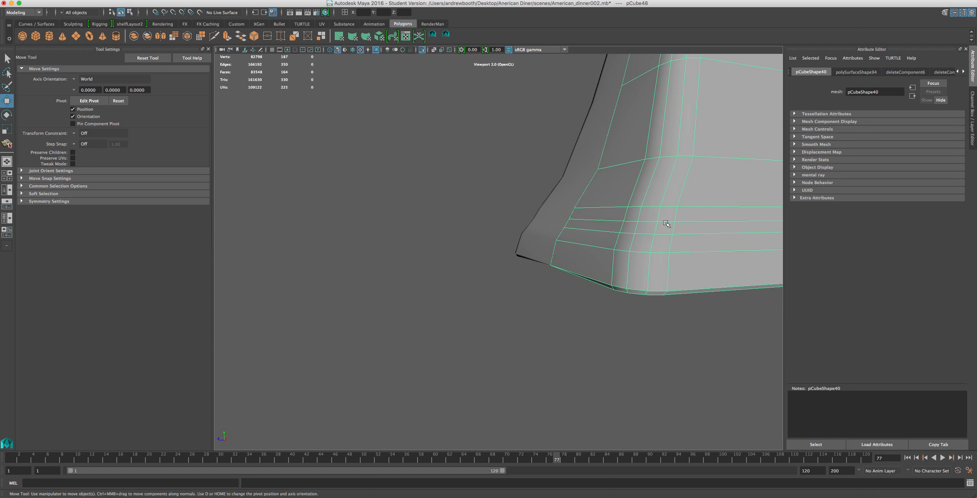
right_click_drag(627, 215, 595, 220)
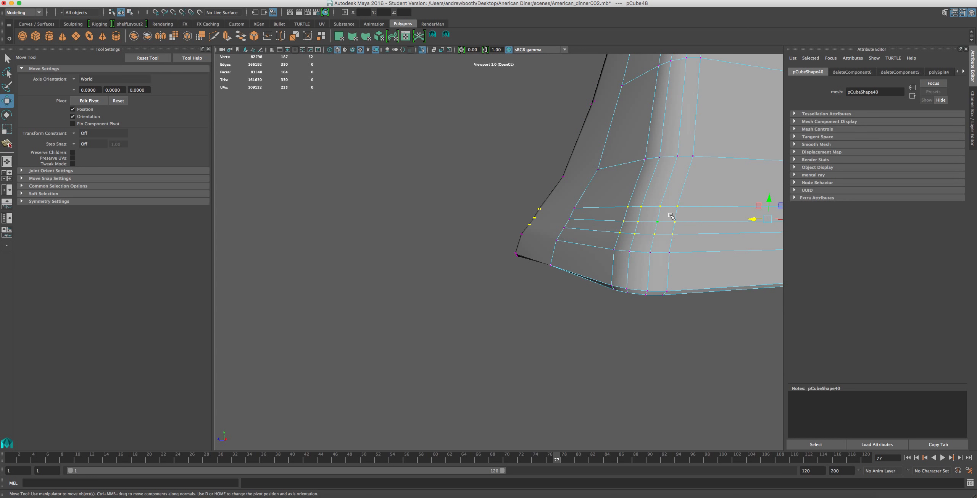
left_click_drag(654, 216, 609, 329, "alt")
scroll(693, 242, "down", 5)
scroll(693, 241, "up", 4)
left_click(578, 260, "shift")
left_click(571, 264, "shift")
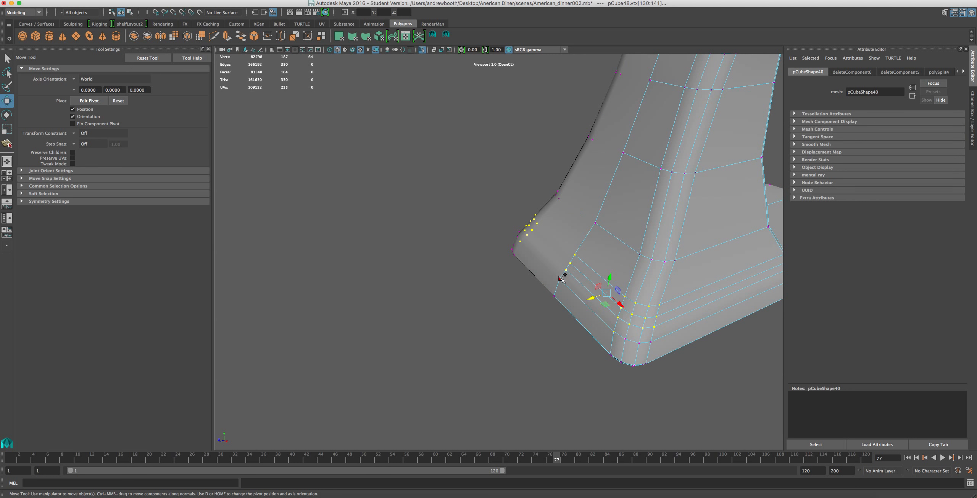
left_click_drag(563, 373, 534, 328, "alt")
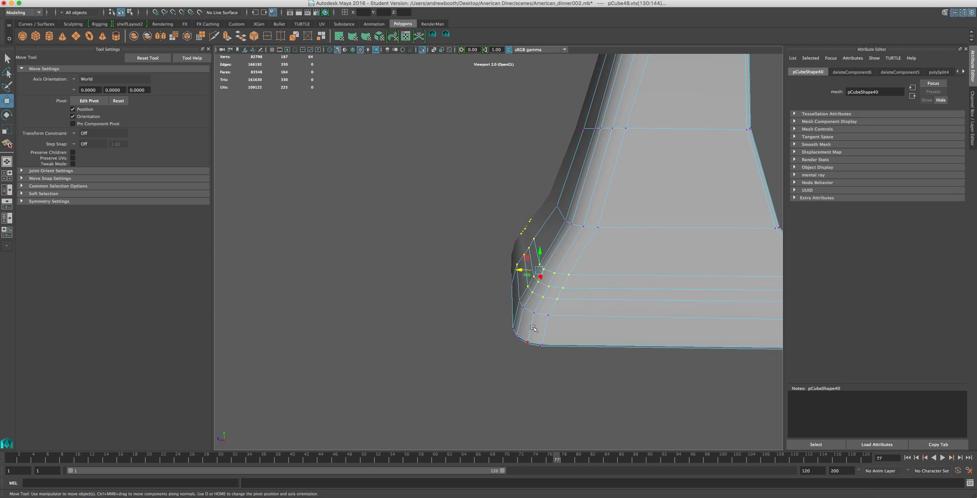
left_click_drag(519, 272, 551, 256)
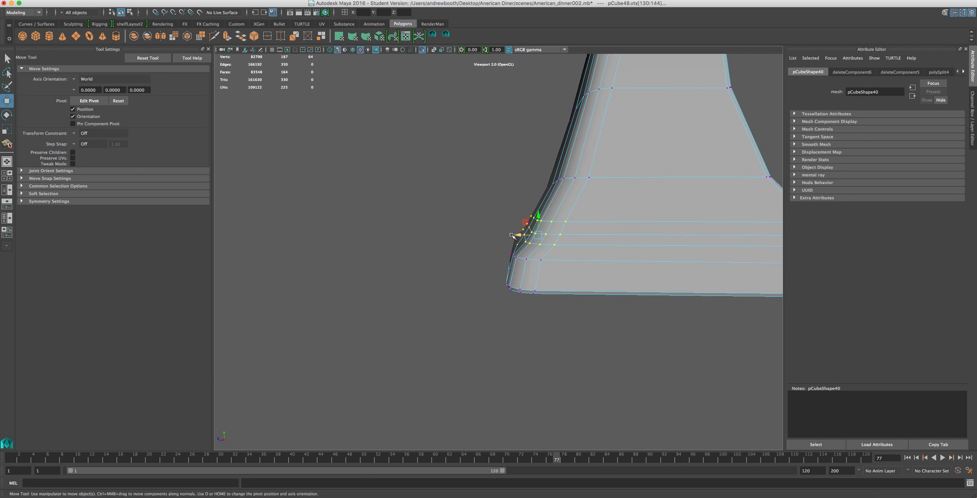
Remove the lowest of the three loops from the selection and move the upper two loops' rear vertices further forward.
left_click(550, 249, "shift")
left_click(529, 245, "ctrl")
left_click(518, 244, "ctrl")
left_click_drag(504, 263, 524, 269, "alt")
left_click(562, 238, "ctrl")
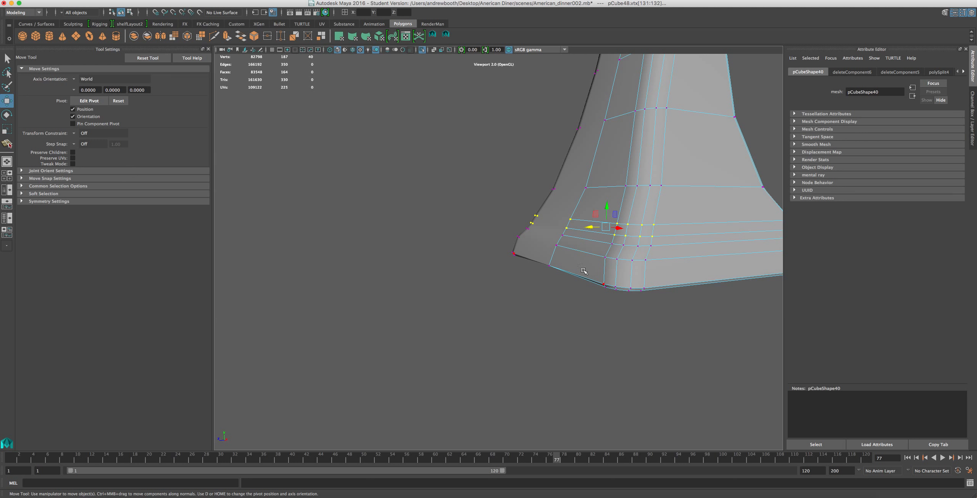
left_click_drag(563, 238, 553, 268, "alt")
left_click_drag(548, 203, 533, 221)
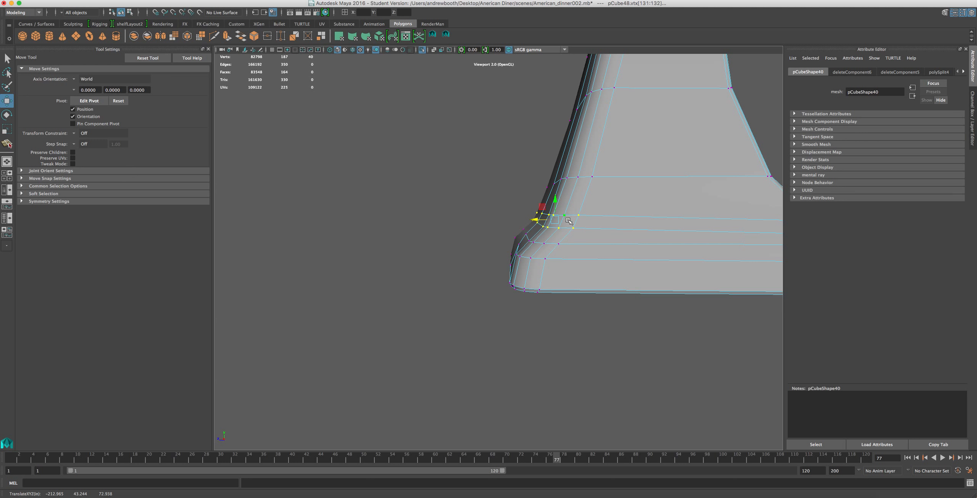
Select the vertices across the top of the near half of the pillar and enable soft selection.
scroll(580, 228, "down", 2)
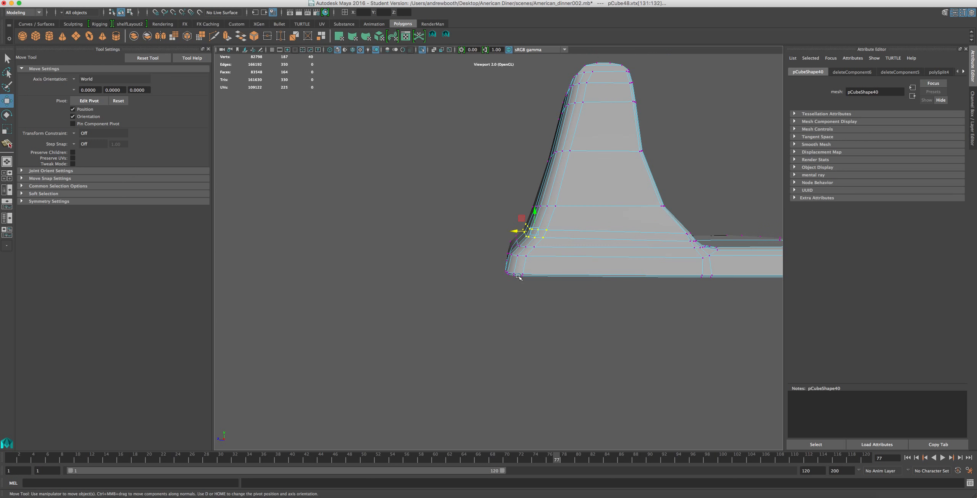
left_click_drag(573, 236, 586, 217, "alt")
middle_click_drag(580, 198, 536, 275, "alt")
left_click_drag(593, 209, 620, 221, "alt")
left_click_drag(615, 140, 473, 187)
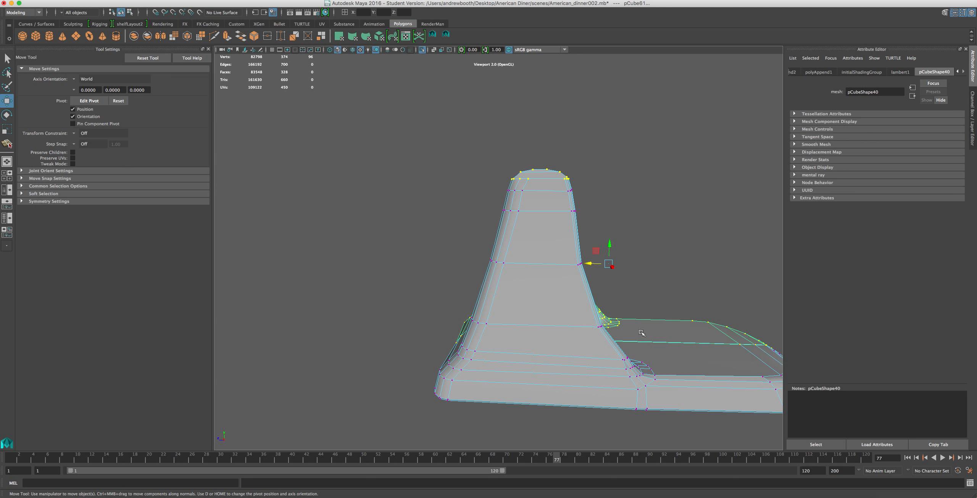
left_click(660, 333, "shift")
left_click_drag(532, 273, 561, 320, "alt")
scroll(562, 320, "up", 5)
left_click_drag(619, 333, 339, 179, "alt")
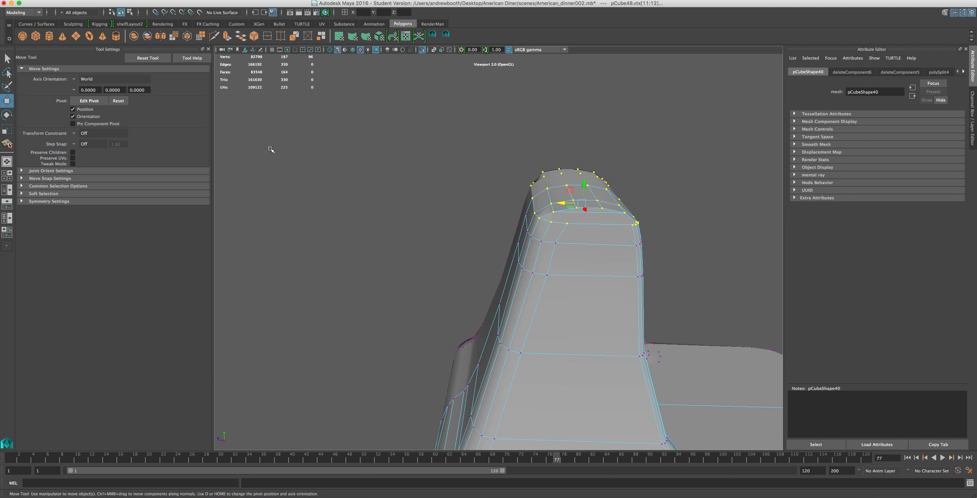
left_click(22, 193)
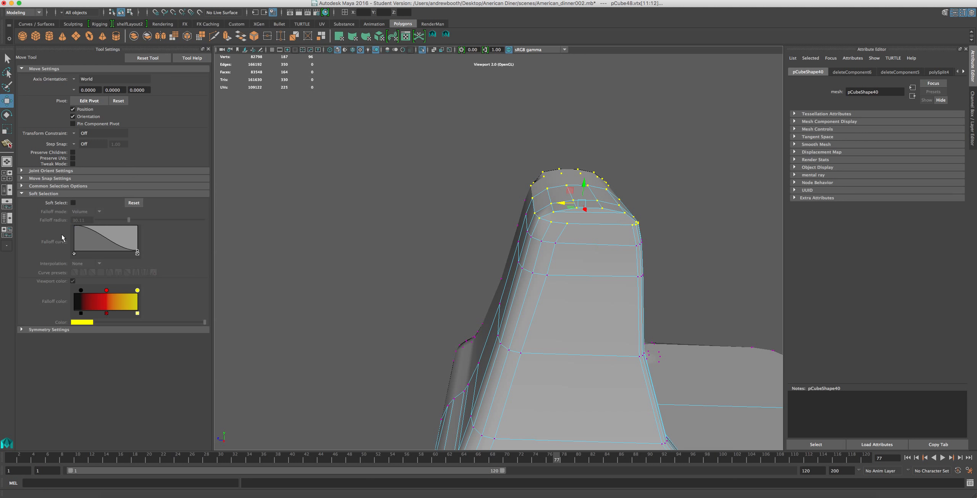
left_click(73, 203)
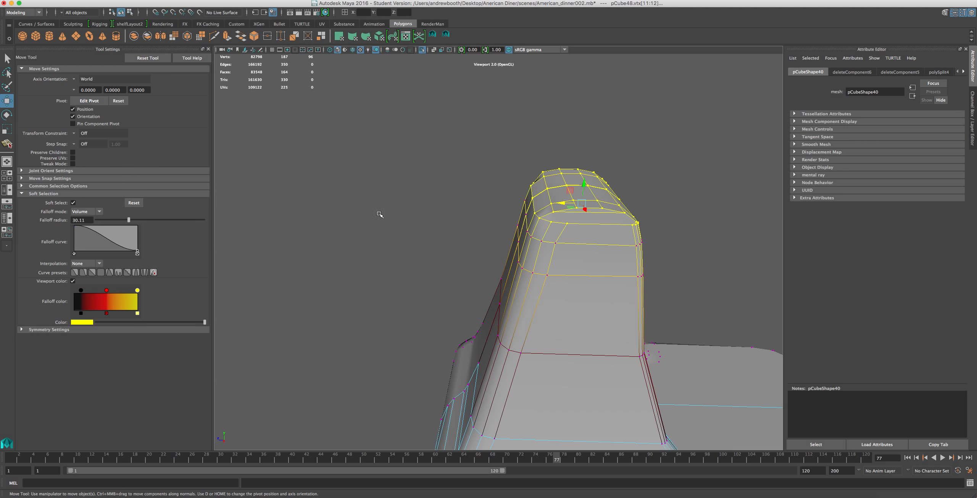
Try moving the pillar's top backward, compare it with the KitchenAid Artisan reference photo, and undo the move.
left_click_drag(562, 204, 546, 228)
left_click_drag(546, 256, 550, 220, "alt")
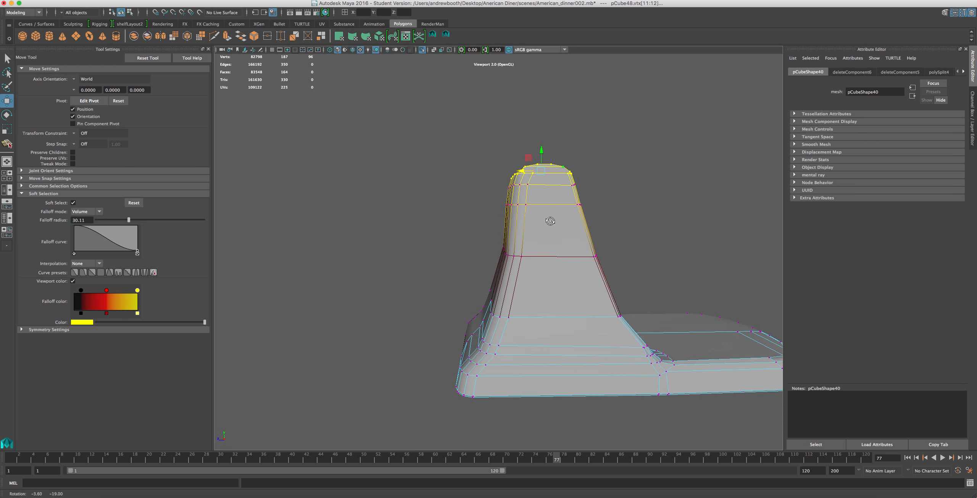
left_click(732, 495)
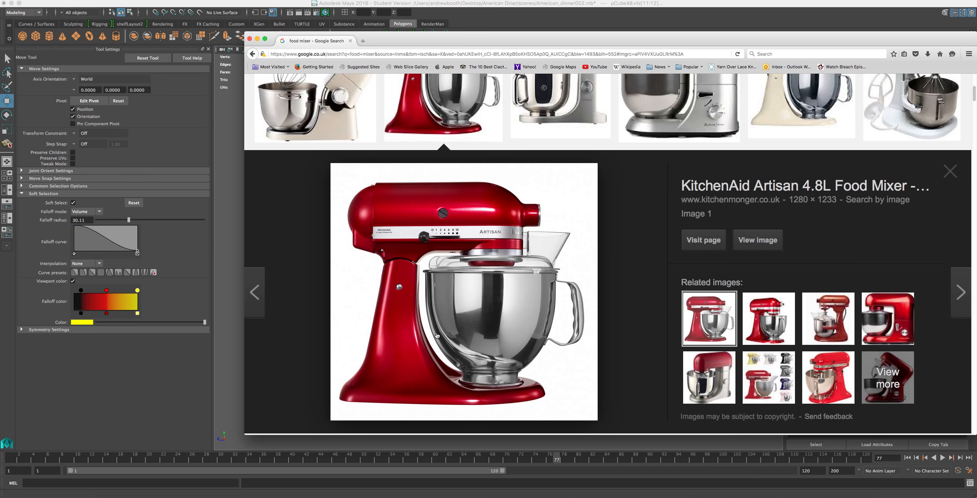
left_click(478, 29)
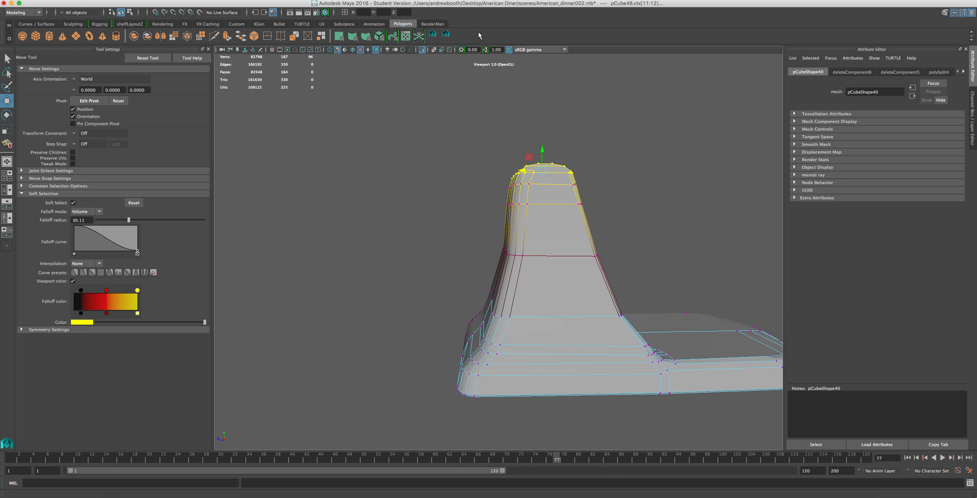
key("z")
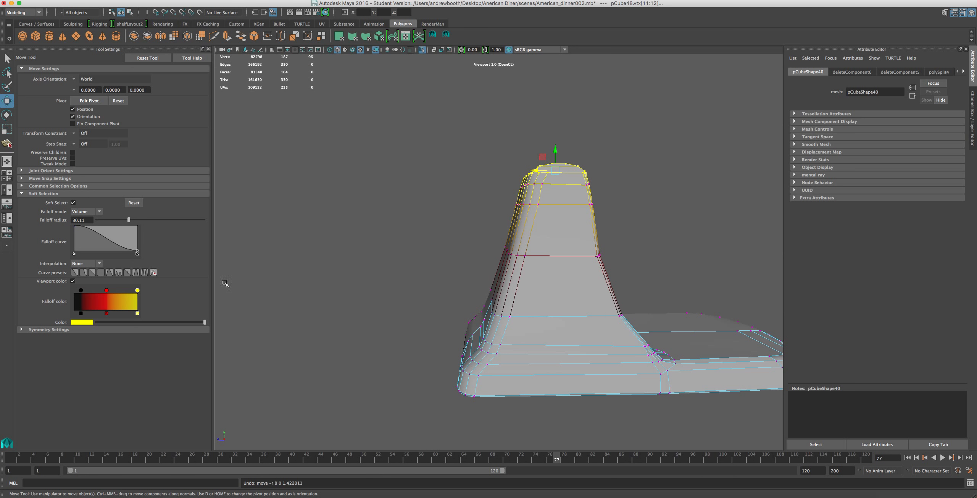
Move the pillar's top backward with a soft-selection falloff radius of 54.84, and nudge it forward with a radius of about 9.
left_click_drag(136, 222, 138, 222)
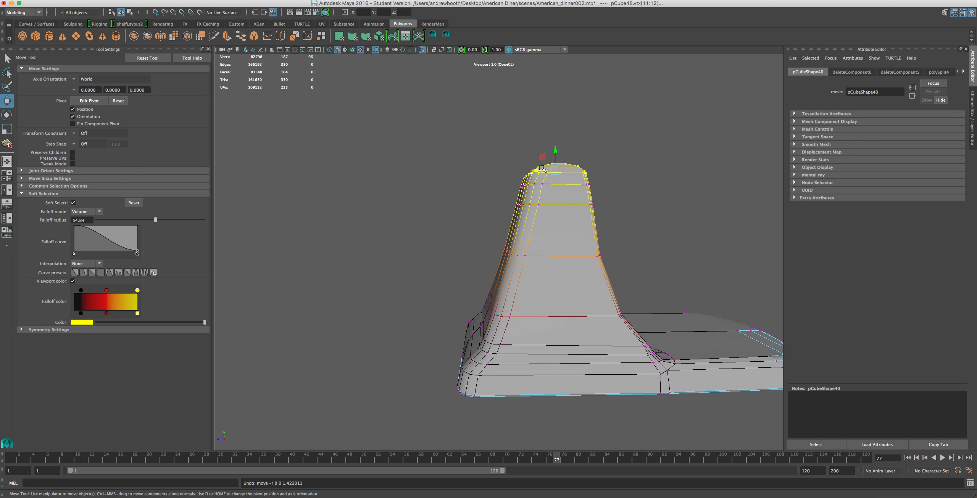
left_click_drag(536, 169, 520, 183)
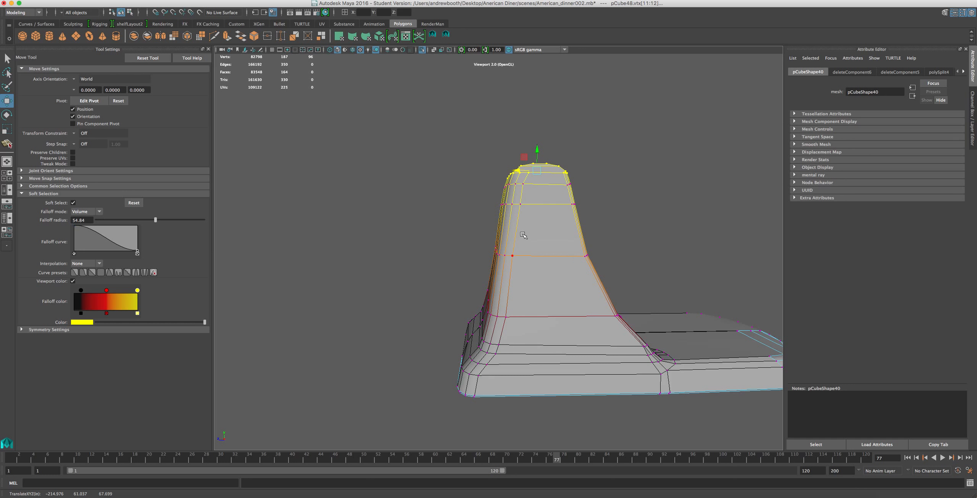
left_click_drag(156, 221, 106, 223)
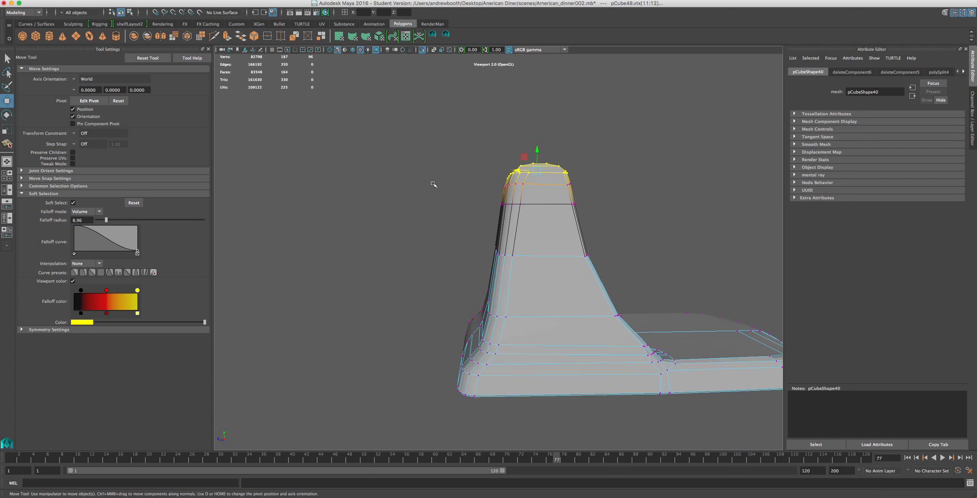
left_click_drag(518, 171, 520, 172)
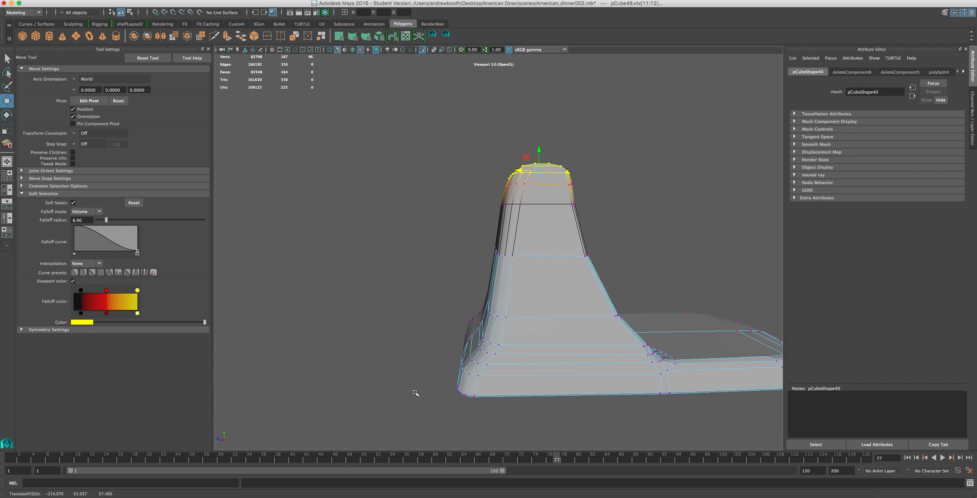
Select the rear corner vertices of the pillar's mid-height loop.
left_click_drag(371, 359, 436, 339, "alt")
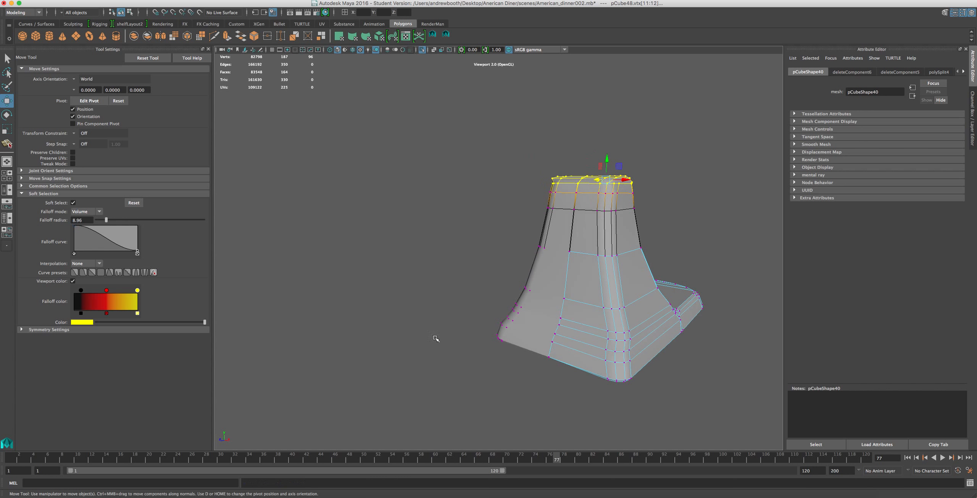
left_click(619, 257)
left_click(606, 258)
left_click(601, 257)
left_click(613, 257)
left_click(611, 261)
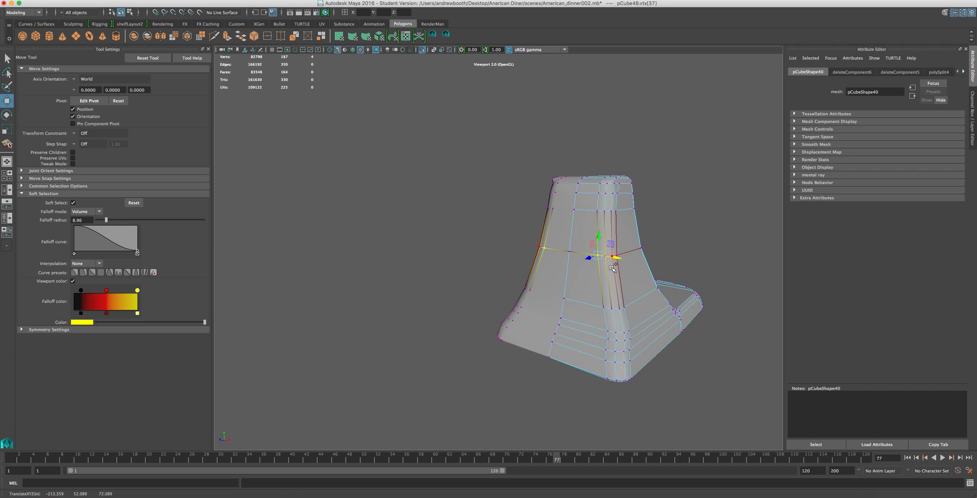
left_click(616, 256, "shift")
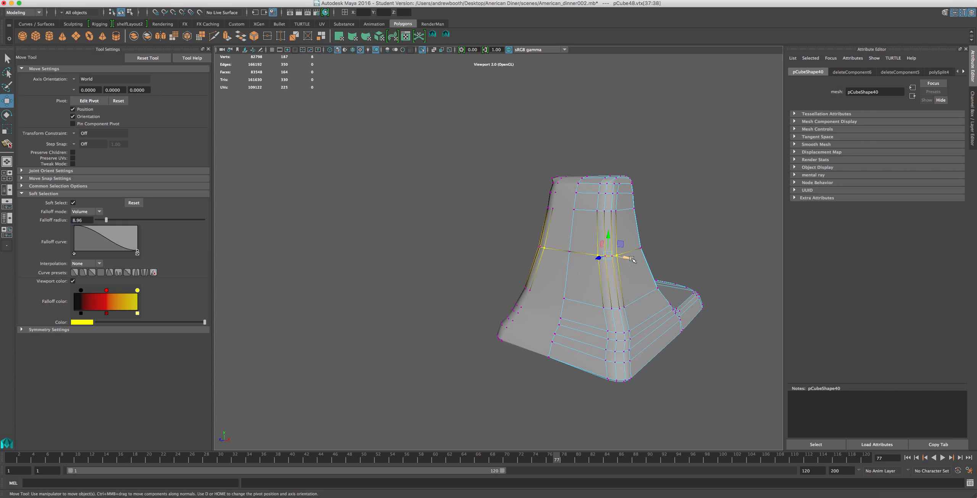
right_click_drag(613, 256, 684, 268, "alt")
middle_click_drag(684, 268, 551, 269, "alt")
left_click(558, 261)
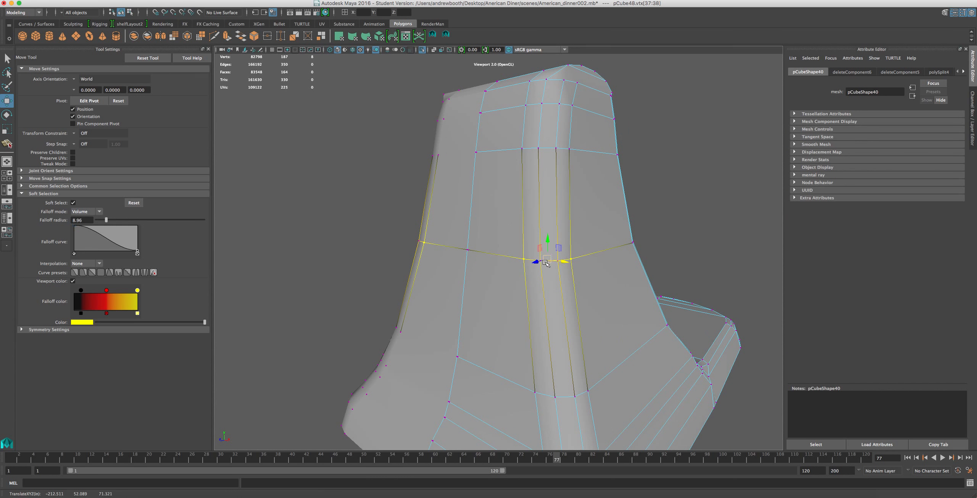
Add the remaining rear vertices of the pillar's mid-height loop to the selection and move them slightly backward.
scroll(595, 287, "up", 2)
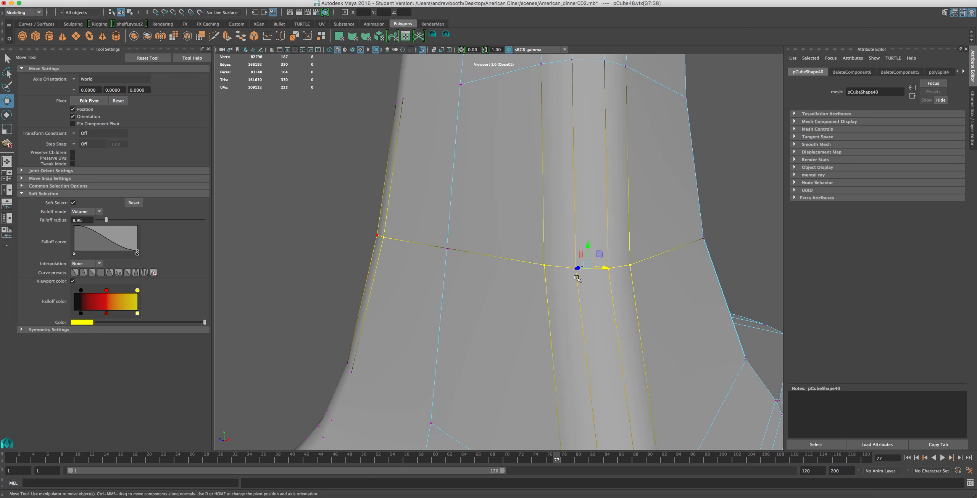
left_click(546, 265)
left_click(579, 268, "shift")
left_click(608, 269, "shift")
left_click(448, 249, "shift")
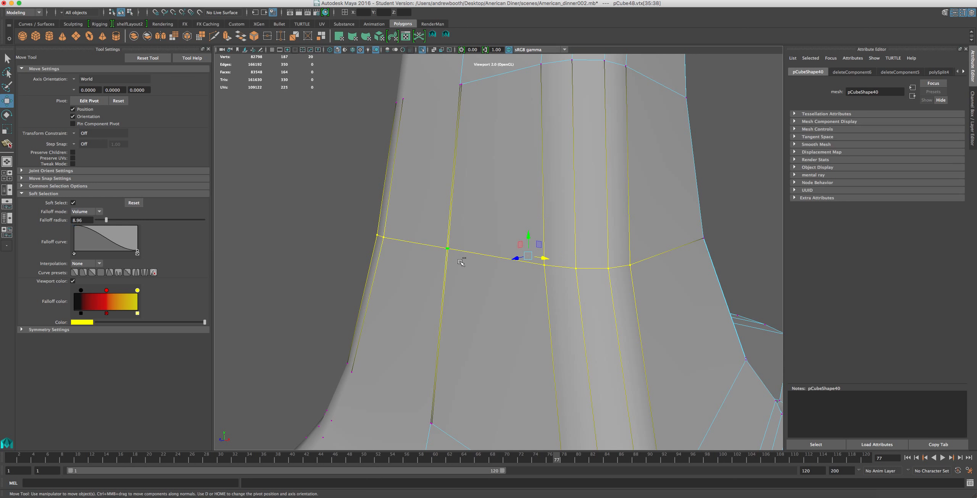
scroll(475, 269, "down", 2)
left_click_drag(499, 259, 497, 293)
scroll(501, 270, "down", 5)
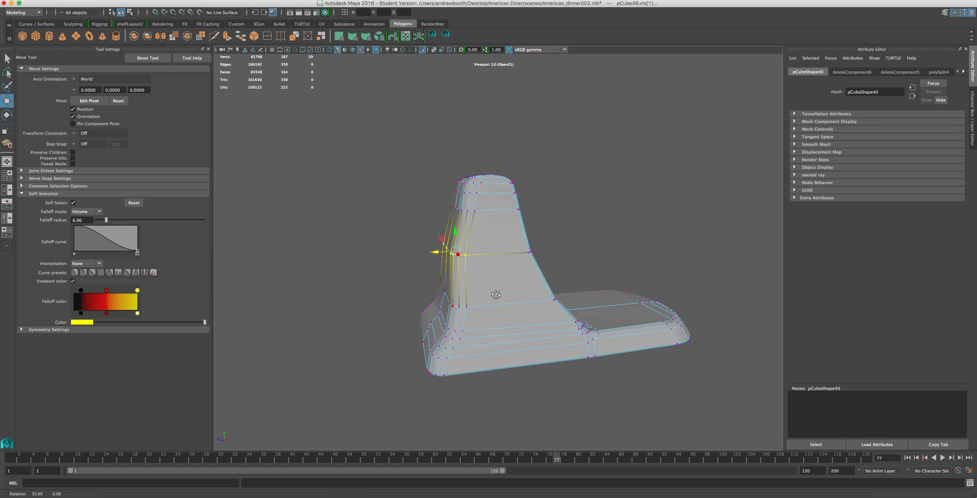
key("super+z")
left_click_drag(439, 255, 437, 255)
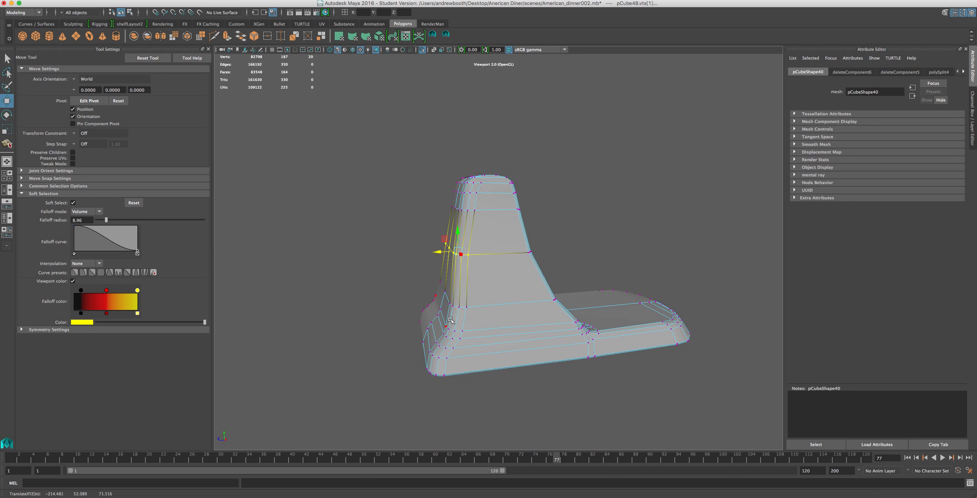
Compare the pillar's side profile with the KitchenAid Artisan reference photo, placing the browser window beside the model.
scroll(522, 343, "down", 2)
scroll(522, 346, "up", 5)
left_click_drag(558, 333, 535, 336, "alt")
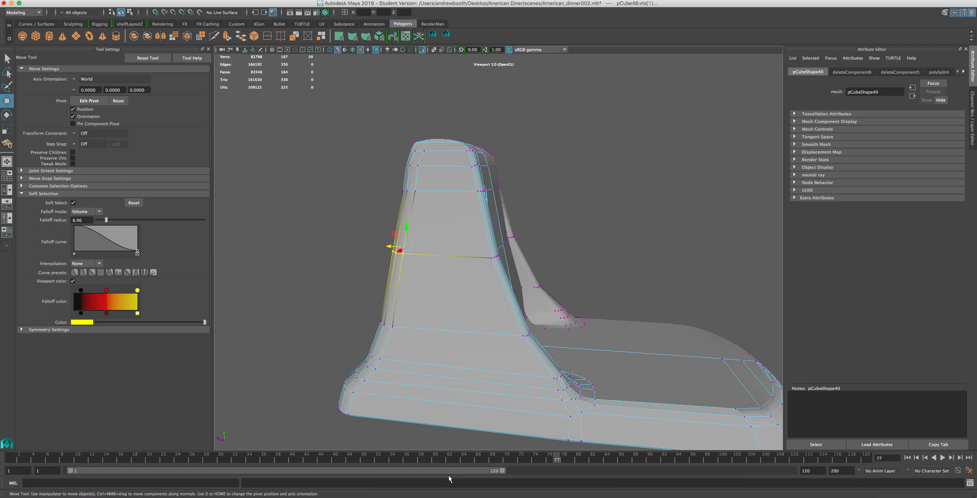
left_click(731, 496)
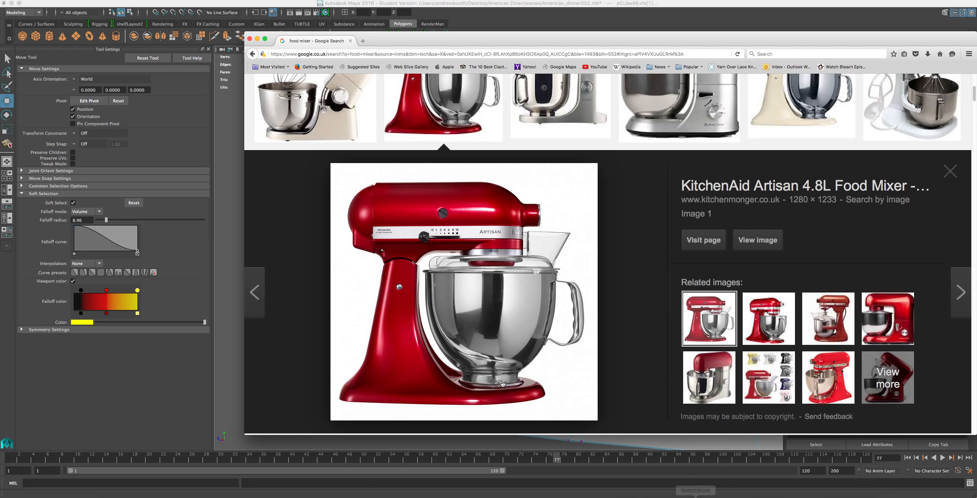
left_click_drag(422, 33, 677, 36)
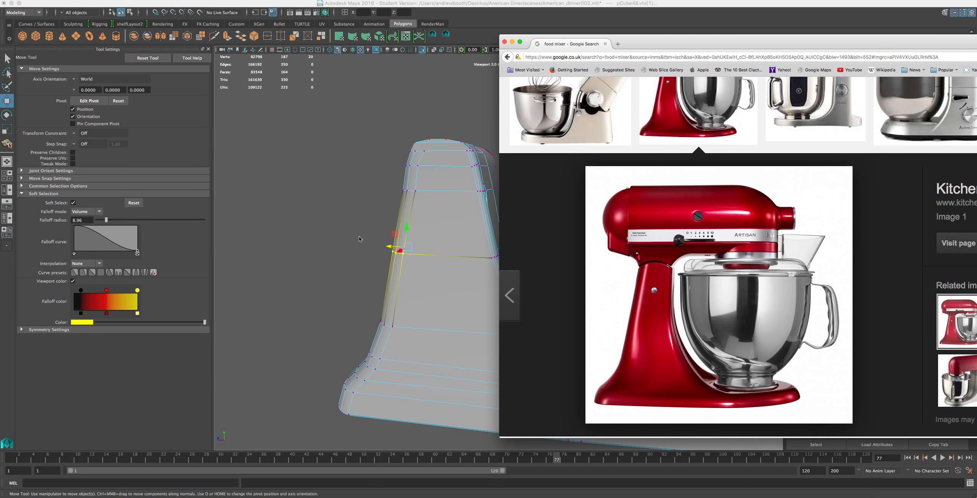
left_click_drag(361, 239, 361, 246, "alt")
Select all the vertices of the pillar's top section and move them forward with soft selection on.
scroll(362, 245, "up", 5)
scroll(361, 246, "down", 5)
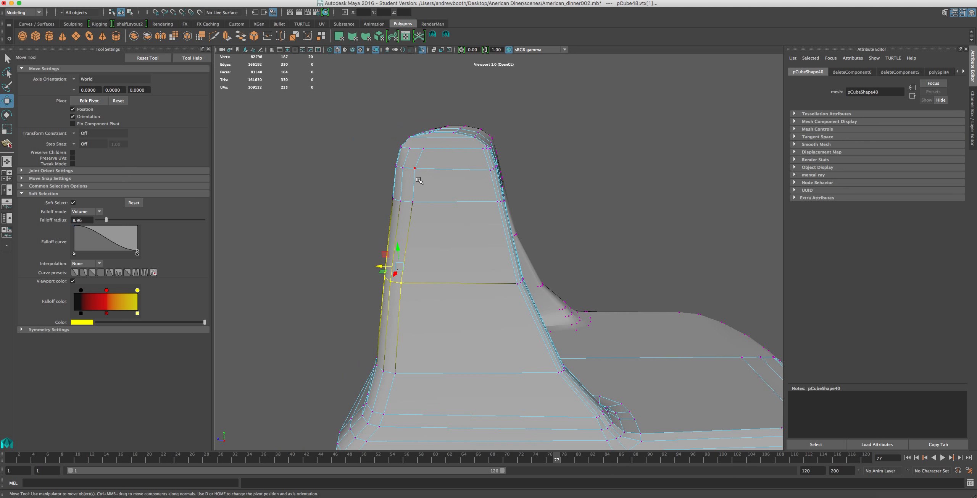
left_click_drag(446, 200, 455, 185, "alt")
left_click_drag(531, 109, 308, 175)
left_click(640, 330, "ctrl")
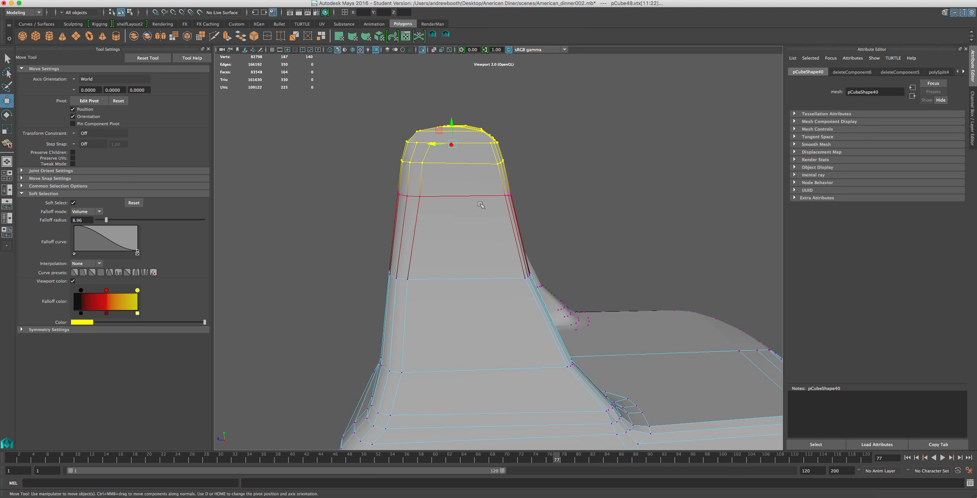
left_click_drag(429, 145, 437, 144)
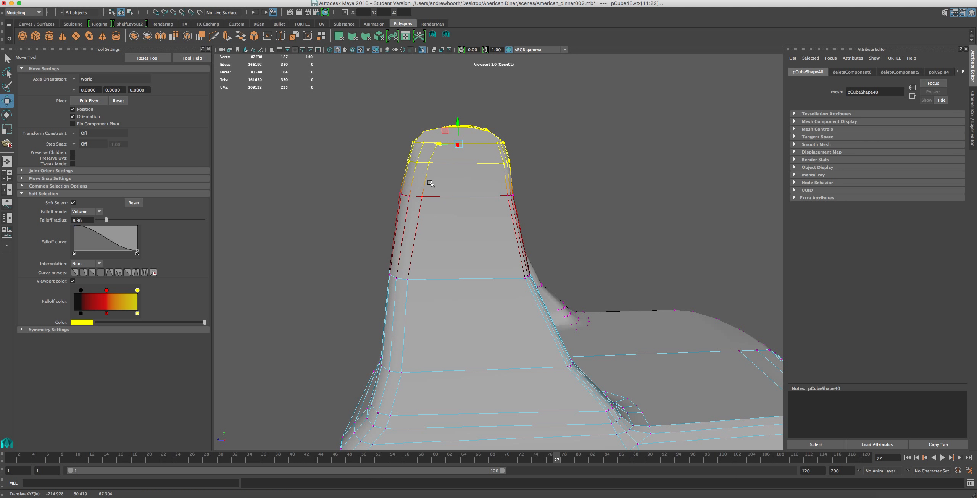
Scale the pillar's top narrower from front to back and shift it slightly backward.
key("r")
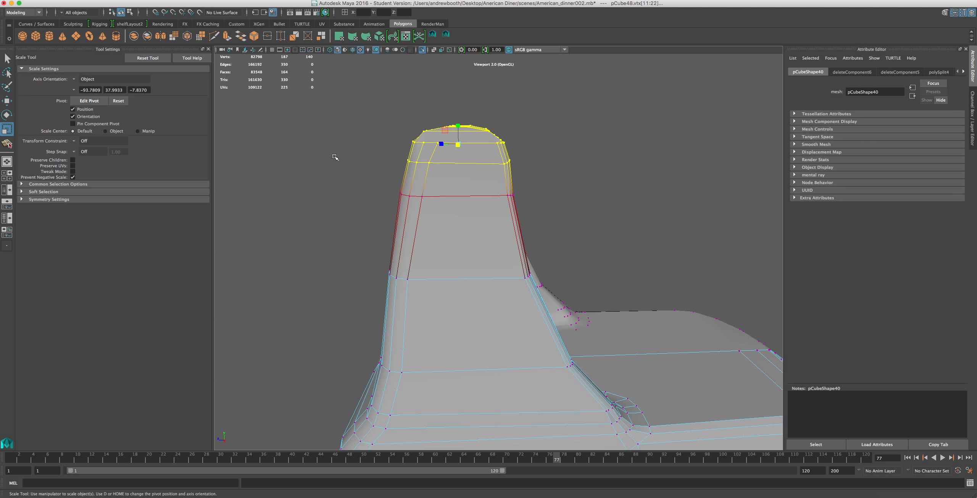
left_click_drag(455, 139, 442, 144)
key("w")
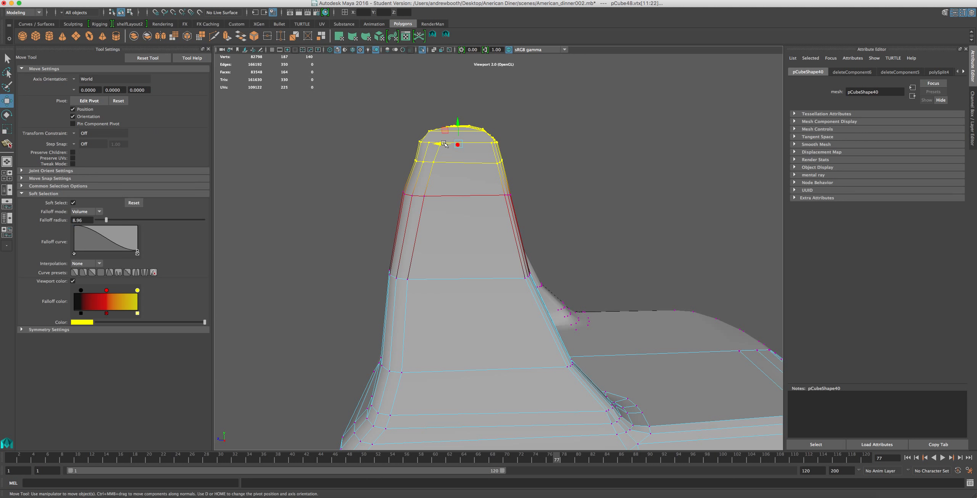
left_click_drag(438, 144, 434, 144)
key("super+z")
key("super+z")
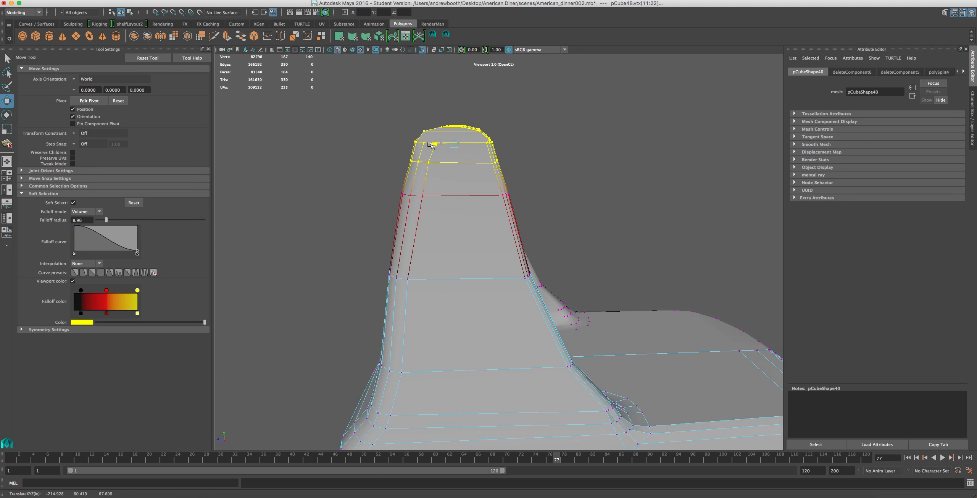
Examine the reshaped pillar and the front of the base from several angles.
left_click_drag(431, 176, 374, 218, "alt")
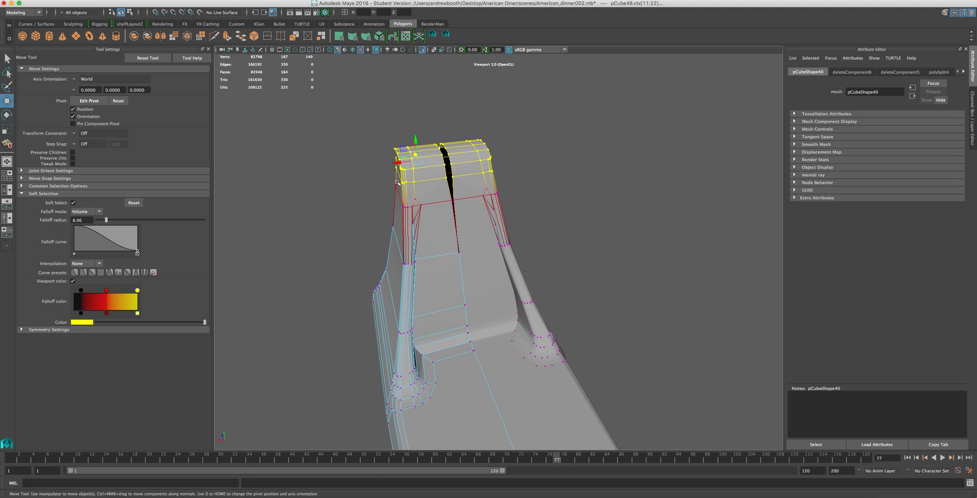
left_click_drag(398, 164, 480, 197)
scroll(480, 197, "down", 5)
left_click_drag(465, 243, 460, 246, "alt")
middle_click_drag(460, 254, 304, 173, "alt")
left_click_drag(305, 180, 376, 289, "alt")
scroll(376, 289, "up", 4)
middle_click_drag(375, 289, 408, 261, "alt")
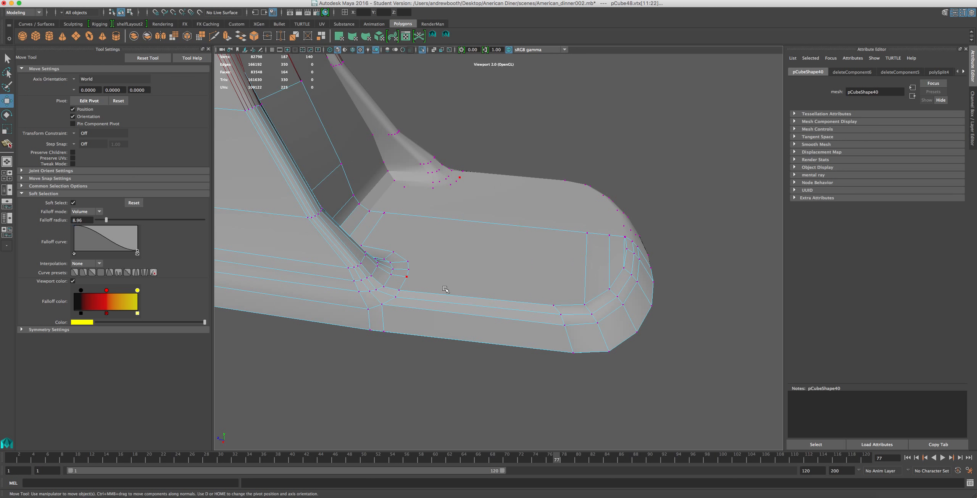
Split the base's top surface crosswise near its front end, from the rim vertex to the centre line.
left_click(444, 35)
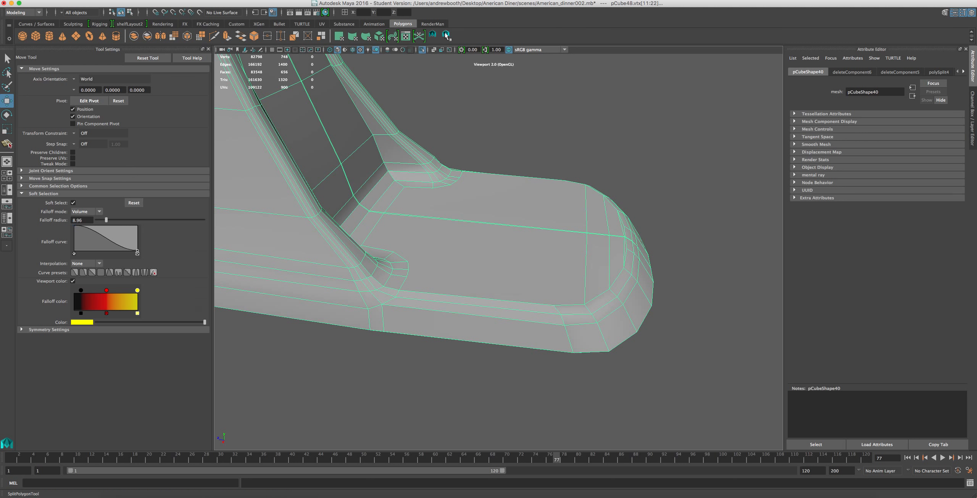
left_click_drag(542, 302, 542, 305)
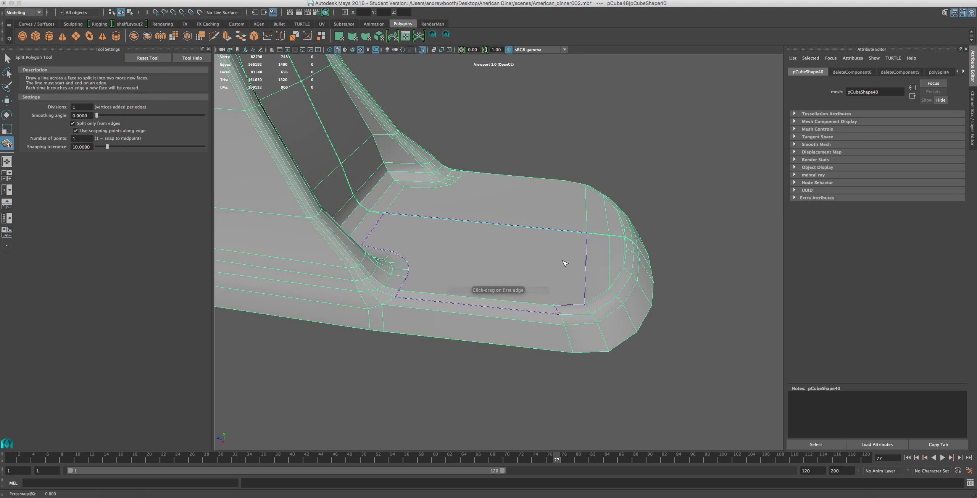
left_click_drag(573, 235, 565, 235)
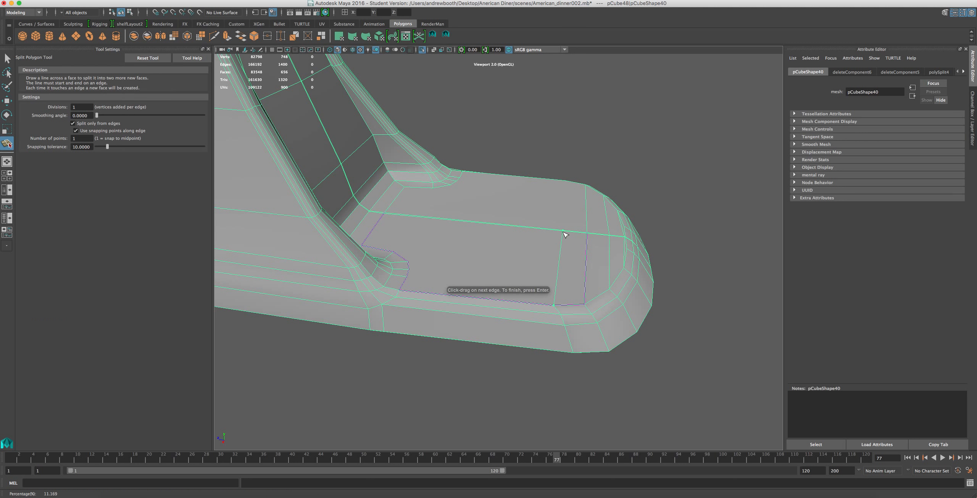
key("Return")
key("w")
scroll(562, 290, "up", 5)
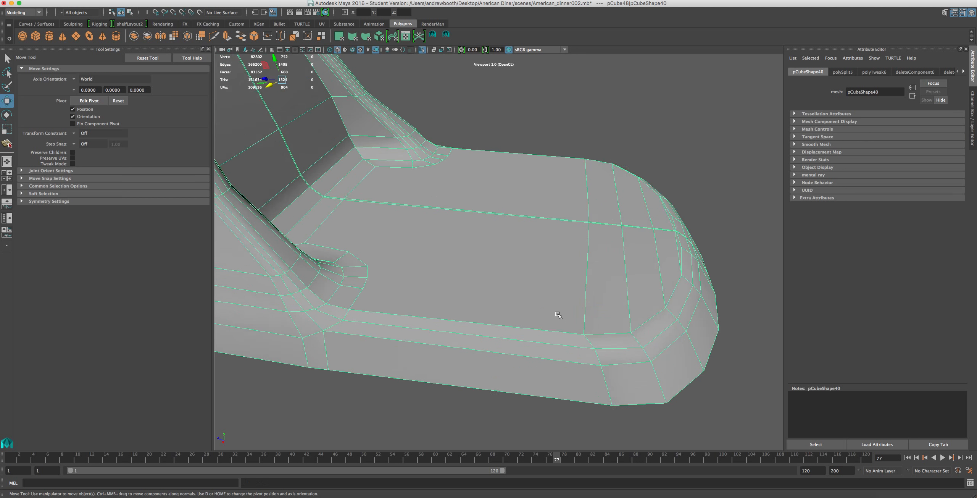
Turn off soft selection and delete the two cross edges nearest the front tip of the base's top surface.
scroll(572, 312, "down", 4)
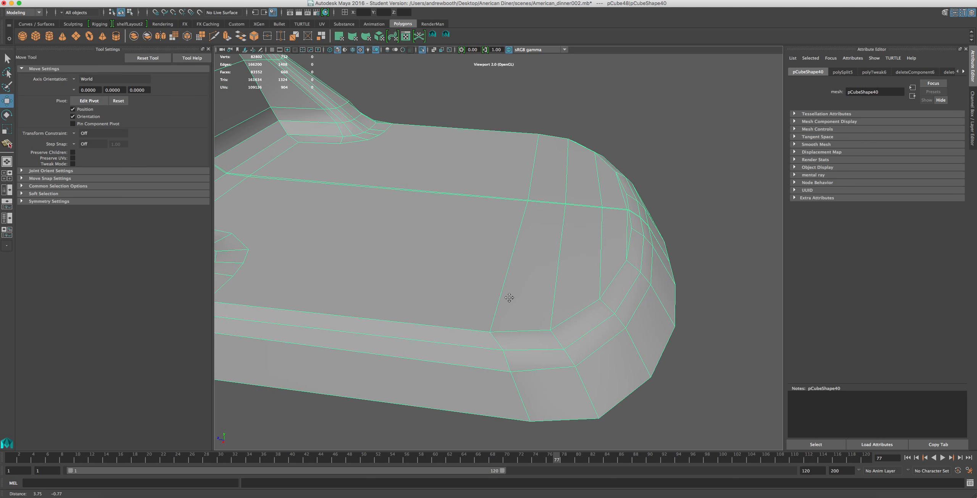
scroll(506, 306, "up", 1)
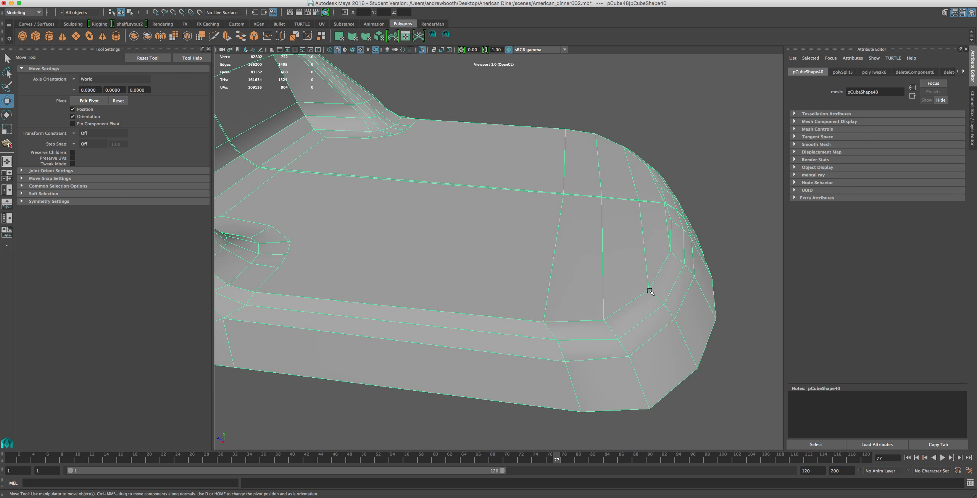
right_click_drag(650, 265, 649, 245)
left_click(644, 246)
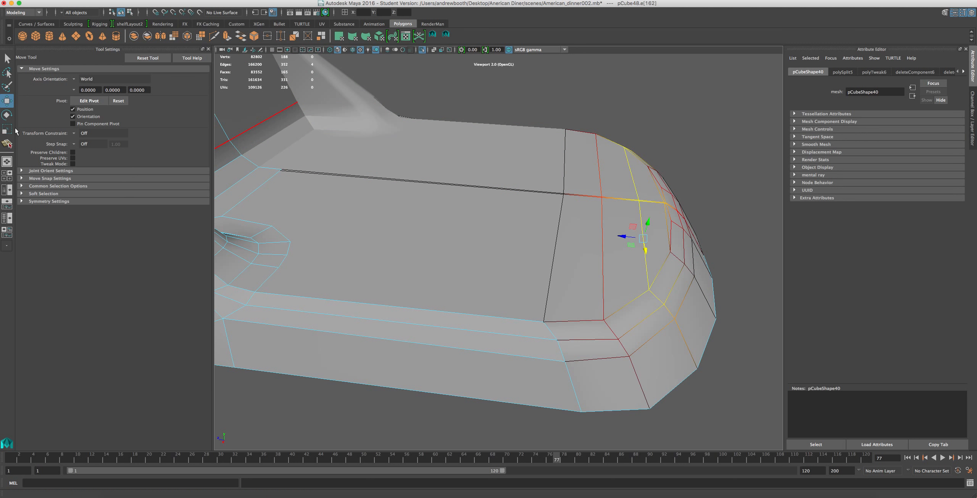
left_click(22, 193)
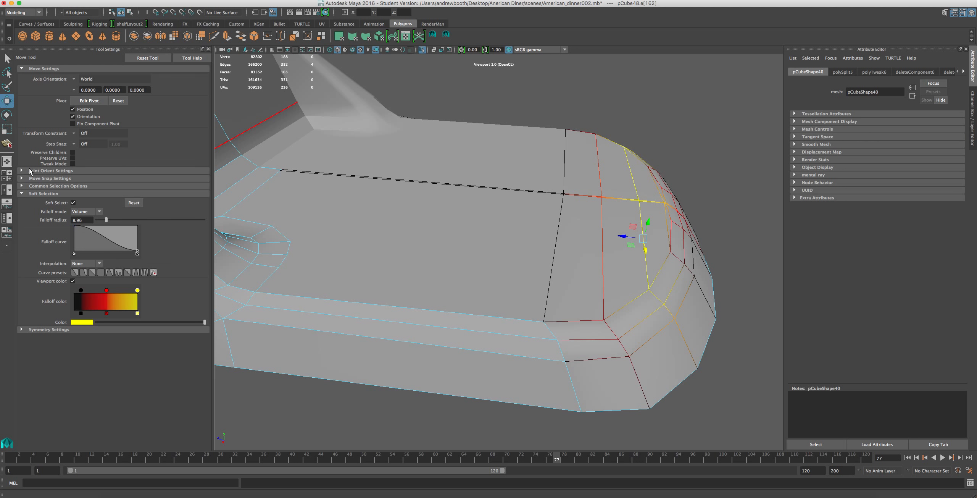
left_click(73, 202)
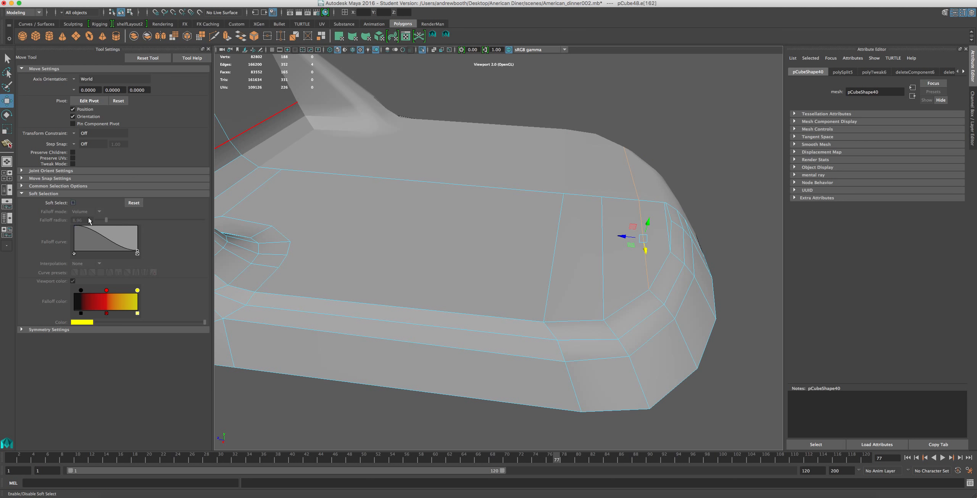
key("Delete")
left_click(665, 227)
key("Delete")
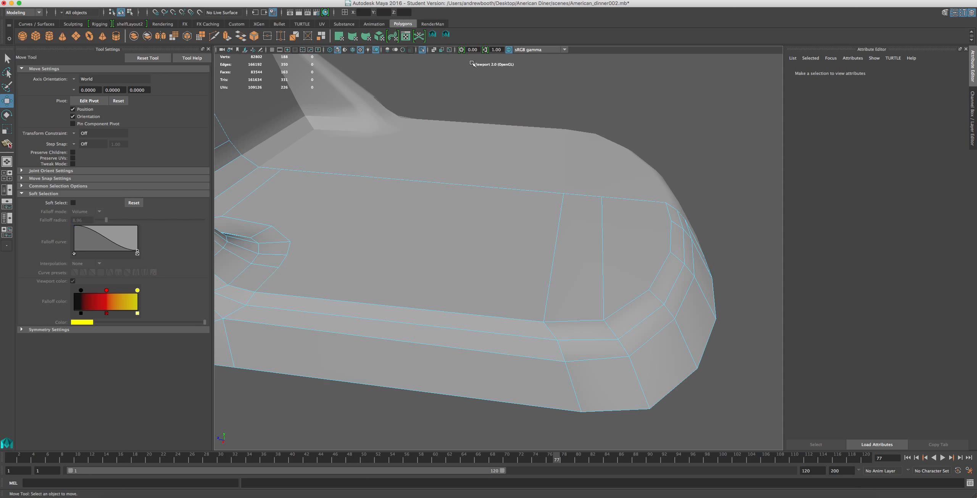
Split the base's top surface lengthwise from the vertex on the rim's rounded front corner to the outer side of the pillar's foot.
left_click(445, 37)
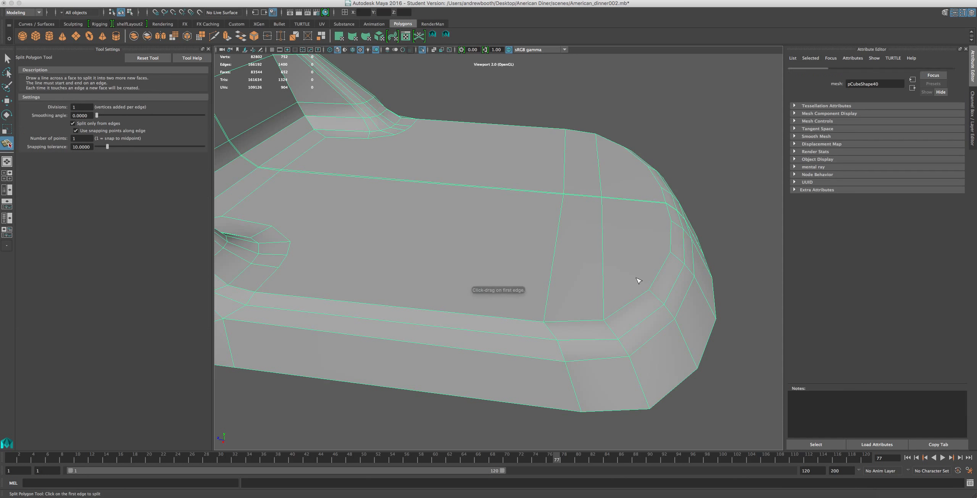
left_click(626, 310)
left_click(273, 265)
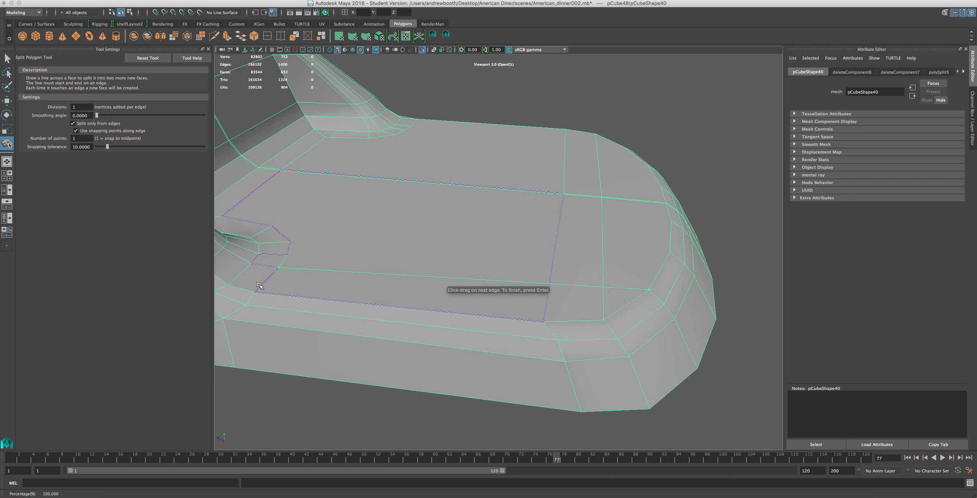
key("Return")
key("w")
Add a second lengthwise split from the next rim vertex toward the centre to the front of the pillar's foot.
key("y")
left_click(670, 251)
left_click(289, 255)
key("Return")
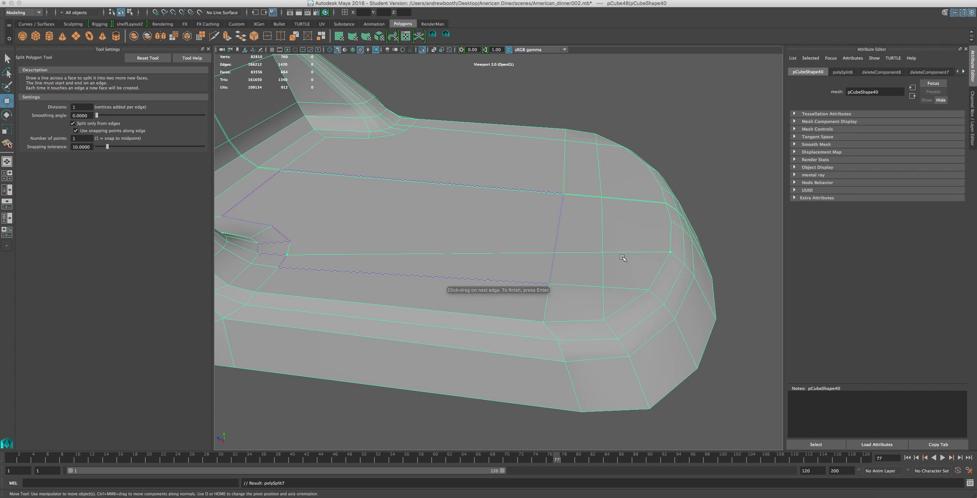
key("w")
Add a third lengthwise split from the rim vertex nearest the centre line to the inner front vertex of the pillar's foot.
key("y")
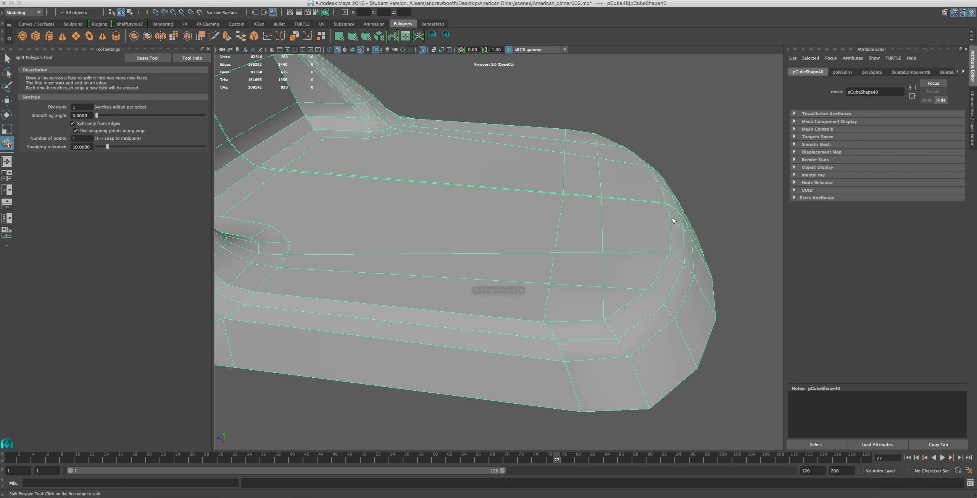
left_click(671, 221)
left_click(289, 238)
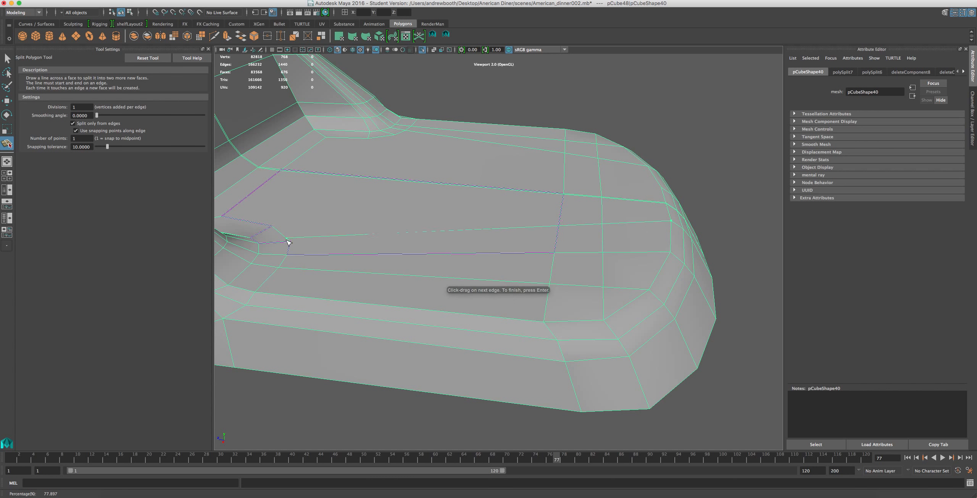
key("Return")
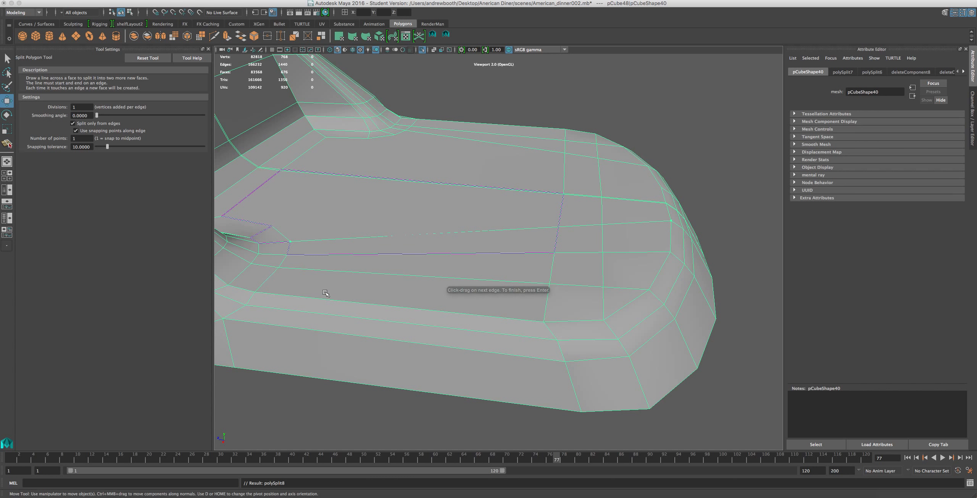
Split the base's top surface crosswise from the inner corner vertex of the pillar's foot to the centre line.
key("w")
left_click_drag(371, 232, 305, 311, "alt")
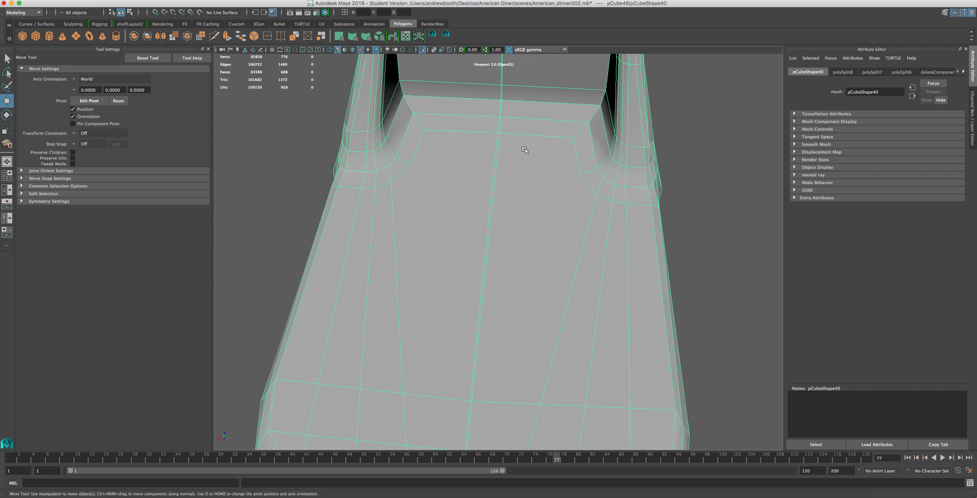
key("y")
left_click(412, 164)
left_click(495, 175)
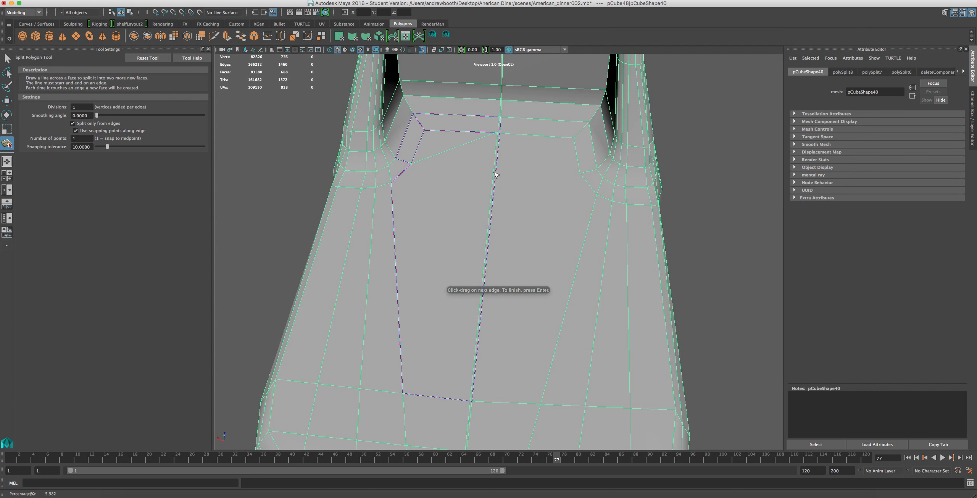
key("super+z")
left_click_drag(495, 194, 501, 172)
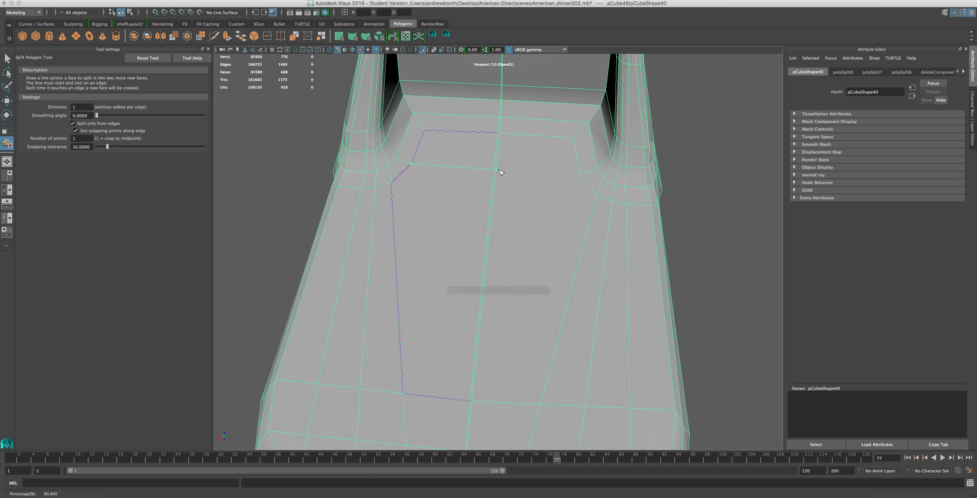
key("w")
scroll(472, 175, "down", 5)
scroll(471, 175, "up", 2)
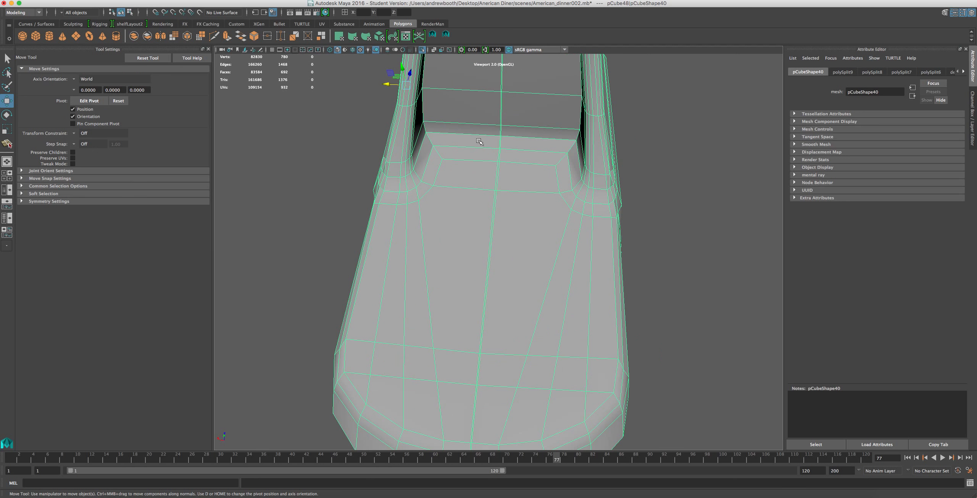
Soften the two edge loops that cross the bend between the pillar's recessed inner face and the base.
right_click_drag(478, 140, 477, 120)
double_click(465, 135)
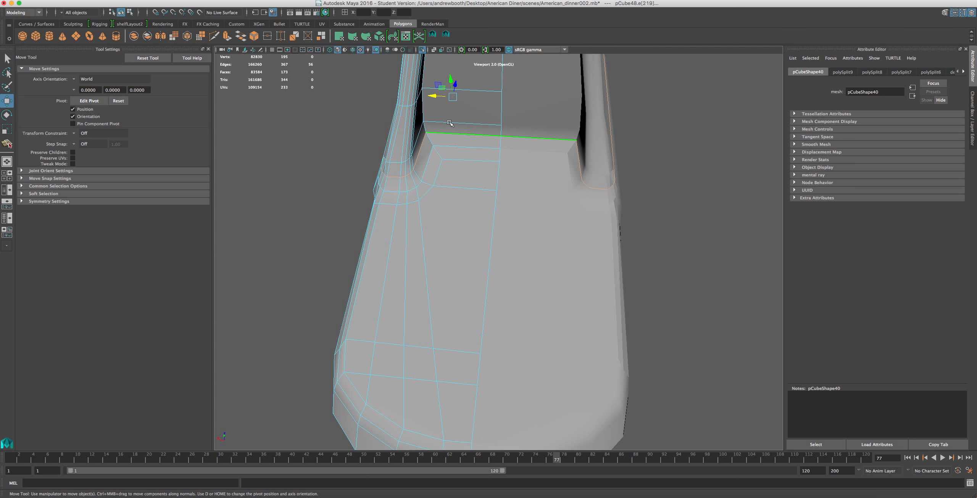
left_click(290, 0)
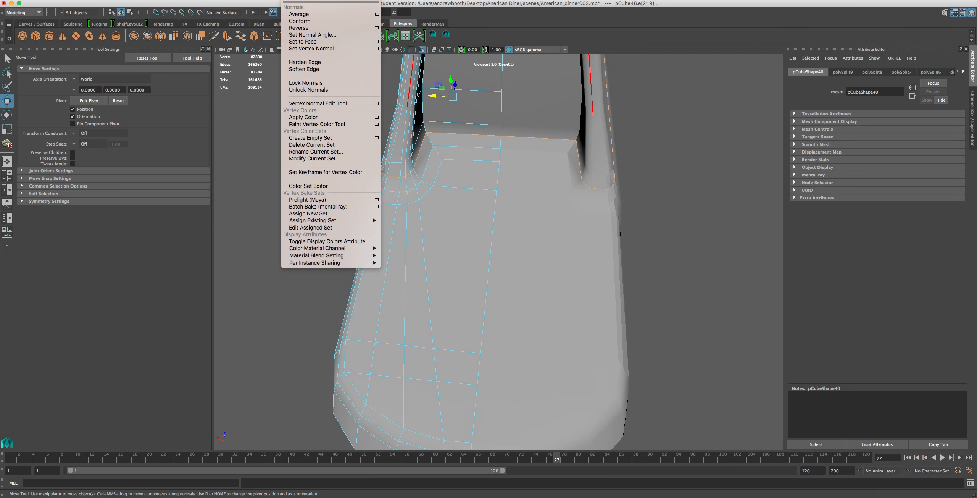
left_click(304, 69)
scroll(506, 171, "down", 2)
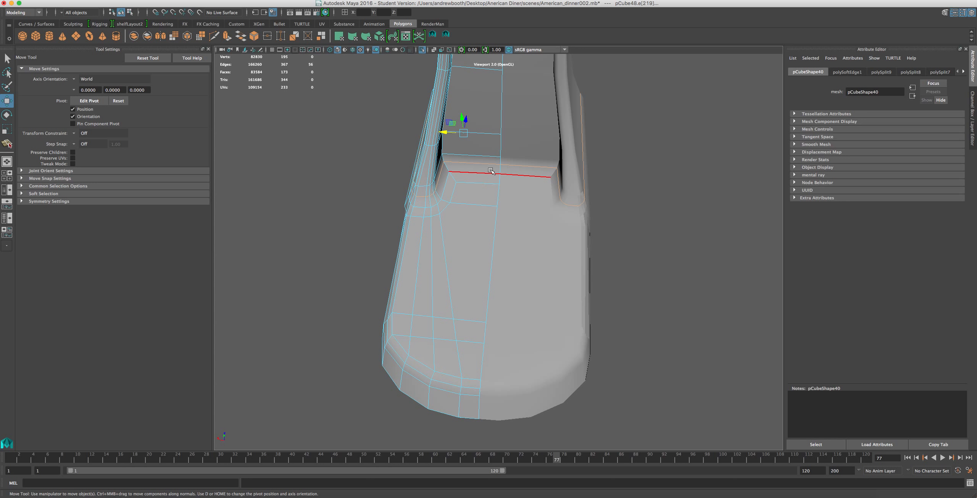
double_click(470, 175)
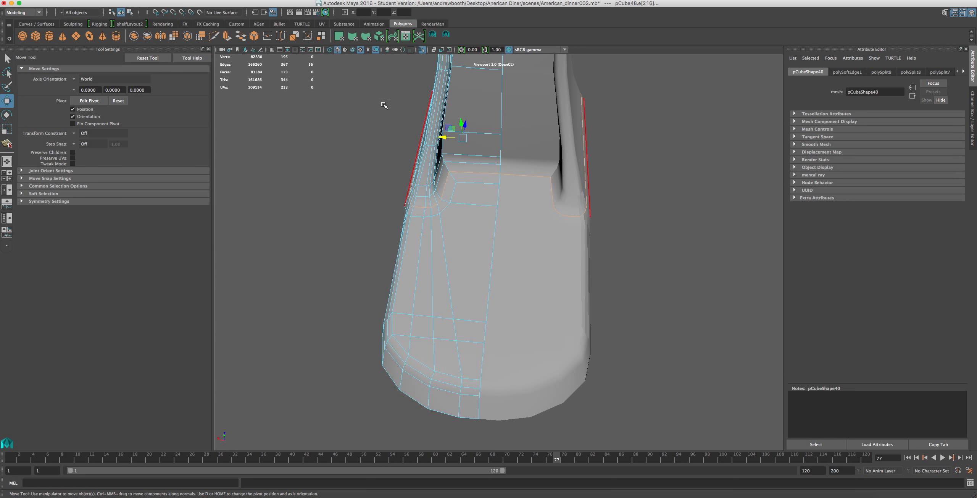
left_click(307, 1)
left_click(304, 69)
Select the vertices around the junction of the pillar's foot and the base and move them toward the back of the mixer.
left_click_drag(427, 168, 487, 62, "alt")
middle_click_drag(454, 129, 524, 100, "alt")
middle_click_drag(481, 146, 509, 120, "alt")
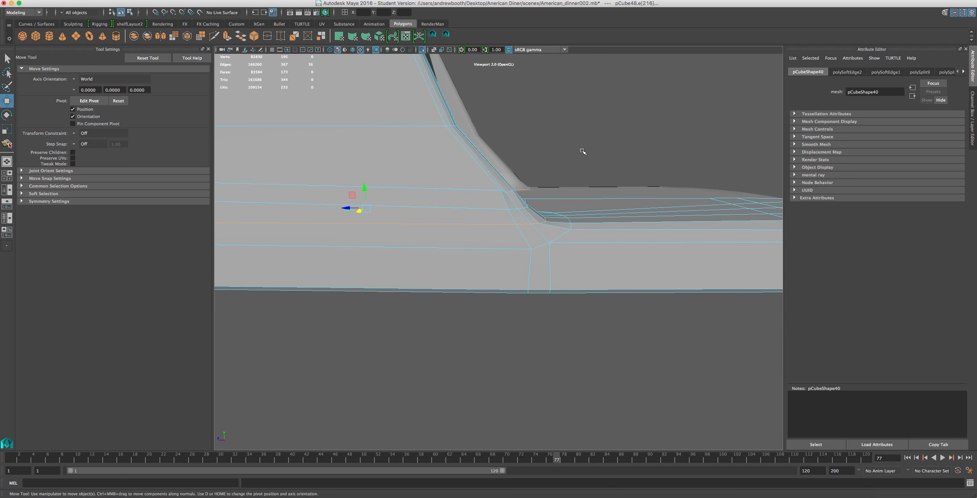
right_click_drag(542, 224, 519, 229)
left_click_drag(608, 135, 485, 318)
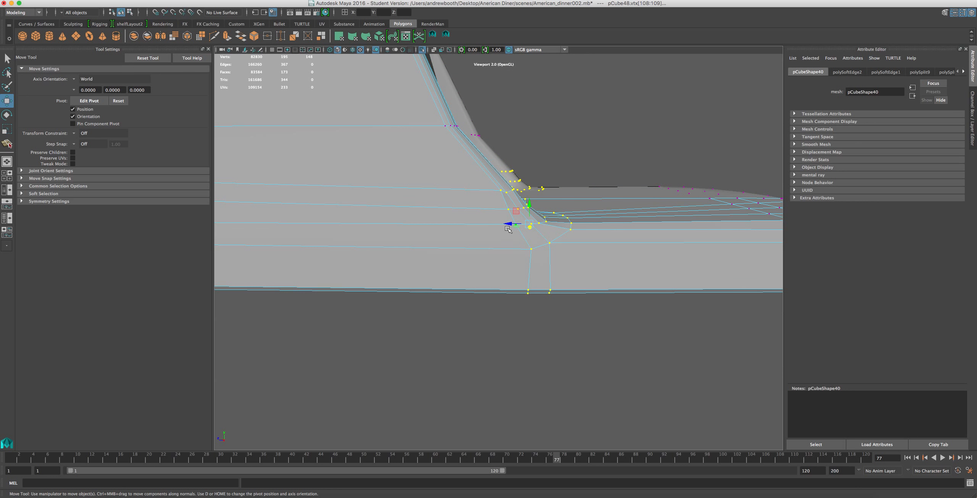
left_click_drag(513, 225, 486, 227)
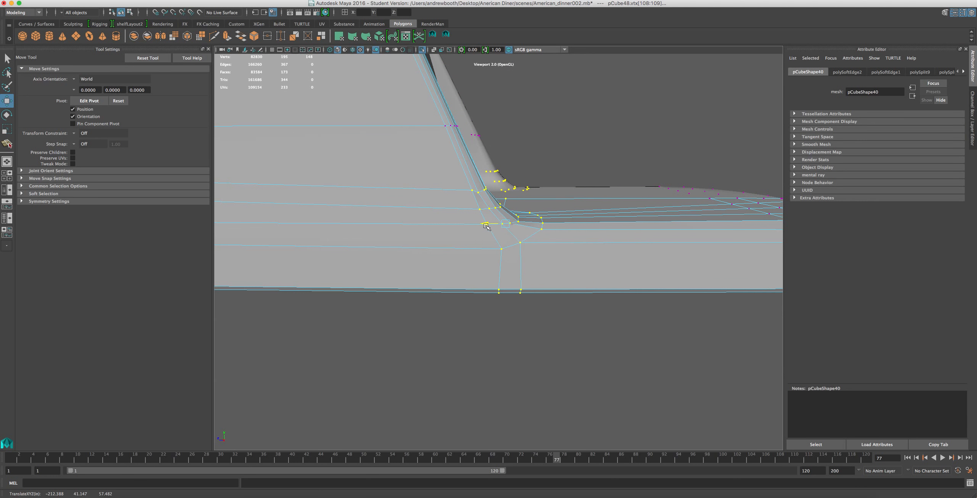
Add the next vertex row up the pillar's front edge to the selection and move the whole group slightly further back.
left_click_drag(475, 120, 442, 141, "shift")
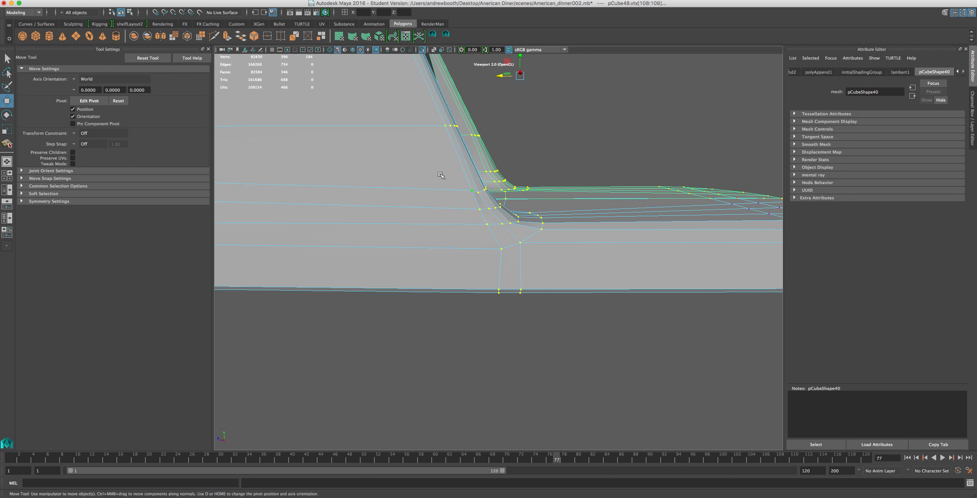
scroll(444, 167, "down", 5)
left_click(561, 206, "shift")
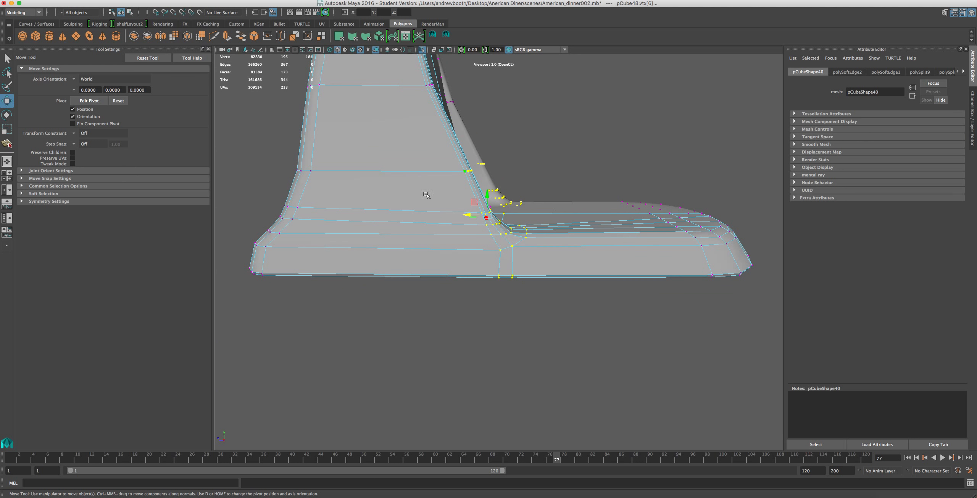
left_click_drag(467, 216, 453, 221)
left_click_drag(455, 221, 370, 221, "alt")
Adjust the depth of the horizontal edge halfway up the pillar's recessed inner face.
right_click_drag(370, 221, 534, 155, "alt")
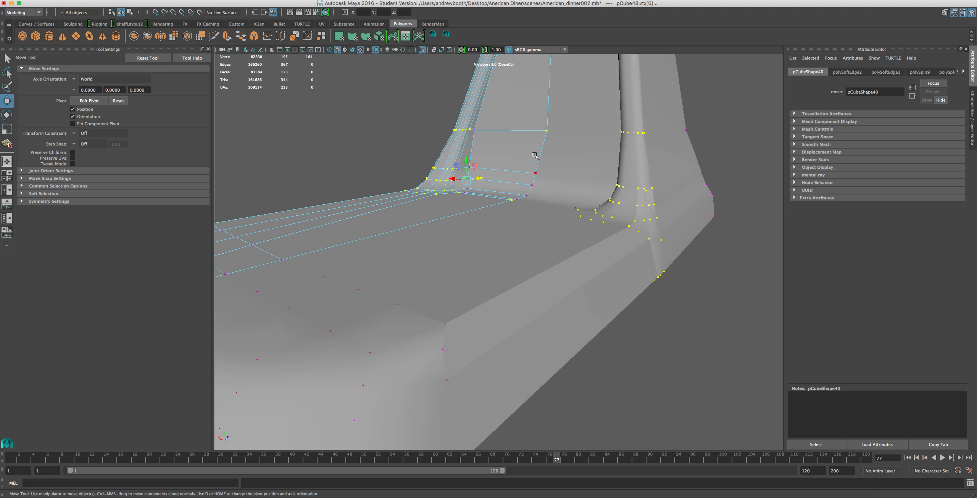
middle_click_drag(493, 184, 409, 310, "alt")
left_click_drag(435, 322, 422, 302, "alt")
right_click_drag(447, 246, 447, 222)
left_click_drag(461, 157, 461, 162)
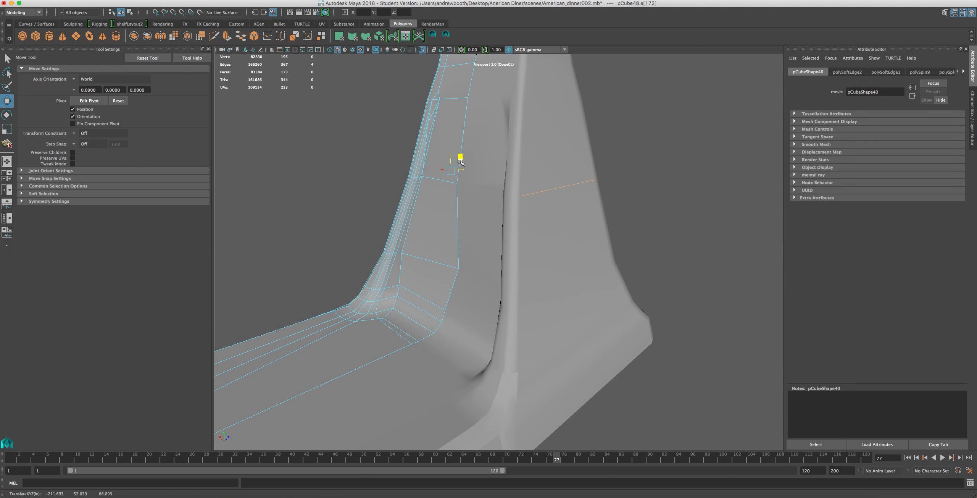
Try to straighten the vertical centre edges of the pillar's recessed face by scaling them along the depth axis.
left_click(455, 205)
left_click(448, 281, "shift")
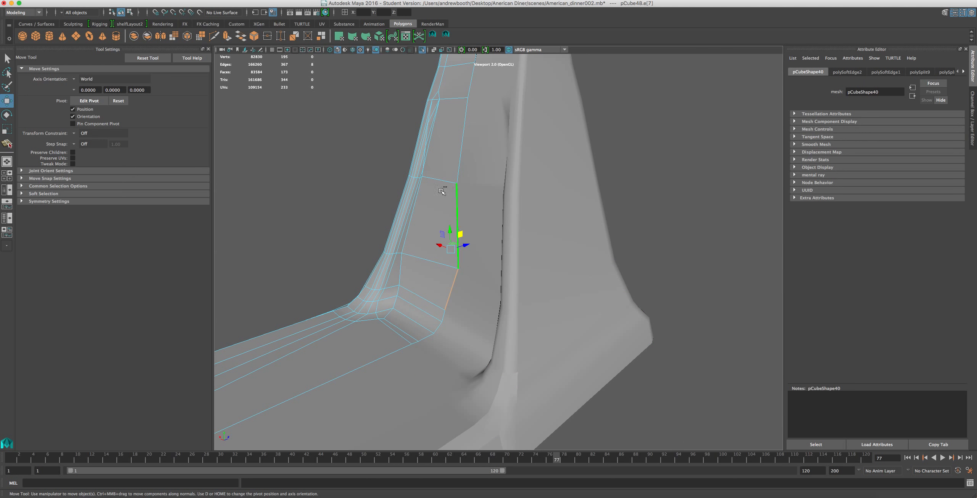
left_click(458, 148, "shift")
key("r")
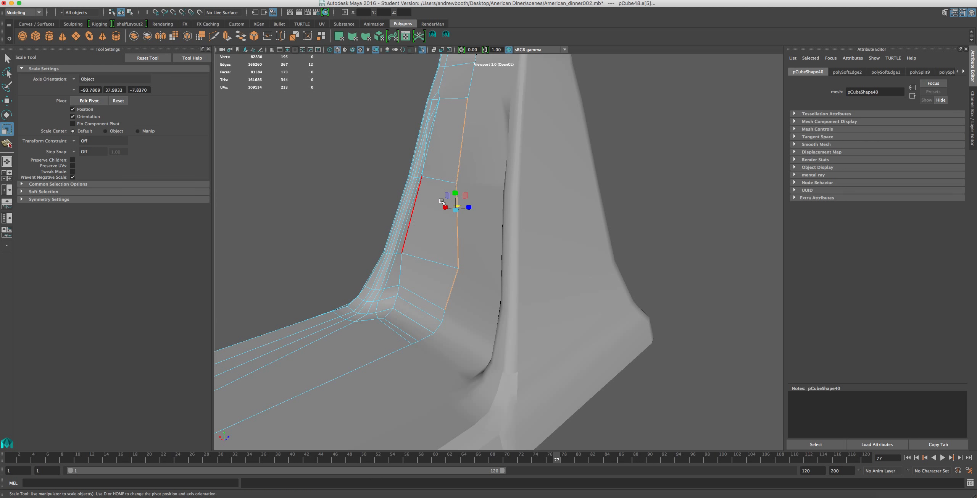
left_click_drag(470, 207, 426, 232)
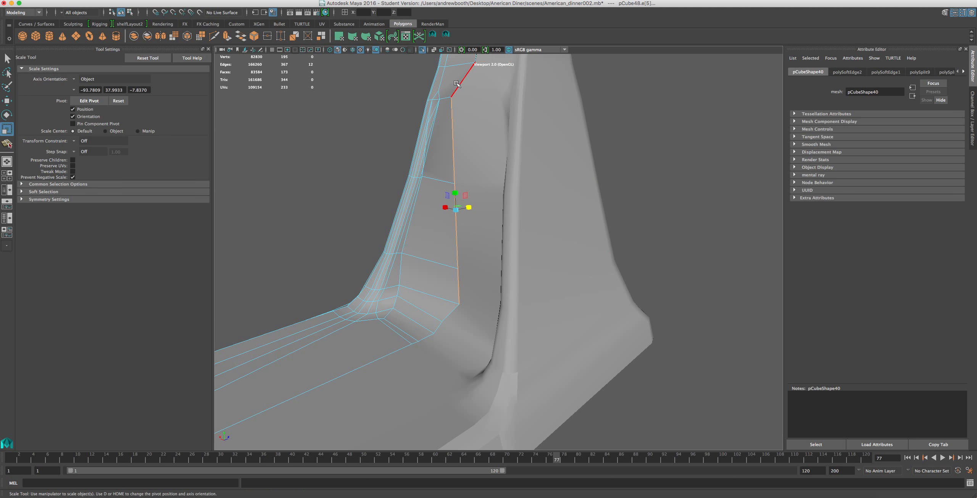
key("super+z")
Select the lower two rows of faces on the pillar's recessed inner face and scale them flat along the depth axis.
middle_click_drag(449, 142, 446, 237, "alt")
left_click(465, 181, "shift")
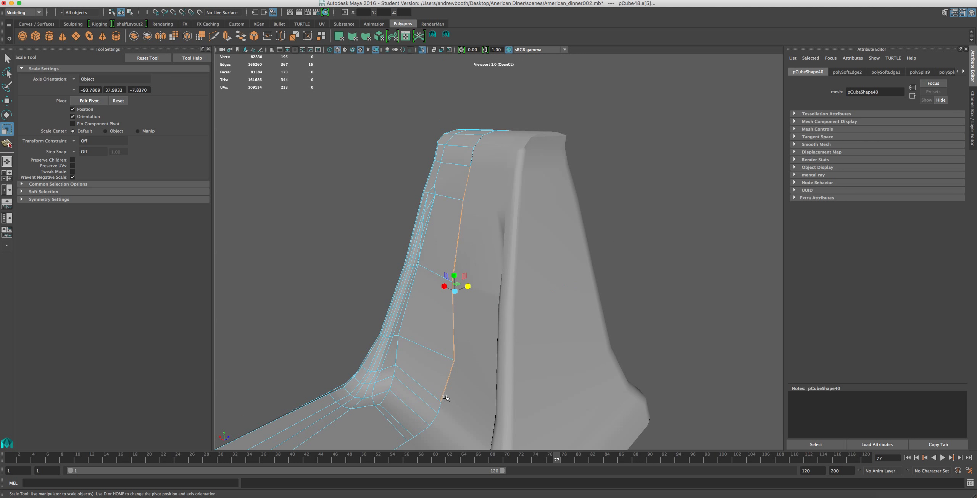
right_click_drag(439, 361, 436, 332)
left_click(426, 370)
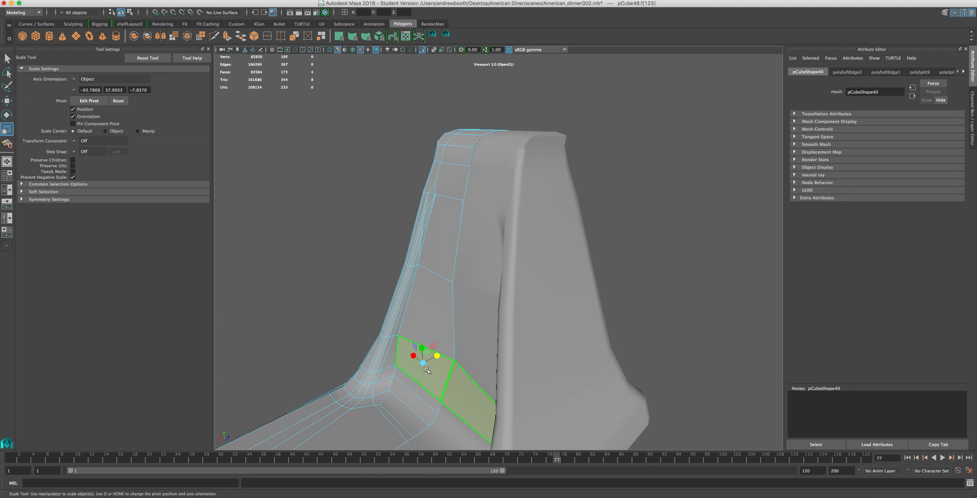
left_click_drag(438, 355, 515, 347)
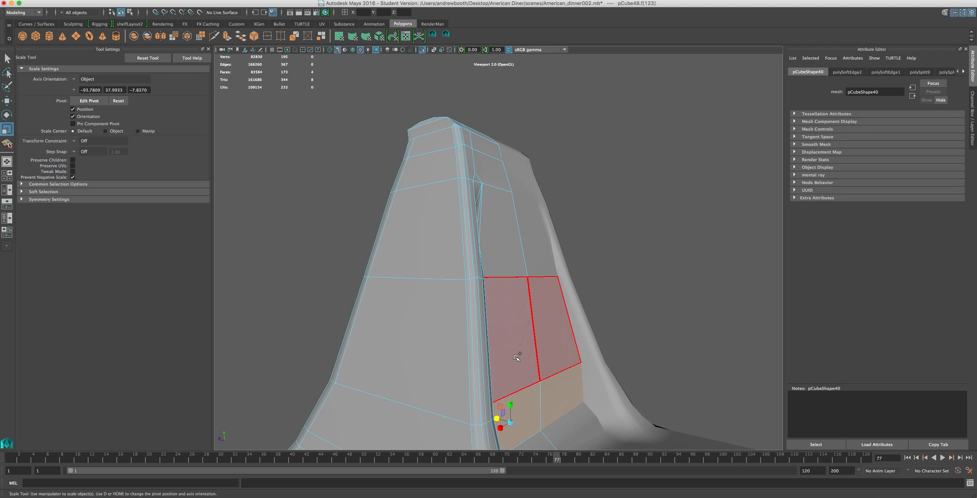
left_click(517, 358, "shift")
left_click_drag(490, 360, 548, 370)
key("super+z")
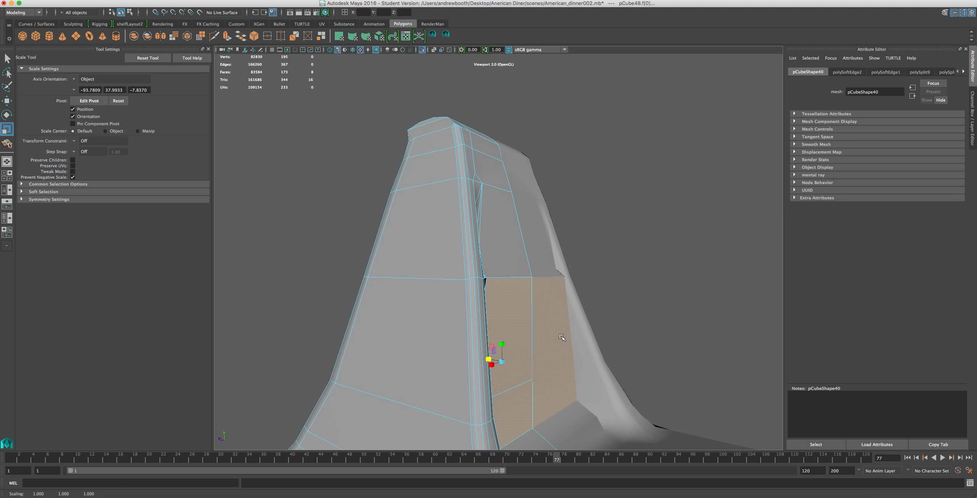
Move the flattened lower faces of the pillar's recess slightly forward toward the base.
key("w")
left_click_drag(479, 359, 506, 354)
scroll(485, 360, "down", 3)
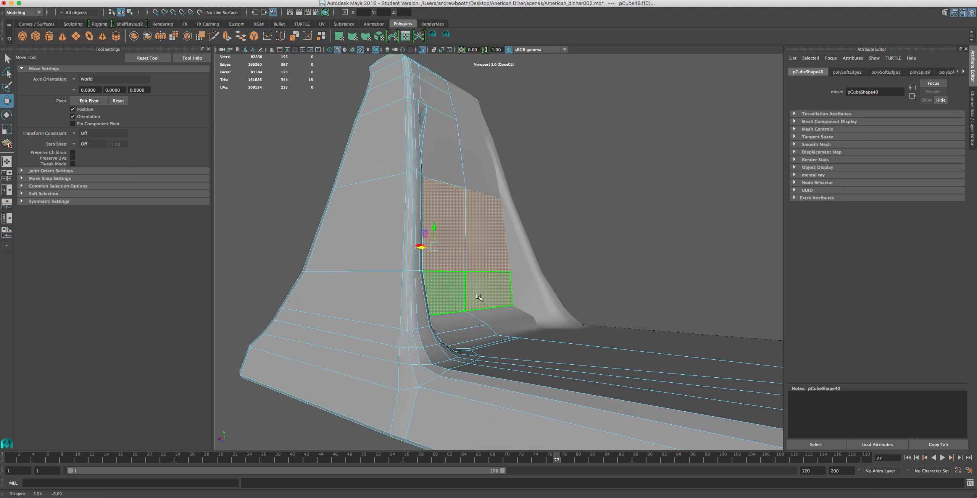
scroll(507, 355, "up", 5)
Move the cross edge in the bend below the flattened faces back toward the pillar to round the transition.
right_click_drag(452, 396, 452, 291)
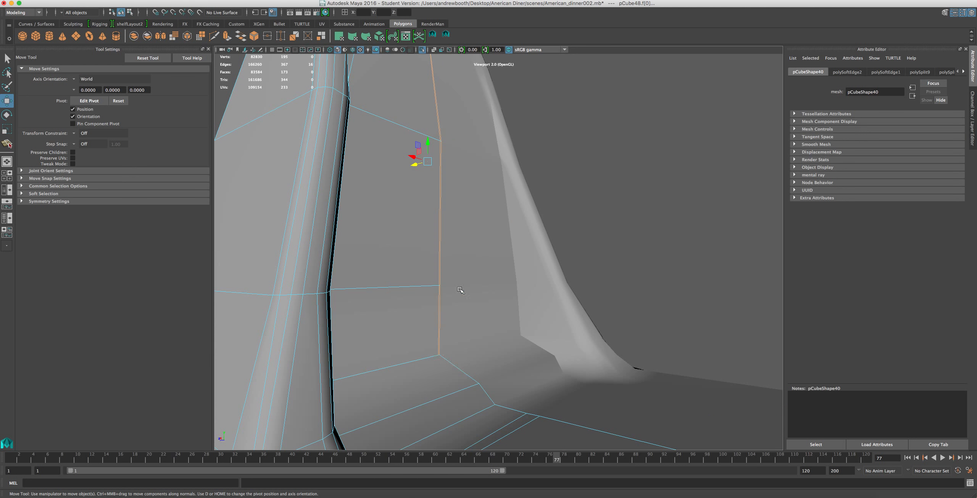
left_click(403, 406)
mouse_move(396, 405)
left_mouse_down()
mouse_move(386, 405)
mouse_move(399, 392)
left_mouse_up()
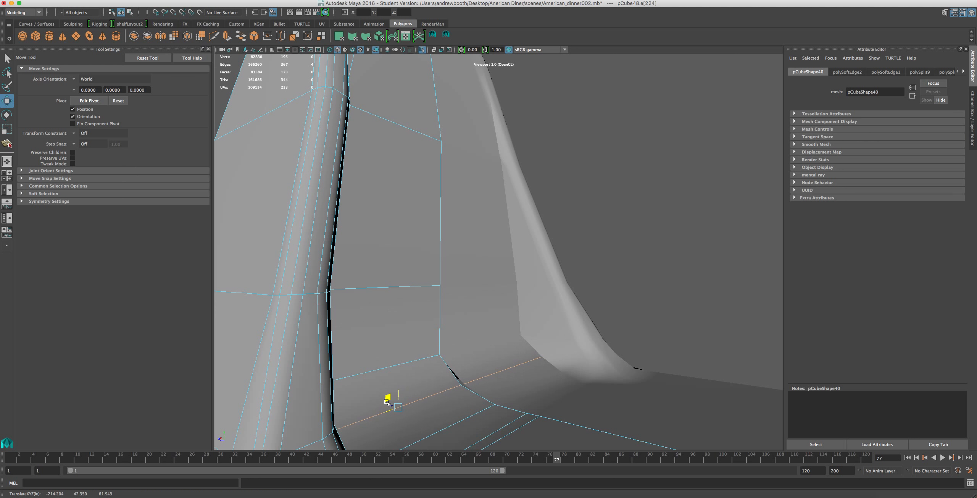
scroll(392, 404, "down", 3)
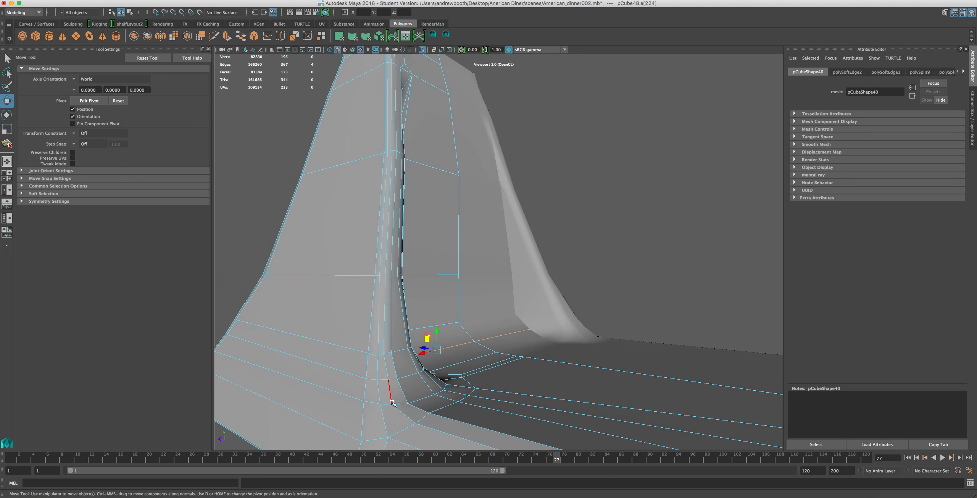
Move the cross edge at the bottom of the flattened faces slightly forward to smooth the curve into the base.
scroll(393, 399, "down", 8)
left_click_drag(445, 343, 380, 349, "alt")
scroll(382, 348, "up", 5)
left_click_drag(435, 337, 397, 325, "alt")
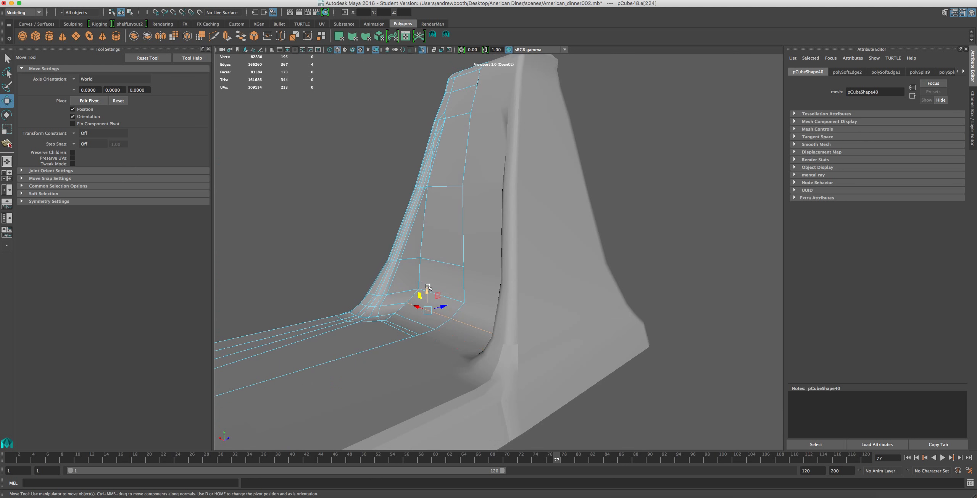
left_click_drag(437, 295, 438, 295)
left_click(440, 262)
left_click(436, 295)
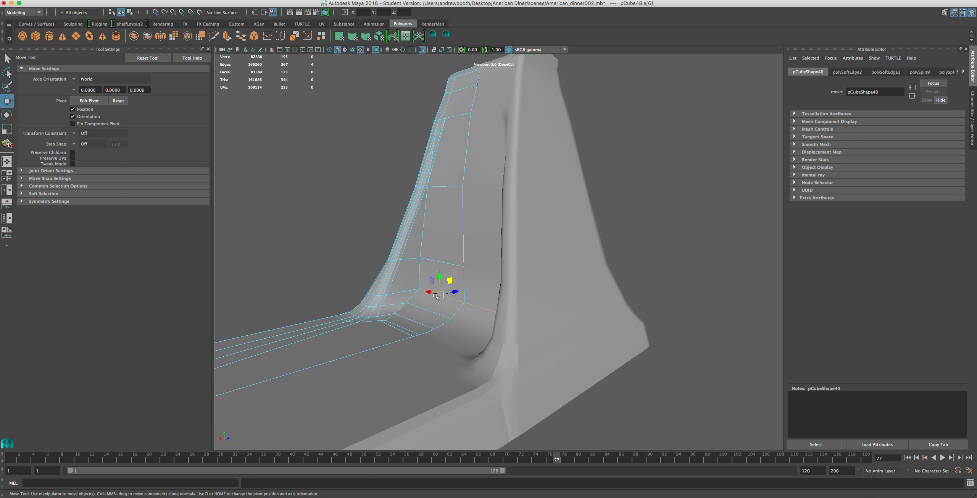
left_click_drag(456, 291, 453, 293)
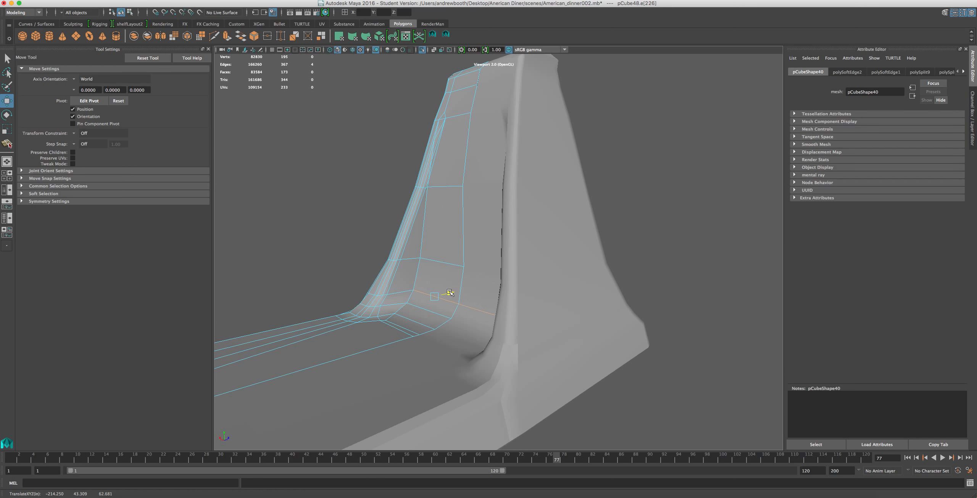
Move the foremost cross edge of the bend slightly forward along the base's top surface.
scroll(421, 339, "up", 3)
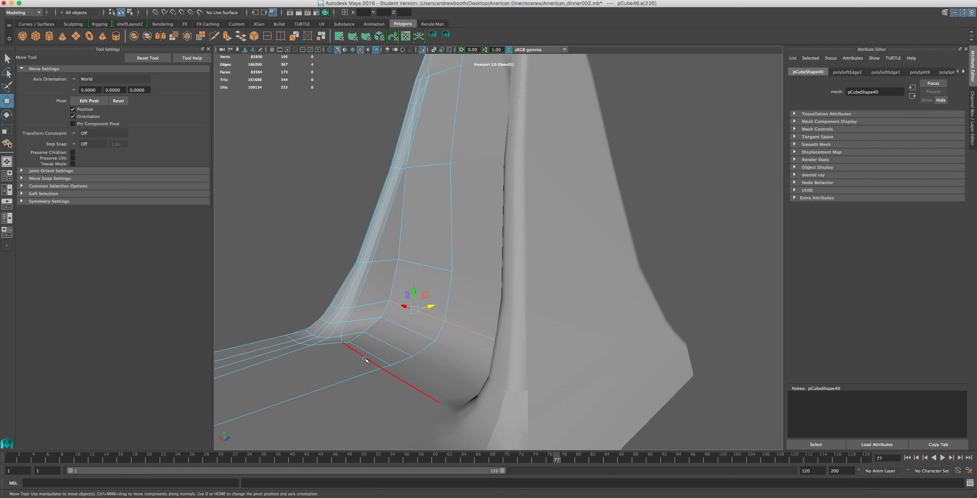
left_click(358, 352)
left_click_drag(377, 349, 373, 352)
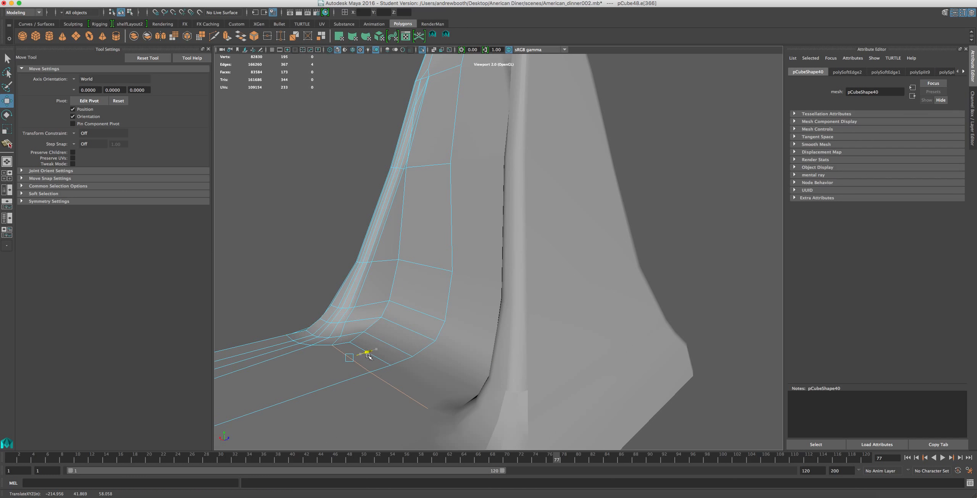
Examine the reshaped pillar-to-base transition, then switch to the browser and view the KitchenAid Artisan Stand Food Mixer reference photo.
left_click_drag(367, 358, 451, 259, "alt")
scroll(496, 357, "down", 5)
scroll(452, 258, "up", 5)
middle_click_drag(465, 244, 555, 306, "alt")
scroll(555, 307, "up", 4)
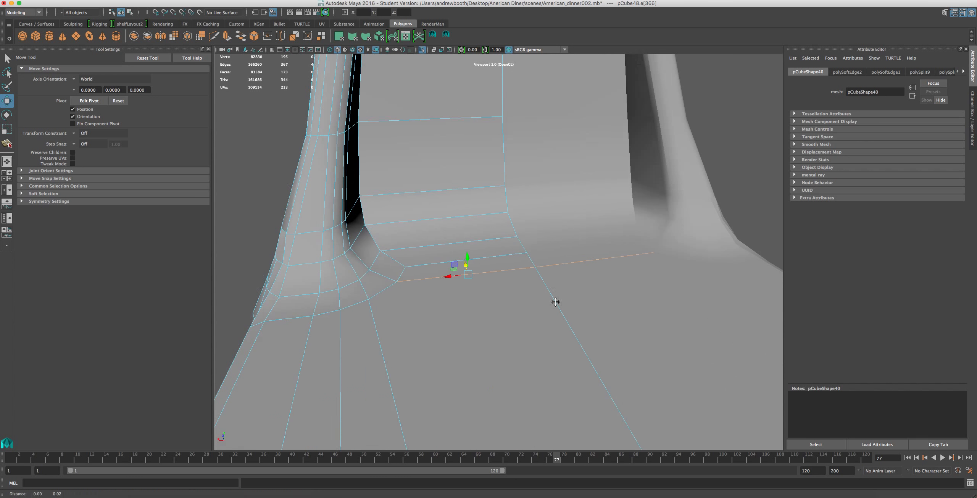
middle_click_drag(546, 214, 566, 261, "alt")
left_click_drag(565, 260, 576, 249, "alt")
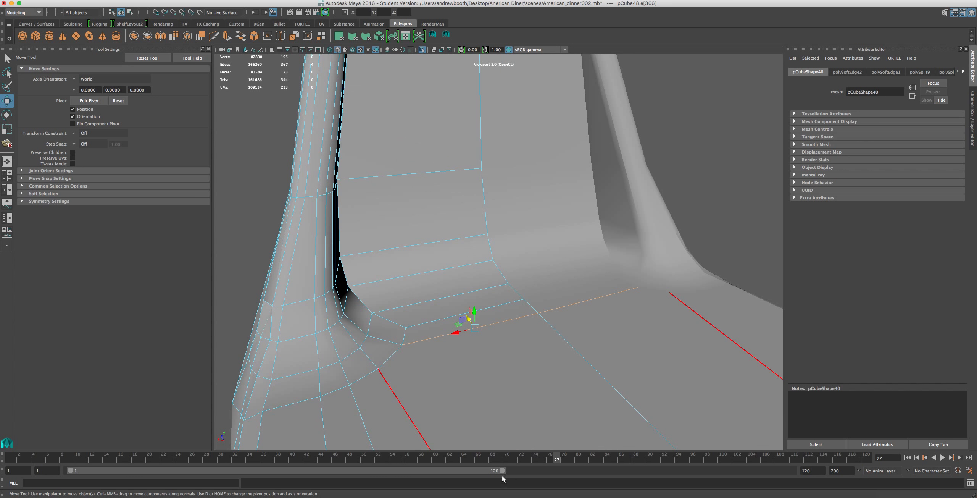
left_click(735, 493)
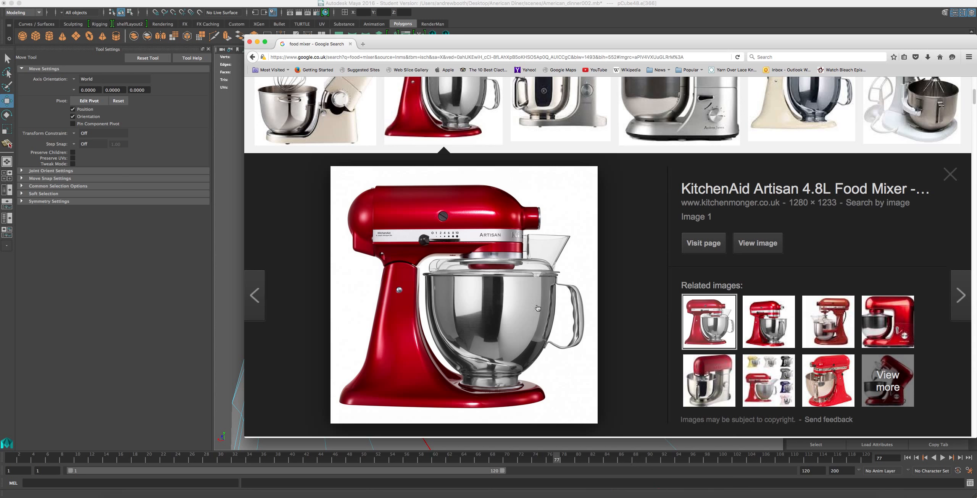
left_click(782, 331)
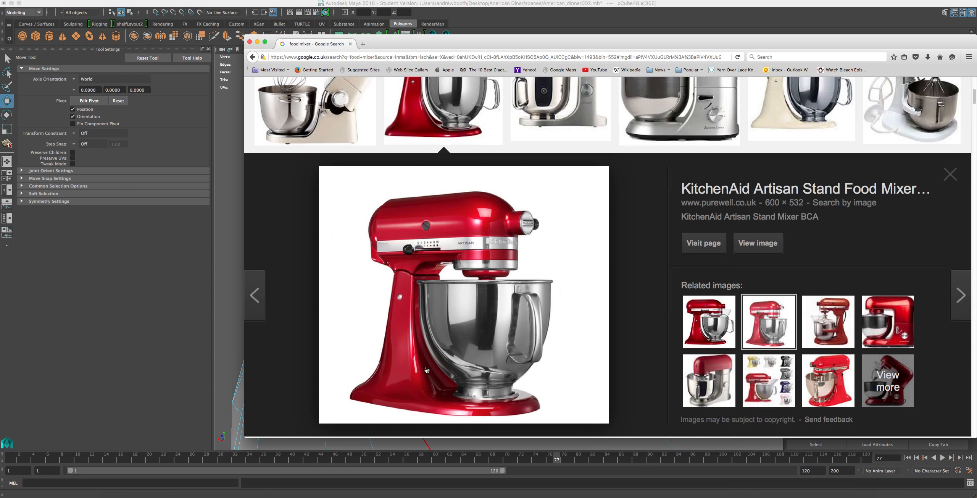
Switch back to Maya and select the edge loop running down the pillar's inner side edges into the base bend.
left_click(572, 23)
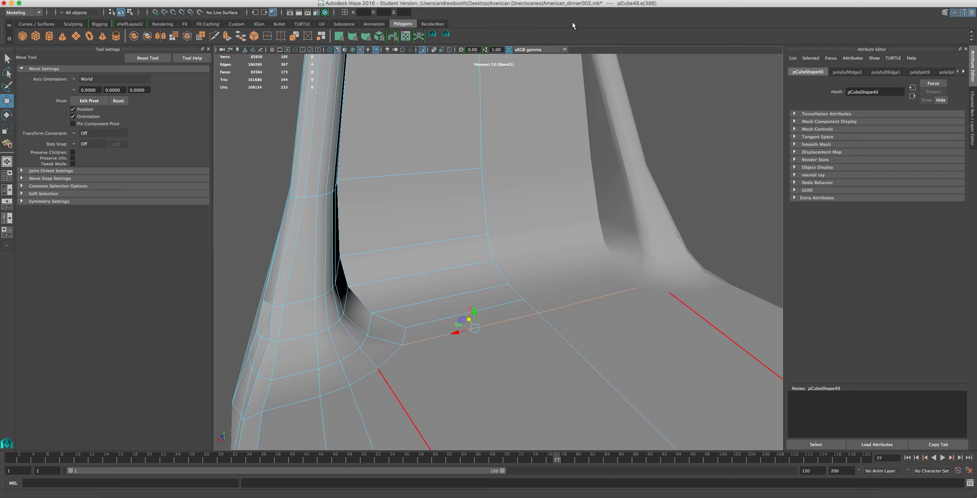
middle_click_drag(478, 259, 515, 301, "alt")
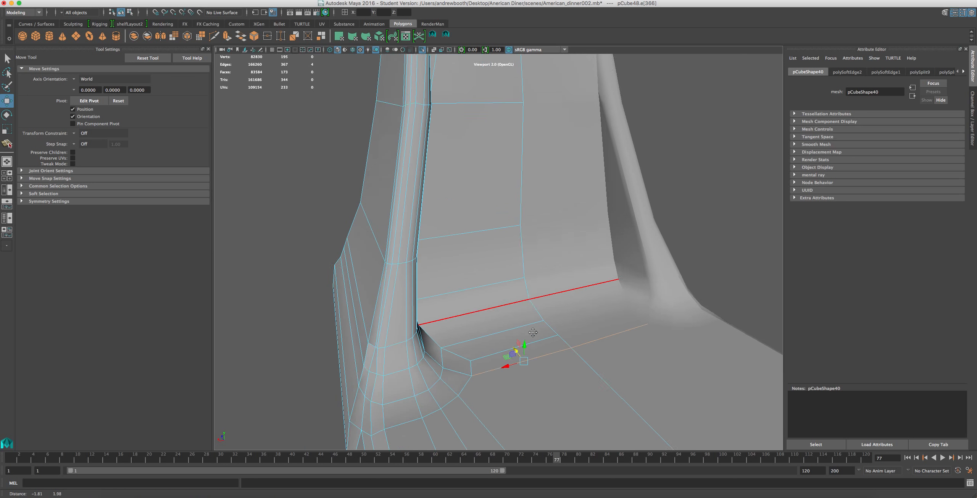
left_click_drag(561, 304, 517, 299, "alt")
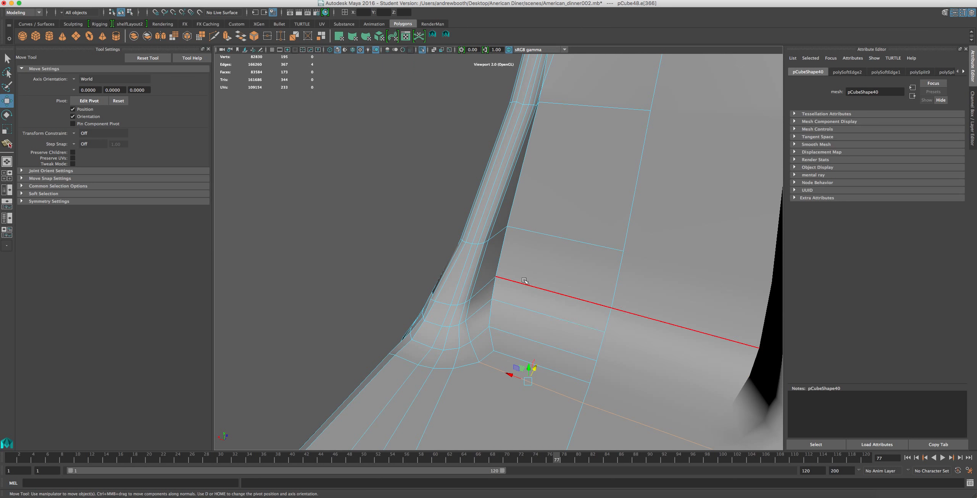
scroll(553, 291, "down", 3)
left_click(500, 257)
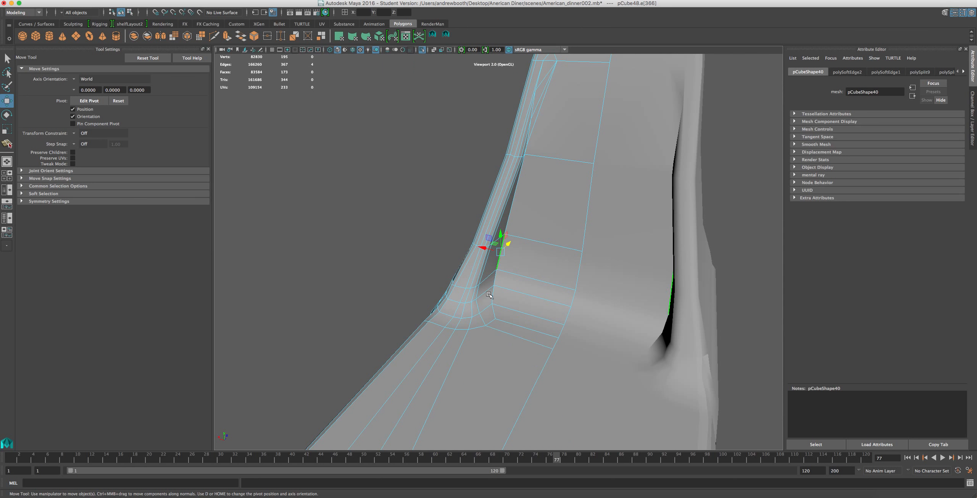
left_click(496, 281, "shift")
left_click(493, 298, "shift")
double_click(511, 206, "shift")
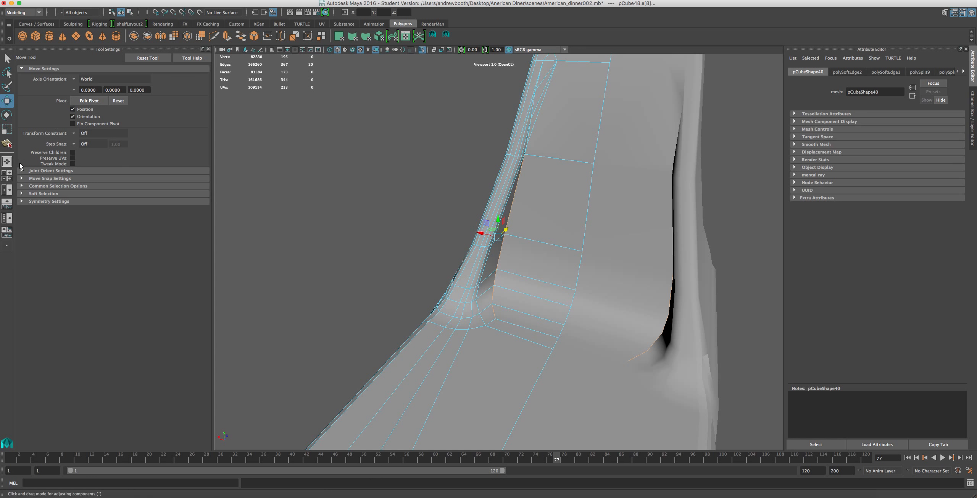
Enable Soft Select for the inner pillar edges with a falloff radius of 8.24, undoing the trial sideways move.
left_click(23, 193)
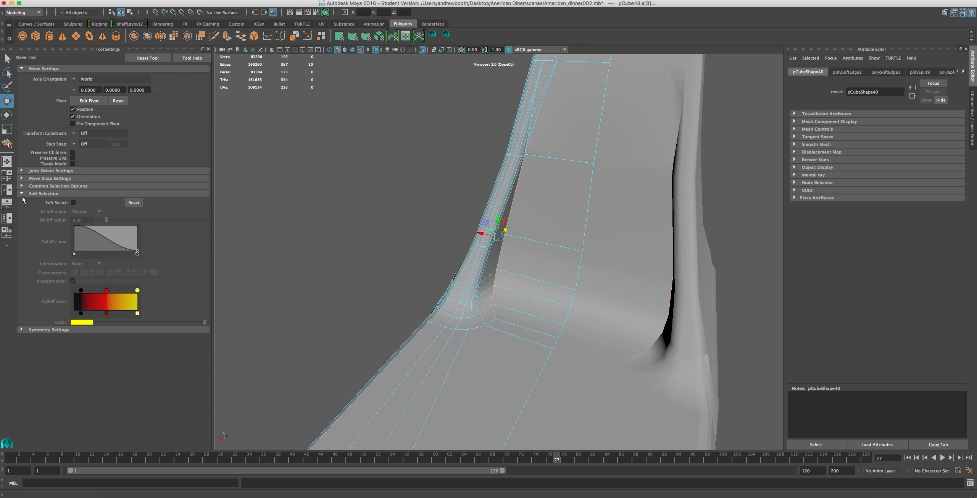
left_click(73, 202)
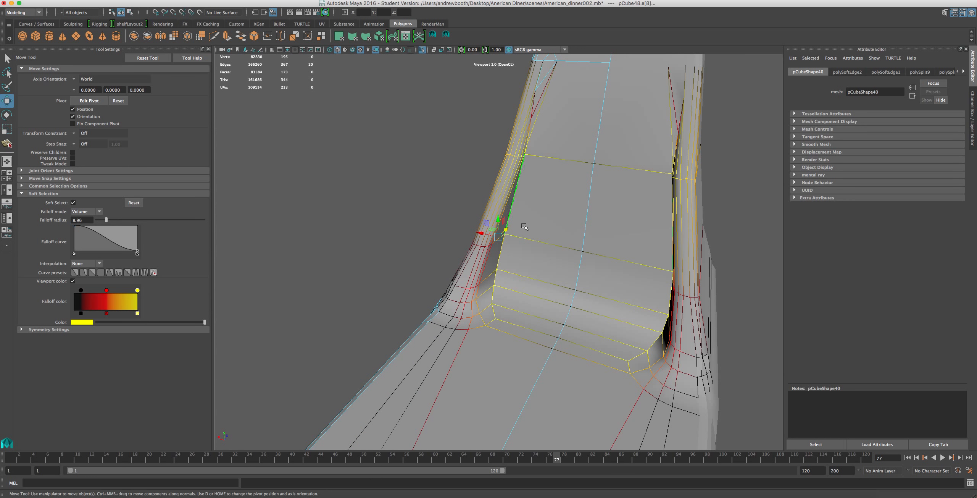
left_click_drag(479, 236, 506, 238)
key("ctrl+z")
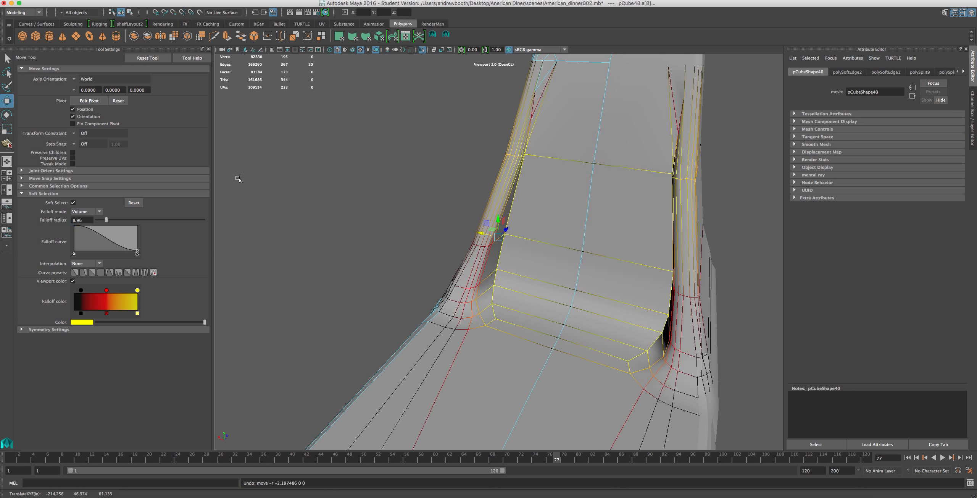
left_click_drag(106, 218, 105, 221)
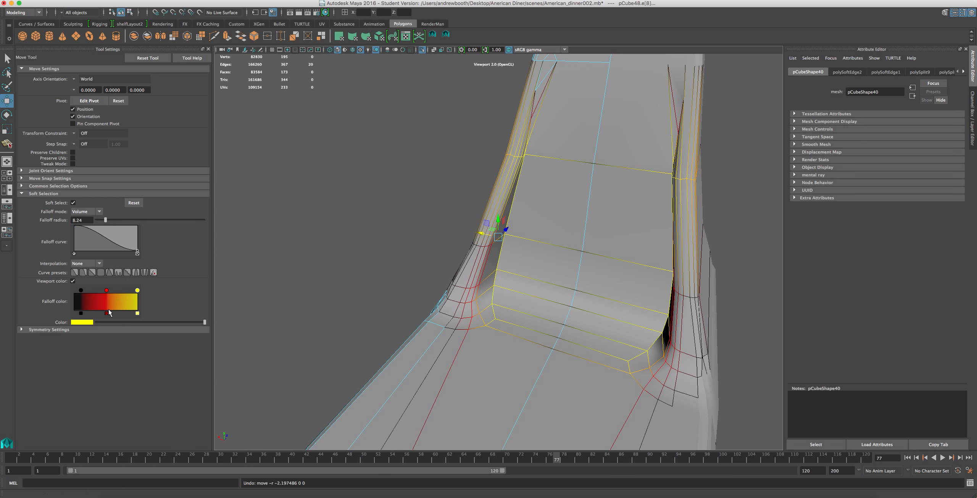
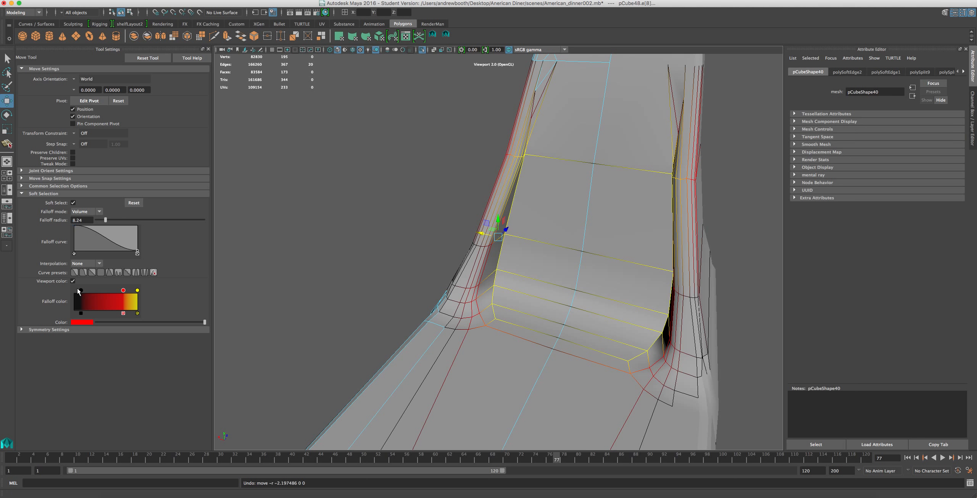
Shift the black marker of the soft selection falloff colour inward, then turn Soft Select off for the pillar's inner edges.
left_click_drag(80, 290, 86, 291)
left_click_drag(592, 236, 531, 280, "alt")
double_click(545, 254)
left_click_drag(539, 193, 560, 243)
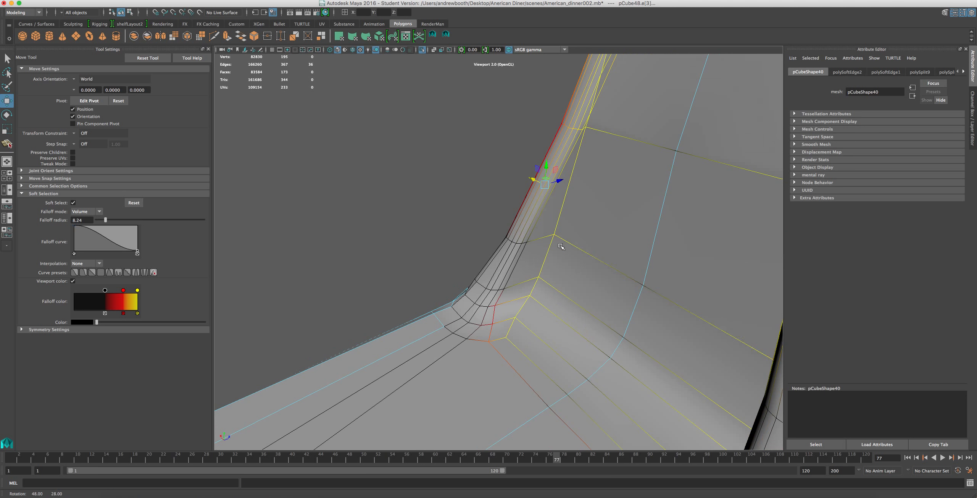
left_click_drag(575, 209, 603, 225, "alt")
scroll(555, 202, "up", 5)
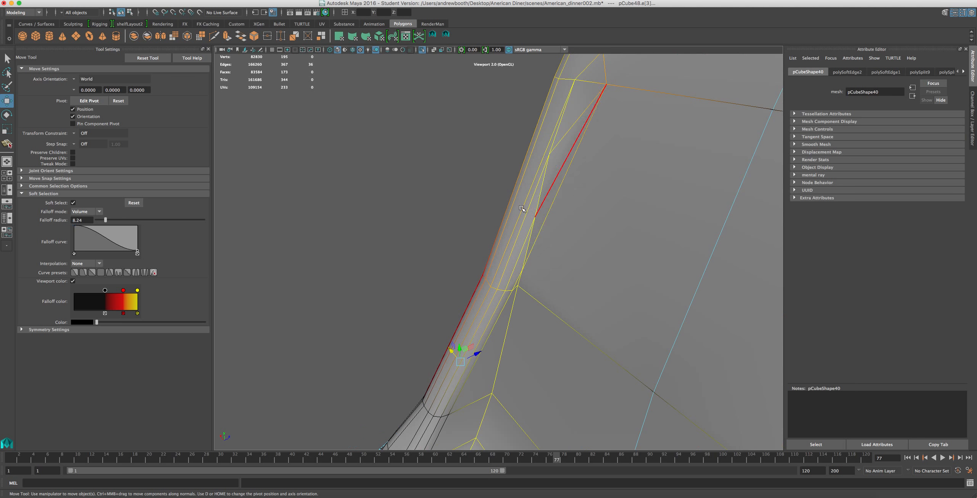
left_click(73, 202)
left_click_drag(702, 116, 580, 230, "alt")
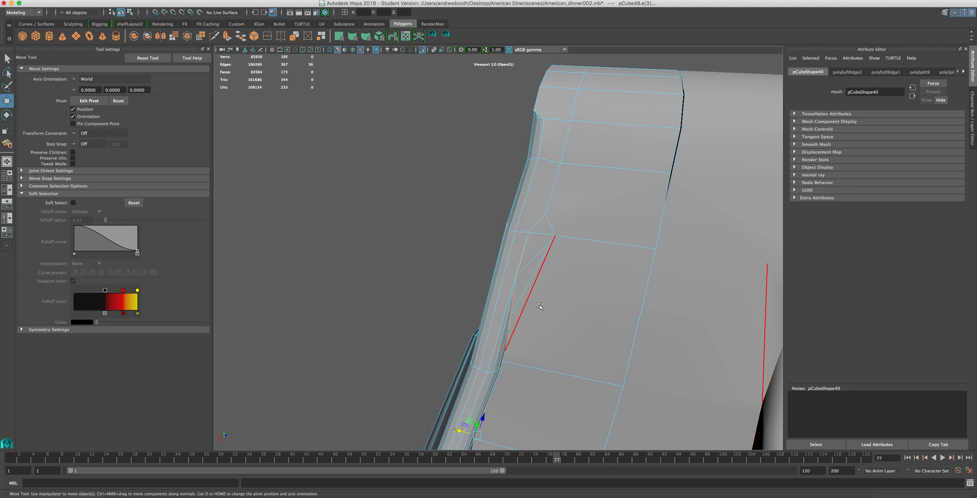
middle_click_drag(505, 256, 466, 280, "alt")
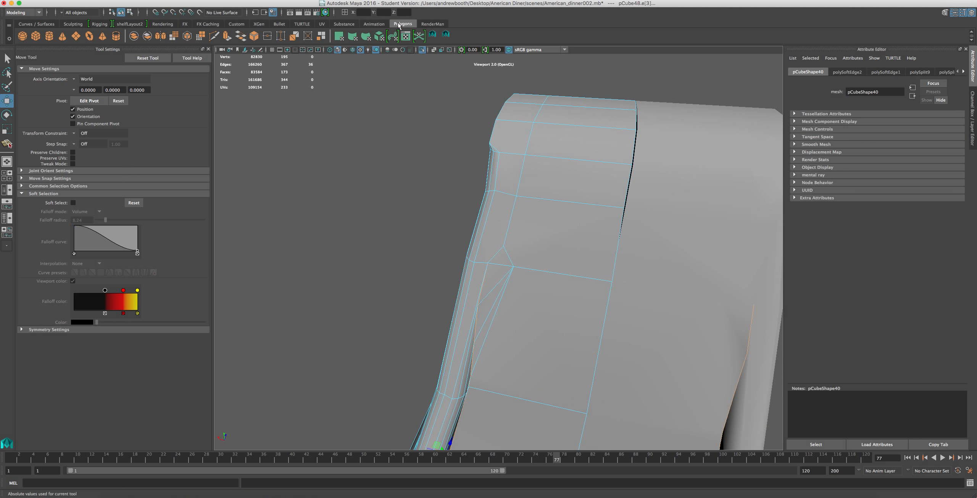
Split the face near the top of the pillar's inner side with a new edge running down to the next cross edge.
left_click(445, 36)
left_click_drag(506, 195, 504, 196)
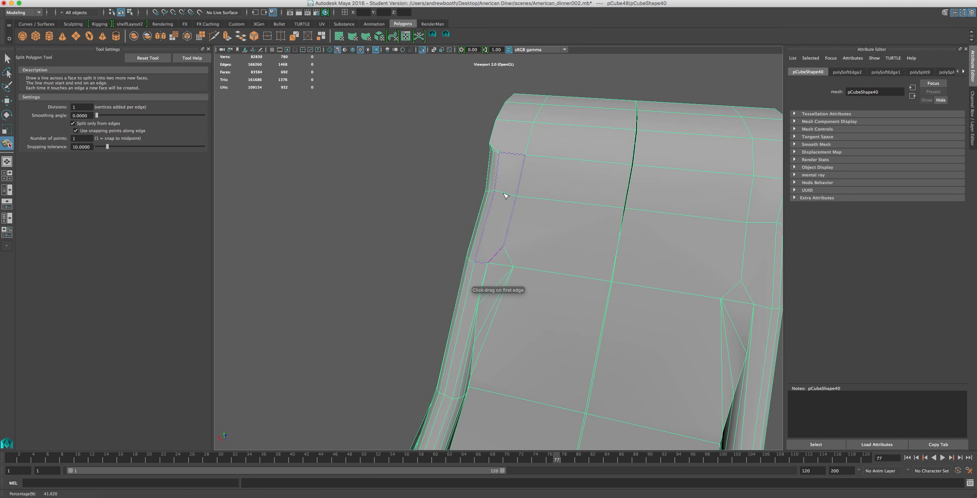
left_click(489, 257)
key("w")
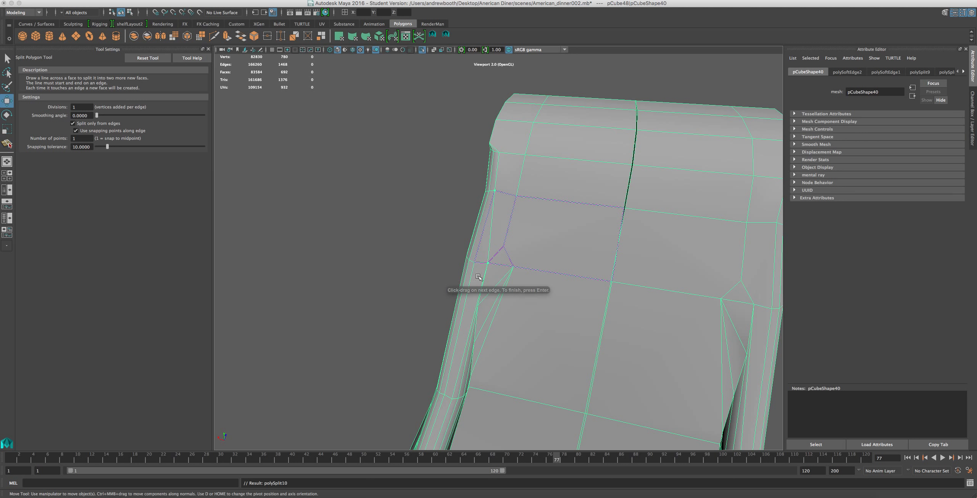
Delete the short diagonal edge beside the new split and the leftover vertex at its end.
right_click_drag(492, 219, 503, 220)
left_click(497, 251)
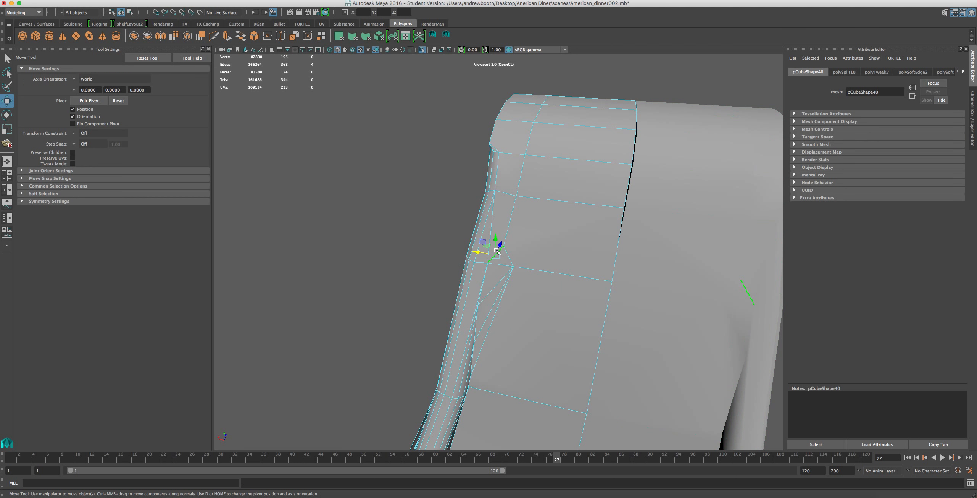
key("Delete")
right_click(513, 238)
right_click_drag(481, 234, 482, 235)
left_click_drag(497, 239, 512, 252)
key("Delete")
Delete the diagonal edges fanning across the pillar's inner side face, and try to delete the vertices they leave behind.
scroll(510, 274, "down", 5)
scroll(512, 290, "up", 5)
middle_click_drag(510, 291, 508, 219, "alt")
left_click_drag(508, 219, 502, 250, "alt")
right_click_drag(480, 235, 479, 217)
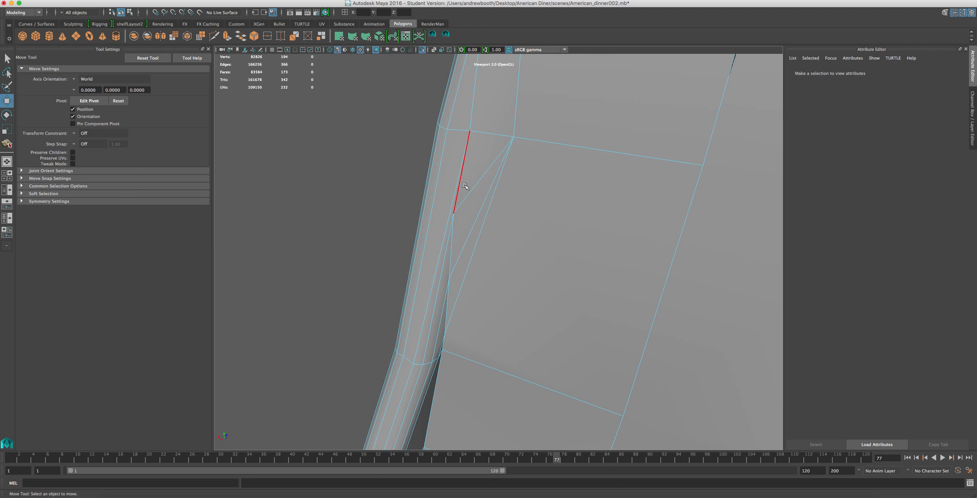
left_click(476, 194)
key("Delete")
left_click(480, 233)
key("Delete")
right_click_drag(446, 253, 432, 250)
left_click_drag(516, 164, 397, 307)
key("Delete")
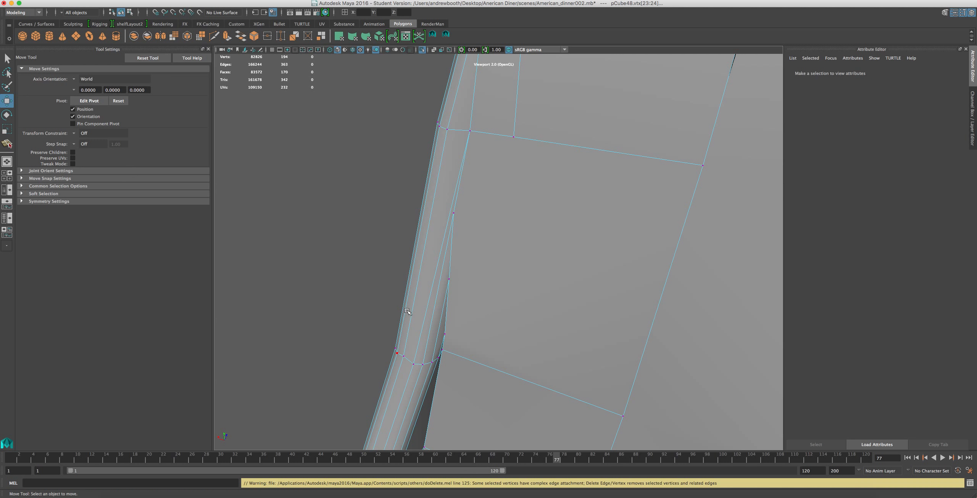
Examine the remaining vertices and edge flow along the pillar's inner side edge.
scroll(474, 288, "up", 2)
left_click_drag(475, 287, 402, 293, "alt")
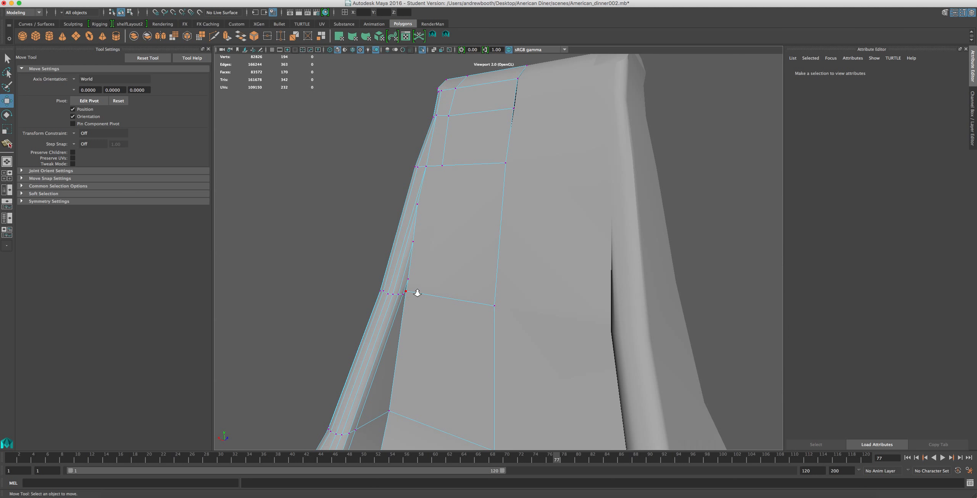
scroll(418, 293, "up", 4)
middle_click_drag(351, 326, 378, 278, "alt")
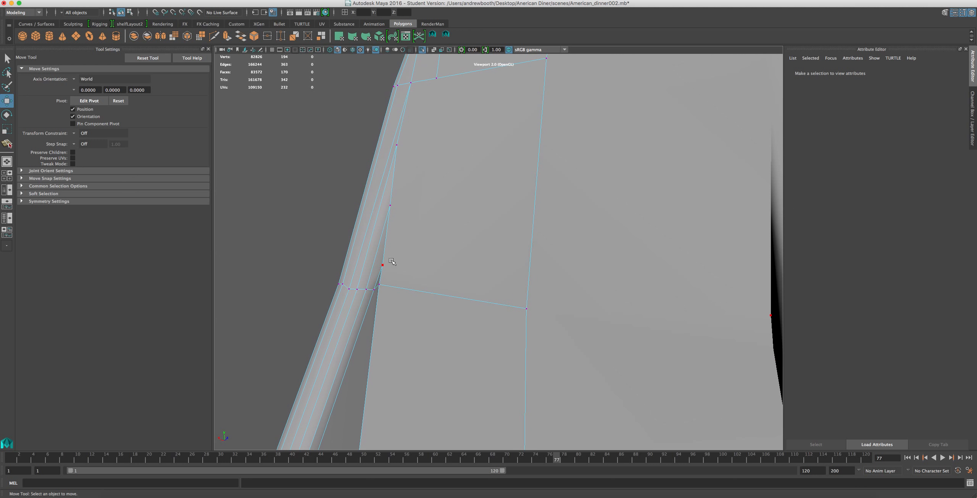
right_click_drag(384, 273, 375, 255)
left_click(376, 277)
double_click(375, 283)
left_click(267, 1)
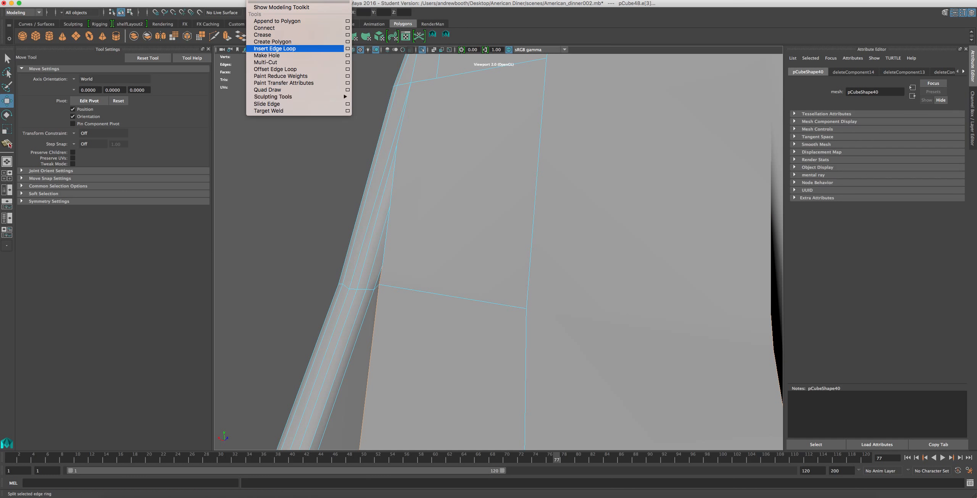
left_click(340, 301)
scroll(343, 304, "down", 4)
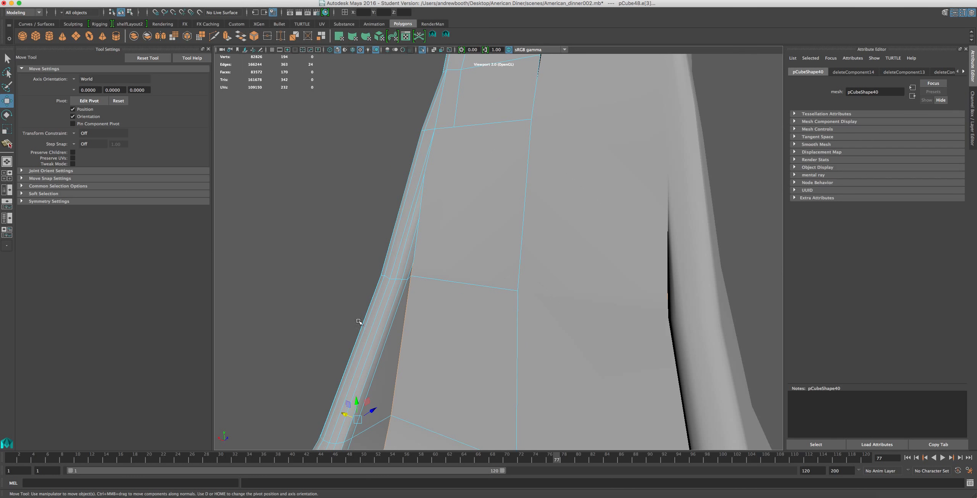
left_click_drag(375, 355, 411, 355, "alt")
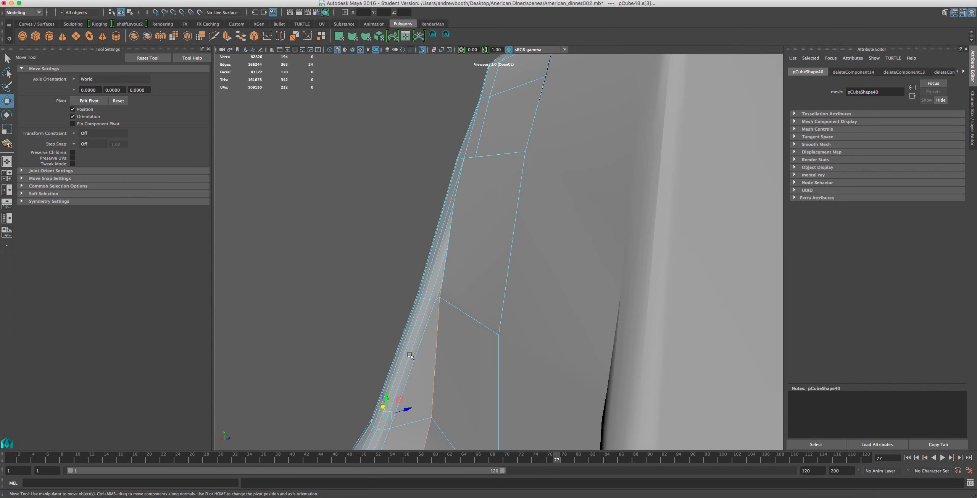
mouse_move(429, 264)
left_mouse_down("alt")
mouse_move(452, 337)
mouse_move(436, 324)
left_mouse_up("alt")
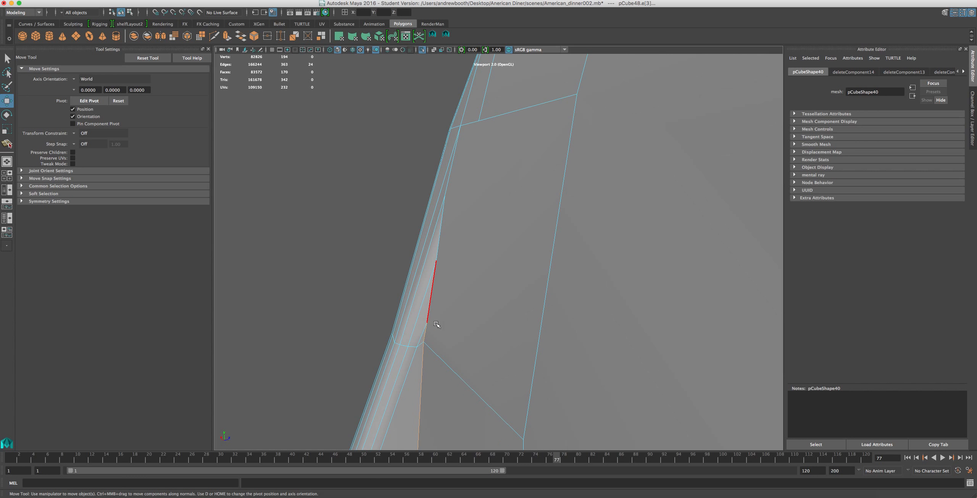
left_click(425, 305)
left_click_drag(427, 317, 417, 365, "alt")
Delete the extra edge loop running along the upper rim of the mixer's base.
left_click_drag(472, 153, 518, 365, "alt")
double_click(518, 365)
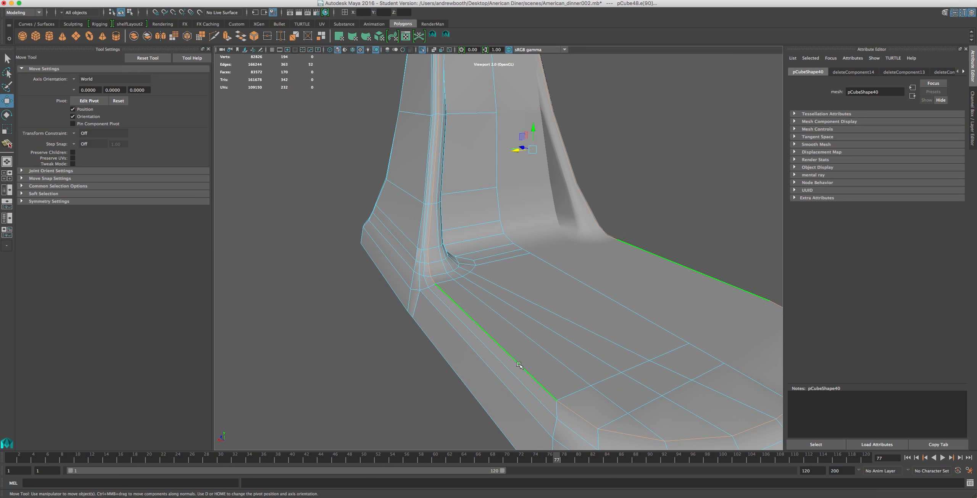
scroll(531, 371, "down", 3)
key("Delete")
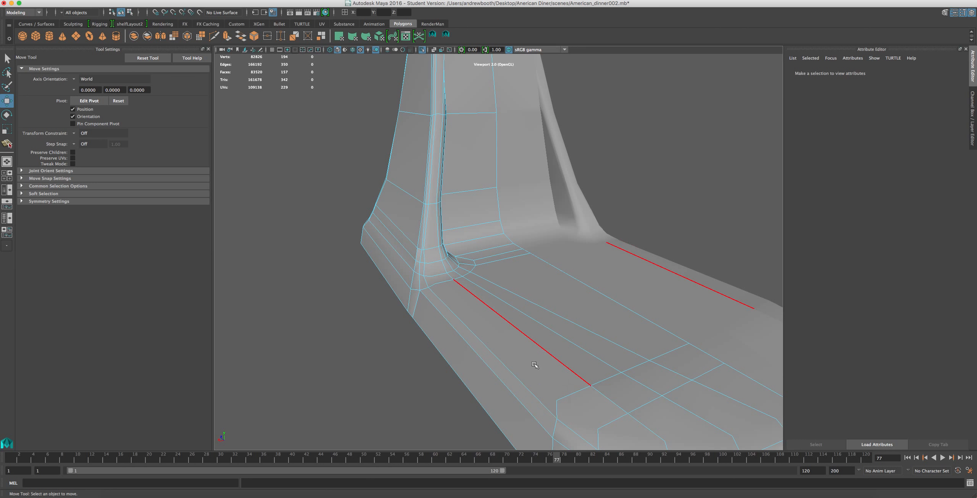
Select all vertices of the base and pillar mesh and delete the stray ones left by the removed edges.
scroll(534, 367, "down", 3)
right_click_drag(553, 362, 519, 318)
scroll(611, 191, "down", 5)
left_click_drag(674, 133, 378, 339)
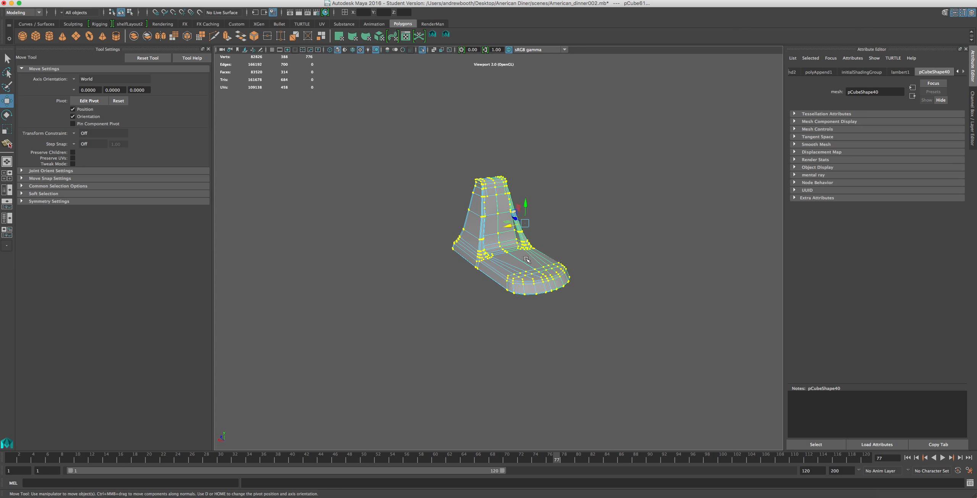
scroll(527, 258, "up", 2)
key("Delete")
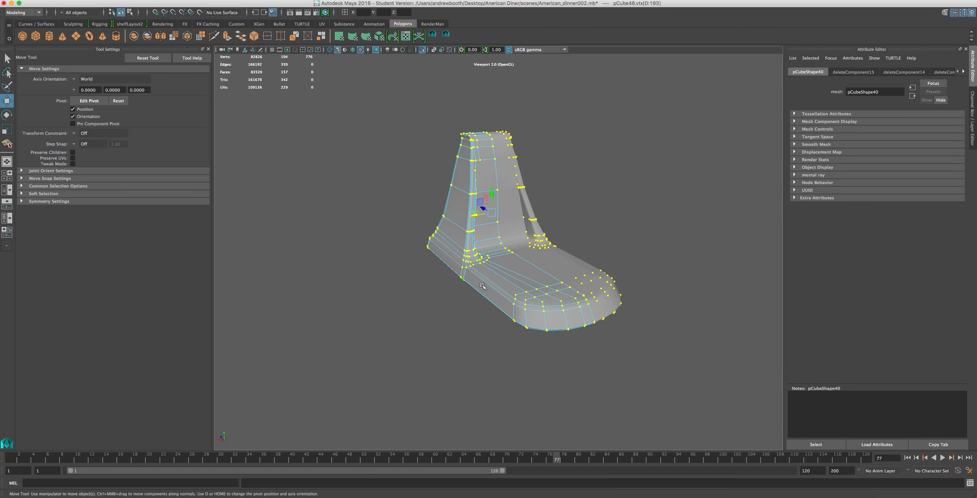
right_click_drag(493, 280, 458, 276, "shift")
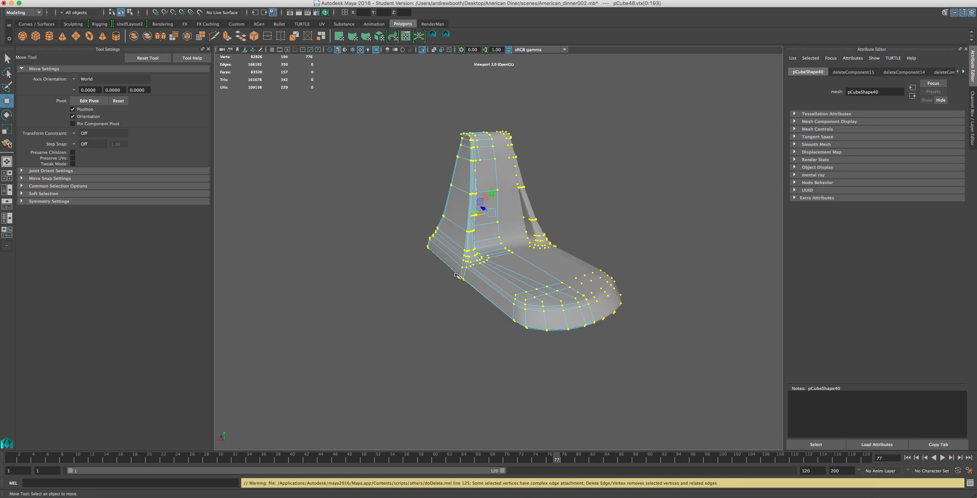
scroll(457, 276, "up", 3)
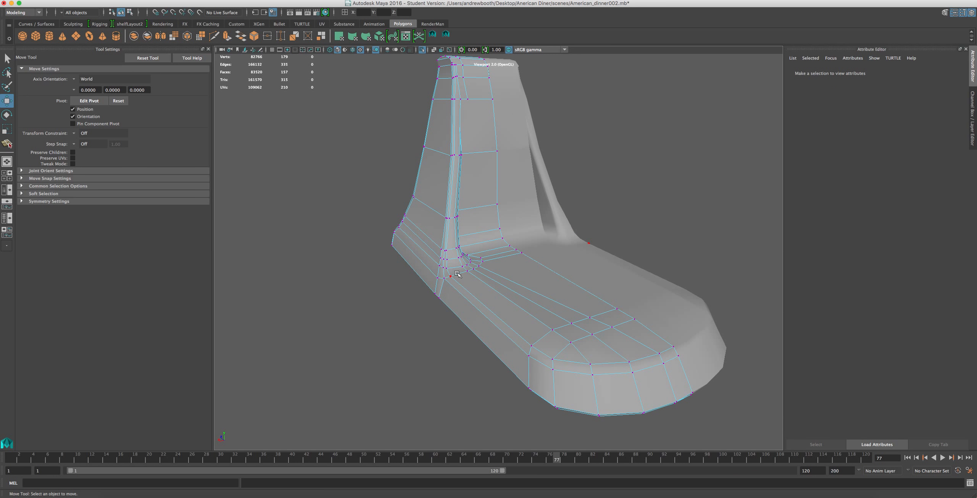
Select the long side edges of the base's upper rim and adjust their height.
left_click_drag(524, 239, 558, 294, "alt")
scroll(503, 263, "up", 5)
right_click_drag(553, 314, 558, 278)
double_click(589, 329)
scroll(590, 331, "down", 4)
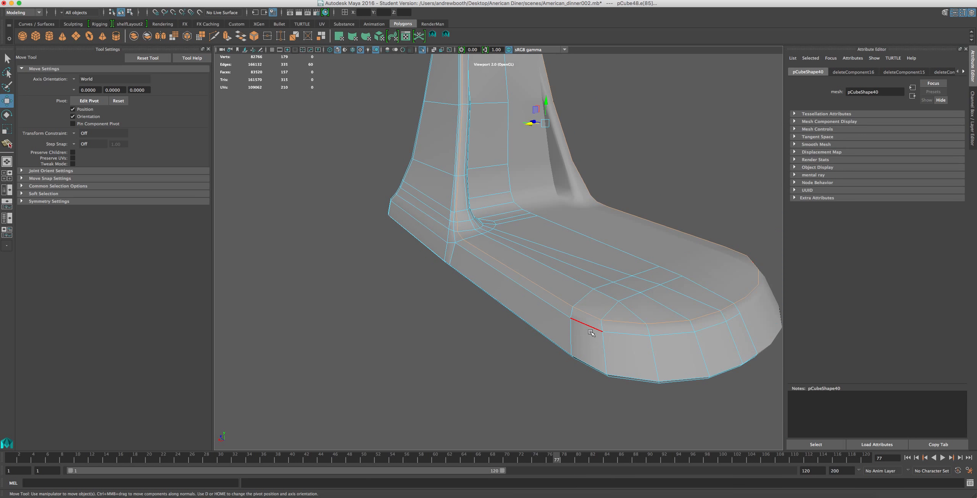
scroll(591, 332, "up", 2)
double_click(586, 320)
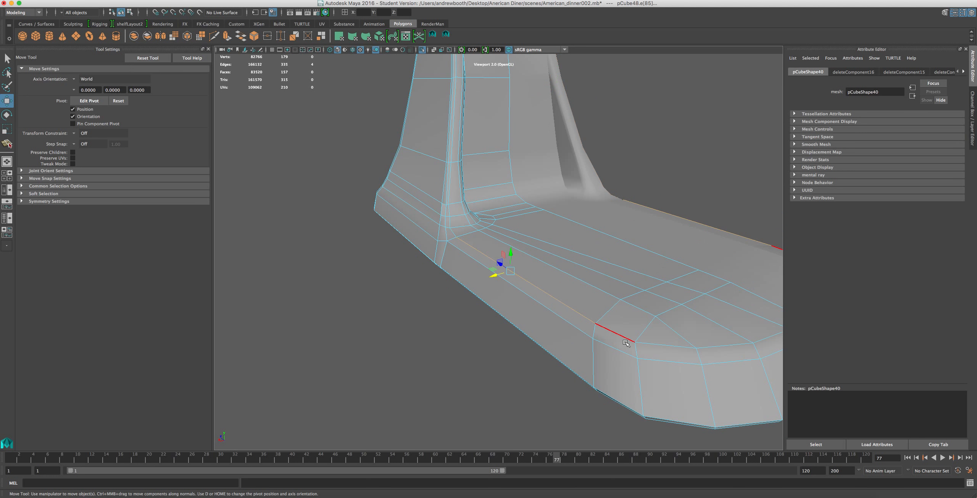
double_click(667, 348, "shift")
double_click(511, 284)
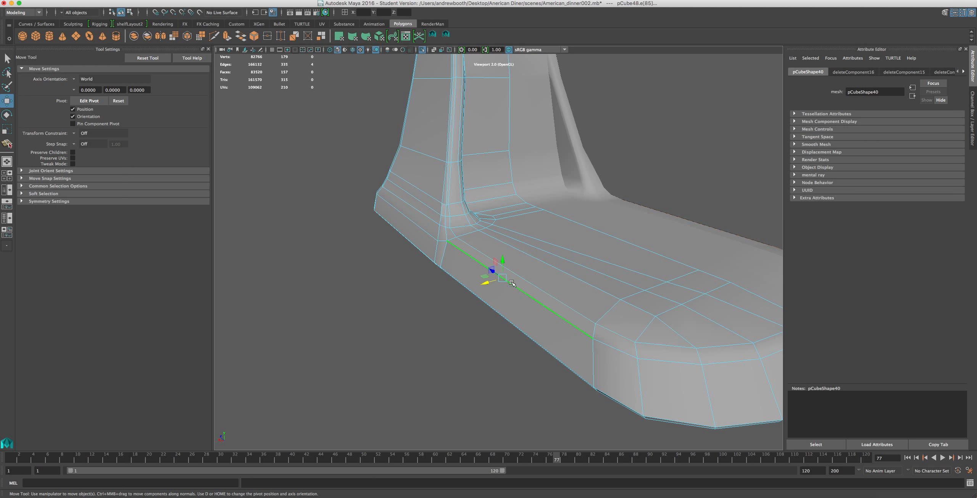
double_click(468, 250, "shift")
left_click_drag(497, 276, 438, 239)
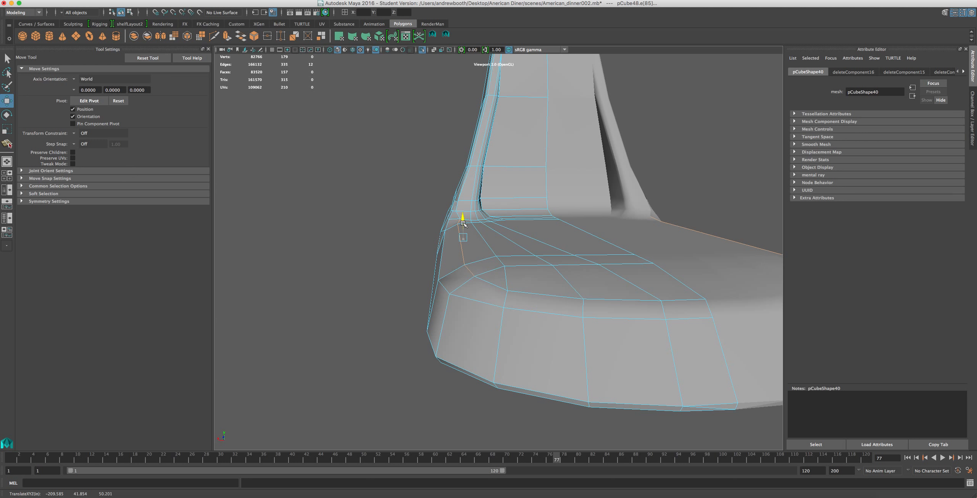
Select the rim edges around the rounded front of the base and move them slightly back towards the pillar.
double_click(650, 302)
left_click(641, 301, "shift")
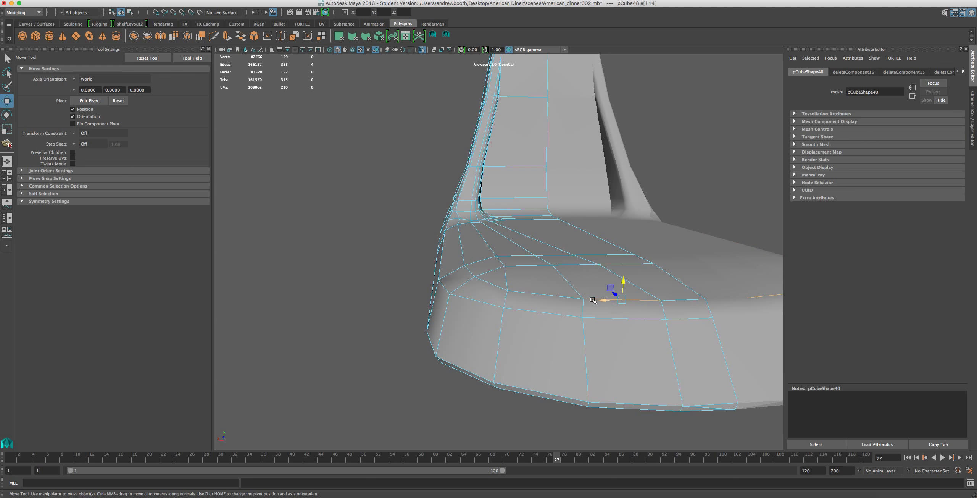
left_click(575, 299, "shift")
left_click(671, 299, "shift")
left_click_drag(620, 326, 720, 312, "alt")
middle_click_drag(758, 264, 683, 273, "alt")
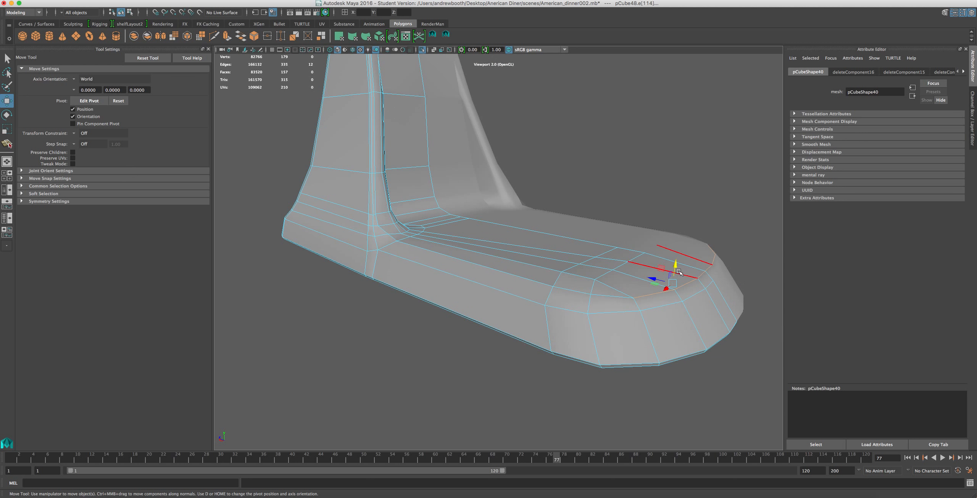
left_click_drag(655, 279, 642, 276)
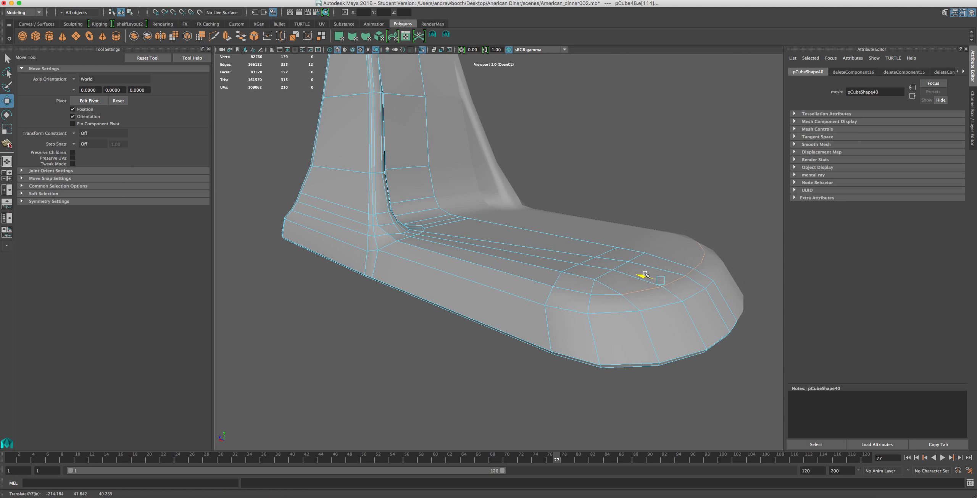
left_click_drag(662, 269, 669, 290)
left_click(558, 321)
double_click(564, 253)
left_click(263, 0)
mouse_move(298, 0)
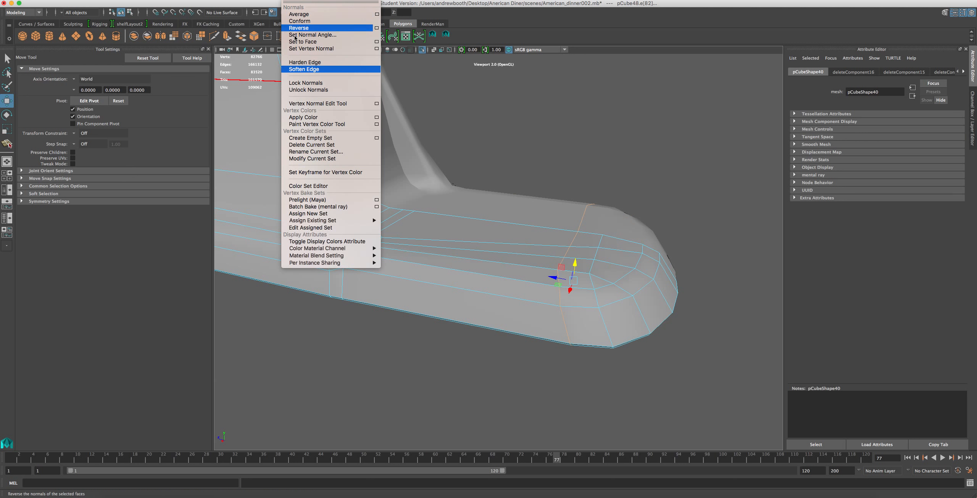
left_click(269, 351)
Scale the cross edge loop at the base's rounded front flat along the base's length, then switch to vertex selection.
key("r")
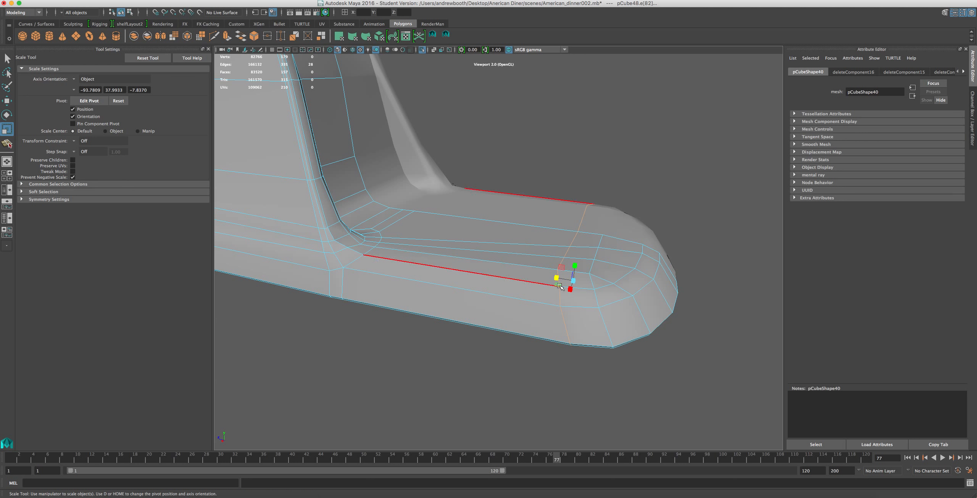
key("ctrl+z")
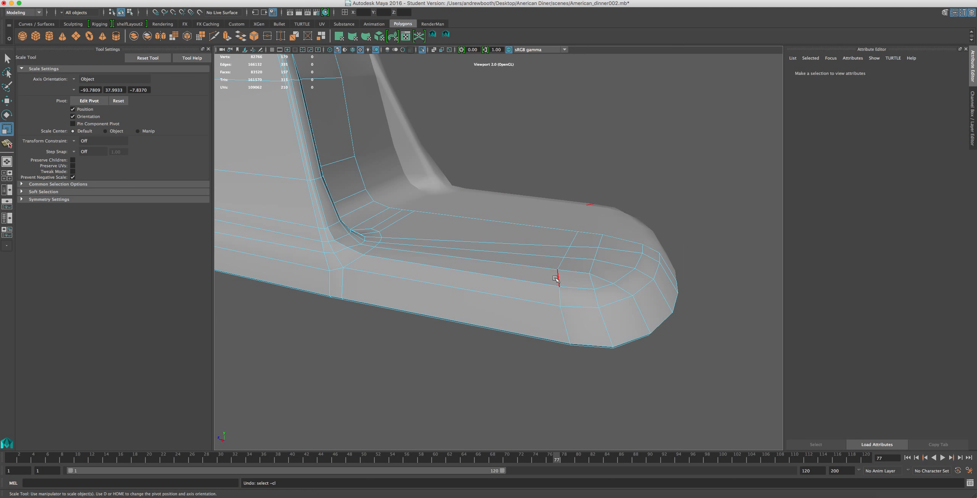
left_click_drag(556, 279, 608, 279)
left_click(618, 286)
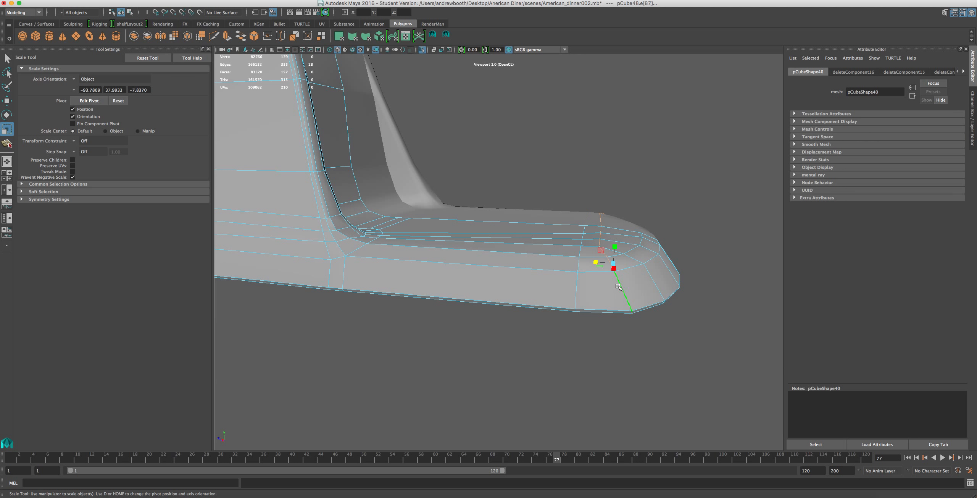
left_click_drag(597, 263, 632, 329)
middle_click_drag(655, 312, 565, 310, "alt")
left_click_drag(635, 234, 651, 231, "alt")
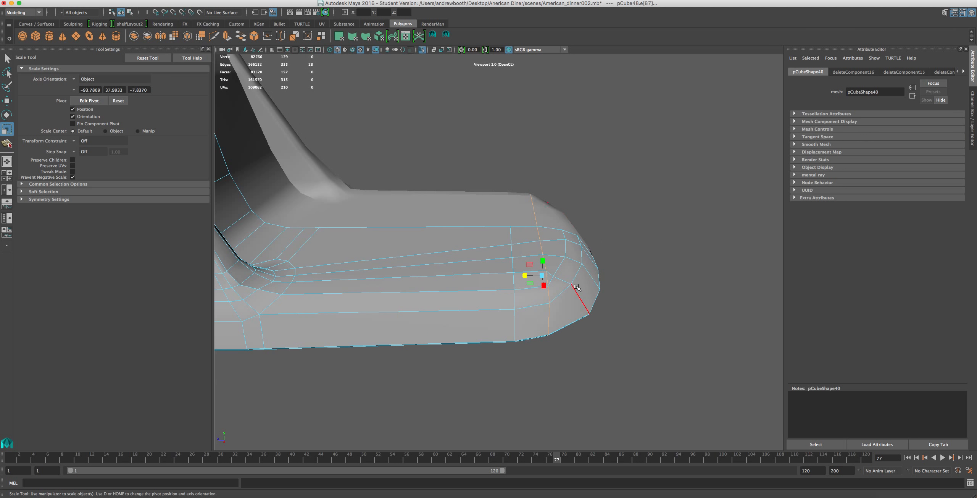
scroll(557, 285, "up", 2)
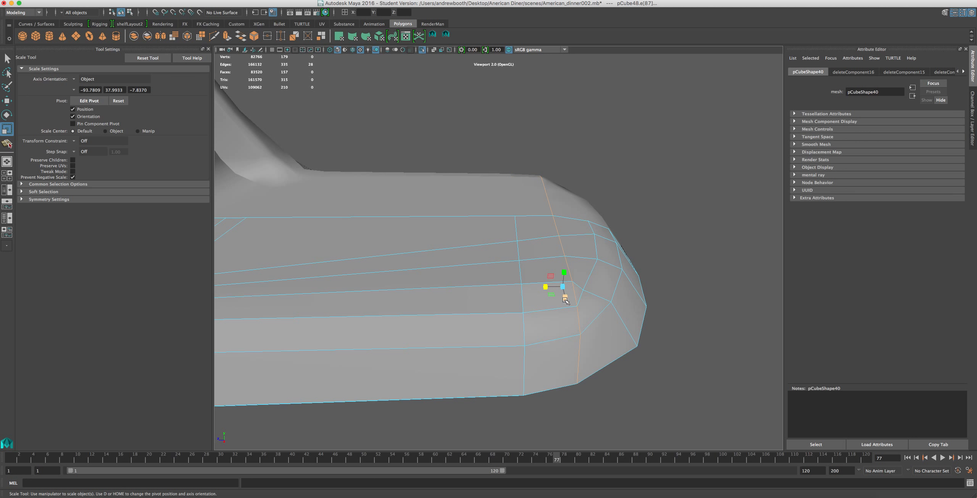
middle_click_drag(566, 299, 498, 285, "alt")
right_click_drag(508, 303, 476, 293)
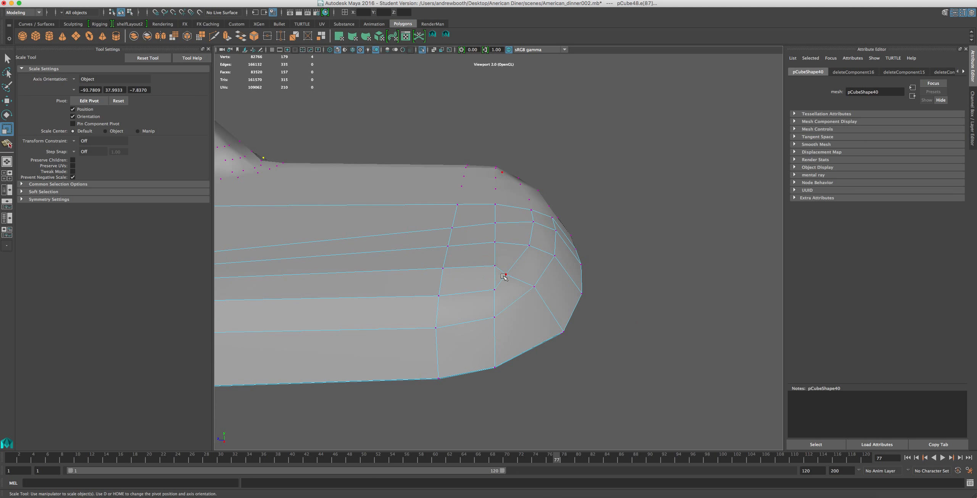
Move the inner corner vertex of the base's rounded front outward, and split the adjacent corner faces down to the bottom edge.
key("w")
left_click_drag(488, 277, 495, 274)
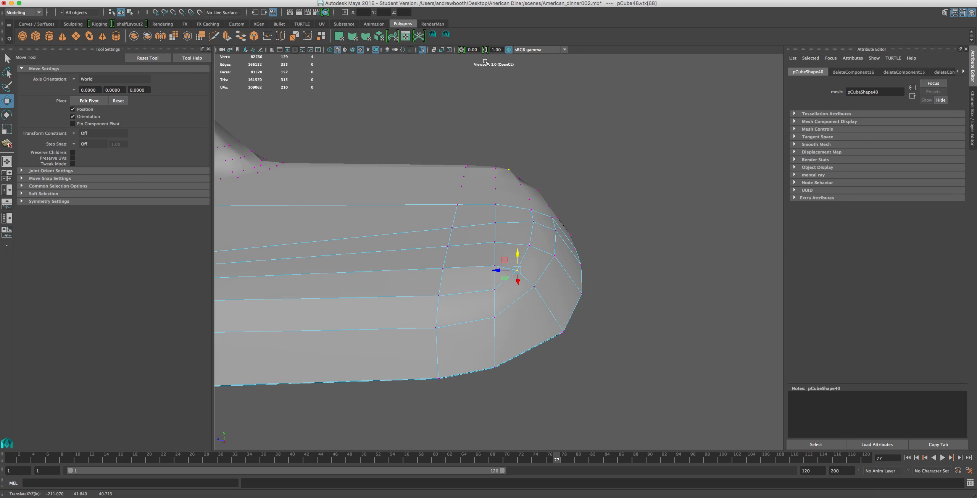
left_click(446, 35)
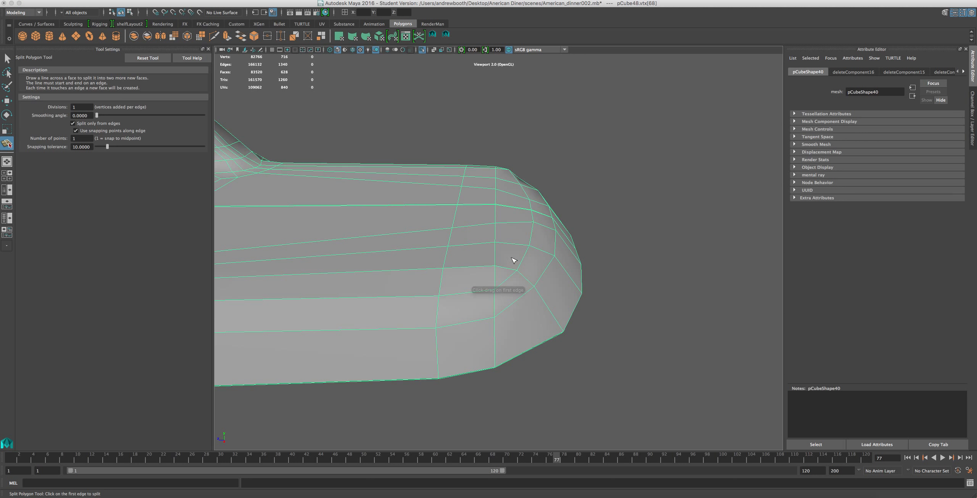
left_click(506, 283)
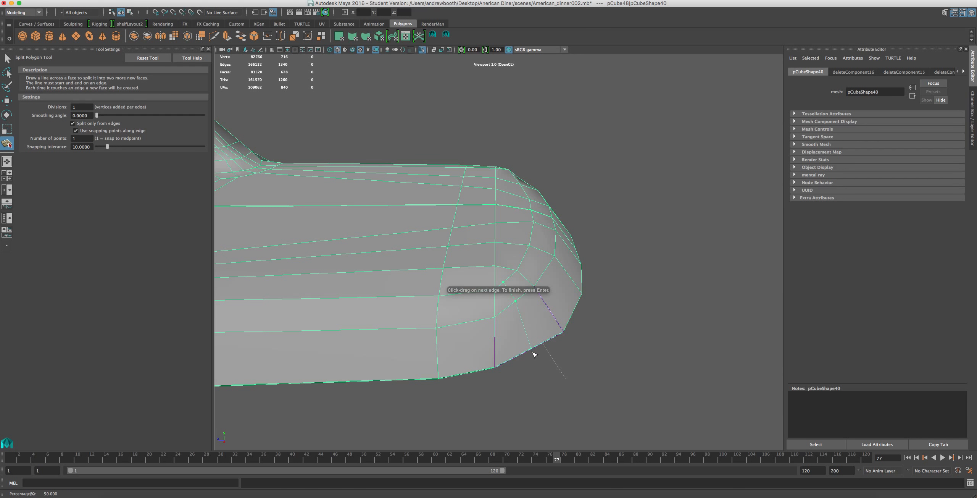
left_click_drag(514, 326, 496, 269, "alt")
left_click(473, 250)
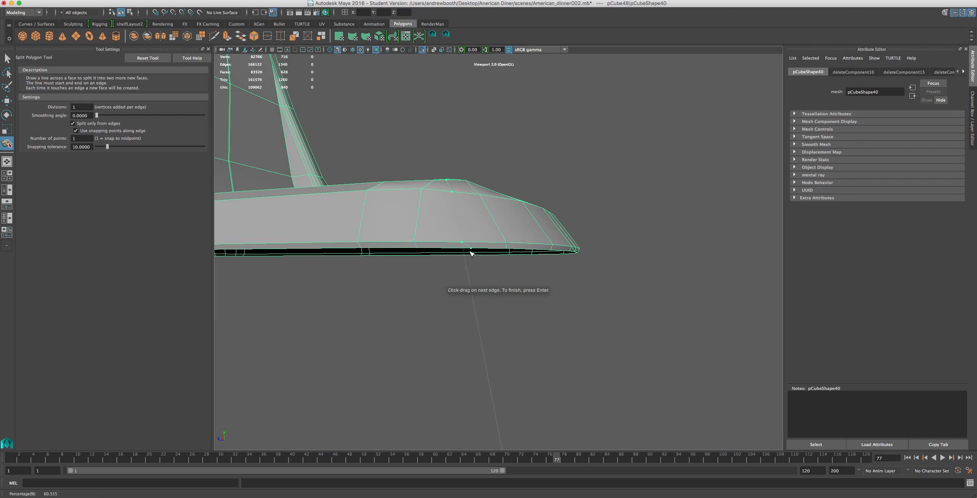
key("Return")
Move the new split's vertices outward one by one to round off the base's front corner.
key("w")
left_click_drag(422, 219, 430, 305, "alt")
right_click_drag(462, 313, 427, 311)
left_click(461, 294)
middle_click_drag(454, 307, 455, 309)
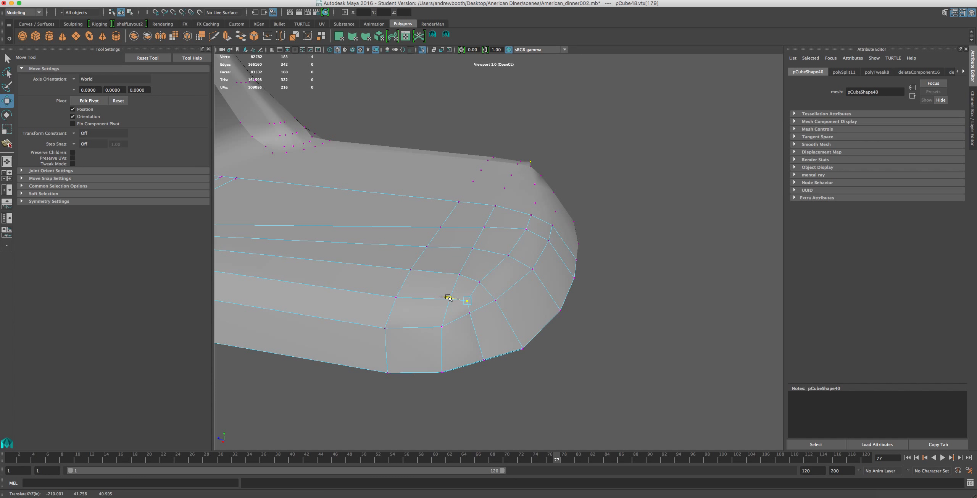
middle_click_drag(474, 317, 462, 337)
left_click(485, 358)
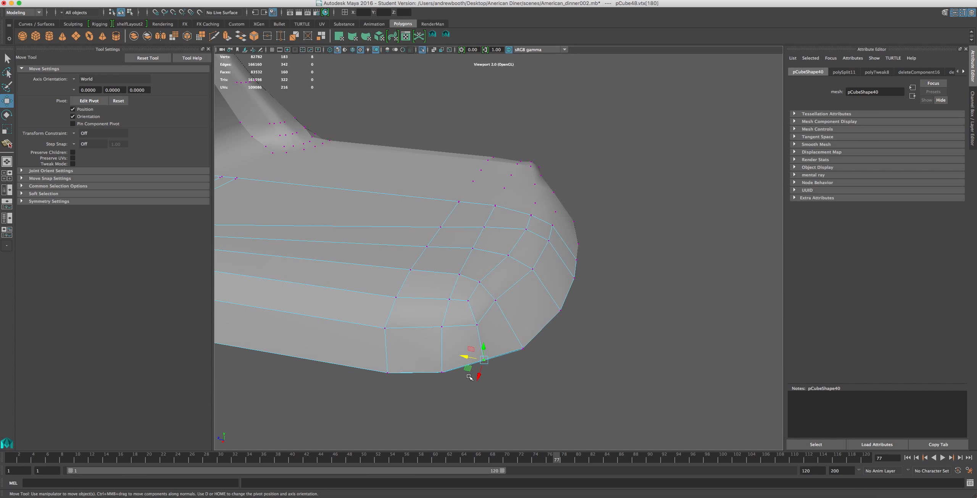
mouse_move(472, 376)
middle_mouse_down()
mouse_move(476, 383)
mouse_move(471, 364)
mouse_move(481, 385)
middle_mouse_up()
Shift the neighbouring inner corner vertex outward and adjust the rim vertex beside the centre line at the base's front.
left_click(508, 369)
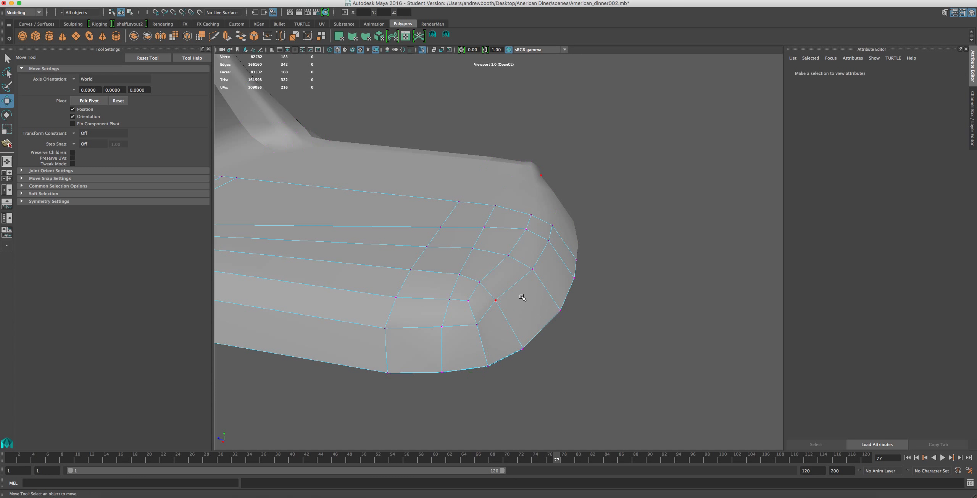
left_click_drag(487, 316, 486, 299)
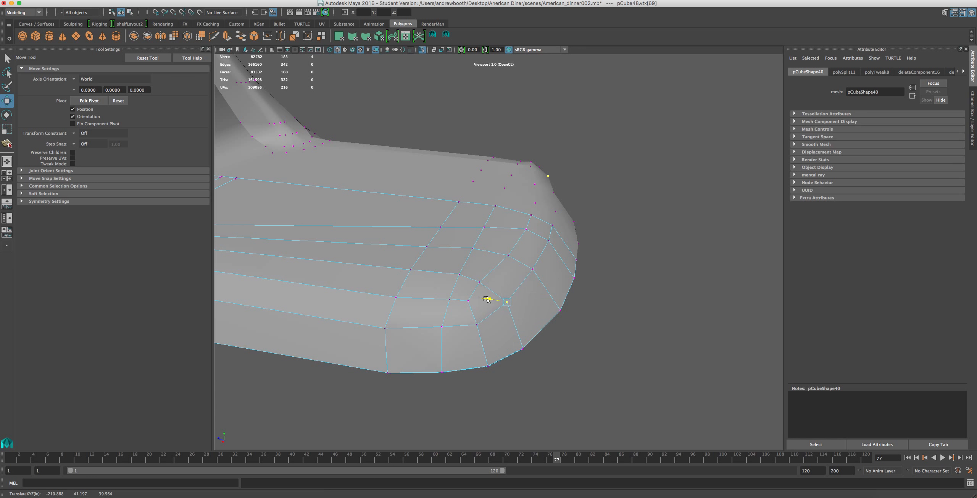
left_click(480, 281)
left_click_drag(497, 348, 491, 322, "alt")
left_click(576, 267)
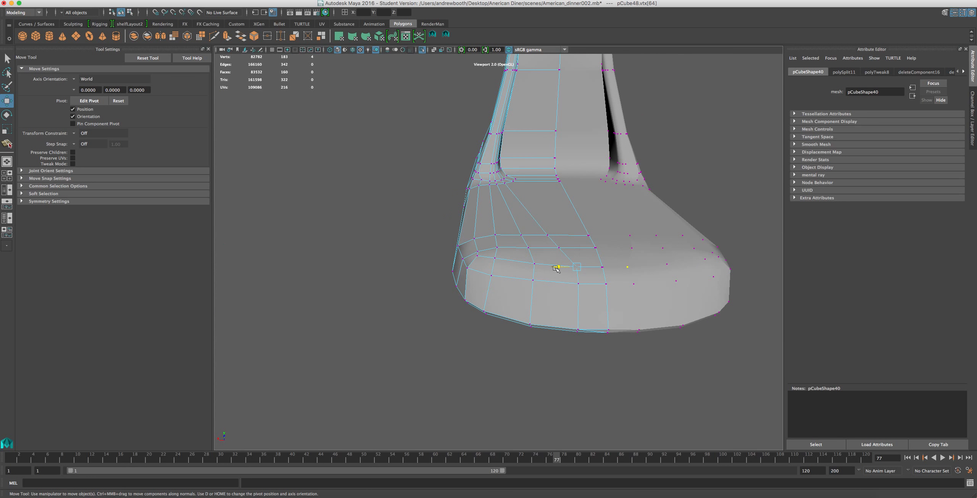
left_click_drag(556, 267, 471, 312, "alt")
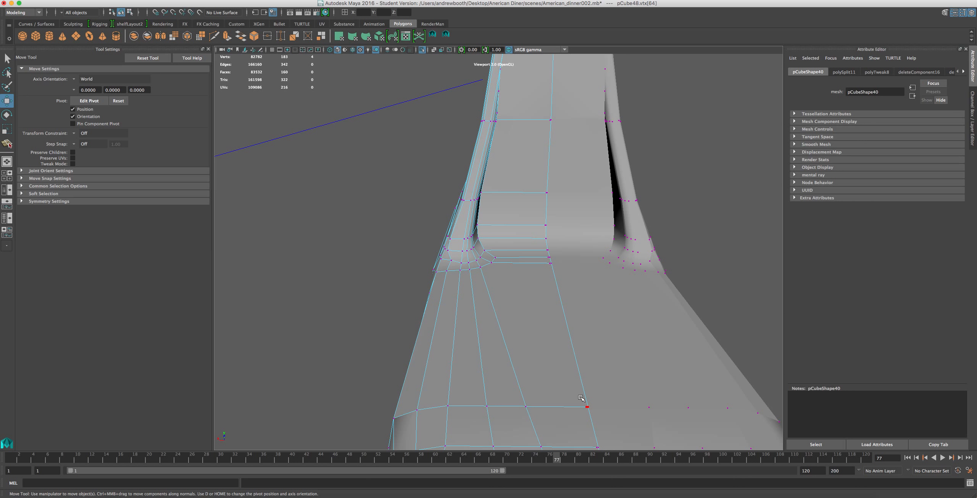
Try to split the base's top face crosswise in front of the pillar's foot, from its inner corner to the centre line.
scroll(504, 278, "up", 5)
left_click_drag(478, 250, 472, 224, "alt")
middle_click_drag(472, 224, 463, 266, "alt")
left_click(445, 37)
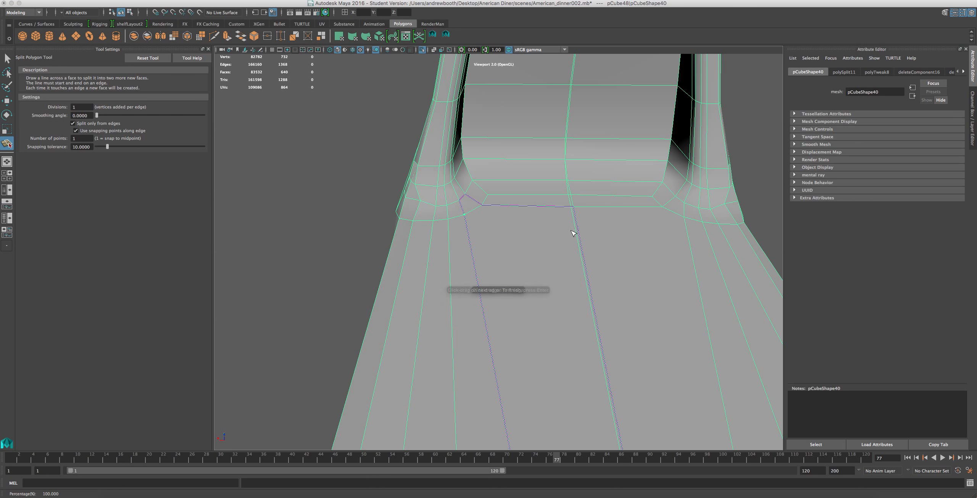
left_click_drag(578, 222, 576, 224)
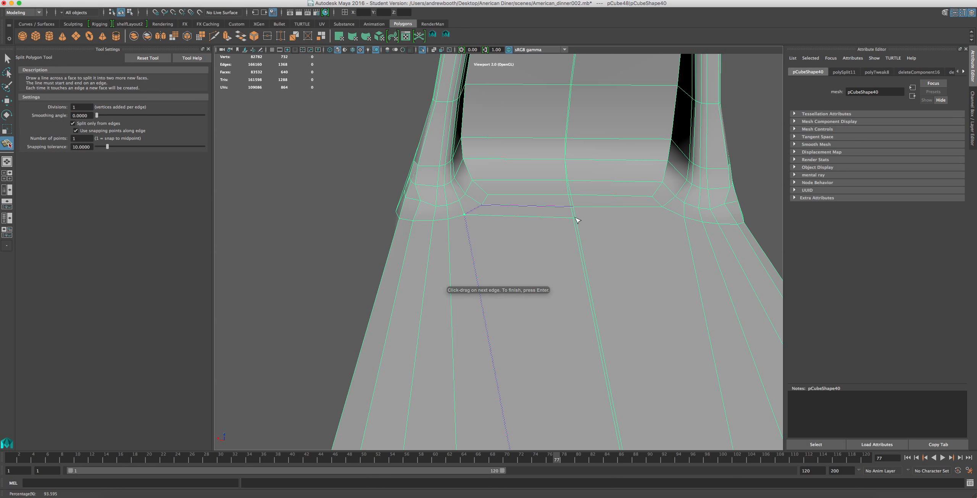
scroll(576, 236, "down", 3)
key("Return")
key("w")
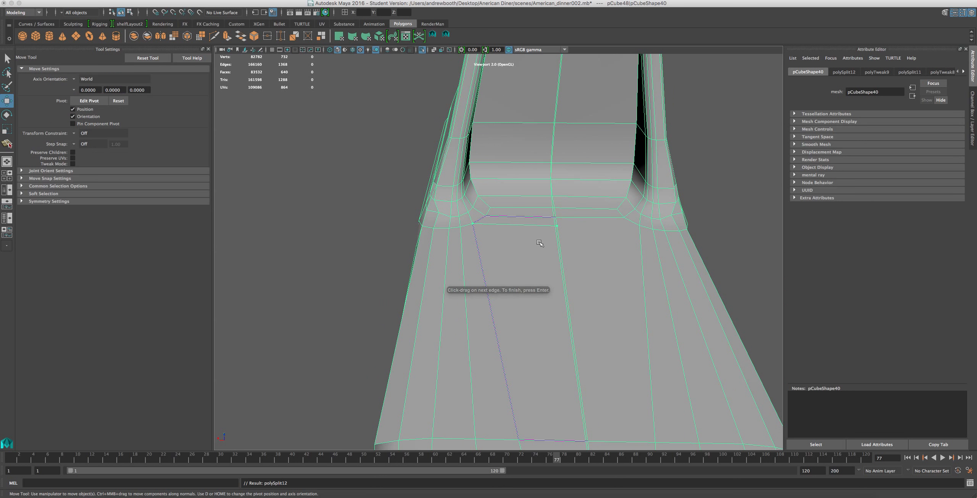
Examine the edge flow on the pillar's inner face, sides, back and top.
scroll(526, 246, "down", 4)
scroll(512, 249, "up", 4)
left_click_drag(497, 244, 549, 252, "alt")
scroll(548, 252, "down", 4)
scroll(548, 252, "down", 2)
middle_click_drag(549, 252, 731, 360, "alt")
left_click_drag(649, 325, 686, 247, "alt")
middle_click_drag(627, 322, 727, 226, "alt")
left_click_drag(670, 267, 579, 290, "alt")
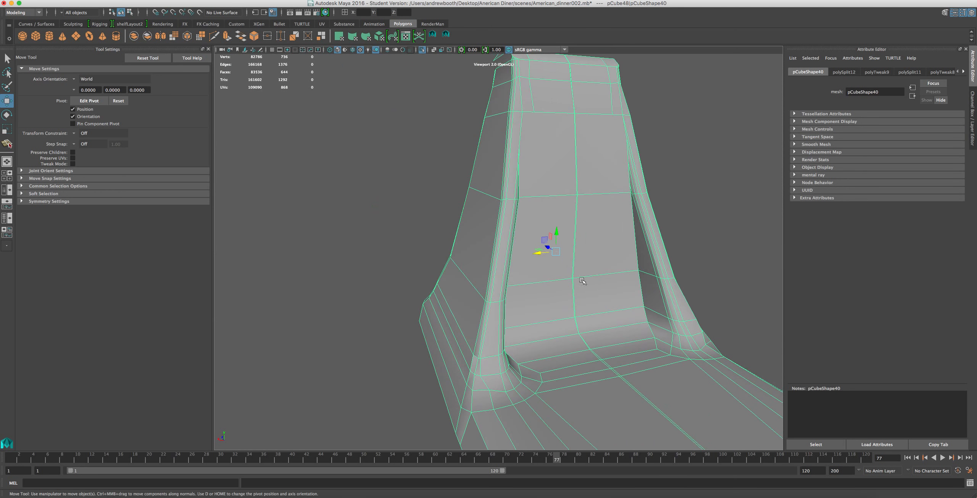
middle_click_drag(577, 279, 572, 405, "alt")
left_click_drag(573, 404, 604, 313, "alt")
scroll(648, 329, "up", 4)
left_click_drag(547, 294, 600, 309, "alt")
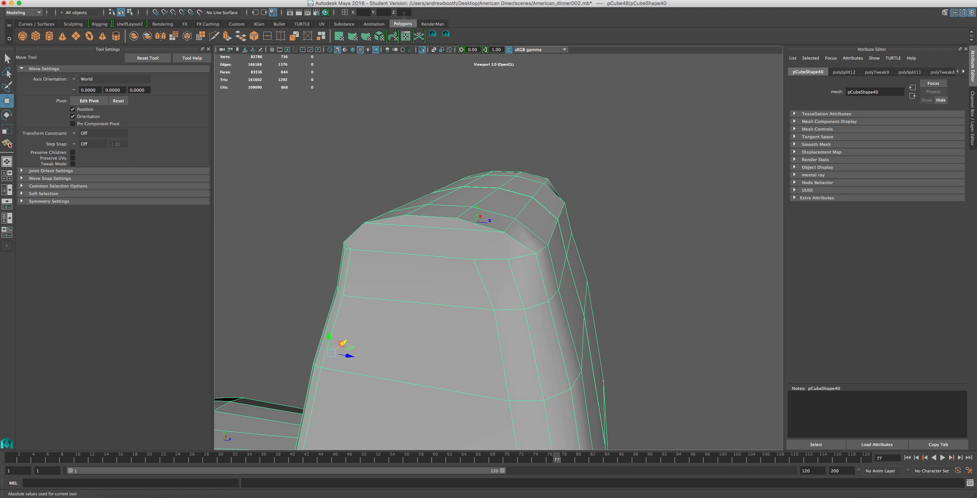
Try to split the upper edges on the pillar's back, and undo the recent splits.
key("y")
left_click(479, 222)
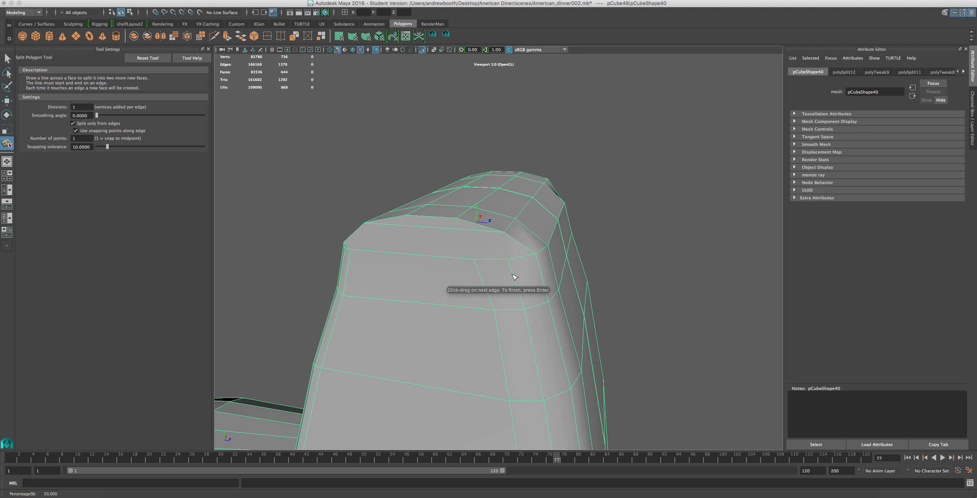
key("Return")
left_click(484, 259)
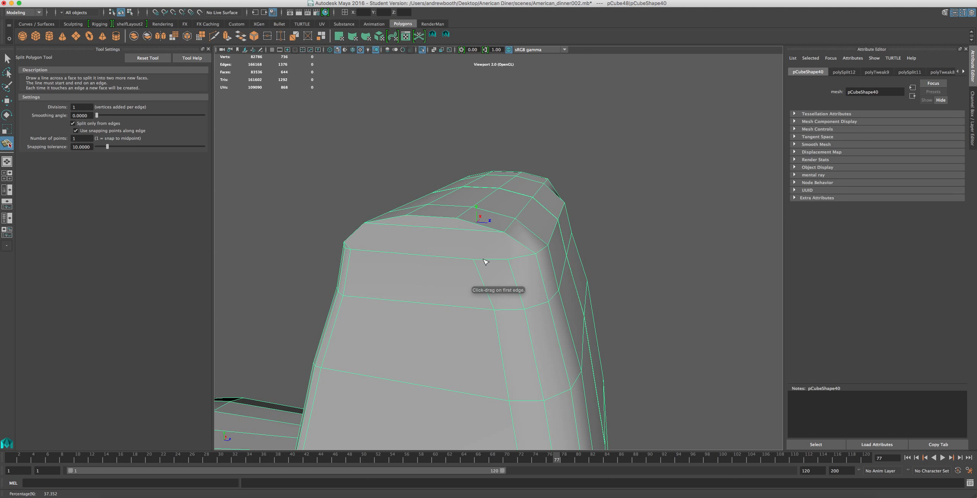
left_click(484, 259)
scroll(457, 269, "down", 5)
left_click_drag(568, 242, 415, 221, "alt")
key("super+z")
key("Return")
scroll(419, 236, "up", 5)
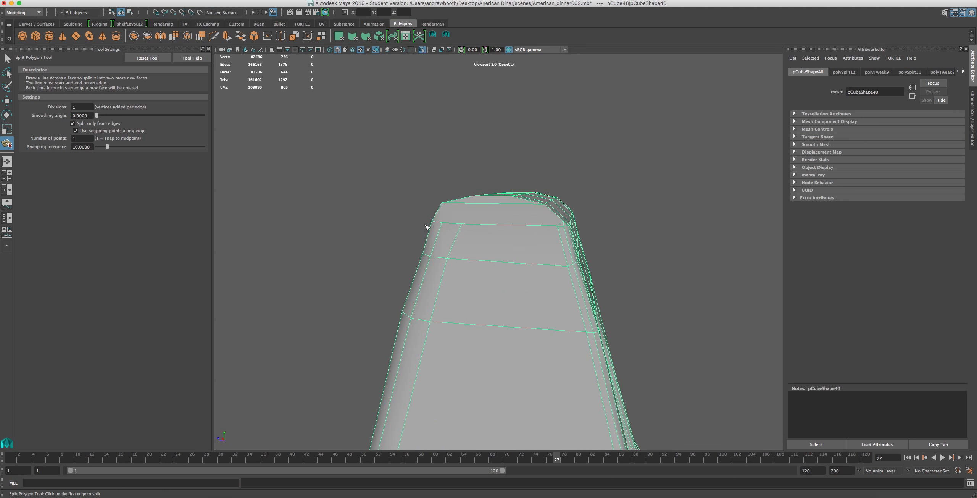
key("super+z")
key("super+z")
Split the faces at the top of the pillar's back to extend its vertical edge up to the rounded top.
scroll(542, 267, "down", 5)
left_click_drag(544, 280, 506, 254, "alt")
middle_click_drag(506, 254, 519, 221, "alt")
left_click_drag(518, 238, 600, 285, "alt")
middle_click_drag(600, 285, 681, 430, "alt")
scroll(657, 414, "up", 5)
left_click_drag(634, 400, 563, 227, "alt")
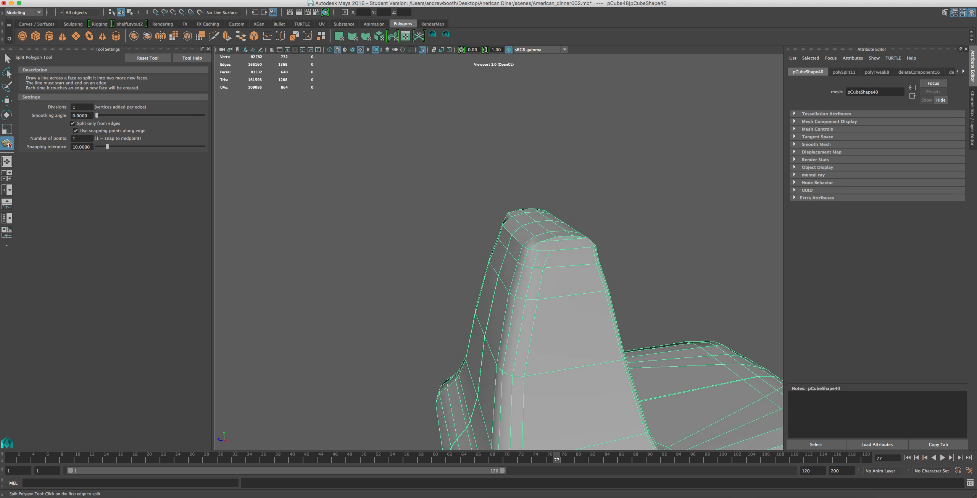
left_click(446, 35)
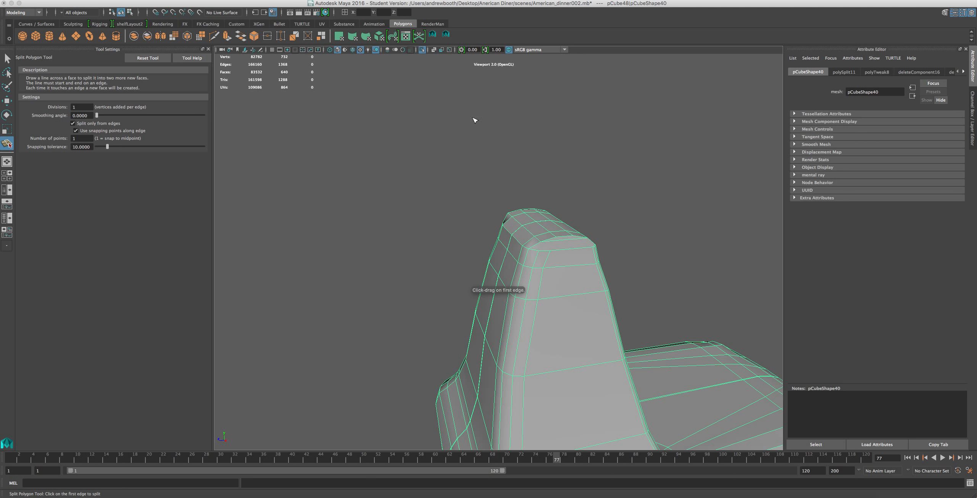
left_click_drag(568, 249, 443, 266, "alt")
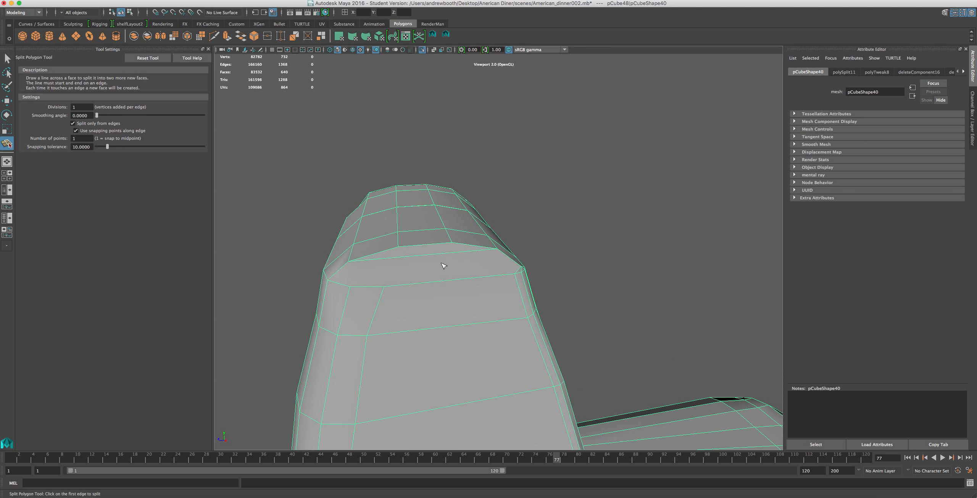
left_click_drag(395, 284, 353, 297)
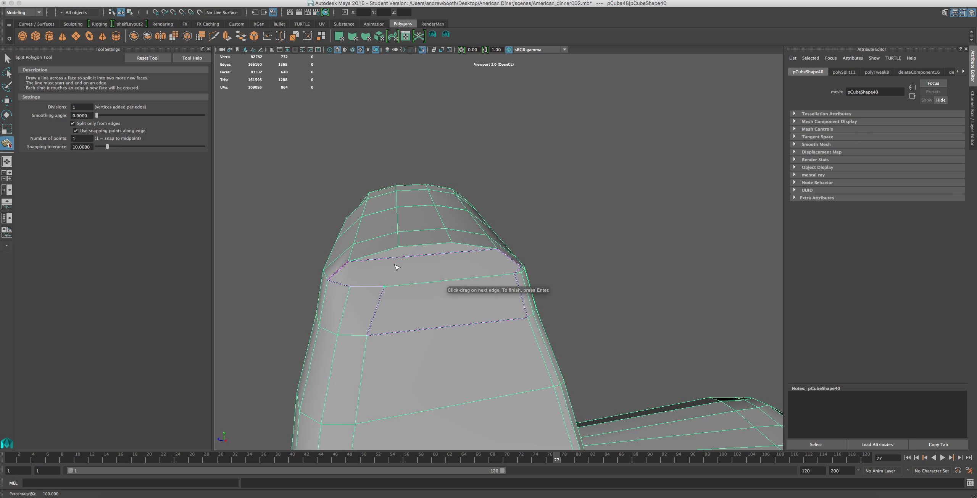
mouse_move(404, 258)
left_mouse_down()
mouse_move(395, 260)
mouse_move(401, 249)
left_mouse_up()
key("w")
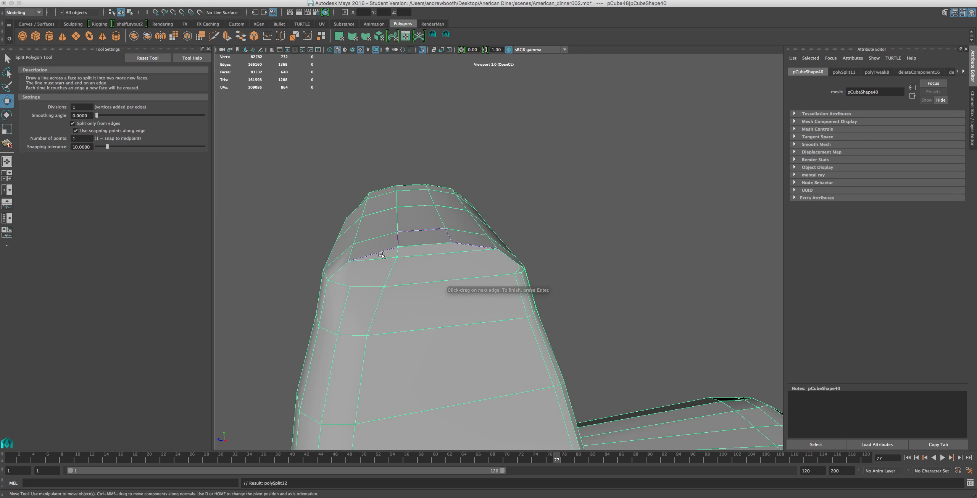
Split the pillar's inner face diagonally, joining the side corner of the middle cross edge to the lower end of the upper vertical edge.
left_click_drag(335, 298, 315, 237, "alt")
mouse_move(514, 271)
left_mouse_down("alt")
mouse_move(497, 252)
mouse_move(512, 269)
left_mouse_up("alt")
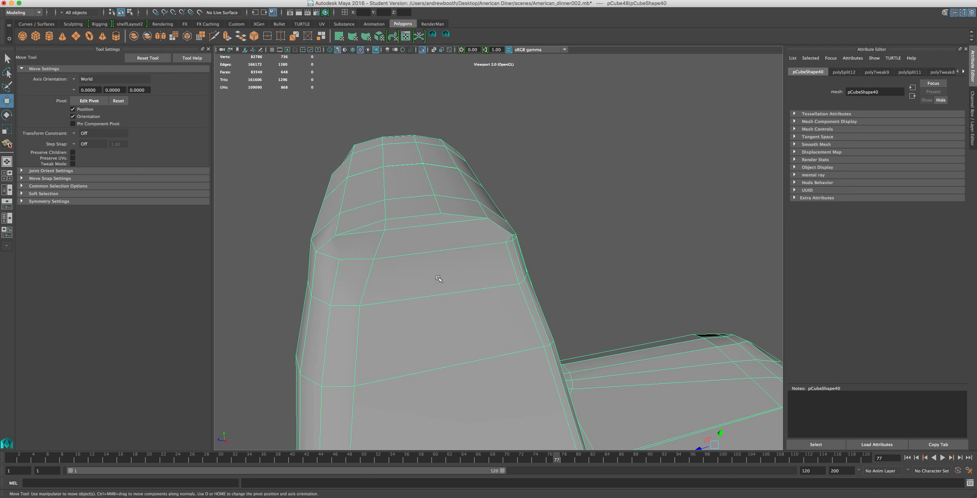
left_click_drag(447, 135, 436, 231, "alt")
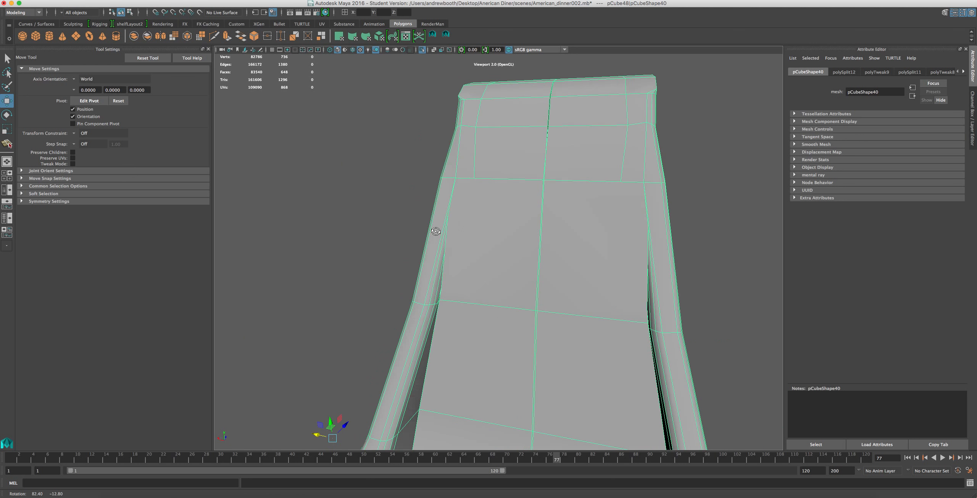
scroll(446, 238, "up", 4)
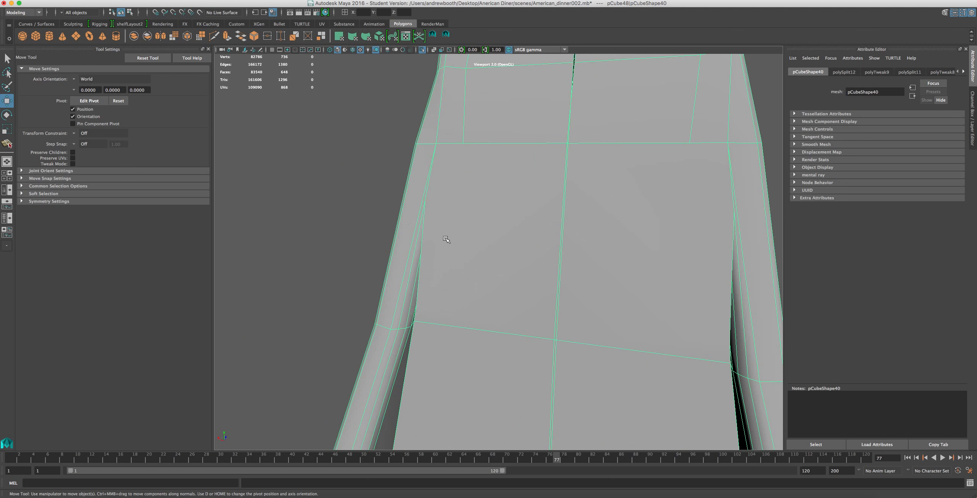
left_click(446, 35)
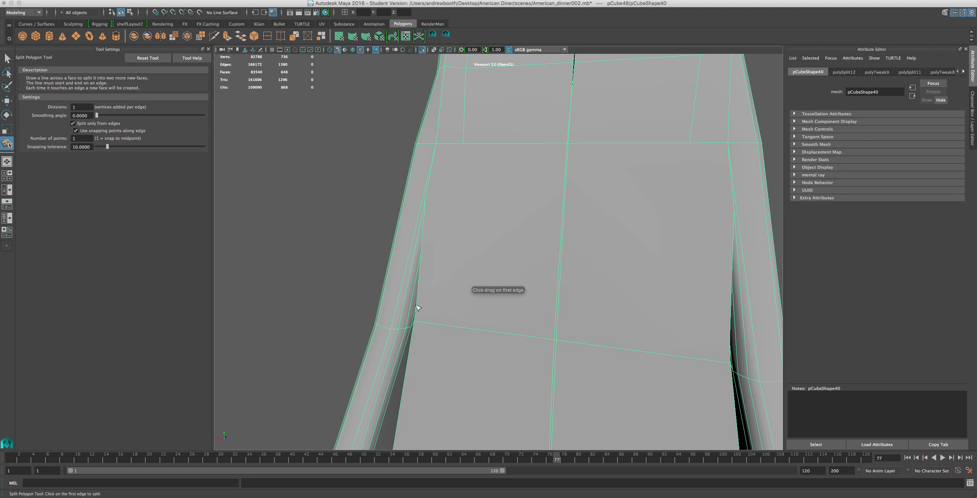
left_click_drag(417, 296, 418, 317)
left_click_drag(461, 144, 486, 148)
key("Return")
key("w")
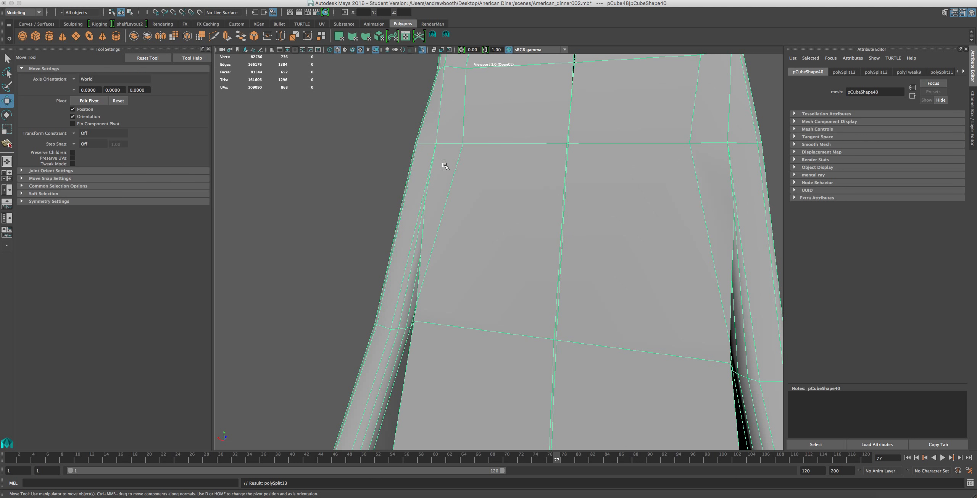
Select the edge loop running down the side of the pillar's inner face and move it inward towards the centre line.
scroll(451, 172, "down", 5)
scroll(456, 177, "up", 2)
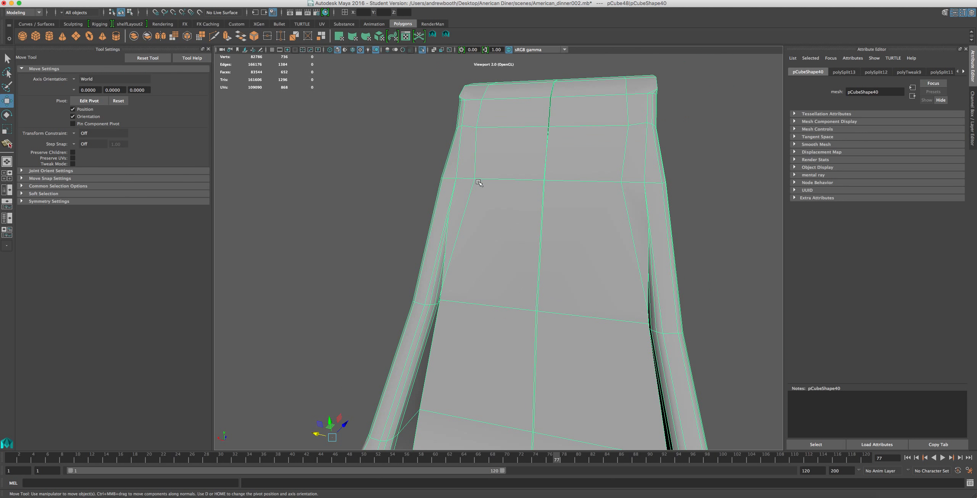
right_click_drag(466, 196, 475, 171)
double_click(475, 168)
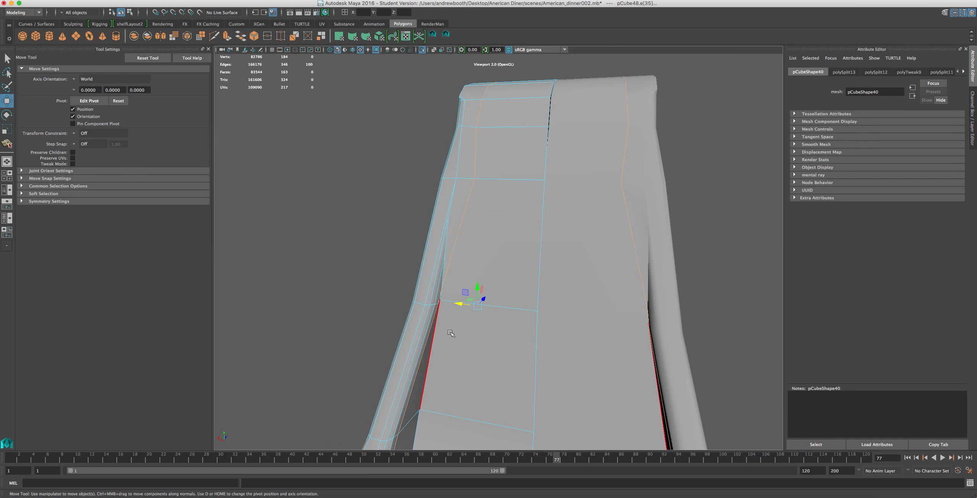
middle_click_drag(452, 332, 450, 308, "alt")
scroll(451, 307, "up", 3)
scroll(462, 302, "down", 4)
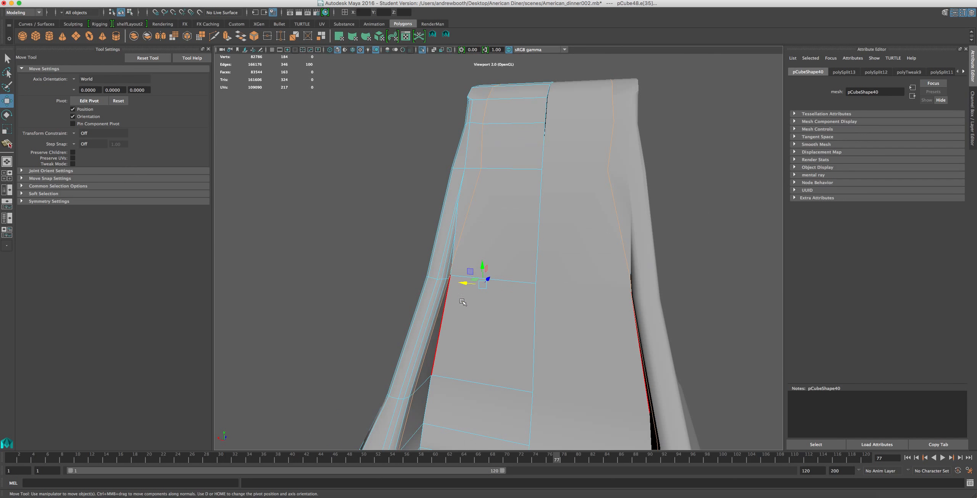
double_click(453, 320)
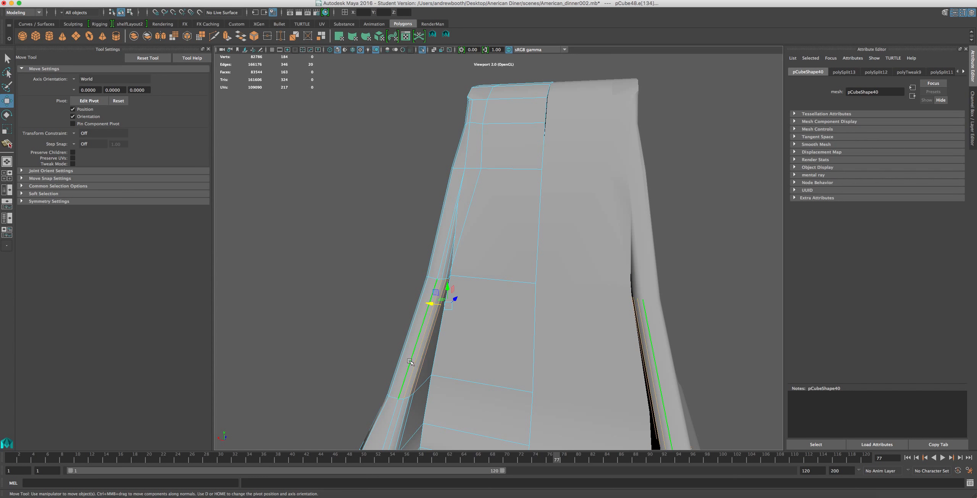
key("z")
left_click_drag(423, 364, 465, 367)
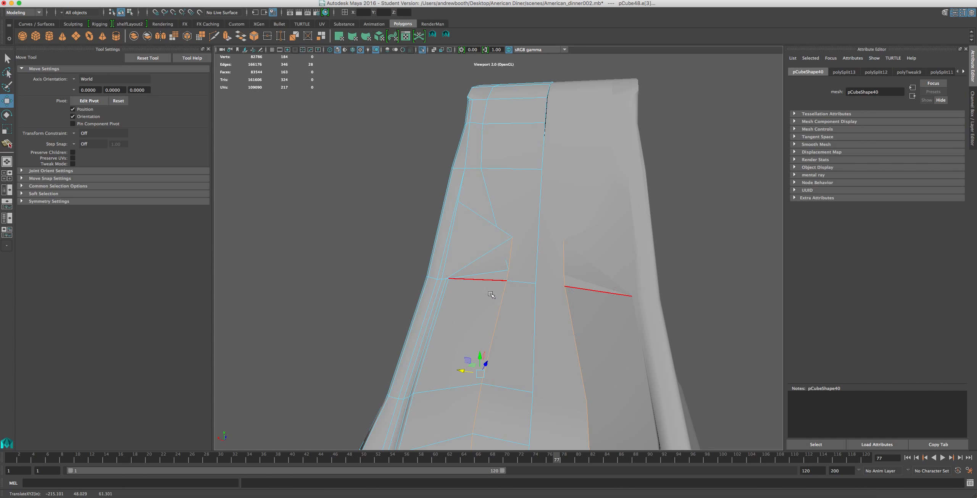
Move the short vertical edge above the middle cross edge of the pillar's inner face outward from the centre line.
scroll(492, 294, "down", 2)
left_click(511, 252)
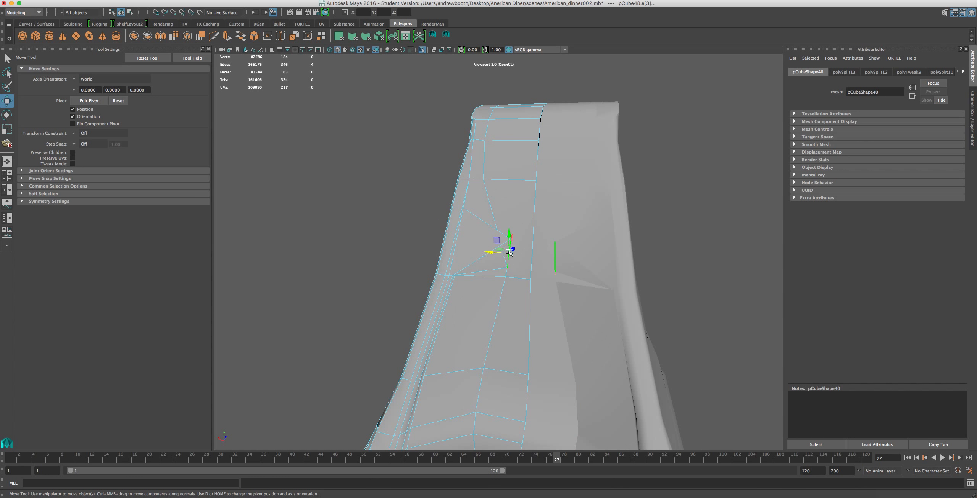
left_click_drag(502, 249, 480, 249)
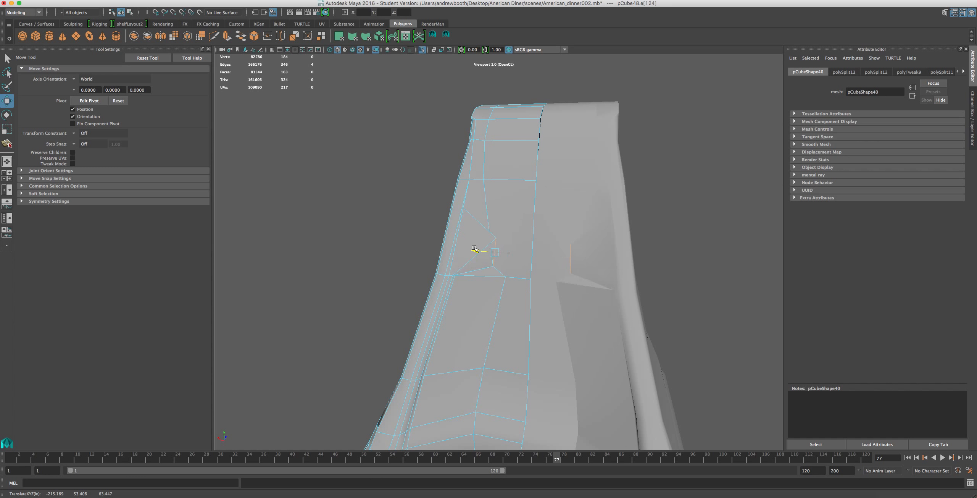
Delete the diagonal edges and the short vertical edge above the middle cross edge on the pillar's inner face.
scroll(477, 248, "up", 4)
right_click_drag(456, 197, 453, 184)
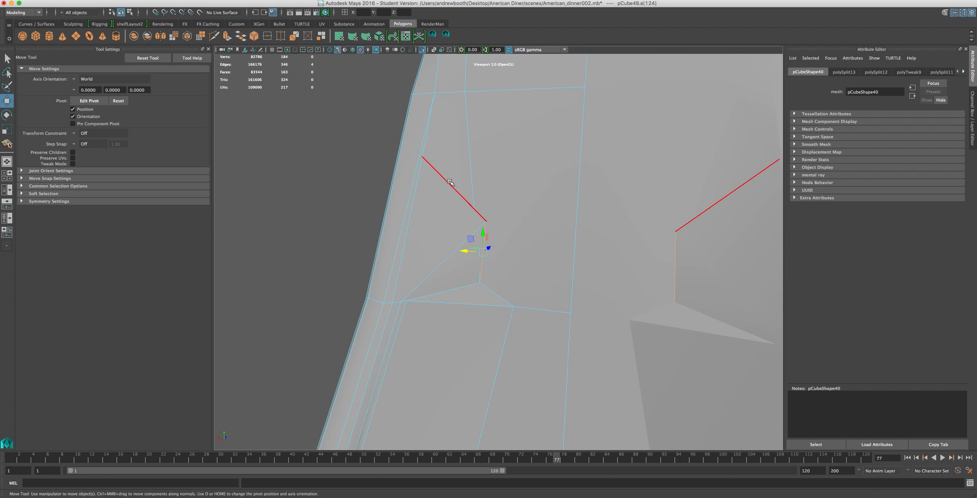
key("Delete")
left_click(458, 242)
key("Delete")
left_click(481, 264)
key("Delete")
left_click(466, 302)
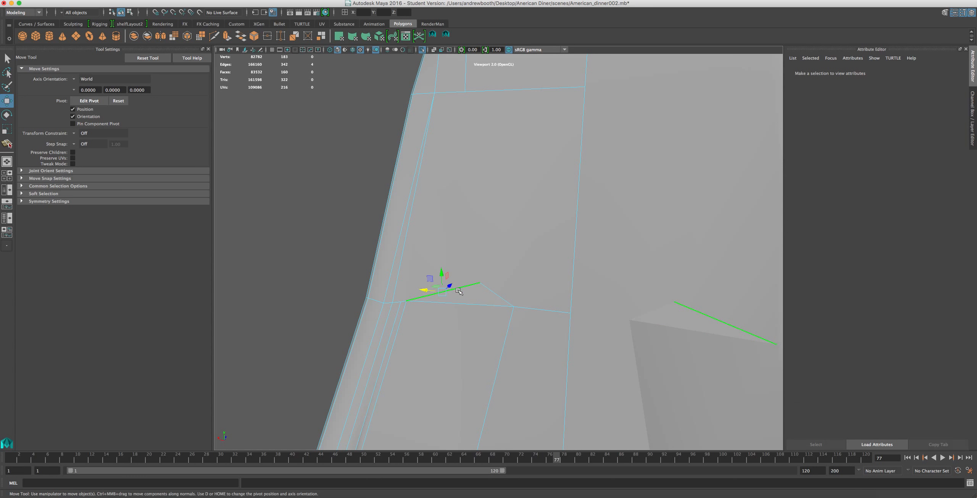
key("Delete")
Split the base's top faces from the end of the pillar's inner vertical edge at its foot to the front cross edge.
scroll(494, 296, "down", 5)
scroll(495, 298, "down", 4)
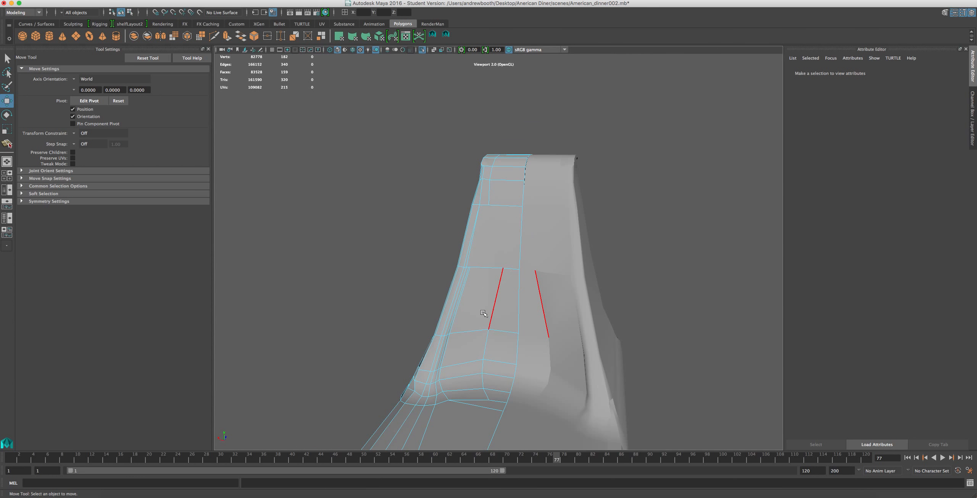
left_click_drag(508, 244, 503, 300, "alt")
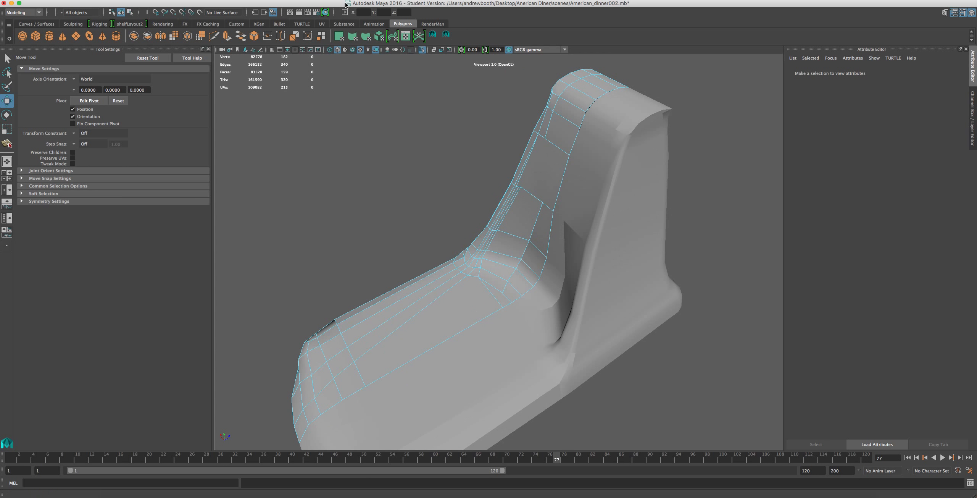
left_click(444, 35)
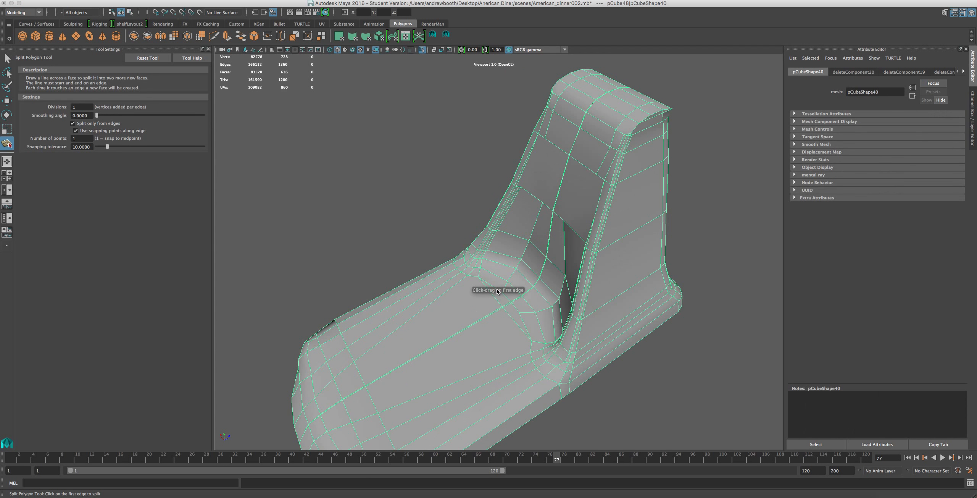
scroll(518, 304, "up", 5)
left_click(502, 341)
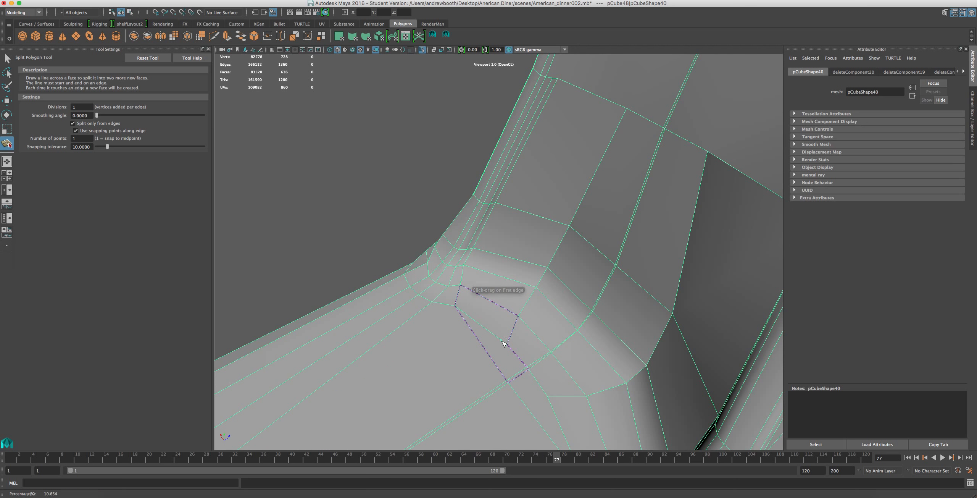
left_click_drag(515, 350, 492, 342, "alt")
left_click(492, 319)
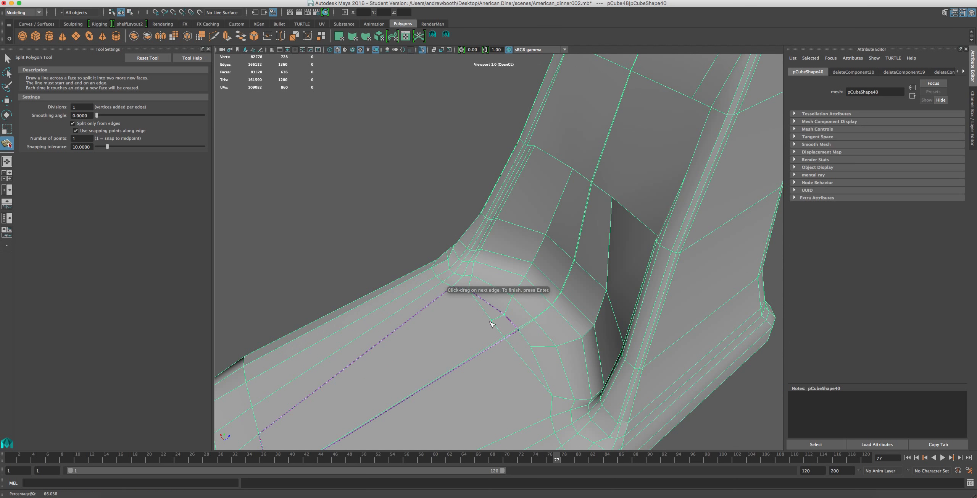
middle_click_drag(494, 325, 470, 266, "alt")
left_click_drag(329, 336, 294, 372)
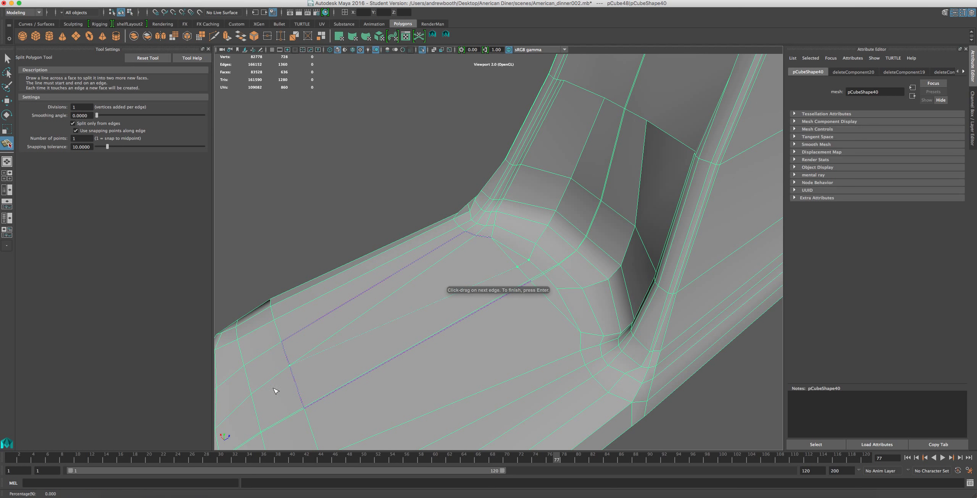
Delete the old long edge that meets the new split at the base's front cross edge.
key("w")
right_click_drag(409, 274, 417, 238)
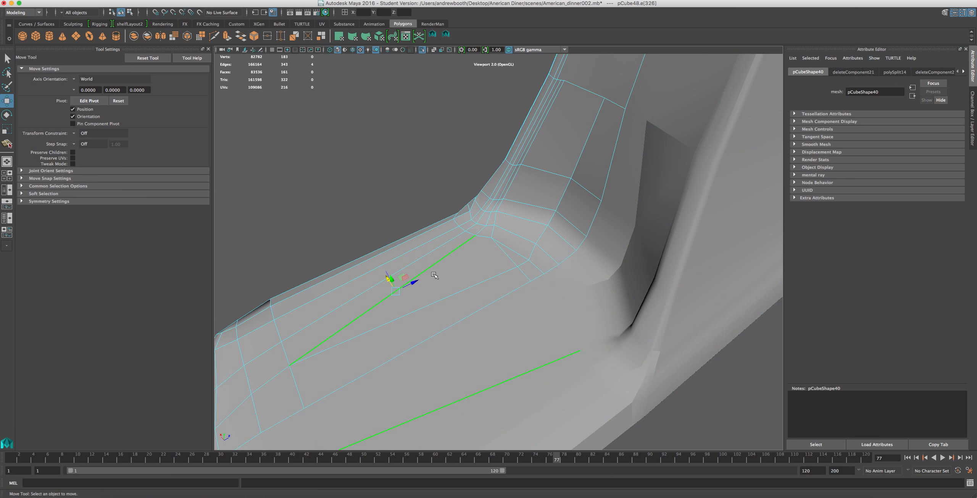
left_click(429, 269)
Move the inner vertex on the base's front cross edge towards the centre line so its lengthwise edges run straighter.
left_click_drag(433, 271, 490, 325, "alt")
right_click(491, 324)
left_click(454, 312)
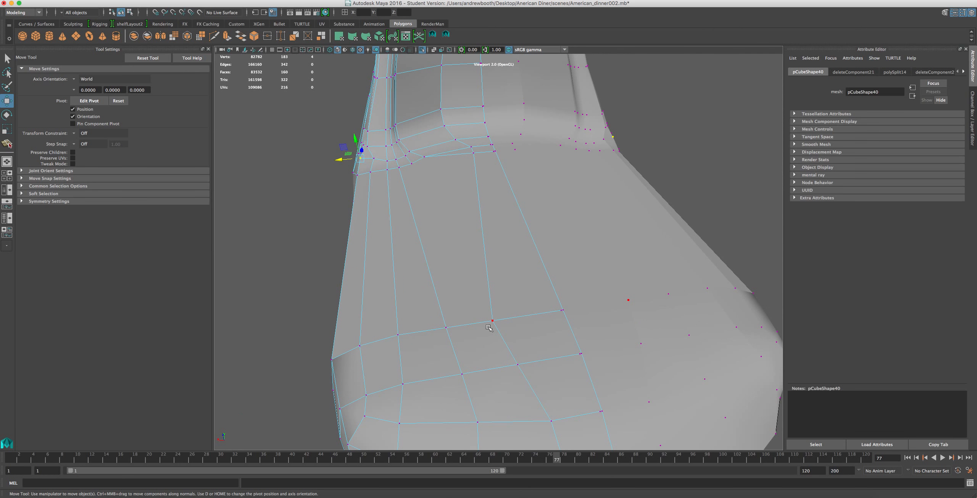
left_click(493, 322)
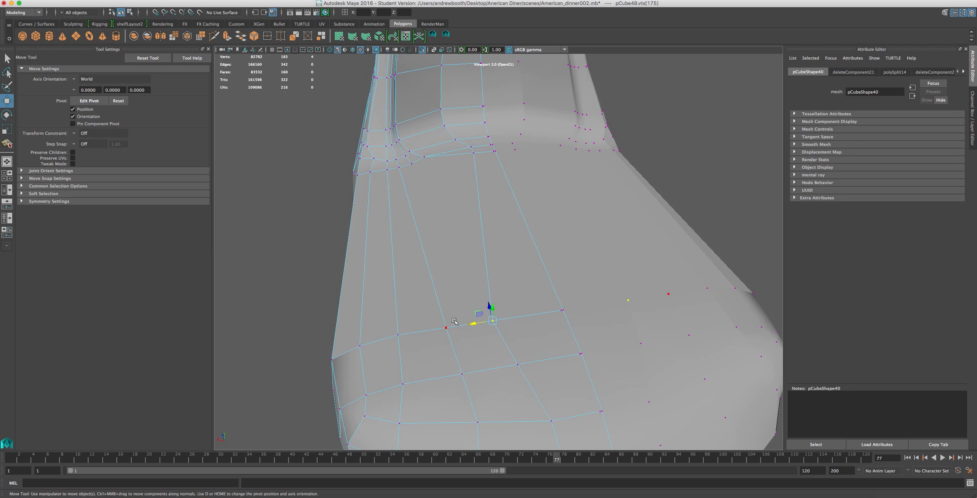
left_click_drag(465, 327, 495, 319)
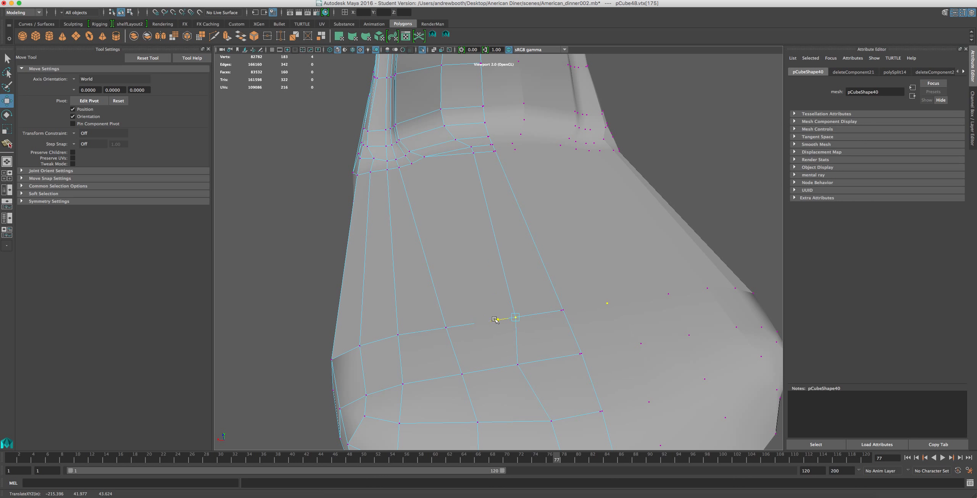
left_click(524, 371)
Split the base's top face from the edge end at the pillar's foot corner to the outer vertex on the front cross edge.
left_click(441, 34)
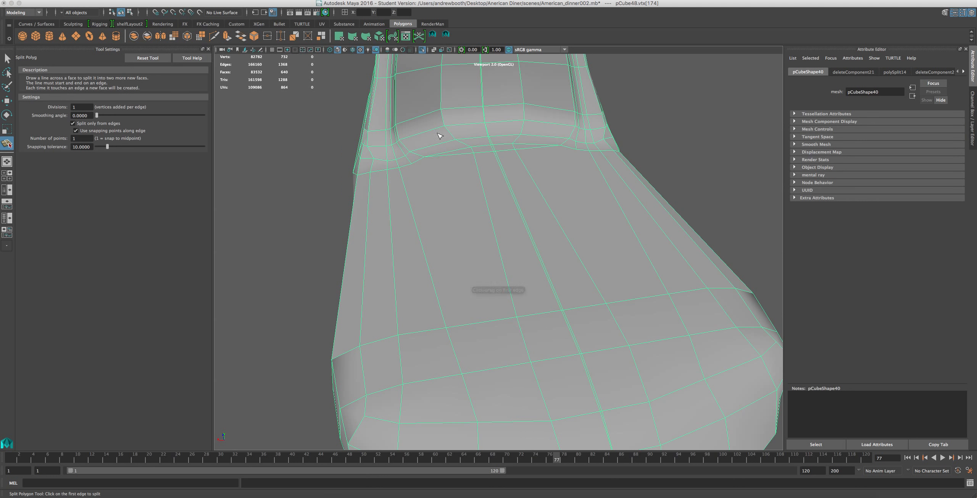
left_click(447, 307)
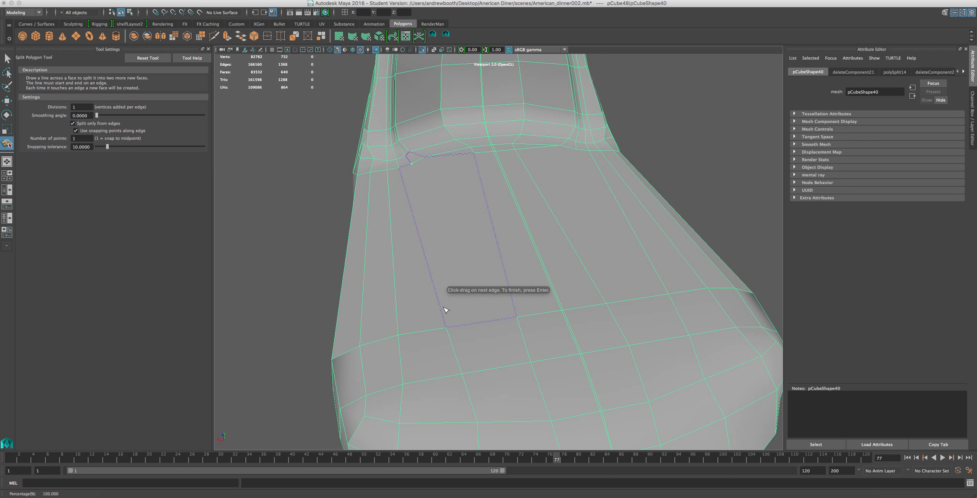
key("Return")
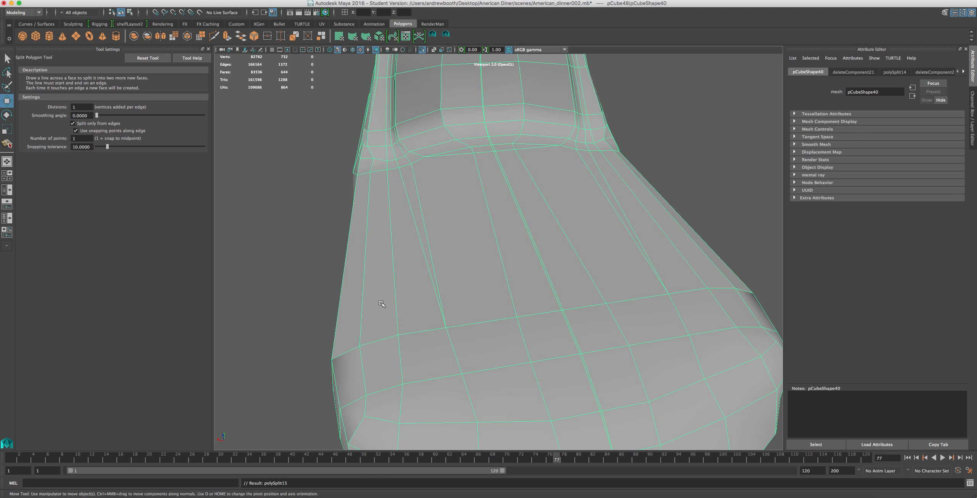
Select the old lengthwise edge beside the new split together with its loop up the pillar's side, and delete them.
key("w")
right_click_drag(394, 245, 397, 225)
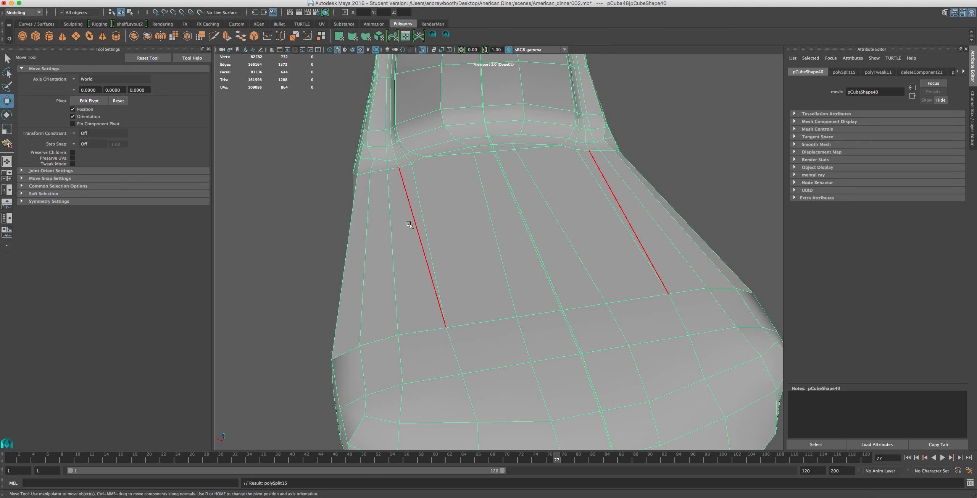
left_click(409, 225)
scroll(403, 231, "down", 3)
scroll(403, 231, "up", 2)
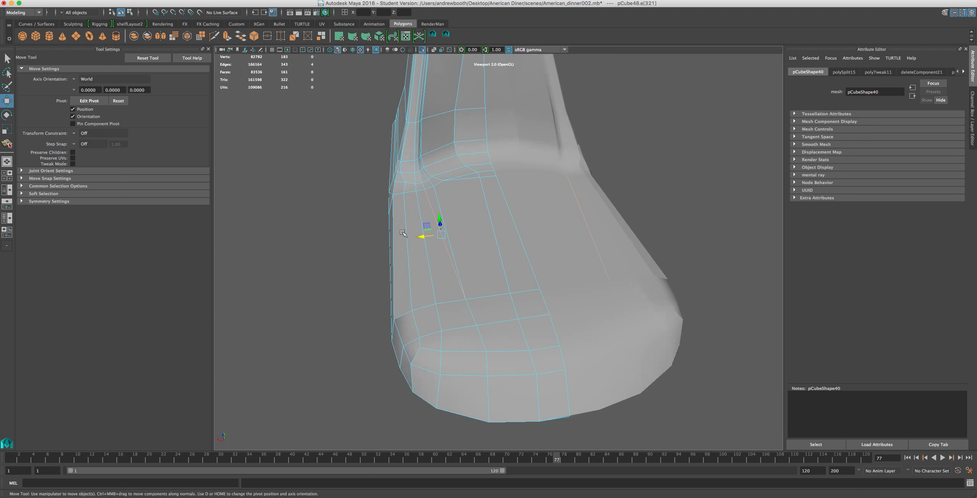
middle_click_drag(400, 182, 414, 296, "alt")
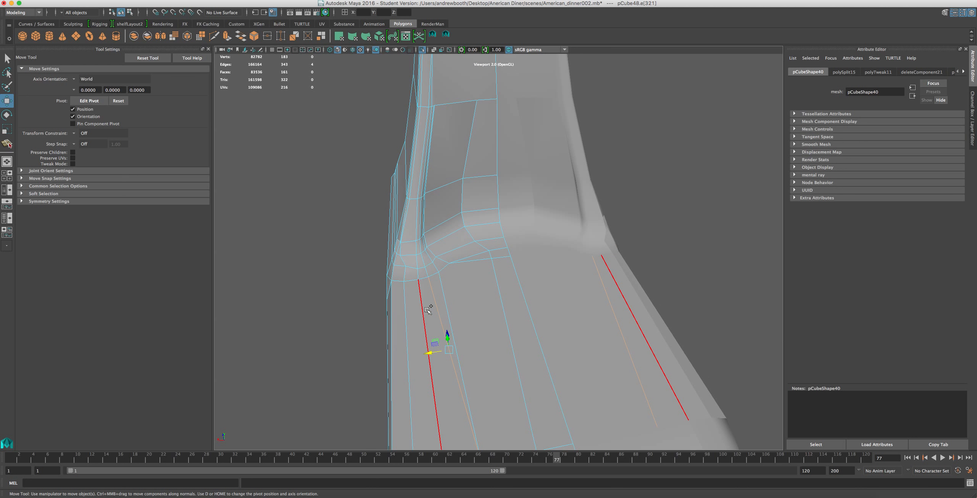
double_click(430, 273, "shift")
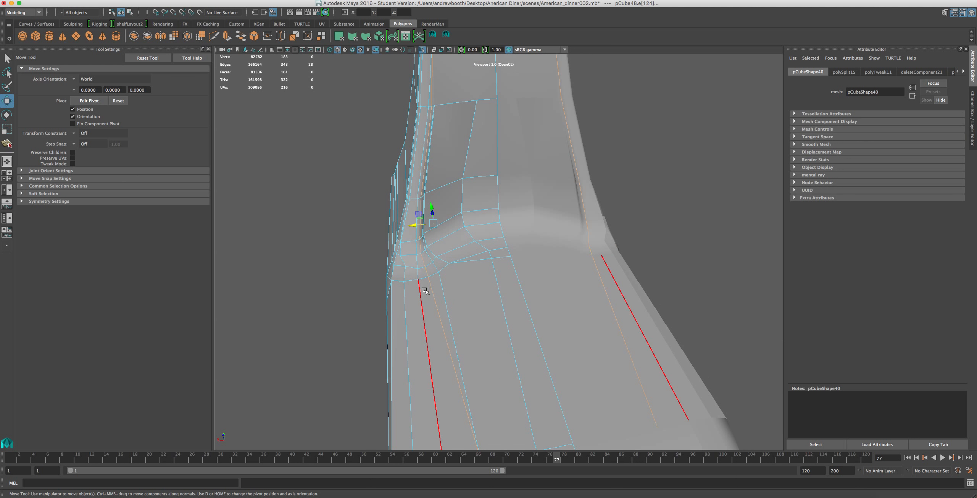
scroll(426, 295, "down", 3)
key("Delete")
Delete the stray vertices left along the removed edge loop on the pillar and base.
scroll(428, 298, "down", 5)
scroll(431, 300, "up", 8)
scroll(440, 301, "down", 5)
scroll(443, 305, "up", 5)
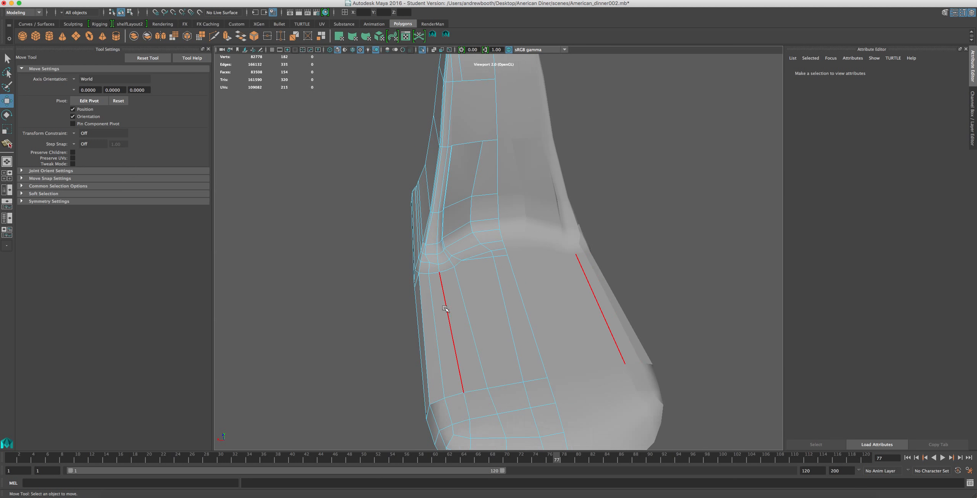
left_click_drag(459, 303, 447, 240, "alt")
right_click_drag(447, 243, 414, 241)
scroll(415, 241, "down", 3)
left_click_drag(515, 170, 404, 268)
key("g")
left_click(400, 265)
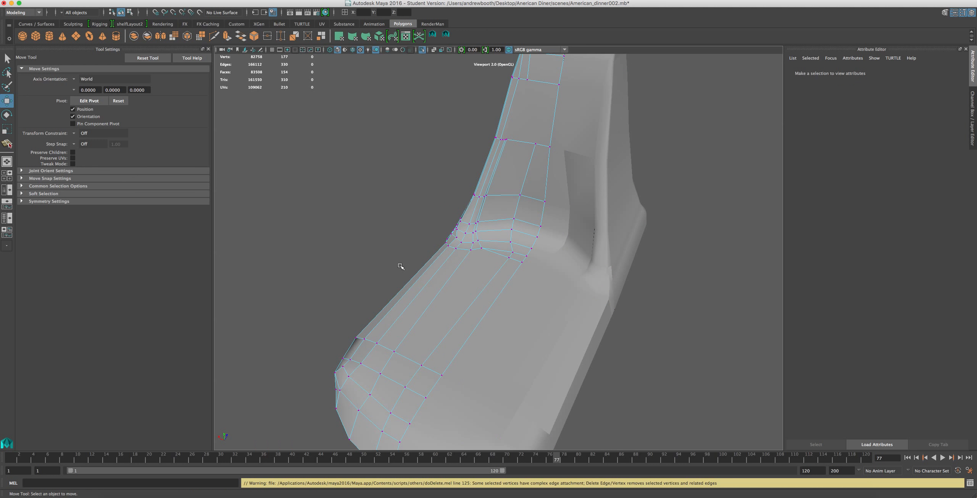
Split the pillar's inner face upward from the vertical edge's end on the middle cross edge, across the upper cross edges.
scroll(401, 267, "up", 5)
scroll(406, 272, "down", 7)
scroll(406, 272, "up", 2)
middle_click_drag(501, 194, 494, 337, "alt")
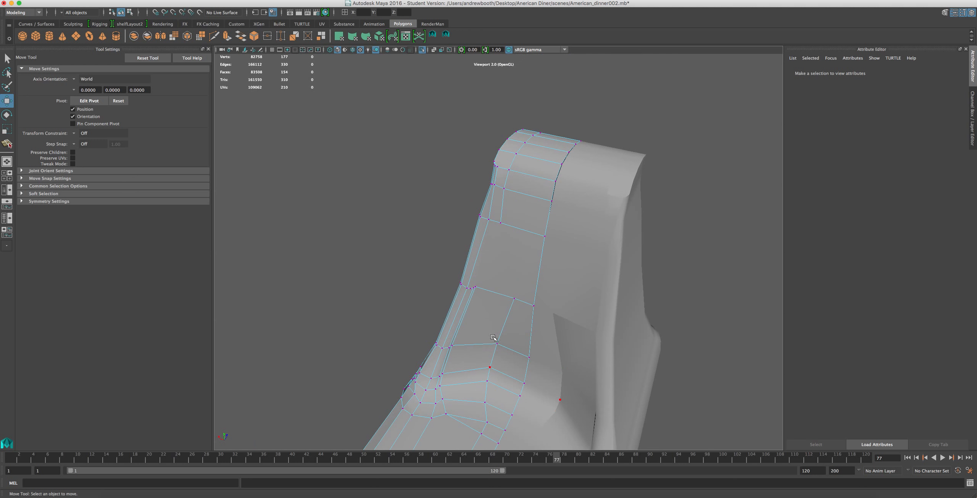
left_click(447, 35)
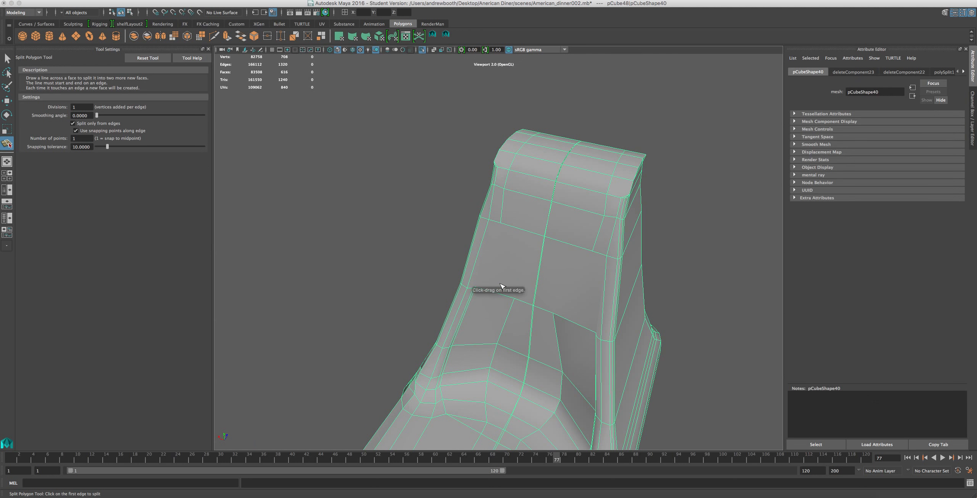
scroll(500, 254, "up", 3)
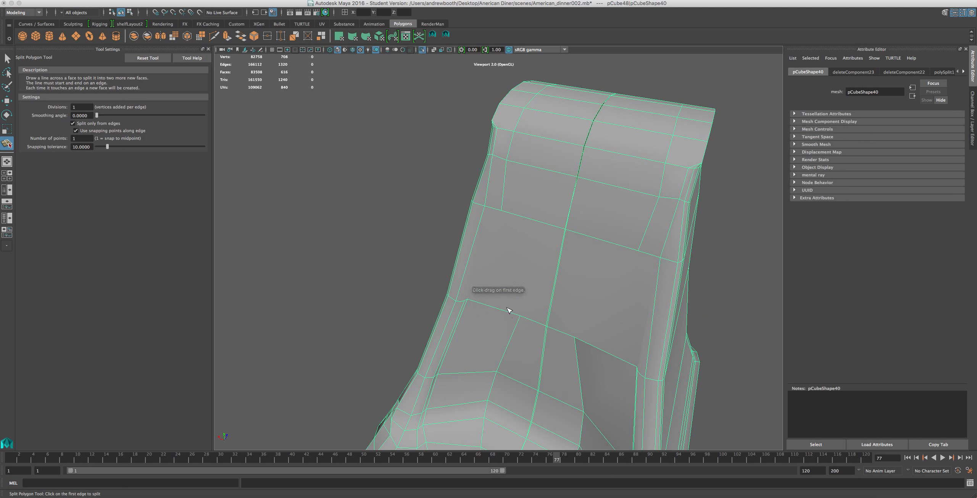
left_click(526, 318)
left_click_drag(515, 314, 535, 326)
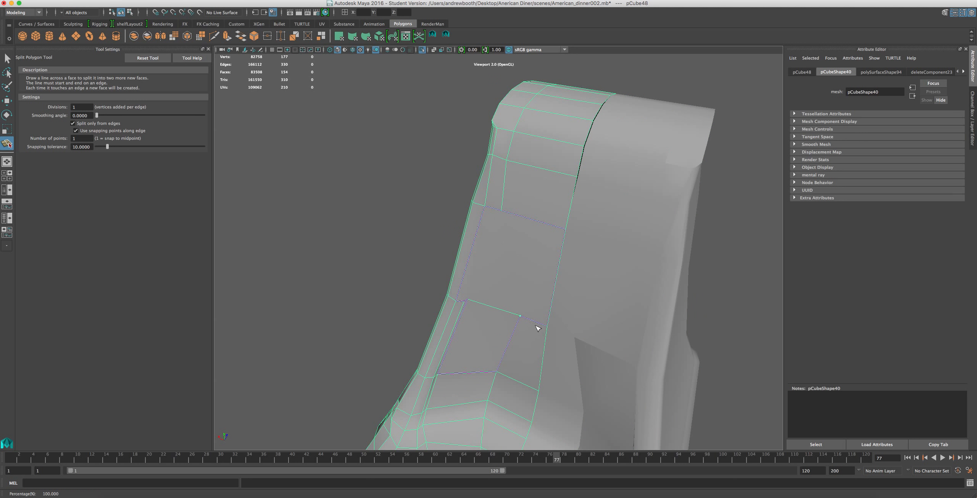
left_click(545, 224)
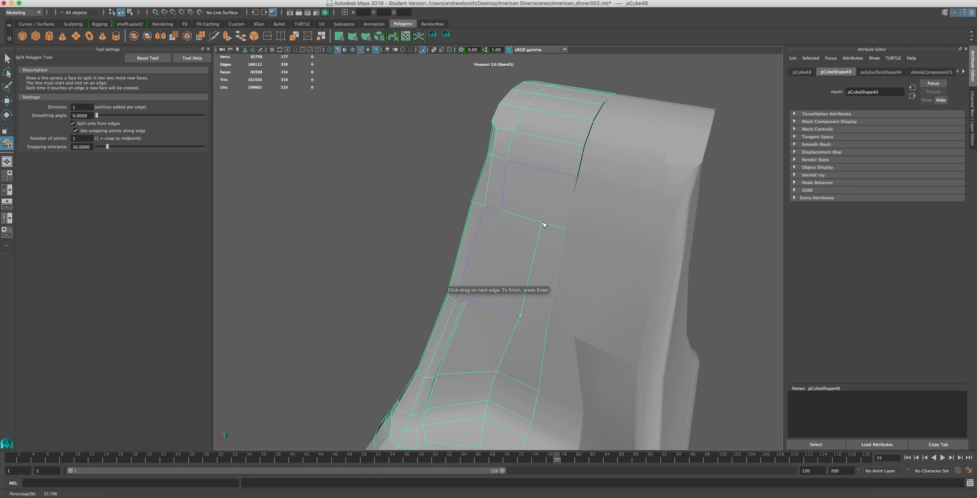
left_click(551, 172)
left_click(566, 118)
Undo the last split points and carry the split across the pillar's rounded top.
left_click_drag(520, 181, 640, 264, "alt")
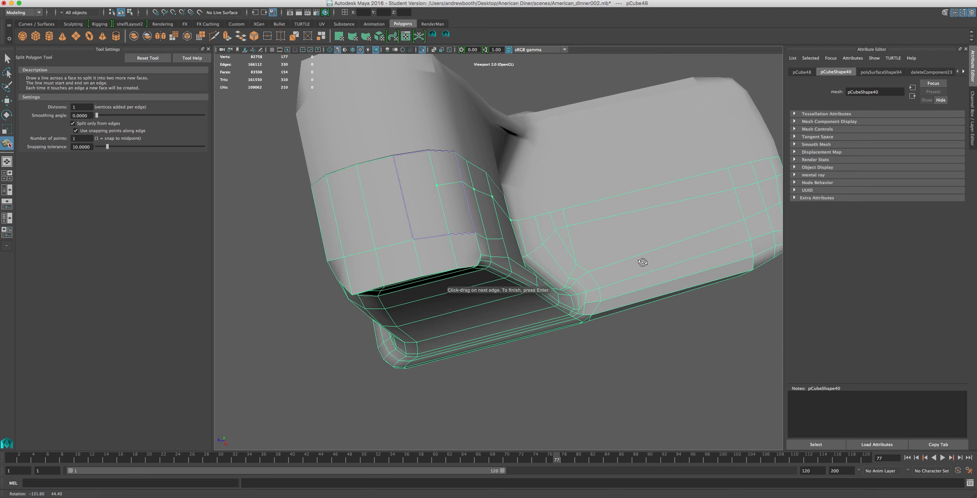
key("z")
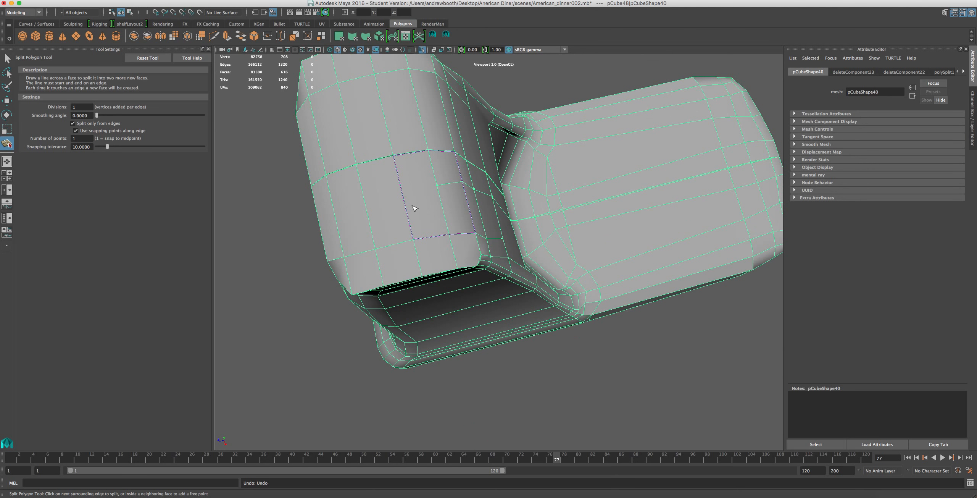
key("z")
left_click(464, 185)
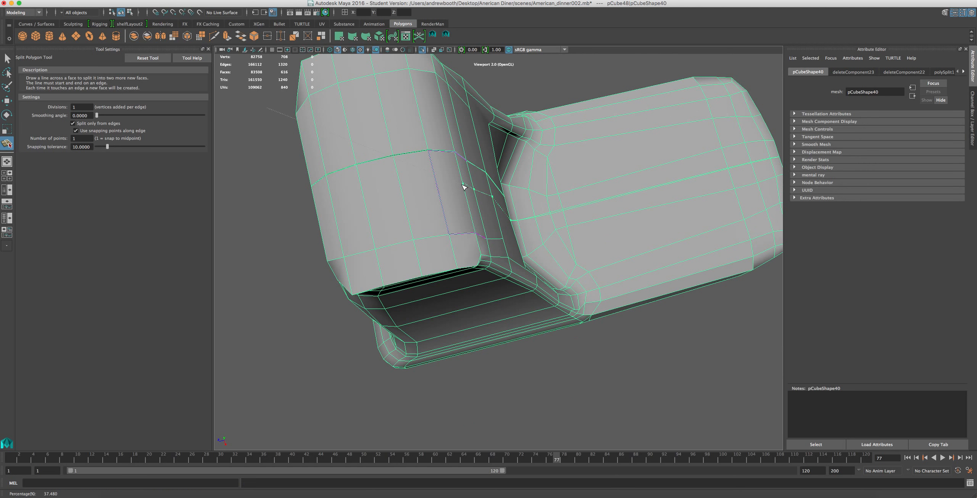
left_click(439, 181)
left_click(403, 193)
left_click(364, 196)
Continue the split down the pillar's back to the base's bottom edge and complete it.
left_click_drag(331, 230, 466, 249, "alt")
left_click(468, 232)
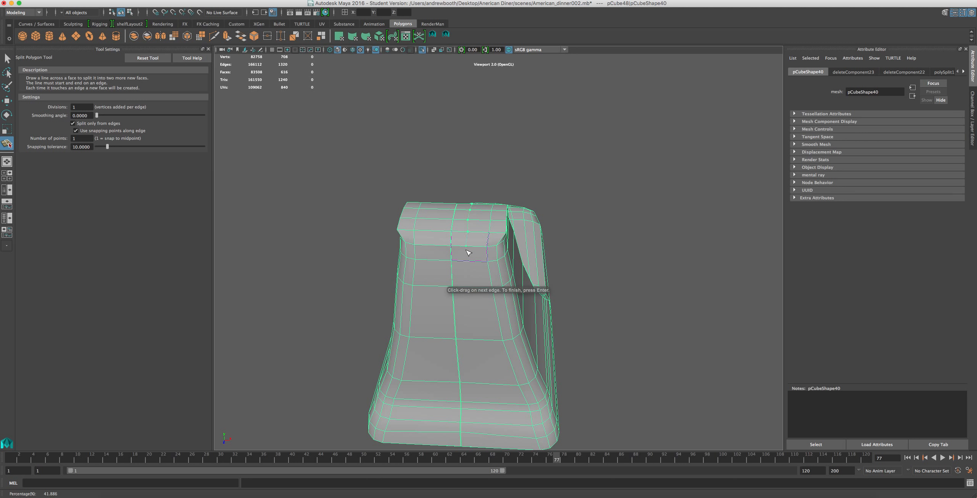
middle_click_drag(462, 263, 455, 163, "alt")
left_click(493, 353)
key("w")
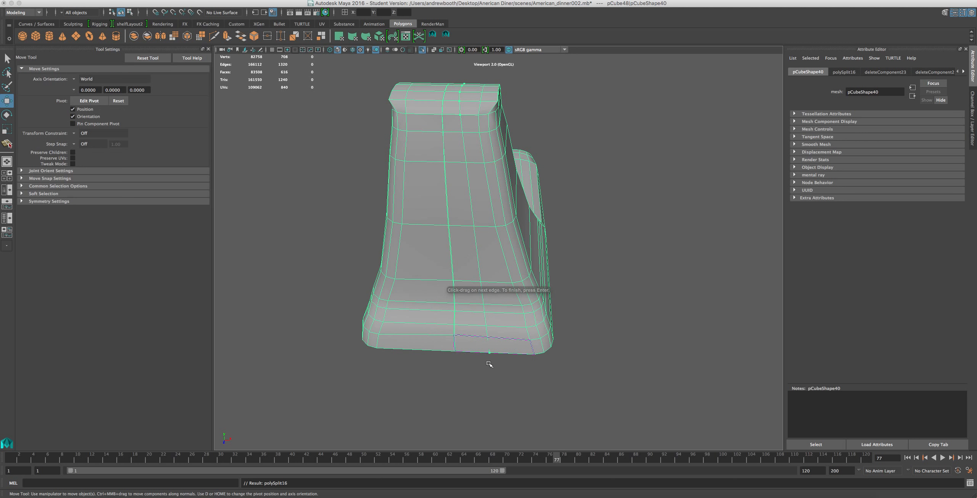
Split the pillar's inner face twice from the short vertical edge's end on the upper cross edge down to the neighbouring side vertices below.
left_click_drag(548, 289, 494, 222, "alt")
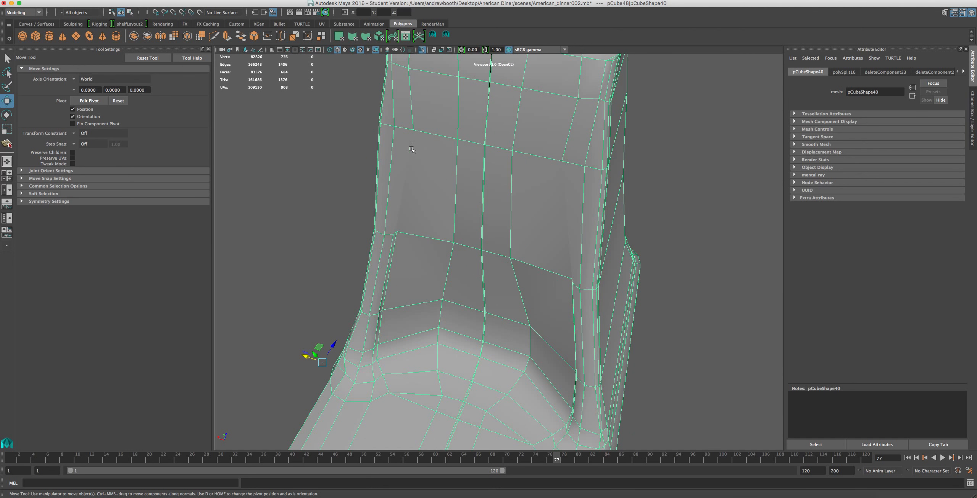
left_click(446, 36)
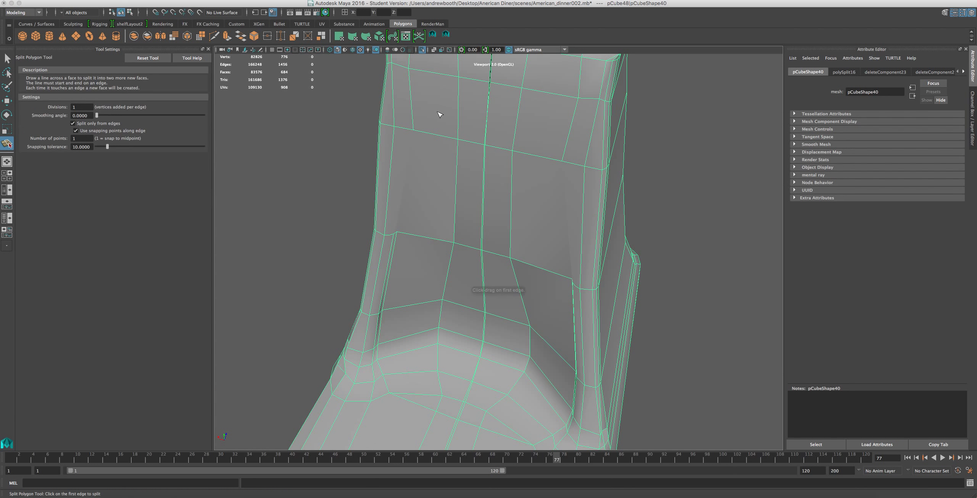
left_click(419, 163)
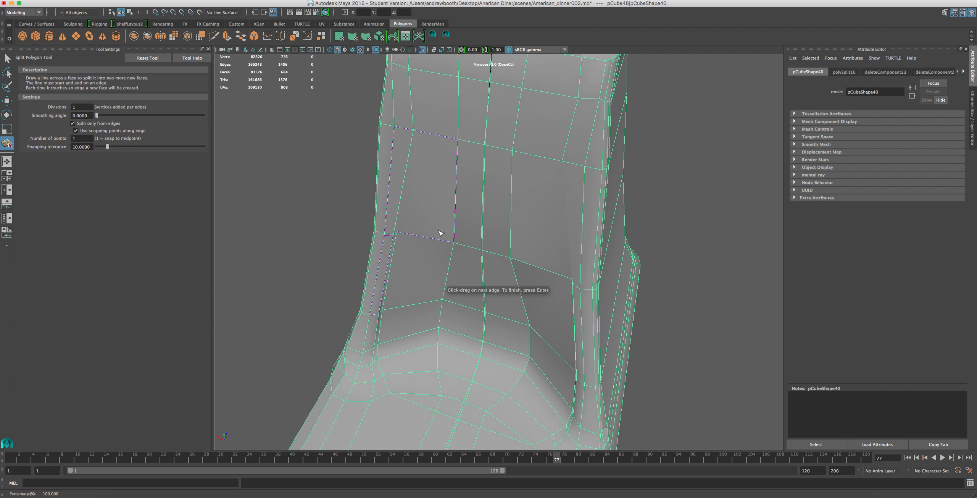
key("Return")
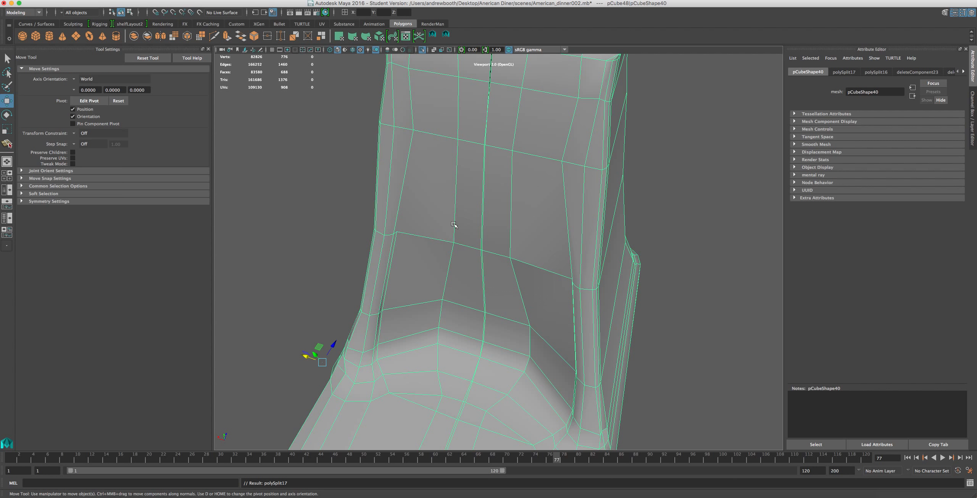
left_click(413, 130)
left_click(399, 232)
key("Return")
key("w")
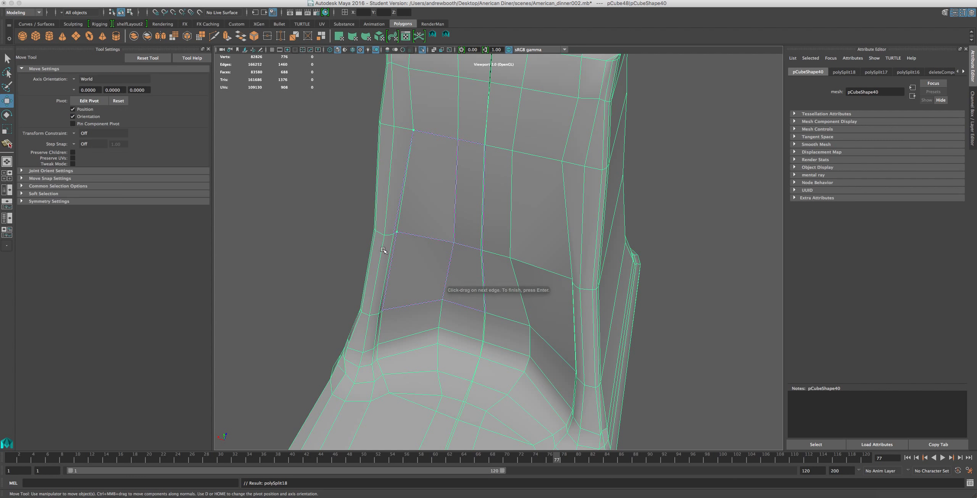
Move the vertical edge run on the pillar's lower inner side away from the side ridge toward the pillar's centre.
right_click_drag(393, 373, 393, 292)
left_click(387, 383)
double_click(394, 292)
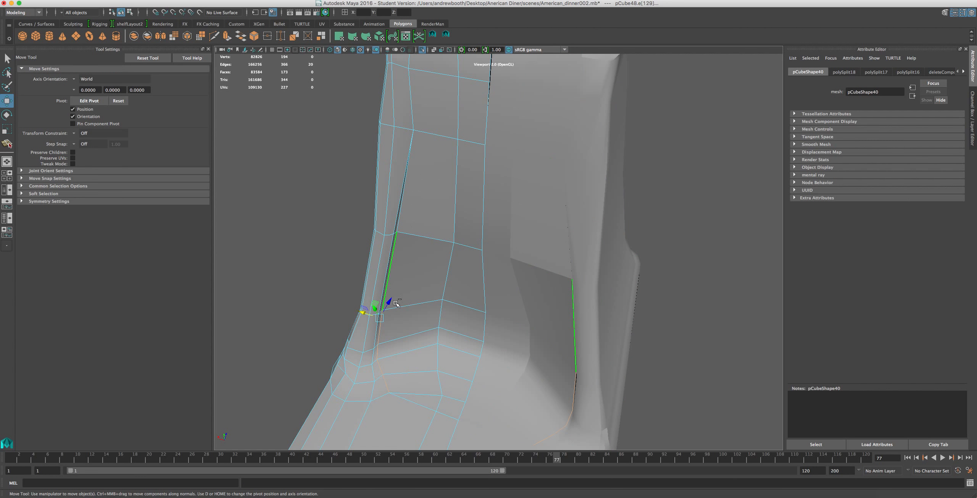
left_click_drag(363, 312, 410, 300)
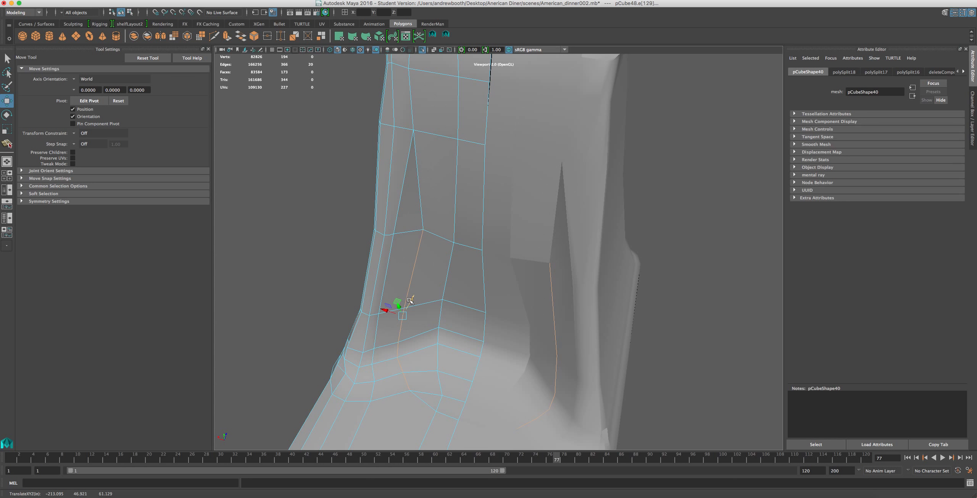
Shift the inner edges where the pillar curves into the base along Z to smooth the side profile.
double_click(452, 333)
left_click_drag(451, 350, 393, 290, "alt")
left_click_drag(480, 378, 464, 381)
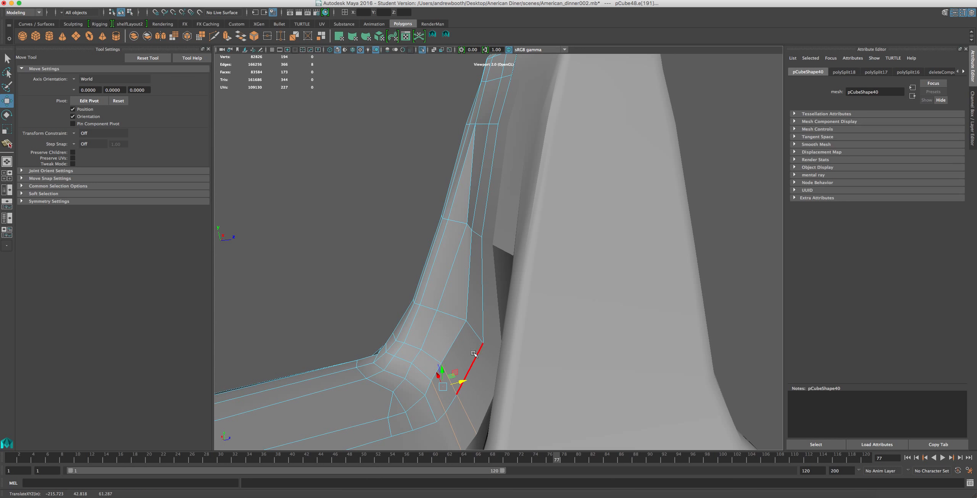
double_click(468, 333, "shift")
left_click(473, 329)
left_click_drag(493, 330, 479, 333)
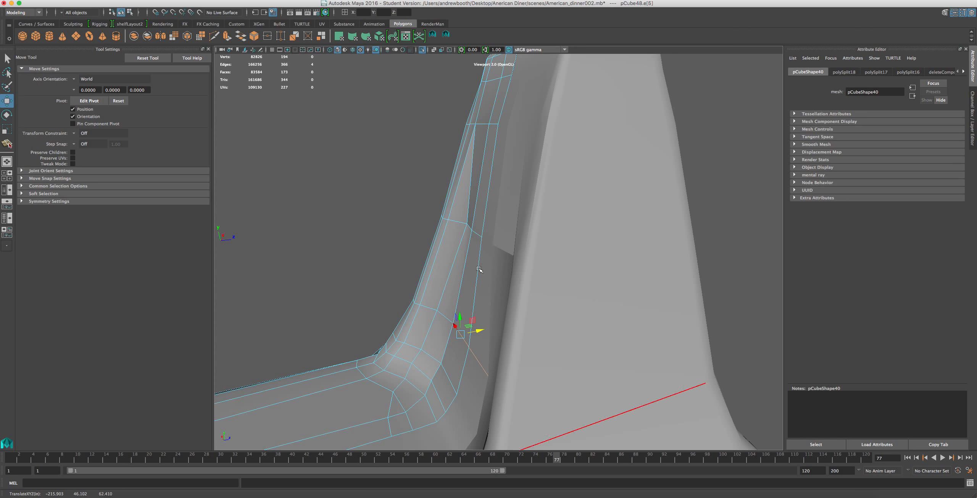
Scale the inner vertices of the pillar's middle cross edge along Z to flatten the row.
right_click_drag(465, 223, 418, 224)
left_click(469, 226)
left_click_drag(487, 223, 438, 281)
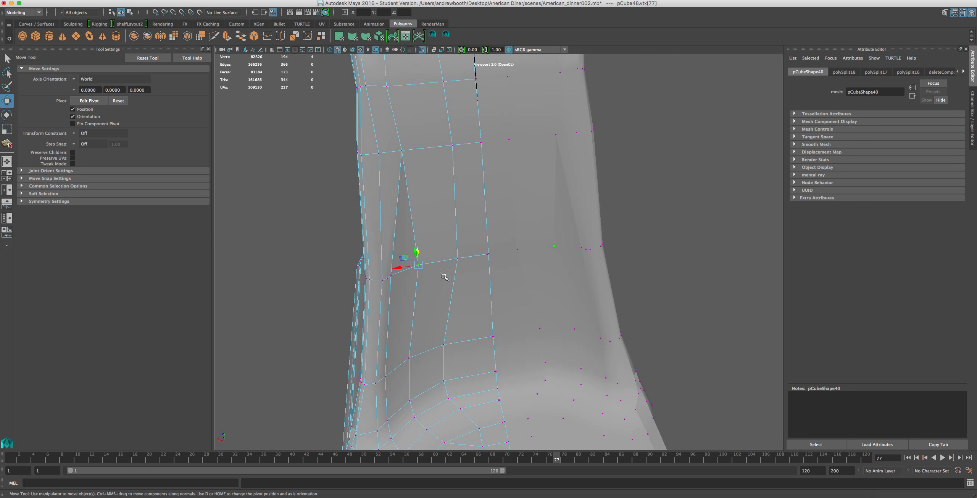
left_click(488, 253, "shift")
key("r")
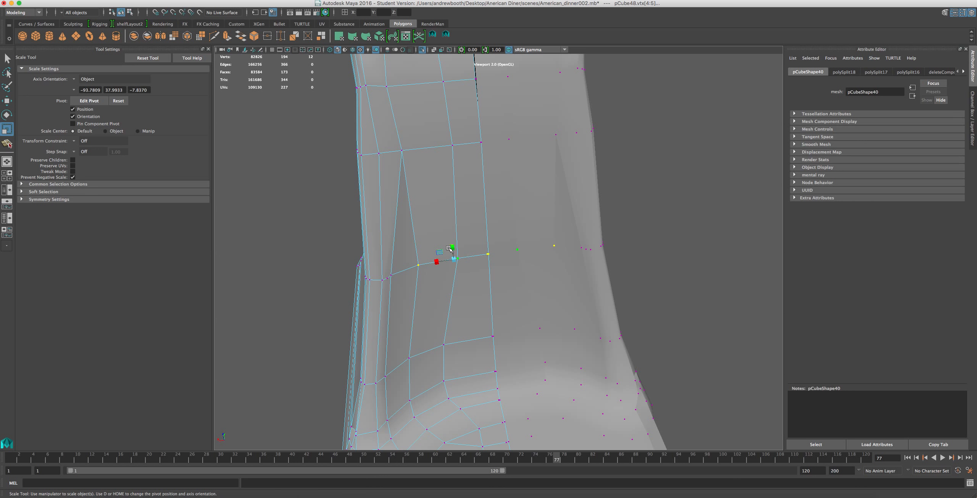
left_click_drag(446, 264, 468, 264, "alt")
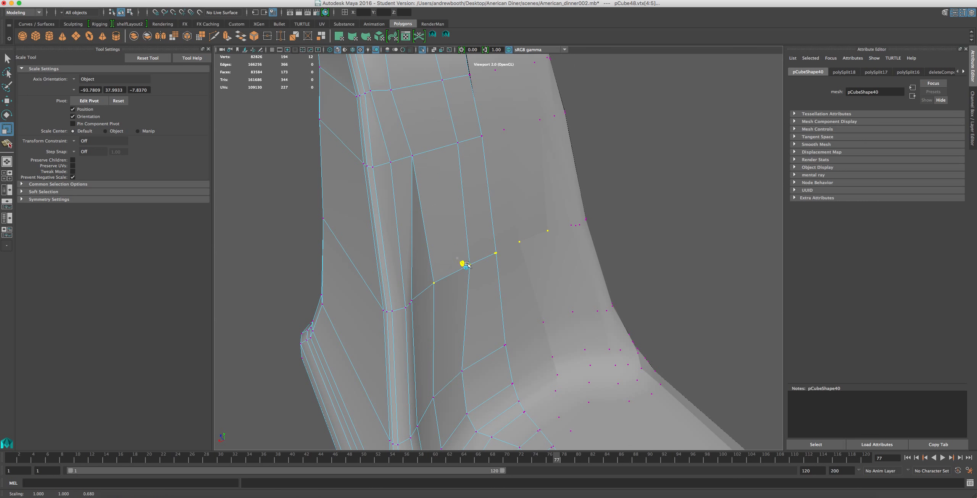
Flatten the inner vertices of the next lower cross edge by scaling them to 0 along Z.
left_click_drag(472, 196, 480, 285, "alt")
left_click(484, 283)
left_click(448, 294, "shift")
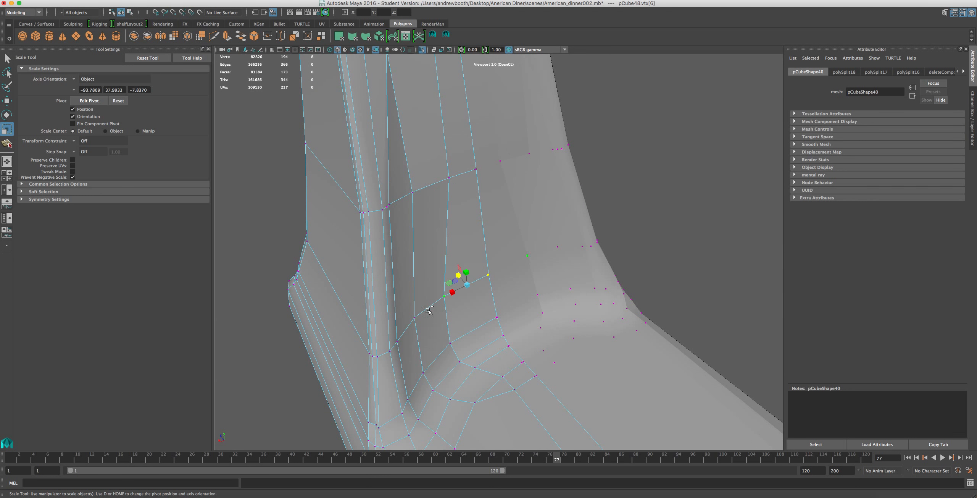
left_click(423, 312, "shift")
left_click_drag(444, 284, 480, 307)
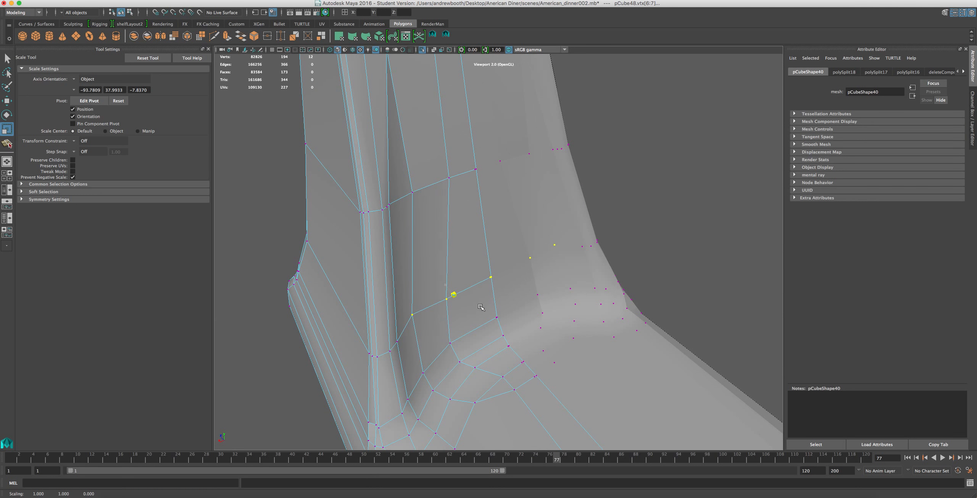
Move the outer of the inner-face vertices on the pillar's middle cross edge sideways toward the centre.
left_click(404, 304)
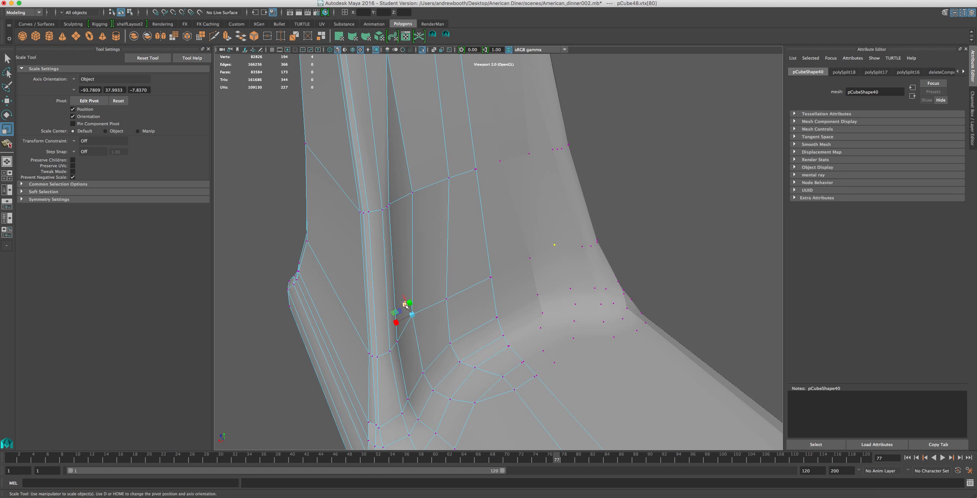
key("w")
left_click_drag(404, 301, 428, 236)
middle_click_drag(428, 235, 466, 344, "alt")
left_click(471, 182)
left_click_drag(450, 182, 457, 235)
left_click(447, 212)
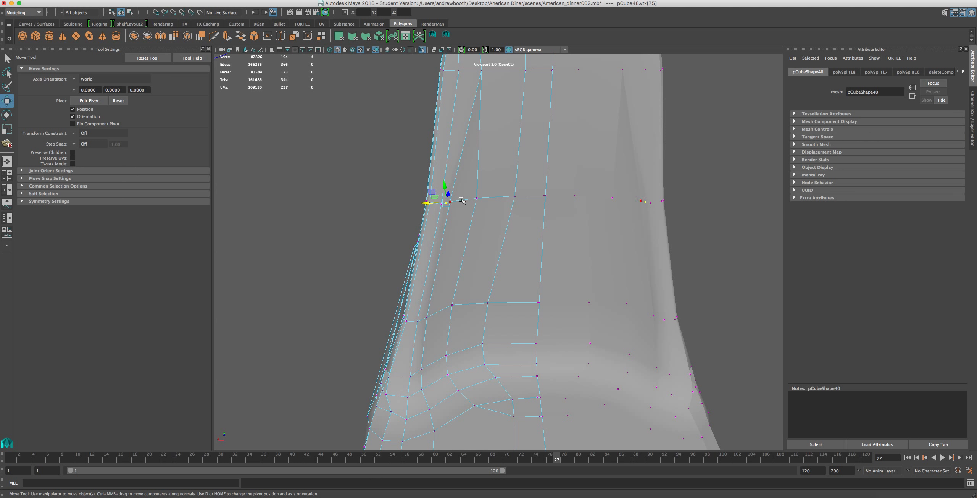
left_click(449, 204)
left_click(497, 202)
left_click_drag(459, 199, 471, 199)
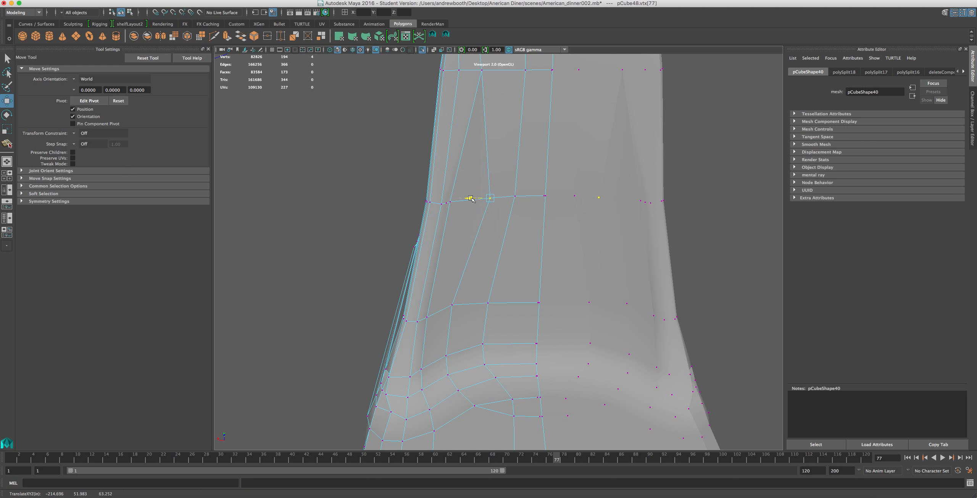
Move the two inner vertices on the pillar's lower cross edge toward the centre to straighten their vertical edges.
left_click(453, 305)
left_click_drag(435, 306, 489, 301)
left_click(489, 304)
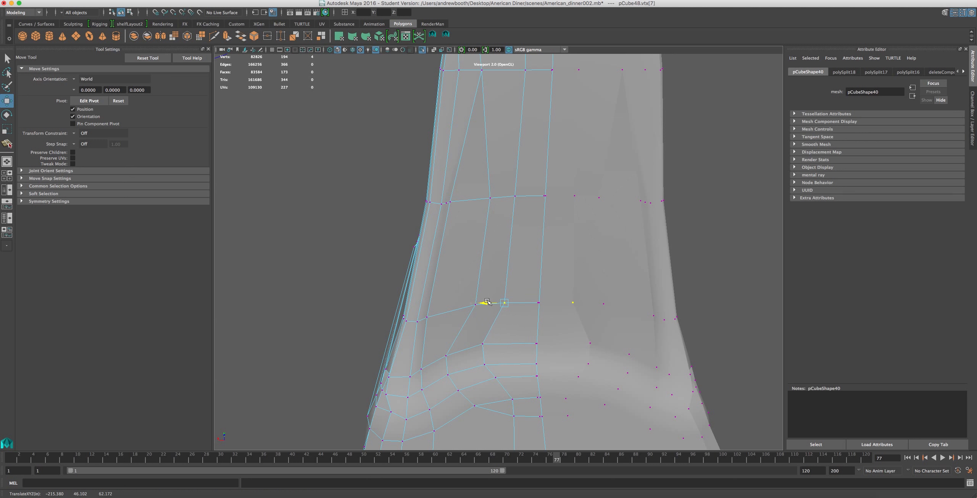
Align the vertices of the vertical edge nearest the centre across the curved rows at the pillar's foot.
left_click(483, 339)
left_click_drag(464, 344, 477, 343)
left_click(485, 364)
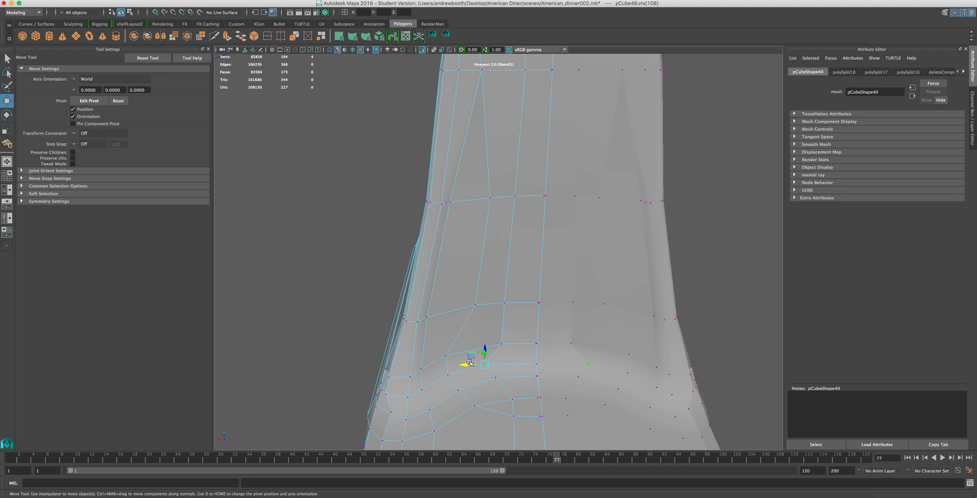
left_click(492, 378)
left_click_drag(482, 378, 490, 377)
Move the next vertical edge's vertices on the curved foot rows toward the centre, in line with the edge above.
left_click(452, 357)
left_click(450, 375, "shift")
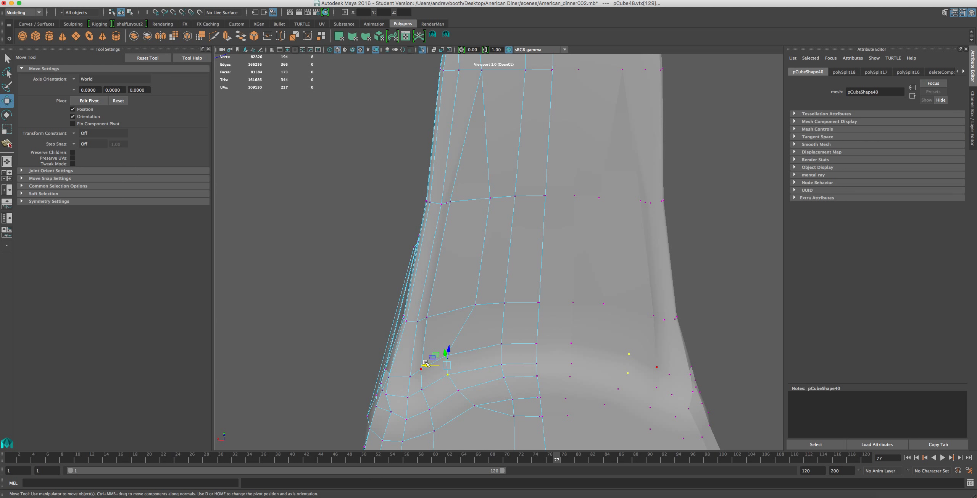
left_click_drag(428, 366, 451, 363)
left_click(458, 390)
left_click_drag(441, 390, 452, 388)
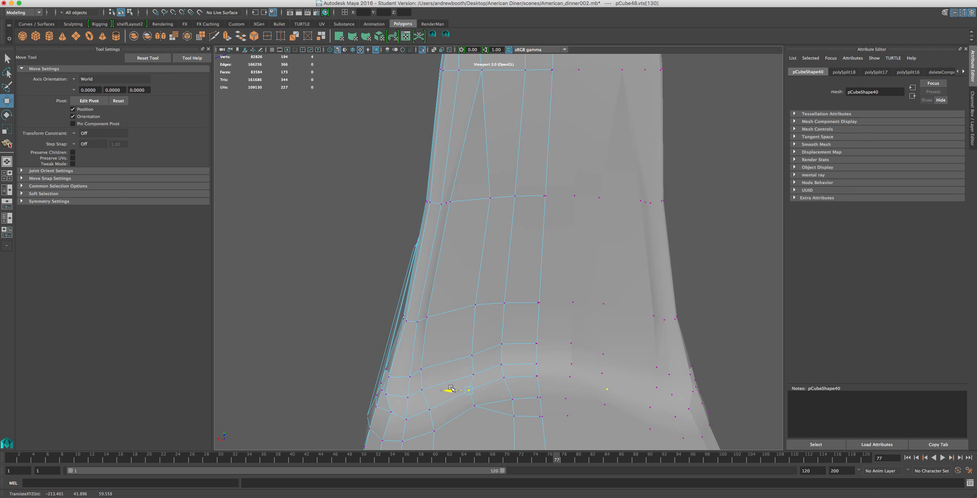
left_click(474, 406)
scroll(476, 409, "down", 2)
scroll(505, 389, "up", 2)
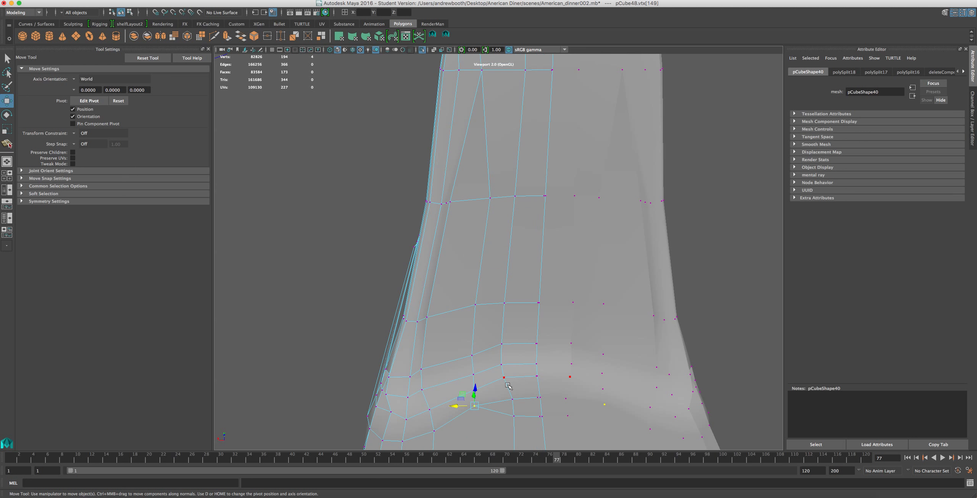
Delete the extra edges crossing the base just in front of the pillar's foot.
right_click_drag(528, 427, 533, 287)
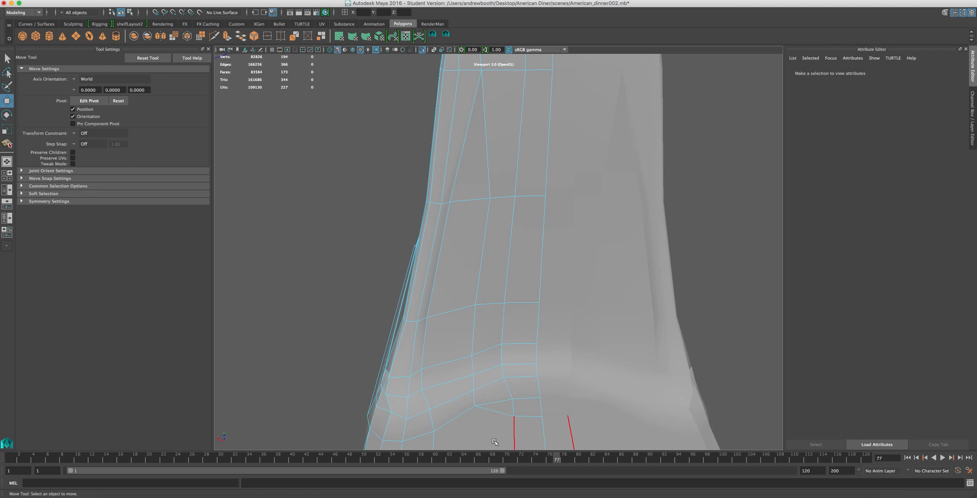
double_click(493, 427)
key("Delete")
Remove the stray vertices left by the deleted edges in front of the pillar's foot.
right_click_drag(495, 421, 478, 317)
left_click_drag(562, 411, 486, 434)
scroll(486, 434, "down", 5)
left_click_drag(554, 349, 502, 362)
key("ctrl+z")
key("ctrl+z")
scroll(513, 361, "up", 3)
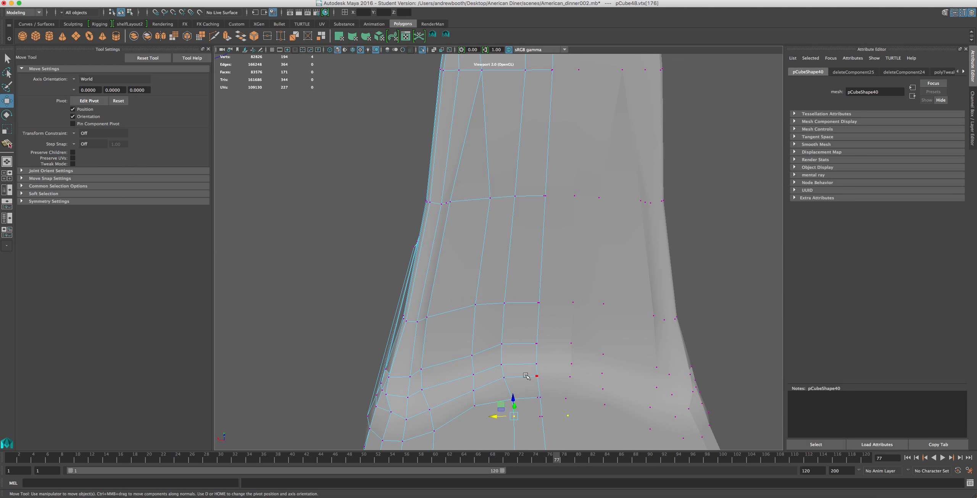
key("ctrl+z")
key("ctrl+z")
key("ctrl+z")
Split the base's top face lengthwise from the curved row at the pillar's foot to the edge end on the front cross edge.
scroll(534, 427, "down", 5)
scroll(535, 427, "up", 3)
scroll(505, 374, "up", 1)
left_click_drag(504, 375, 454, 373, "alt")
scroll(453, 373, "down", 6)
middle_click_drag(449, 371, 461, 332, "alt")
scroll(461, 332, "up", 4)
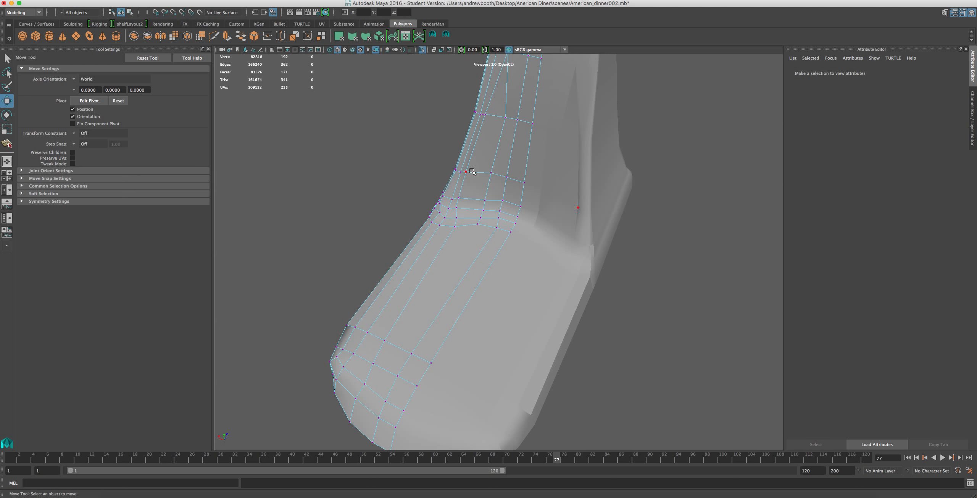
left_click(445, 35)
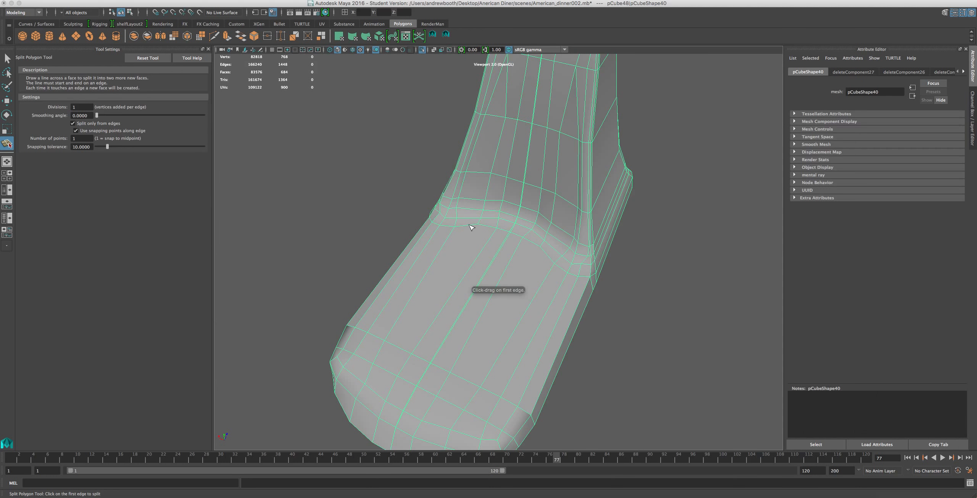
left_click_drag(501, 228, 501, 228)
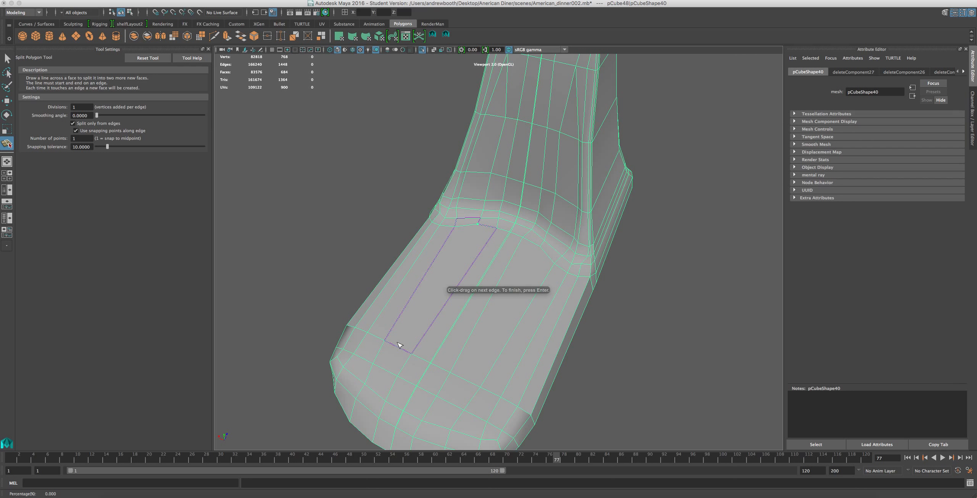
left_click_drag(394, 348, 365, 347)
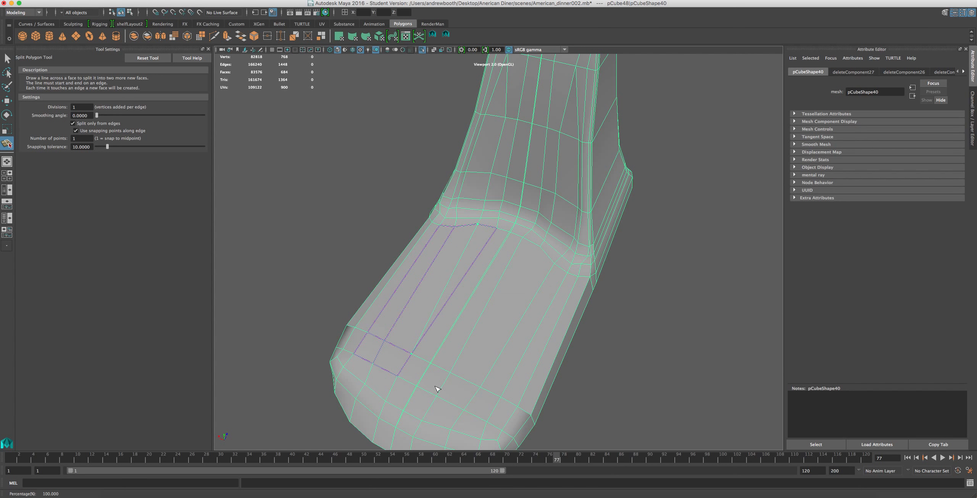
key("w")
Move the vertex beside the centre line on the lowest curved foot row sideways to align with the vertical edge above.
left_click_drag(436, 387, 423, 377, "alt")
scroll(423, 378, "up", 5)
scroll(428, 333, "down", 4)
scroll(425, 323, "up", 3)
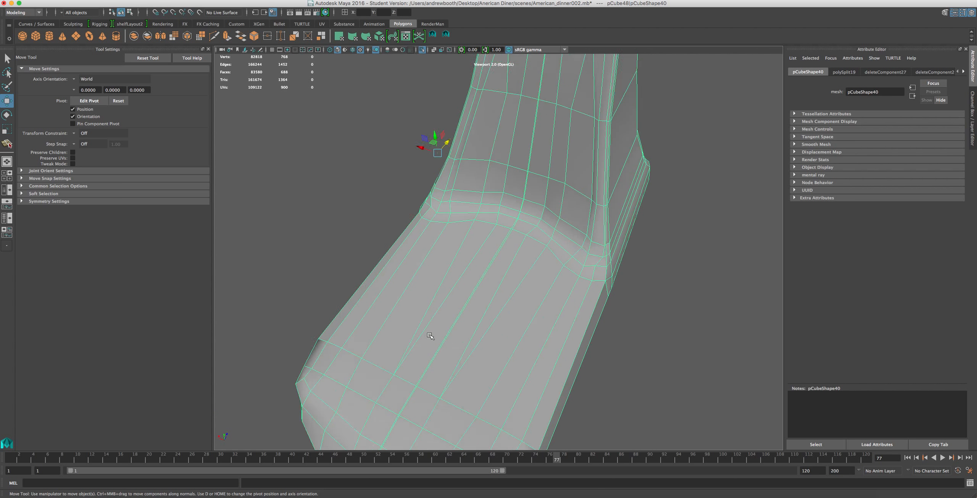
scroll(431, 334, "up", 2)
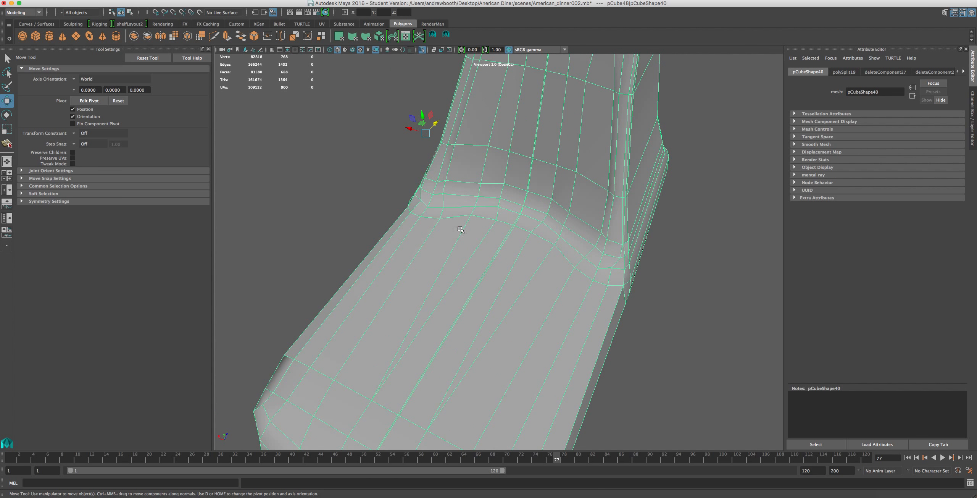
left_click_drag(423, 323, 448, 320, "alt")
scroll(472, 242, "up", 3)
right_click_drag(465, 233, 443, 229)
left_click(462, 213)
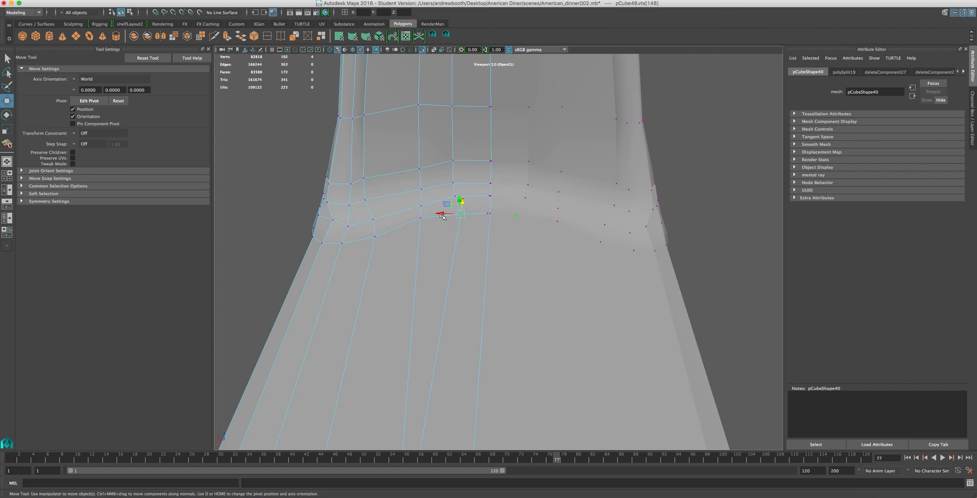
left_click(450, 215)
left_click(460, 212)
left_click_drag(442, 213, 436, 214)
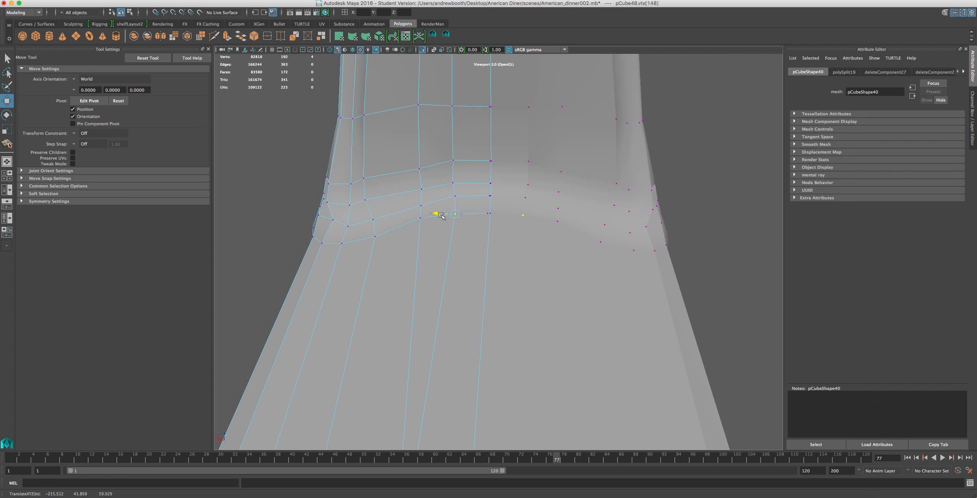
Move the inner side-ridge vertex on the pillar's middle cross edge sideways toward the centre.
scroll(443, 253, "down", 2)
scroll(436, 374, "down", 4)
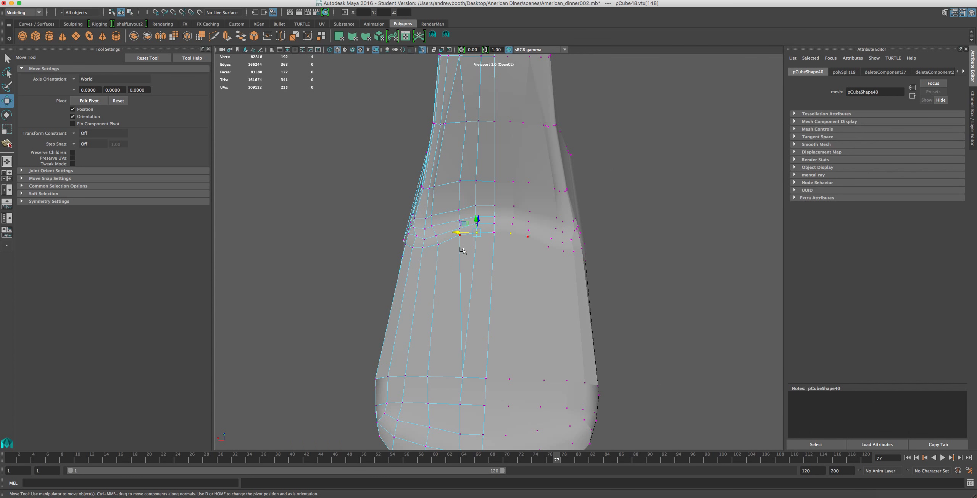
scroll(465, 212, "up", 4)
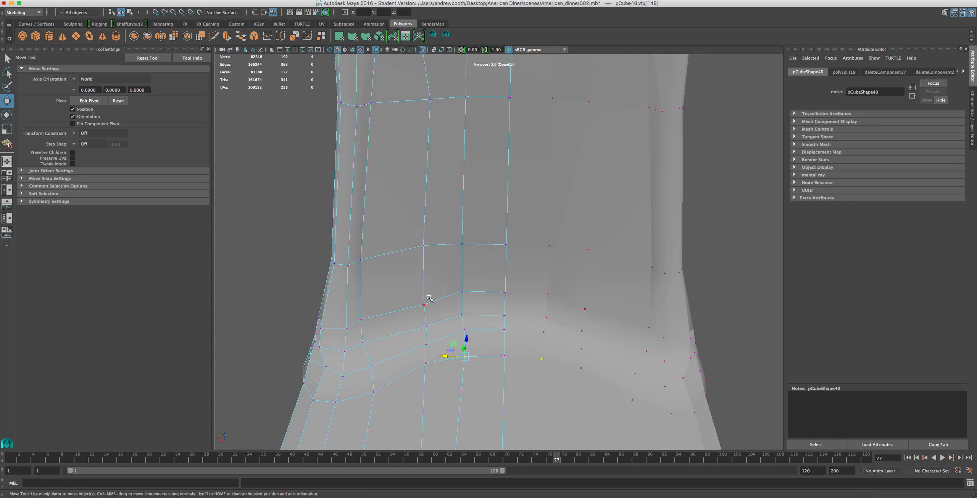
scroll(429, 295, "down", 5)
scroll(425, 384, "up", 3)
left_click(409, 256)
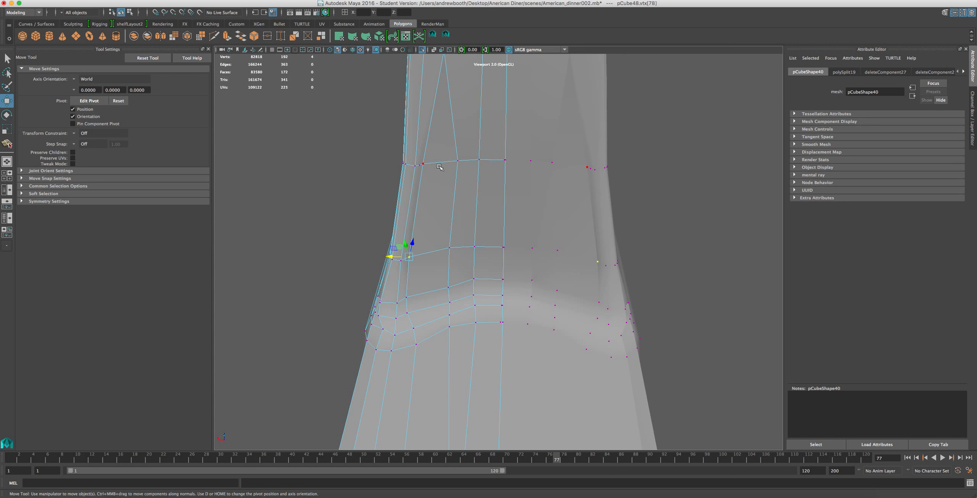
left_click(423, 164)
left_click_drag(406, 164, 422, 164)
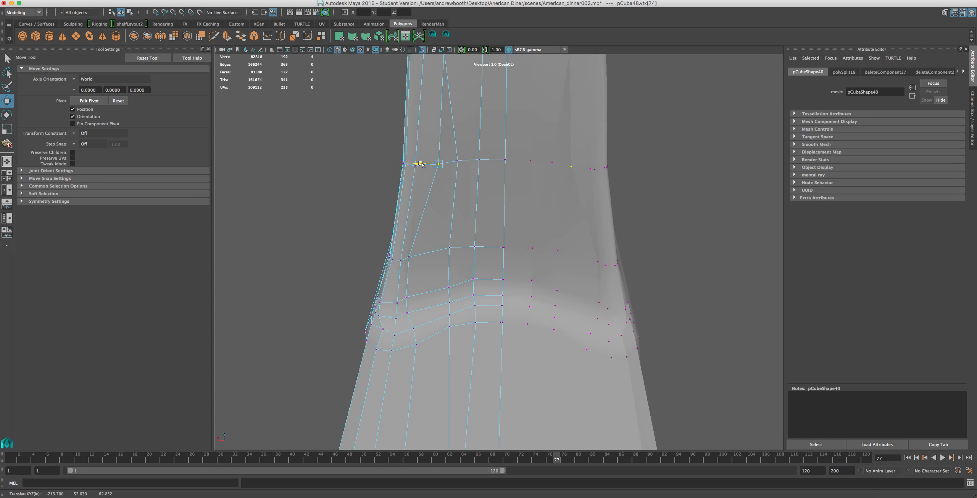
Move the inner side-ridge vertices on the pillar's lower cross edge and the uppermost curved foot row sideways toward the centre.
left_click(410, 255)
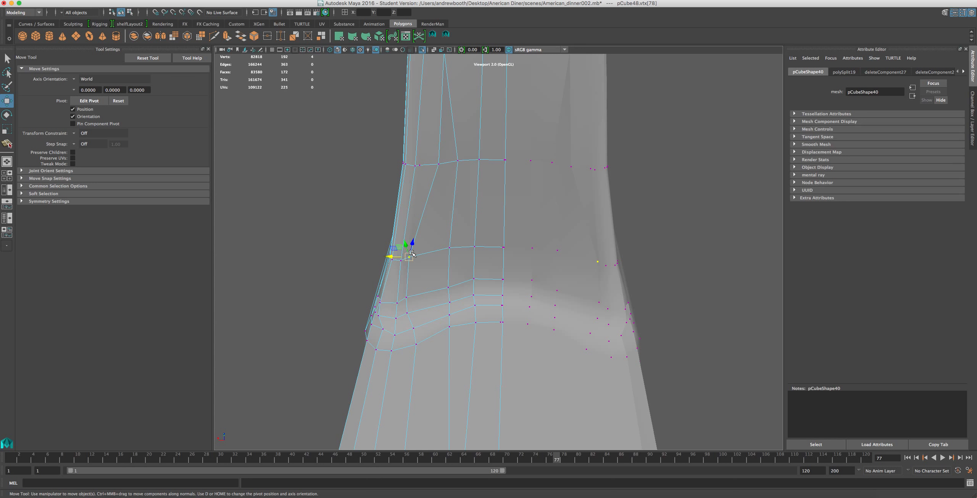
left_click_drag(390, 258, 412, 256)
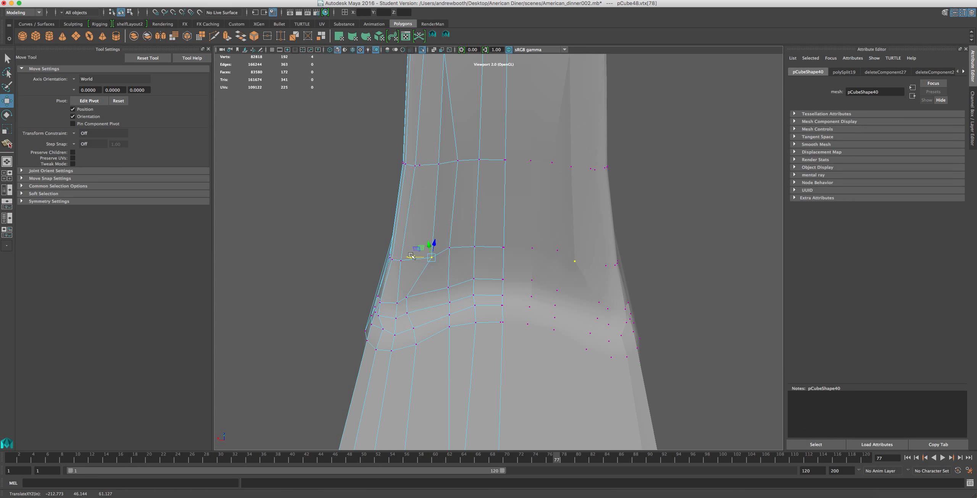
left_click(405, 296)
scroll(404, 295, "down", 3)
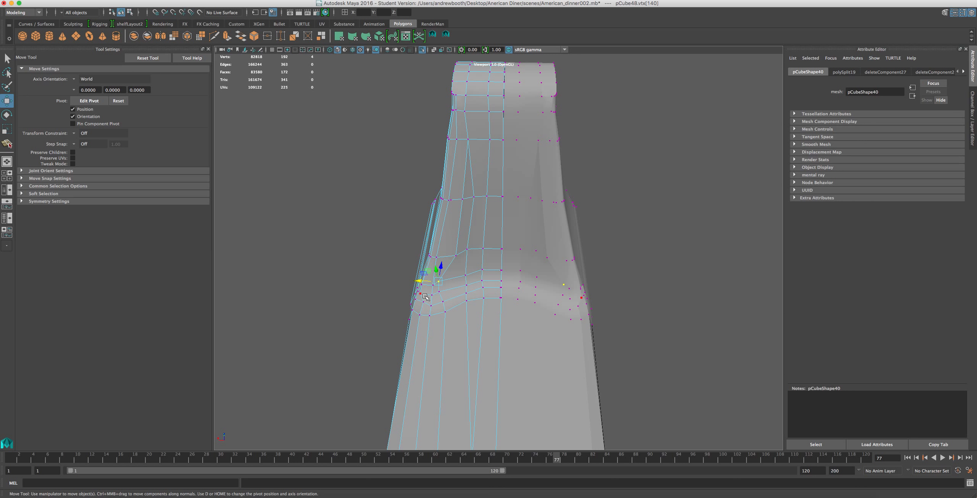
left_click_drag(417, 282, 433, 283)
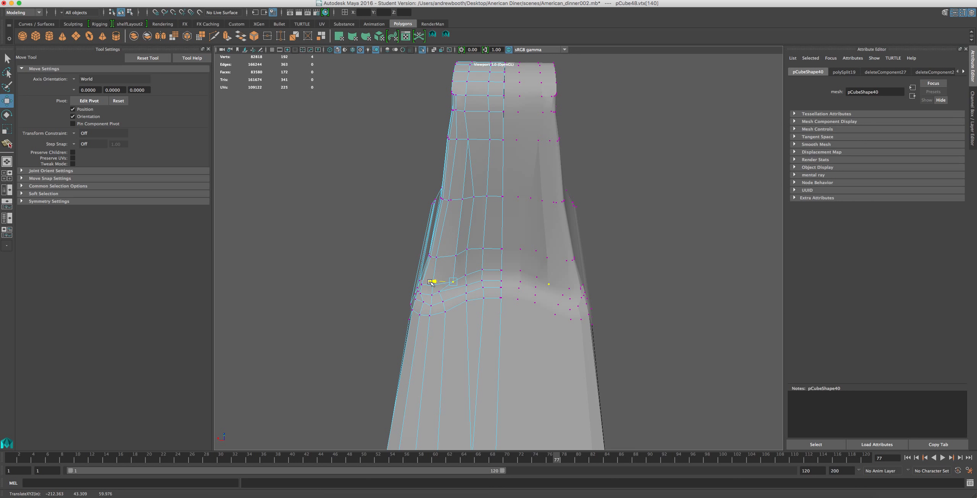
Shift the matching side-ridge vertices on the lower curved foot rows sideways toward the centre.
scroll(433, 302, "up", 3)
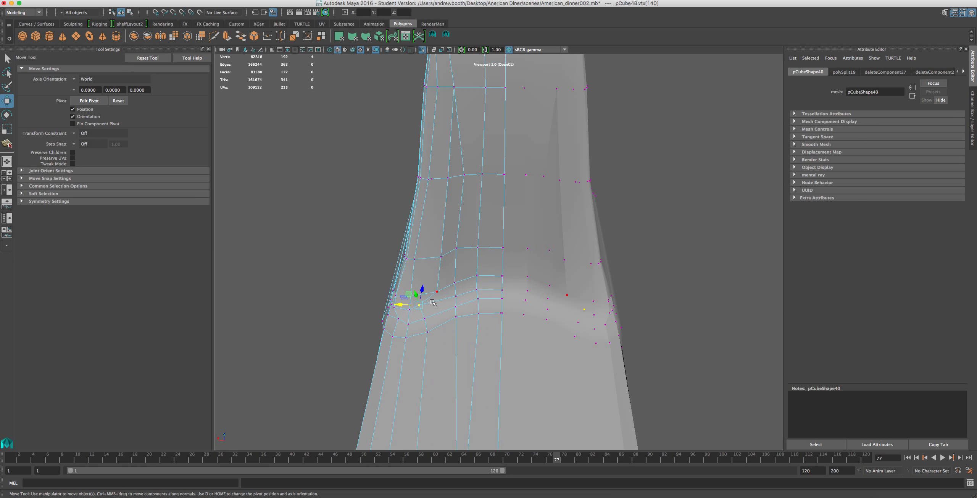
left_click_drag(405, 306, 405, 319)
left_click(422, 318)
left_click(425, 335)
left_click_drag(408, 330, 411, 331)
Soften the lengthwise edge loop that runs down the pillar's front face and along the base.
right_click_drag(434, 202, 434, 180)
double_click(453, 164)
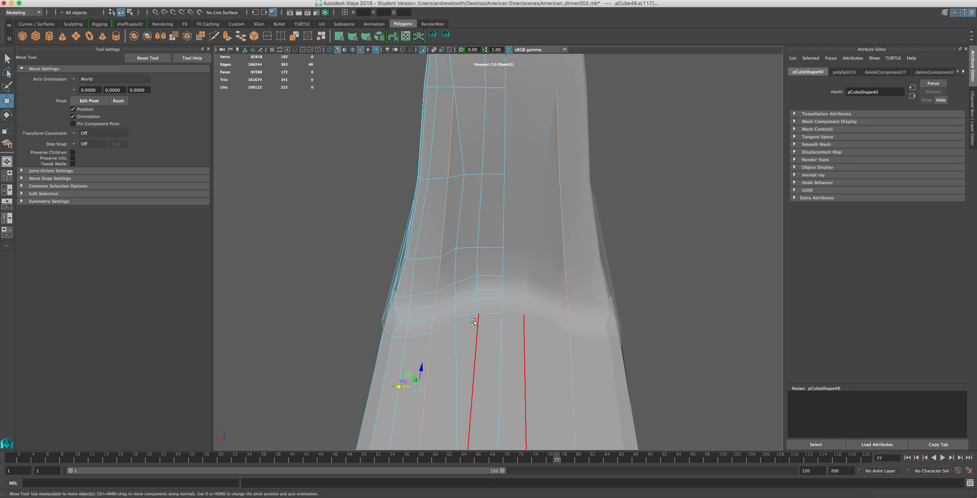
left_click(300, 0)
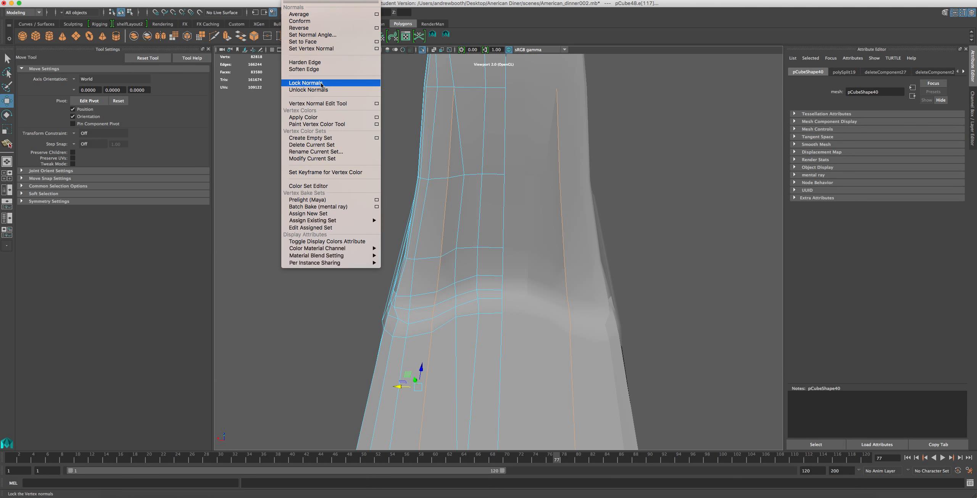
left_click(304, 69)
scroll(448, 194, "up", 5)
scroll(454, 196, "down", 4)
Soften the edges beside the centre line on and just below the pillar's middle cross edge.
left_click_drag(472, 194, 476, 162, "alt")
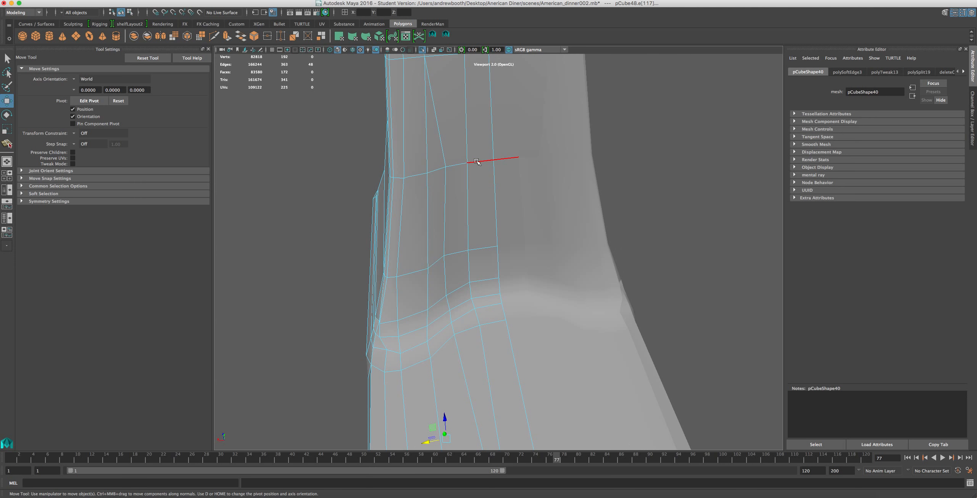
left_click(470, 162)
left_click(437, 172)
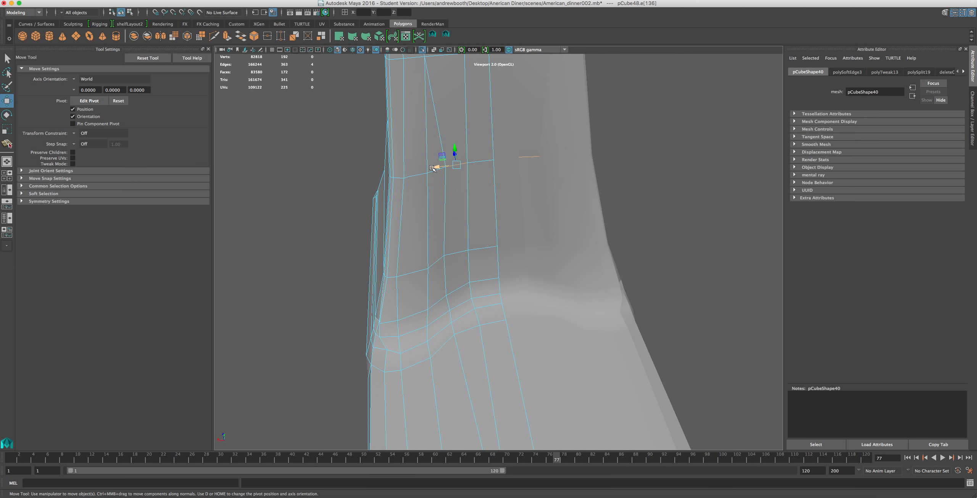
left_click(463, 178, "shift")
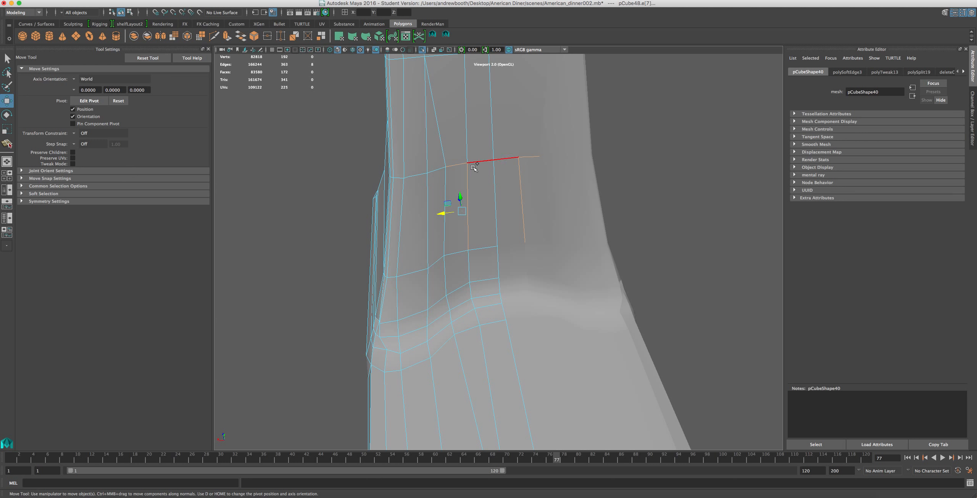
left_click(298, 0)
left_click(298, 71)
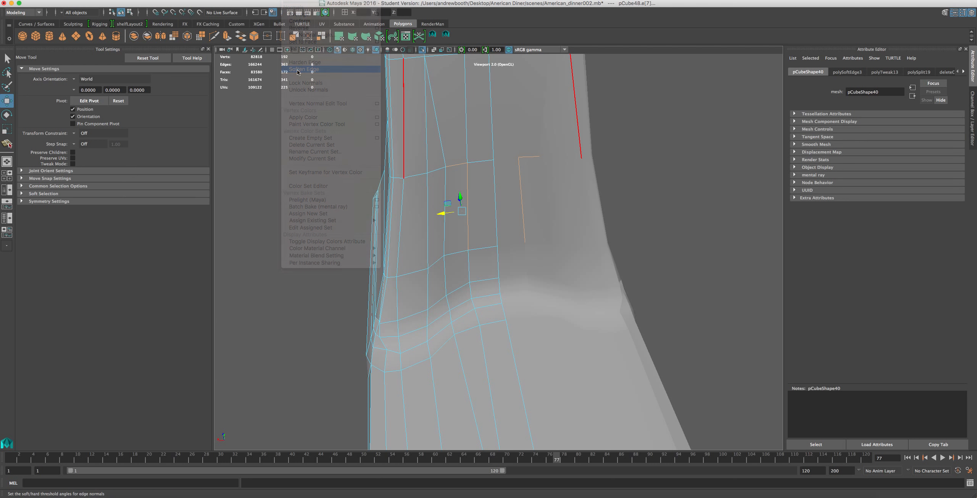
scroll(458, 200, "down", 5)
left_click_drag(477, 189, 464, 203, "alt")
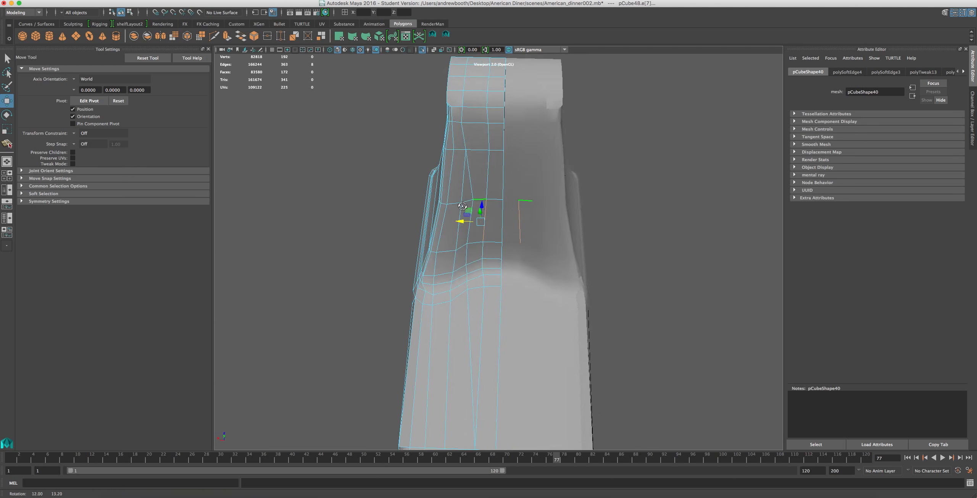
Move the side-ridge vertex on the pillar's middle cross edge sideways away from the centre.
scroll(469, 203, "up", 3)
right_click_drag(456, 145, 420, 150)
left_click(452, 144)
left_click_drag(434, 145, 420, 151)
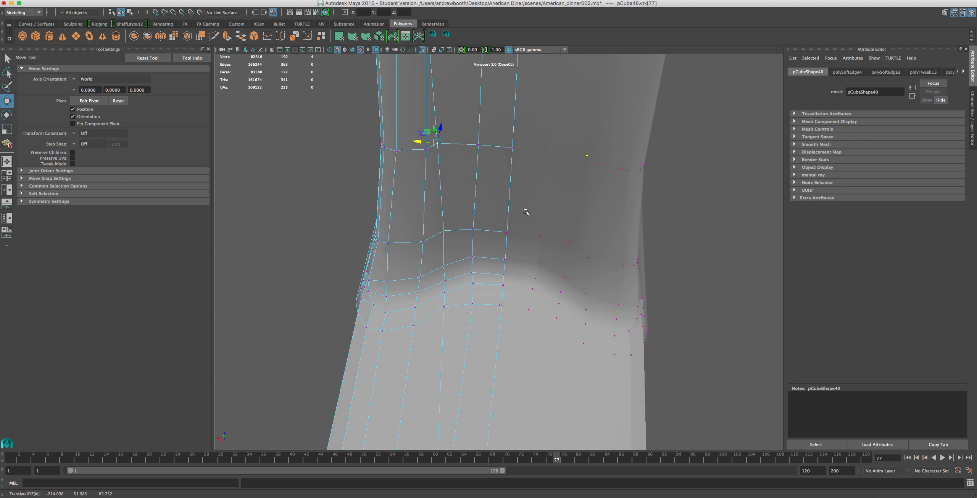
Soften the short vertical edge on the pillar's front just above the curved foot.
scroll(527, 212, "down", 5)
left_click_drag(466, 270, 534, 174, "alt")
scroll(505, 290, "up", 5)
right_click_drag(496, 278, 467, 277)
left_click(471, 293)
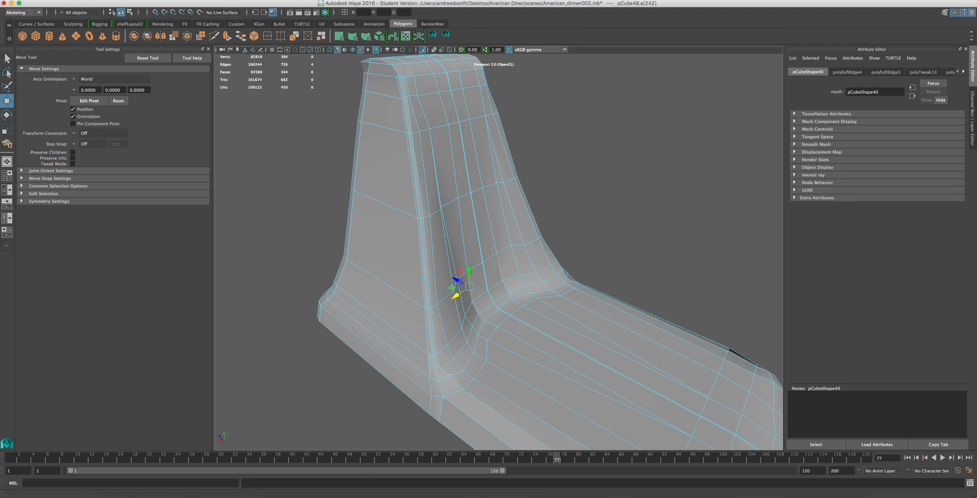
left_click(301, 69)
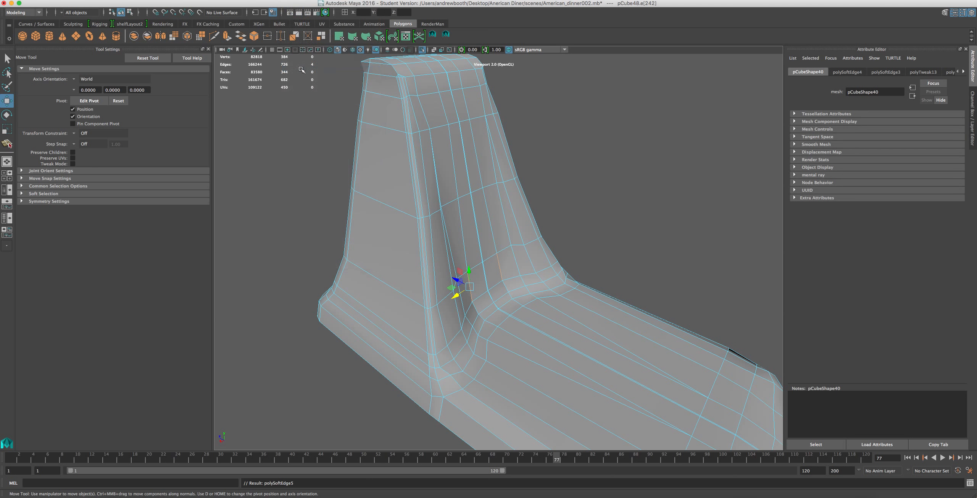
Scale the horizontal edge loop around the lower pillar, just above the foot, along its vertical axis.
left_click_drag(420, 365, 473, 330, "alt")
scroll(477, 329, "up", 5)
middle_click_drag(477, 330, 488, 210, "alt")
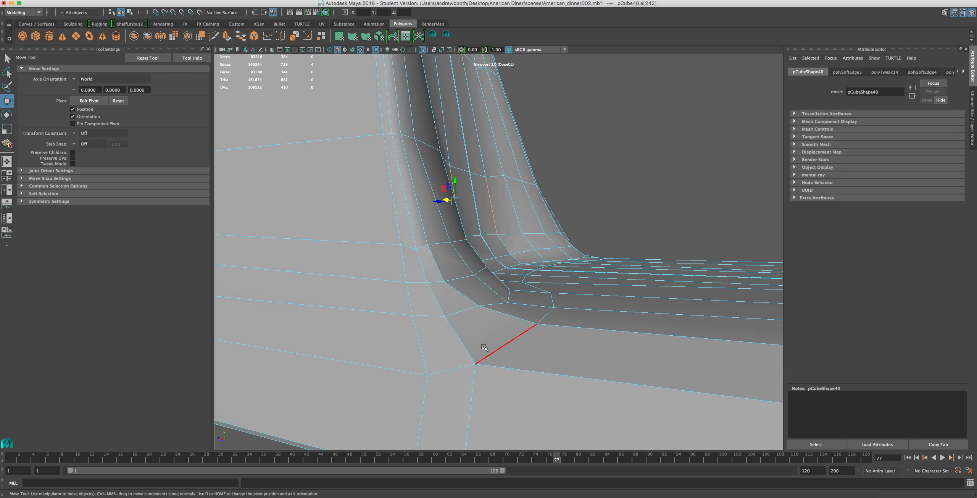
key("F9")
left_click(370, 246)
right_click_drag(349, 243, 349, 209)
double_click(359, 231)
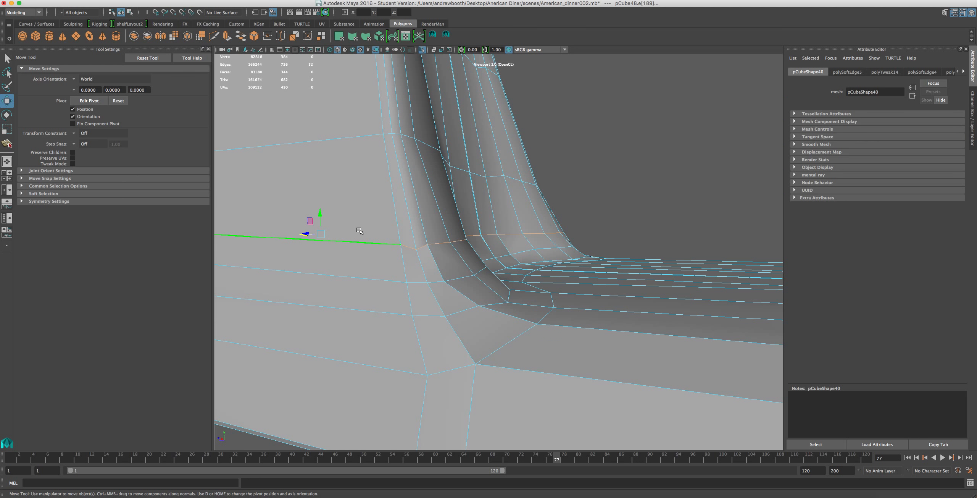
key("r")
left_click_drag(321, 217, 321, 234)
scroll(480, 341, "down", 5)
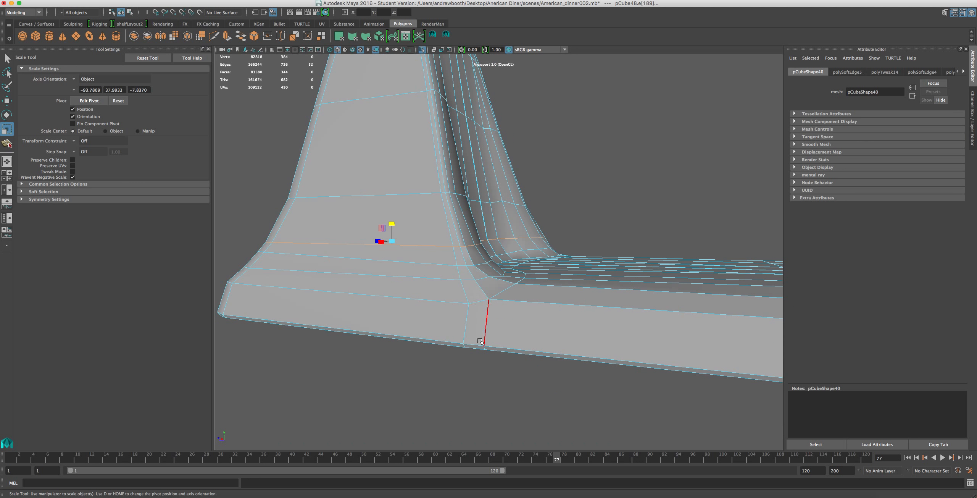
Lower the vertex on the curved corner row where the pillar's side ridge meets the base.
scroll(483, 270, "up", 5)
right_click(491, 312)
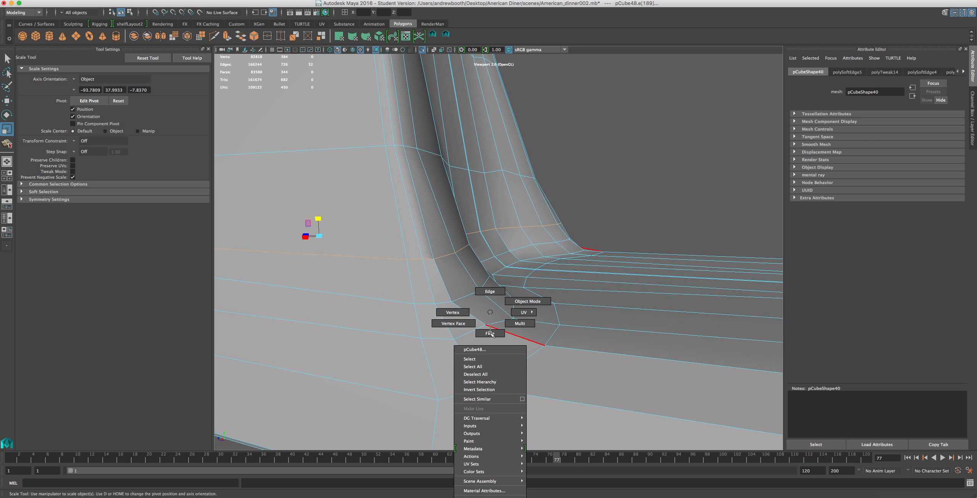
left_click(449, 311)
left_click(486, 325)
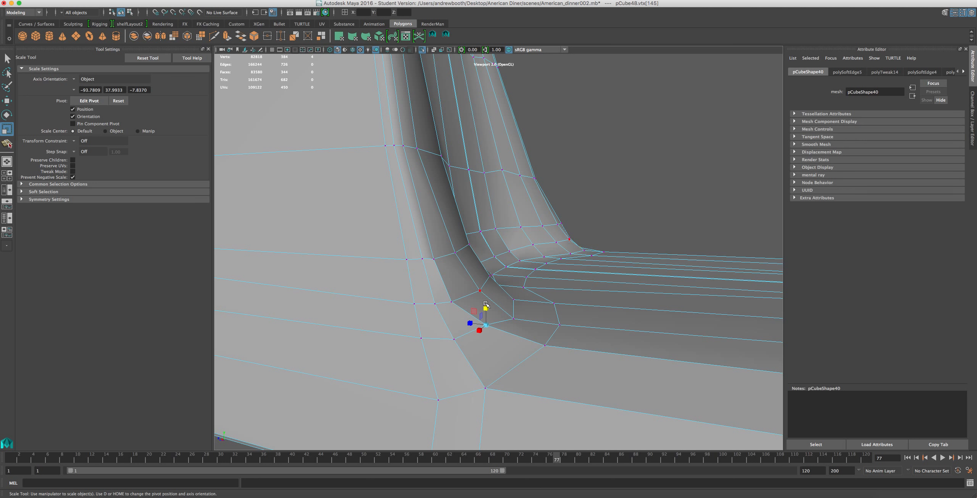
key("w")
left_click_drag(487, 307, 487, 315)
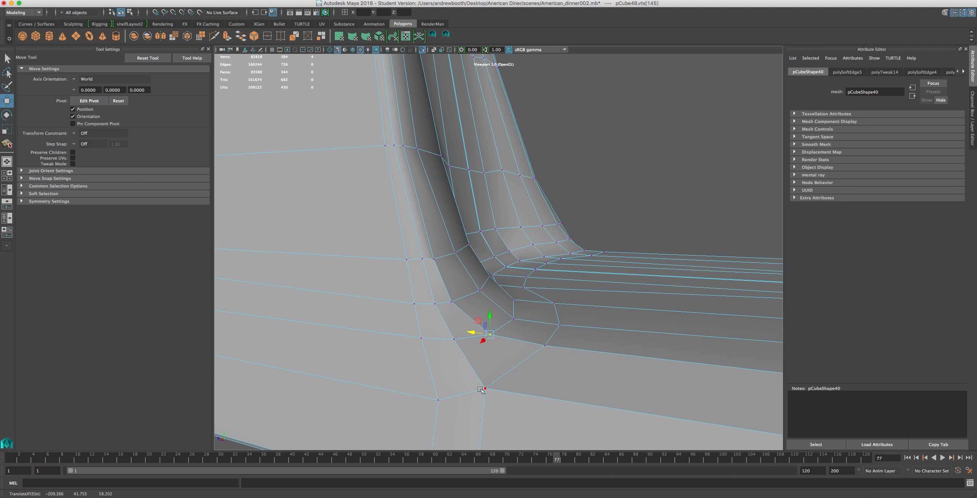
Soften the two edge loops that run down the pillar's side ridge and along the base's upper side.
right_click_drag(470, 307, 469, 288)
left_click(433, 281)
double_click(433, 281)
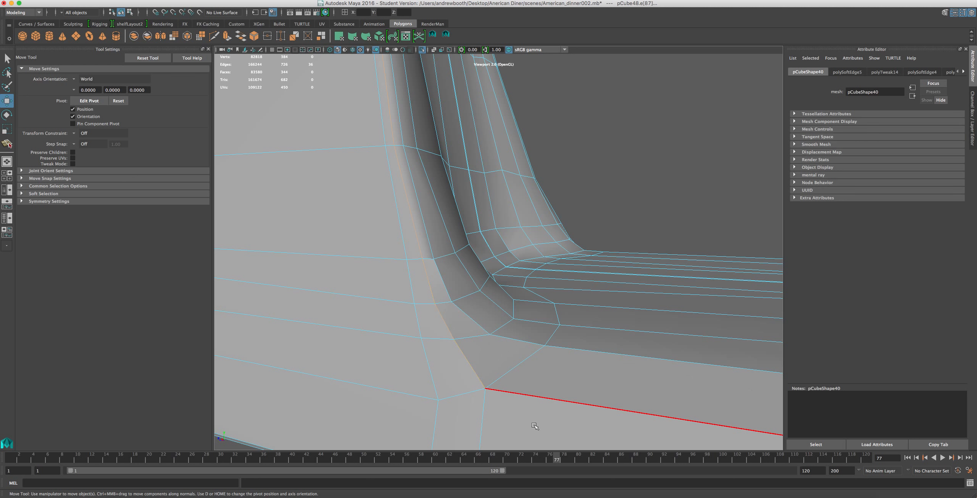
double_click(550, 355, "shift")
left_click(331, 0)
mouse_move(303, 0)
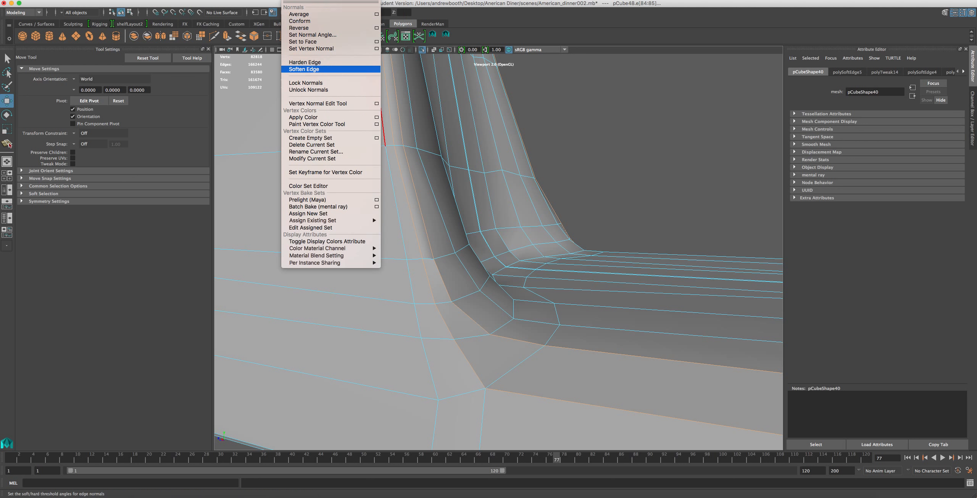
left_click(321, 69)
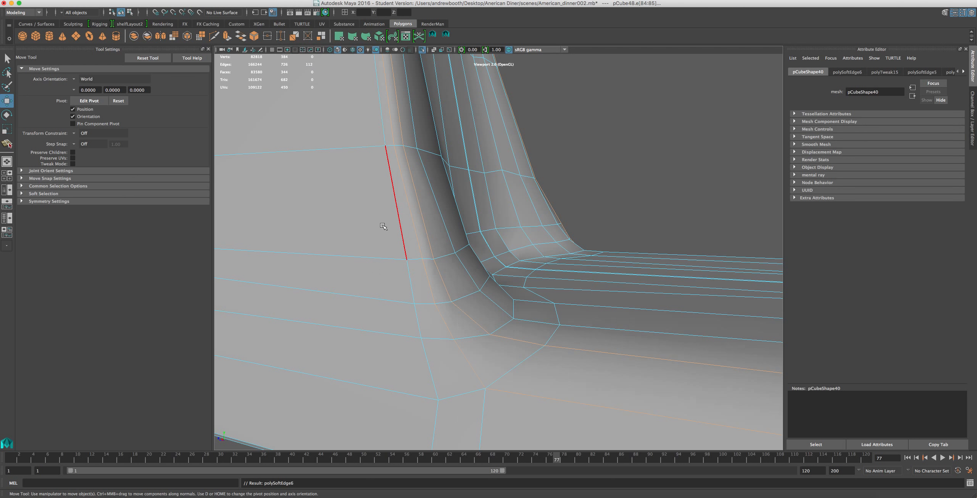
scroll(439, 229, "down", 5)
right_click_drag(448, 234, 466, 225)
scroll(465, 225, "down", 5)
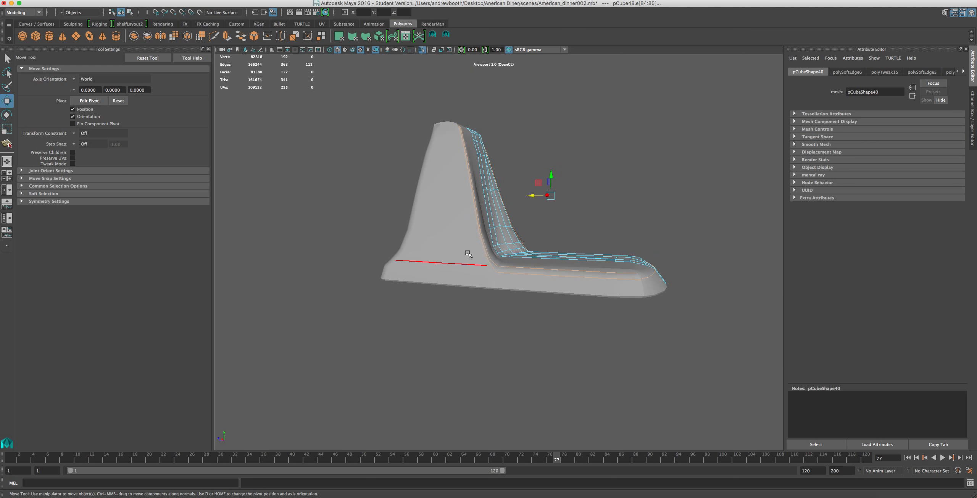
Soften the edge loops that run up the pillar and around the rounded front end of the base.
right_click_drag(522, 269, 556, 309)
left_click(579, 360)
left_click_drag(579, 286, 564, 314, "alt")
left_click(579, 280)
right_click_drag(579, 279, 583, 305)
double_click(581, 301)
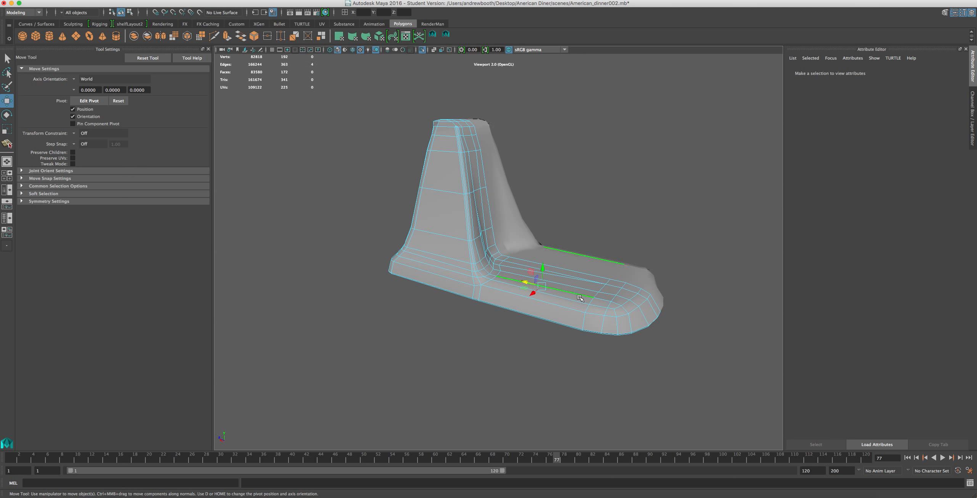
double_click(619, 327, "shift")
left_click(202, 0)
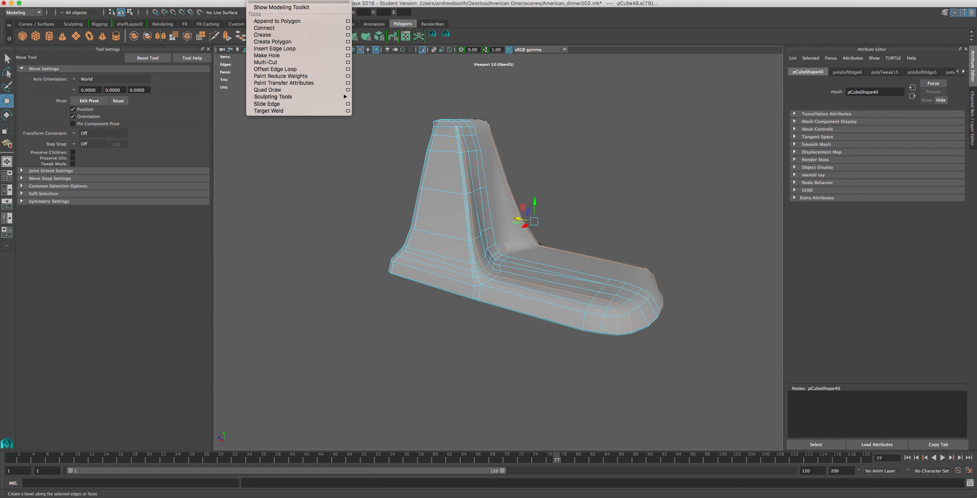
mouse_move(298, 1)
left_click(304, 69)
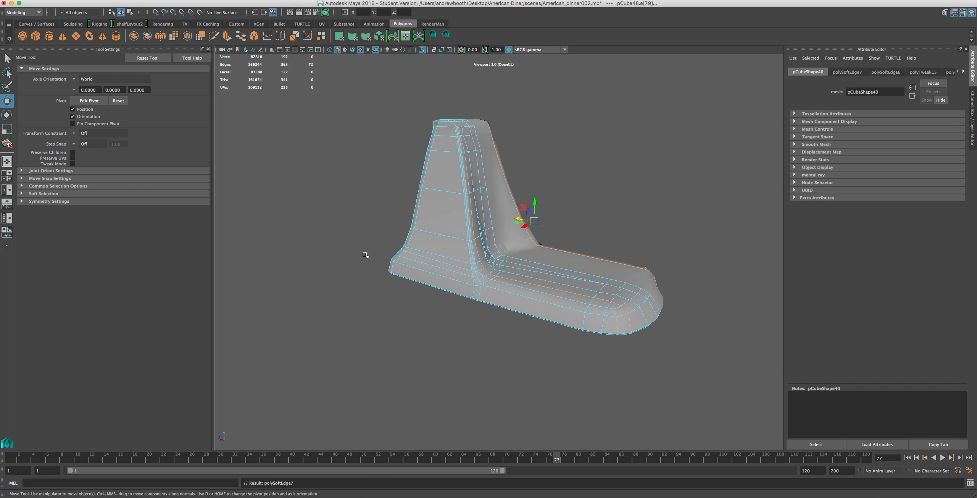
Examine the pillar's side face, corner ridge and top cap from several angles with nothing selected.
left_click(329, 199)
scroll(328, 199, "up", 2)
scroll(328, 199, "up", 3)
middle_click_drag(329, 199, 412, 252, "alt")
scroll(395, 356, "up", 5)
scroll(412, 252, "up", 4)
left_click_drag(335, 320, 382, 296, "alt")
scroll(382, 295, "down", 4)
left_click_drag(465, 274, 435, 301, "alt")
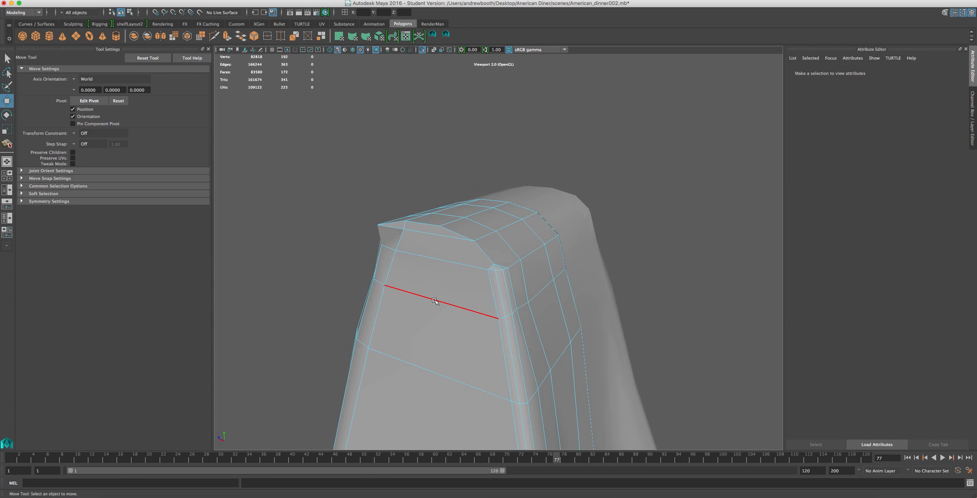
middle_click_drag(510, 369, 443, 201, "alt")
middle_click_drag(426, 277, 395, 103, "alt")
scroll(385, 255, "down", 3)
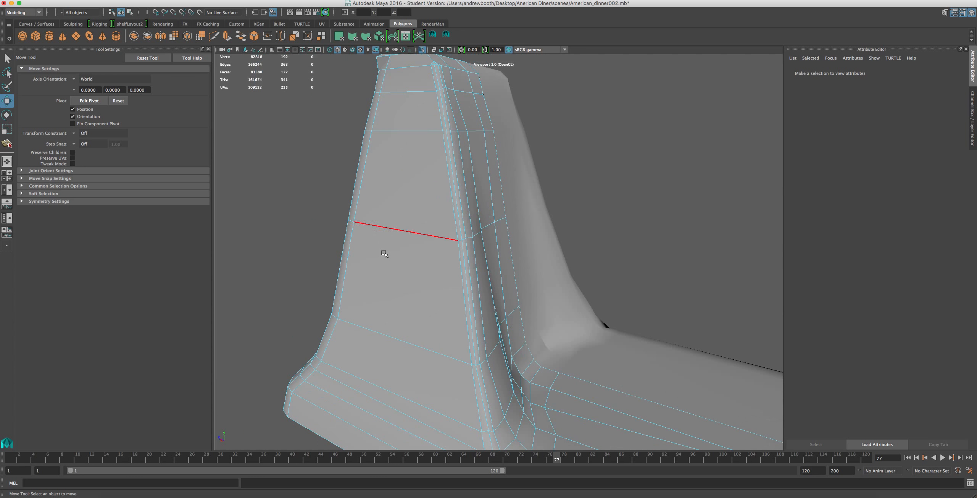
middle_click_drag(401, 273, 428, 383, "alt")
left_click_drag(413, 243, 430, 281, "alt")
scroll(431, 281, "up", 5)
left_click_drag(424, 212, 407, 233, "alt")
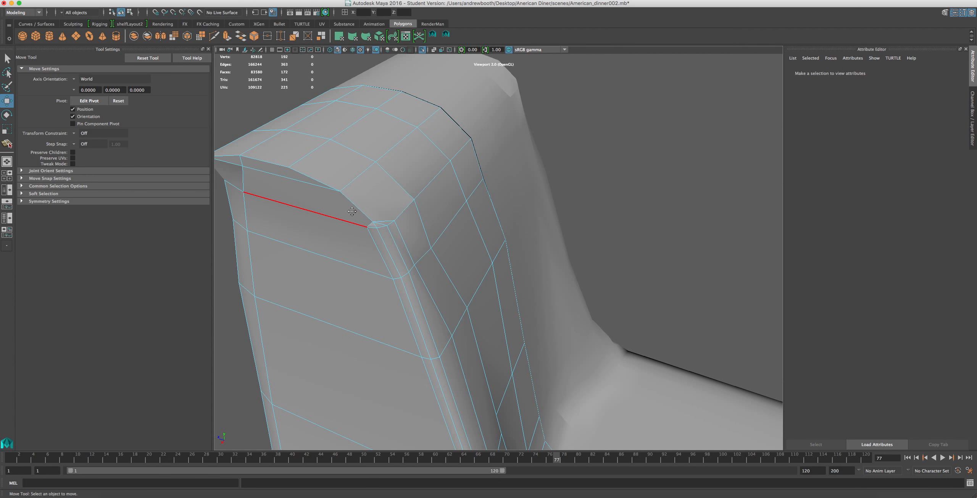
Move the overhanging rim edges of the pillar's top cap inward, above the flat side face.
left_click_drag(352, 213, 417, 212, "alt")
right_click_drag(440, 183, 441, 165)
left_click(455, 182)
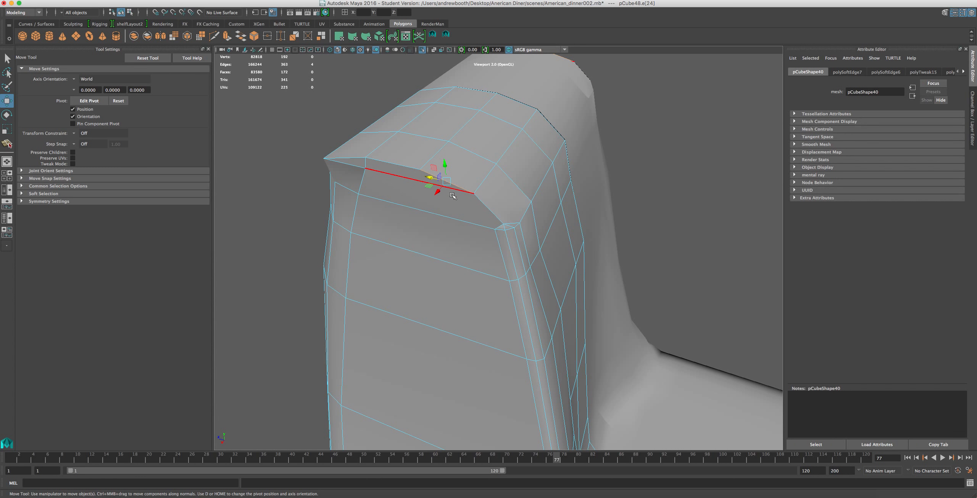
left_click(392, 164, "shift")
left_click(353, 164)
left_click(425, 171, "shift")
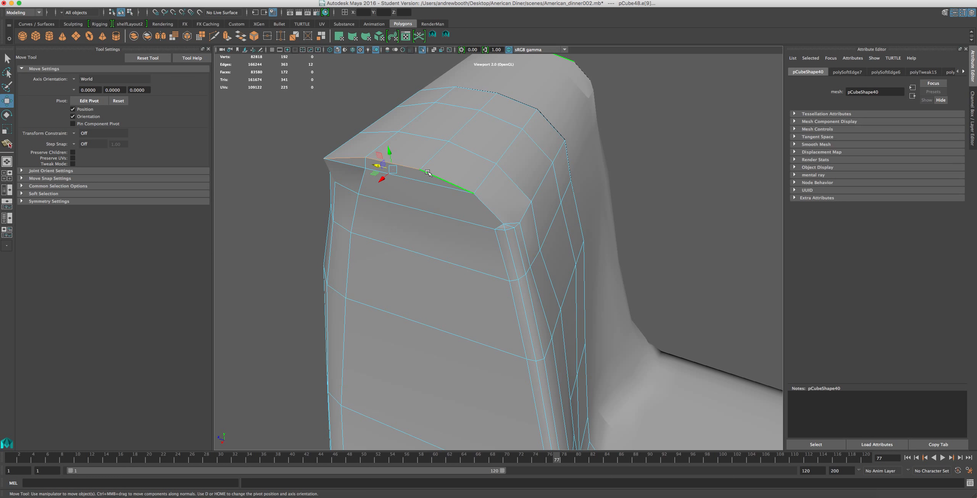
left_click_drag(382, 178, 396, 167)
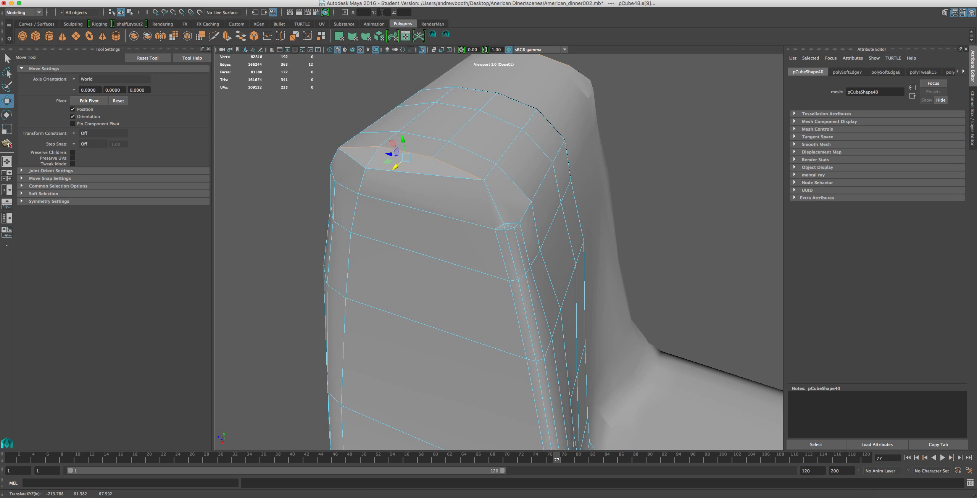
left_click(447, 33)
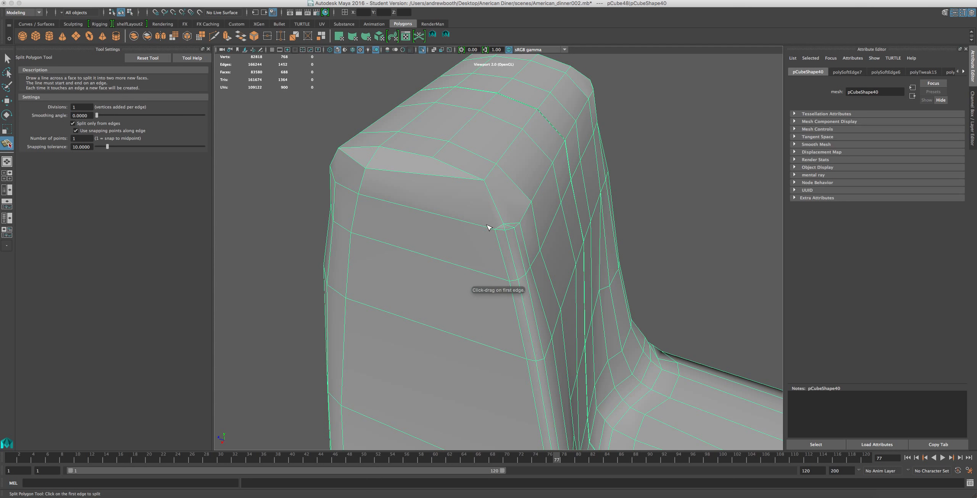
left_click(500, 228)
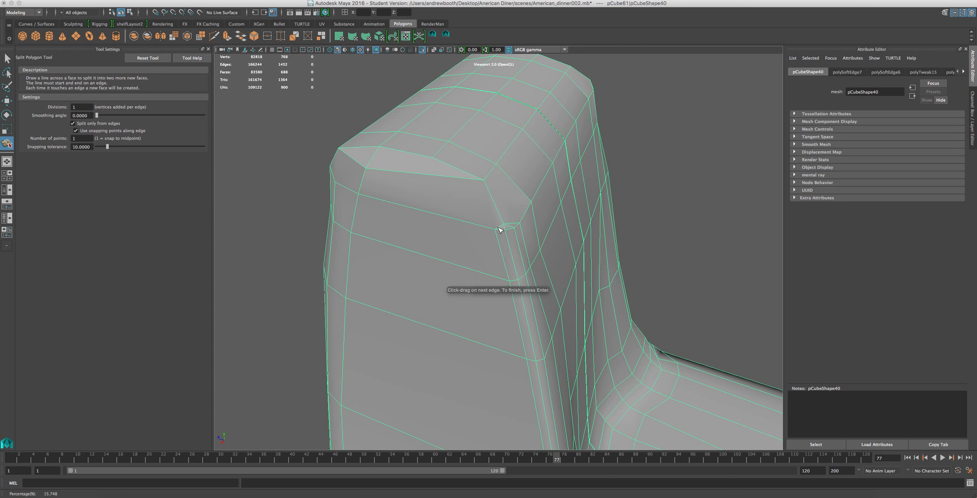
key("Delete")
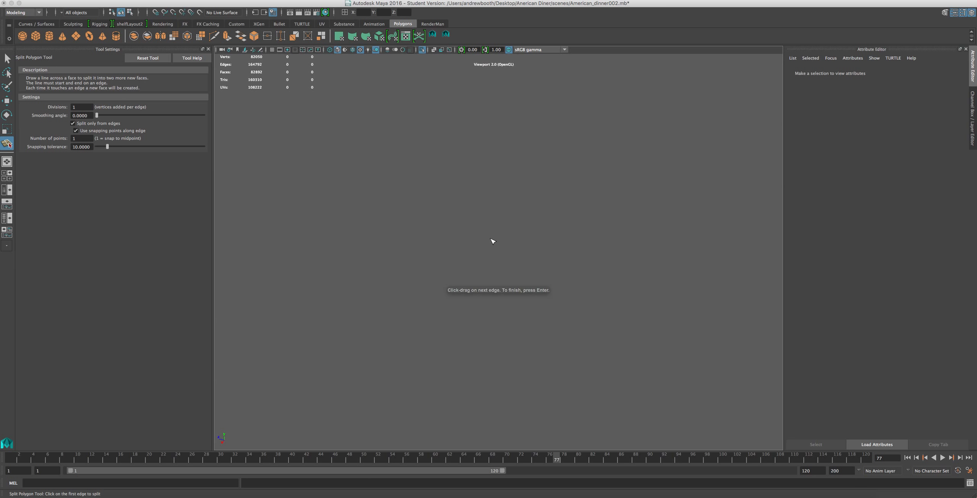
key("super+z")
Split the face at the cap's corner with an edge from the rim corner to the upper end of the pillar's ridge.
left_click_drag(530, 231, 372, 217, "alt")
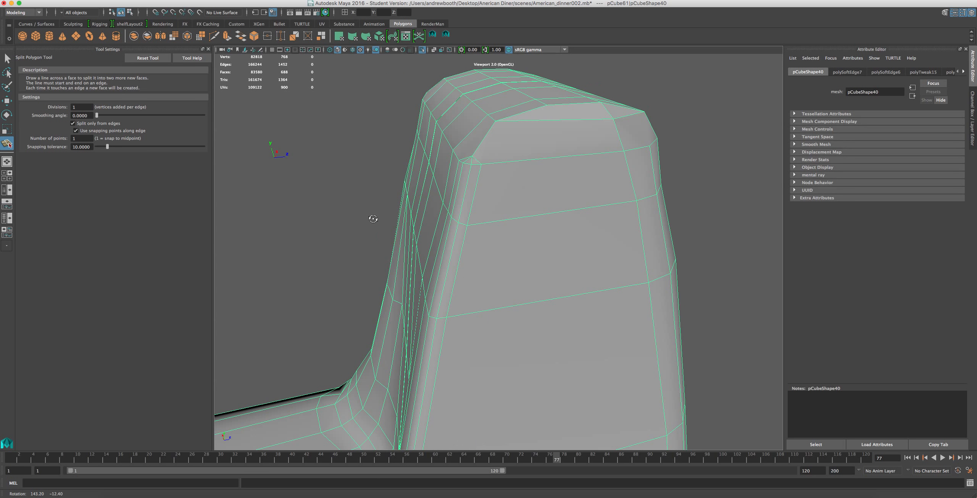
left_click_drag(474, 92, 485, 114, "alt")
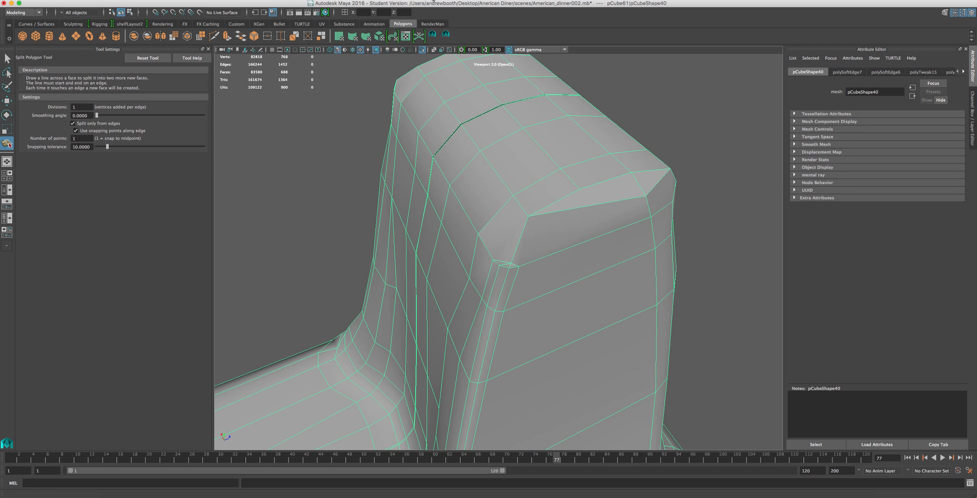
left_click_drag(523, 210, 539, 230)
left_click(491, 268)
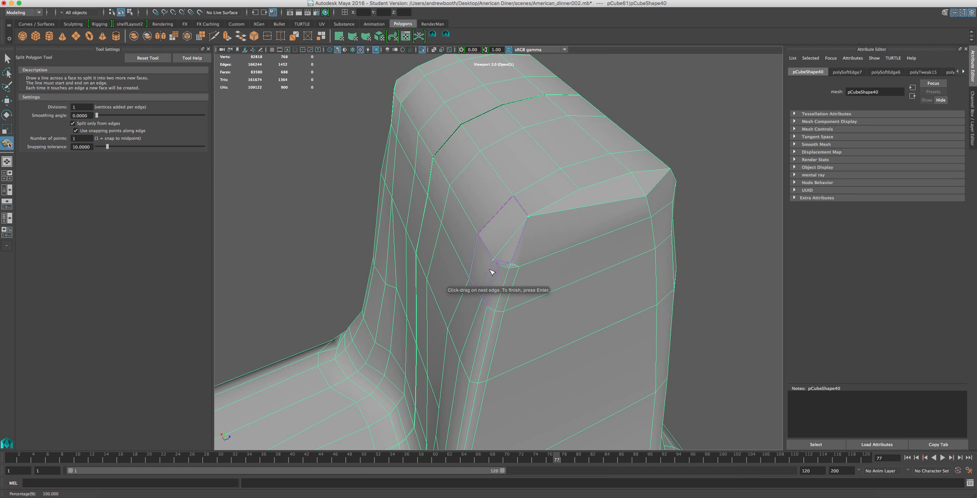
key("w")
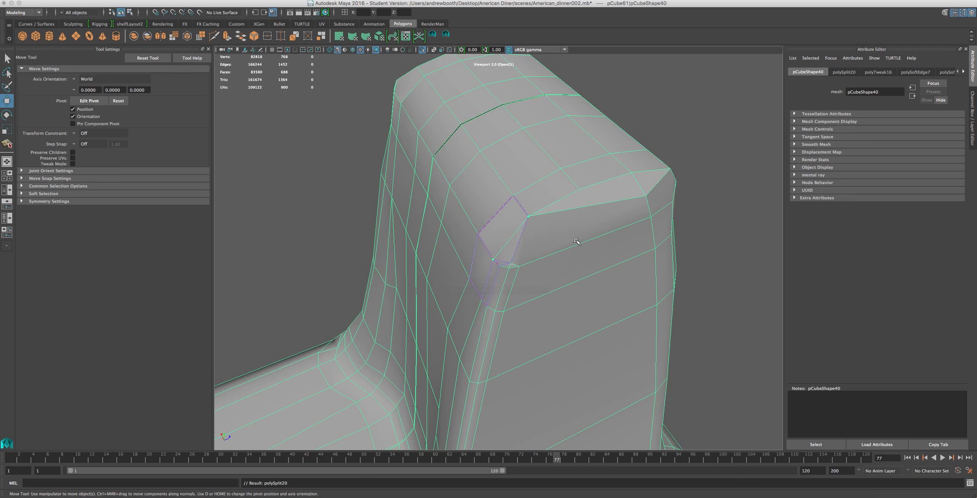
Delete the cap's rim edge above the flat side face, the short edge at its far corner and the leftover vertex.
right_click_drag(585, 204, 586, 204)
left_click(576, 219)
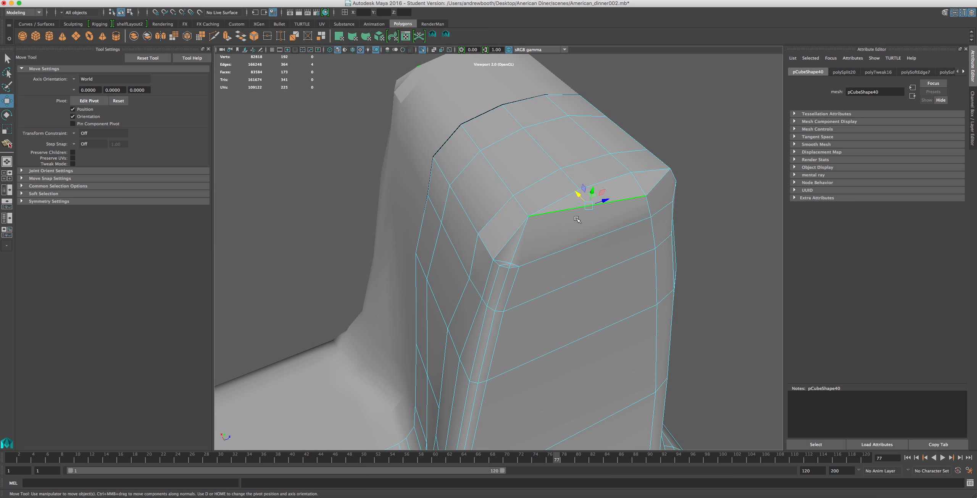
key("Delete")
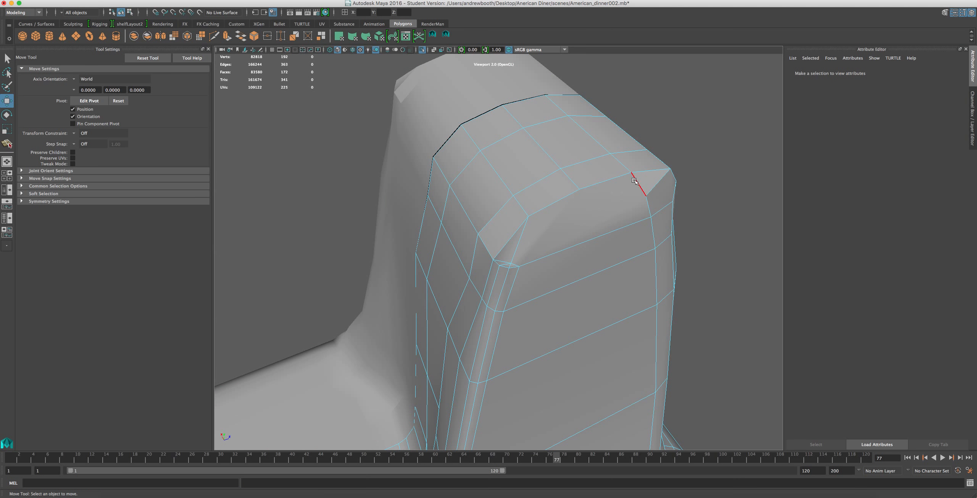
left_click(659, 182)
key("Delete")
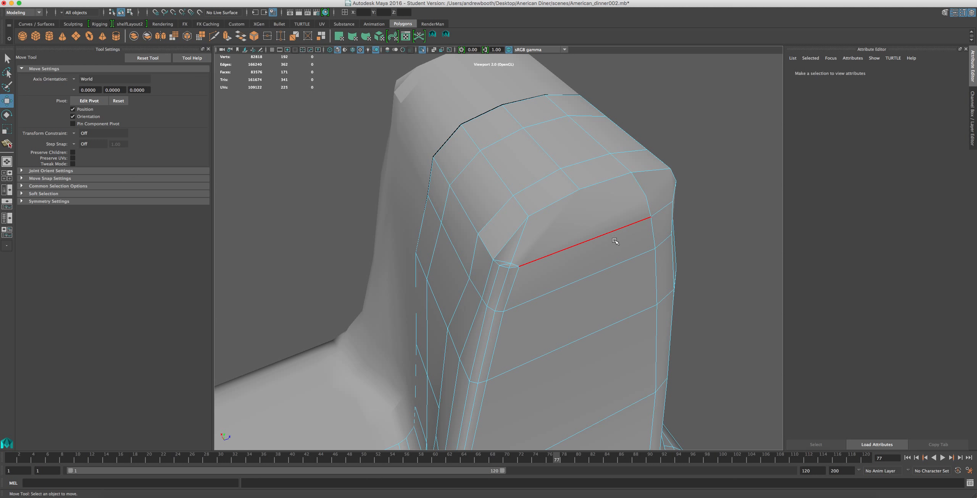
right_click_drag(648, 197, 624, 194)
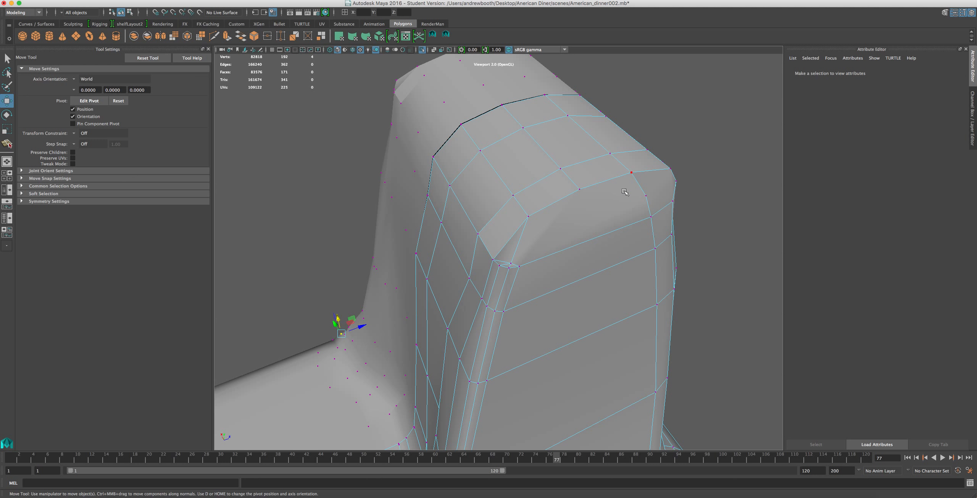
left_click(646, 198)
key("Delete")
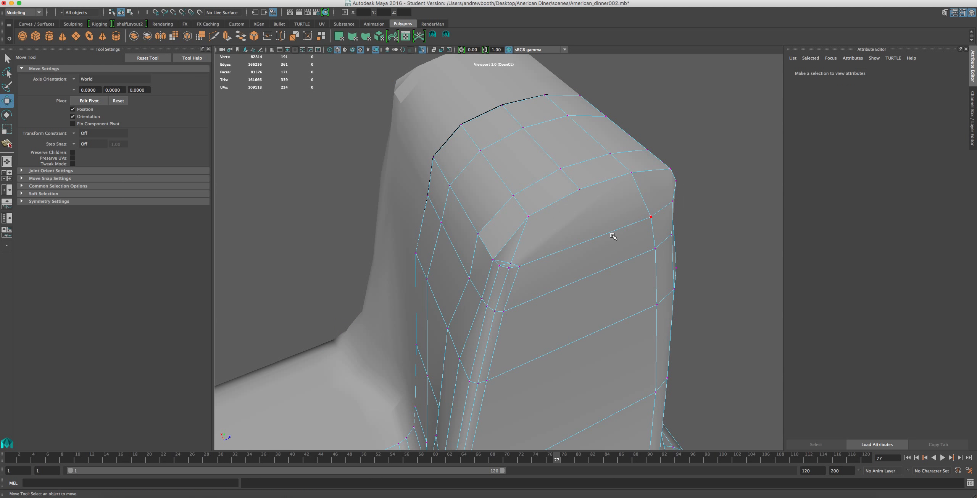
Delete the short edge that crosses the upper end of the pillar's corner ridge.
scroll(519, 255, "up", 5)
right_click_drag(511, 267, 515, 234)
left_click(513, 273)
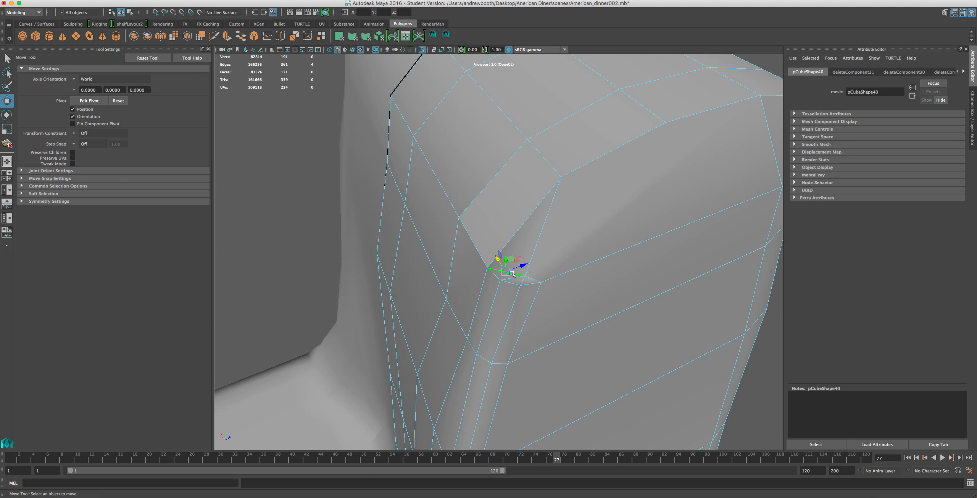
key("Delete")
Split the face above the ridge with an edge from the ridge's upper end to the cap's rim corner.
left_click(508, 280)
left_click(445, 34)
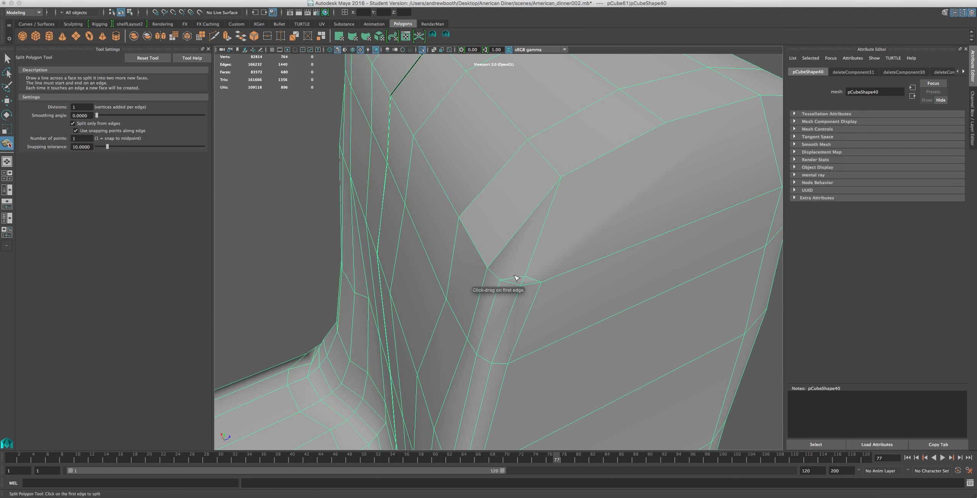
left_click_drag(519, 279, 477, 287)
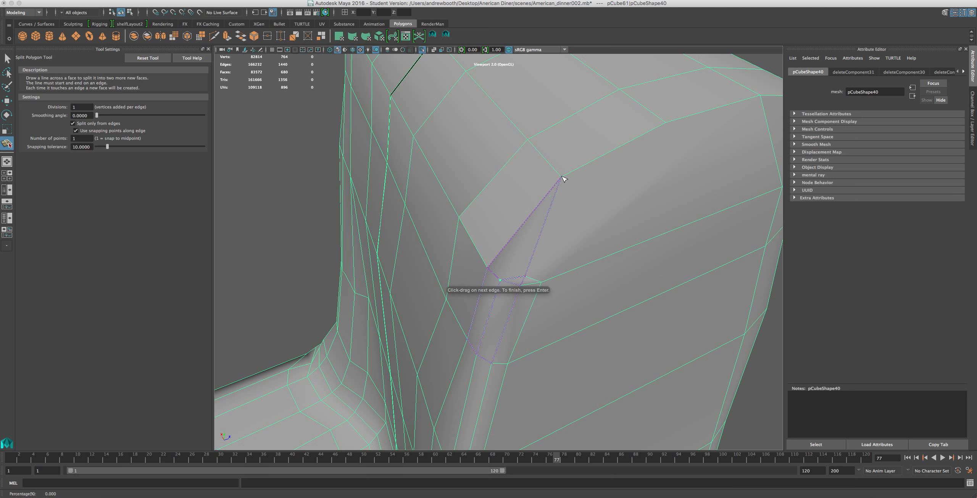
key("w")
right_click_drag(515, 275, 516, 243)
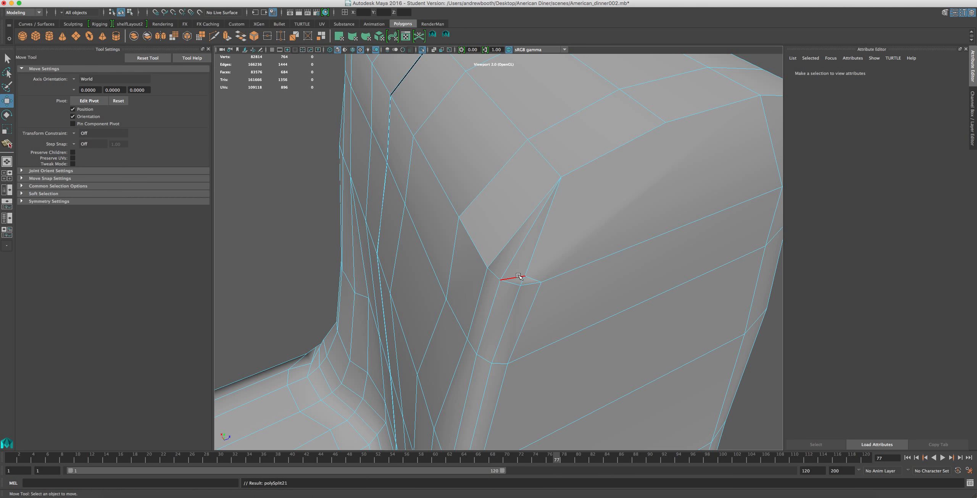
Delete the two small leftover edges at the upper end of the pillar's corner ridge.
left_click(520, 276)
key("Delete")
left_click(538, 277)
key("Delete")
Split the large face under the cap with a diagonal edge from the second rim vertex to the ridge's outer upper vertex.
scroll(562, 257, "down", 3)
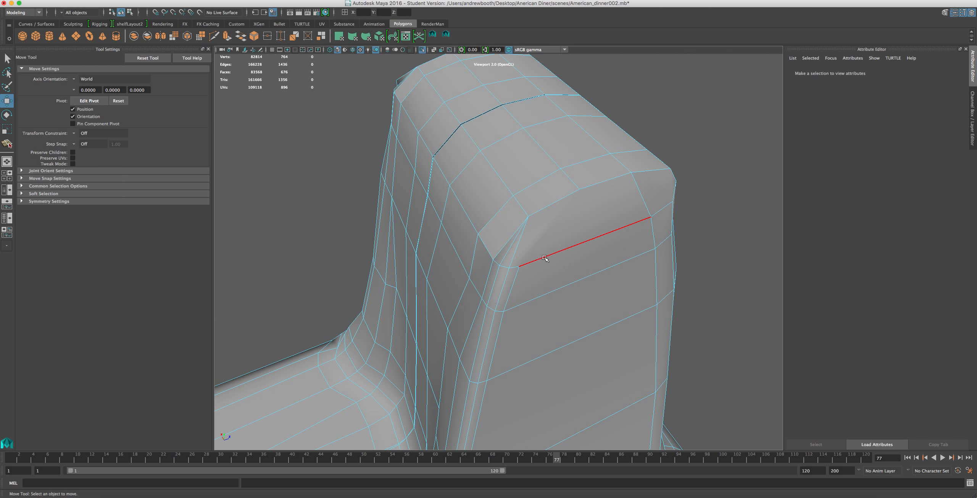
left_click_drag(544, 258, 500, 93, "alt")
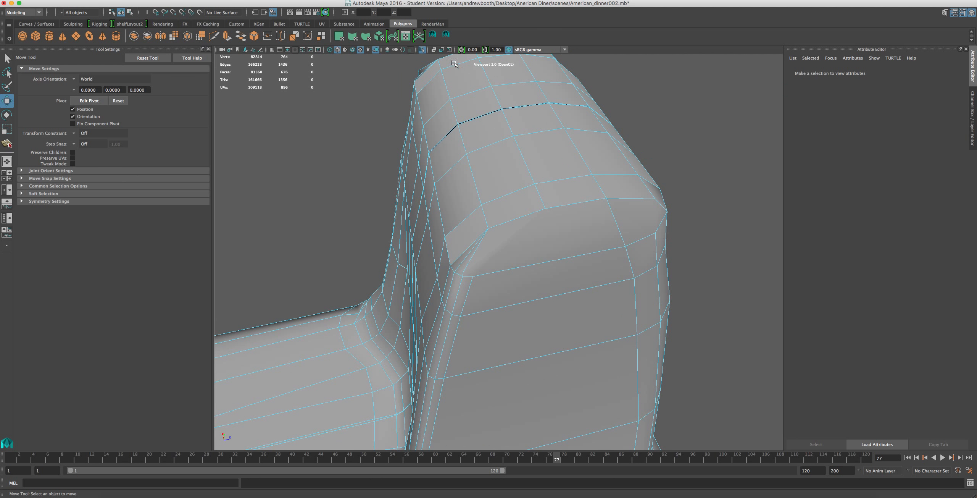
left_click(446, 36)
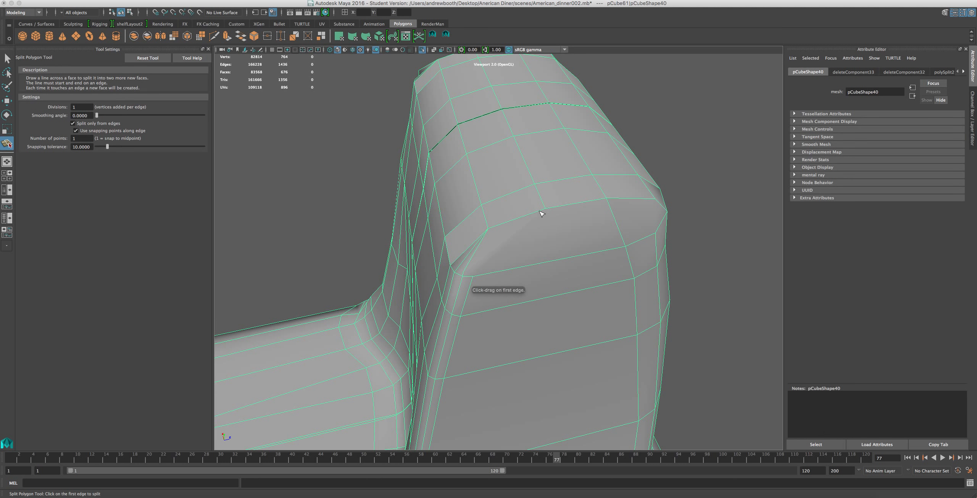
left_click_drag(470, 277, 484, 277)
key("Return")
Try to split another edge between the cap's rim and the upper end of the pillar's ridge.
scroll(508, 241, "up", 10)
scroll(508, 242, "down", 7)
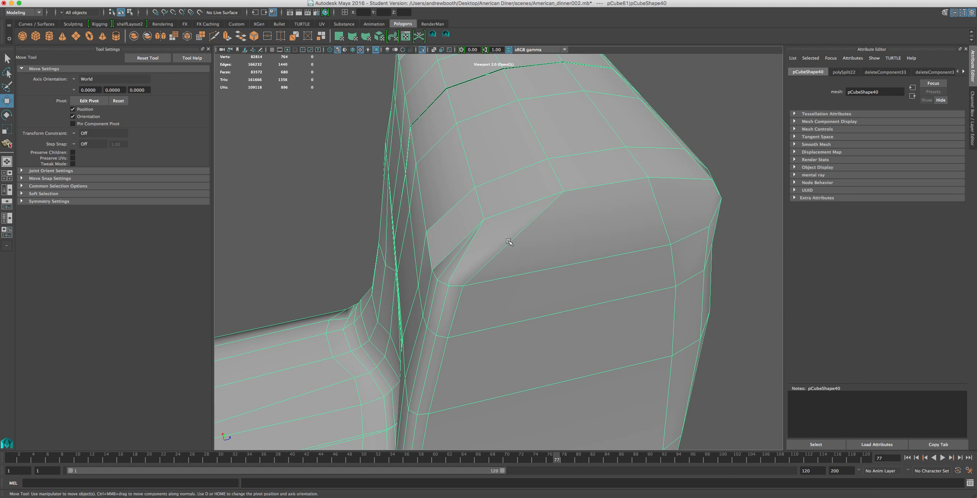
key("g")
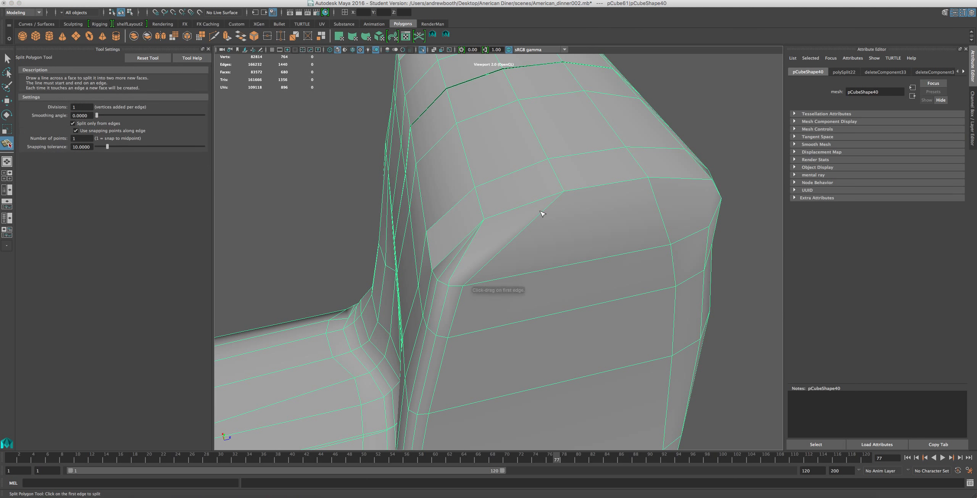
left_click(427, 312)
left_click_drag(452, 285, 432, 294)
key("Return")
key("w")
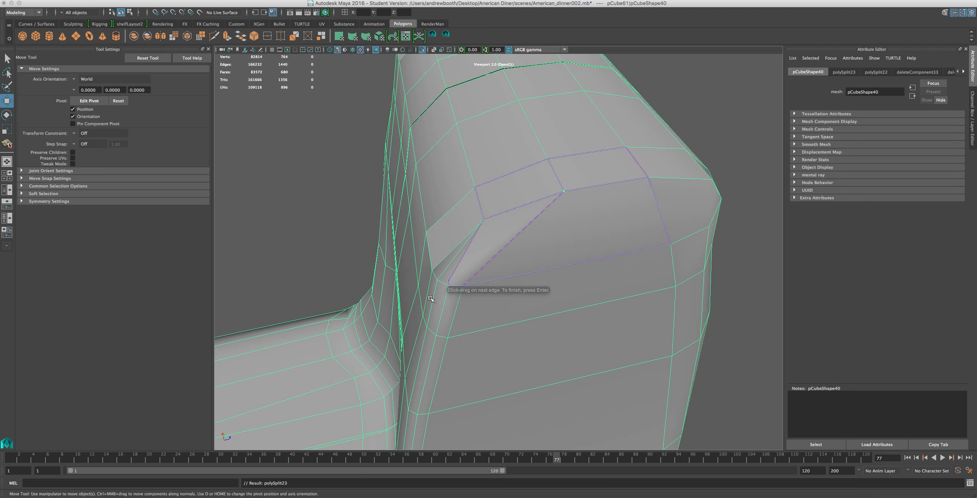
scroll(454, 298, "up", 5)
key("y")
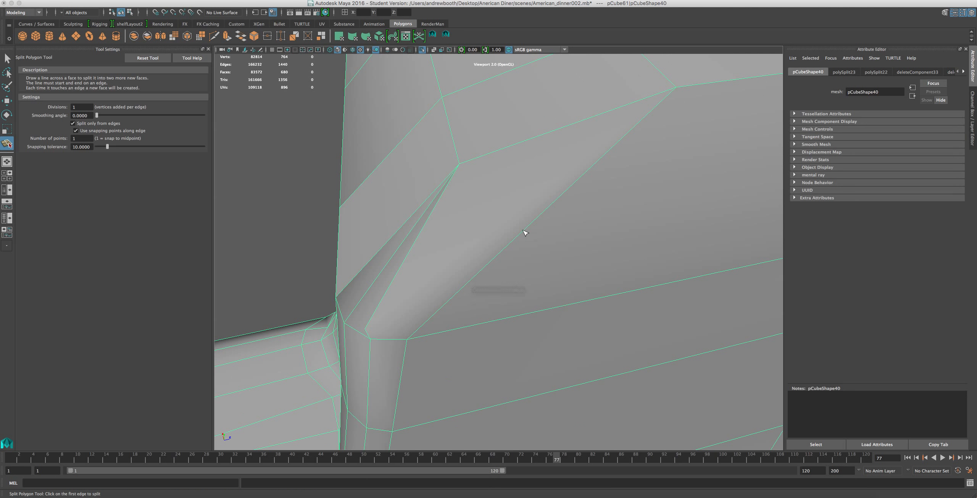
left_click(622, 109)
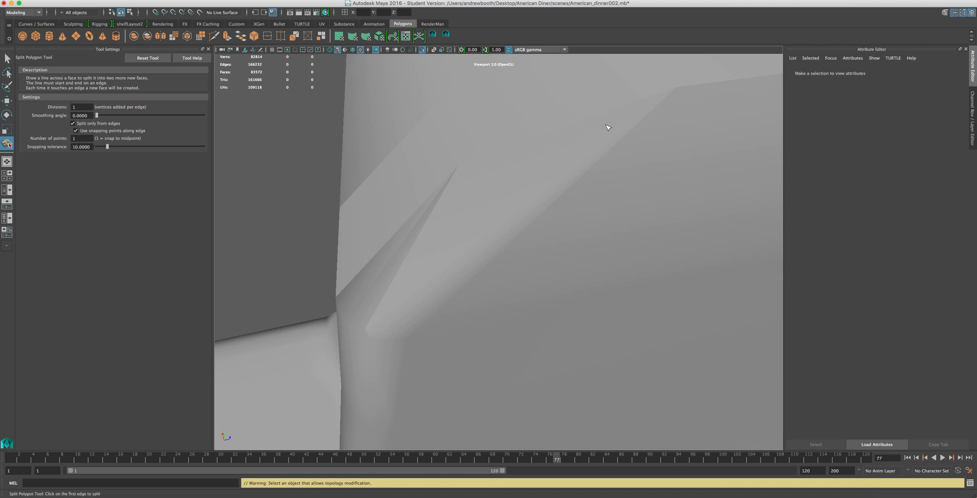
Examine the cleaned-up pillar cap and both halves of the base from further away in object mode.
scroll(603, 139, "down", 5)
right_click_drag(601, 177, 605, 159)
right_click_drag(491, 191, 524, 179)
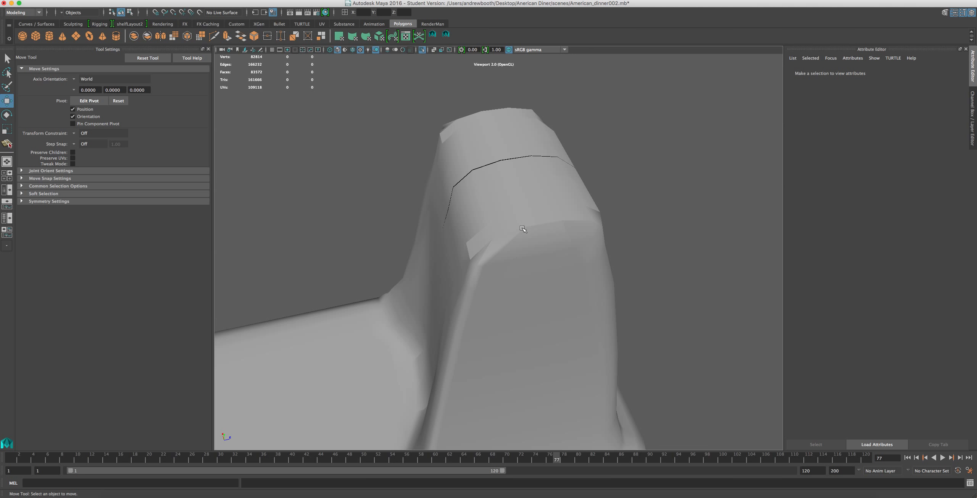
scroll(468, 284, "down", 4)
left_click_drag(620, 312, 316, 189)
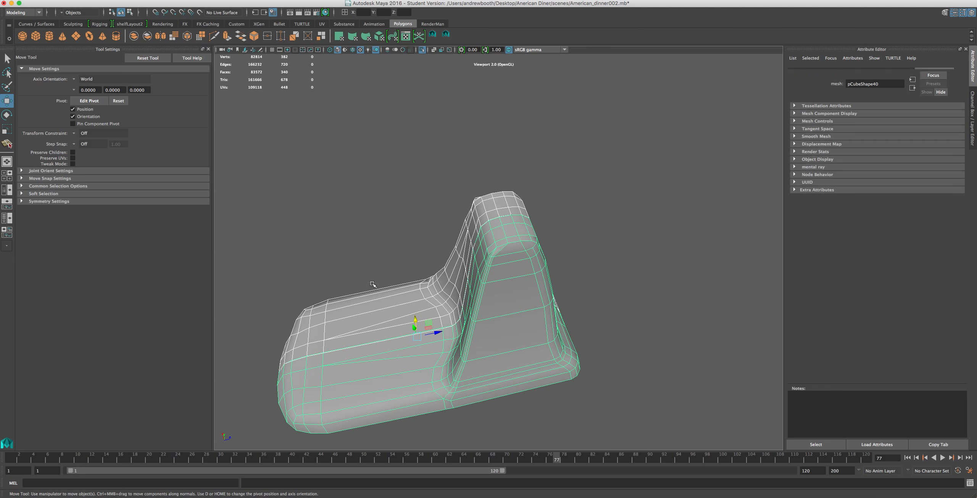
scroll(491, 296, "up", 4)
scroll(493, 296, "down", 4)
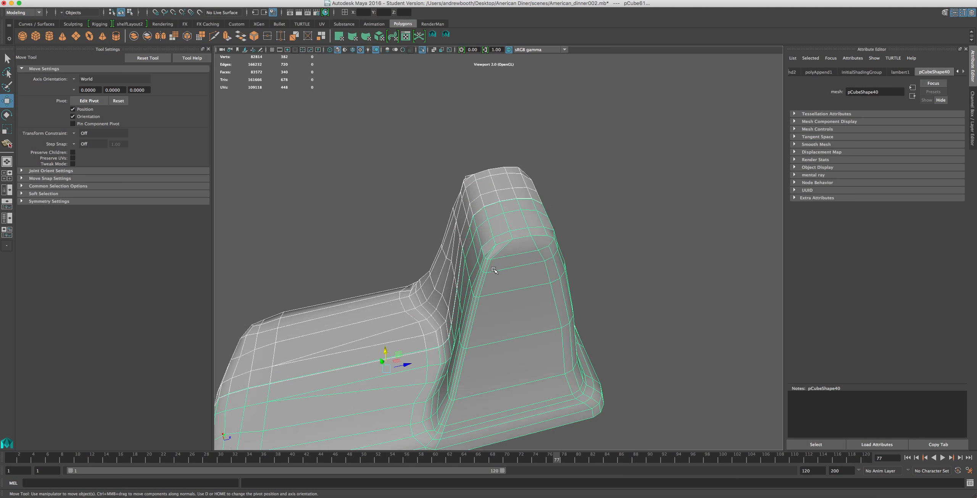
left_click(358, 267)
scroll(493, 349, "up", 4)
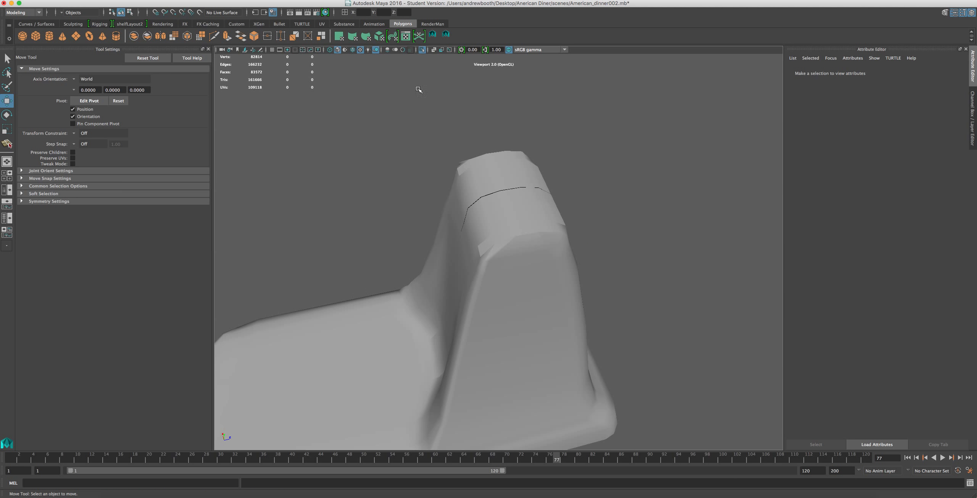
View the pillar within the full scene, then select both mirrored halves of the base and isolate them.
left_click(423, 52)
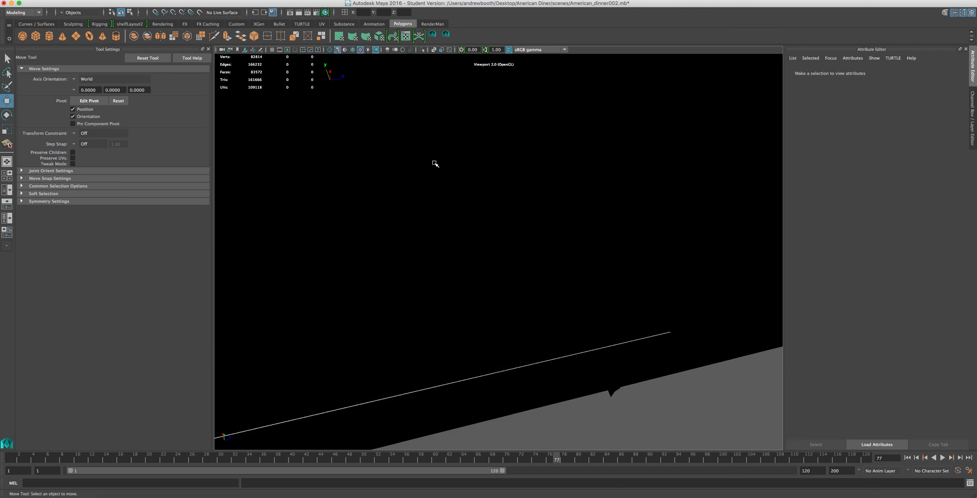
left_click_drag(424, 206, 595, 130, "alt")
left_click(470, 268)
scroll(470, 268, "up", 4)
left_click_drag(470, 268, 491, 287, "alt")
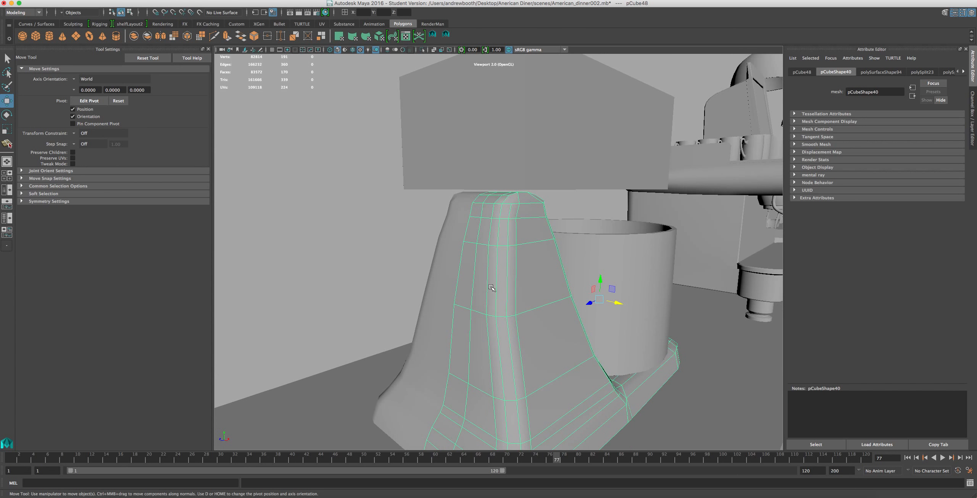
left_click(437, 317, "shift")
left_click(422, 51)
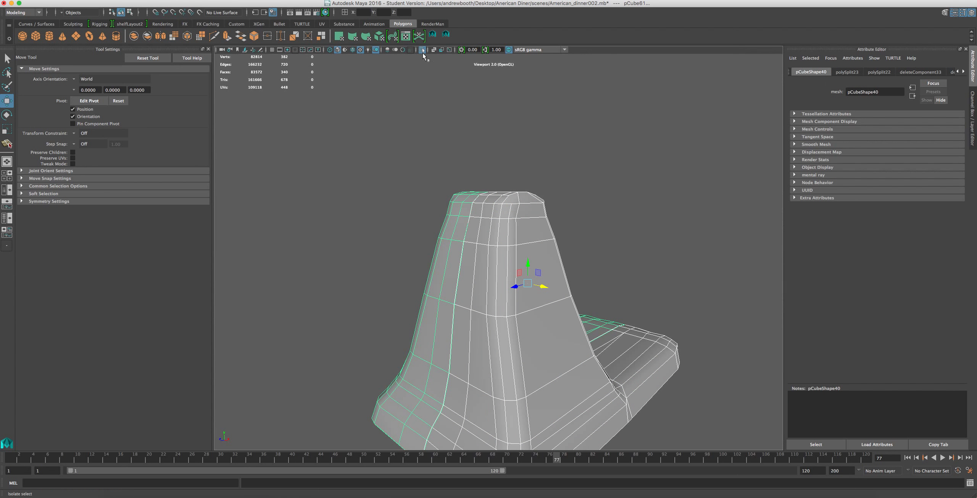
Delete the stray vertex just above the upper end of the pillar's corner ridge.
mouse_move(566, 201)
left_mouse_down("alt")
mouse_move(515, 214)
mouse_move(395, 216)
mouse_move(487, 122)
mouse_move(549, 201)
left_mouse_up("alt")
scroll(546, 139, "up", 5)
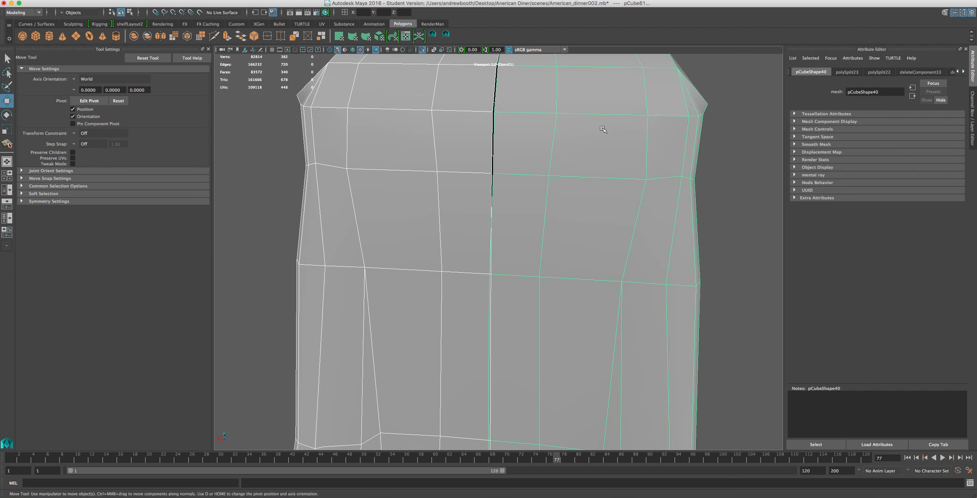
middle_click_drag(601, 126, 477, 201, "alt")
scroll(523, 193, "up", 3)
left_click_drag(576, 177, 528, 186, "alt")
right_click_drag(403, 215, 381, 208)
left_click(420, 208)
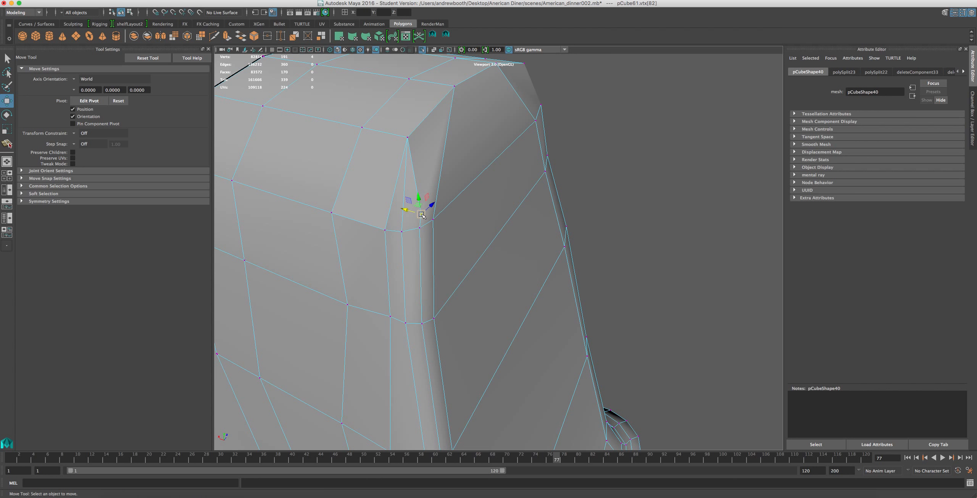
key("Delete")
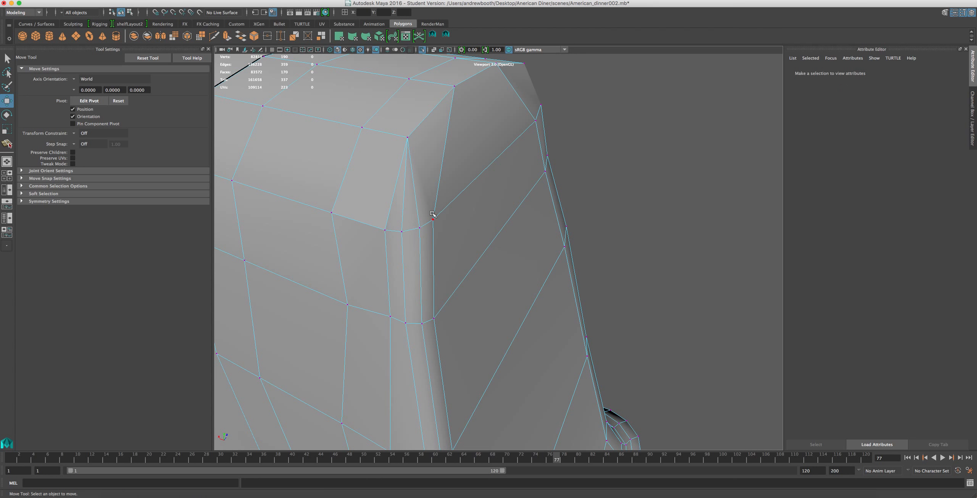
Split an edge from the top cap's corner down to the upper end of the pillar's ridge.
left_click(436, 35)
left_click(446, 35)
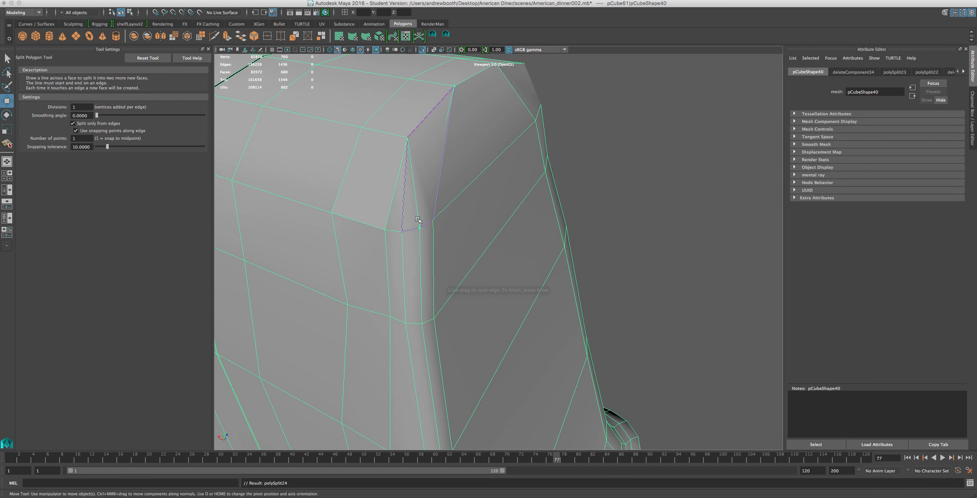
key("w")
scroll(404, 165, "down", 5)
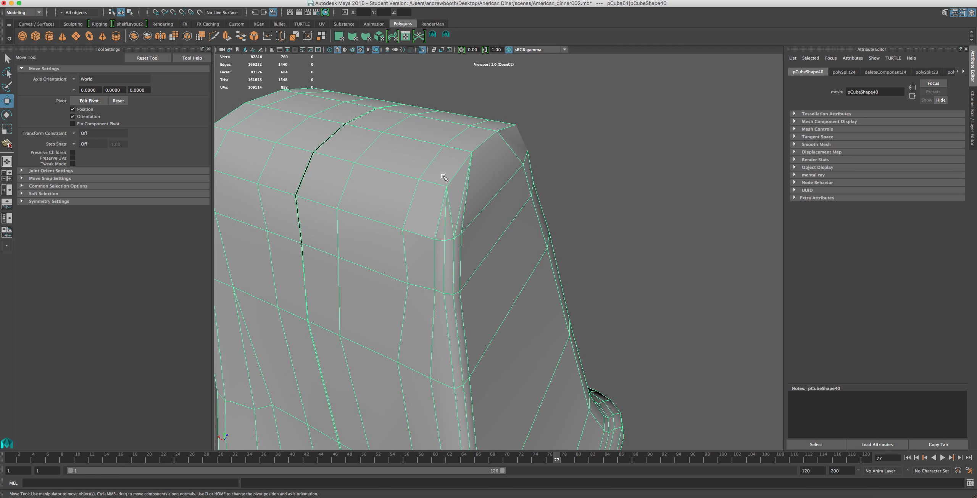
Split an edge across the cap's sloping side face, from the midpoint of its cross edge to the opposite corner edge.
left_click_drag(456, 199, 407, 214, "alt")
scroll(468, 175, "up", 3)
scroll(478, 168, "down", 3)
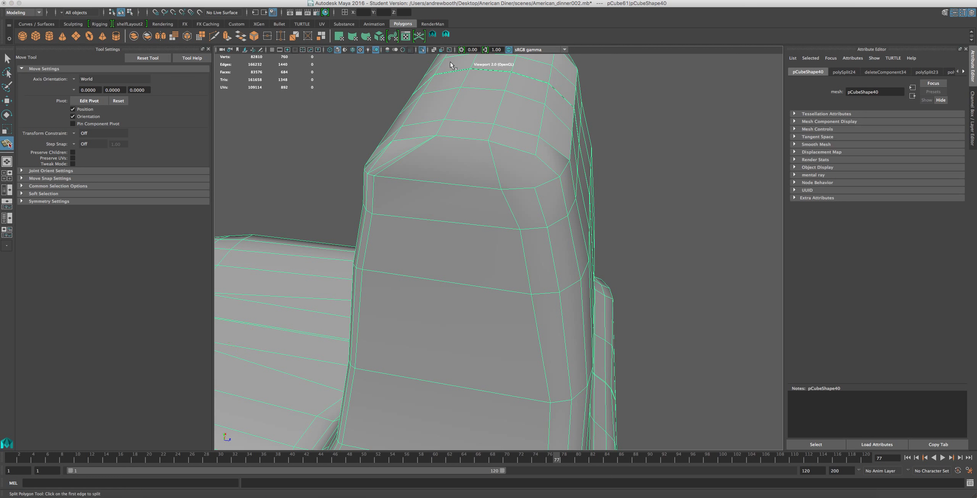
left_click(446, 35)
left_click(498, 171)
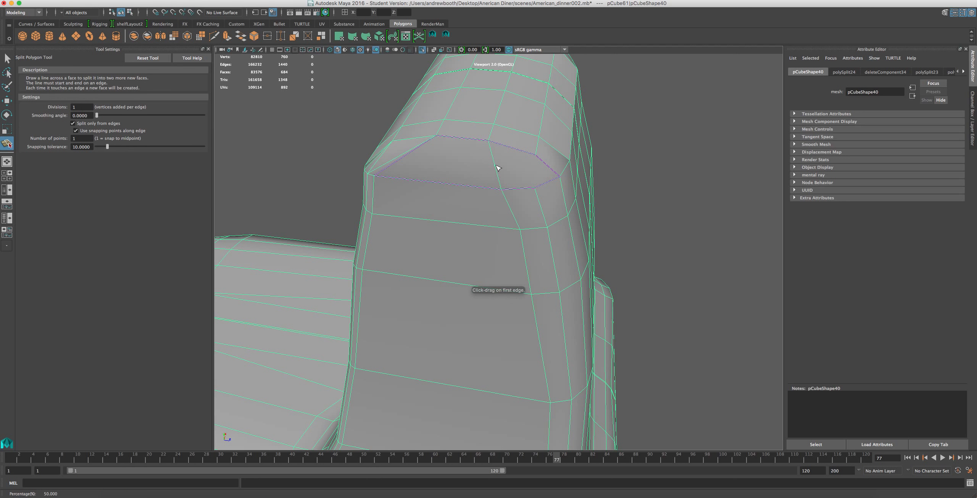
left_click(497, 168)
left_click(408, 162)
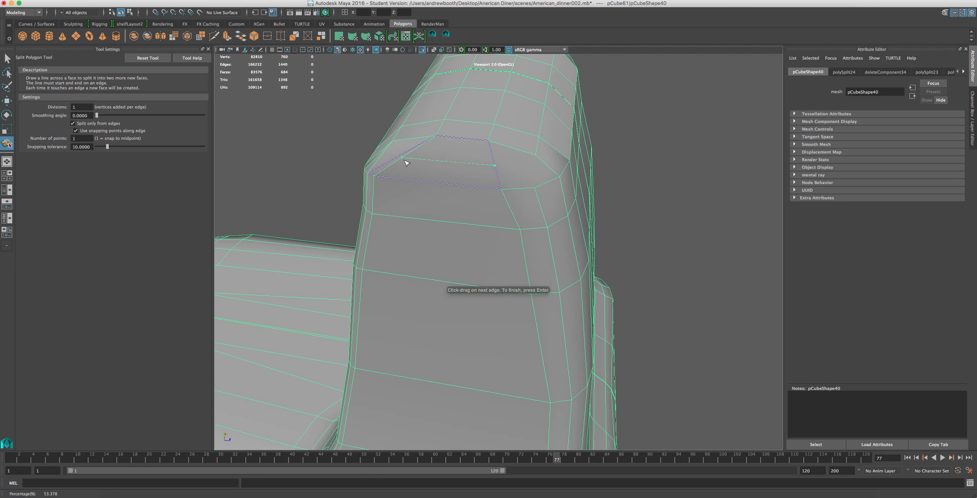
key("Return")
key("w")
Split two crossing edges on the cap's rounded corner, one running down it and one continuing the horizontal cut to it.
left_click(446, 34)
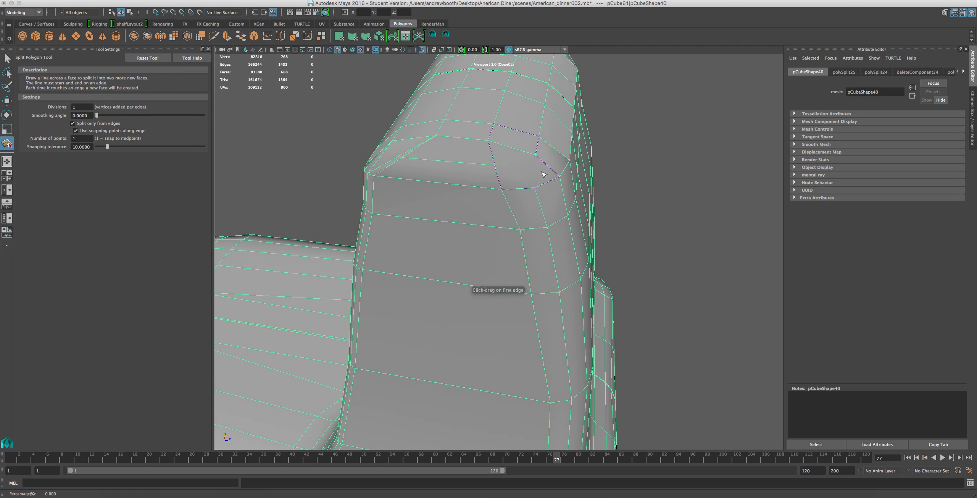
left_click(536, 185)
key("Return")
key("w")
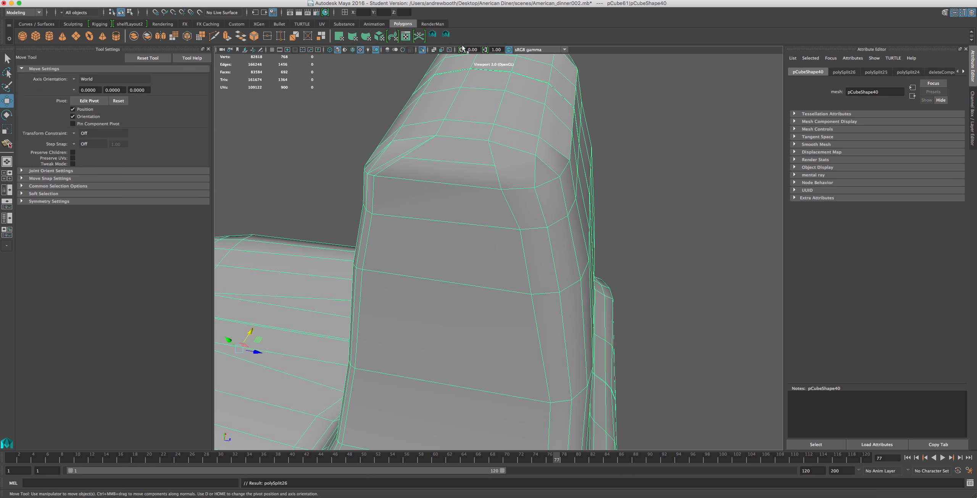
left_click(445, 35)
left_click(494, 165)
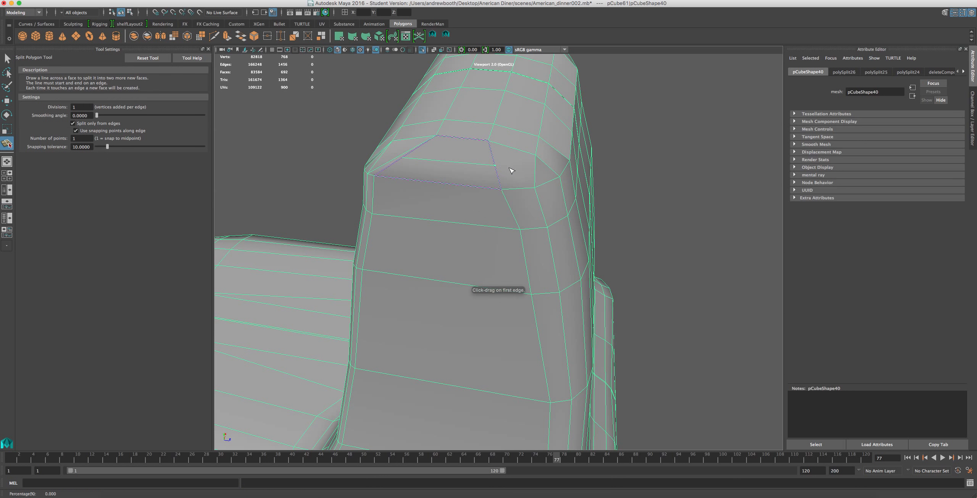
left_click(536, 176)
key("Return")
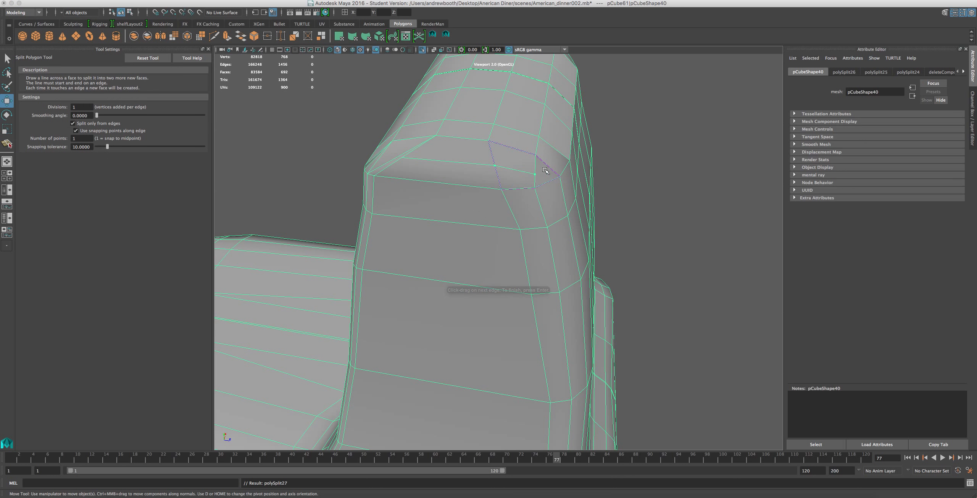
key("w")
Adjust the position of the new vertex where the two cuts meet on the cap's rounded corner.
right_click_drag(533, 174, 496, 168)
left_click(534, 175)
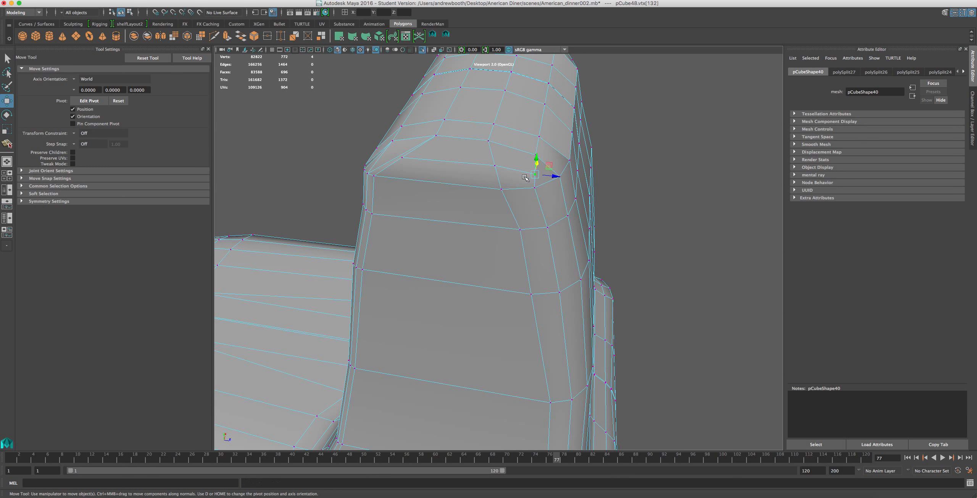
left_click_drag(558, 176, 442, 238)
Delete the surplus edges between the cap's rim and the ridge's upper end, including the horizontal cut across the cap's side face.
right_click_drag(436, 231, 436, 212)
left_click(441, 234)
key("Delete")
left_click(458, 217)
key("Delete")
left_click(462, 229)
key("Delete")
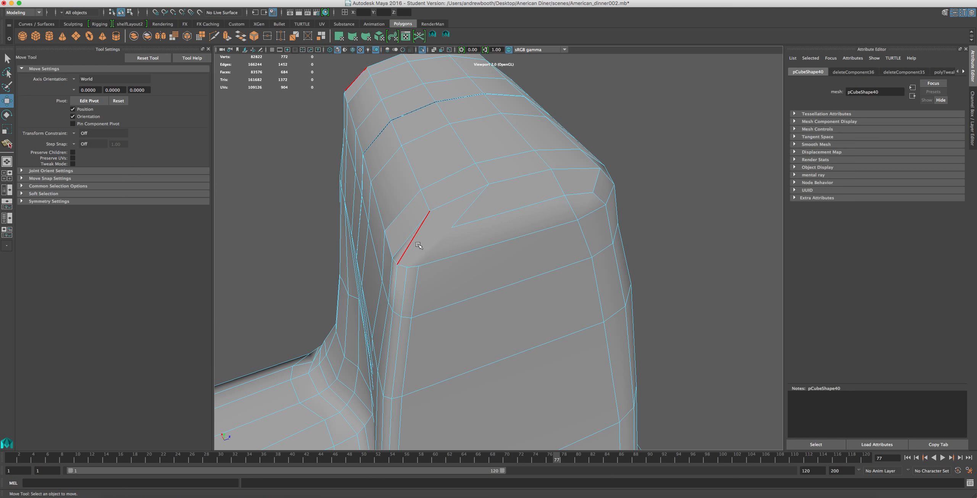
left_click(416, 246)
key("Delete")
left_click(460, 227)
key("Delete")
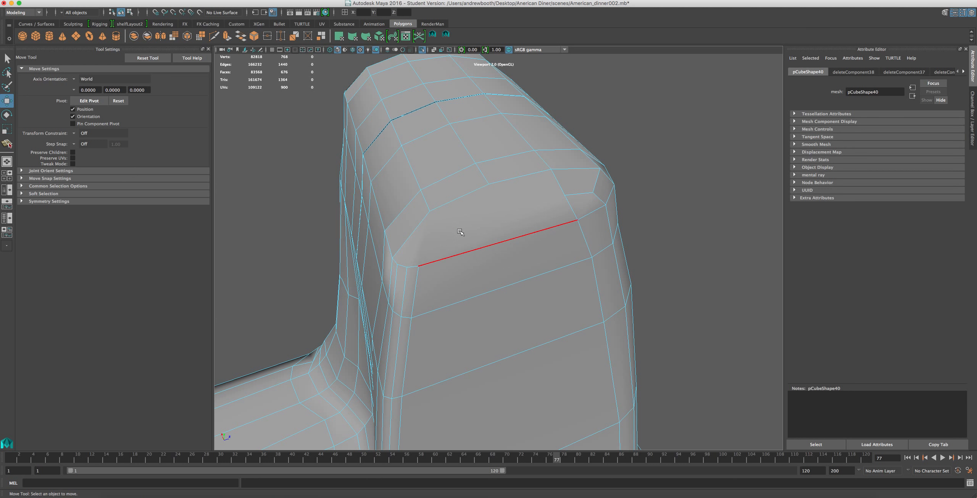
Split a continuous line of edges down the middle of the pillar's side face, from the cap to the base's lower edge.
scroll(463, 225, "down", 5)
middle_click_drag(467, 222, 435, 167, "alt")
middle_click_drag(427, 197, 406, 123, "alt")
scroll(419, 190, "down", 3)
left_click_drag(437, 199, 410, 201, "alt")
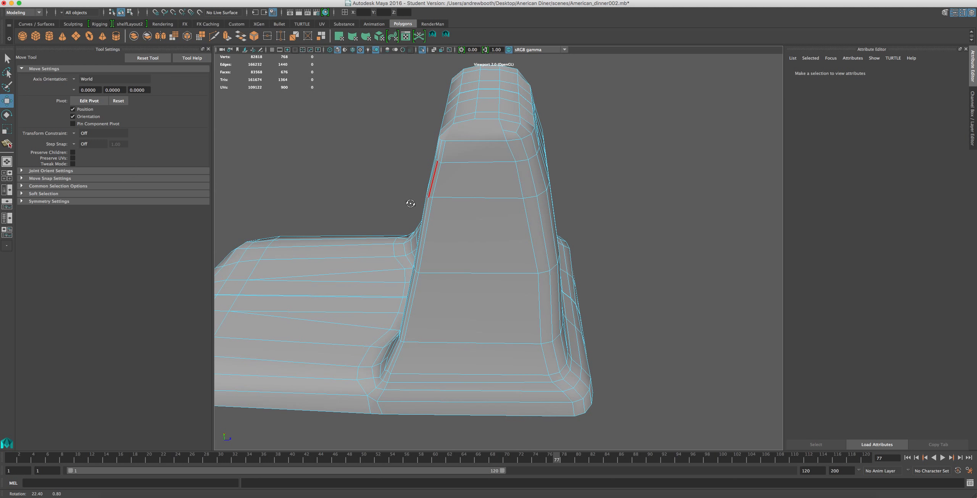
left_click(445, 36)
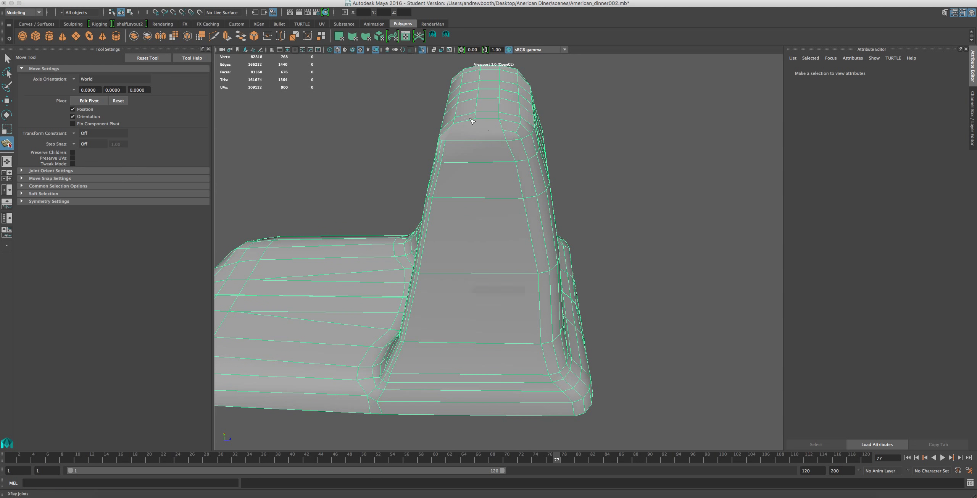
left_click_drag(451, 184, 454, 226)
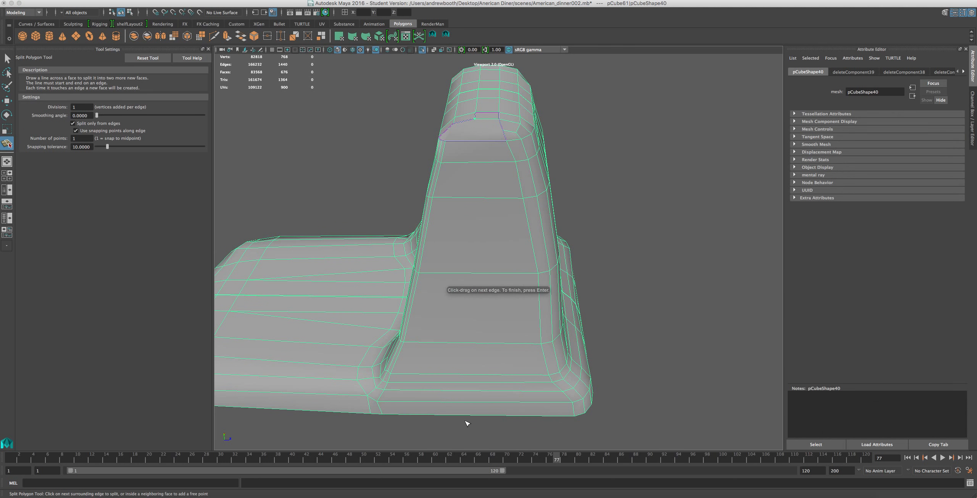
left_click_drag(480, 417, 469, 417)
key("Return")
Split an edge from the cap's corner cut across the midpoint of the central vertical edge to the opposite ridge's upper end.
left_click_drag(449, 322, 450, 384, "alt")
left_click_drag(486, 262, 492, 308, "alt")
left_click_drag(490, 230, 510, 132, "alt")
right_click_drag(432, 81, 423, 162, "alt")
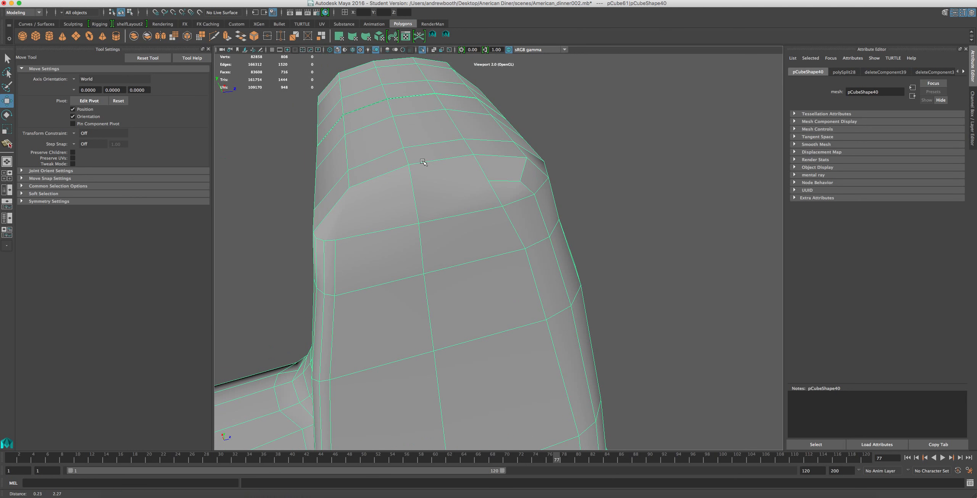
left_click(447, 34)
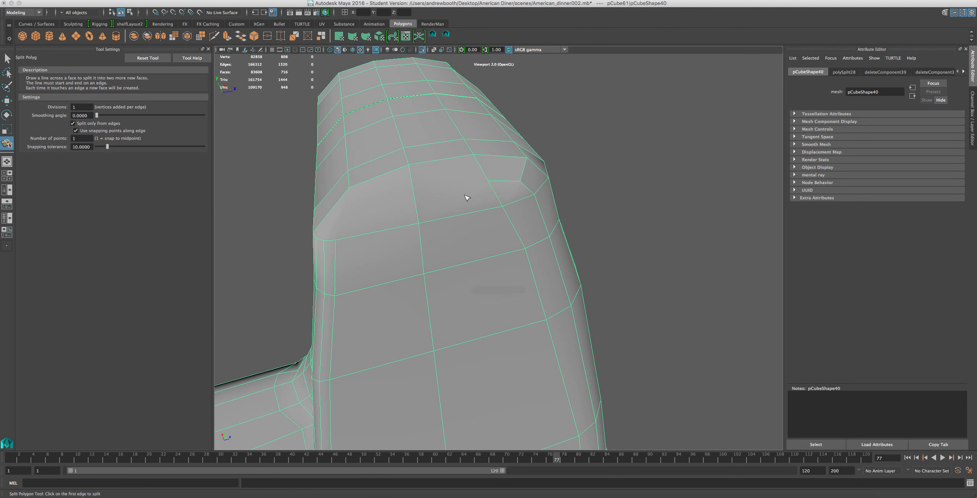
left_click(488, 180)
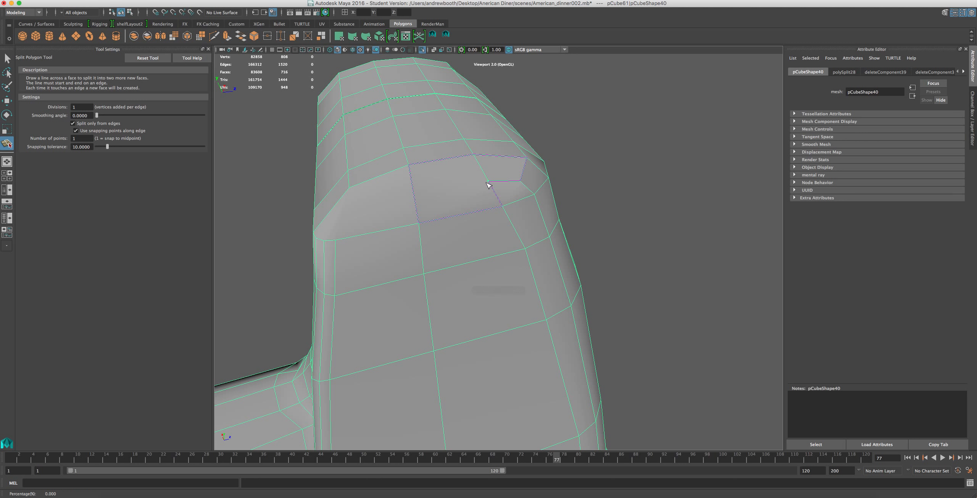
left_click(415, 194)
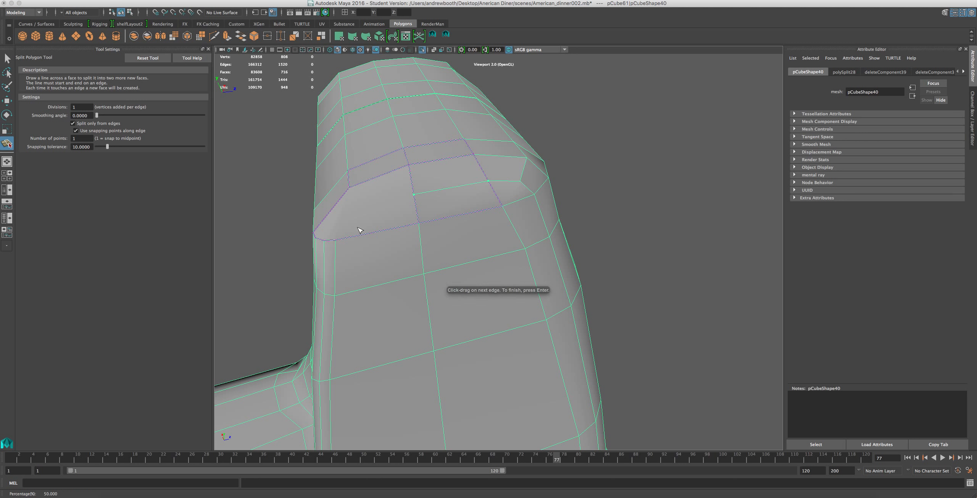
left_click(337, 241)
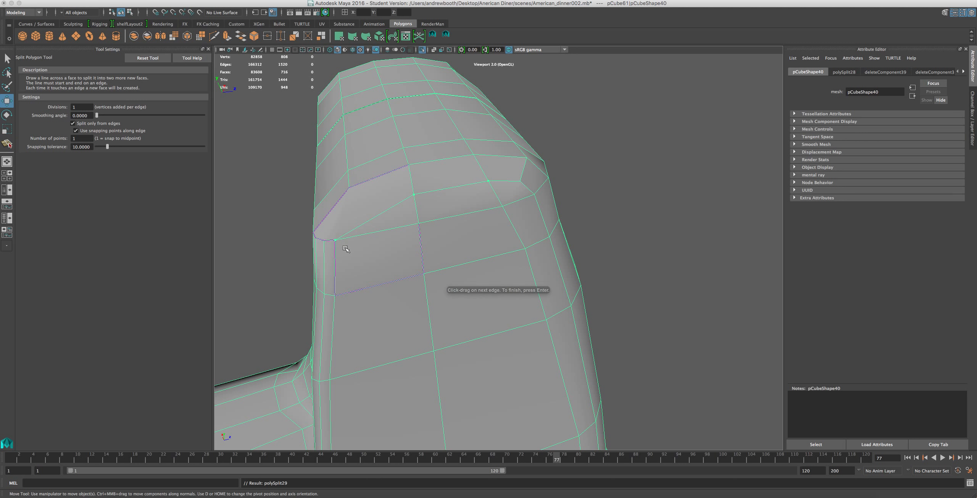
key("w")
Split an edge from the cap's rim corner down to the diagonal edge and move the resulting vertex up towards the rim.
left_click(446, 35)
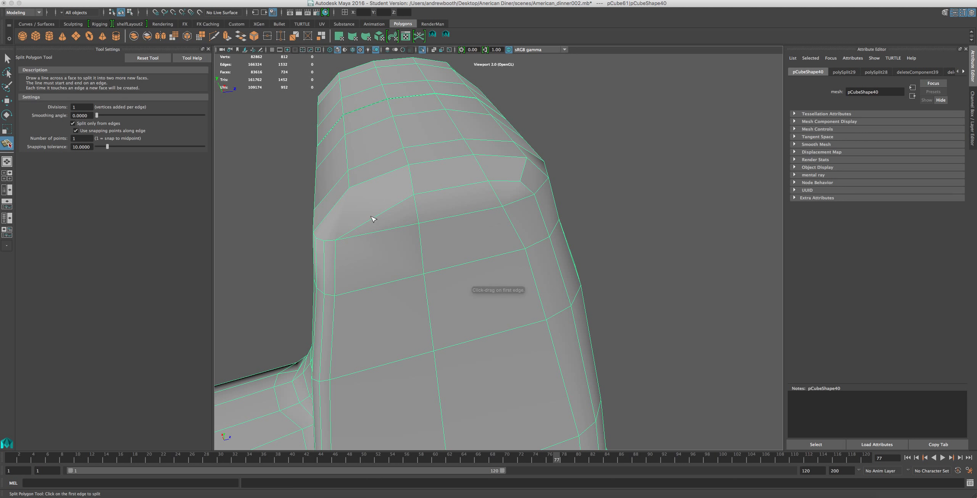
left_click(367, 223)
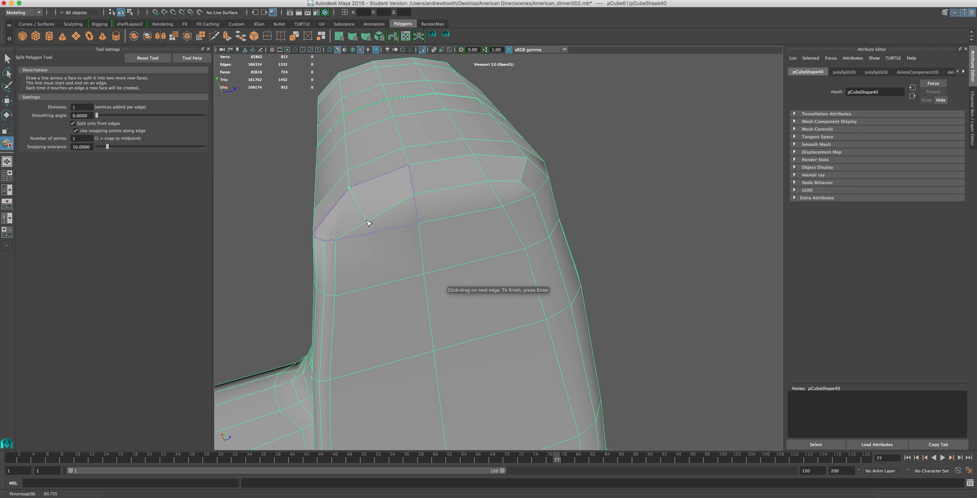
key("w")
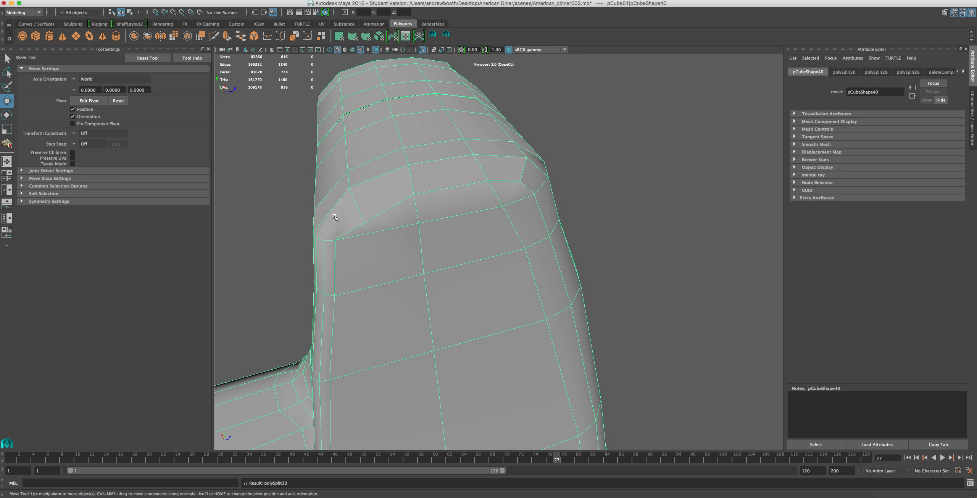
right_click_drag(332, 218, 286, 219)
left_click(363, 223)
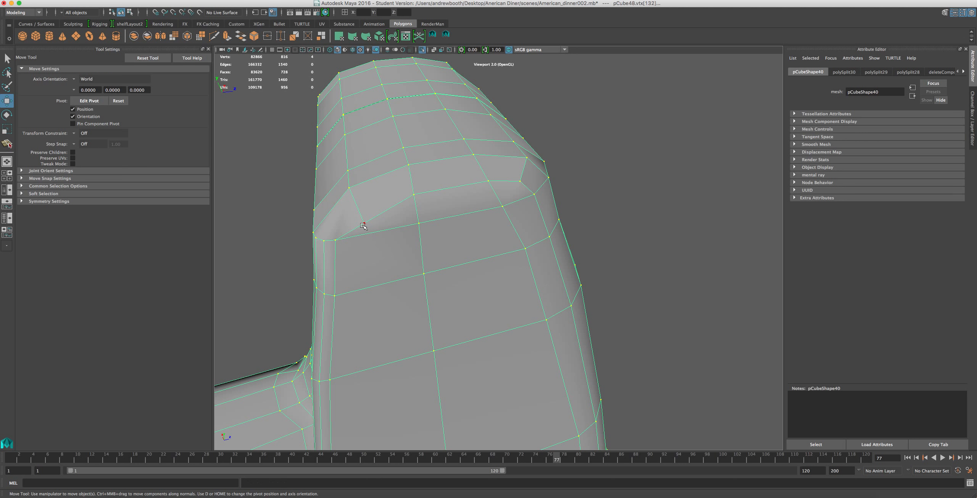
left_click_drag(362, 213, 355, 198)
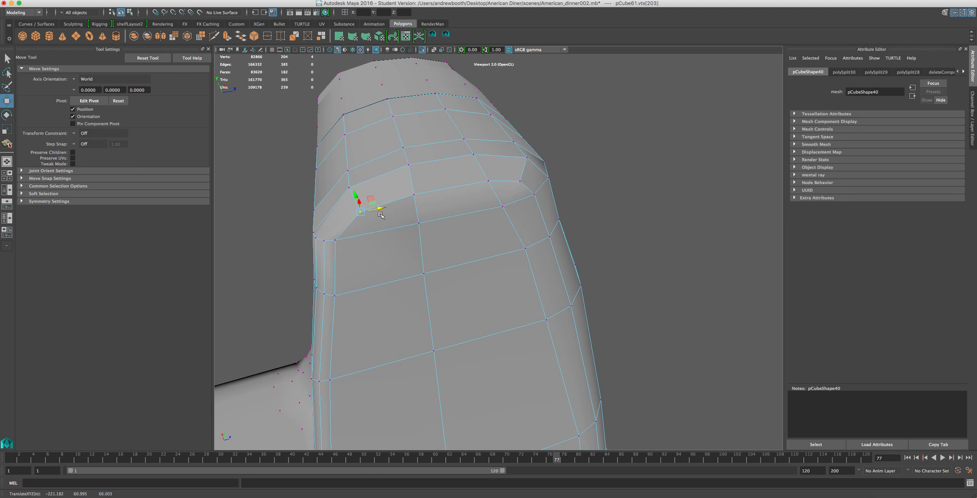
Move the cap's side vertex along the X axis to adjust the rounded corner's outline.
scroll(382, 224, "down", 3)
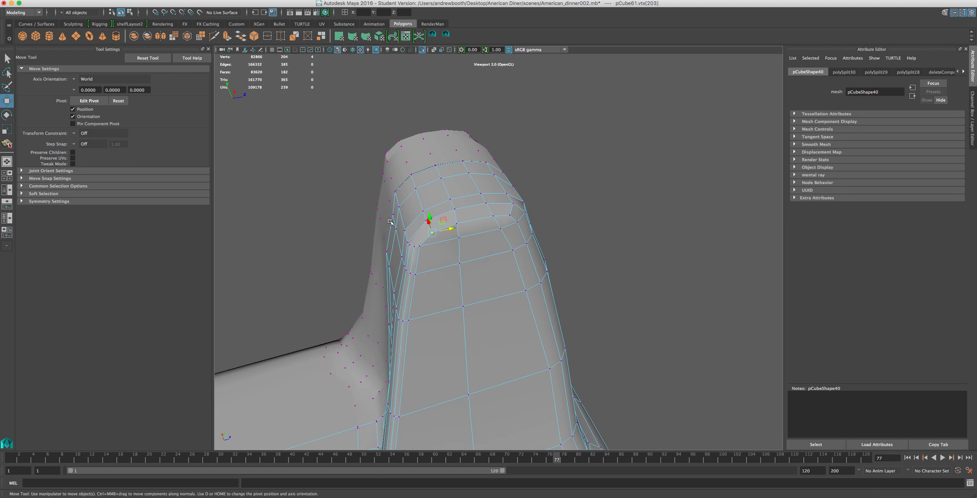
mouse_move(391, 222)
left_mouse_down("alt")
mouse_move(391, 182)
mouse_move(307, 236)
mouse_move(379, 209)
left_mouse_up("alt")
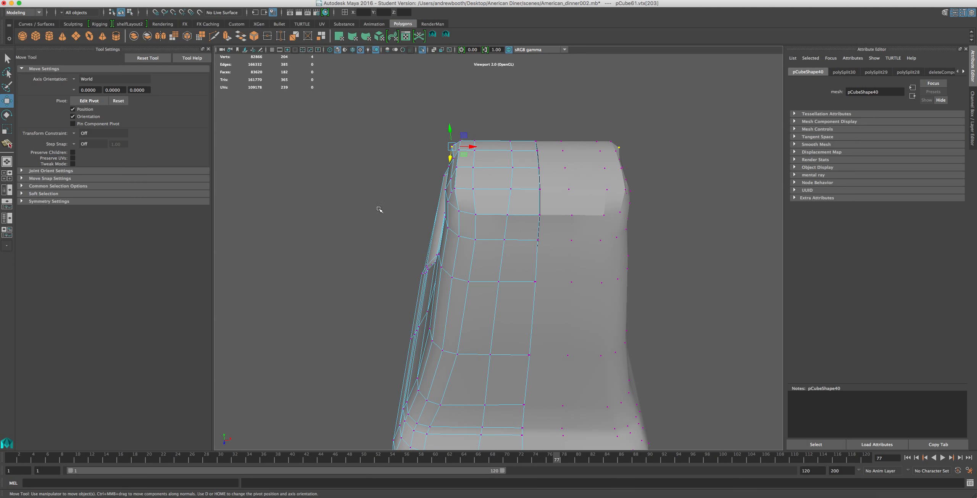
left_click(457, 189)
left_click_drag(458, 189, 480, 189)
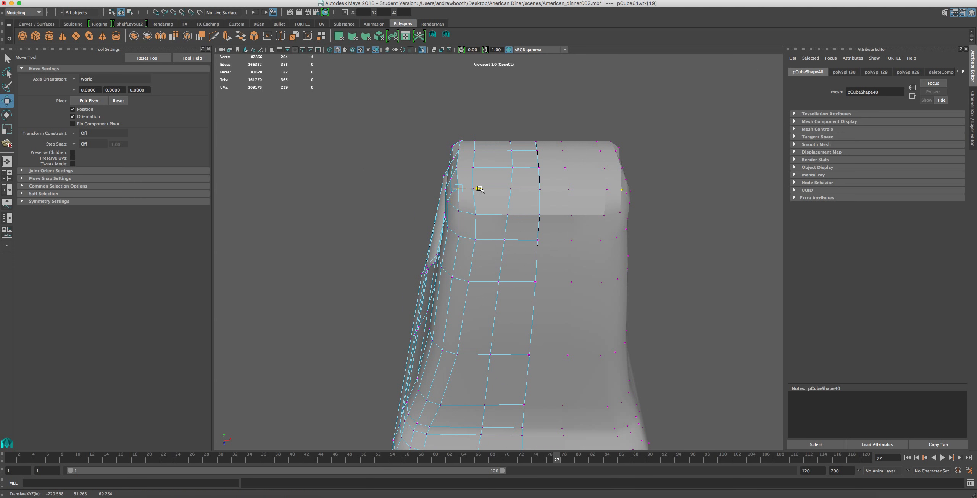
Reposition the vertices near the cap's upper corner to round the transition into the side rim.
scroll(465, 170, "up", 3)
left_click(445, 127)
left_click_drag(450, 127, 463, 129)
left_click(466, 104)
left_click(443, 106)
left_click_drag(461, 106, 481, 171)
left_click(395, 122)
left_click_drag(397, 125, 537, 100, "alt")
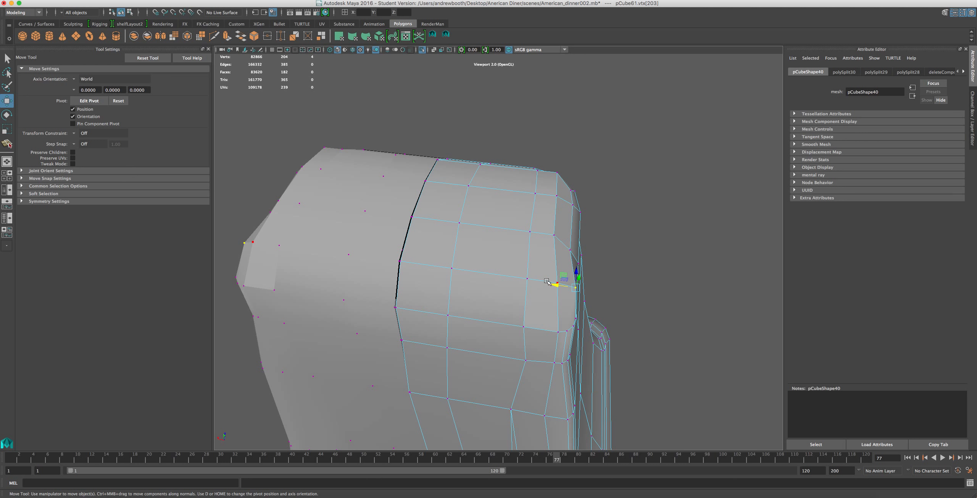
Move the edge loop running over the cap and down the pillar's end face sideways towards the centre.
left_click(529, 279, "shift")
right_click_drag(523, 302, 522, 281)
double_click(525, 293)
scroll(506, 319, "down", 5)
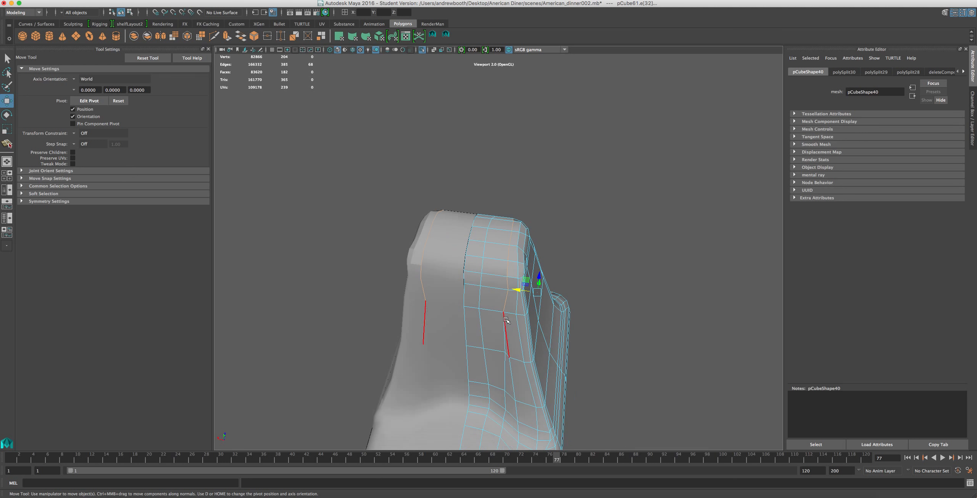
scroll(505, 320, "up", 4)
key("r")
left_click_drag(574, 315, 514, 309)
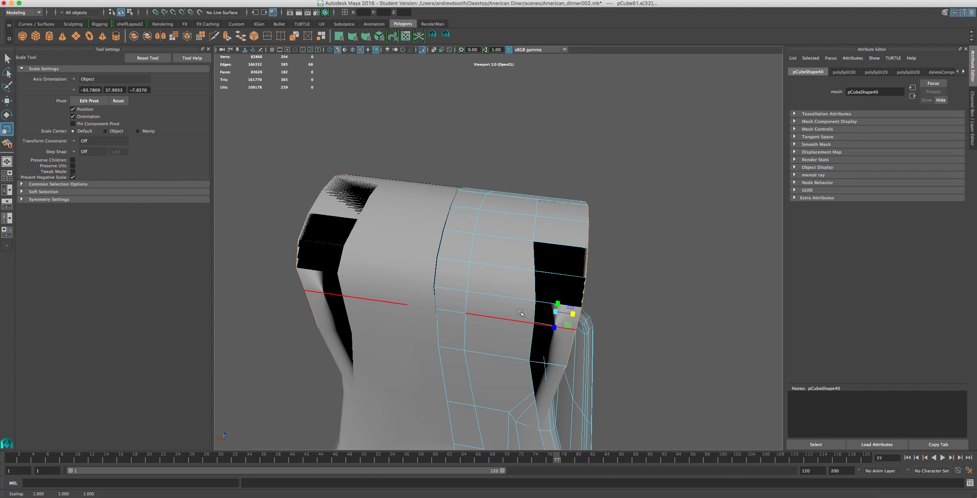
key("w")
left_click_drag(543, 305, 498, 304)
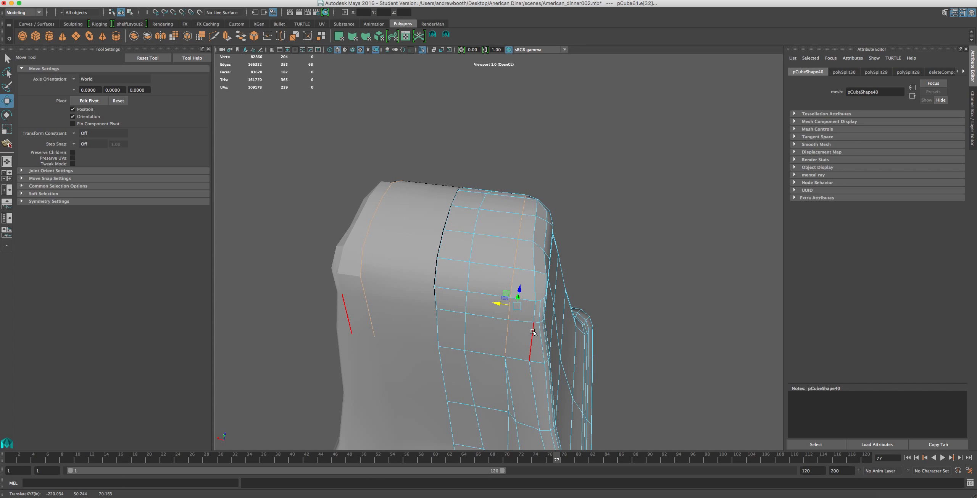
Select the edge loop along the cap's outer corner and down the pillar and adjust its position.
left_click(530, 354)
left_click_drag(531, 354, 436, 335, "alt")
double_click(495, 288)
key("r")
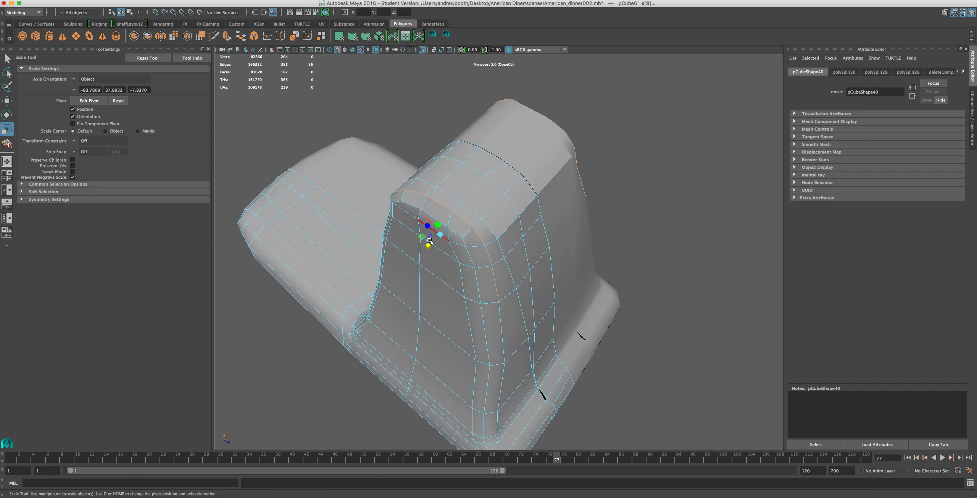
left_click_drag(429, 248, 495, 207)
key("w")
mouse_move(454, 223)
left_mouse_down()
mouse_move(561, 180)
mouse_move(502, 182)
left_mouse_up()
Select the row of edges across the cap's lower rim on the side face and move it slightly along X.
left_click(525, 202)
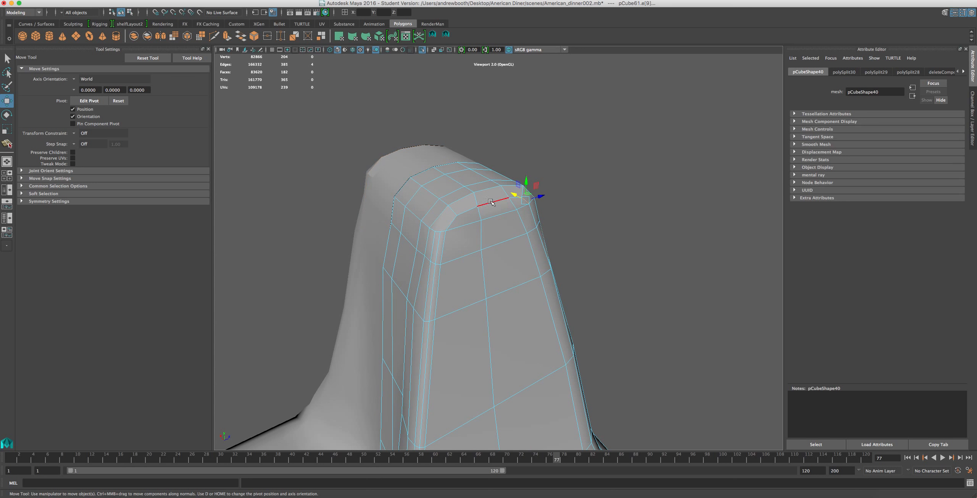
left_click(480, 215, "shift")
key("super+z")
left_click(504, 199, "shift")
double_click(504, 199, "shift")
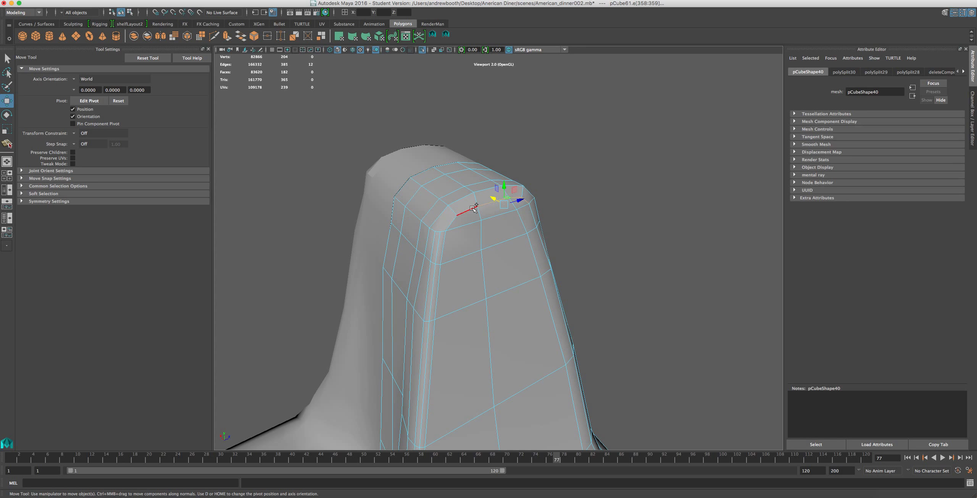
key("r")
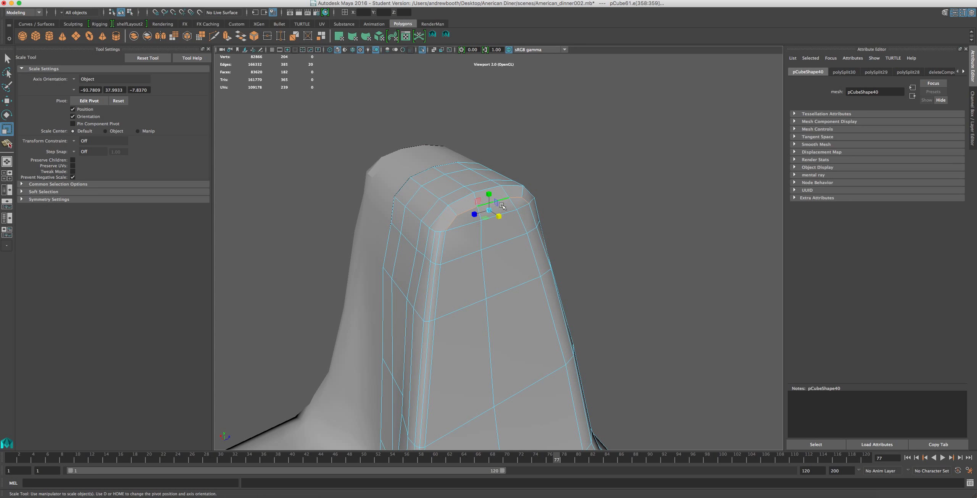
key("w")
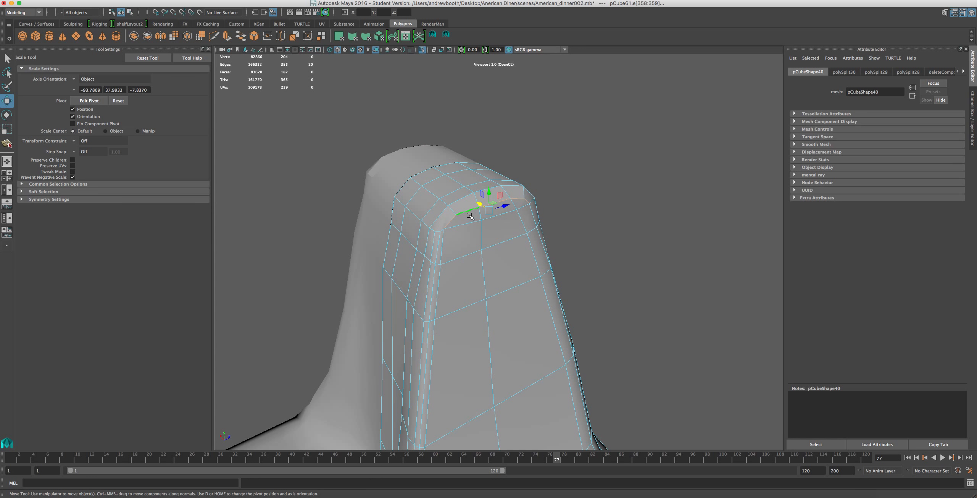
left_click_drag(482, 206, 480, 205)
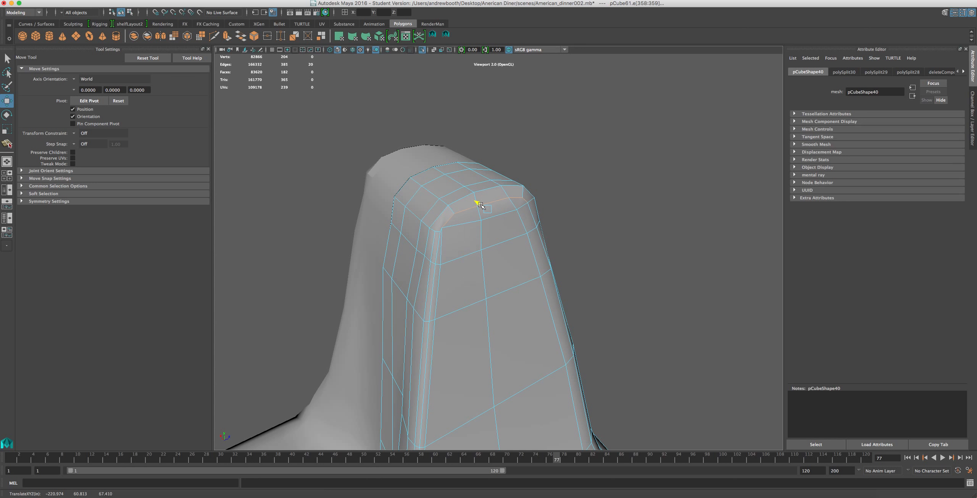
Delete the vertical edge loop running down the pillar's side face beside the corner ridge.
left_click_drag(490, 237, 437, 234, "alt")
scroll(378, 256, "up", 3)
scroll(378, 257, "down", 3)
scroll(437, 234, "up", 3)
scroll(436, 234, "down", 5)
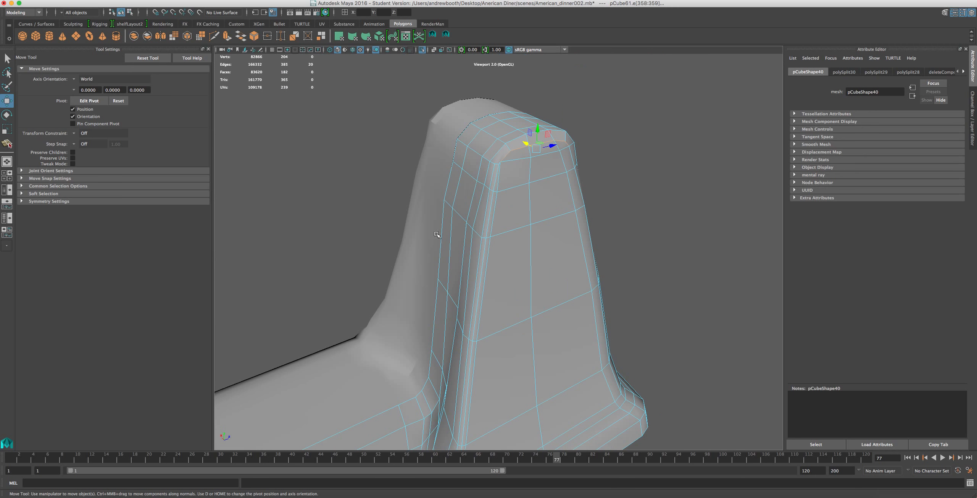
middle_click_drag(437, 234, 523, 61, "alt")
middle_click_drag(489, 230, 403, 378, "alt")
scroll(491, 154, "up", 3)
right_click_drag(491, 154, 496, 108)
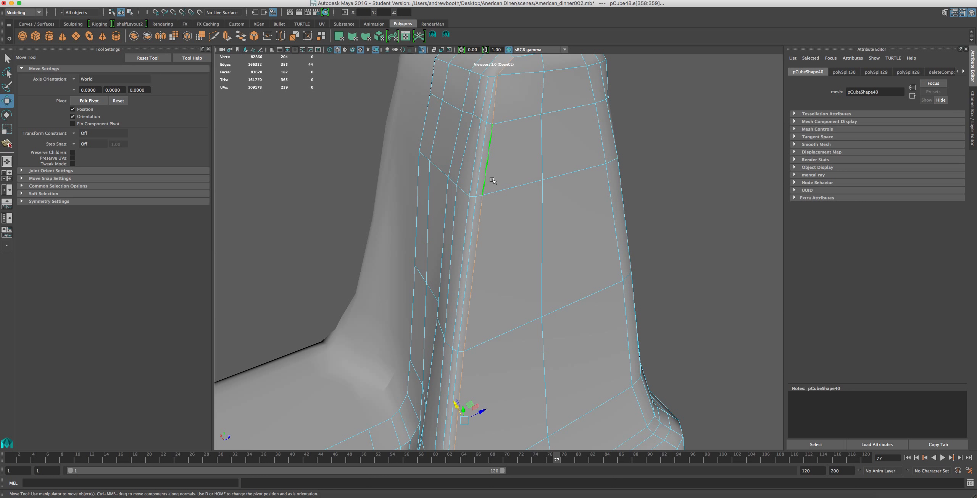
scroll(493, 180, "down", 5)
scroll(467, 312, "down", 2)
key("Delete")
Try to delete the vertices left along the pillar's removed edge loop, and undo the deletion.
right_click_drag(467, 312, 427, 312)
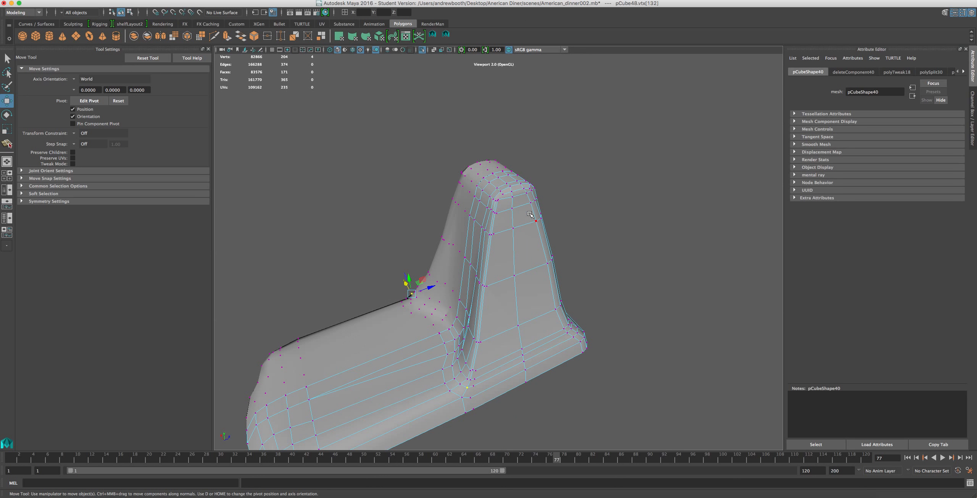
left_click_drag(534, 206, 425, 460)
key("Delete")
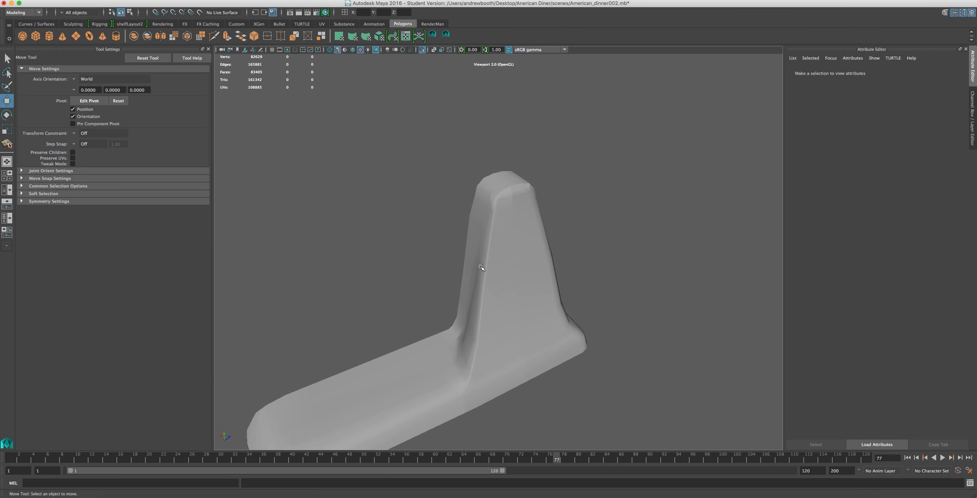
key("ctrl+z")
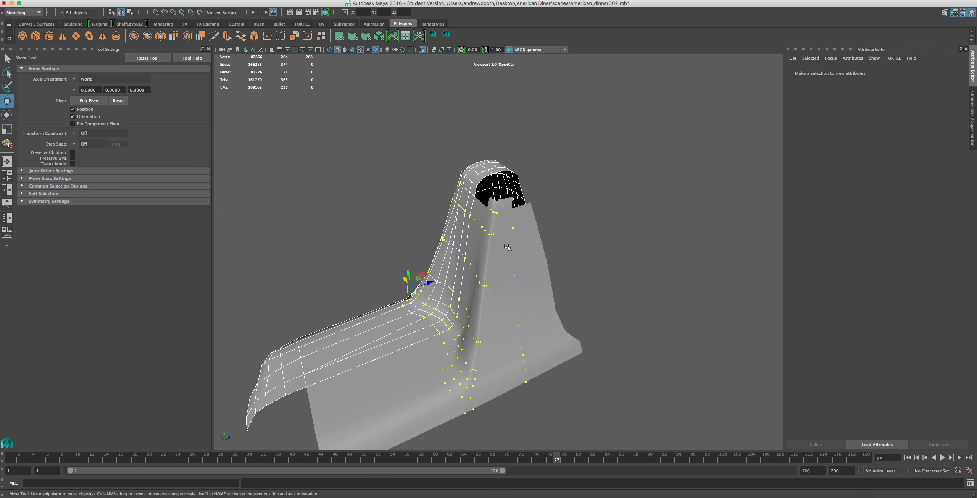
left_click(510, 117)
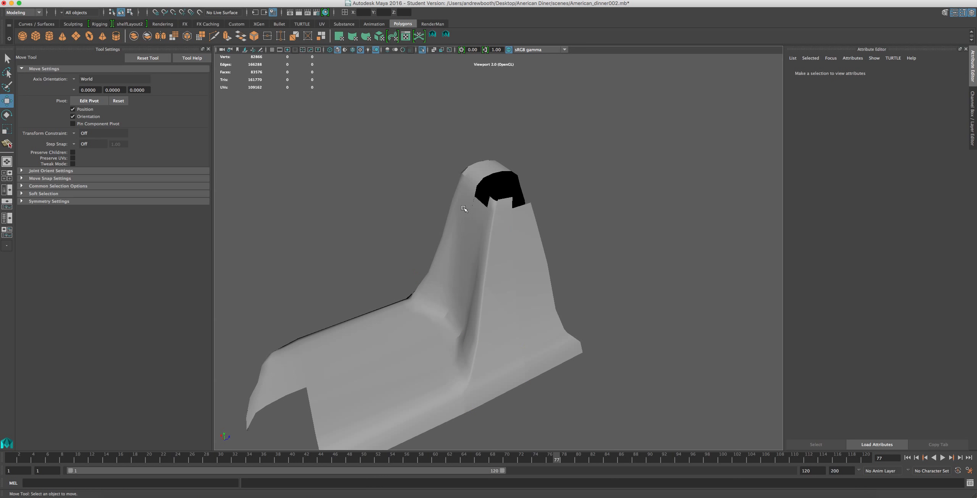
Leave the isolated view, select the mixer's base-and-pillar mesh, and isolate it again.
left_click_drag(546, 269, 500, 197, "alt")
left_click_drag(487, 359, 472, 362, "alt")
left_click_drag(480, 397, 415, 156, "alt")
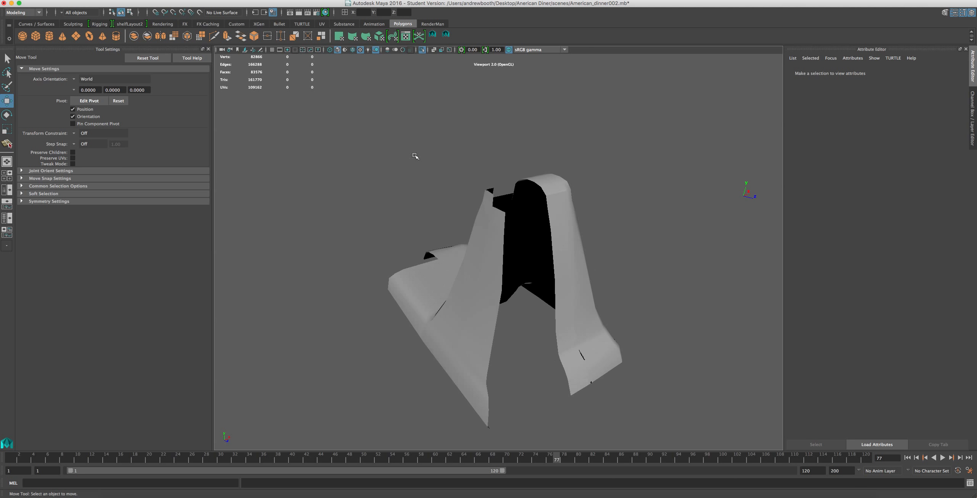
left_click(422, 50)
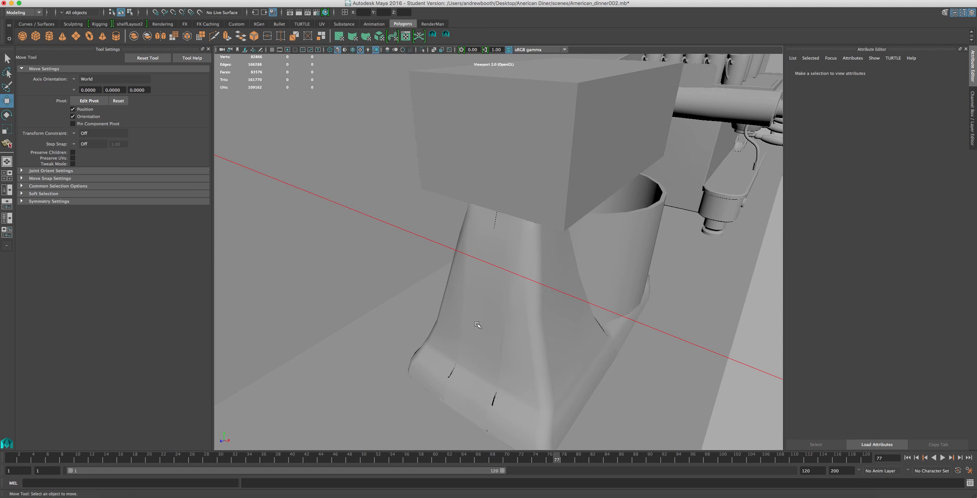
left_click(478, 324)
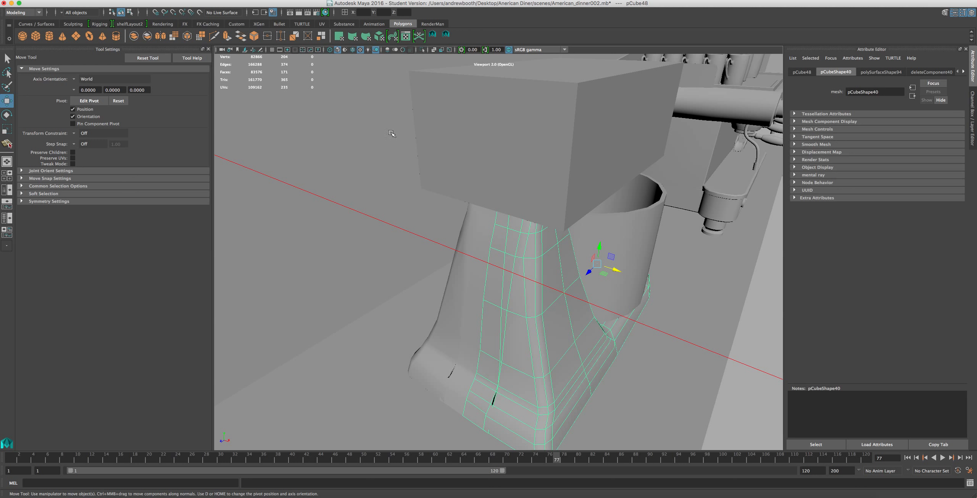
left_click(422, 49)
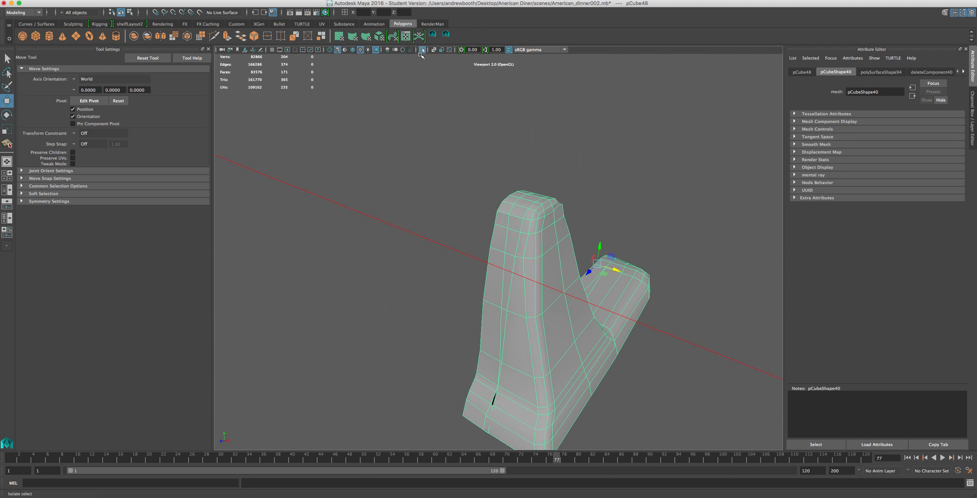
Examine the isolated pillar's cap, corner ridges and end face from several angles.
left_click_drag(421, 202, 342, 210, "alt")
middle_click_drag(342, 210, 391, 102, "alt")
scroll(394, 109, "up", 5)
left_click_drag(384, 119, 509, 270, "alt")
scroll(454, 128, "down", 5)
scroll(439, 132, "up", 6)
middle_click_drag(496, 156, 458, 300, "alt")
scroll(452, 275, "down", 5)
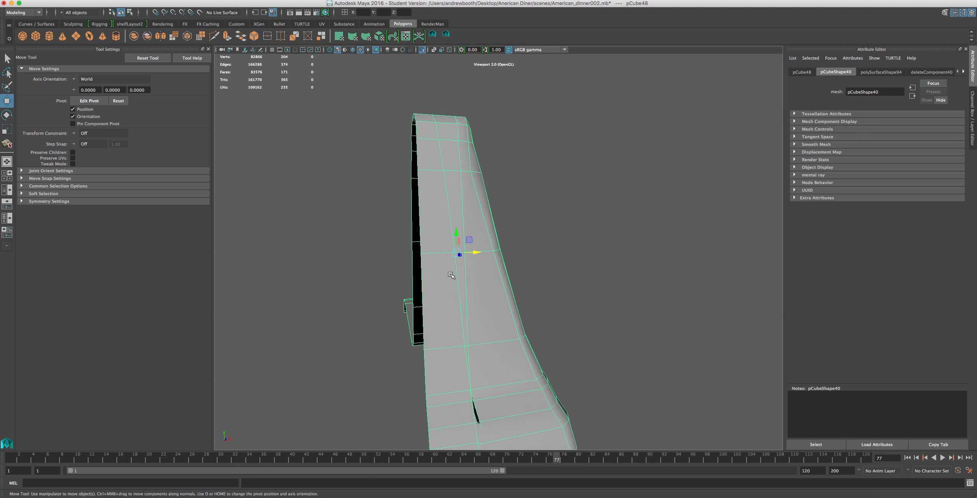
Select the vertical edge loop down the middle of the pillar's end face and shift it sideways.
right_click_drag(476, 210, 476, 190)
double_click(462, 209)
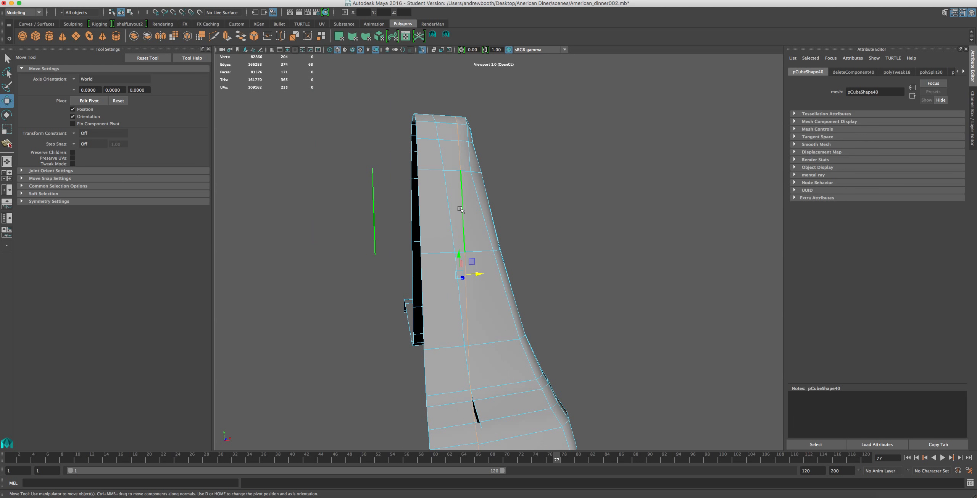
double_click(466, 363)
key("r")
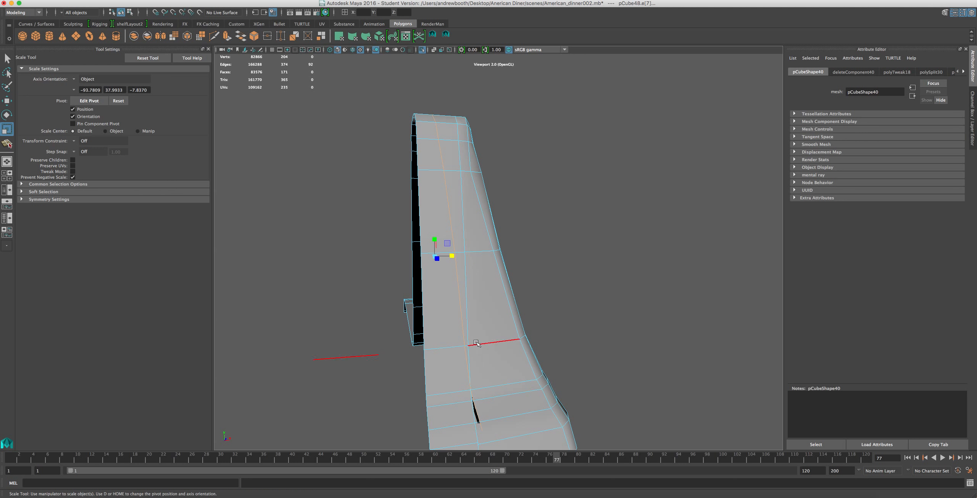
left_click_drag(453, 256, 417, 260)
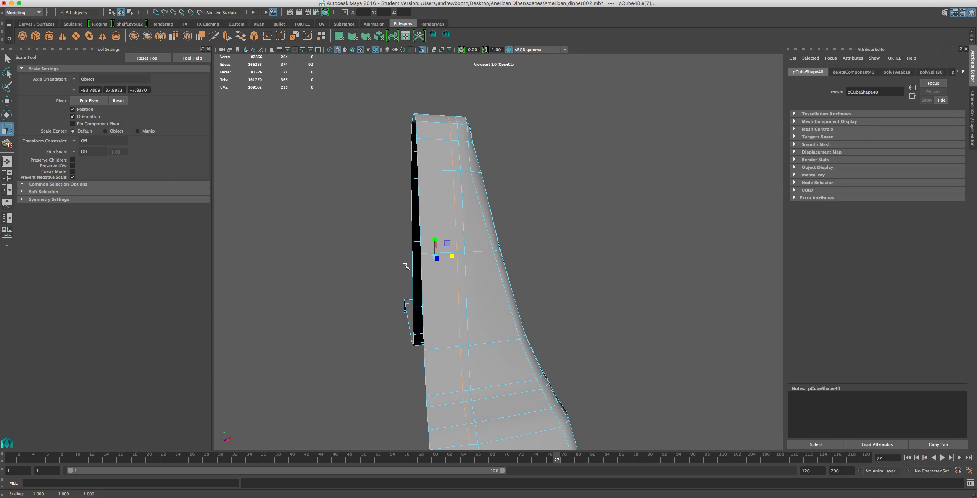
key("w")
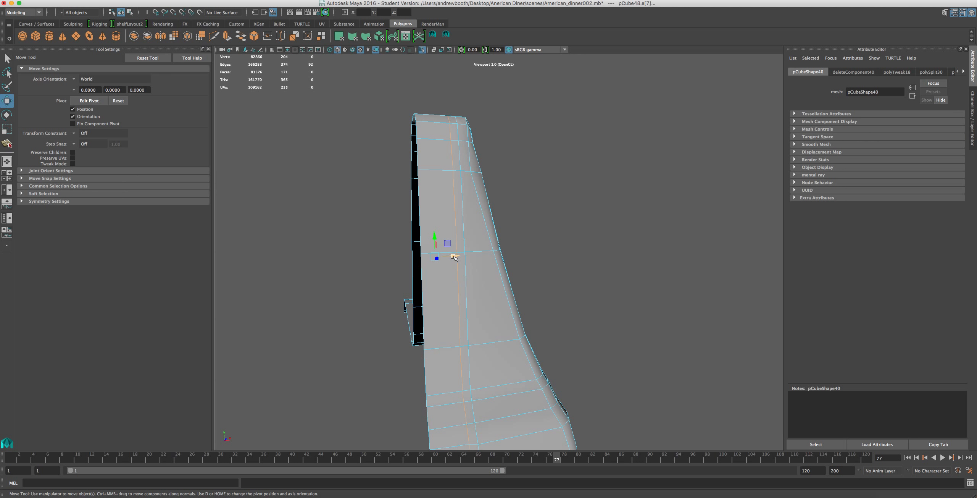
left_click_drag(445, 259, 540, 305)
Try to scale the lengthwise edge loop running from the base up the pillar's inner face.
double_click(532, 307)
key("r")
left_click_drag(512, 327, 529, 331)
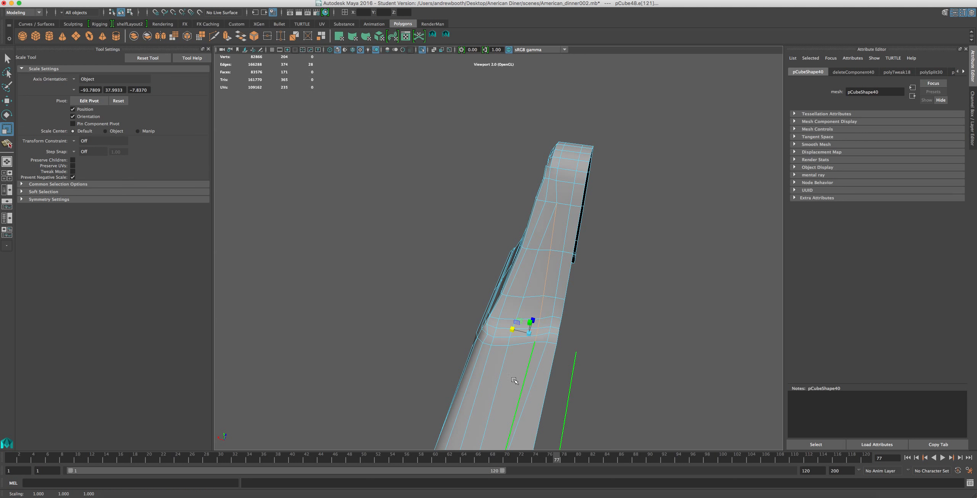
key("super+z")
Select the lengthwise edges on the pillar's inner face and move them sideways.
left_click(519, 355, "ctrl")
left_click(521, 273)
key("w")
left_click_drag(515, 271, 360, 273)
Delete the surplus vertex between the cap's rim corner and the upper end of the corner ridge.
scroll(376, 259, "up", 3)
middle_click_drag(424, 192, 445, 325, "alt")
scroll(445, 326, "up", 3)
middle_click_drag(508, 293, 473, 284, "alt")
scroll(474, 266, "up", 3)
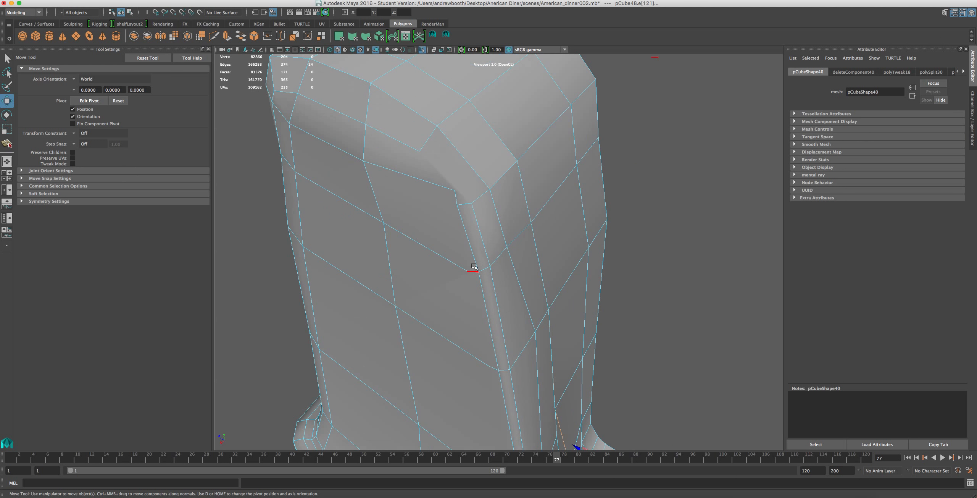
right_click_drag(445, 187, 402, 180)
left_click(455, 190)
key("Delete")
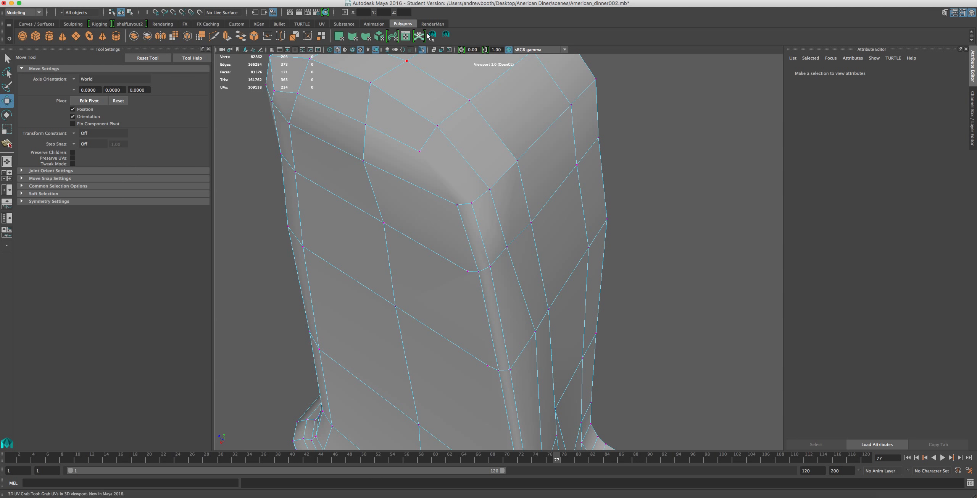
Split an edge from the cap's rim corner vertex down to the corner ridge's upper end.
left_click(446, 36)
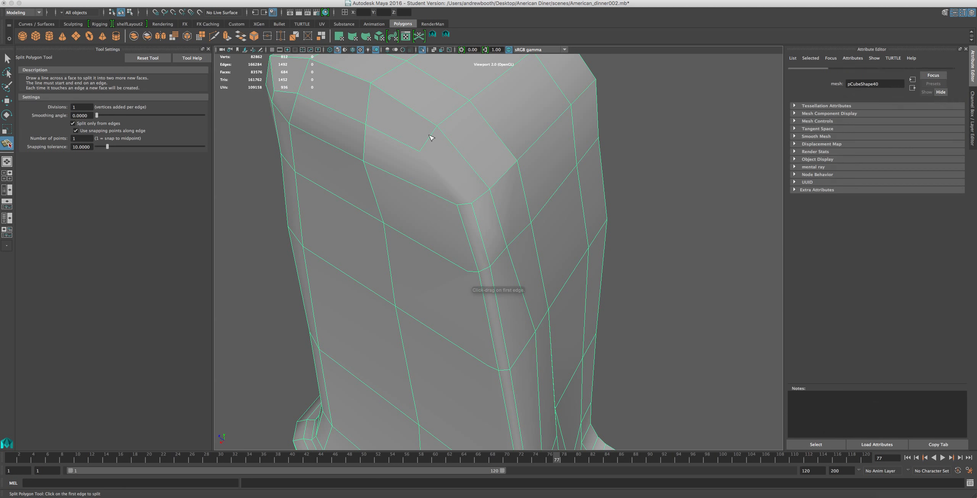
left_click(417, 150)
left_click(457, 205)
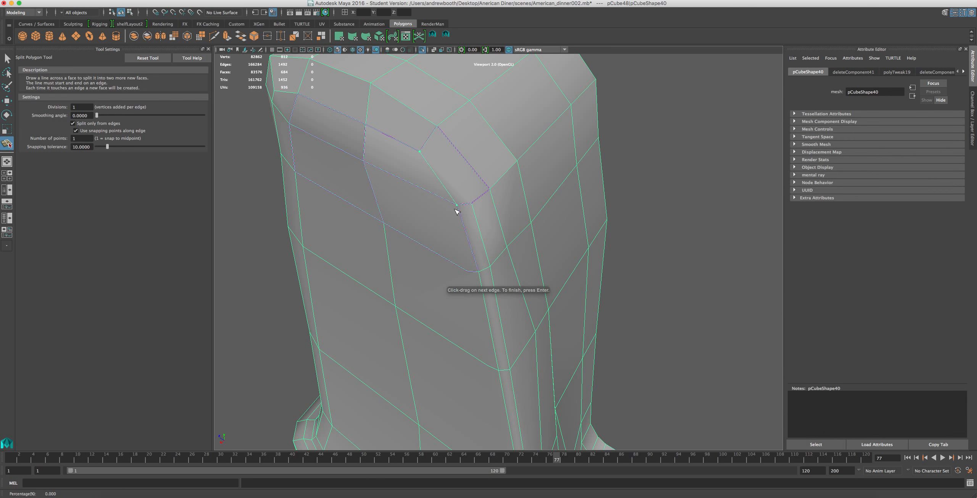
key("w")
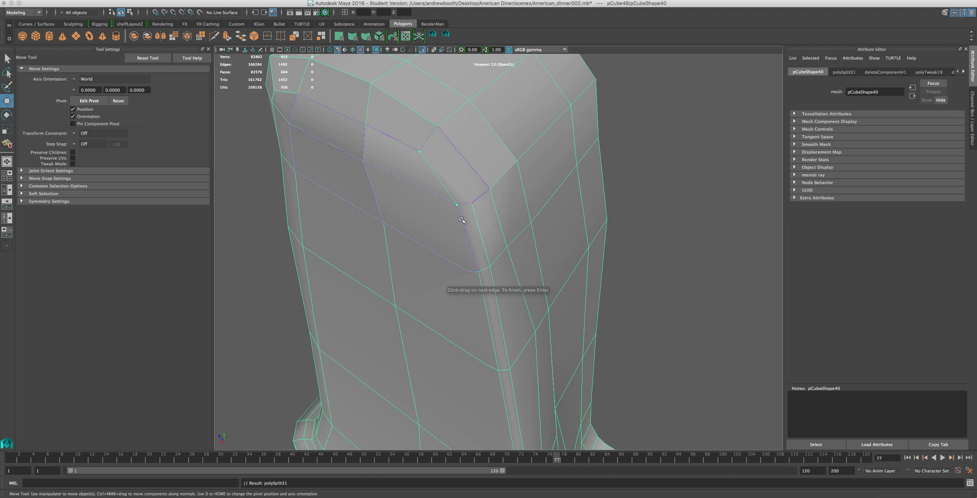
Split an edge between the cap's rim corner vertex and the inner vertex at the corner ridge's upper end.
scroll(459, 218, "down", 2)
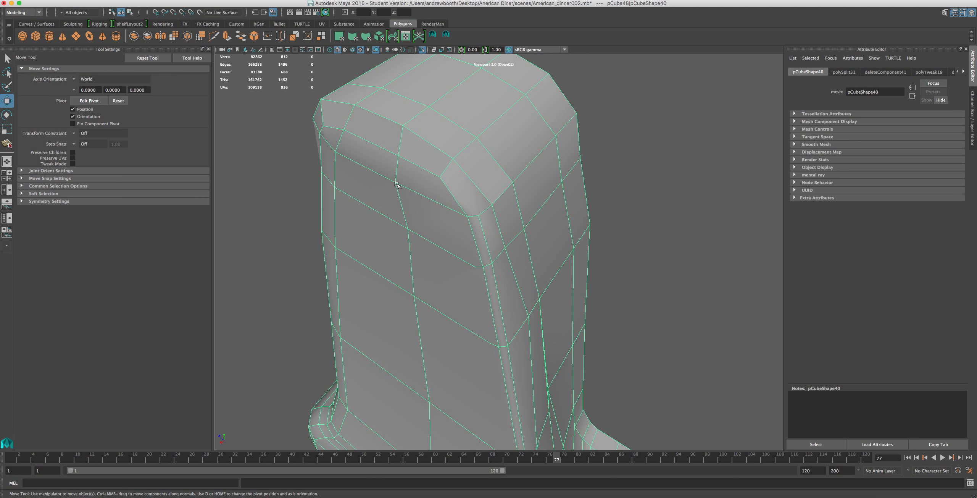
key("y")
left_click(479, 215)
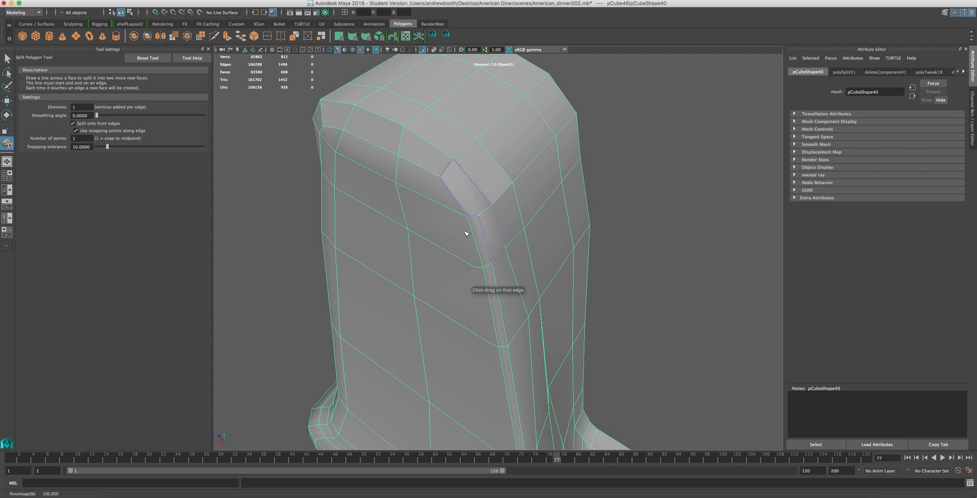
left_click(440, 177)
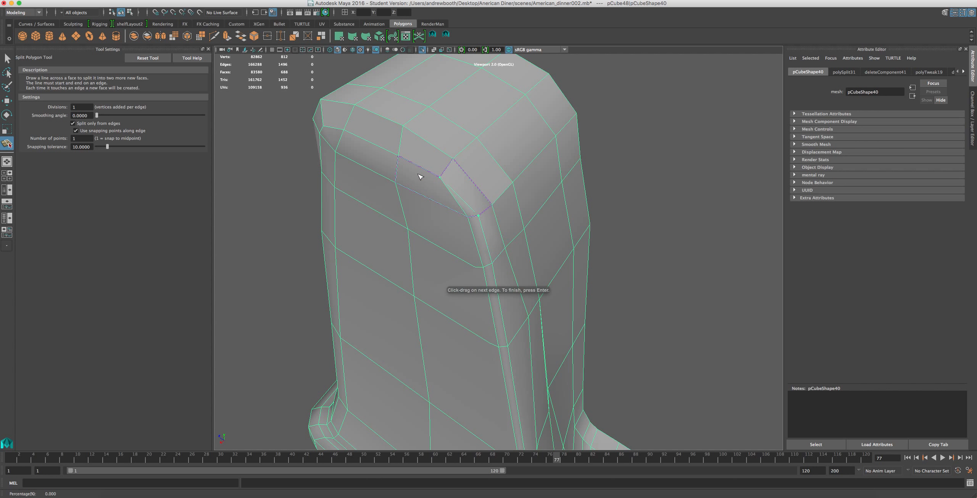
key("w")
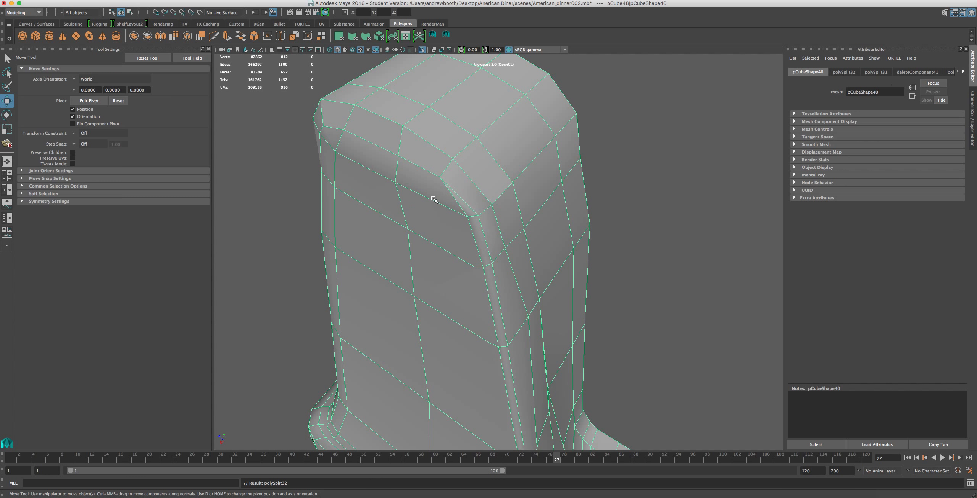
Select the edges around the pillar cap's rim and soften them.
left_click_drag(422, 223, 498, 191, "alt")
right_click_drag(500, 189, 495, 175)
left_click(533, 181)
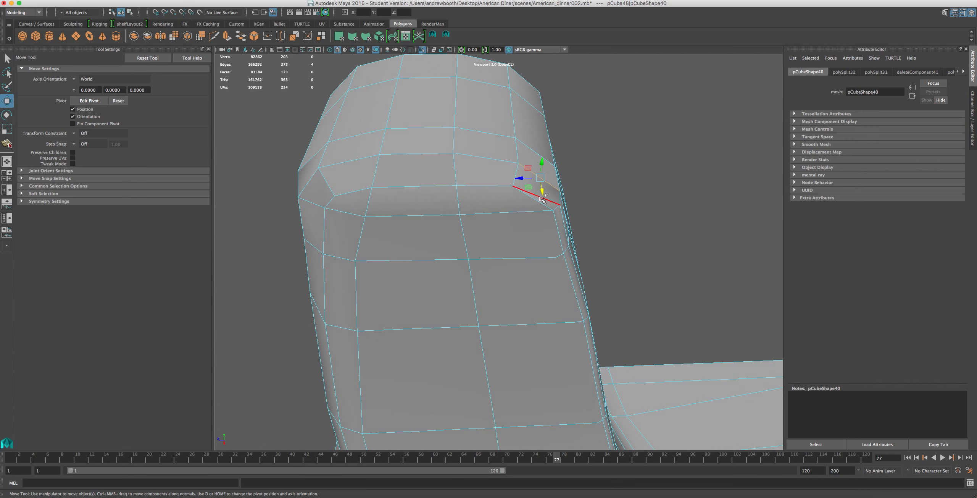
left_click(557, 209, "shift")
left_click(543, 160, "shift")
left_click(328, 183, "shift")
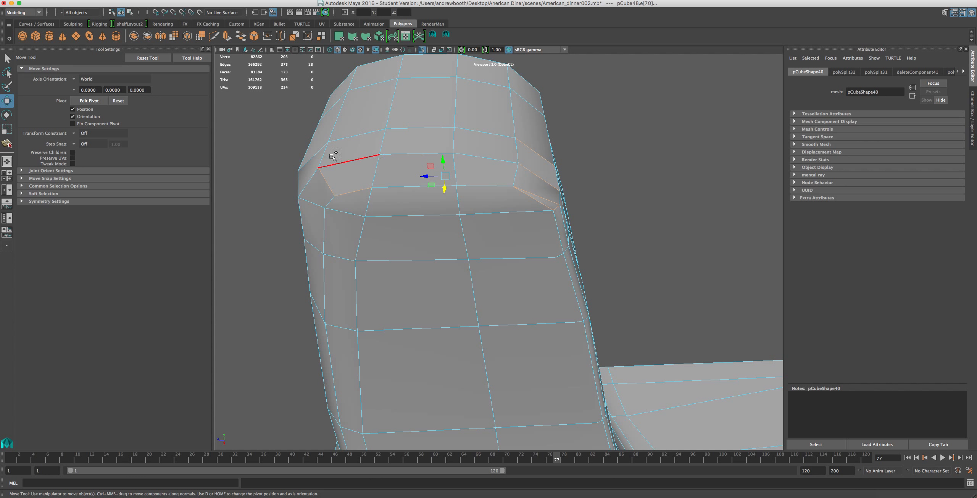
left_click(314, 154, "shift")
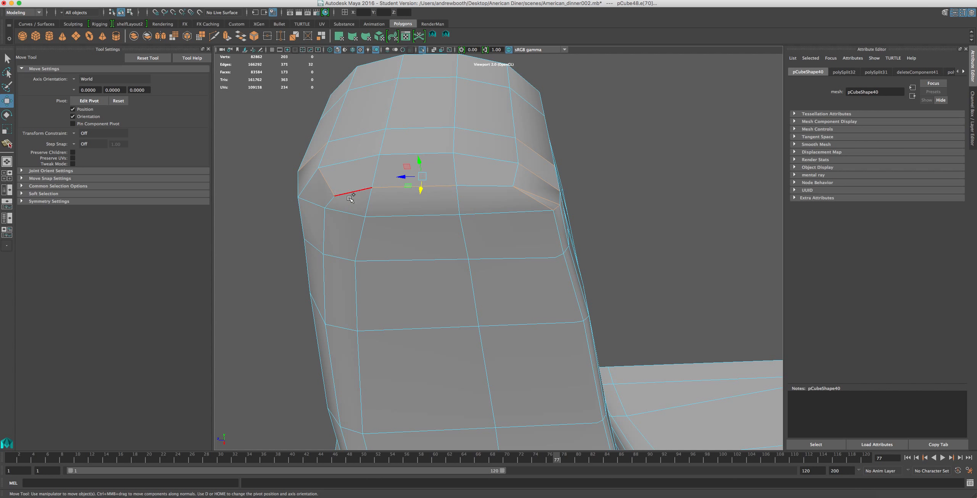
left_click_drag(317, 215, 523, 239, "alt")
left_click(439, 241, "shift")
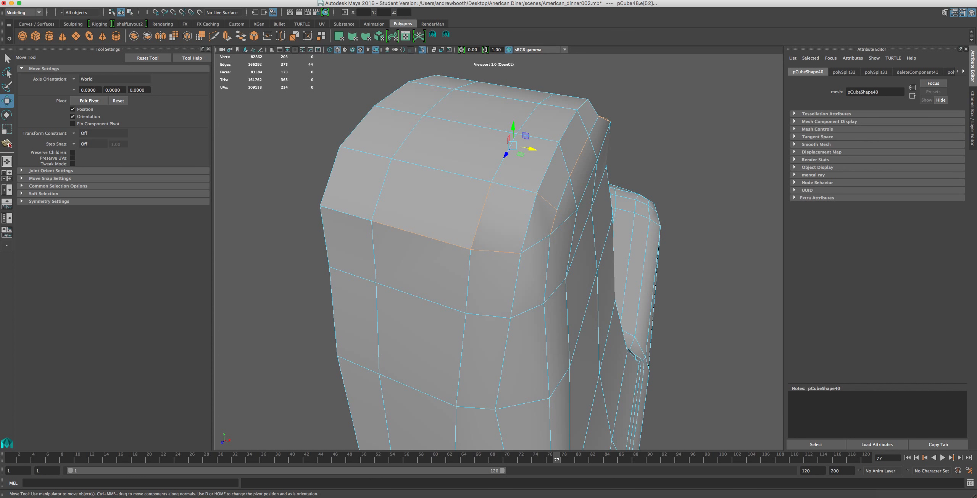
left_click(405, 0)
mouse_move(299, 1)
left_click(322, 69)
Select the lengthwise edge loop running over the cap and down the pillar and soften it.
left_click(559, 138)
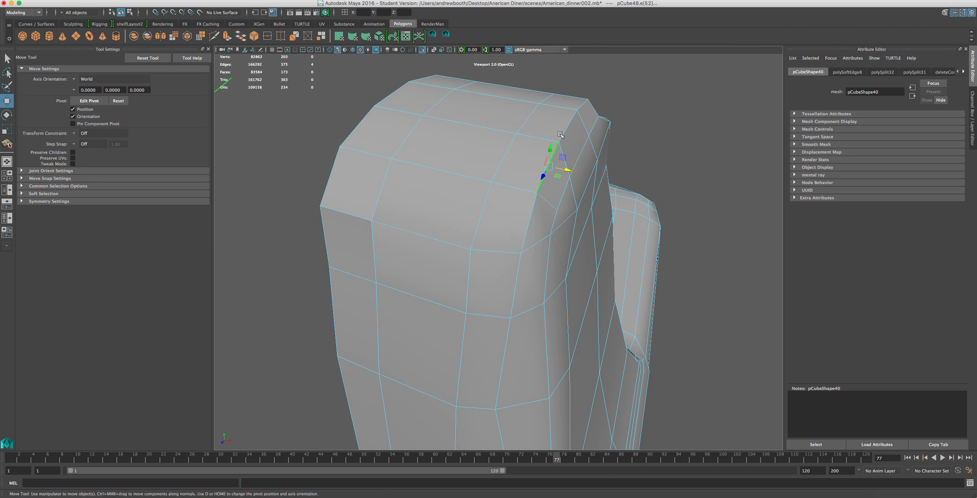
double_click(580, 104)
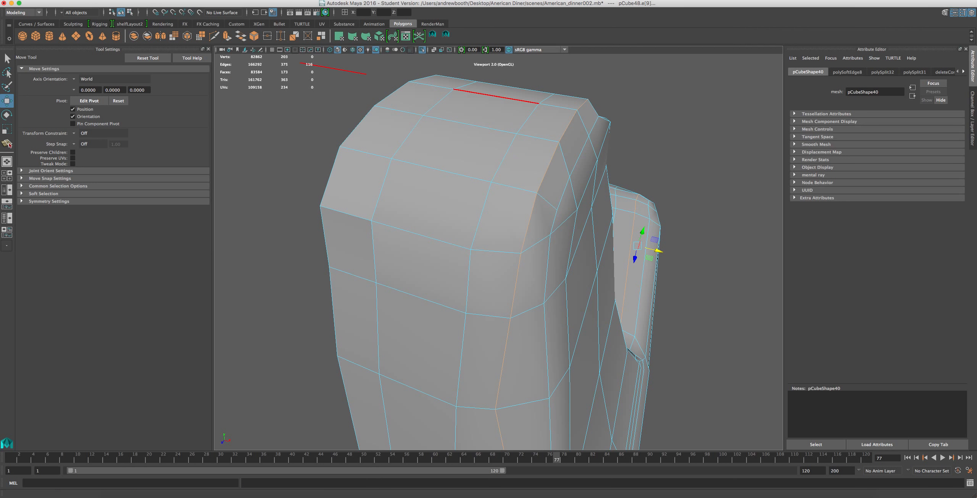
left_click(332, 1)
mouse_move(301, 1)
left_click(327, 70)
Switch to vertex selection, select the row of vertices crossing the cap near its rim, and move them slightly outward.
left_click_drag(506, 152, 367, 123, "alt")
middle_click_drag(455, 114, 506, 212, "alt")
scroll(493, 184, "up", 10)
left_click_drag(506, 212, 497, 200, "alt")
right_click_drag(473, 157, 432, 148)
left_click_drag(430, 152, 430, 41)
left_click_drag(415, 139, 440, 56)
left_click_drag(426, 167, 489, 175, "alt")
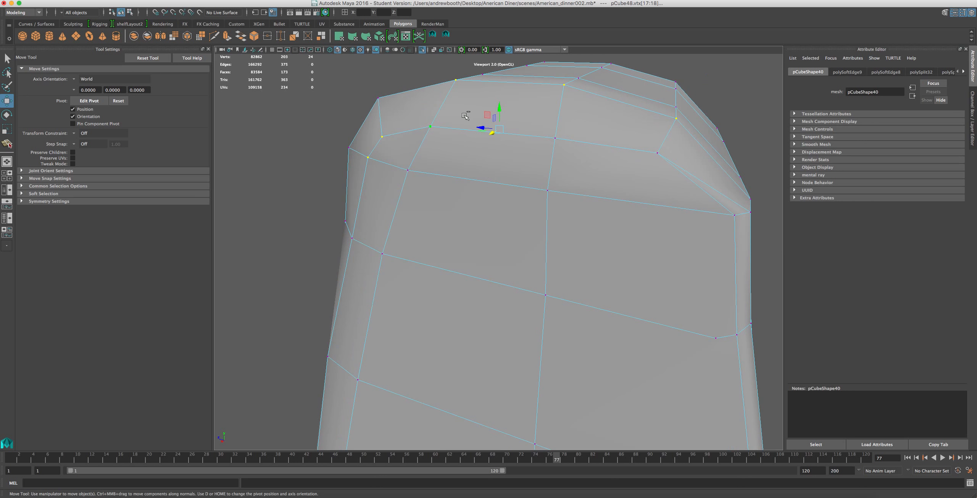
left_click_drag(367, 157, 381, 101, "ctrl")
left_click_drag(495, 141, 522, 142, "alt")
left_click(395, 110, "shift")
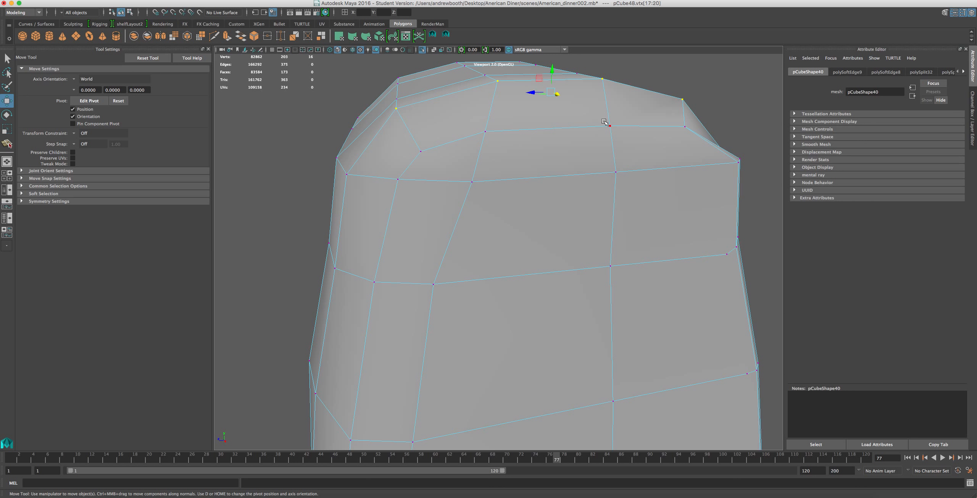
left_click_drag(607, 122, 482, 121, "alt")
mouse_move(448, 72)
left_mouse_down("alt")
mouse_move(463, 84)
mouse_move(434, 75)
left_mouse_up("alt")
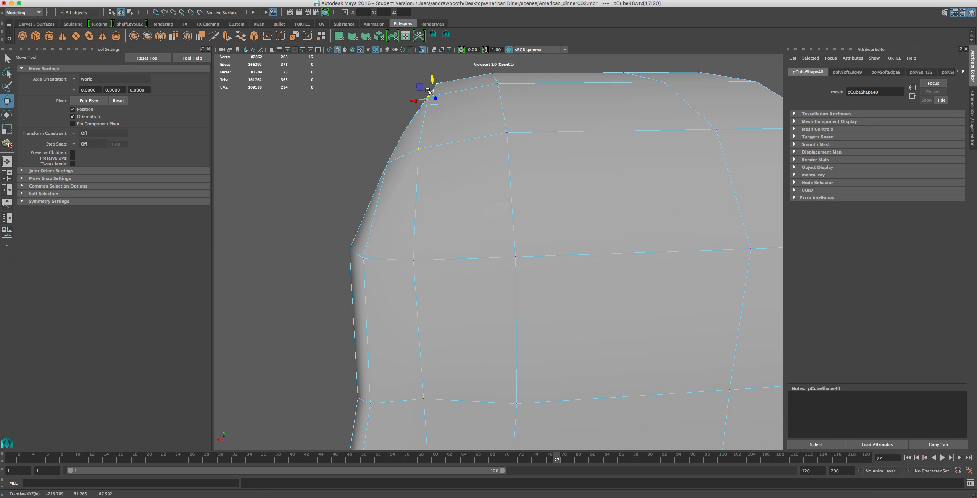
Select the vertices along the pillar's upper corner, from the cap down past the third row, and move them outward in the side profile.
scroll(421, 103, "down", 5)
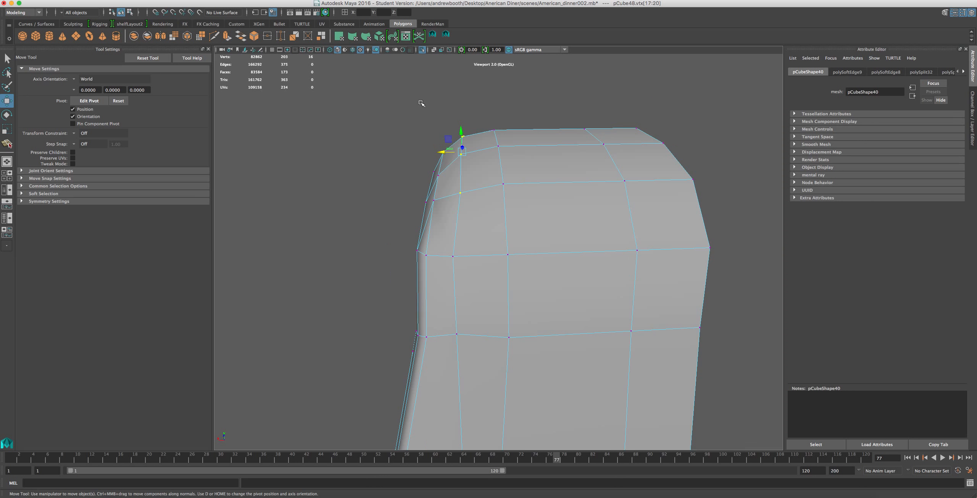
left_click_drag(530, 143, 666, 124, "alt")
scroll(667, 125, "down", 6)
scroll(649, 225, "down", 3)
scroll(648, 223, "up", 3)
left_click_drag(598, 254, 618, 253, "alt")
scroll(572, 299, "up", 4)
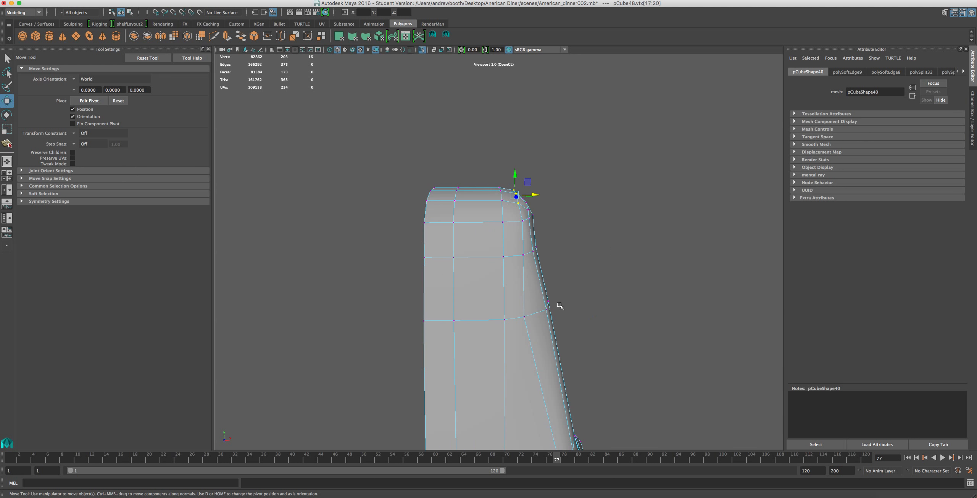
middle_click_drag(560, 306, 544, 280, "alt")
left_click_drag(524, 279, 530, 282)
middle_click_drag(537, 370, 534, 319, "alt")
left_click_drag(520, 399, 500, 256, "alt")
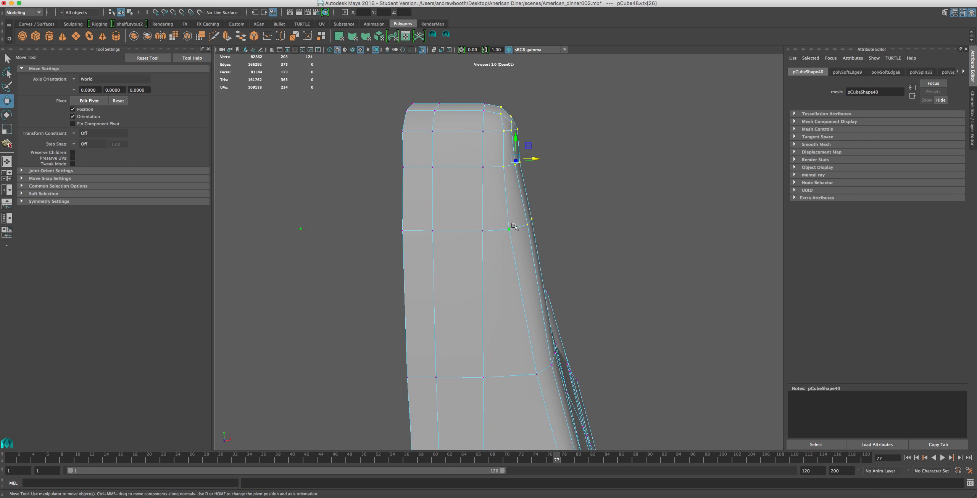
left_click_drag(533, 160, 545, 160)
key("super+z")
Try to move the corner vertices of the row below the cap slightly inward.
left_click_drag(566, 207, 505, 252)
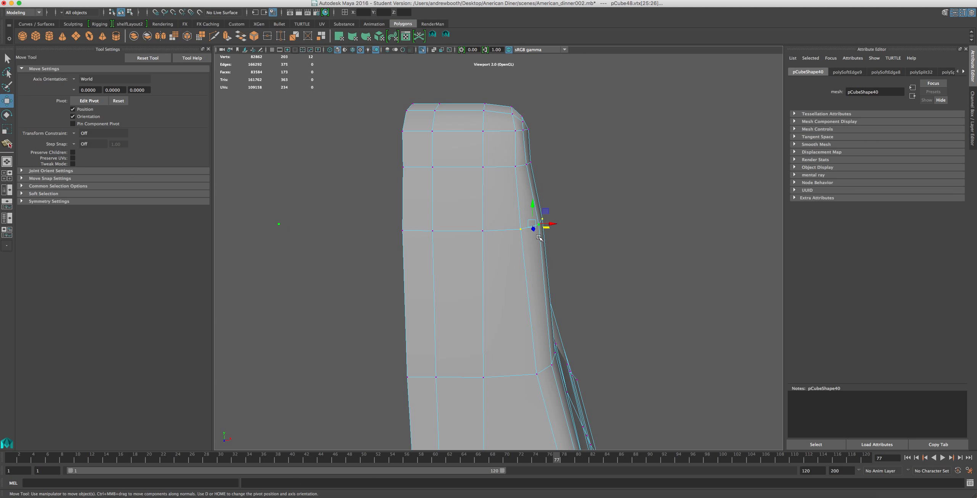
mouse_move(553, 226)
left_mouse_down()
mouse_move(541, 222)
mouse_move(569, 233)
mouse_move(549, 226)
left_mouse_up()
key("super+z")
Select the individual corner and side vertices of the row below the cap and move them slightly inward.
left_click(554, 207, "shift")
left_click(554, 210)
left_click(554, 208)
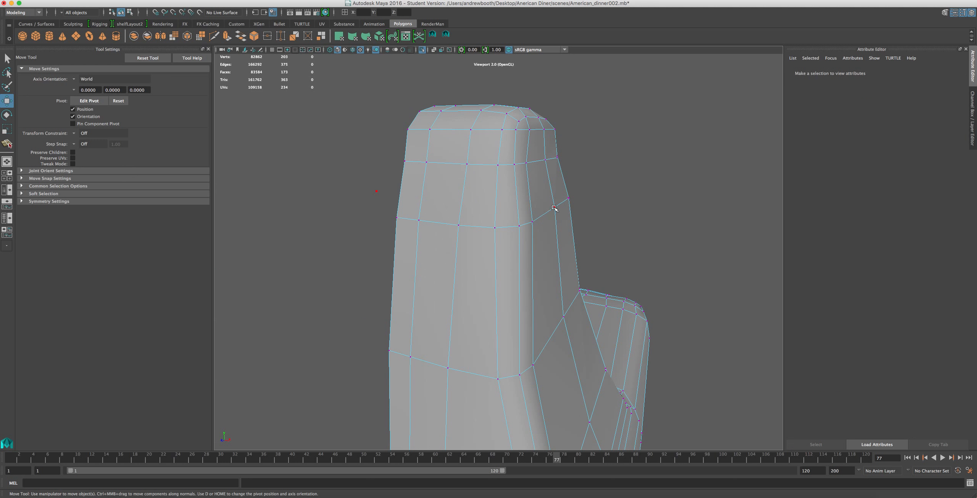
left_click(570, 201, "shift")
left_click(534, 218, "shift")
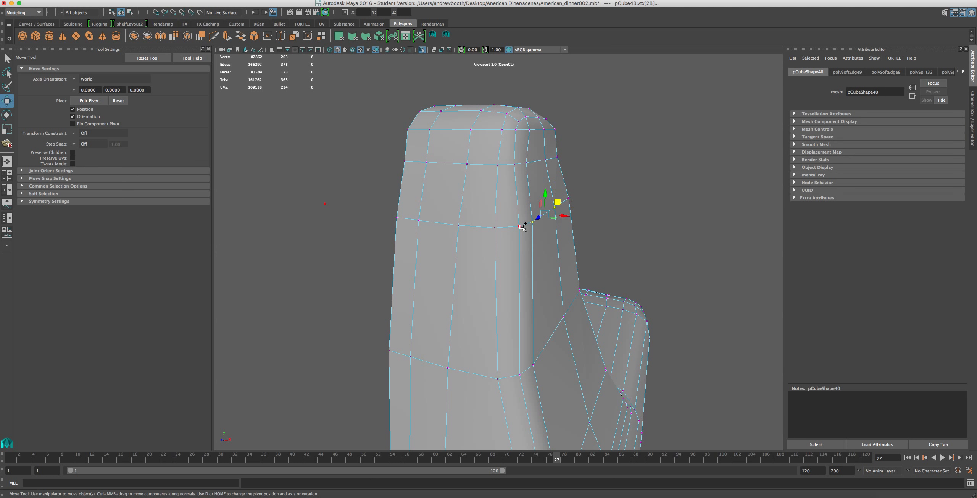
left_click(520, 226, "shift")
left_click(570, 200, "shift")
key("r")
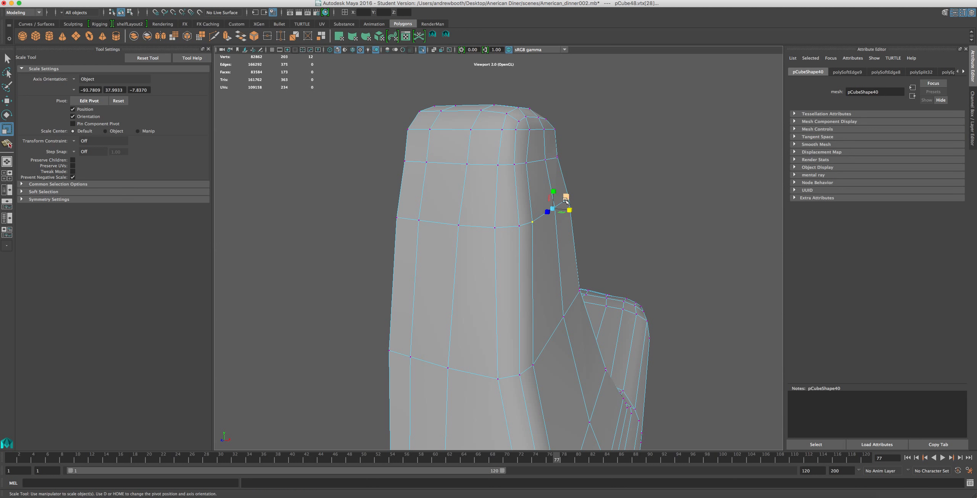
left_click_drag(573, 213, 507, 232)
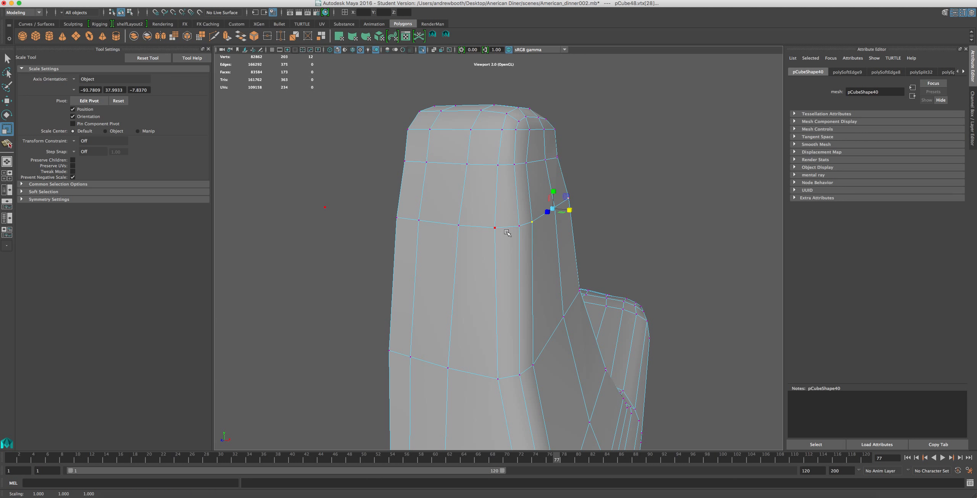
left_click(520, 227, "shift")
key("w")
left_click_drag(569, 215, 564, 217)
Try to move the two vertices halfway up the pillar's corner ridge.
left_click_drag(532, 255, 377, 275, "alt")
left_click(485, 264)
left_click(477, 261, "shift")
left_click_drag(514, 289, 586, 361, "alt")
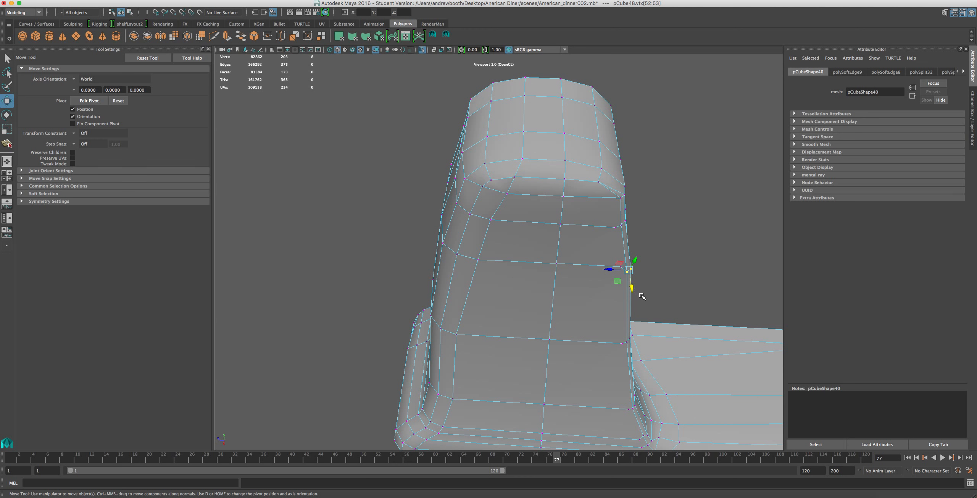
left_click_drag(632, 289, 622, 268)
key("ctrl+z")
Delete the surplus vertices along the upper and middle part of the pillar's corner ridge.
left_click_drag(668, 208, 575, 348)
key("Delete")
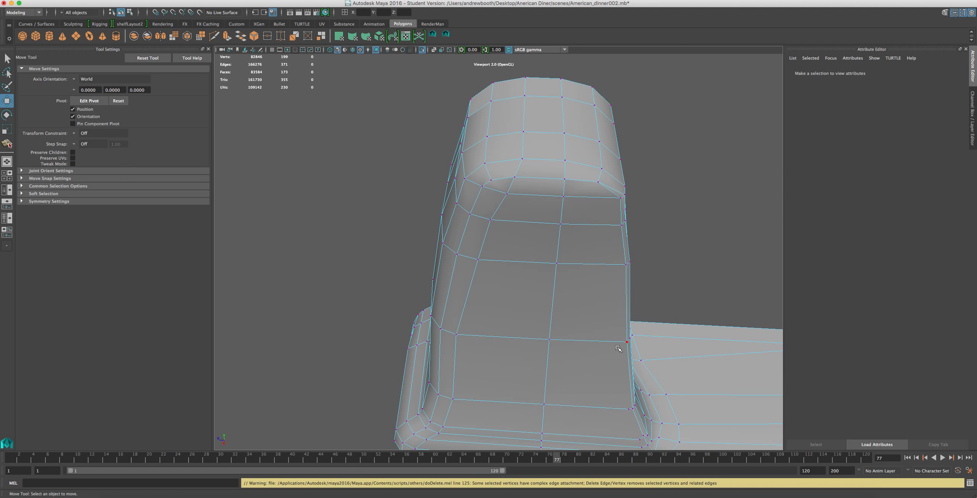
Select the column of vertices on the cap above the cleaned corner ridge and move it outward toward the ridge.
scroll(623, 319, "up", 2)
left_click_drag(635, 280, 622, 235, "alt")
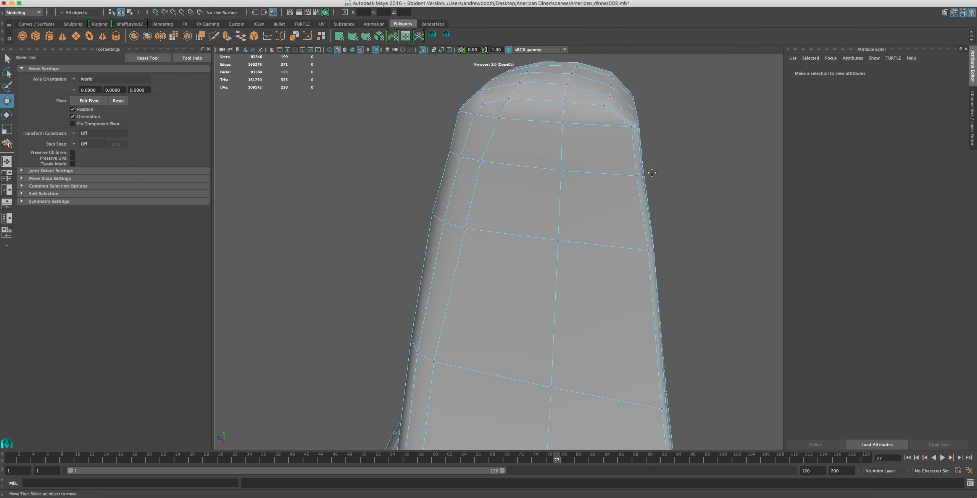
left_click_drag(652, 175, 651, 149, "alt")
middle_click_drag(651, 149, 669, 226, "alt")
left_click_drag(669, 226, 687, 184, "alt")
left_click_drag(740, 104, 628, 164)
left_click_drag(675, 119, 625, 161)
left_click_drag(615, 109, 634, 198)
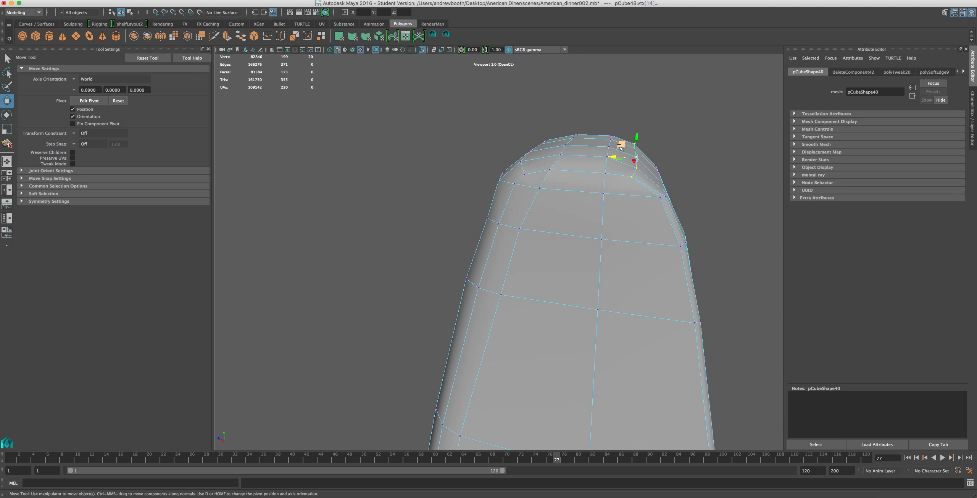
left_click_drag(610, 158, 622, 158)
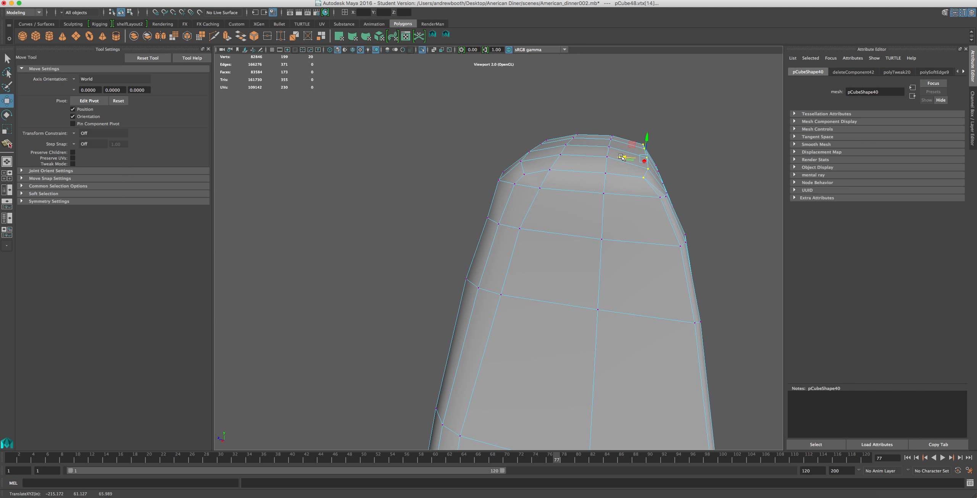
Delete the surplus vertices from the corner ridge's lower end down across the side of the base.
left_click_drag(618, 199, 548, 142, "alt")
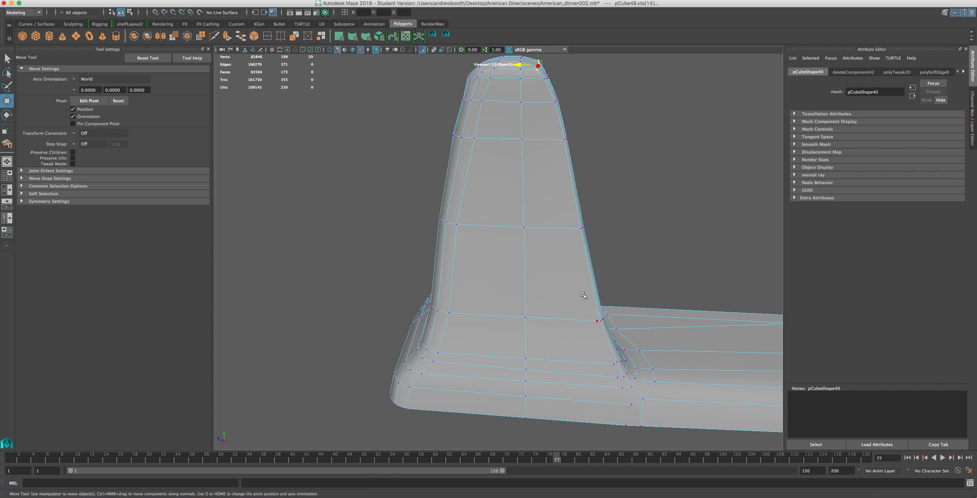
left_click_drag(579, 307, 638, 450)
key("Delete")
scroll(615, 436, "down", 2)
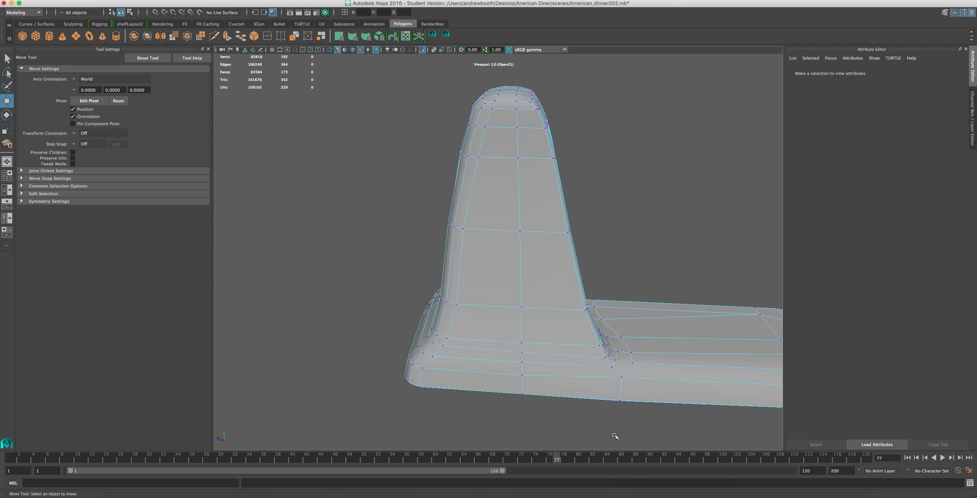
Switch to edge selection and move the upper lengthwise edges of the corner ridge sideways into the pillar's broad face.
left_click_drag(591, 292, 488, 285, "alt")
right_click_drag(492, 242, 535, 229)
left_click_drag(477, 267, 495, 336, "alt")
scroll(516, 289, "up", 3)
left_click(536, 245)
scroll(536, 245, "up", 5)
left_click_drag(537, 246, 513, 253, "alt")
right_click_drag(552, 107, 553, 96)
left_click(554, 116)
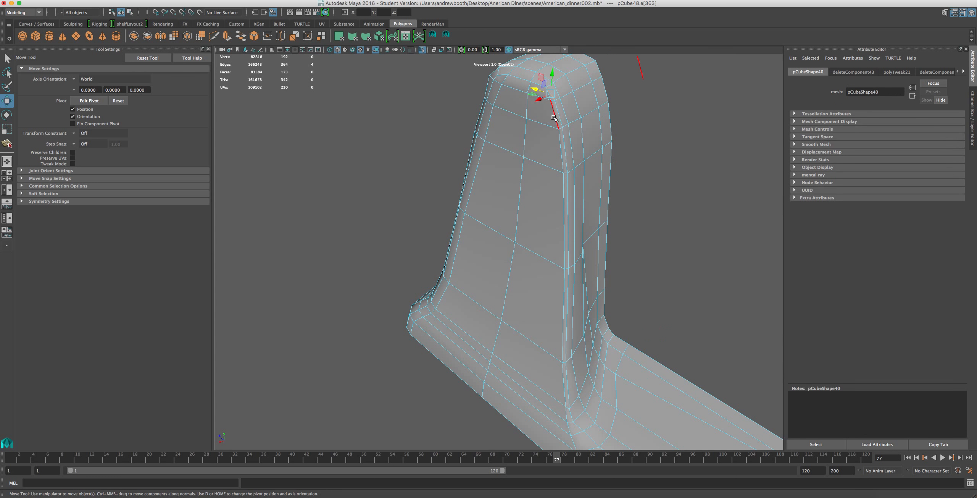
left_click(555, 160)
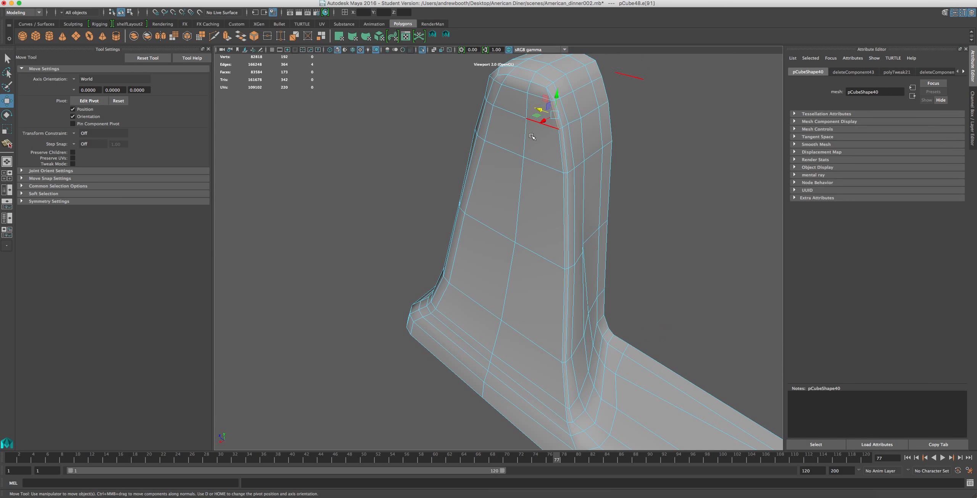
left_click(557, 164, "shift")
left_click(556, 164)
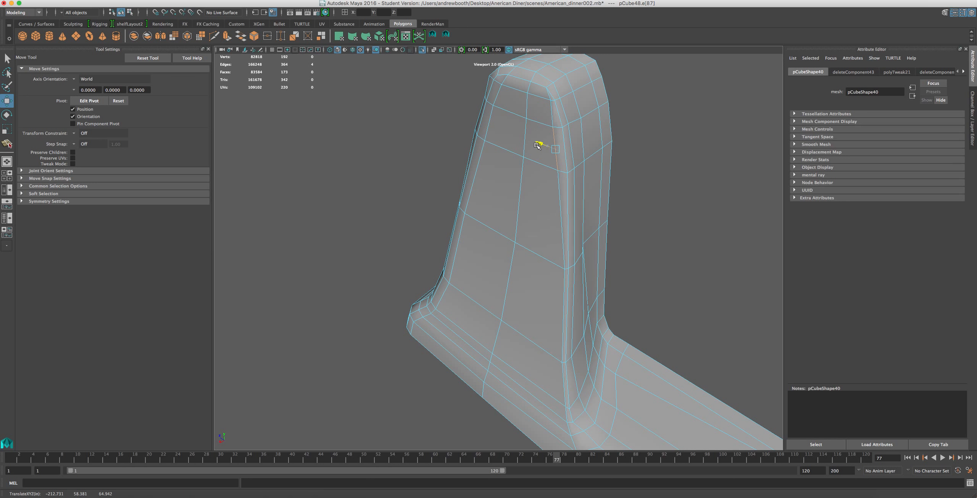
left_click(553, 117, "shift")
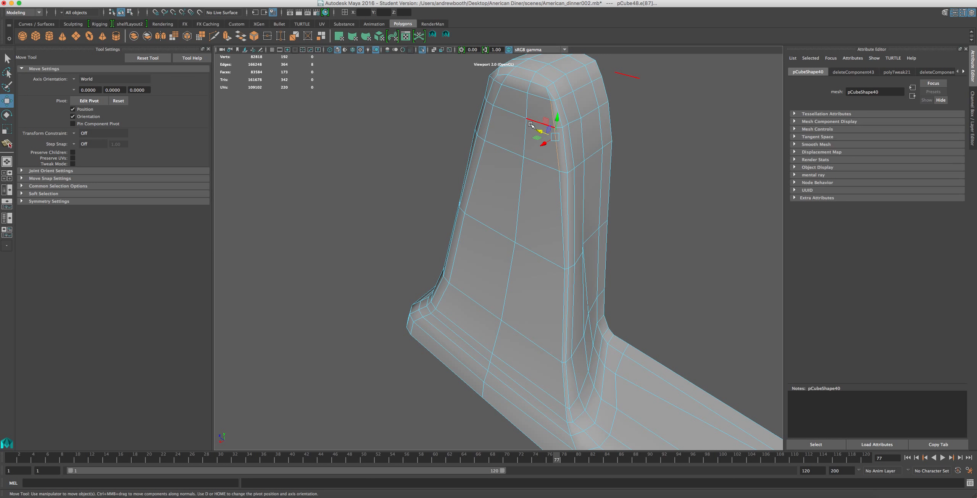
left_click_drag(536, 131, 531, 131)
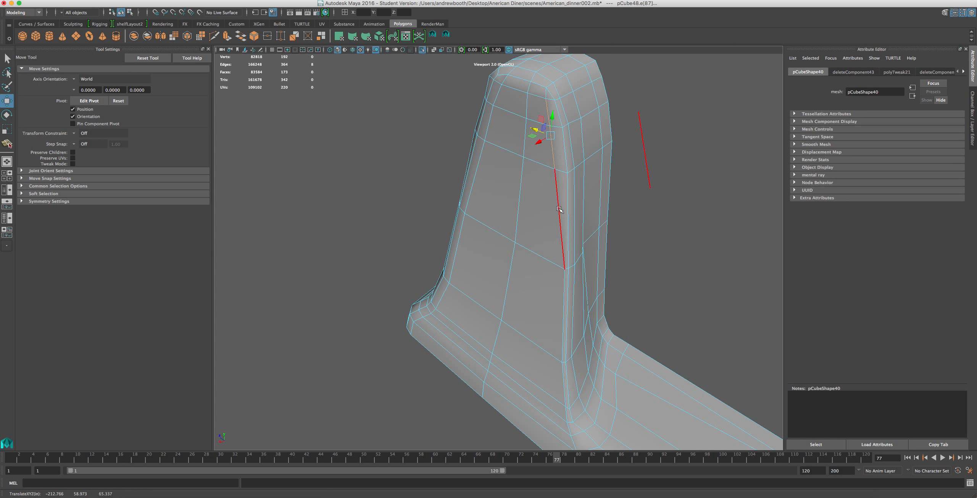
Select the lower lengthwise edges of the corner ridge near the base and move them sideways into the pillar's broad face.
left_click(565, 291)
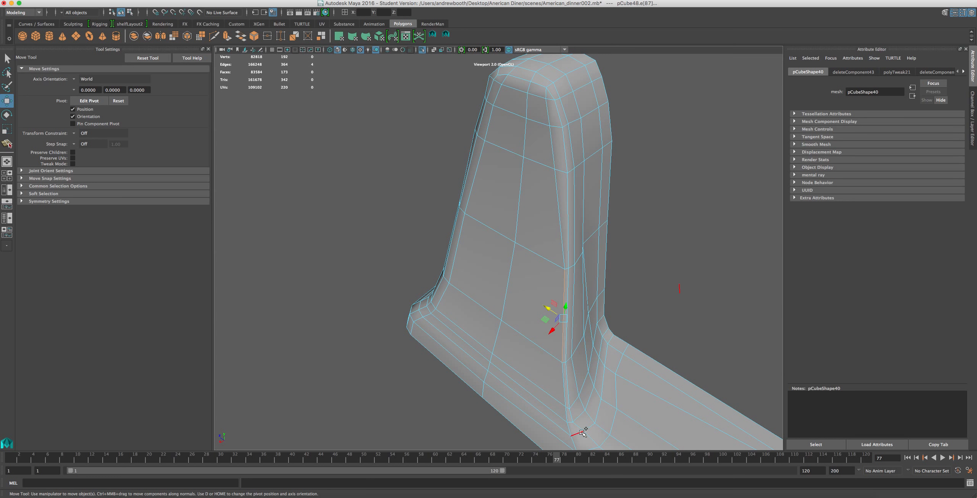
left_click(563, 395, "shift")
mouse_move(551, 335)
left_mouse_down()
mouse_move(533, 331)
mouse_move(543, 335)
left_mouse_up()
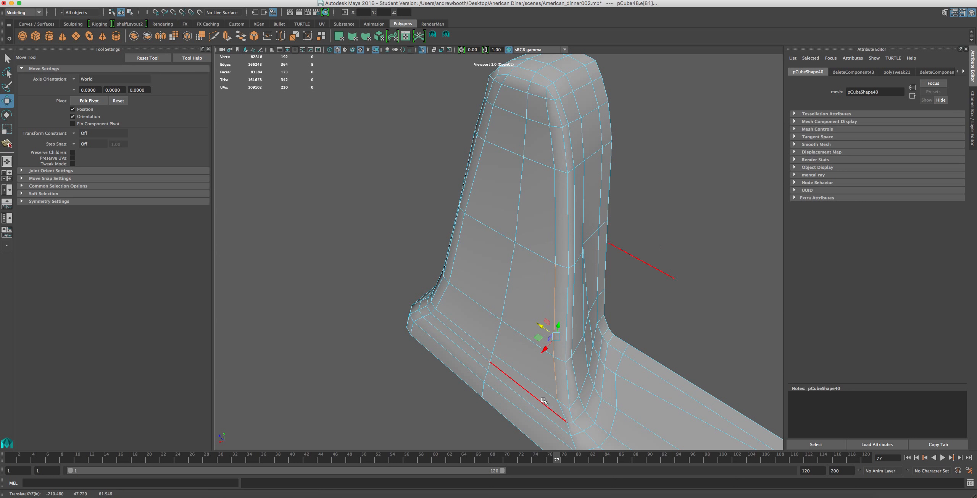
Switch to vertex selection and adjust the vertex at the corner ridge's lower end where the pillar meets the base.
right_click_drag(562, 411, 526, 313)
left_click(562, 423)
key("super+z")
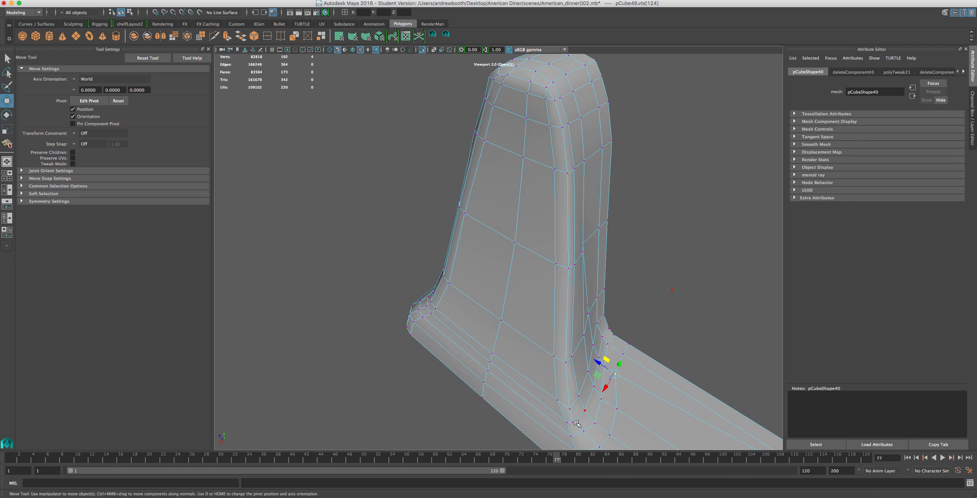
left_click(566, 424)
left_click_drag(551, 411, 539, 410)
left_click(572, 436)
scroll(548, 428, "down", 3)
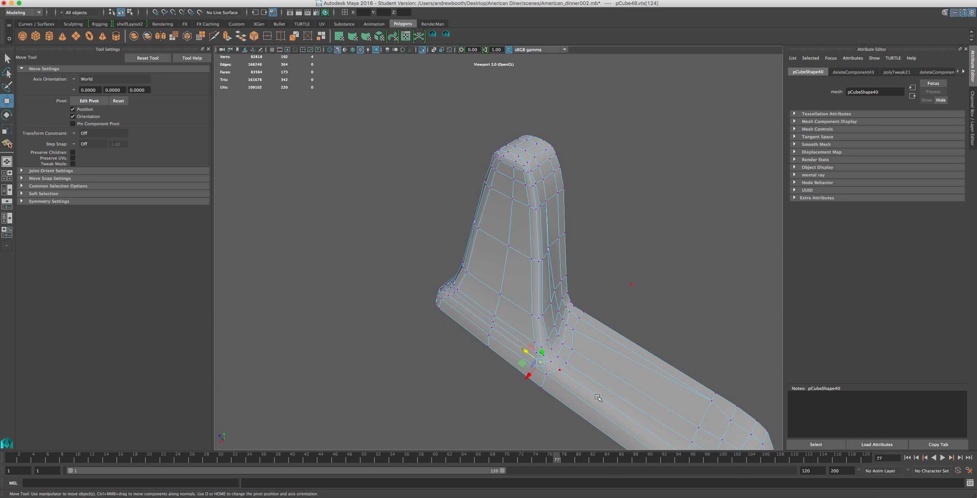
Select the rows of vertices running across the base at the pillar's foot and shift them along the base's length.
left_click_drag(536, 386, 512, 390, "alt")
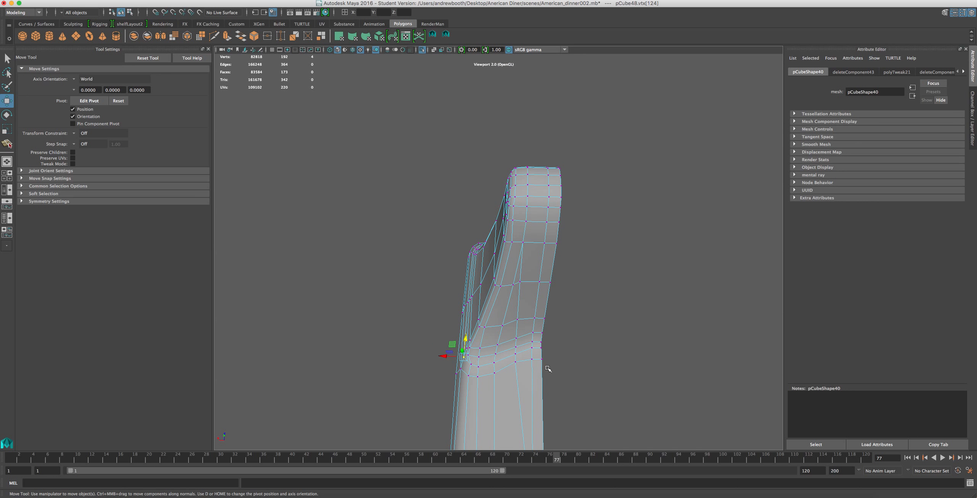
left_click_drag(563, 372, 519, 347)
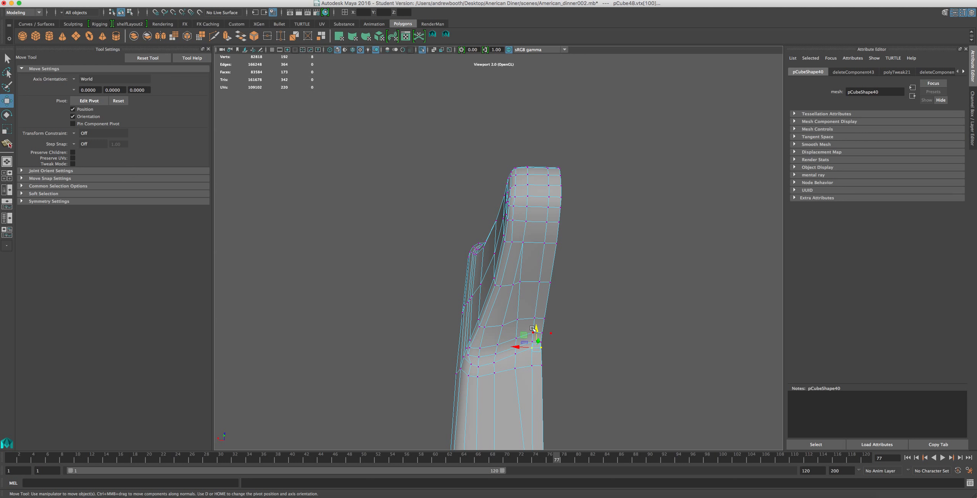
left_click(541, 343)
left_click_drag(522, 329, 537, 324)
left_click_drag(465, 389, 551, 385, "alt")
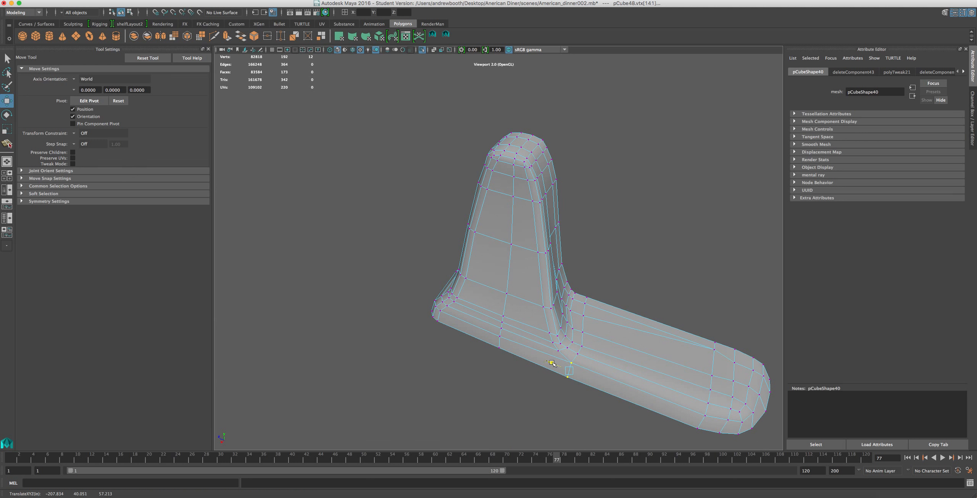
Return to object mode, clear the selection and examine the smoothed pillar and base from the end.
left_click_drag(552, 362, 472, 273, "alt")
right_click_drag(472, 274, 490, 260)
left_click(416, 275)
scroll(469, 279, "down", 4)
left_click_drag(469, 279, 406, 302, "alt")
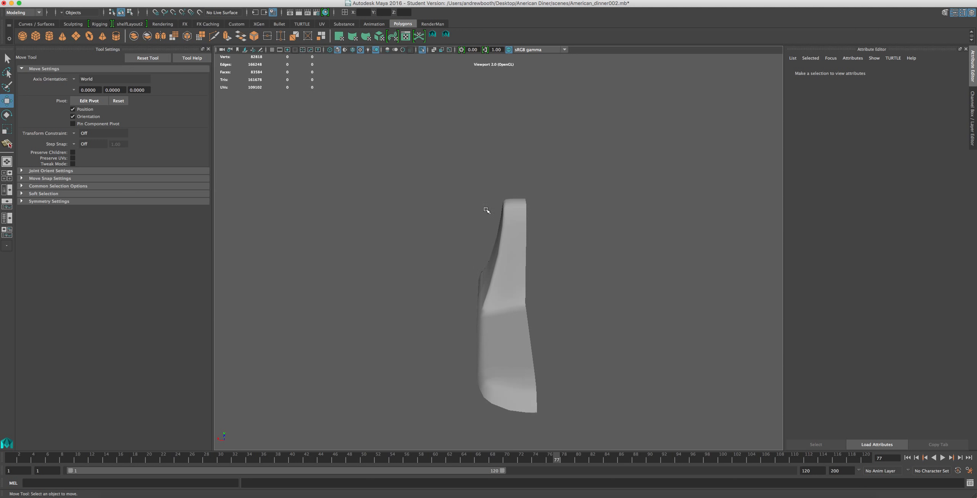
scroll(479, 289, "up", 3)
scroll(479, 291, "down", 2)
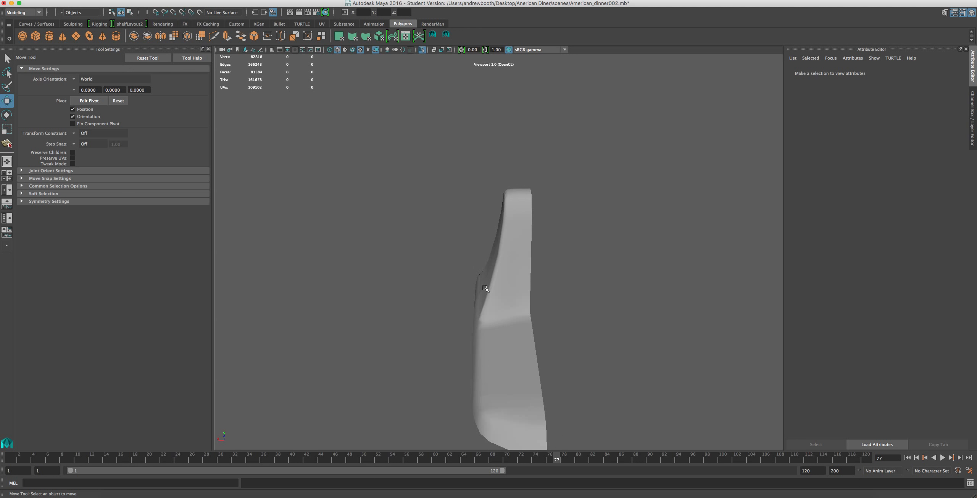
Select the pillar-and-base mesh and turn off its isolation so the whole diner scene is displayed.
left_click(511, 236)
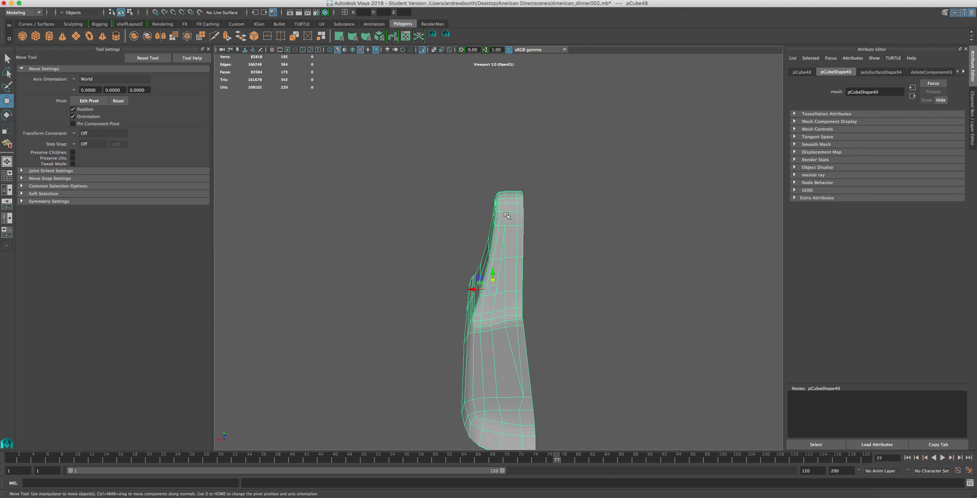
left_click(422, 50)
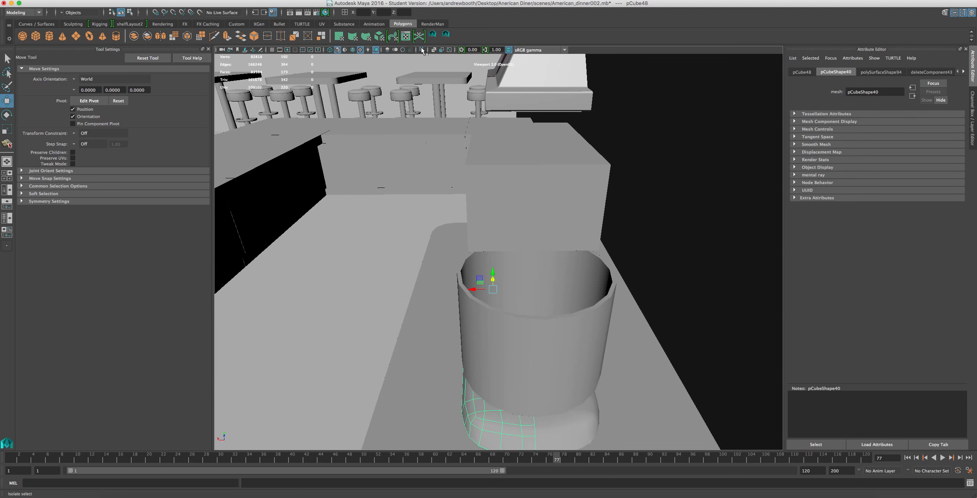
left_click_drag(503, 317, 588, 317, "alt")
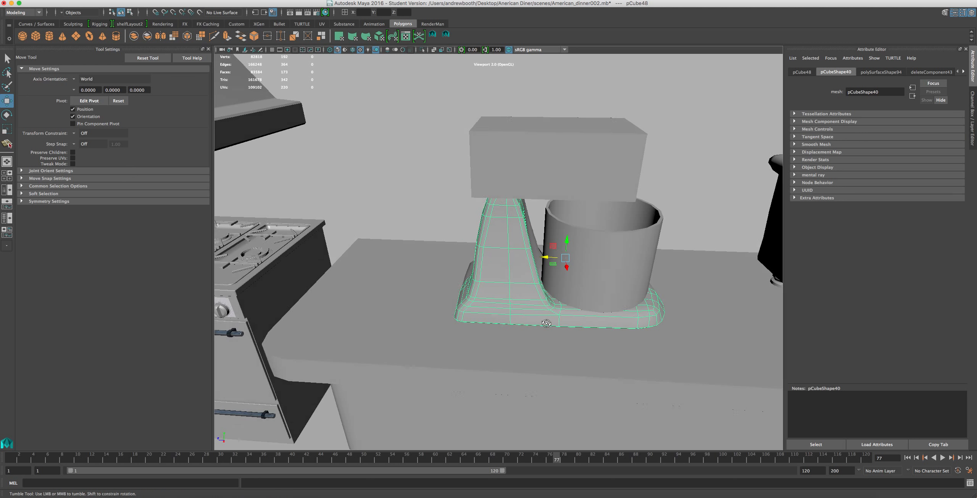
left_click_drag(547, 325, 562, 250, "alt")
Select the mixer's head block and examine how it sits above the pillar and bowl from several angles.
left_click(523, 160)
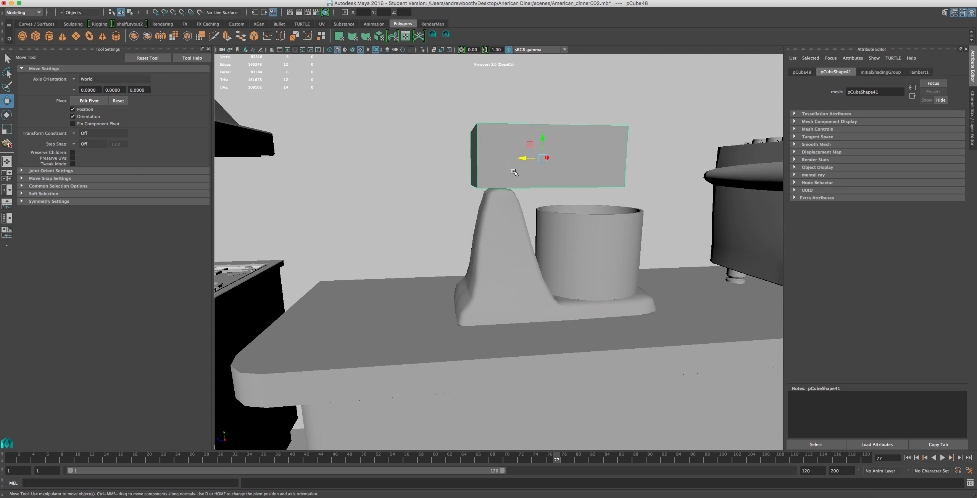
left_click_drag(542, 163, 559, 134, "alt")
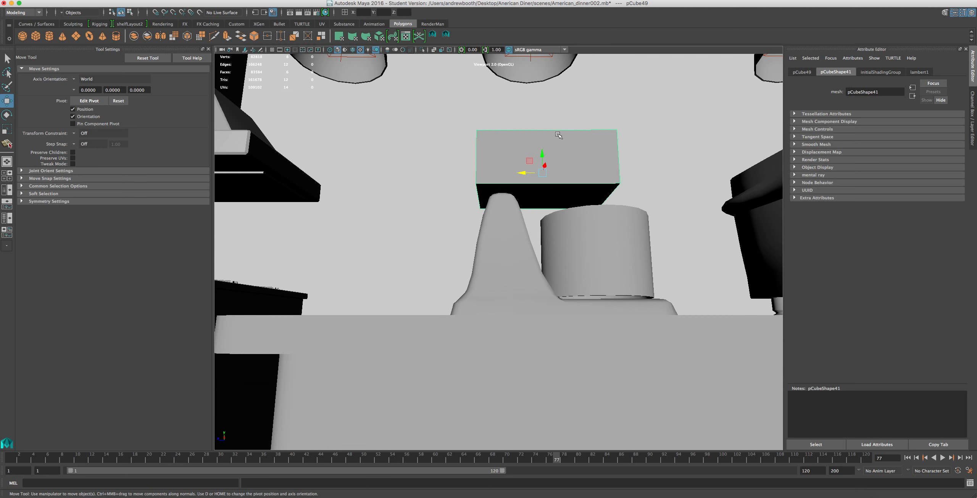
left_click_drag(543, 214, 516, 330, "alt")
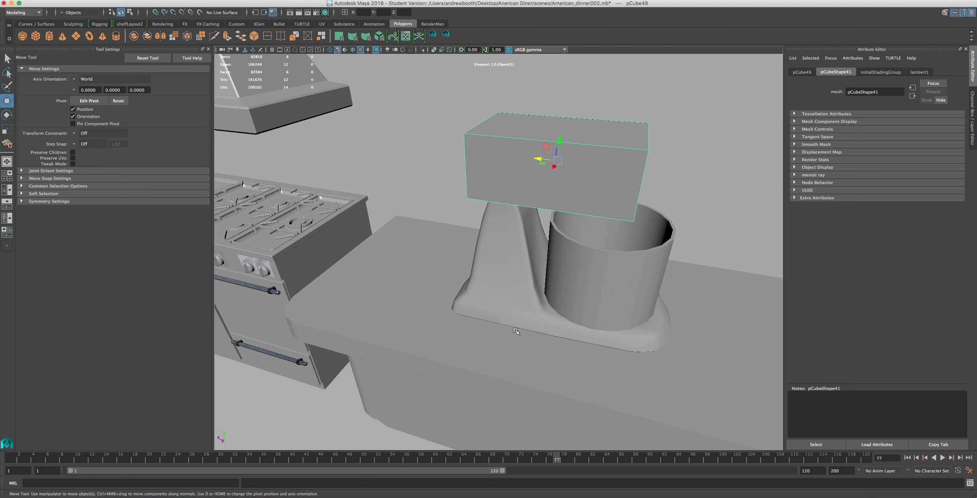
right_click(196, 495)
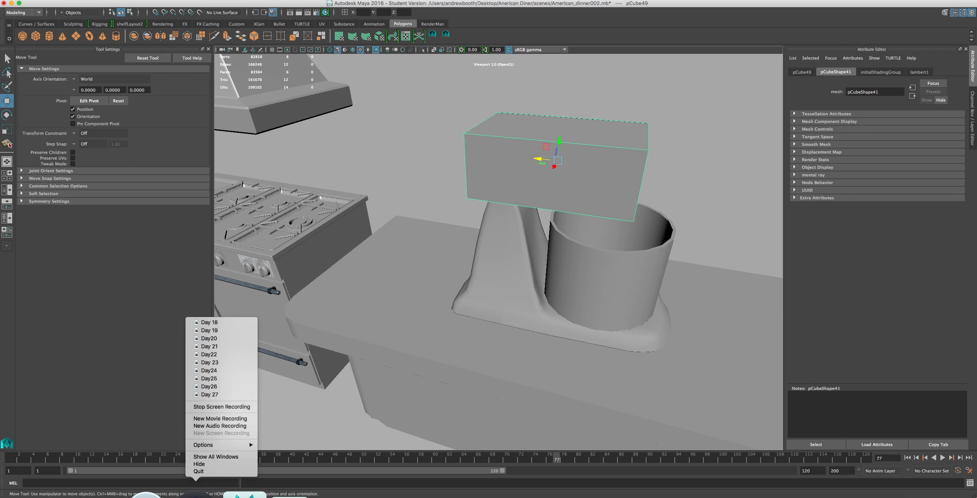